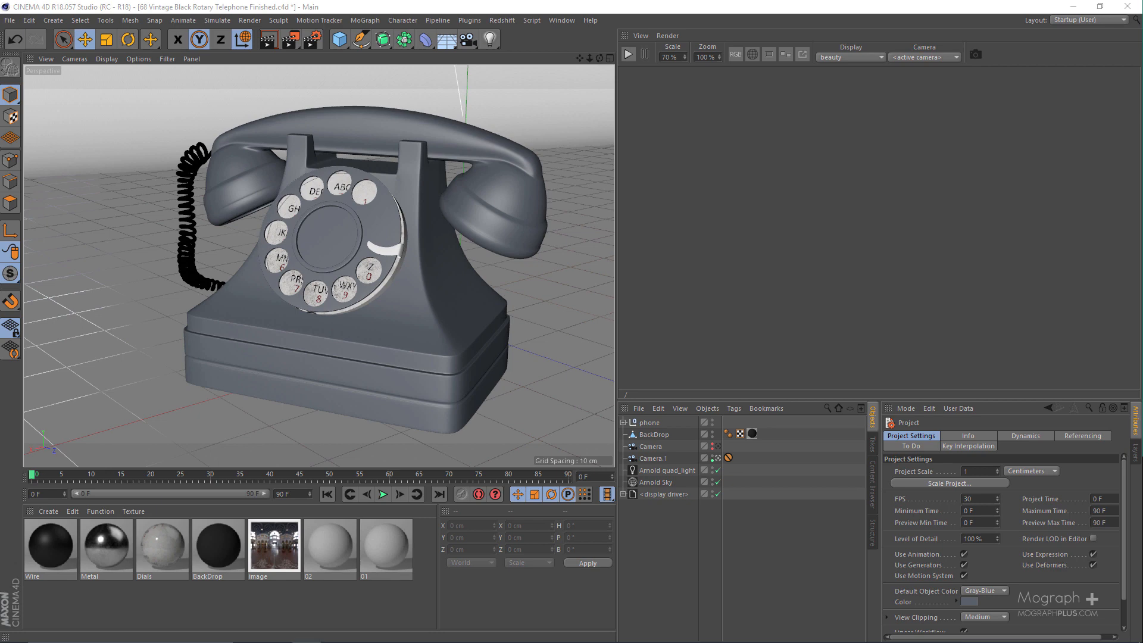
Switch to Photos and look through the rotary telephone references, examining black-rotary-telephone.jpg and blk1243_1.jpg up close
key(Right)
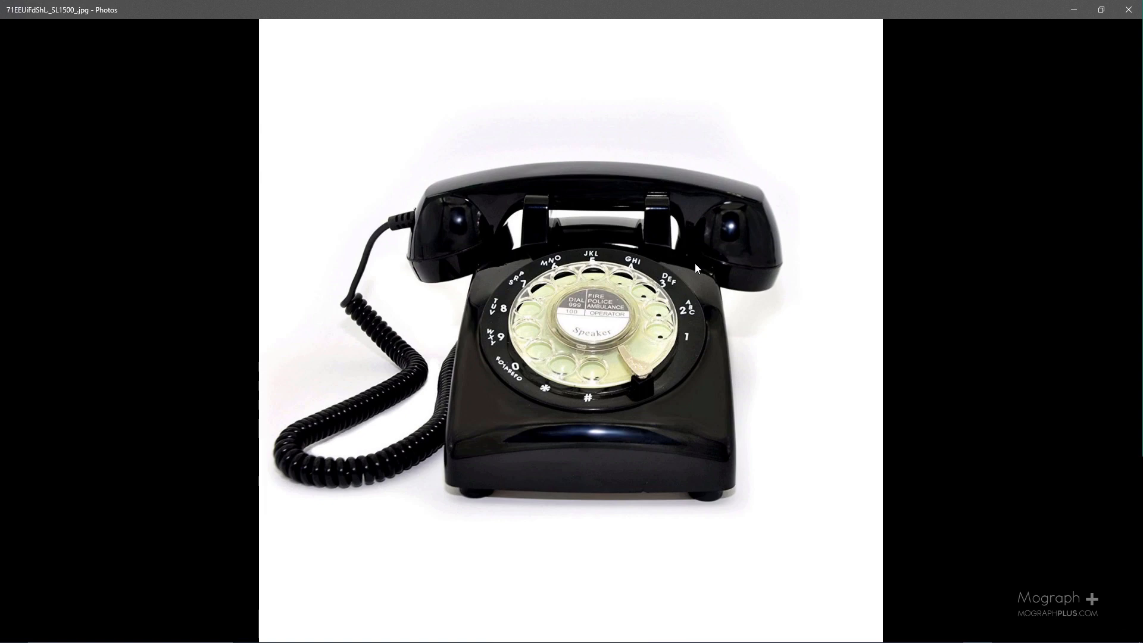
key(Right)
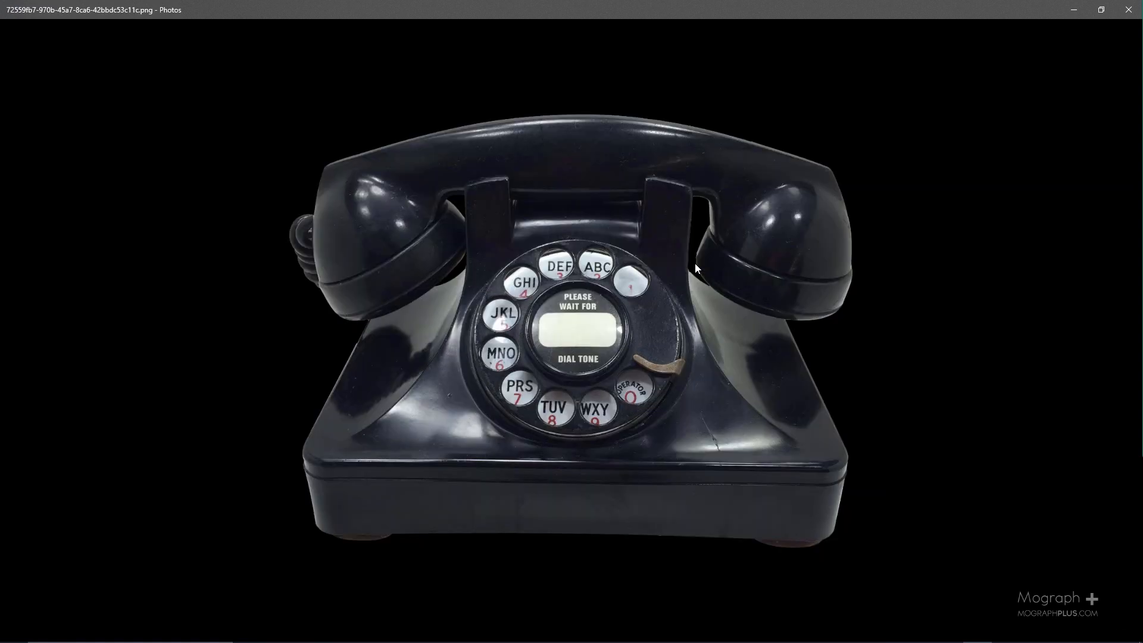
key(Right)
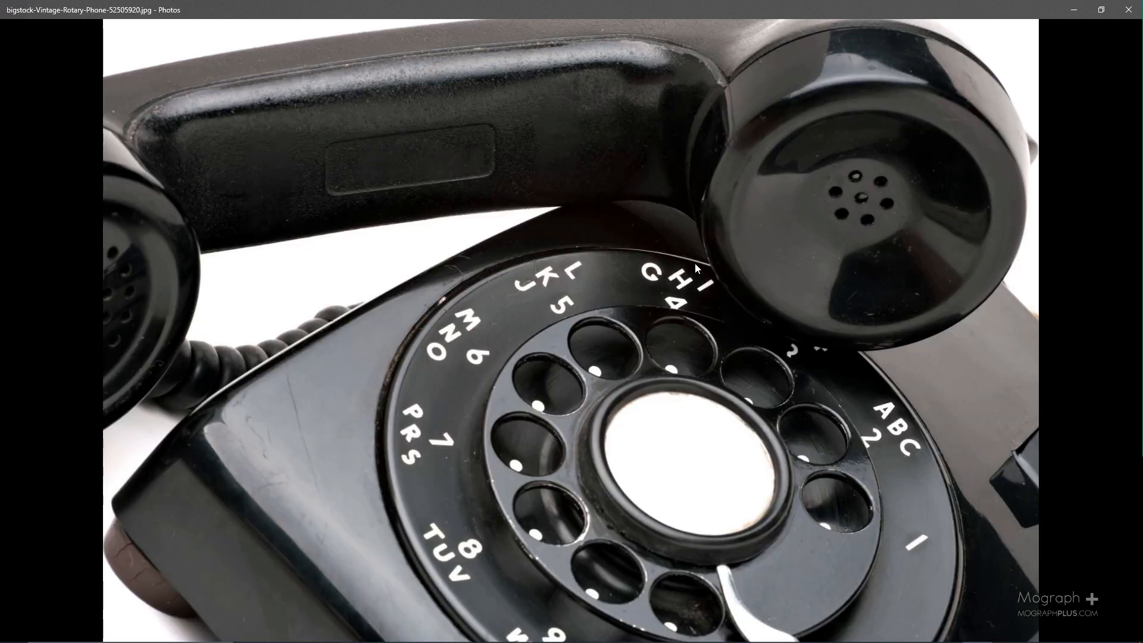
key(Right)
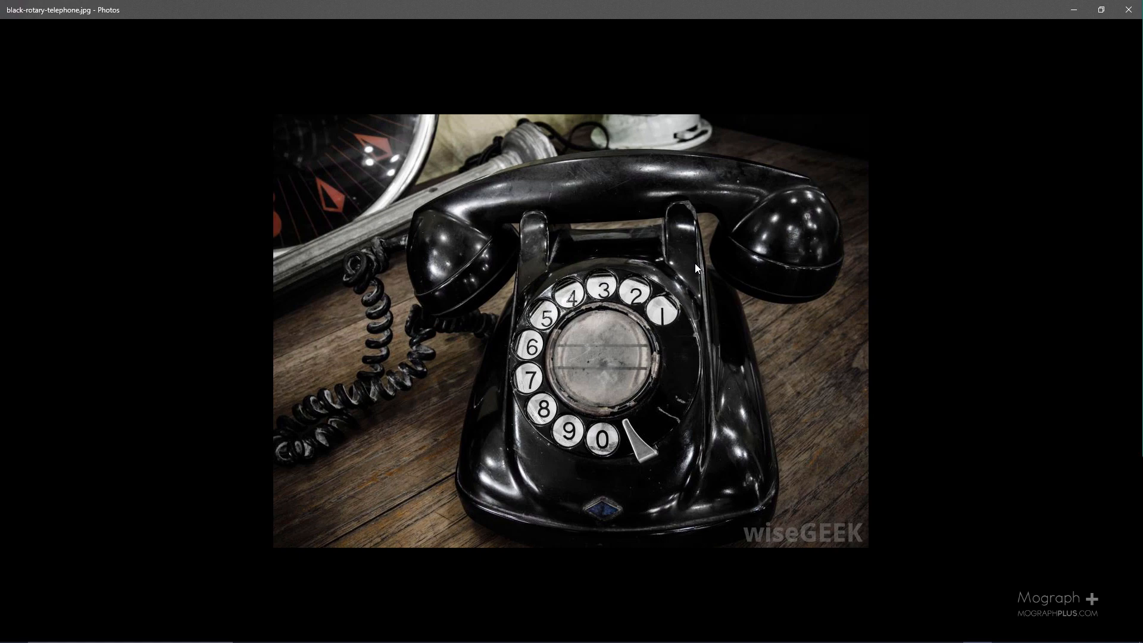
key(Right)
key(Left)
ctrl+scroll(492, 230, up, 2)
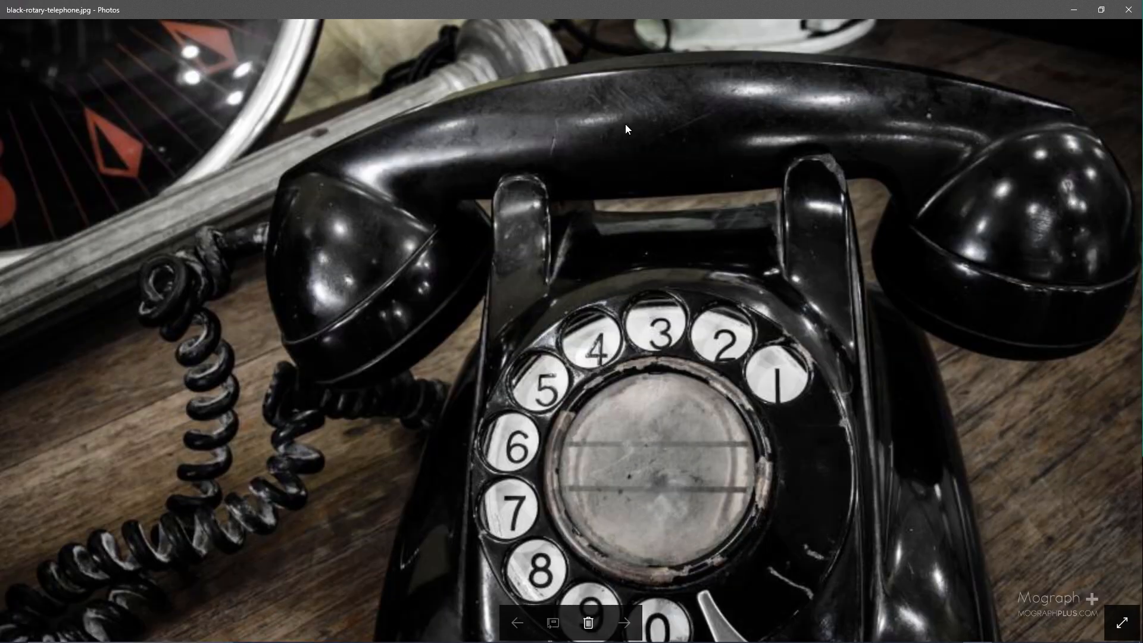
ctrl+scroll(587, 119, down, 2)
key(Right)
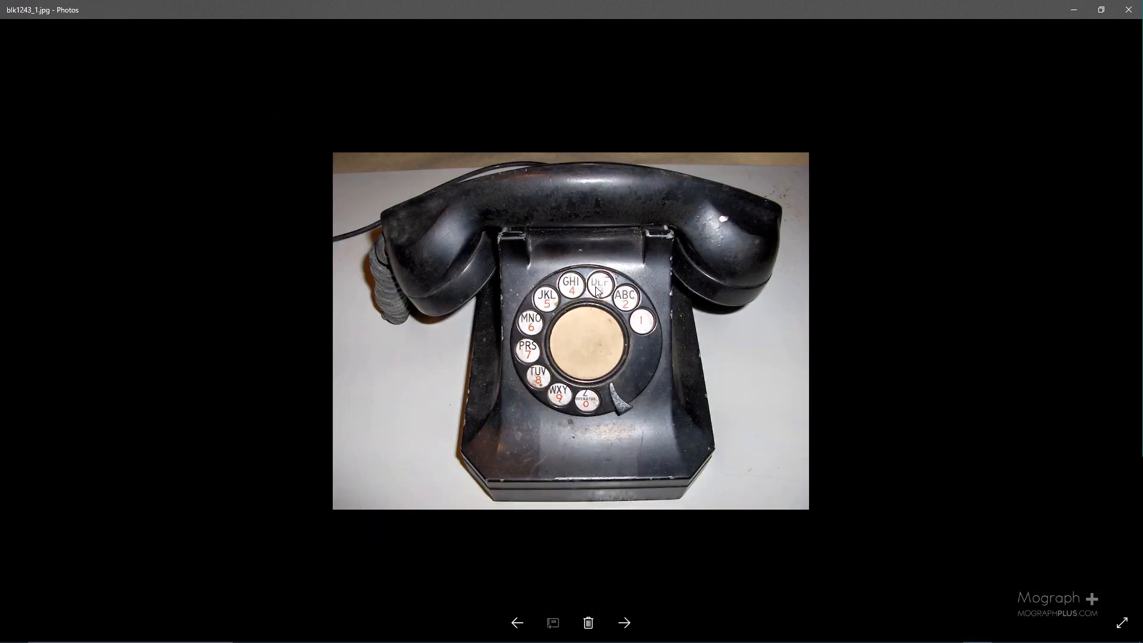
ctrl+scroll(564, 382, up, 2)
Examine the handset surface in DSC_0094_original.JPG and the lower body finish in il_fullxfull.224636086.jpg up close
key(Right)
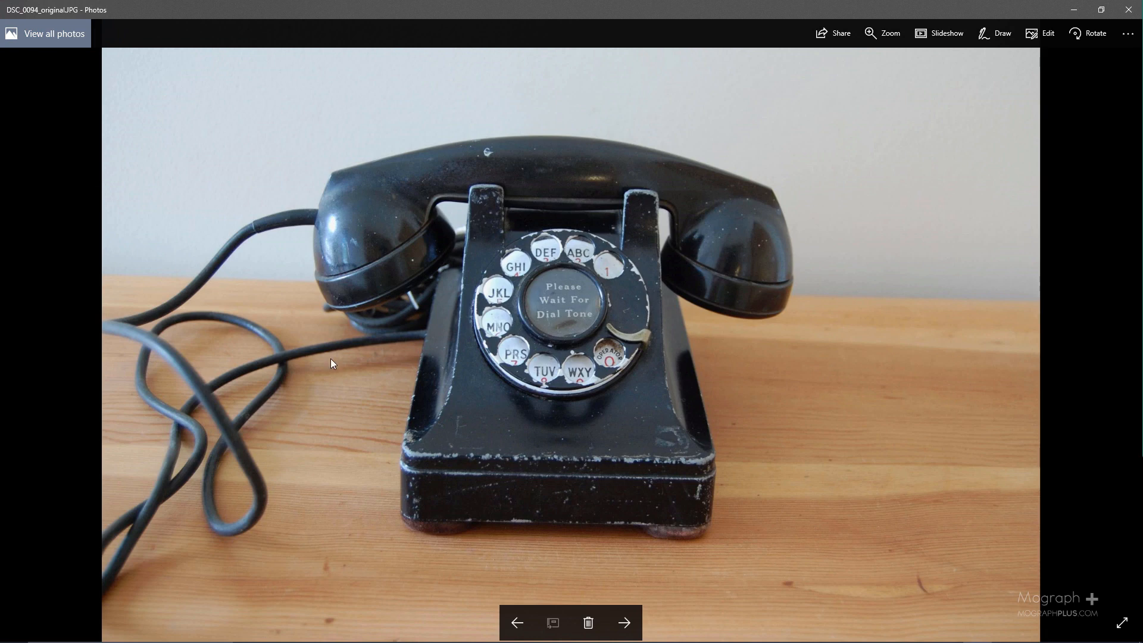
ctrl+scroll(320, 231, up, 2)
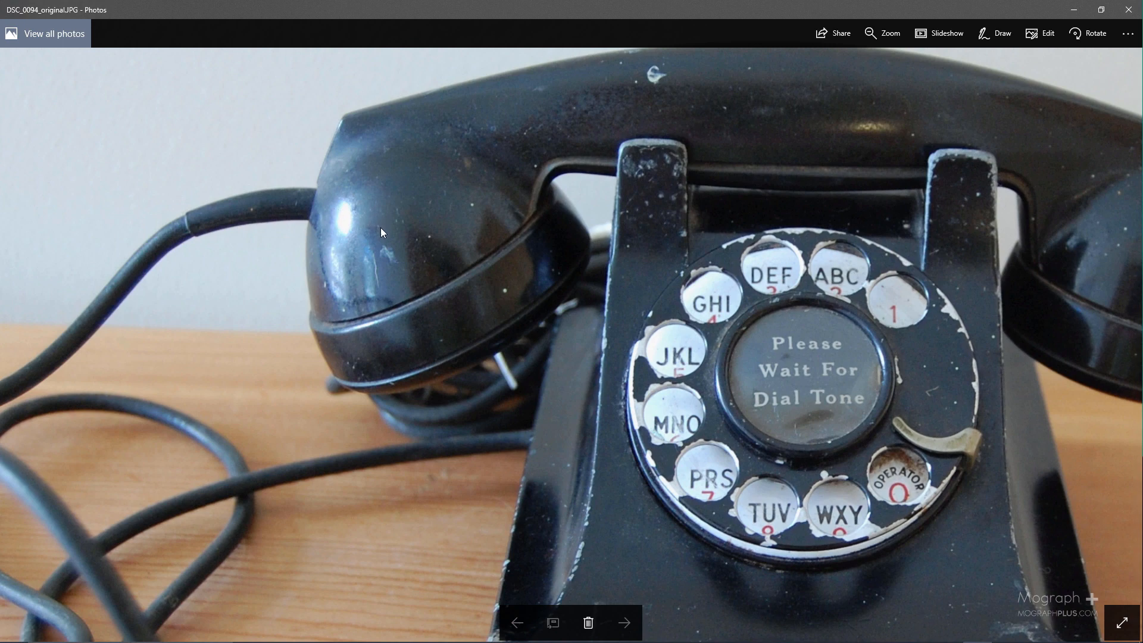
double_click(405, 236)
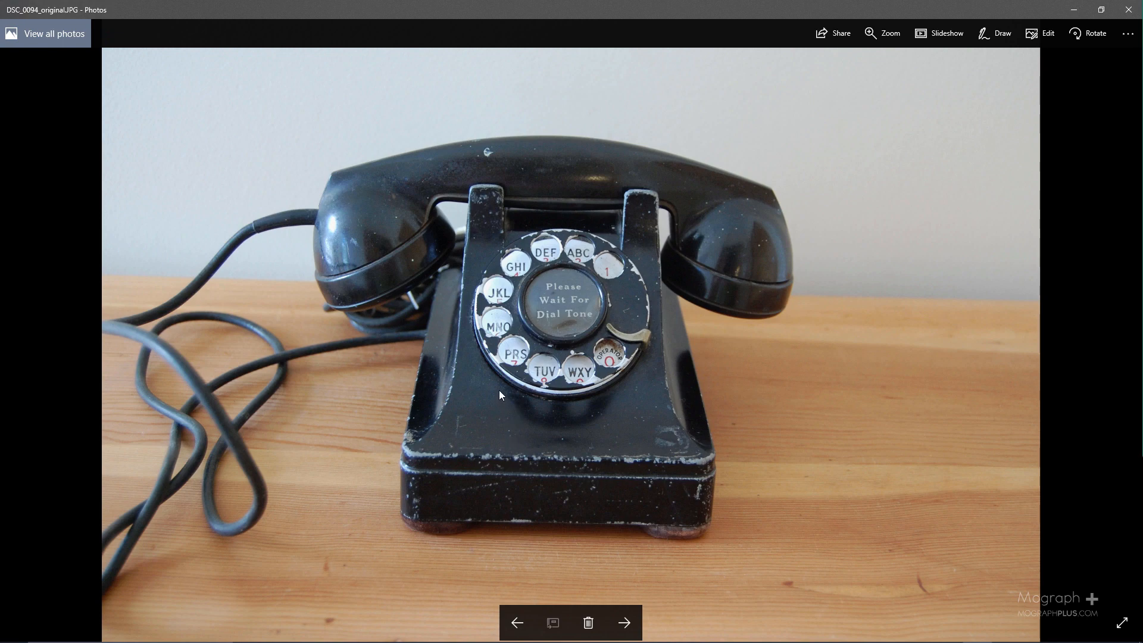
key(Right)
key(Left)
key(Right)
key(Right)
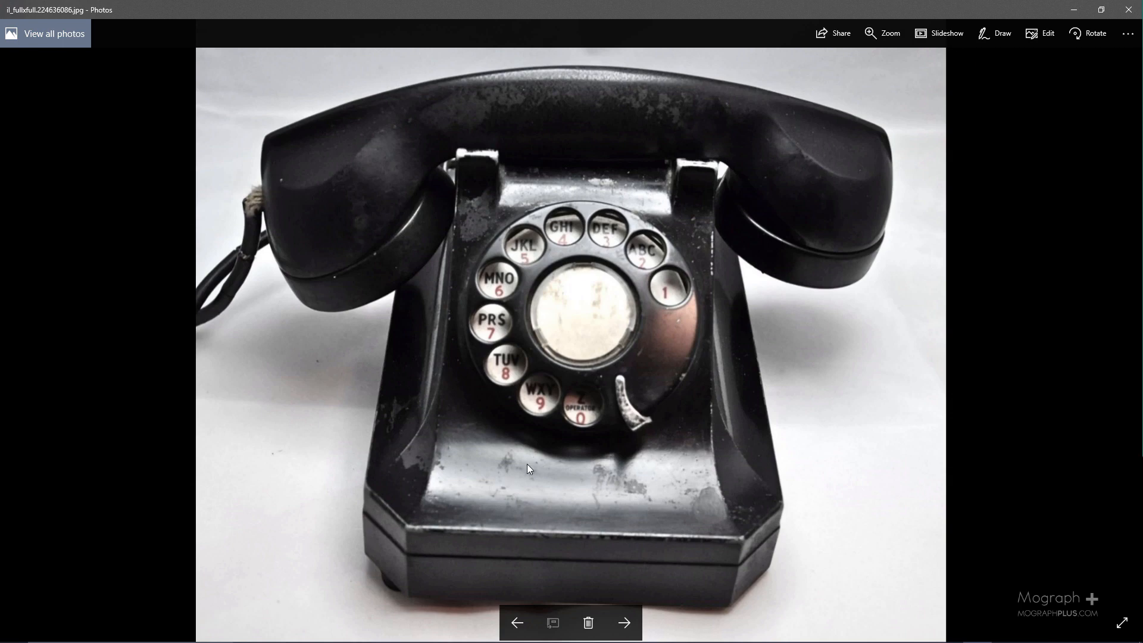
scroll(598, 496, up, 3)
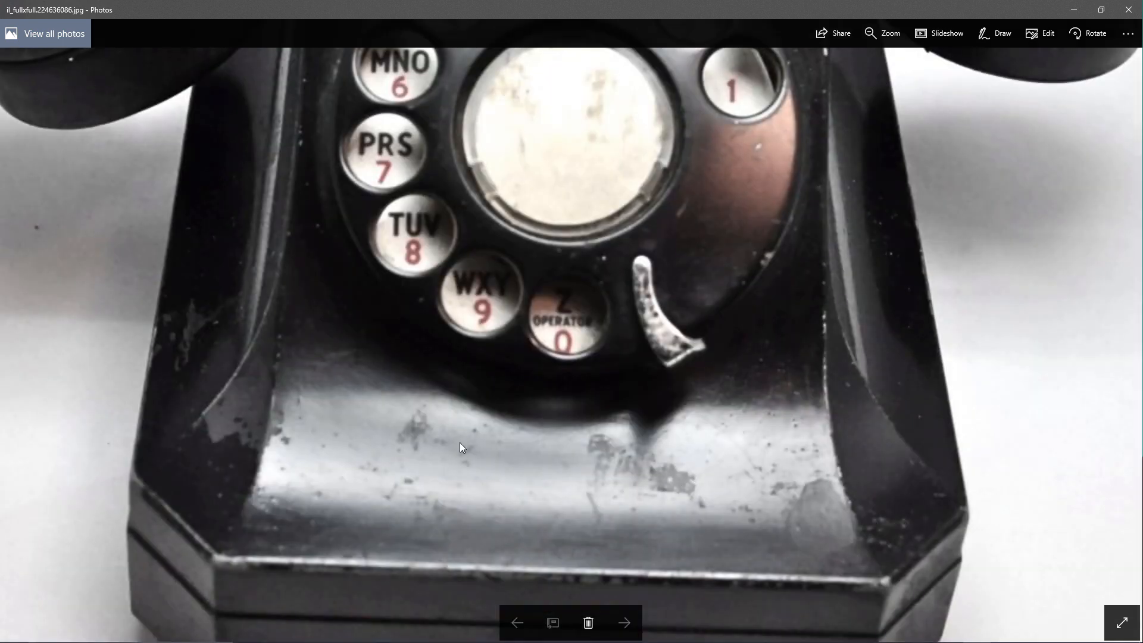
scroll(596, 424, down, 3)
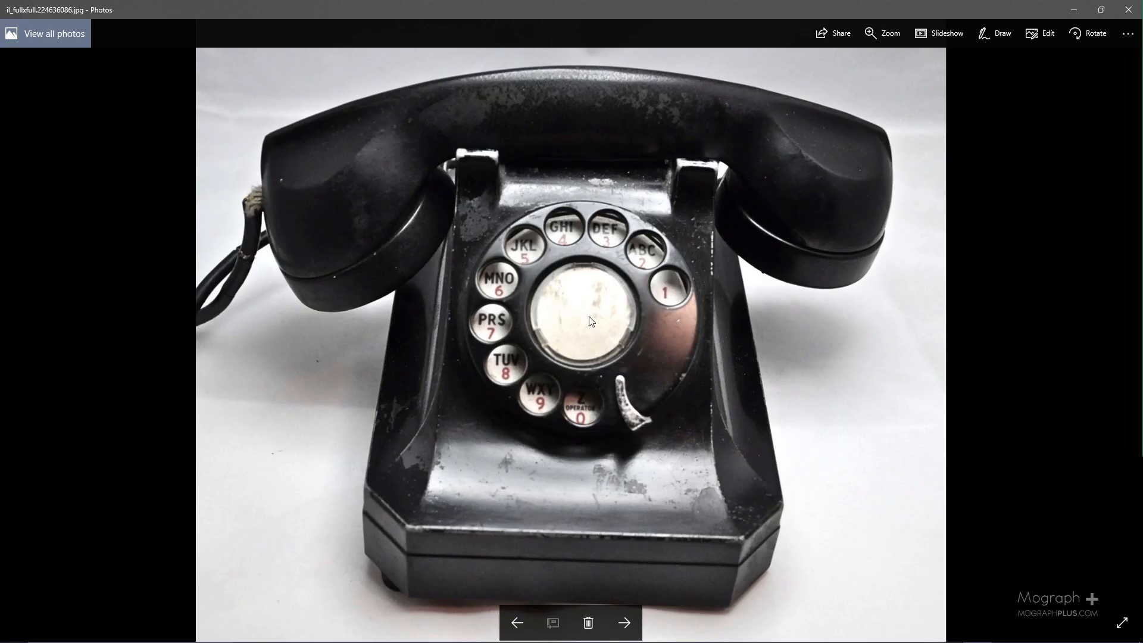
Browse the following reference photos up to the full front view of the Western Electric telephone with red numbers
key(Right)
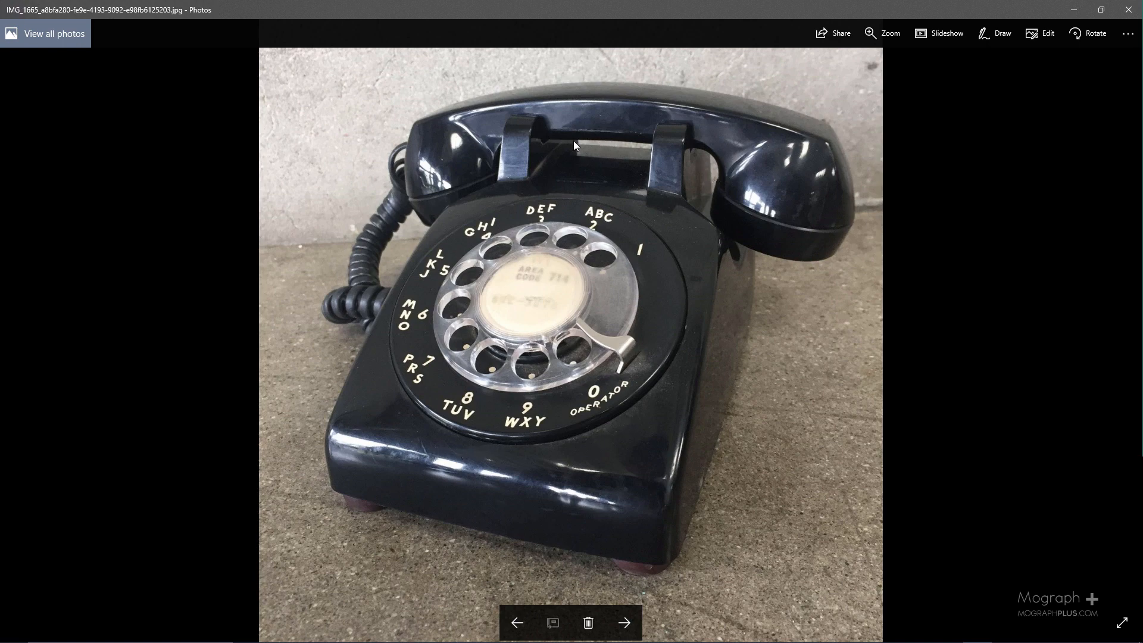
key(Right)
key(Right)
key(Right)
key(Right)
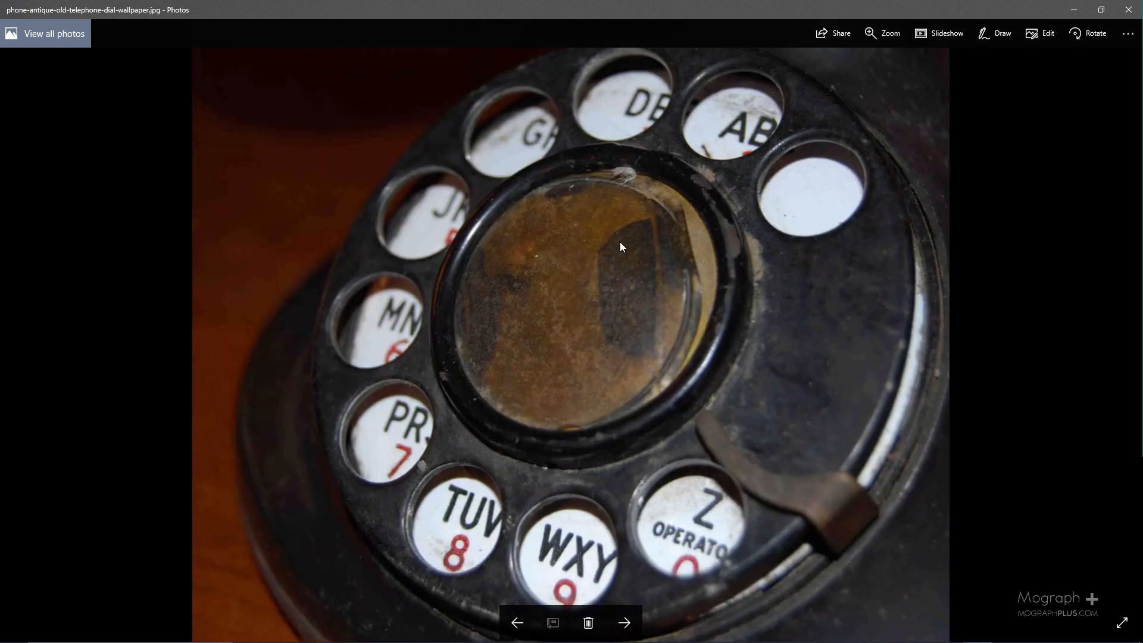
key(Right)
key(Right)
key(Right)
key(Right)
key(Right)
key(Right)
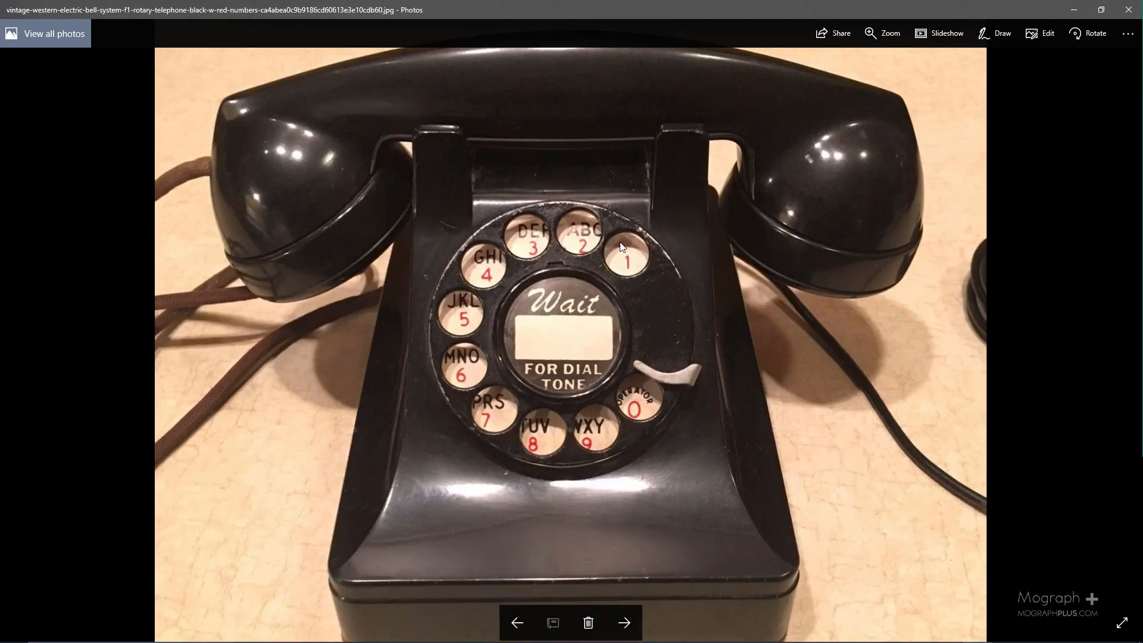
Go back through the reference photos to DSC_0094_original.JPG
key(Left)
key(Left)
key(Left)
key(Left)
key(Left)
key(Left)
key(Left)
key(Left)
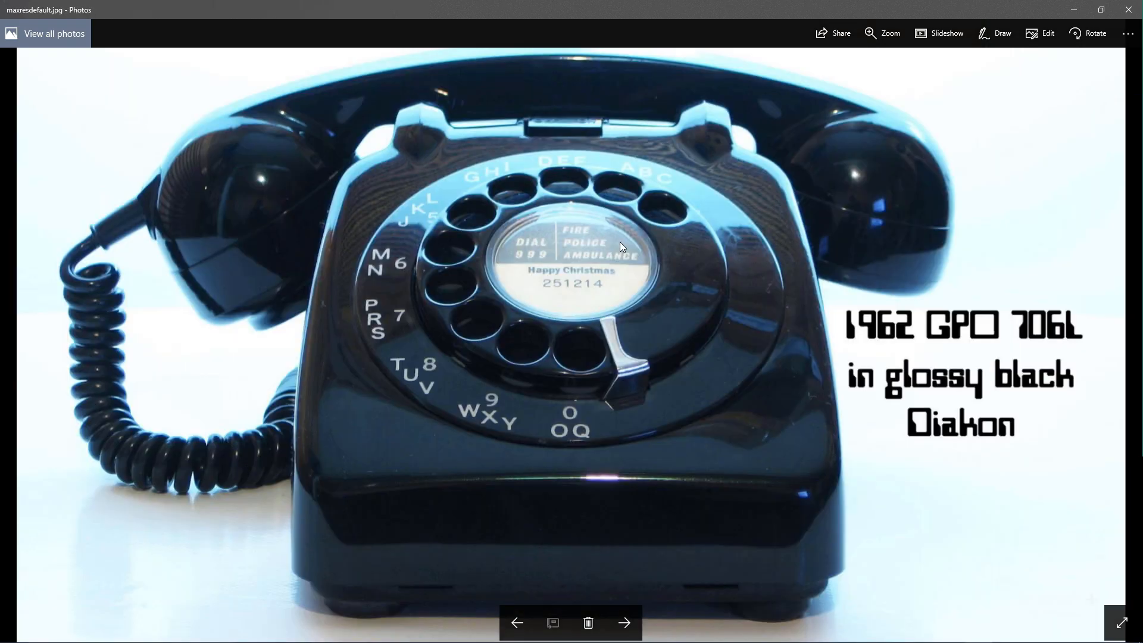
key(Left)
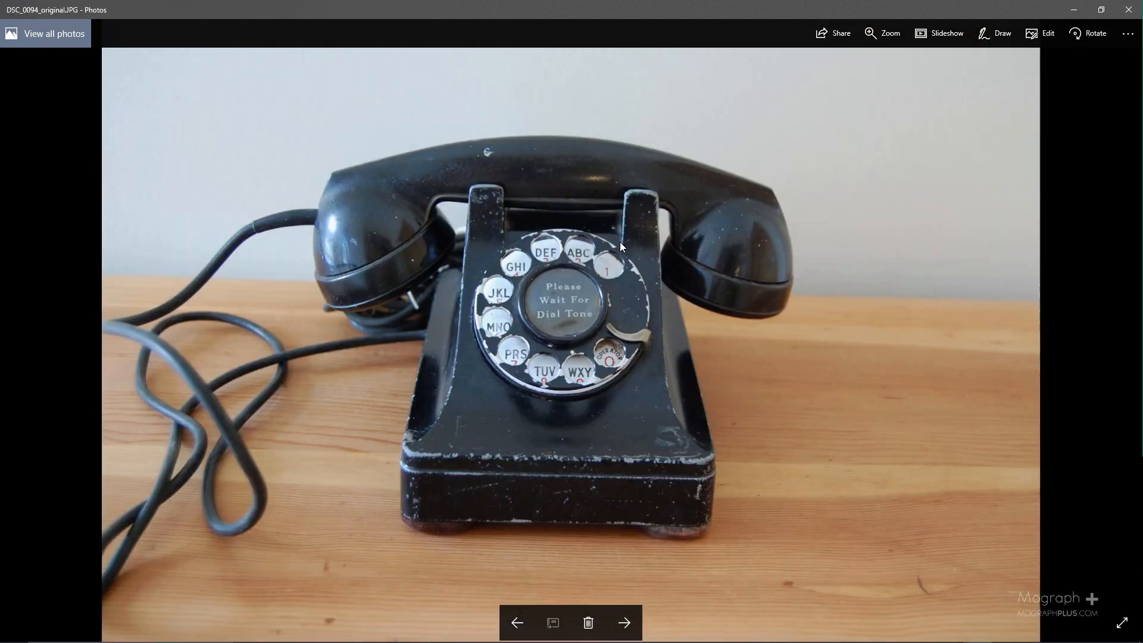
key(Left)
key(Right)
Examine the base edges, dial, cradle and handset surfaces in DSC_0094_original.JPG up close, then return to the full photo
ctrl+scroll(561, 448, up, 2)
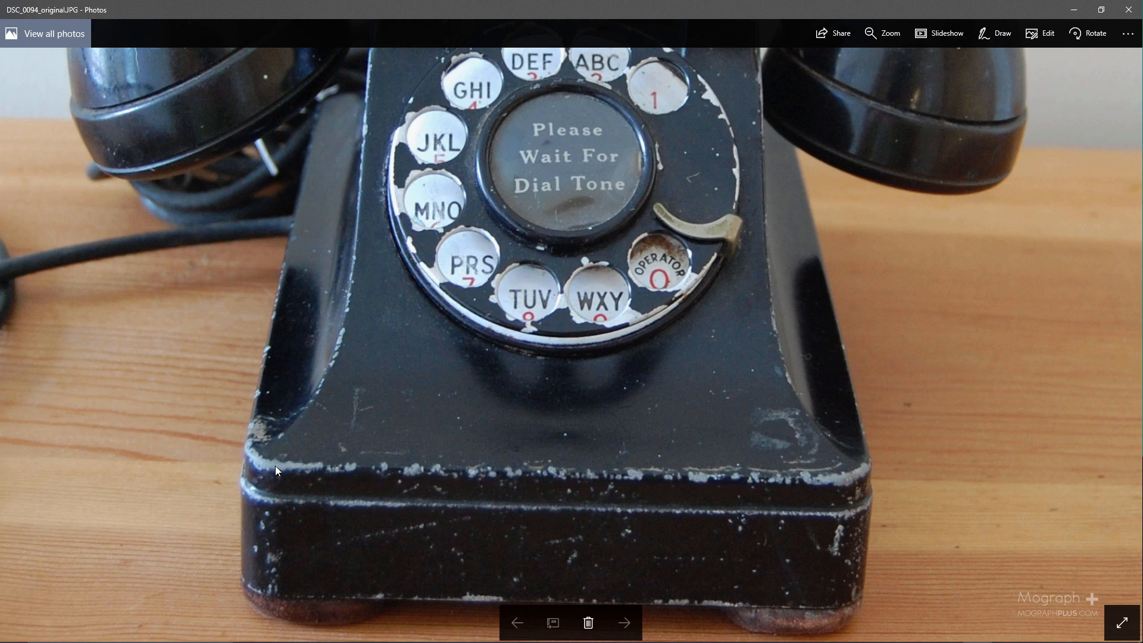
scroll(499, 198, down, 5)
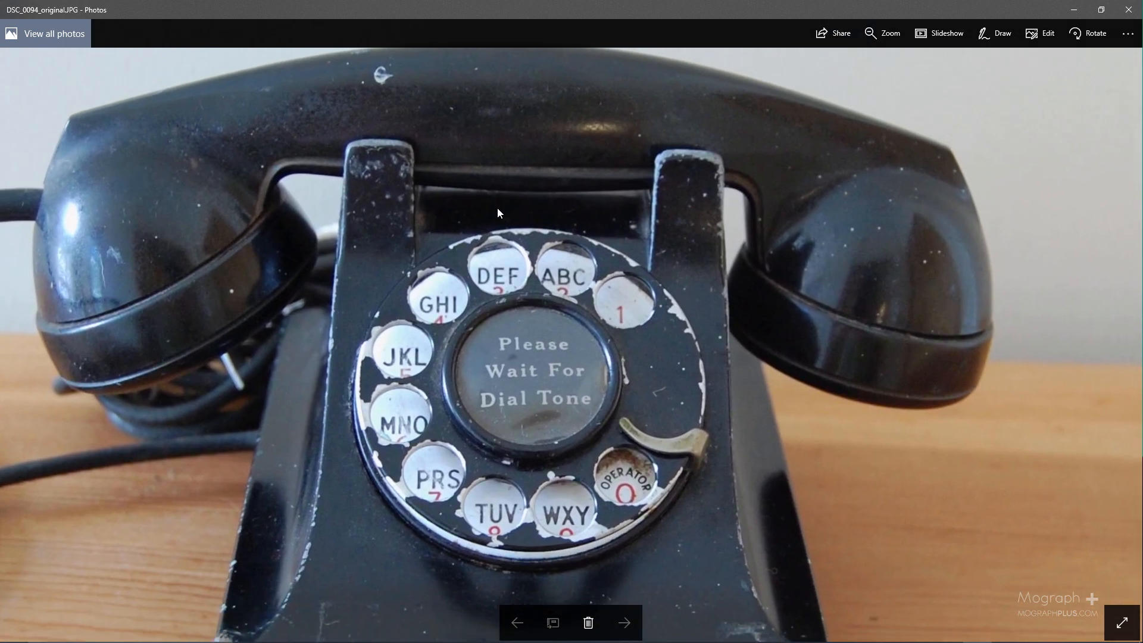
drag(498, 208, 559, 77)
drag(534, 286, 544, 139)
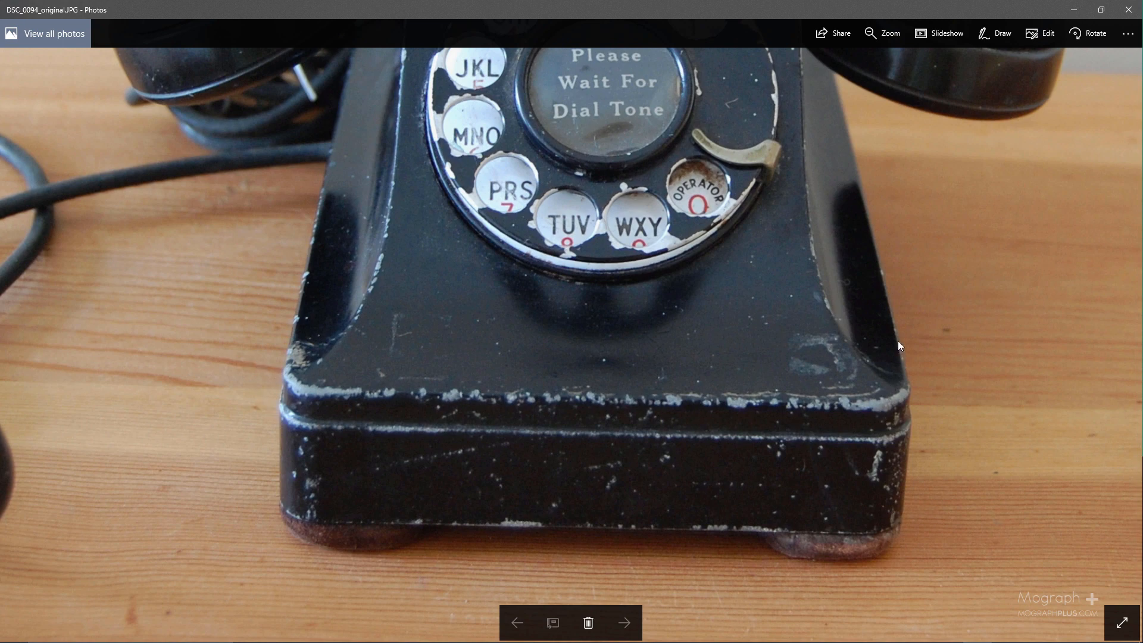
drag(760, 268, 775, 348)
drag(499, 274, 492, 442)
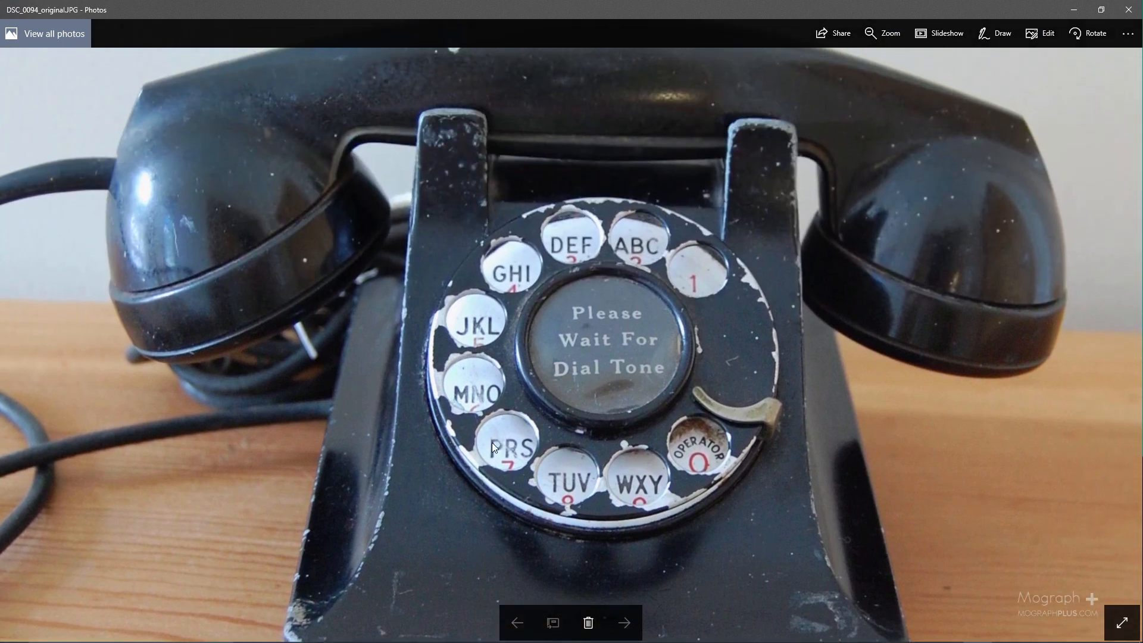
drag(443, 110, 445, 220)
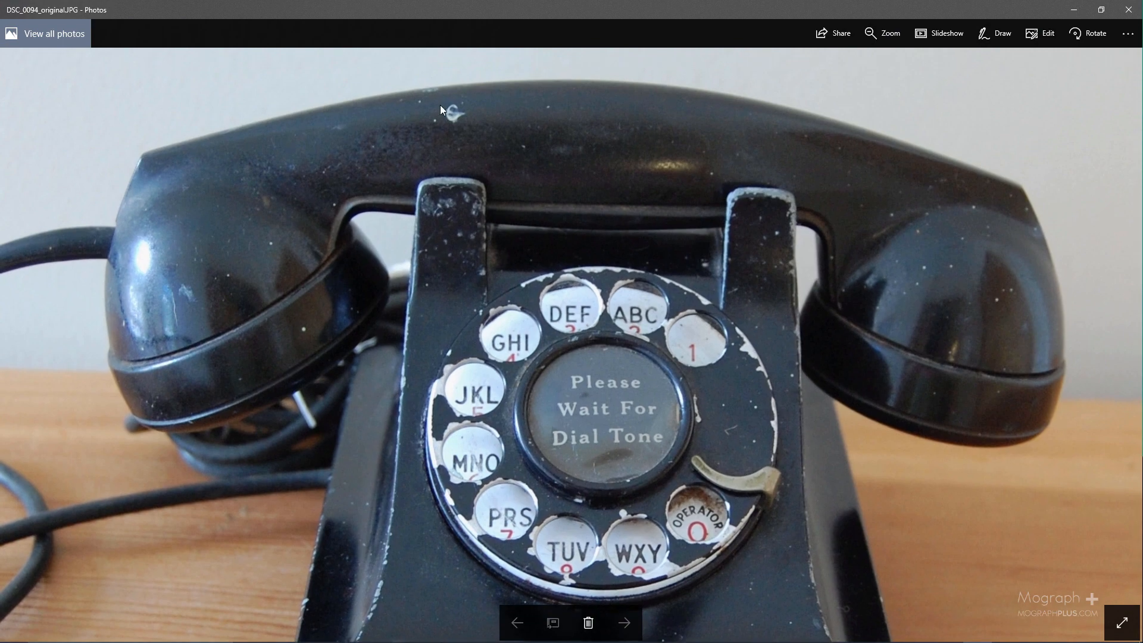
drag(690, 170, 668, 136)
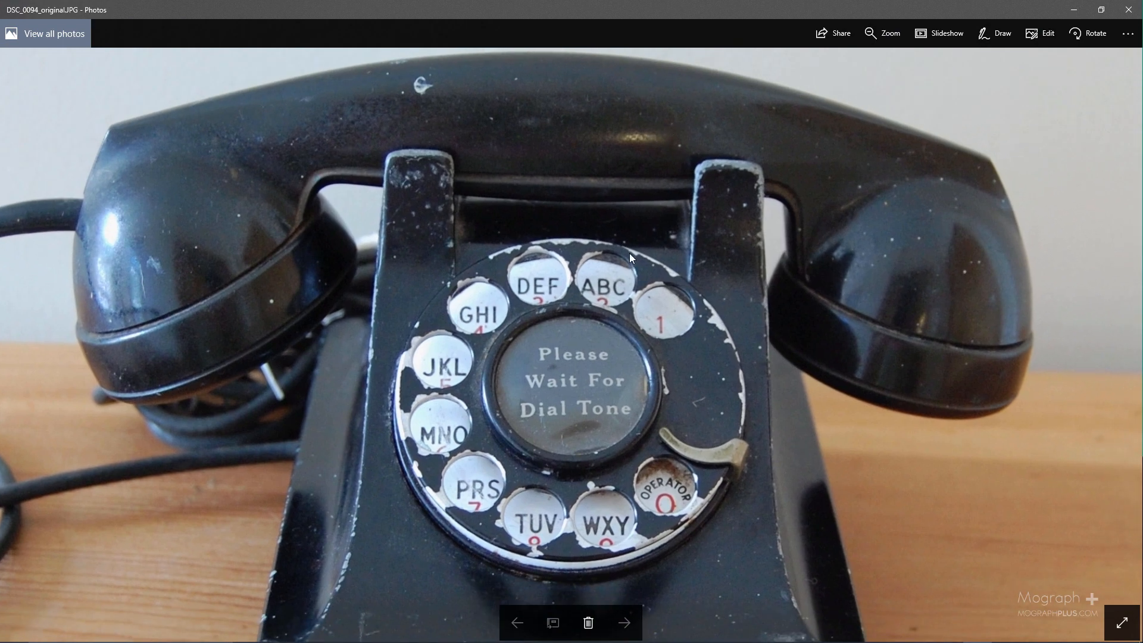
drag(630, 252, 651, 89)
drag(569, 311, 636, 180)
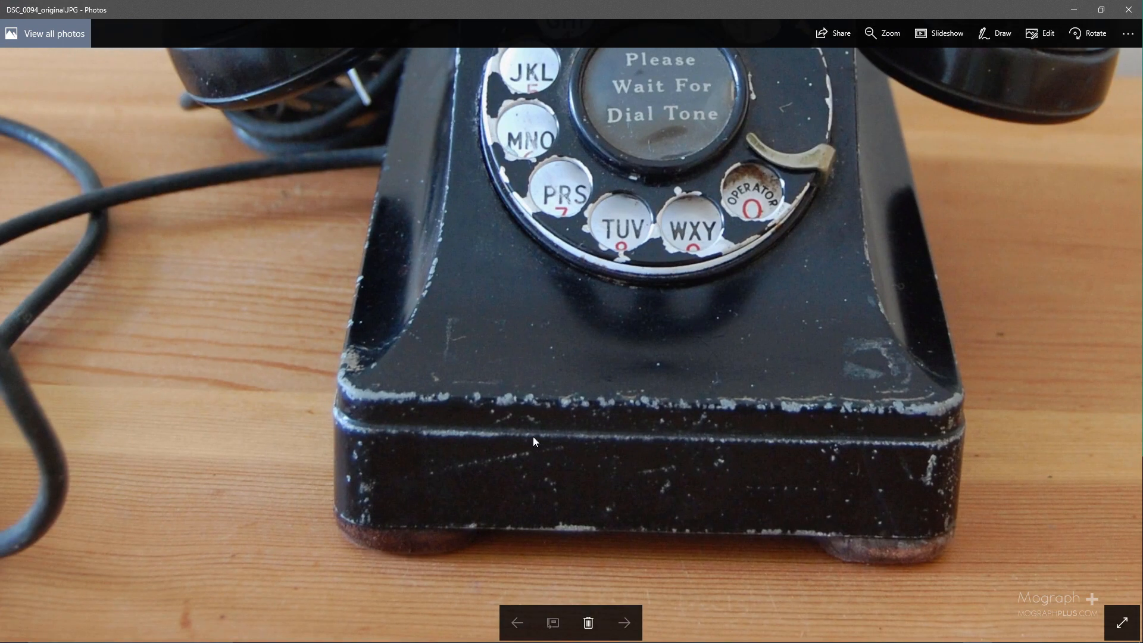
double_click(610, 303)
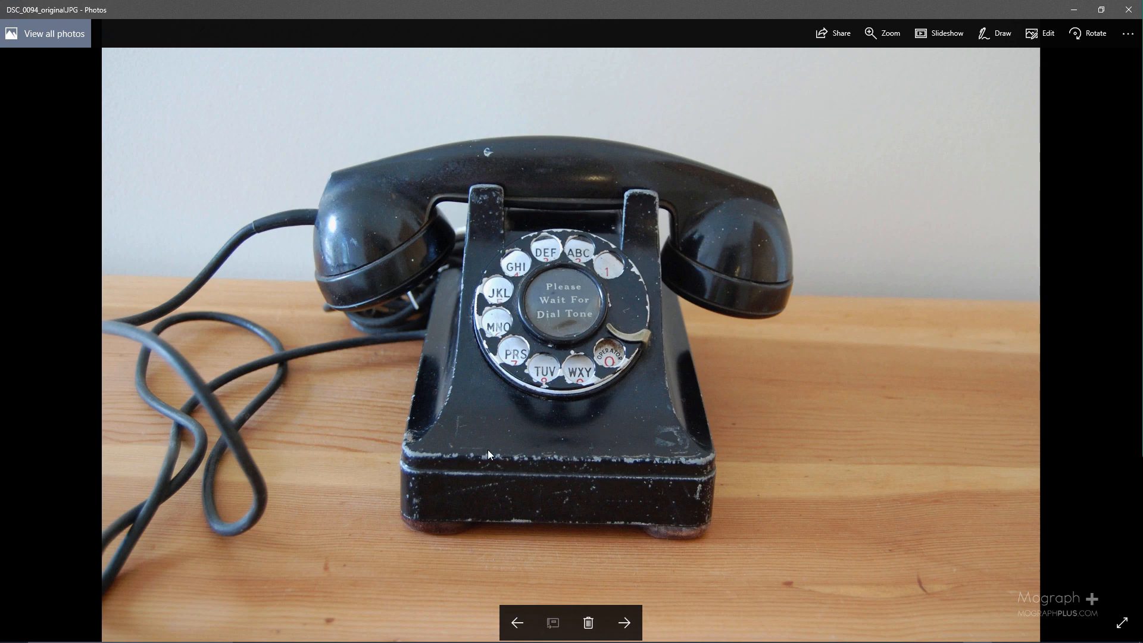
Look through the remaining telephone reference photos until black-rotary-telephone.jpg is shown again
key(Right)
key(Right)
key(Right)
key(Right)
key(Right)
key(Right)
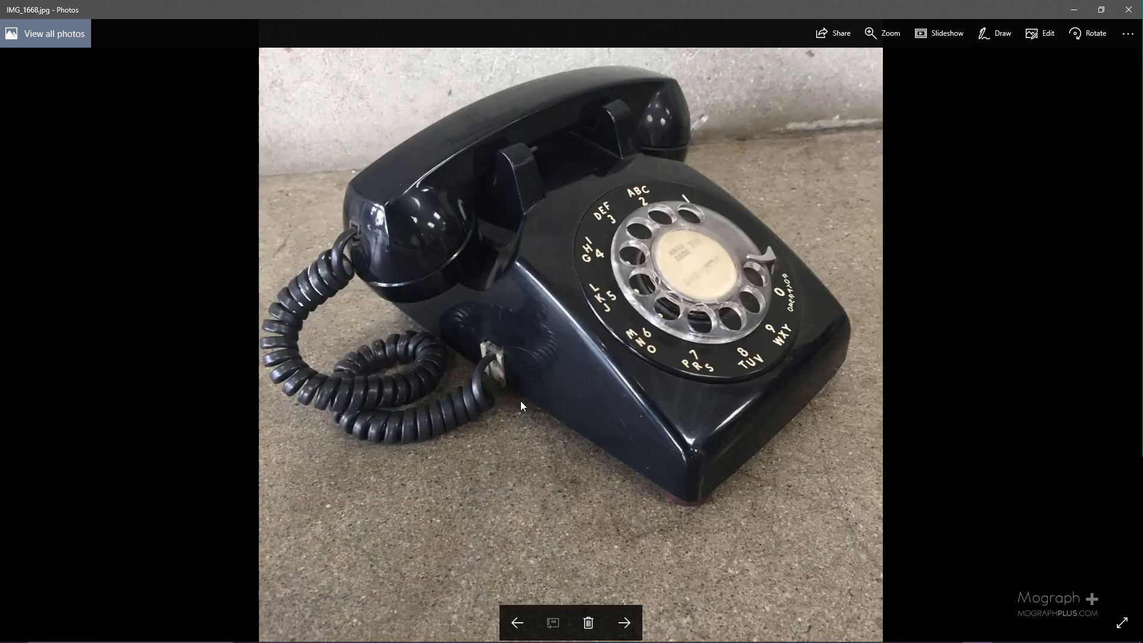
key(Right)
key(Right)
key(Right)
key(Right)
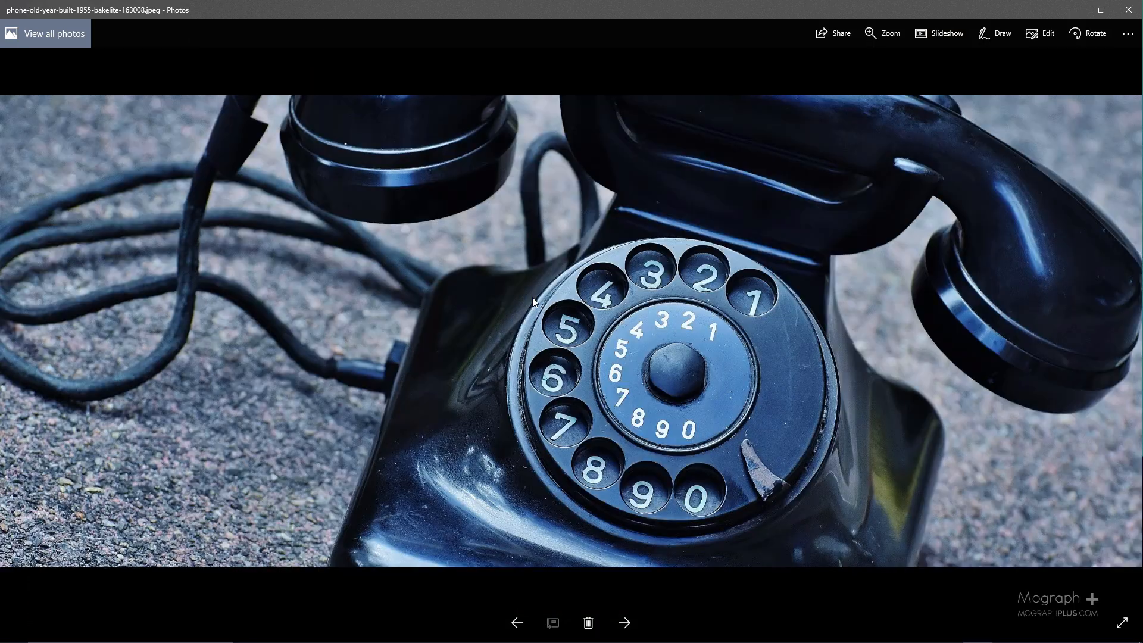
key(Right)
key(Right)
key(Right)
key(Right)
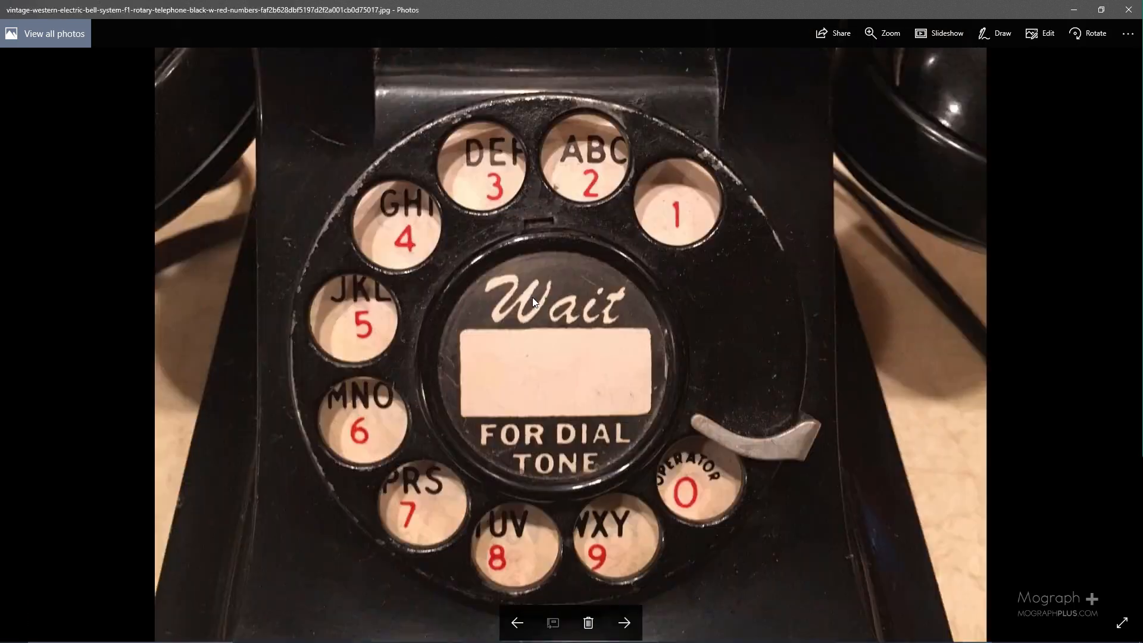
key(Right)
key(Right)
key(Right)
key(Right)
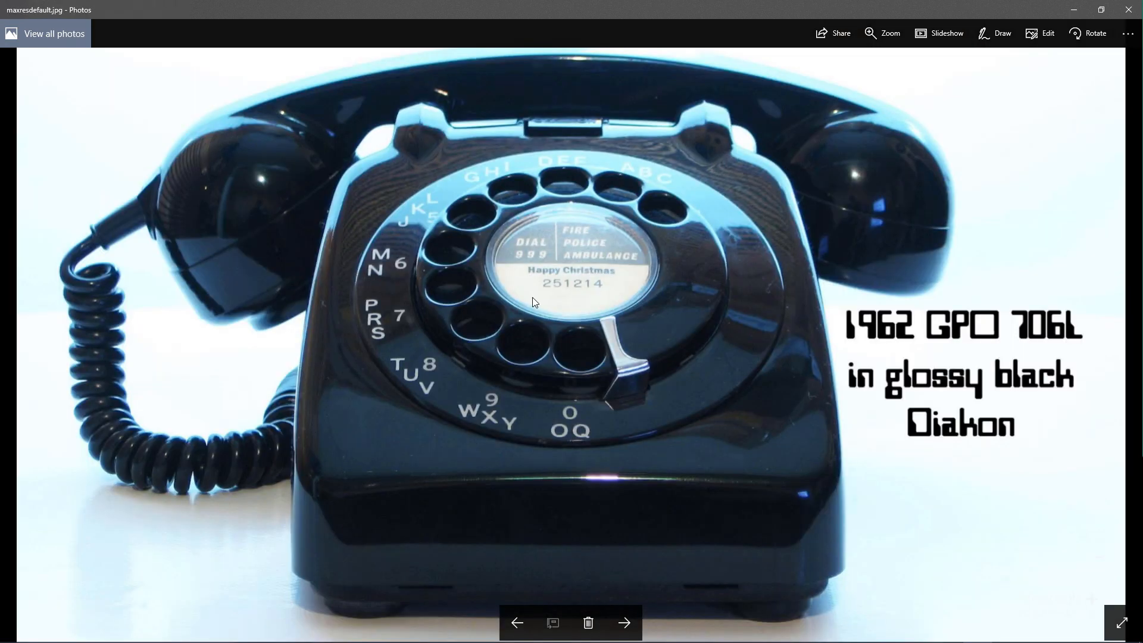
key(Right)
key(Right)
key(Right)
key(Right)
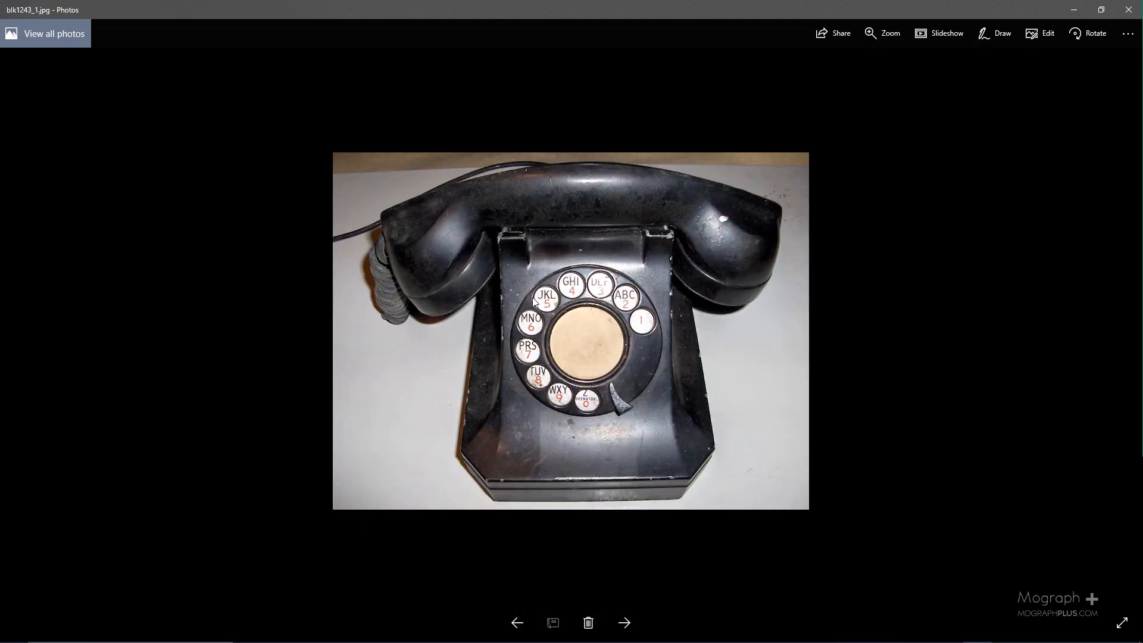
key(Right)
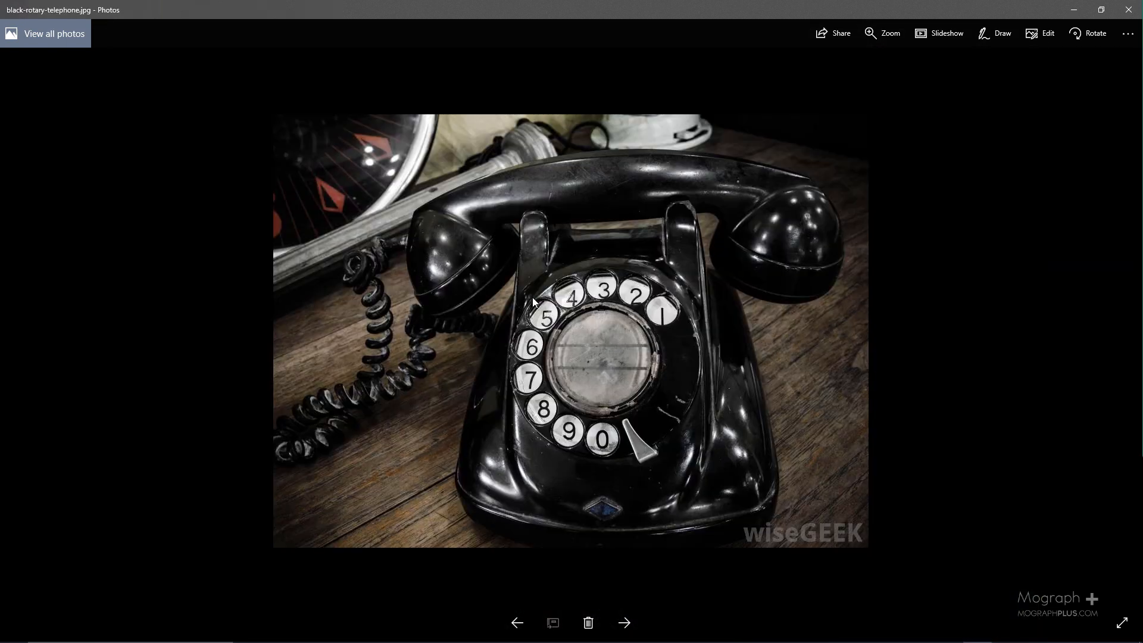
Examine the handset and cradle surfaces in black-rotary-telephone.jpg up close, then move on to the GPO wall telephone photo
scroll(574, 191, up, 2)
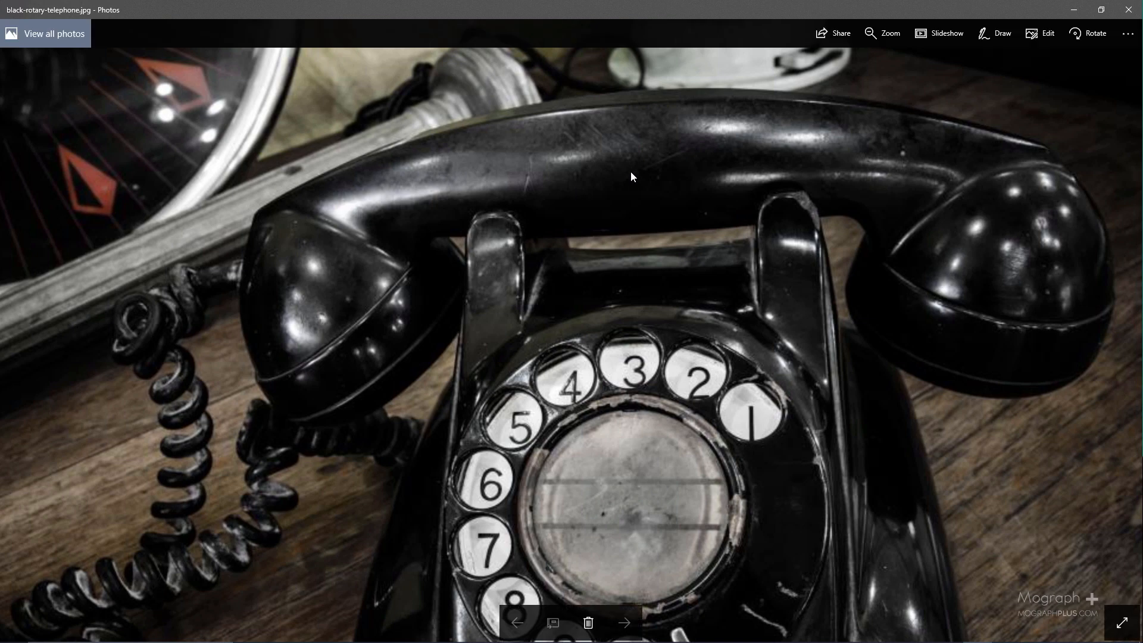
scroll(569, 274, down, 1)
scroll(552, 312, up, 1)
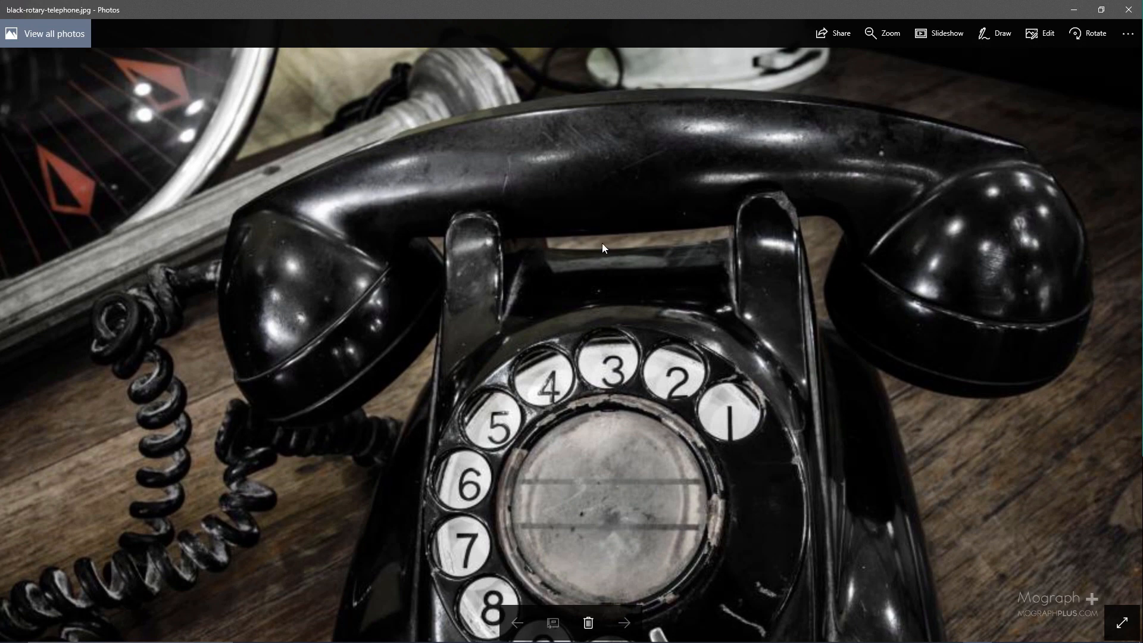
scroll(693, 369, down, 1)
scroll(588, 345, up, 2)
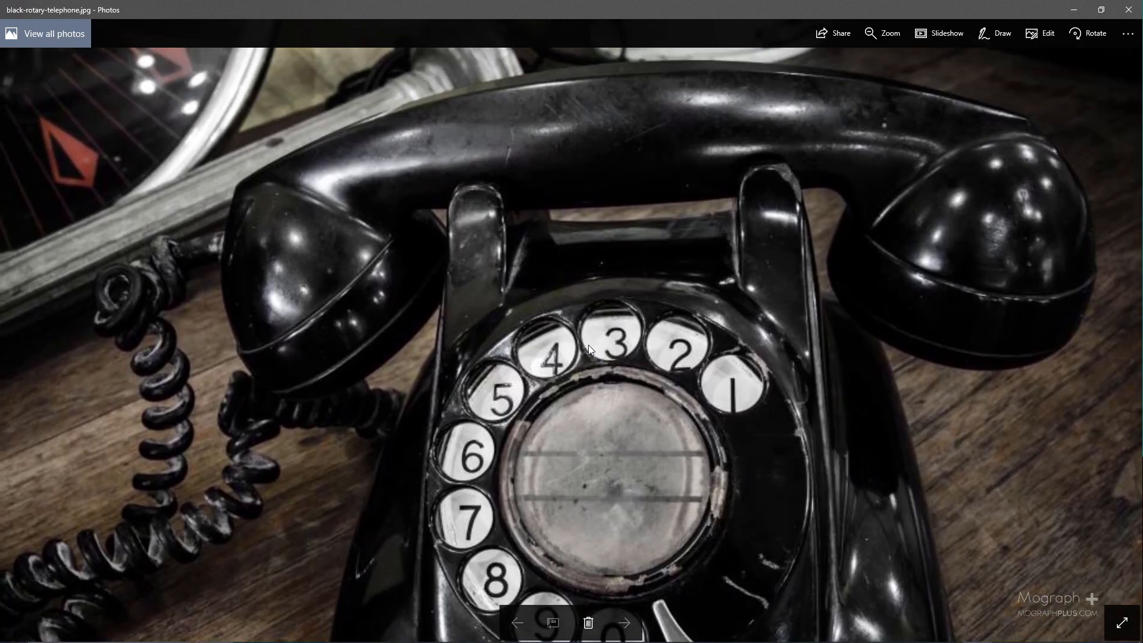
key(Right)
key(Right)
key(Right)
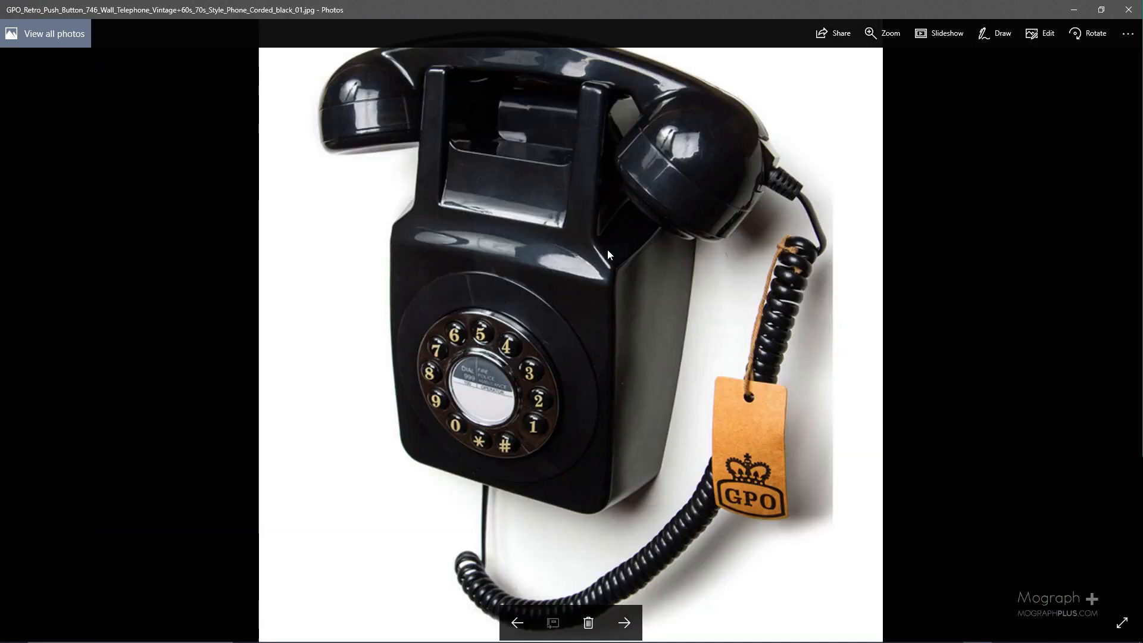
Go back to DSC_0094_original.JPG, examine the worn base edges up close, and close the photo viewer to return to Cinema 4D
key(Left)
scroll(666, 356, up, 2)
scroll(654, 267, up, 1)
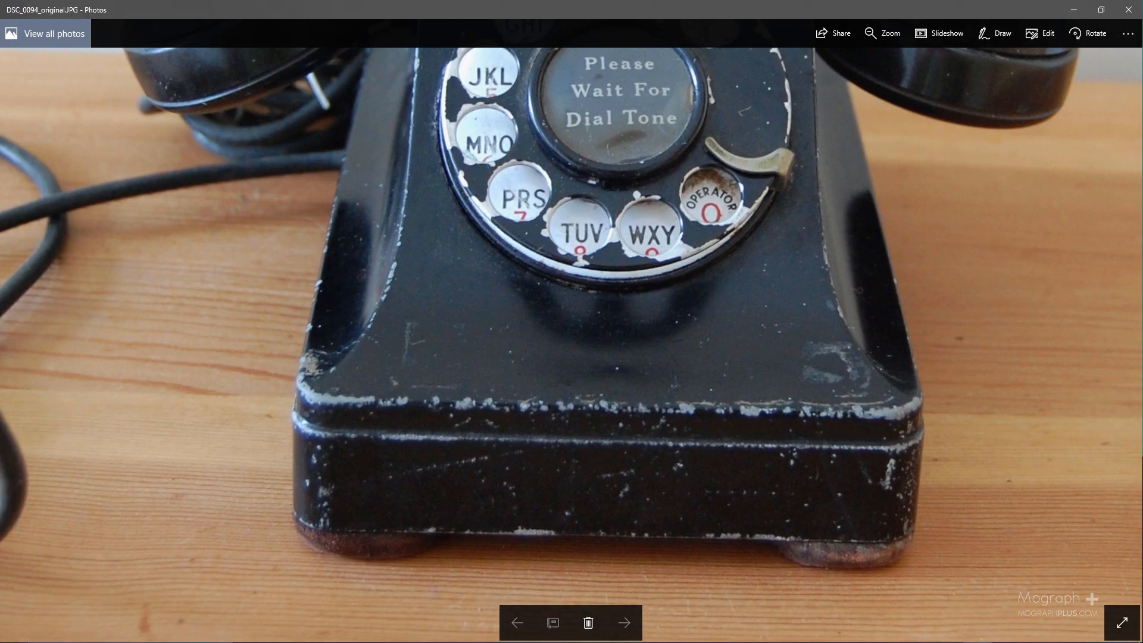
click(1129, 8)
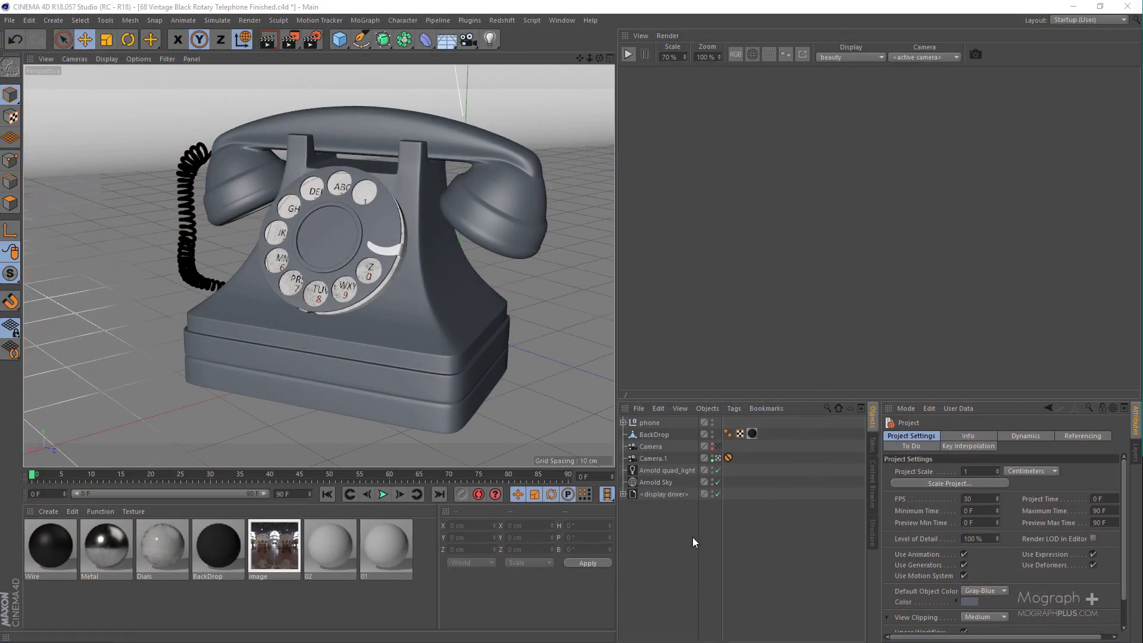
Inspect the Arnold Sky settings and the HDR file name in its image material's shader network, then close the network editor
click(649, 481)
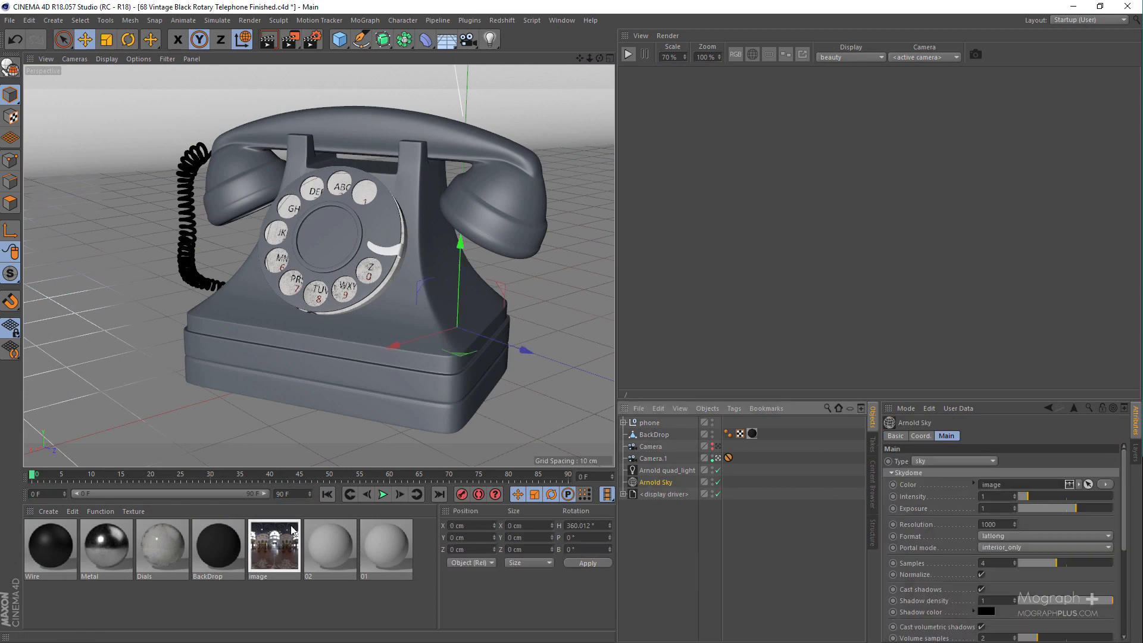
click(285, 550)
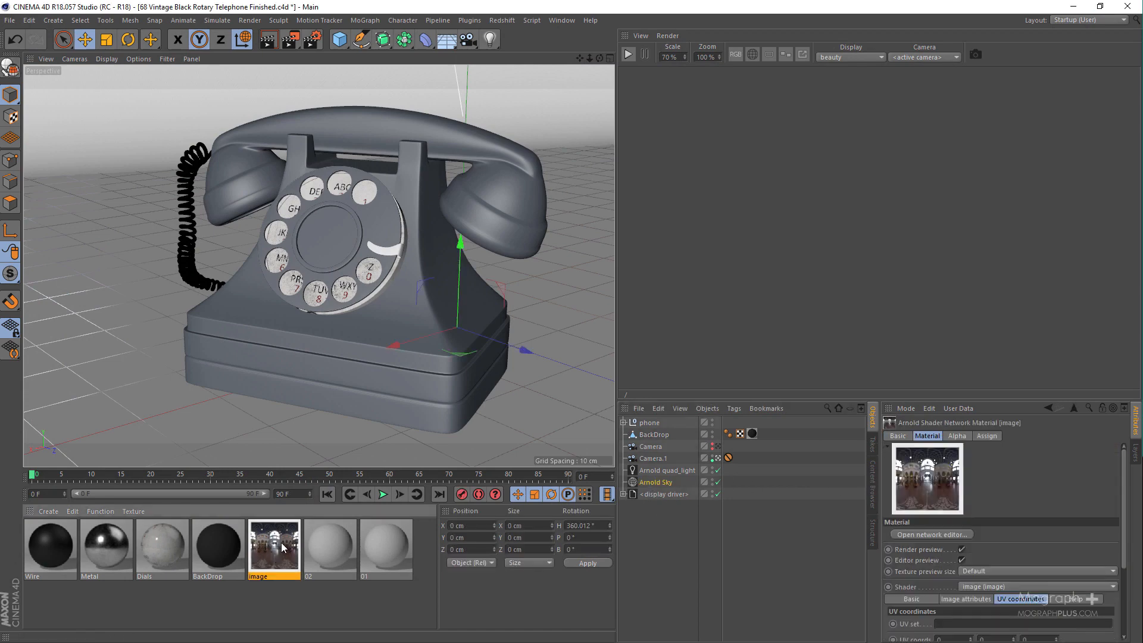
double_click(282, 548)
drag(158, 263, 111, 376)
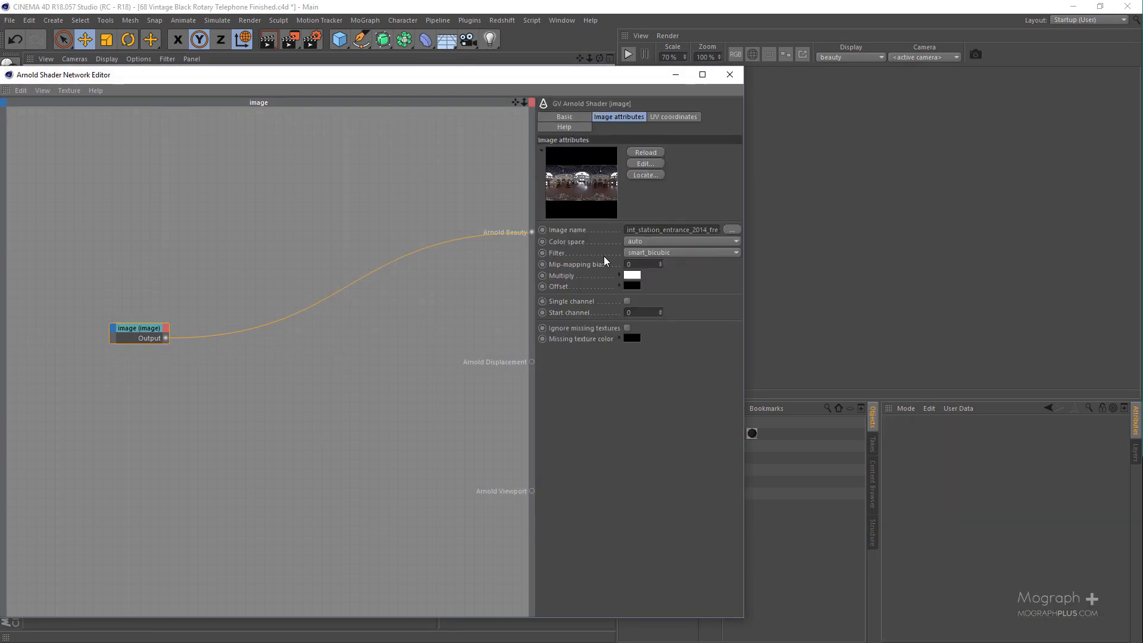
drag(659, 229, 756, 229)
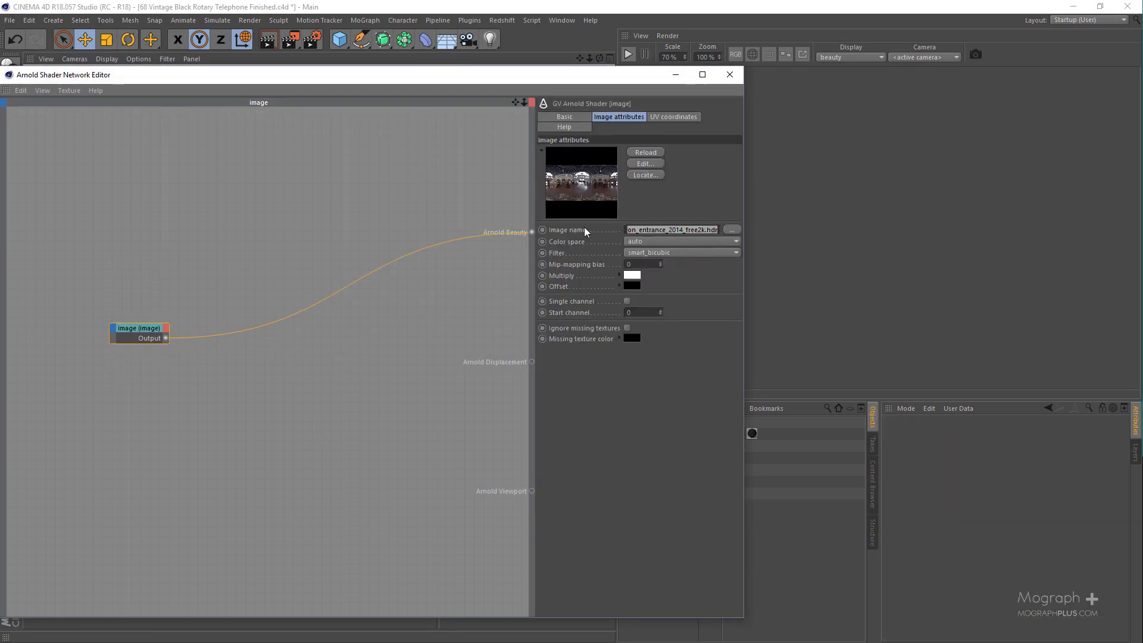
drag(533, 195, 443, 196)
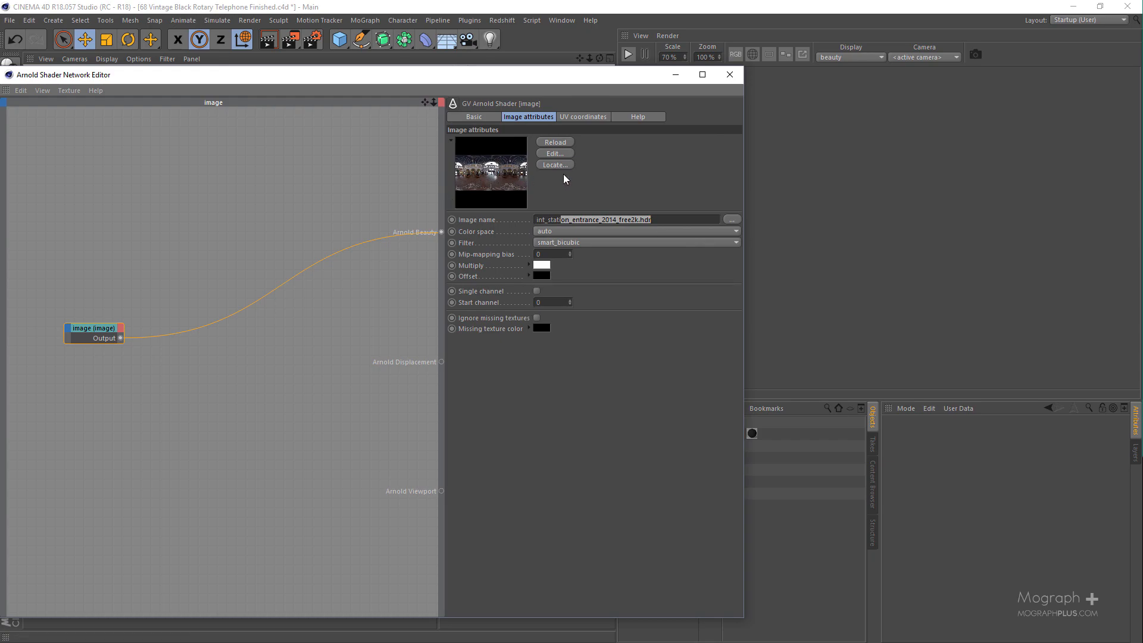
click(724, 77)
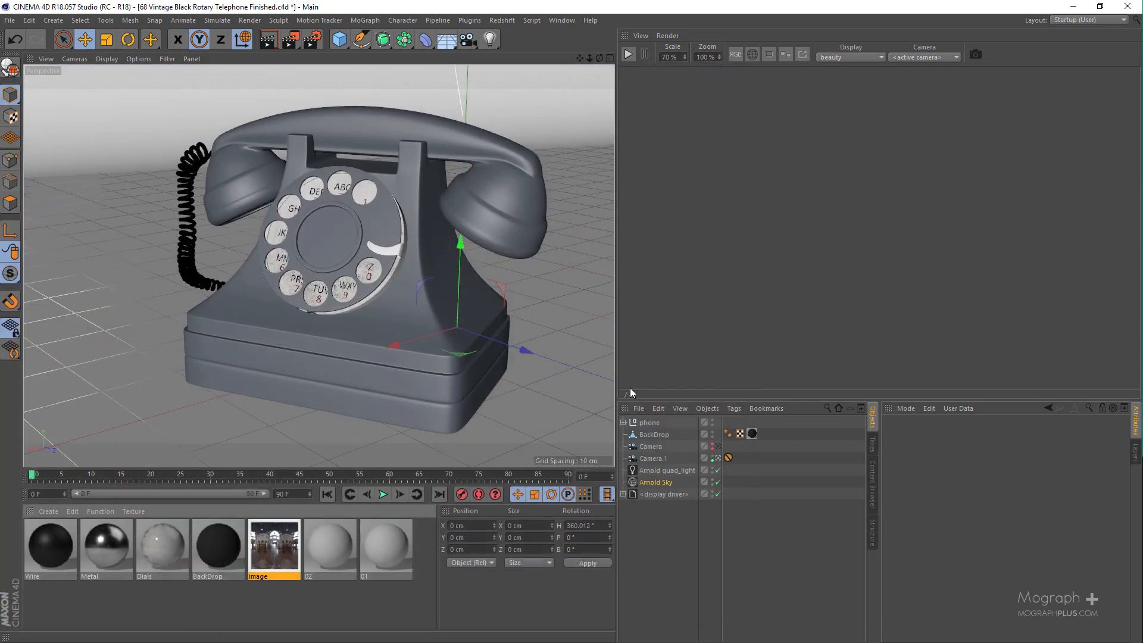
Leave the Camera.1 view to look over the backdrop, lights and sky image from outside, and return to Camera.1
click(719, 457)
scroll(281, 232, down, 7)
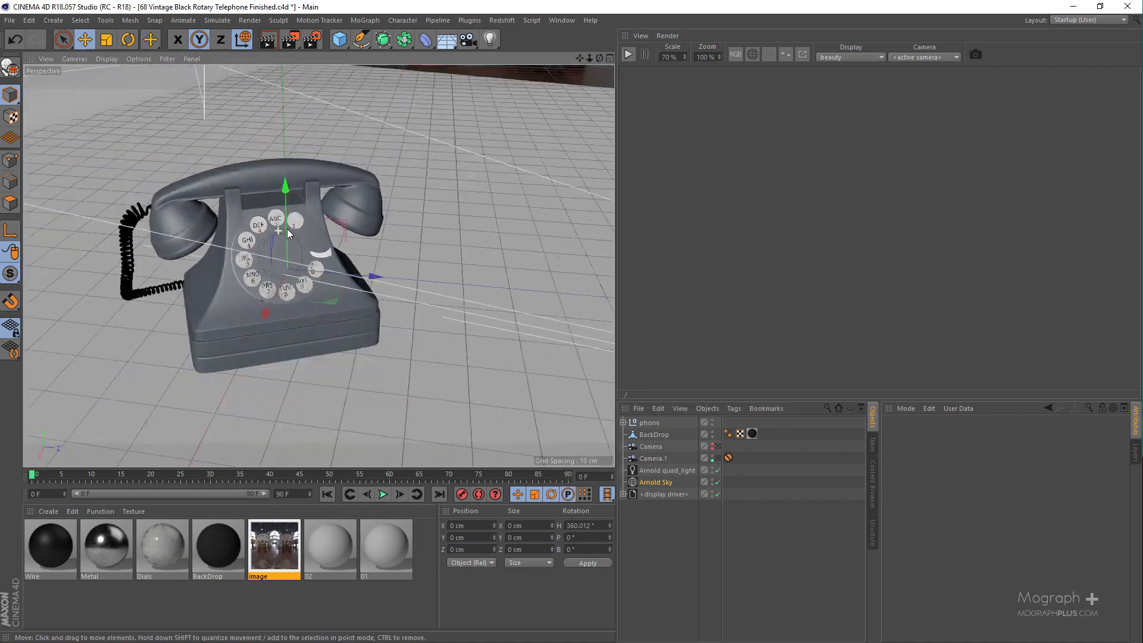
alt+right_drag(305, 192, 263, 252)
alt+middle_drag(263, 252, 295, 324)
alt+drag(292, 296, 349, 227)
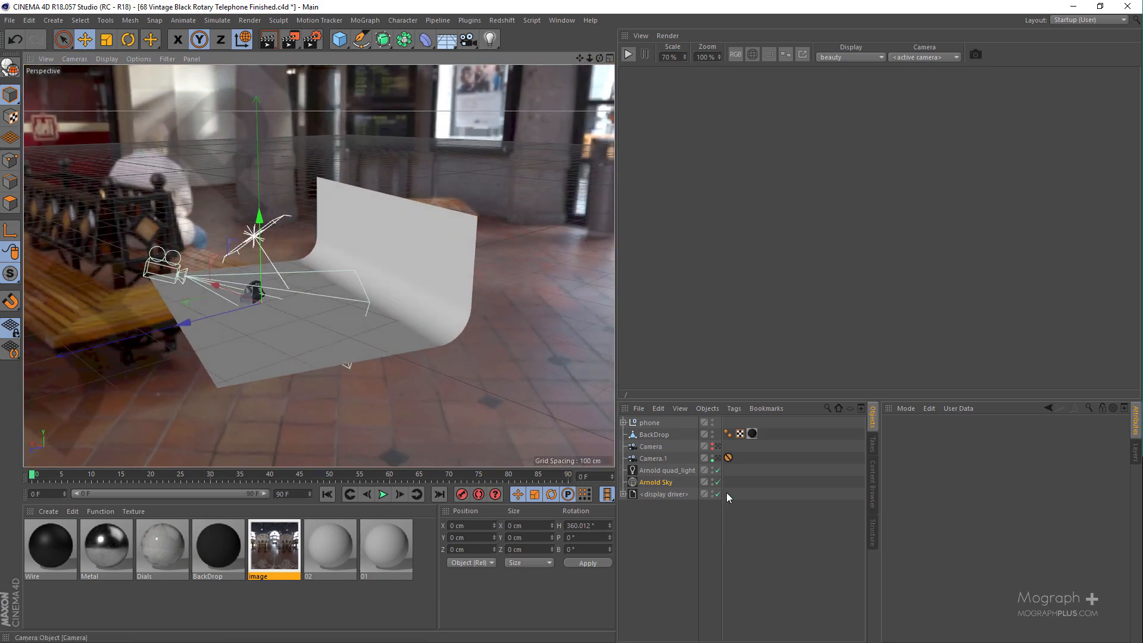
click(718, 459)
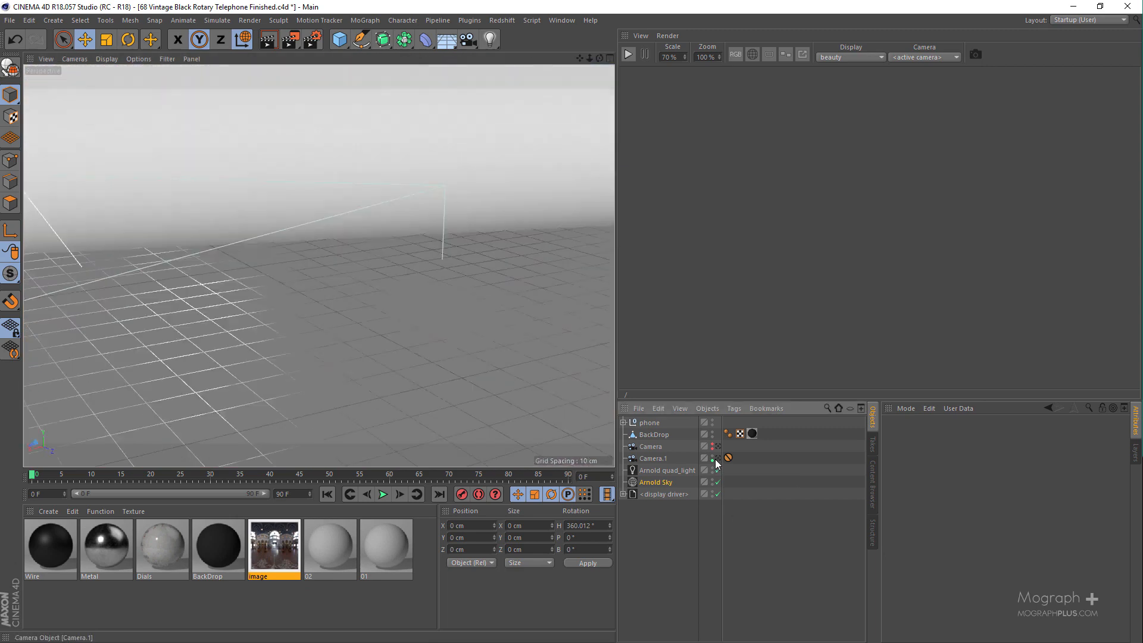
Examine the Arnold quad_light's placement above the phone and its Main settings, including Diffuse, and return to the Camera.1 view
click(682, 474)
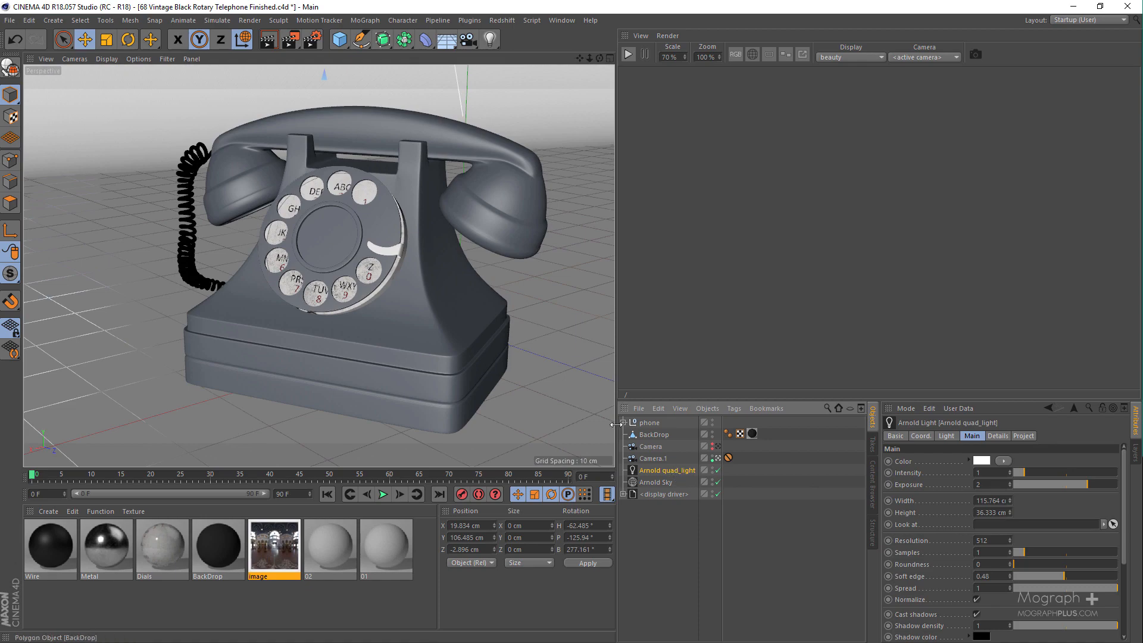
click(717, 459)
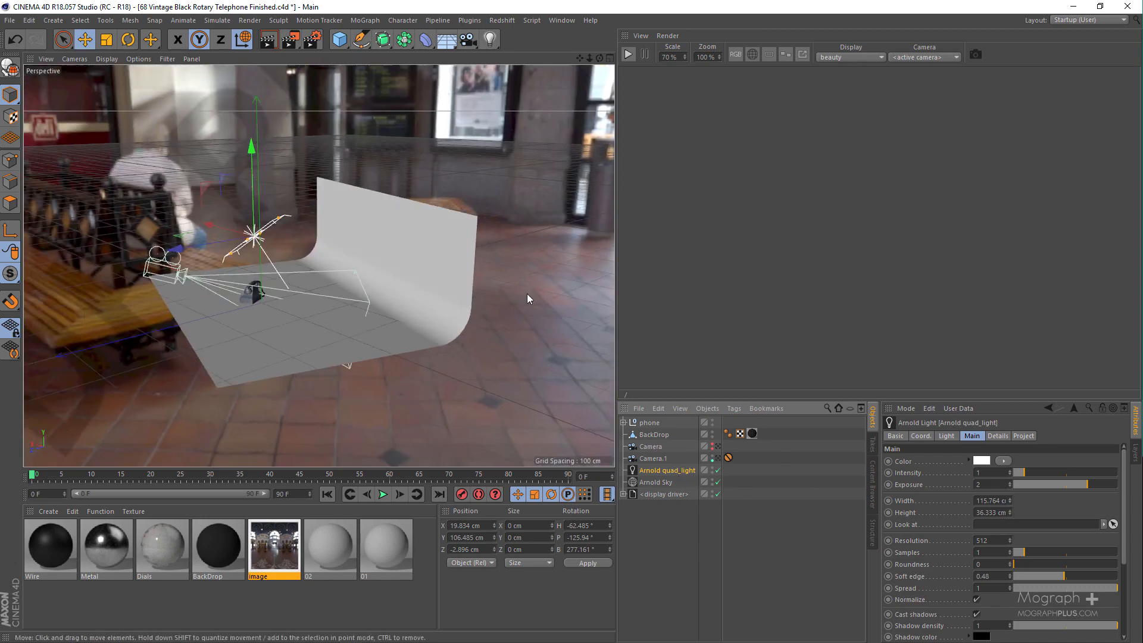
alt+drag(337, 286, 457, 268)
alt+right_drag(377, 253, 417, 241)
alt+drag(342, 256, 381, 258)
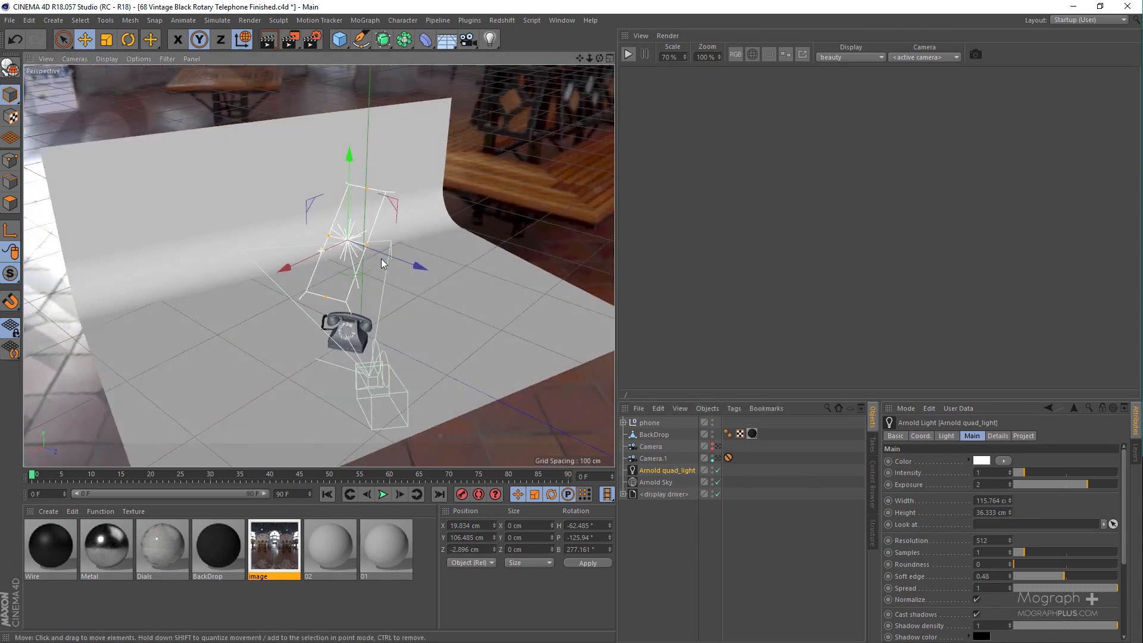
alt+right_drag(321, 231, 351, 213)
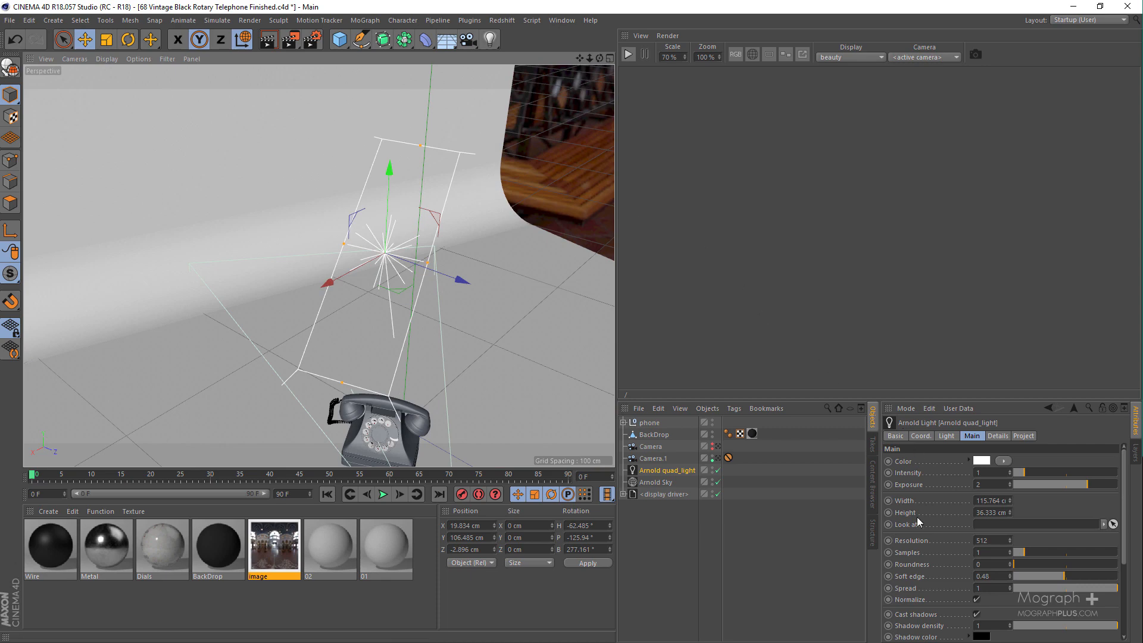
scroll(936, 472, down, 3)
scroll(937, 472, down, 1)
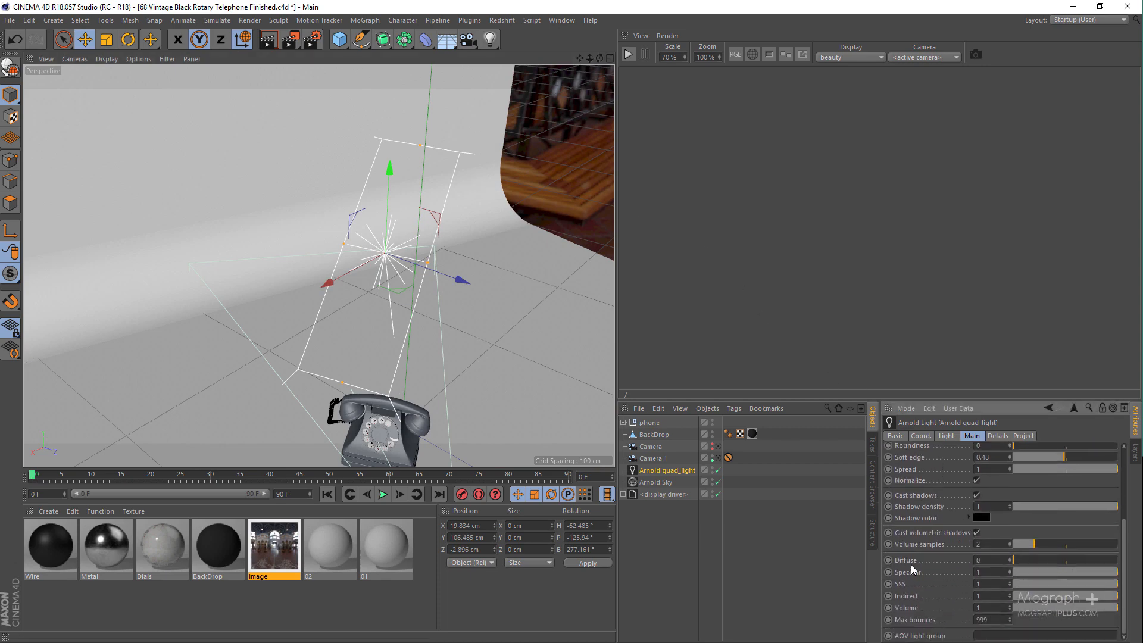
alt+drag(430, 337, 404, 277)
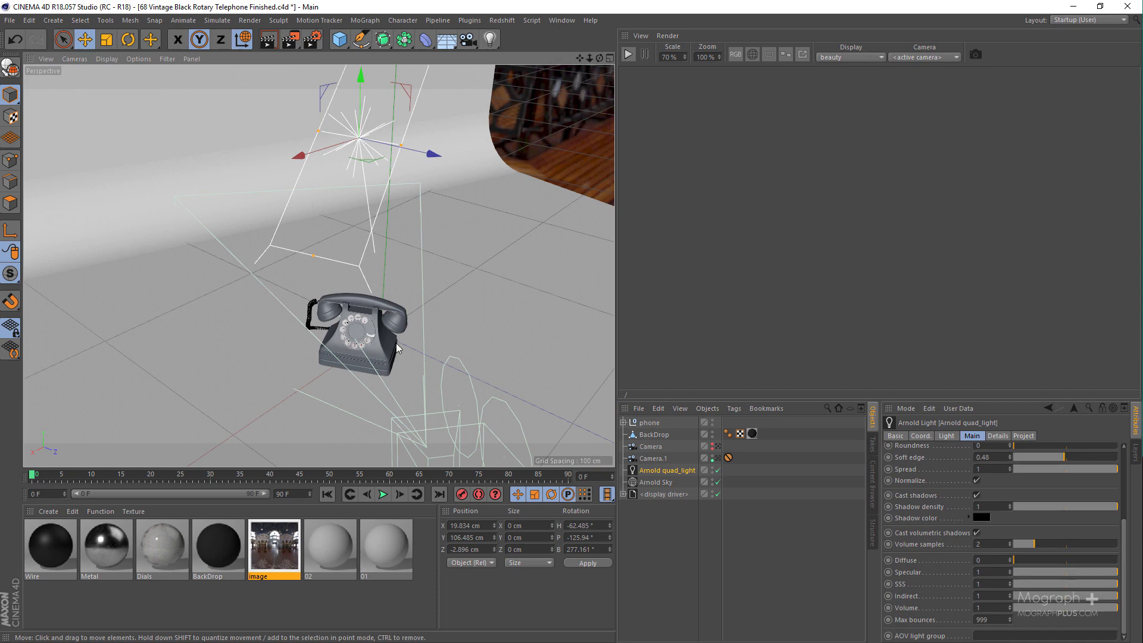
click(718, 458)
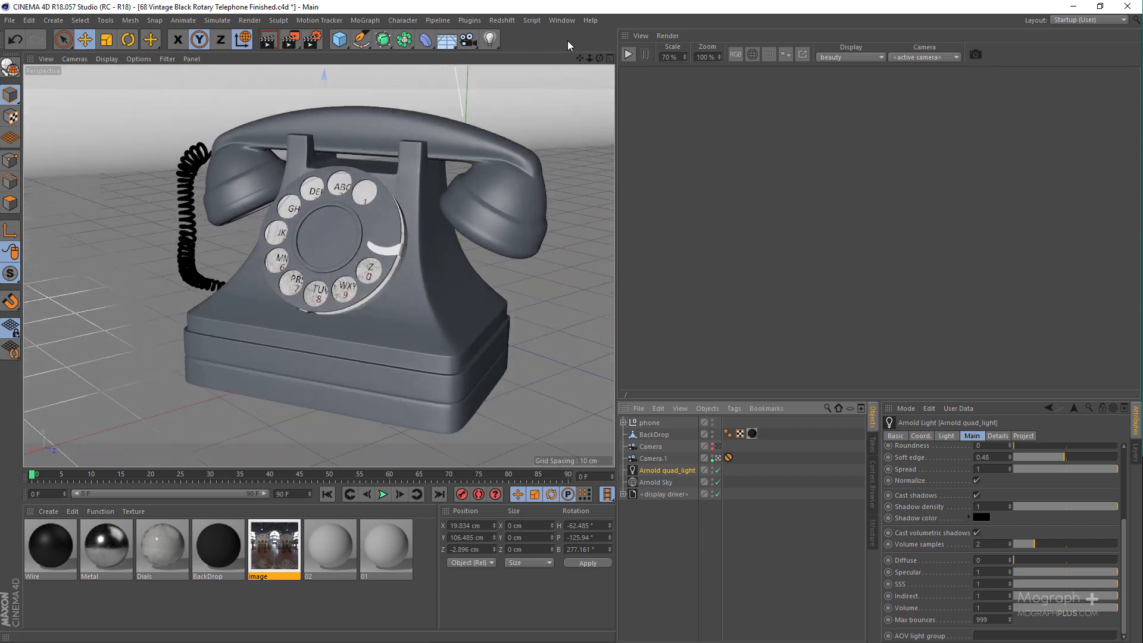
Start the Arnold interactive render and widen the render region on both sides to cover the telephone and its cord
click(628, 56)
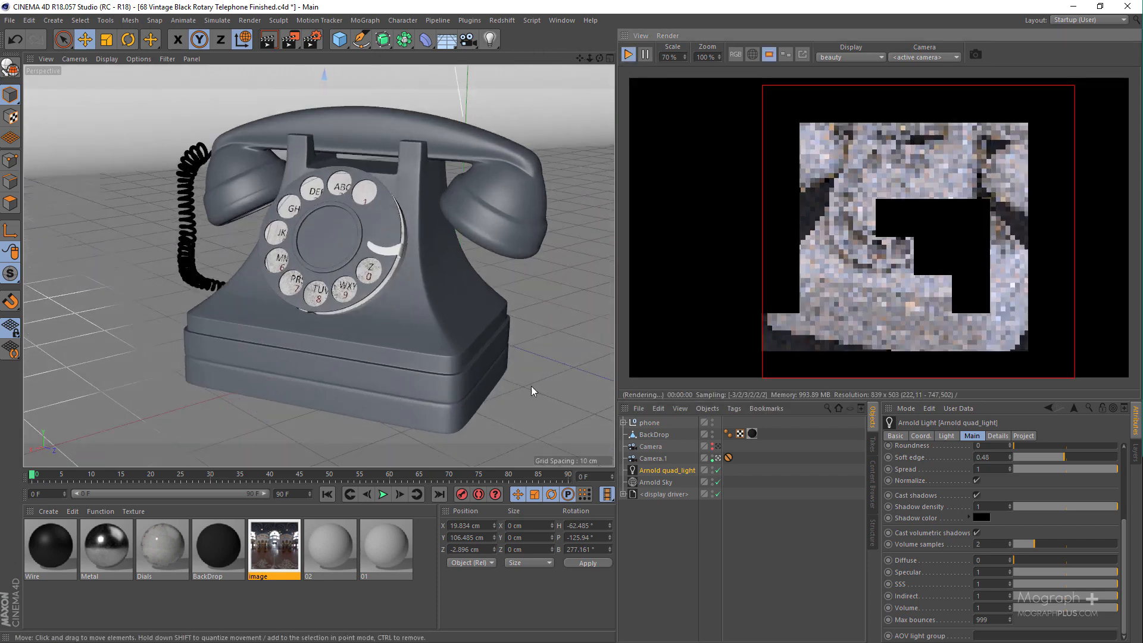
scroll(828, 211, down, 2)
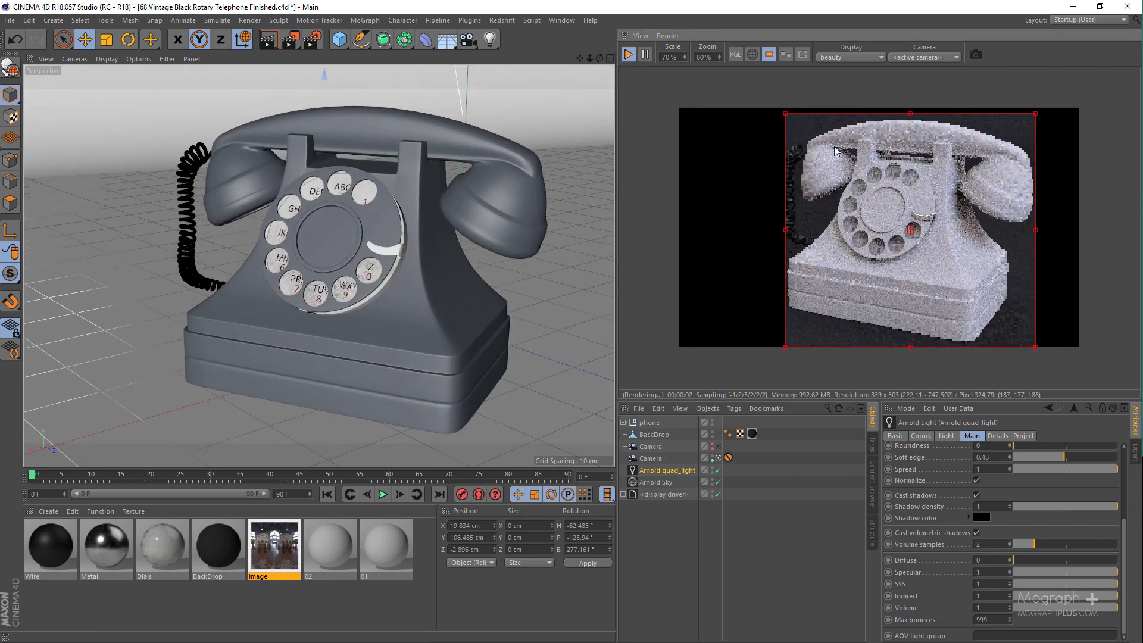
drag(786, 235, 749, 232)
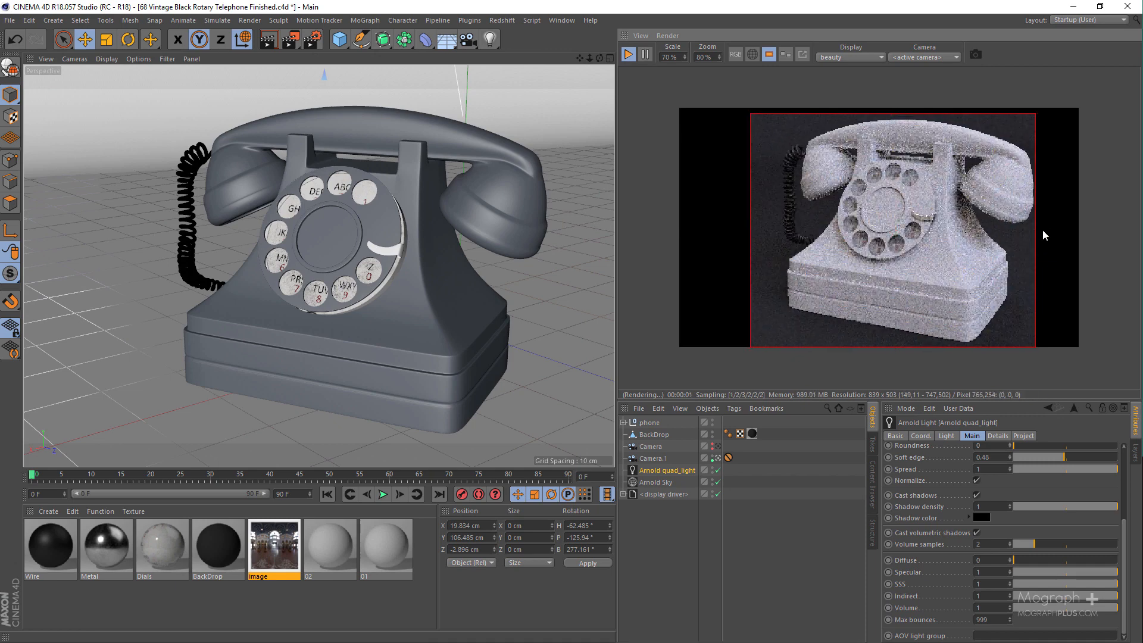
drag(1036, 235, 1047, 235)
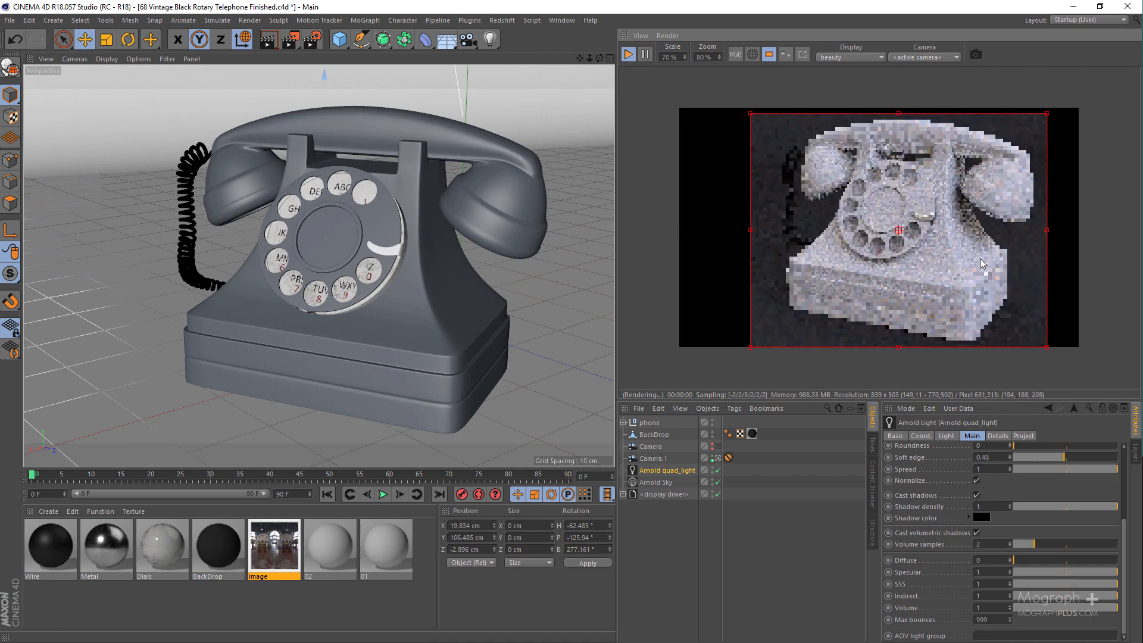
Create an Arnold standard_surface material and apply it to the phone object
click(49, 511)
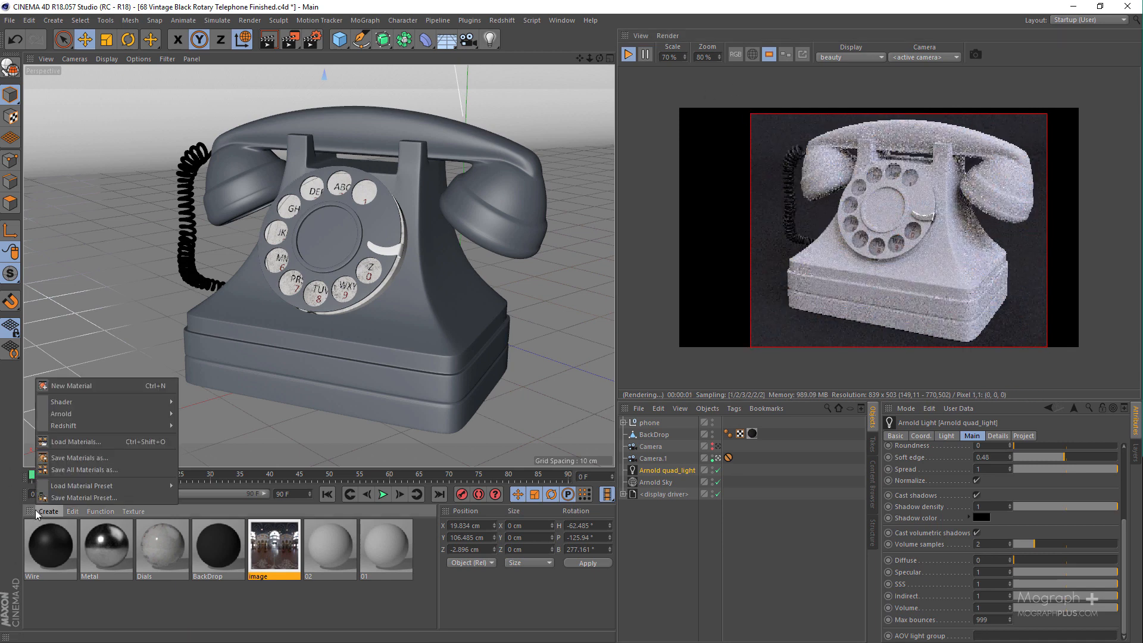
mouse_move(91, 413)
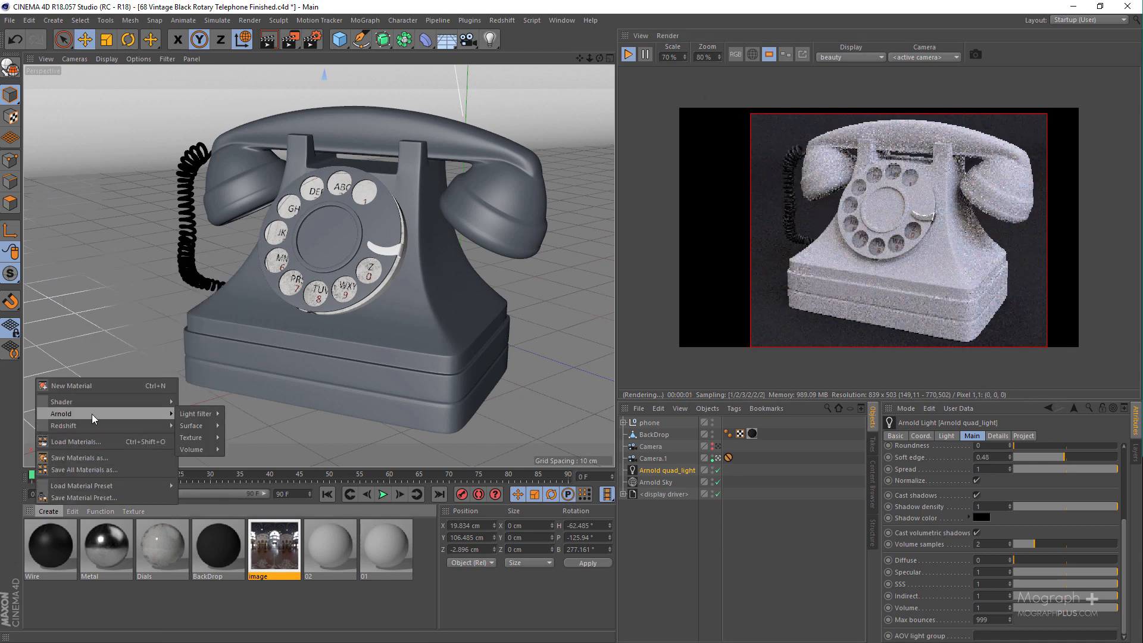
mouse_move(193, 427)
click(277, 467)
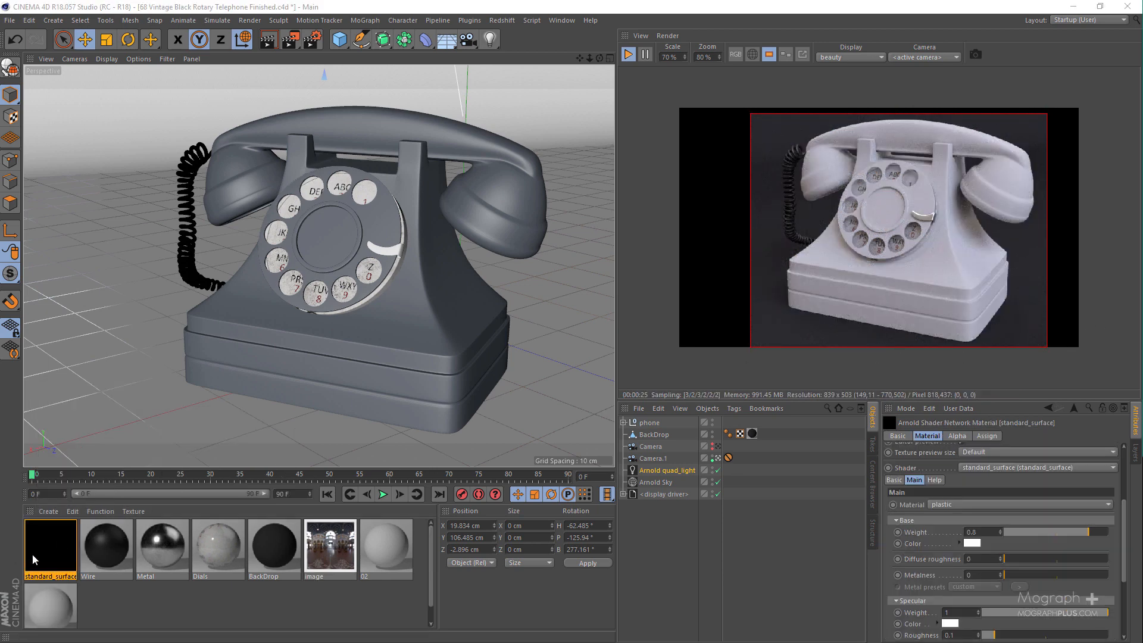
drag(32, 553, 662, 423)
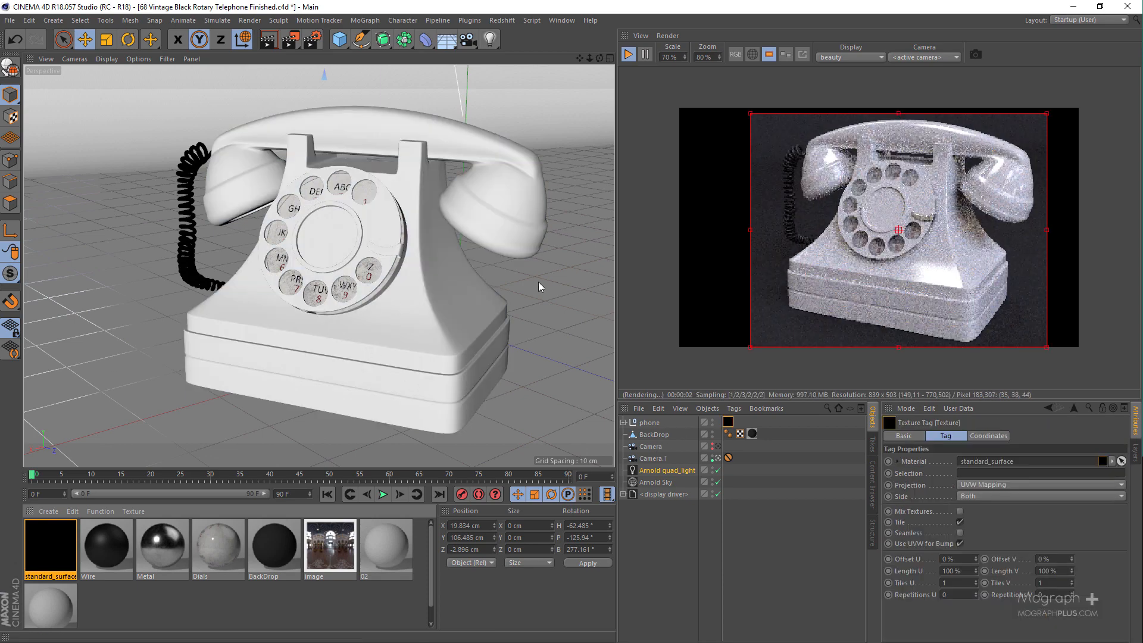
Open the standard_surface material's shader network, move the editor window nearer the render, and widen its node area
double_click(51, 546)
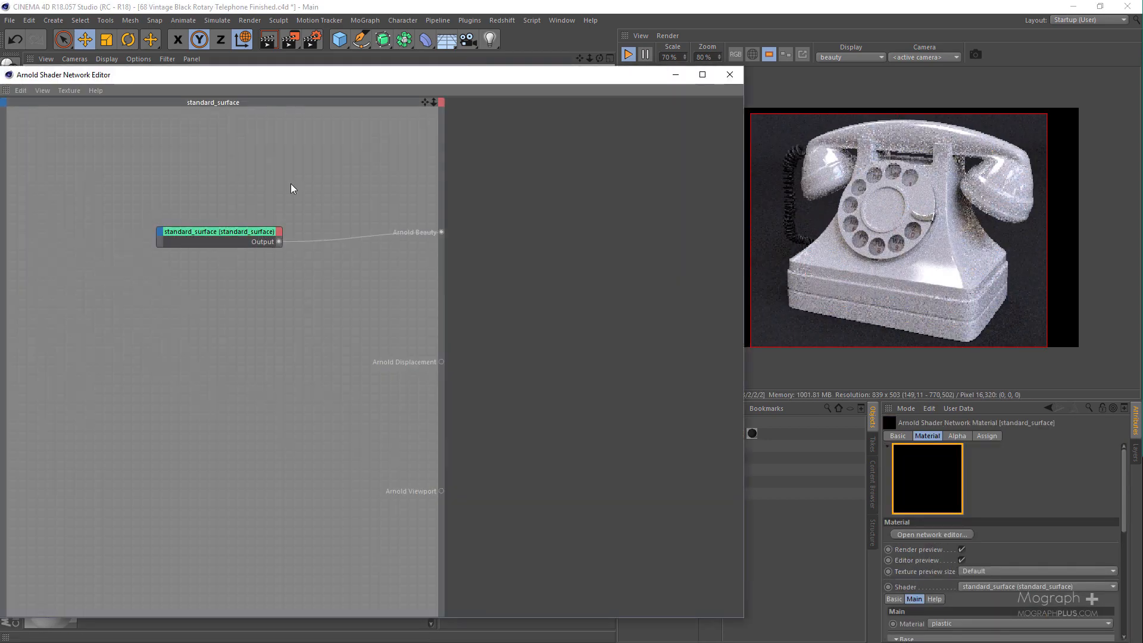
drag(414, 73, 592, 55)
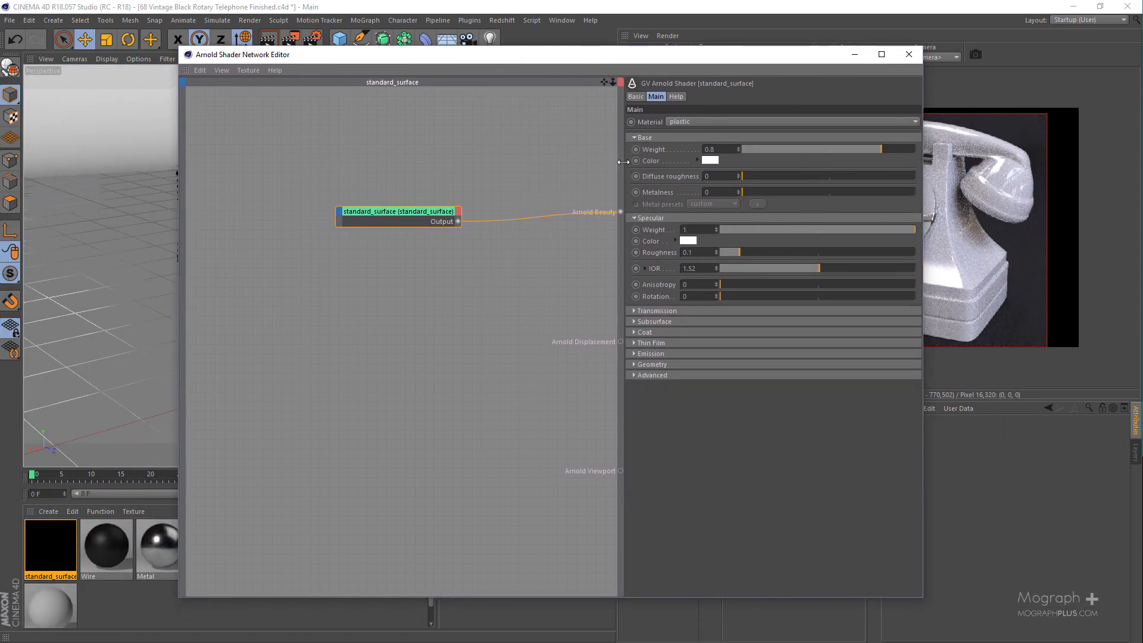
drag(623, 169, 701, 174)
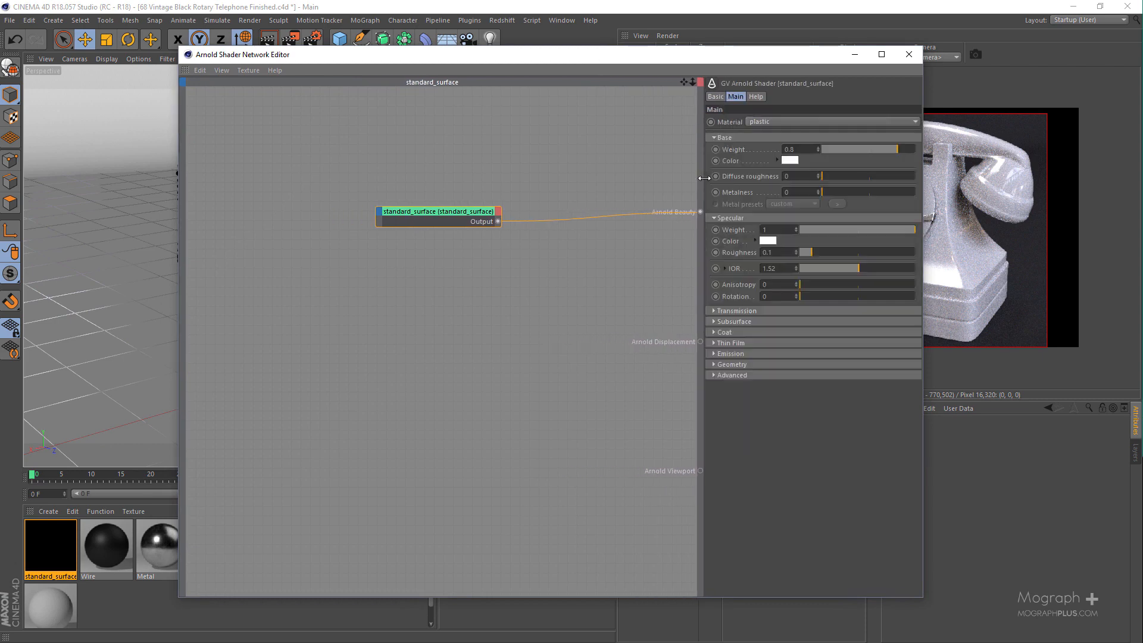
Dock the material preview in the shader network editor, detach it again, and close the floating preview window
click(200, 71)
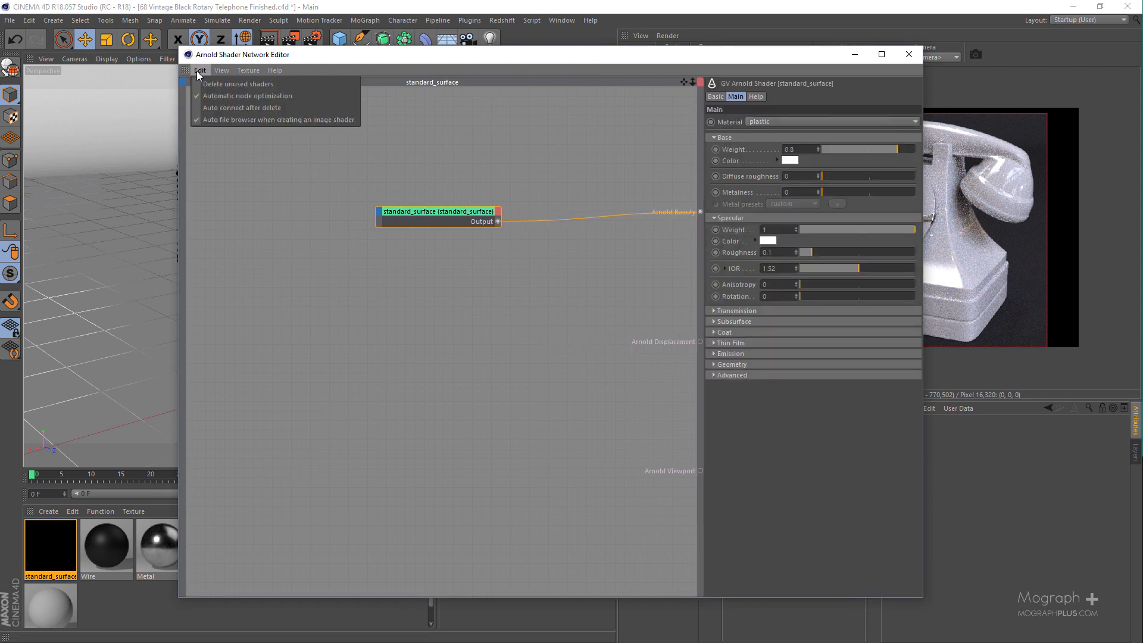
mouse_move(221, 70)
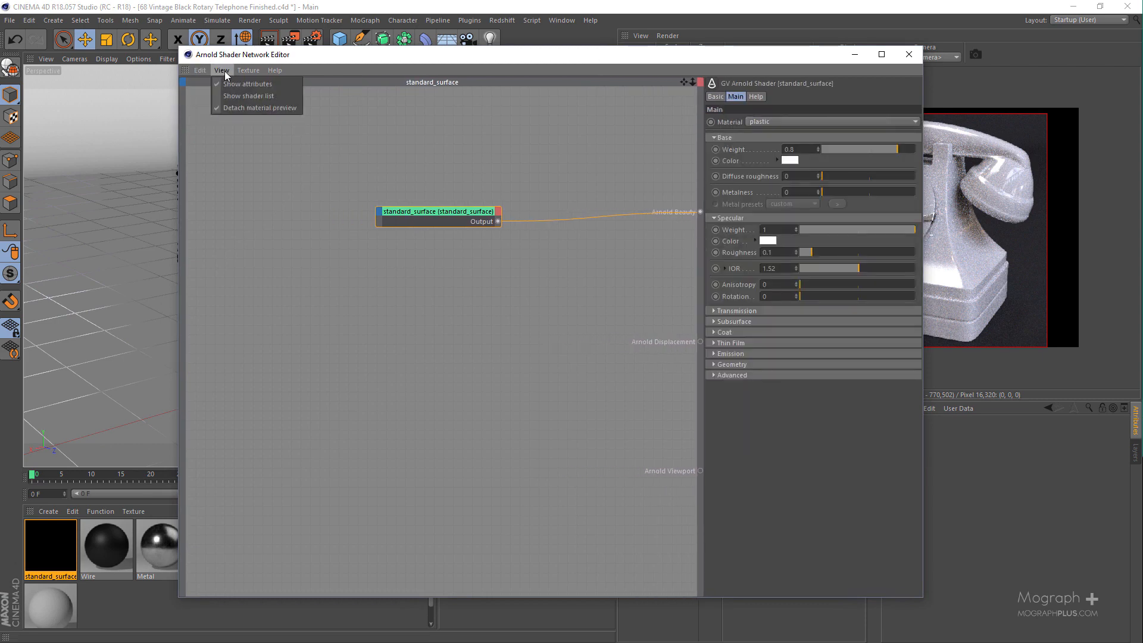
click(260, 108)
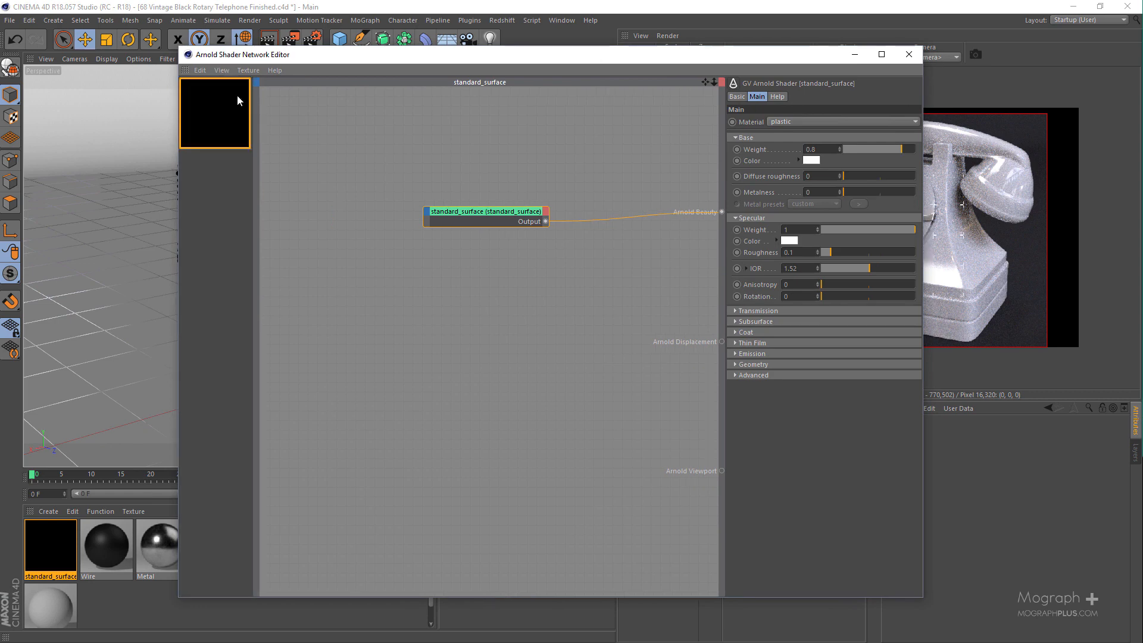
click(221, 71)
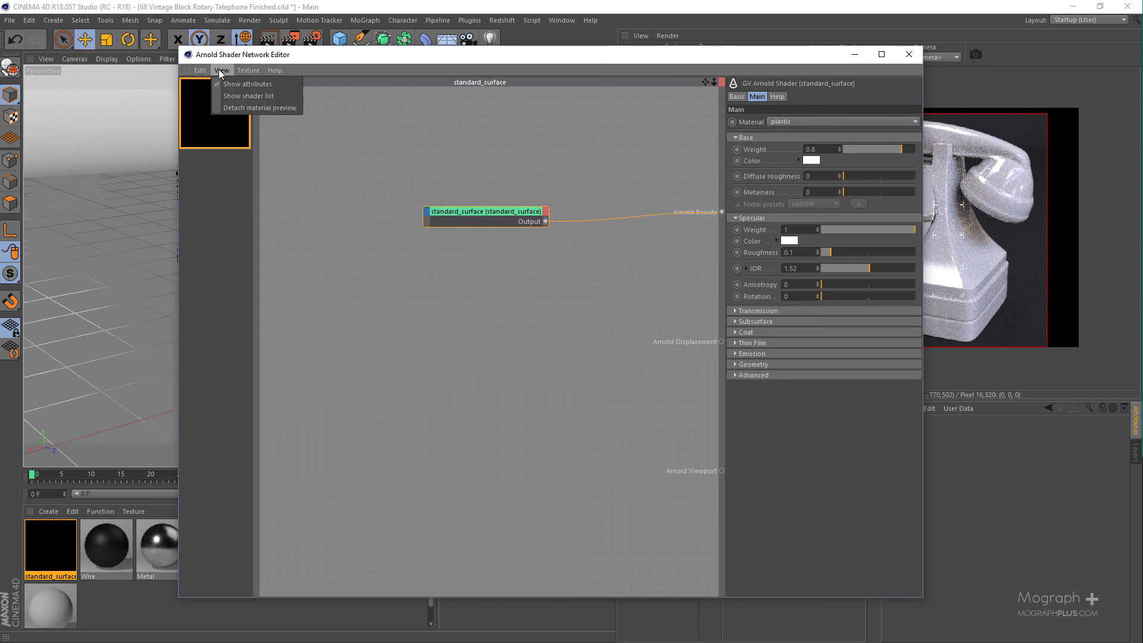
click(273, 108)
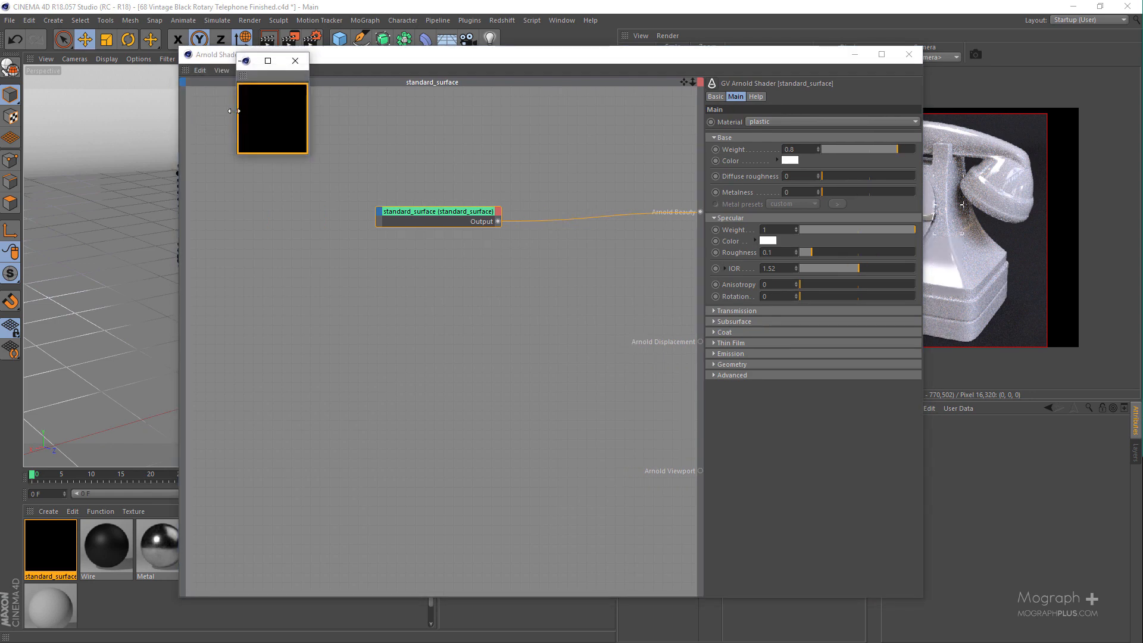
click(293, 56)
Show and widen the shader list, open the shader search in the node area, dismiss it, and hide the list again
click(216, 70)
mouse_move(202, 71)
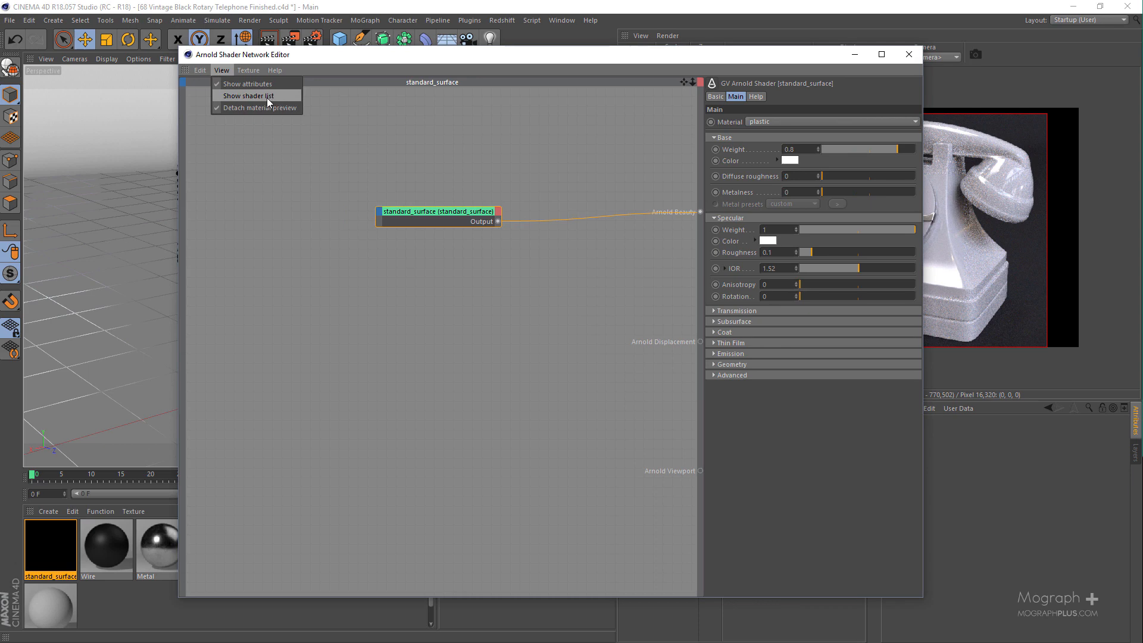
click(267, 97)
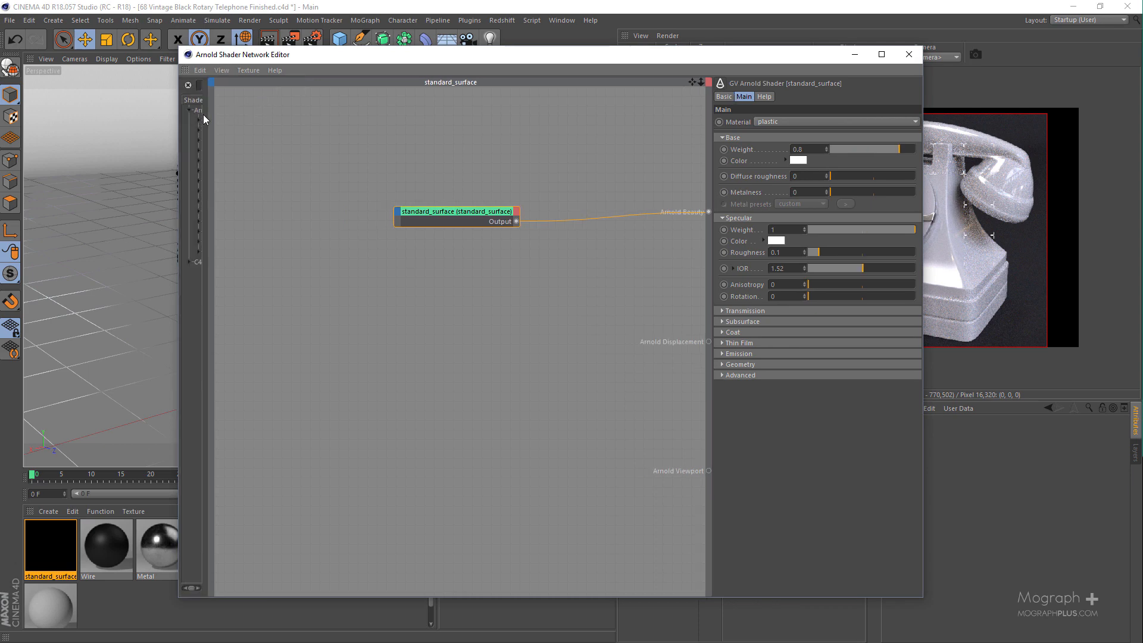
drag(209, 115, 298, 115)
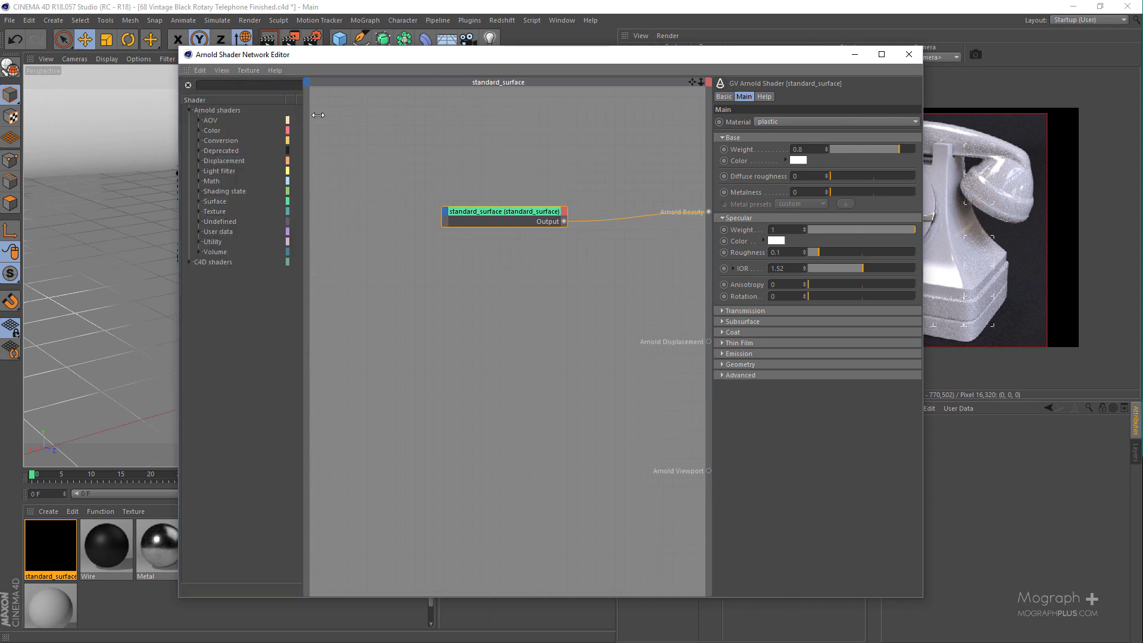
click(432, 146)
right_click(433, 142)
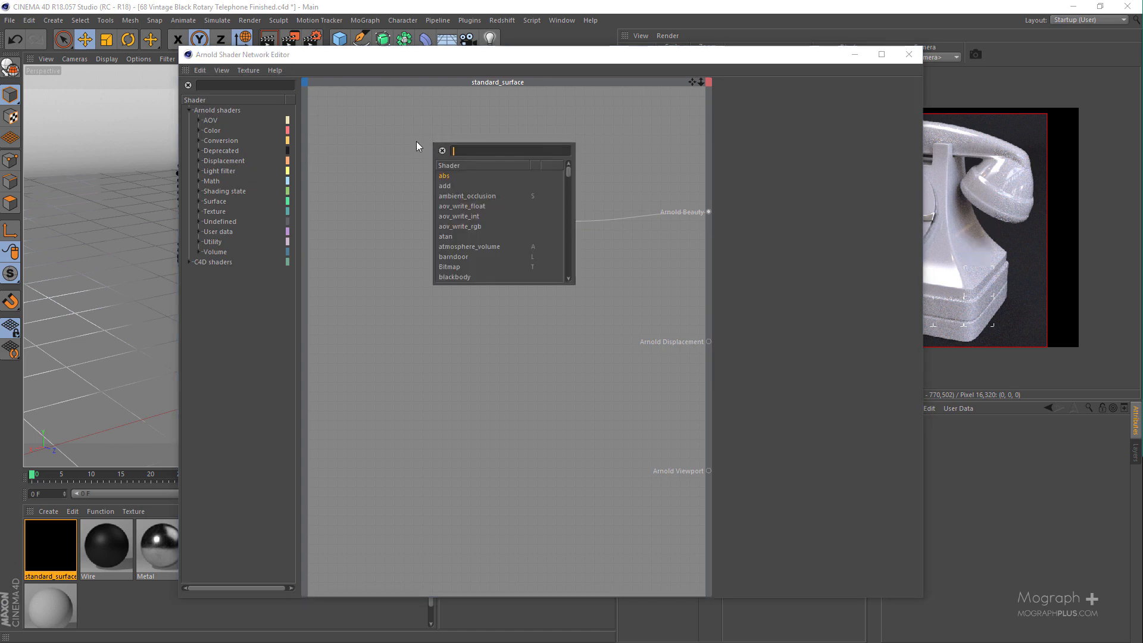
click(400, 138)
click(221, 70)
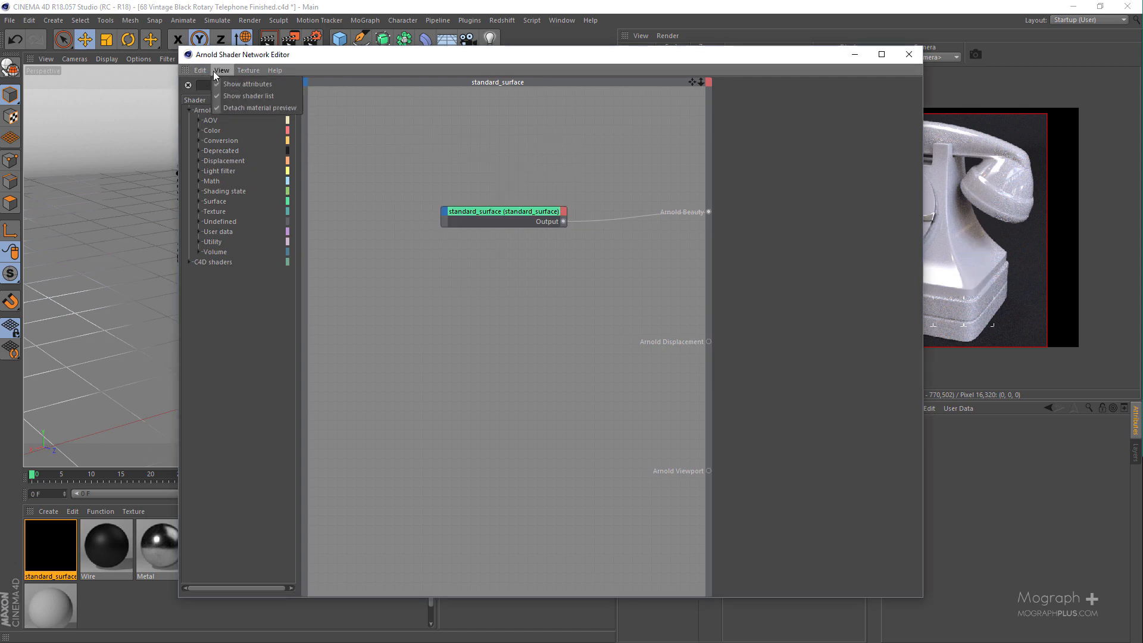
click(269, 96)
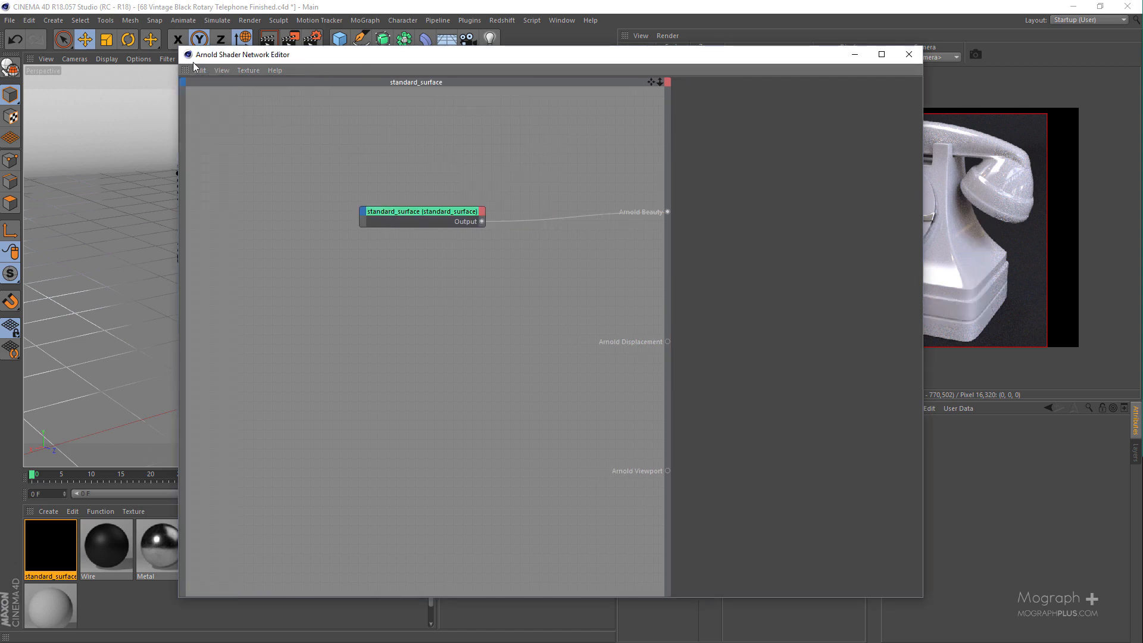
Enlarge the shader network editor, move it off the render, and shift the standard_surface node closer to the Arnold Beauty output
drag(179, 47, 92, 18)
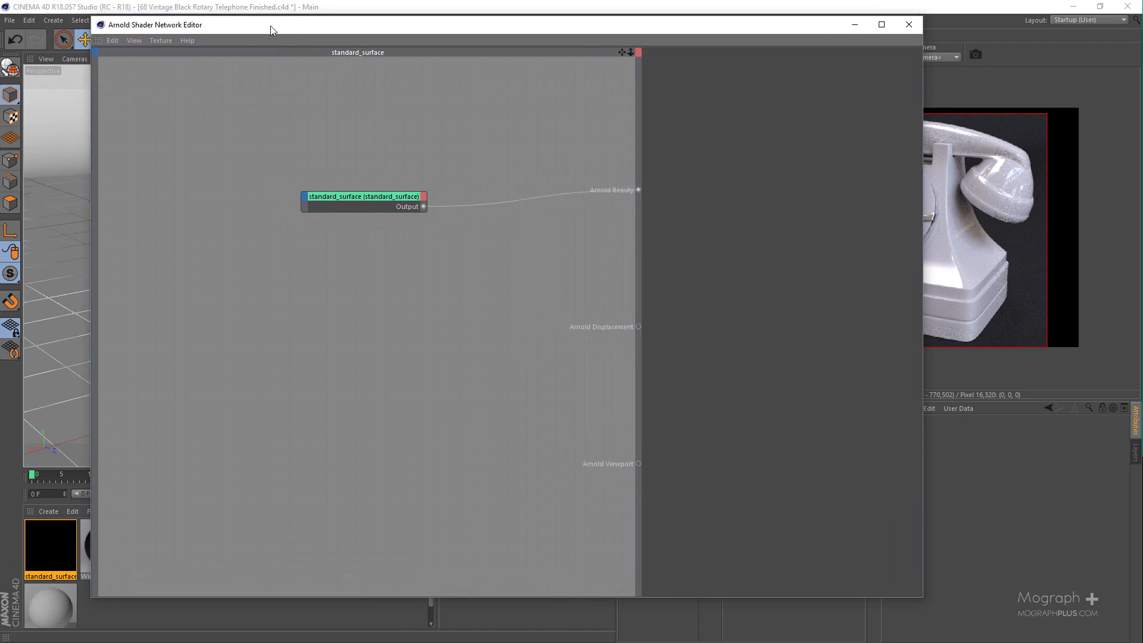
drag(271, 30, 171, 28)
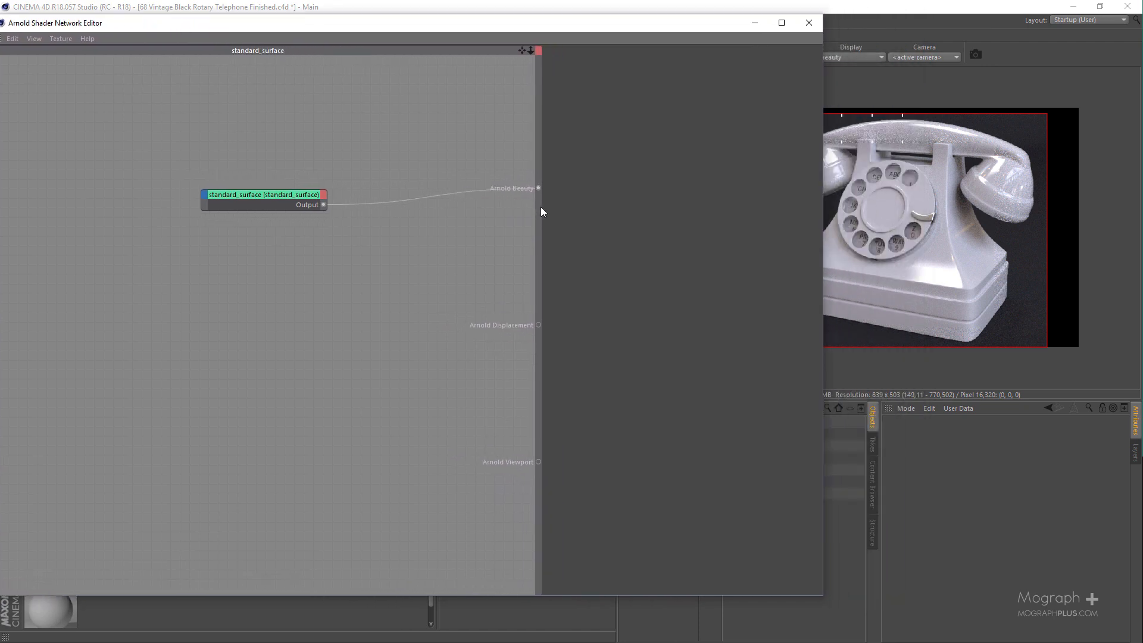
drag(541, 208, 560, 207)
scroll(991, 174, up, 2)
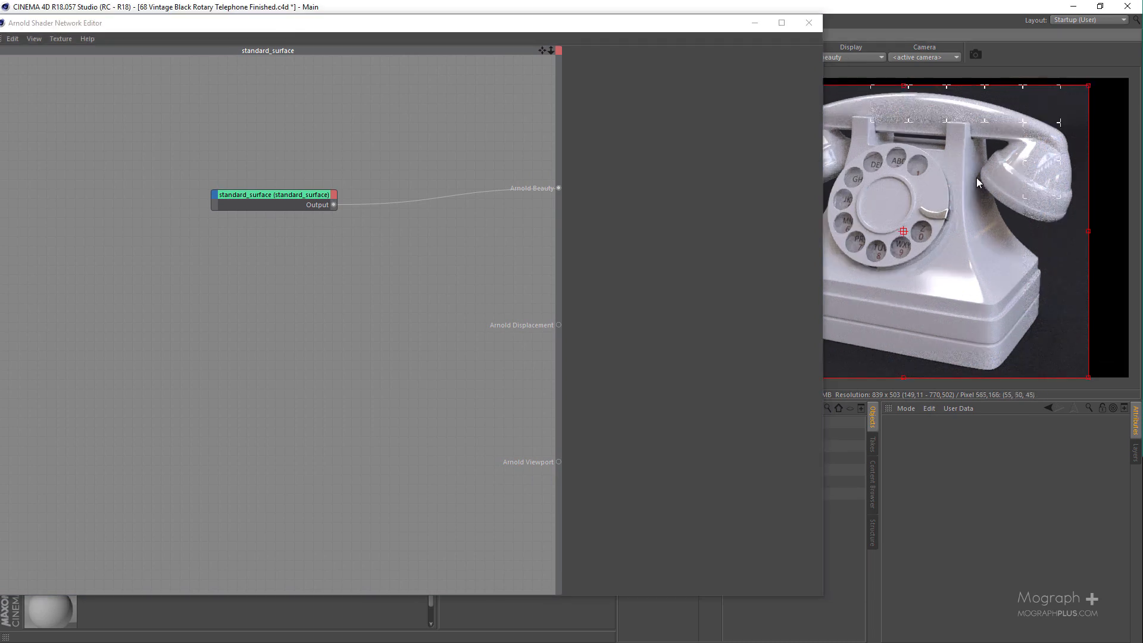
click(316, 205)
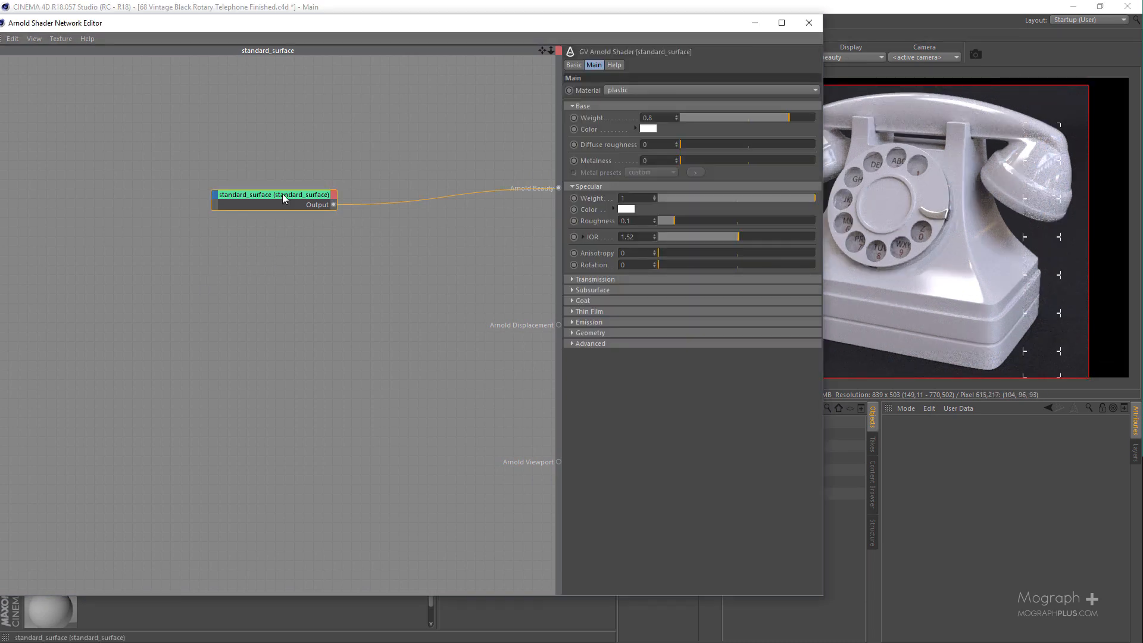
drag(285, 195, 323, 204)
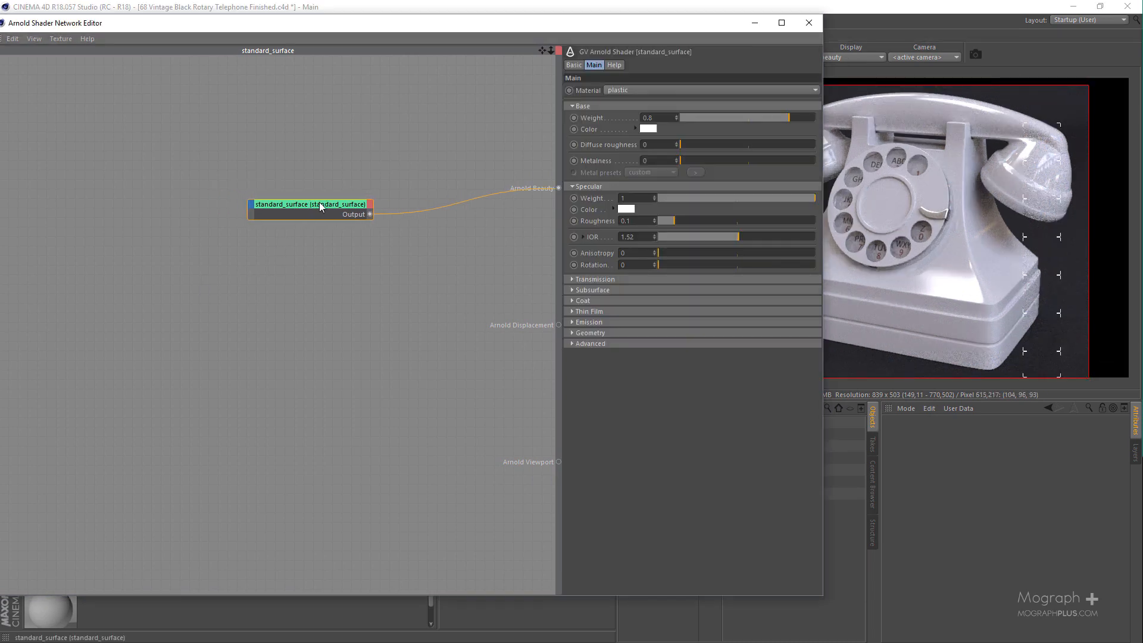
Set the standard_surface base color to a near-black RGB of 8, 8, 8
click(651, 128)
drag(624, 78, 562, 78)
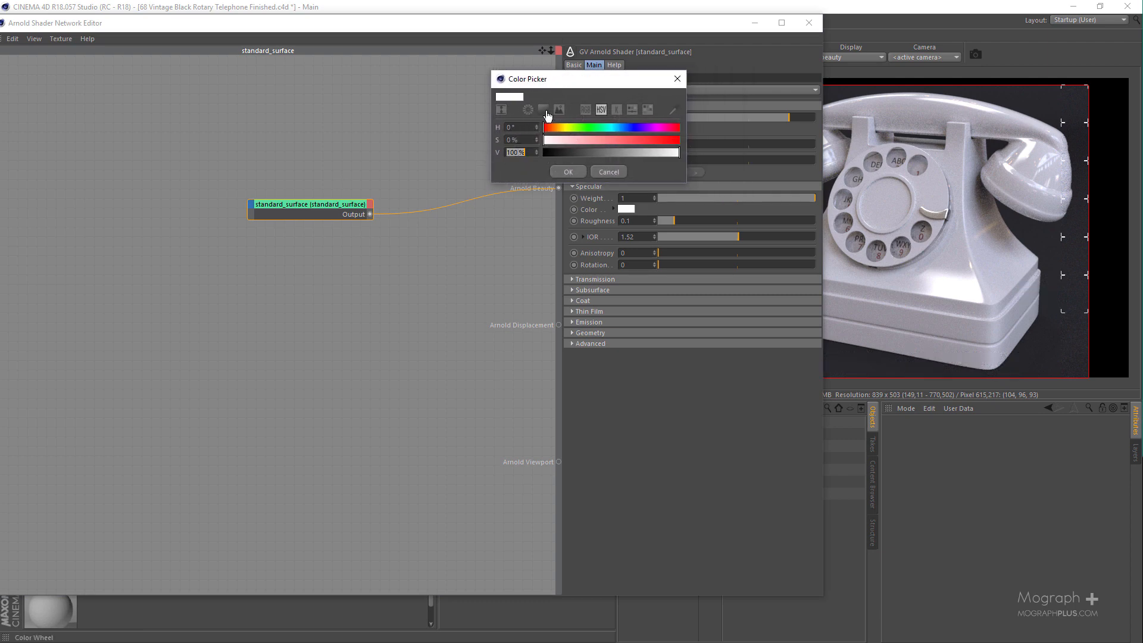
click(585, 109)
drag(507, 128, 519, 129)
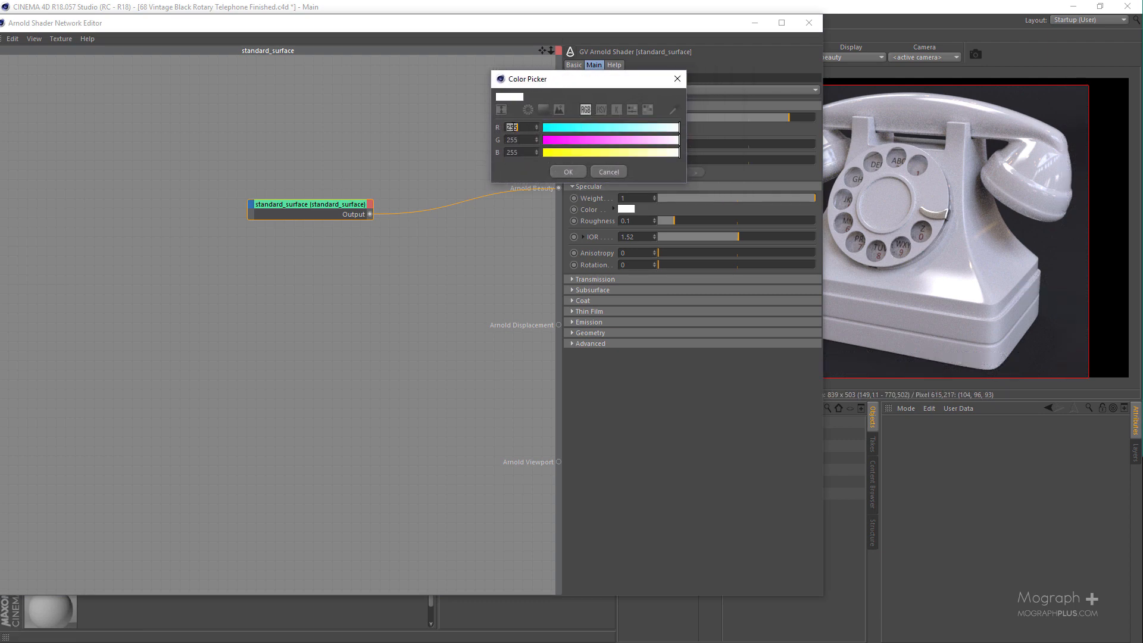
text(8)
key(Tab)
text(8)
click(518, 153)
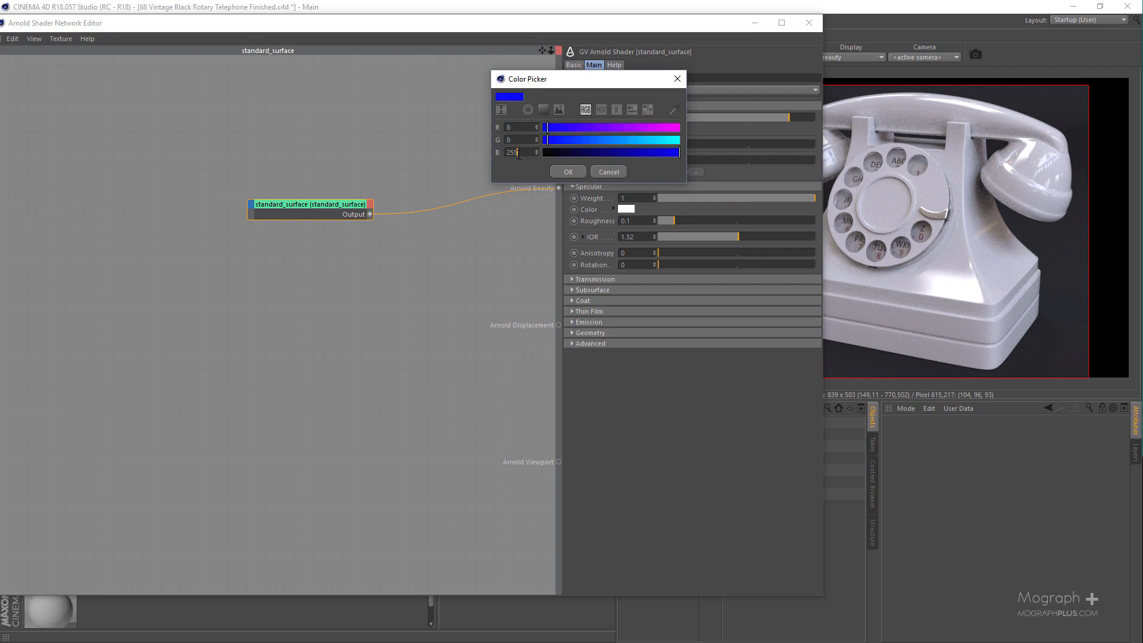
double_click(516, 152)
text(8)
click(571, 170)
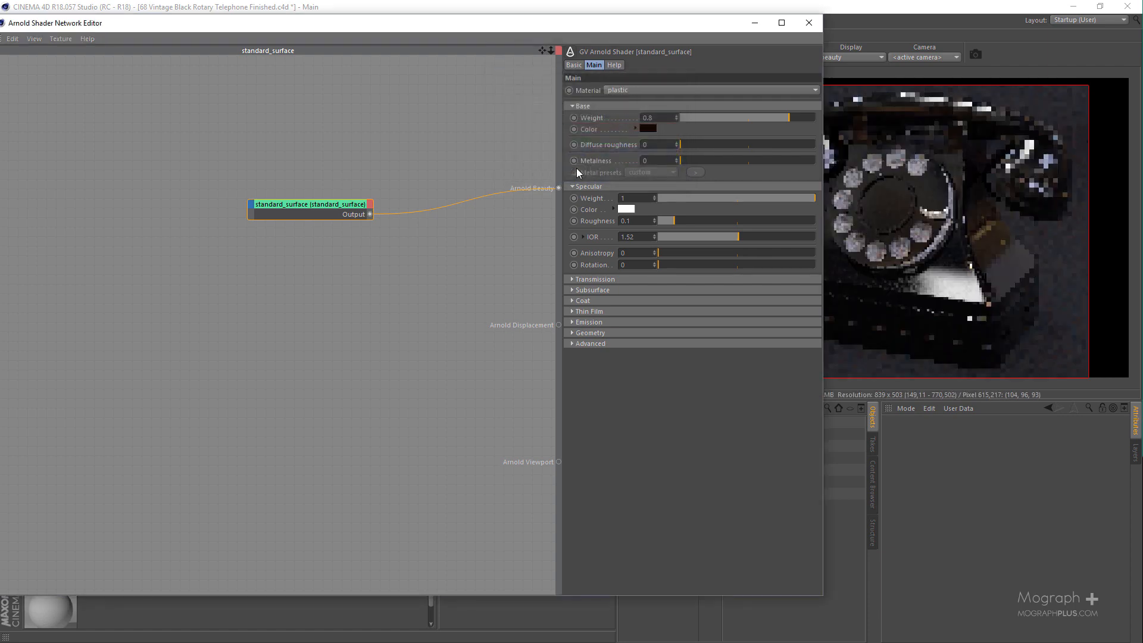
Move the shader editor clear of the rendered telephone, and set the base weight to 1 and the specular weight to 0.8
drag(574, 26, 459, 36)
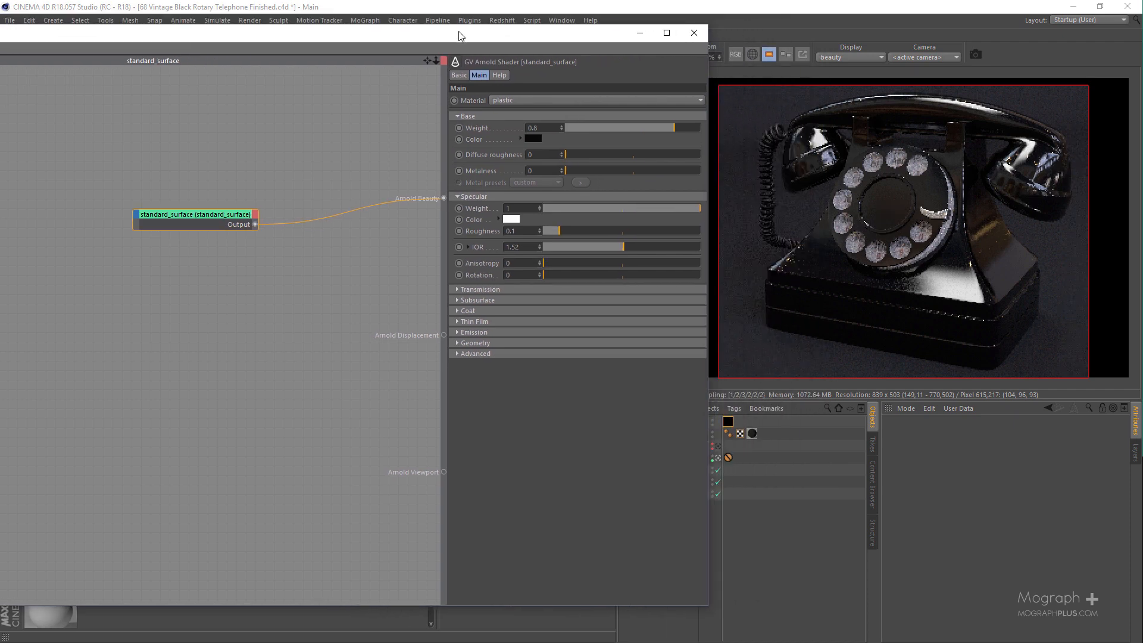
drag(674, 127, 701, 128)
drag(671, 209, 701, 209)
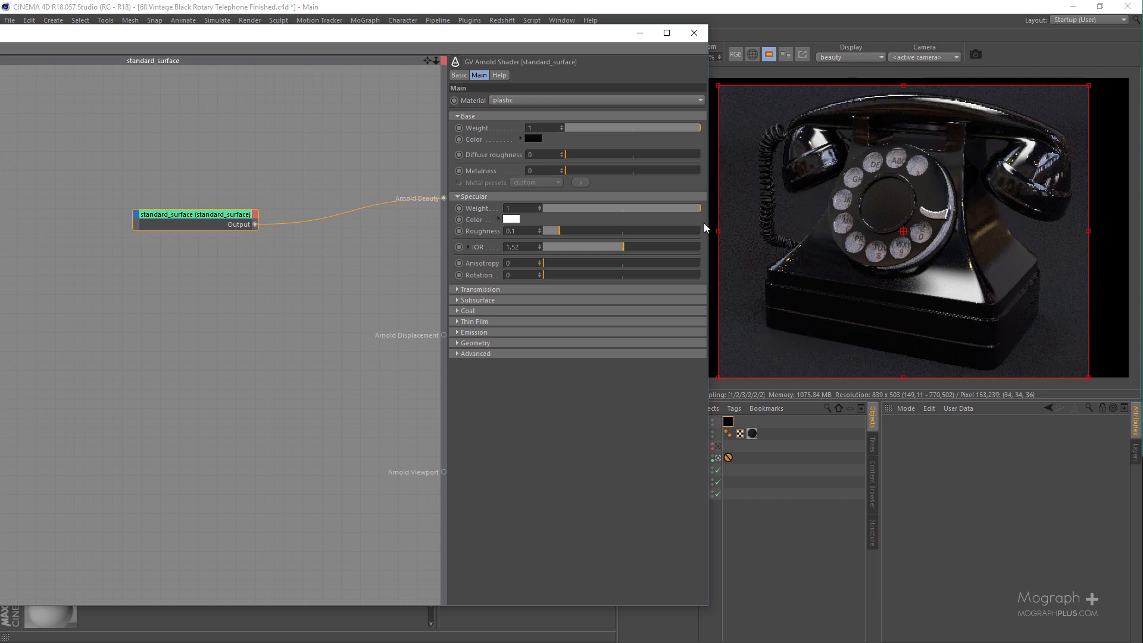
drag(687, 210, 671, 210)
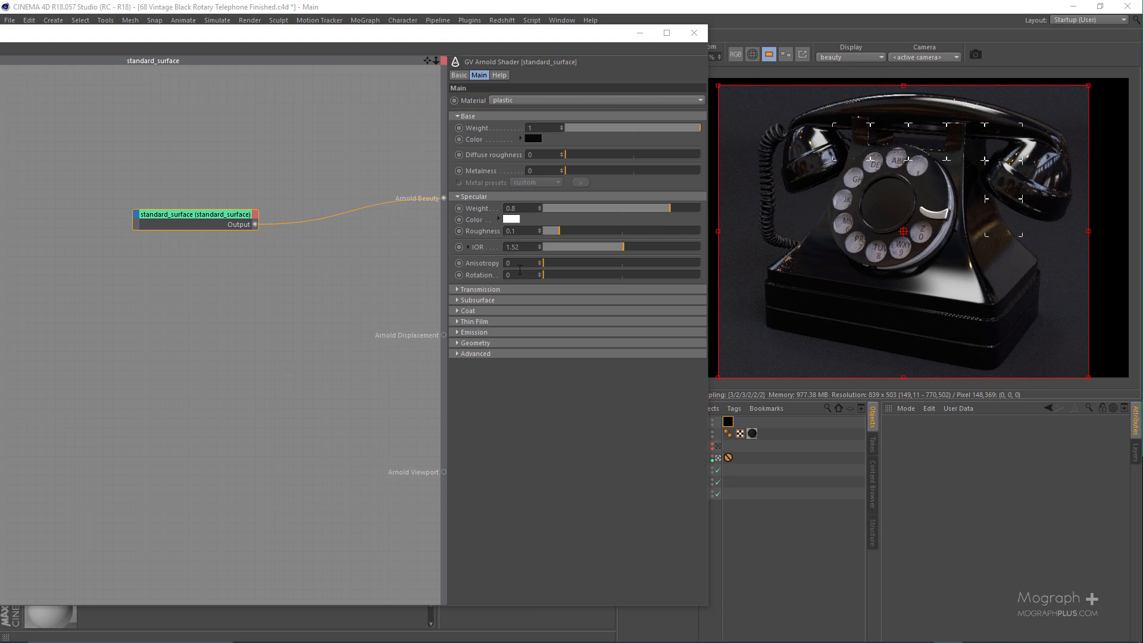
Set the specular roughness of the standard_surface shader to 0.2
click(528, 230)
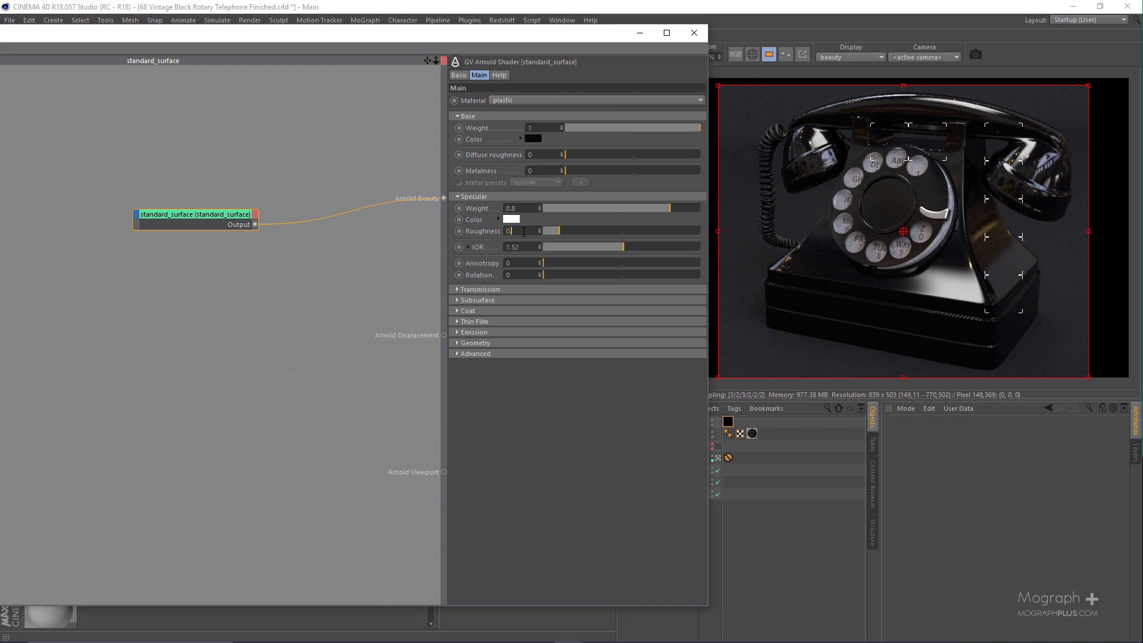
text(2)
key(Return)
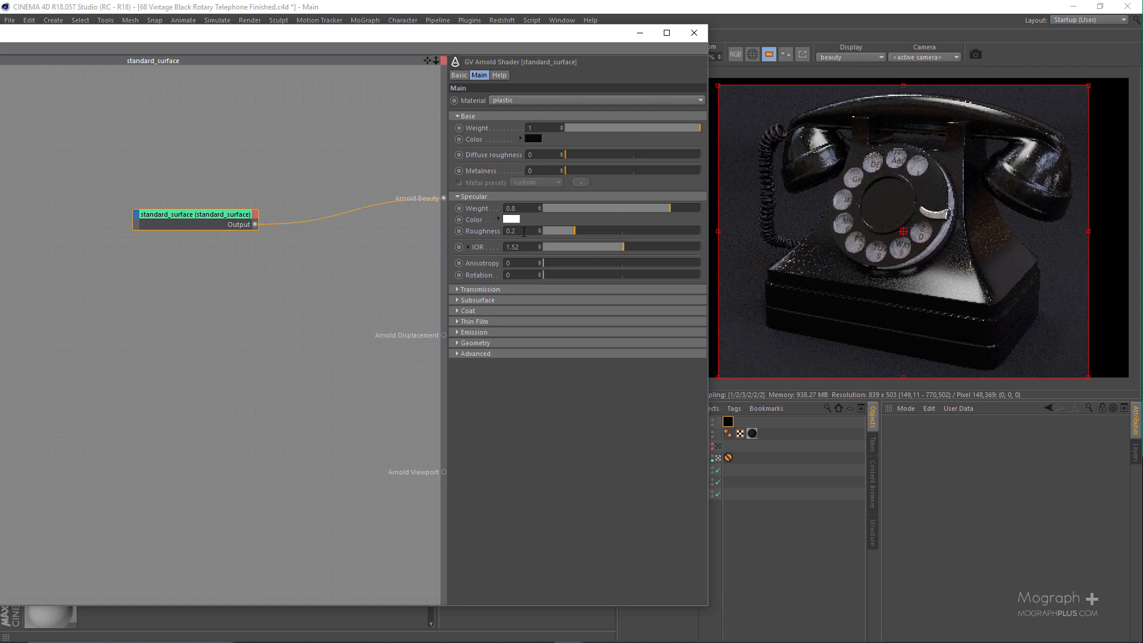
Expand the Coat settings and set the coat weight to 0.35 and the coat IOR to 1.4
click(493, 311)
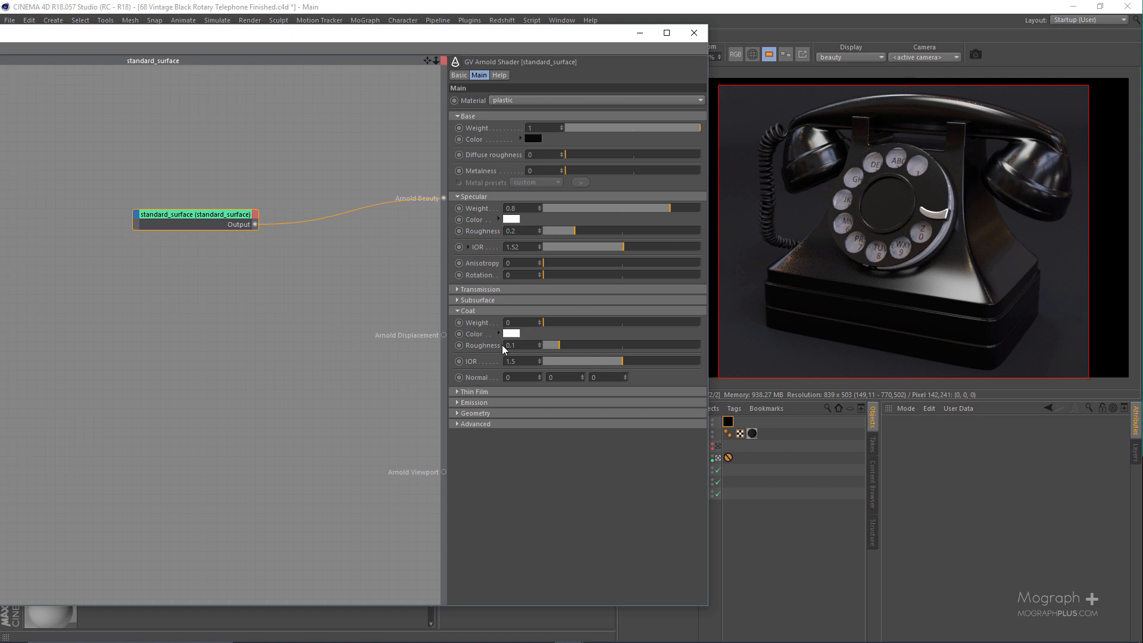
drag(560, 325, 599, 320)
click(528, 323)
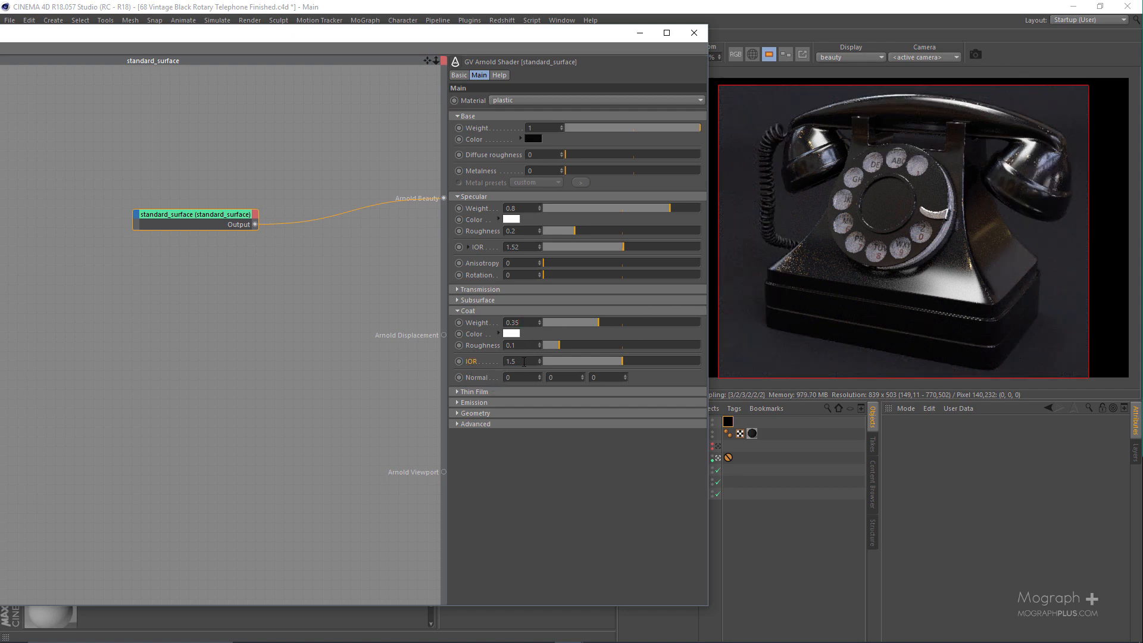
key(BackSpace)
key(BackSpace)
text(.4)
key(Return)
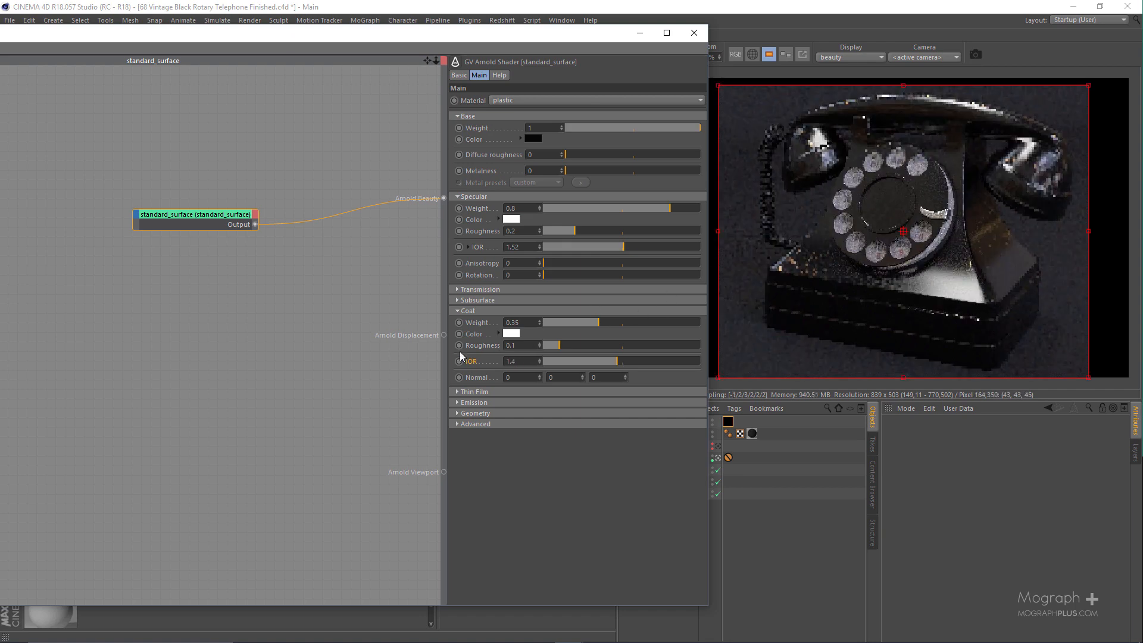
Try a coat IOR of 1.2 to compare the reflections in the render
click(522, 361)
key(BackSpace)
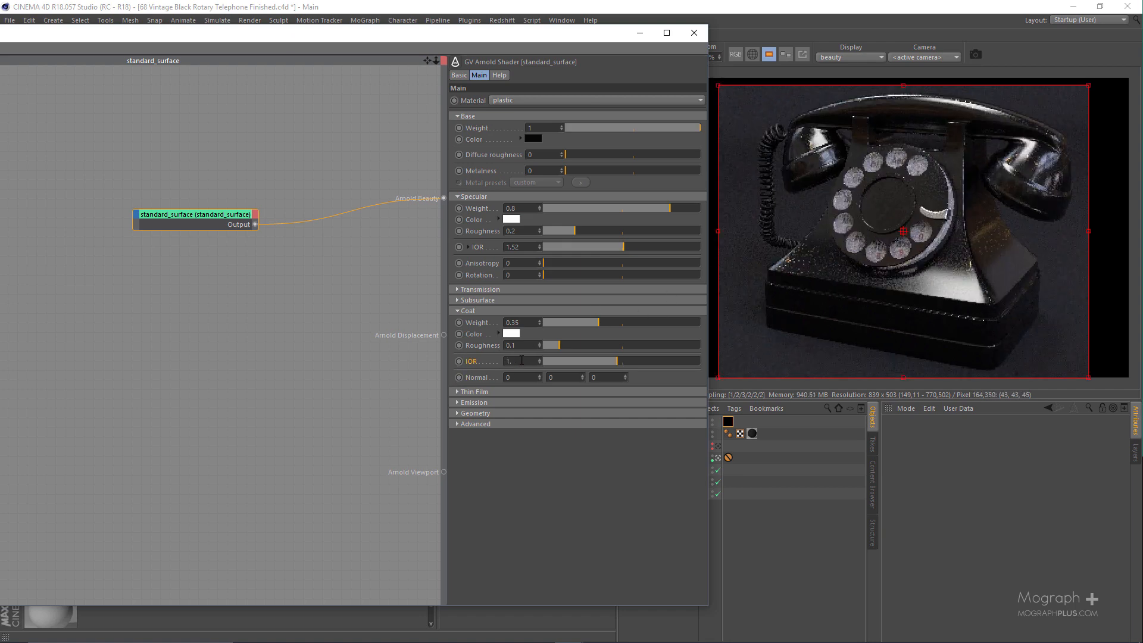
text(2)
key(Return)
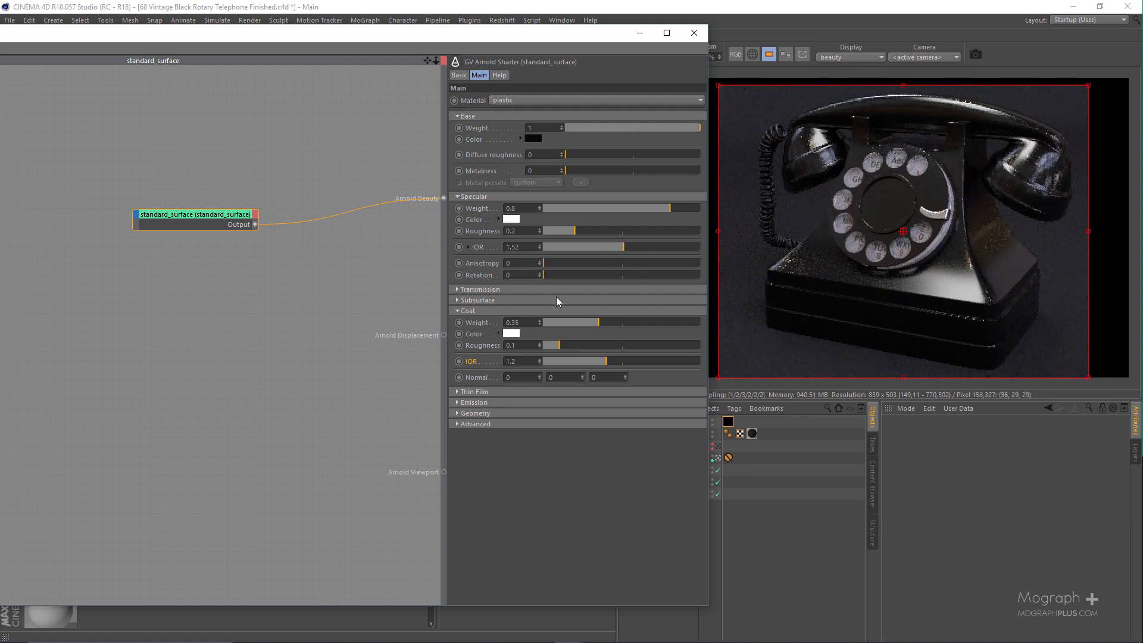
Set the coat IOR to 1.45 and move the standard_surface node nearer the Arnold Beauty output
click(523, 362)
key(BackSpace)
text(4)
key(Return)
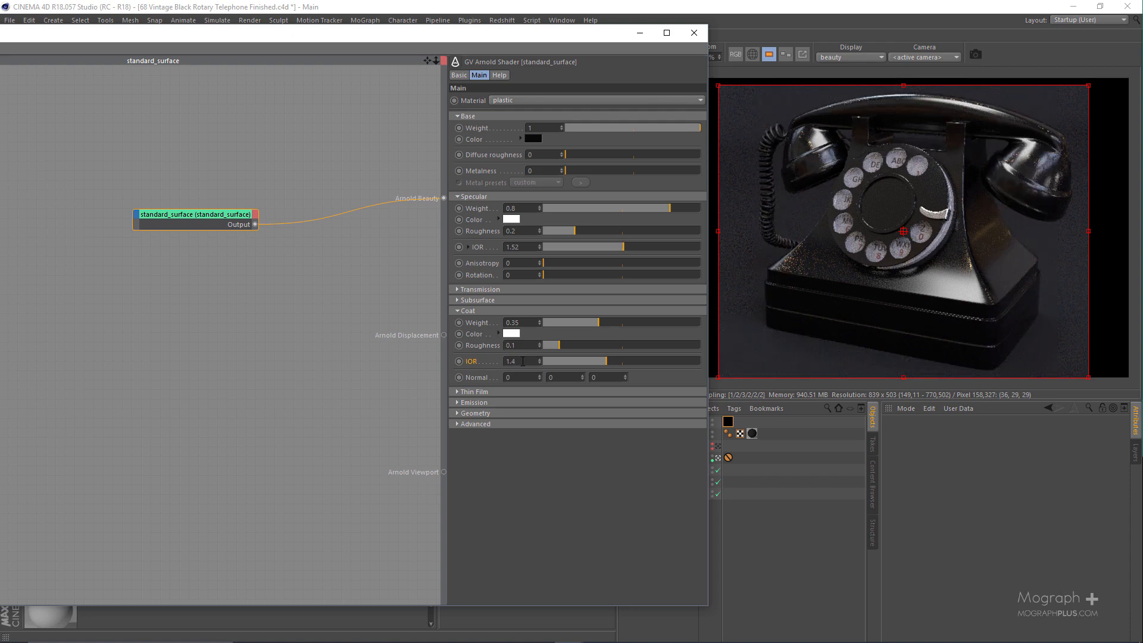
text(5)
key(Return)
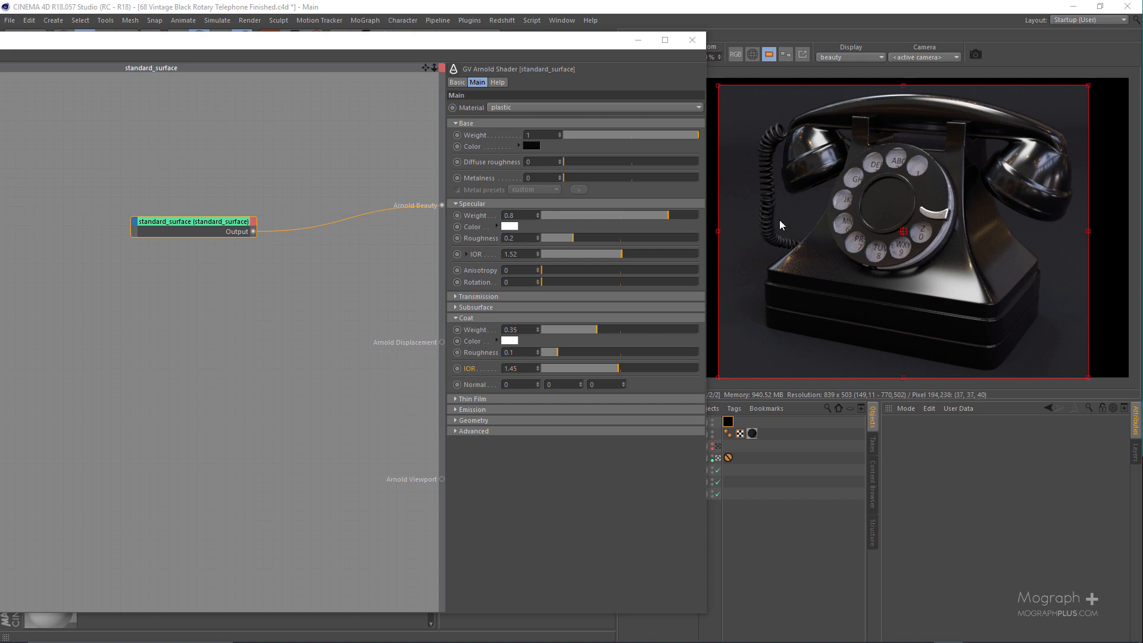
drag(204, 228, 280, 213)
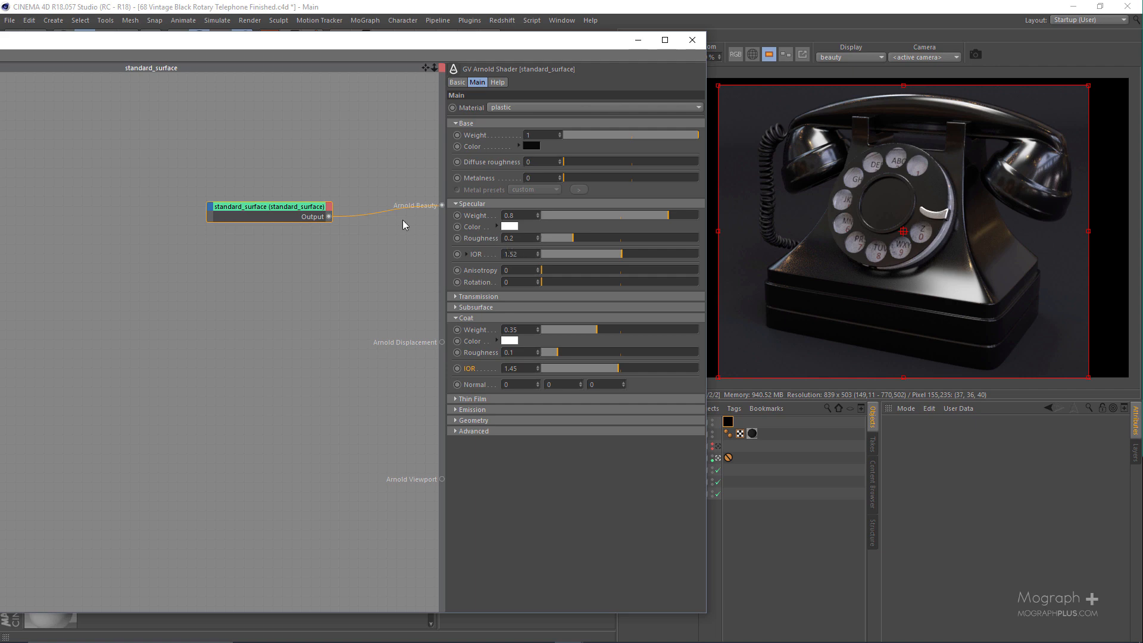
Switch to the Photos app and examine the handset's surface up close in black-rotary-telephone.jpg
click(976, 278)
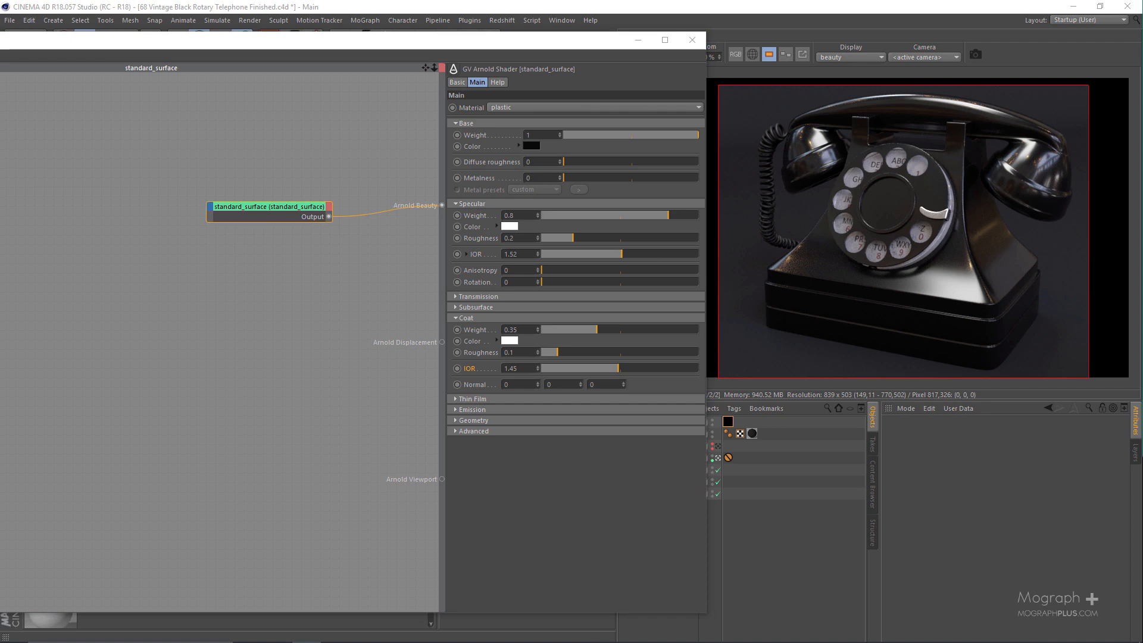
key(alt+Tab)
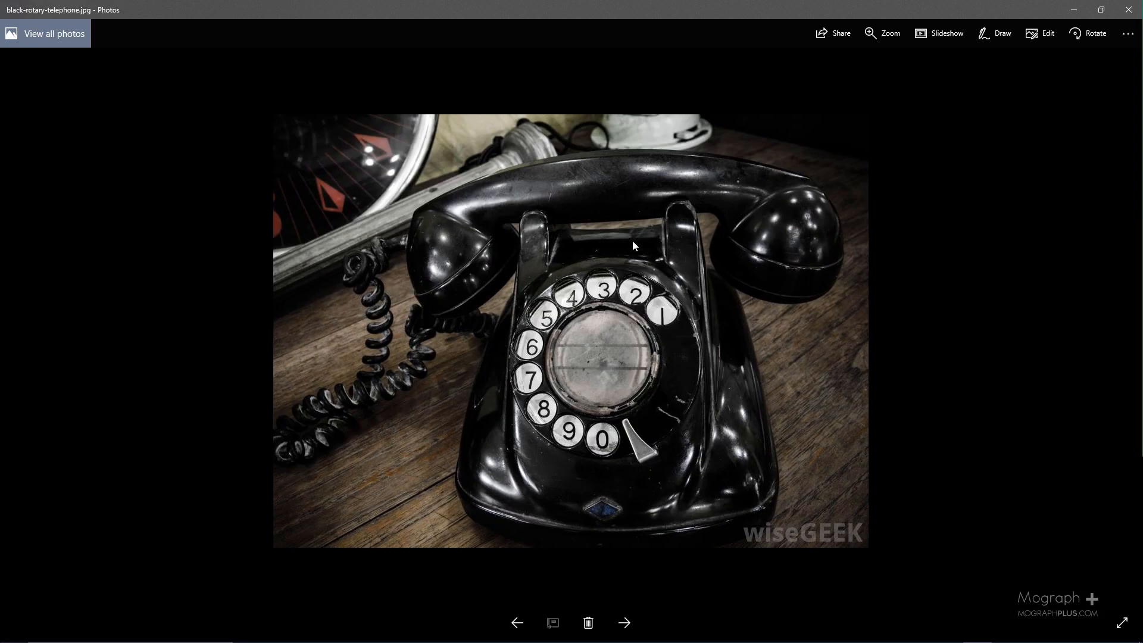
scroll(645, 192, up, 2)
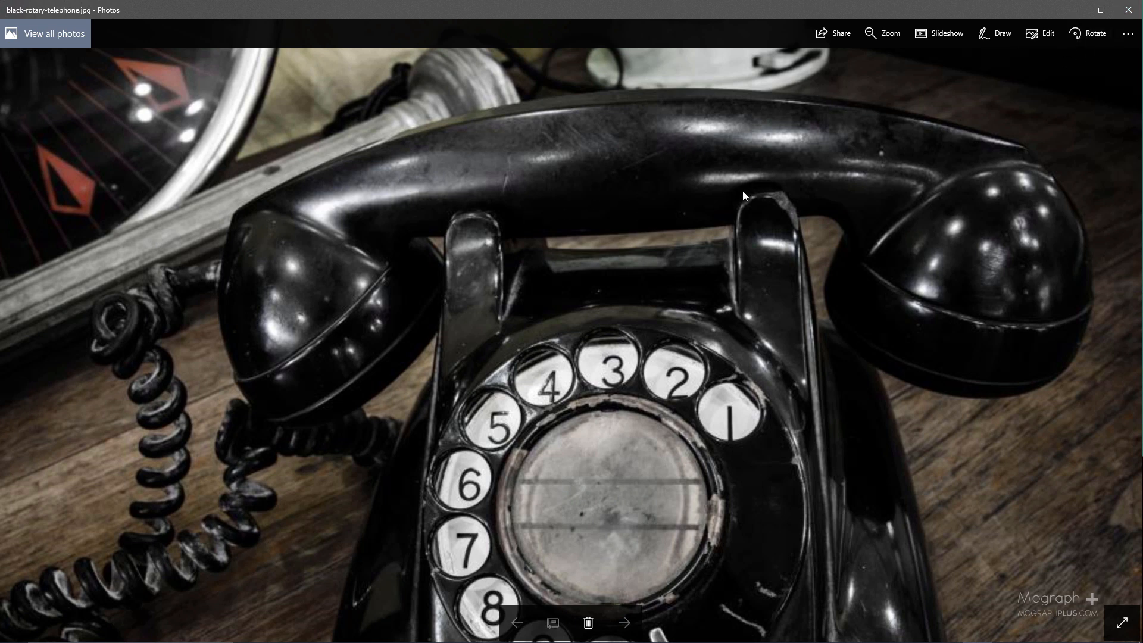
scroll(742, 191, down, 2)
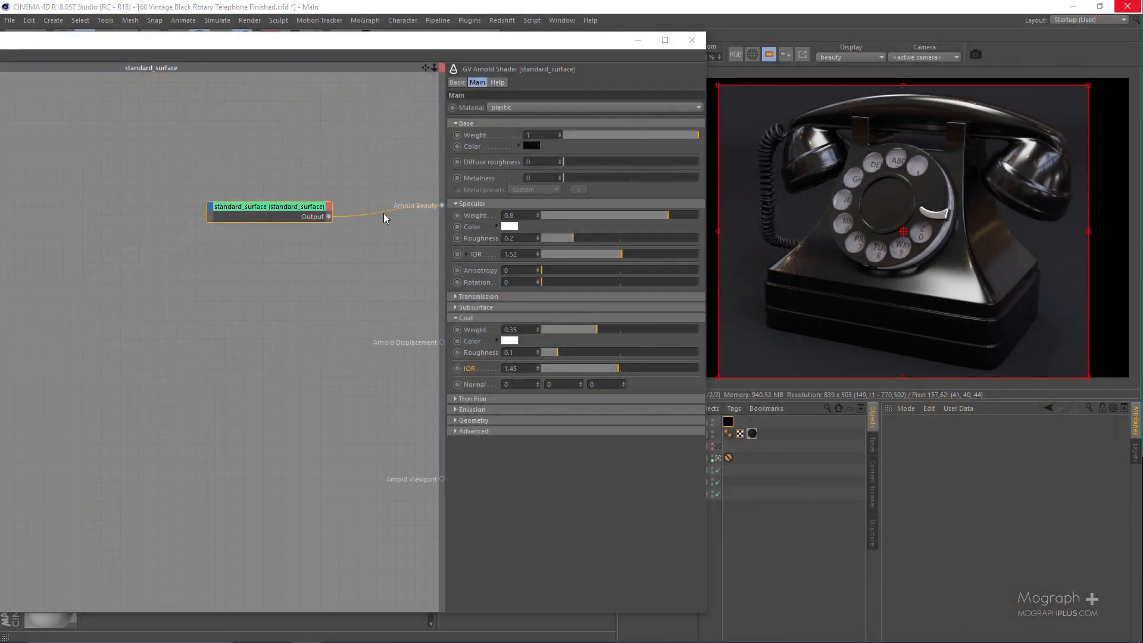
Widen the node area and add an image shader node that loads BW20.png from the tex folder
drag(400, 40, 527, 34)
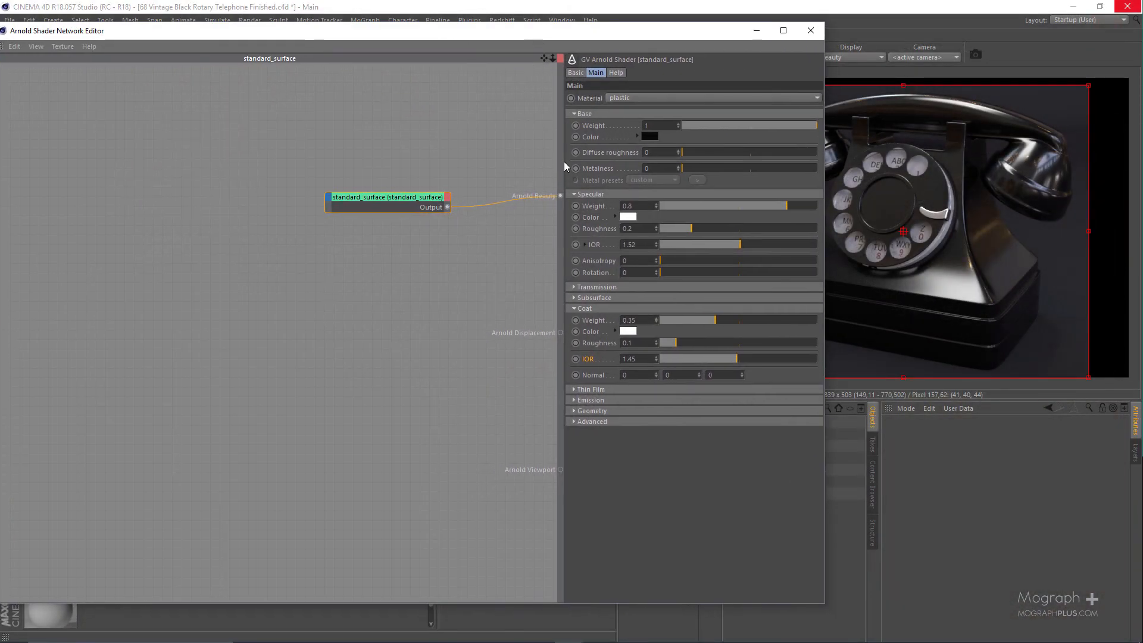
drag(563, 163, 616, 162)
click(192, 170)
alt+middle_drag(192, 170, 224, 162)
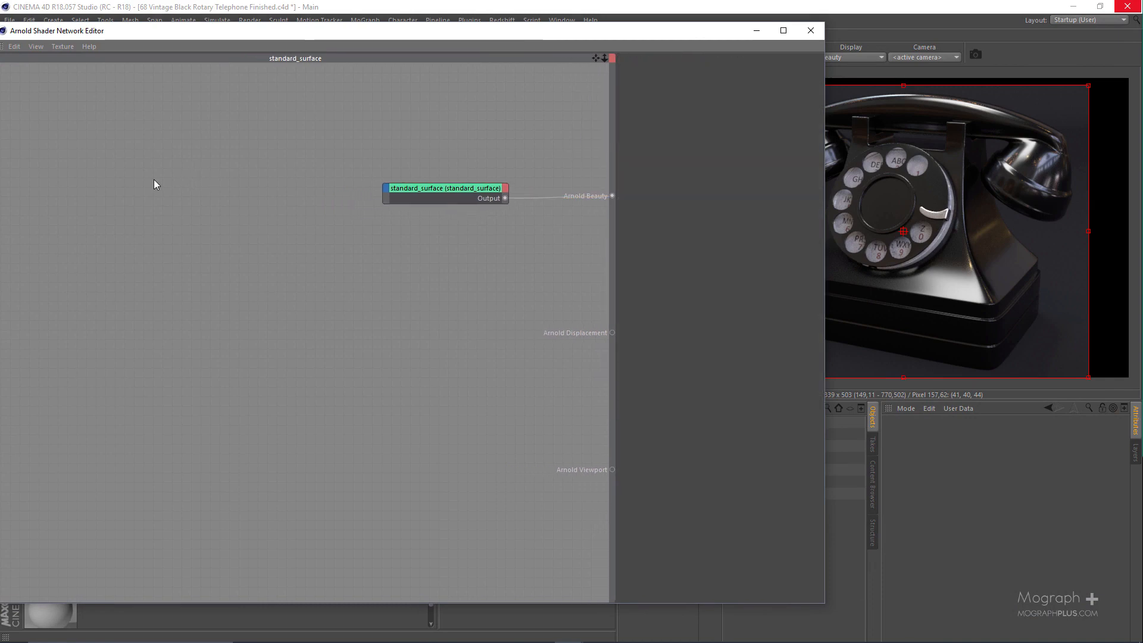
key(Tab)
text(IMAG)
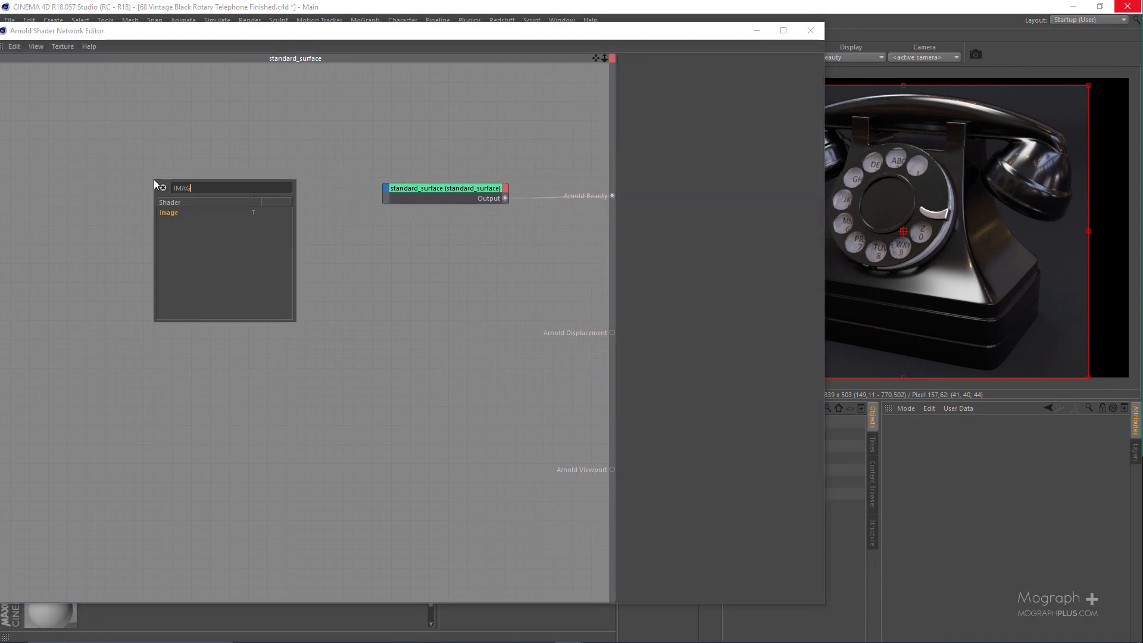
text(E)
key(Return)
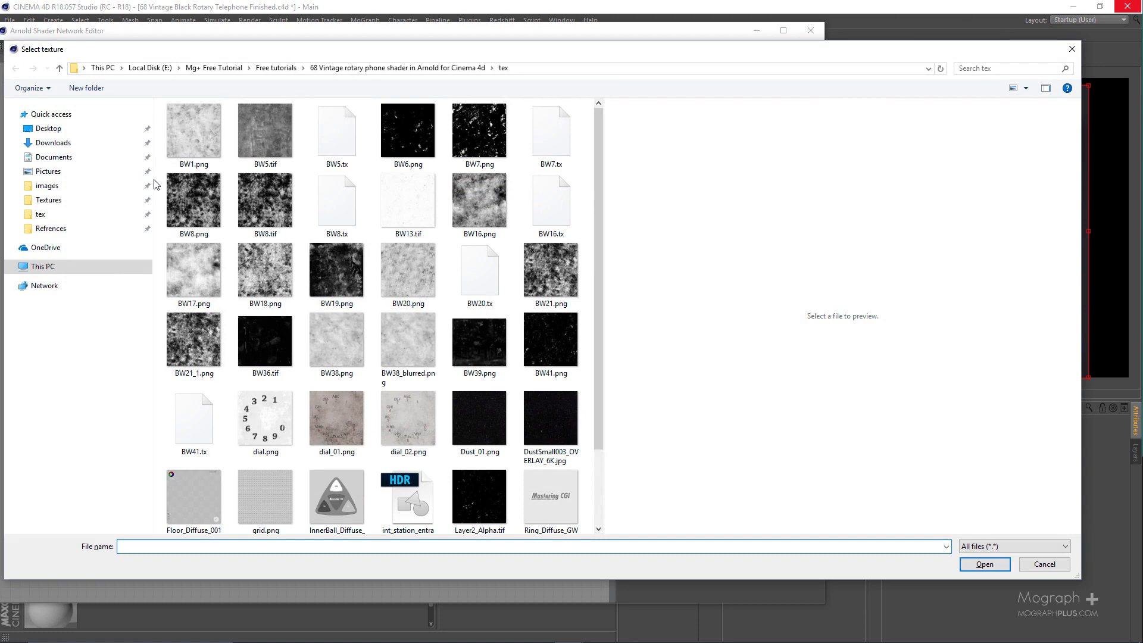
click(412, 271)
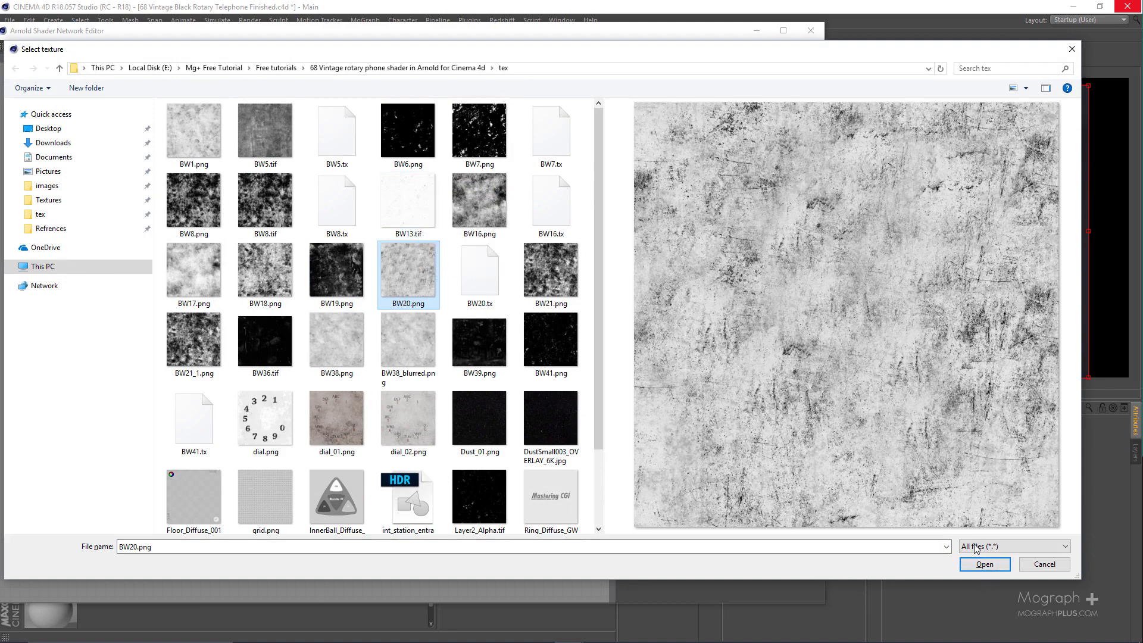
click(985, 564)
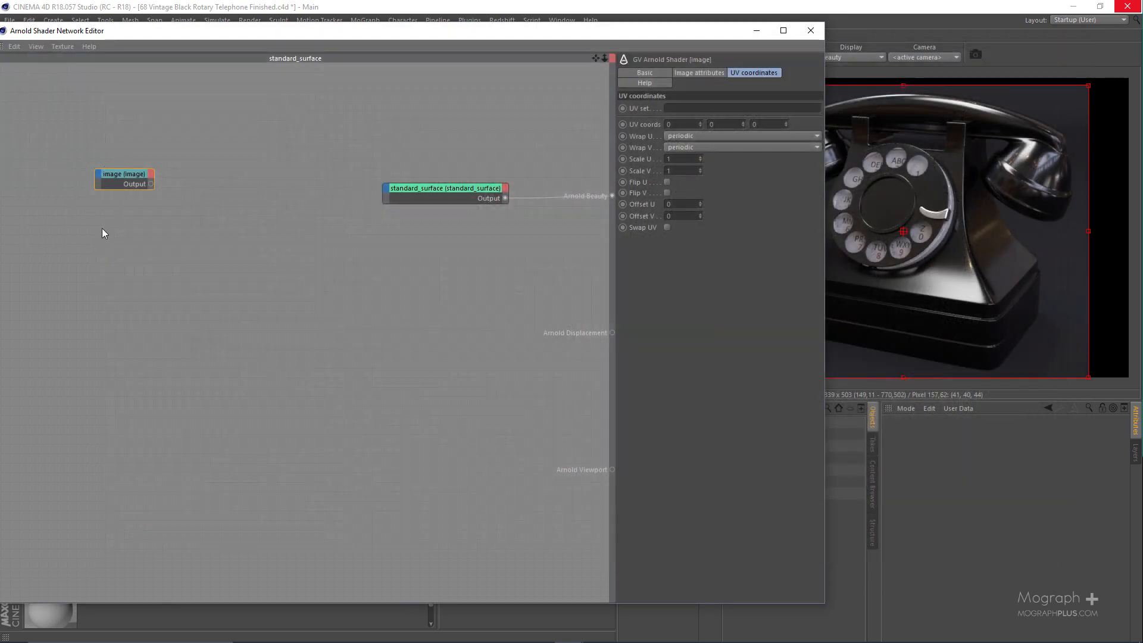
Route the image node to Arnold Beauty and inspect its wear pattern up close on the phone's dial and base
key(alt+w)
key(v)
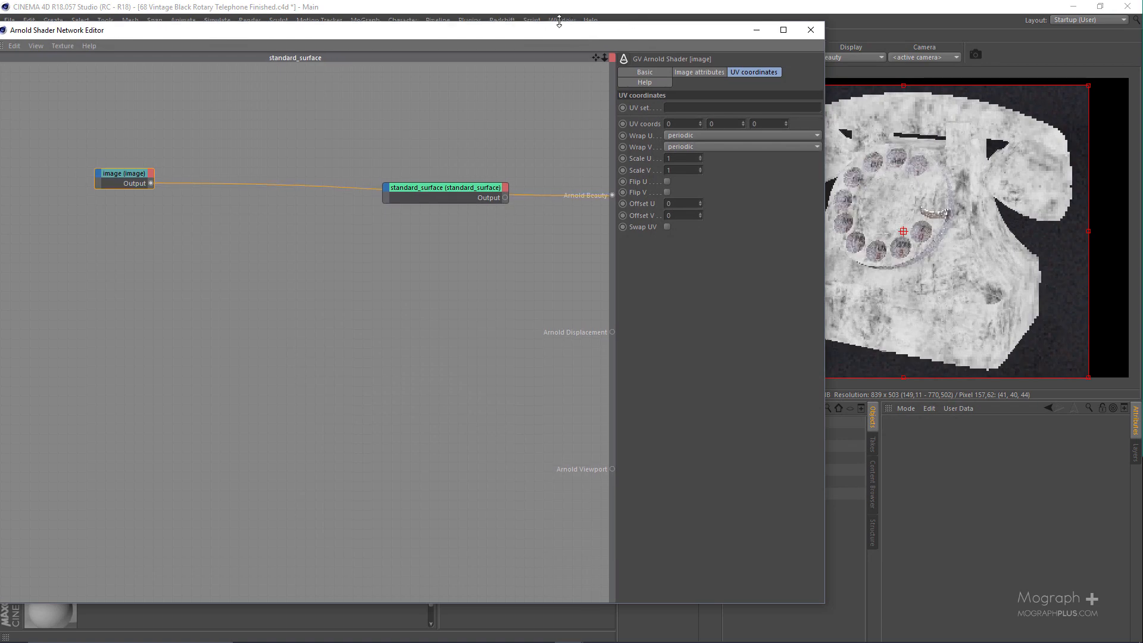
drag(609, 26, 467, 29)
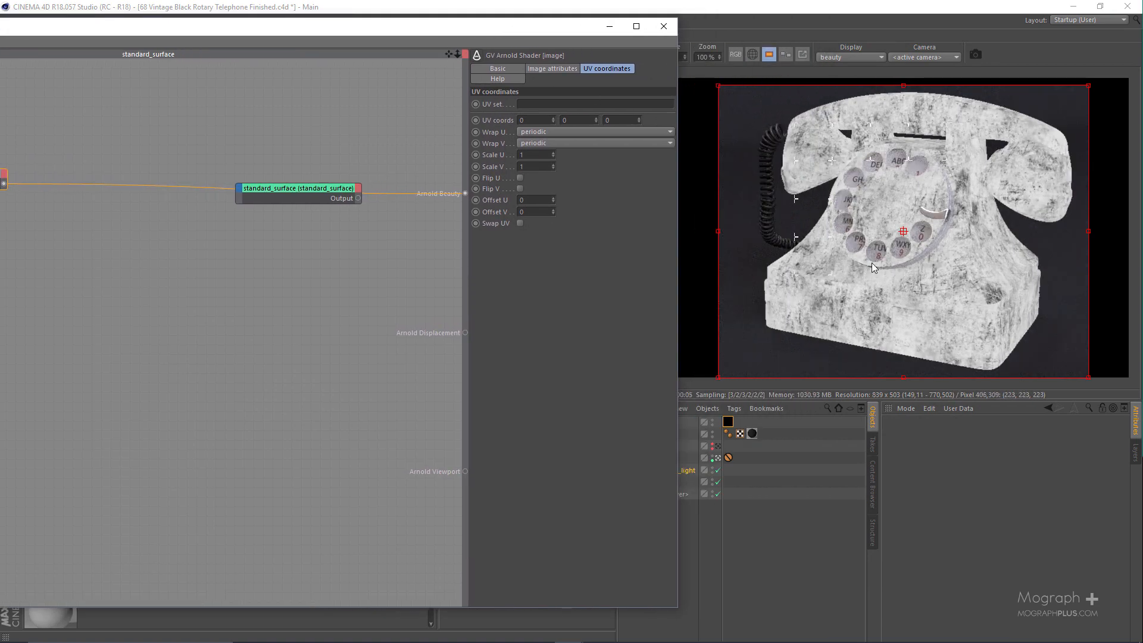
scroll(880, 315, up, 2)
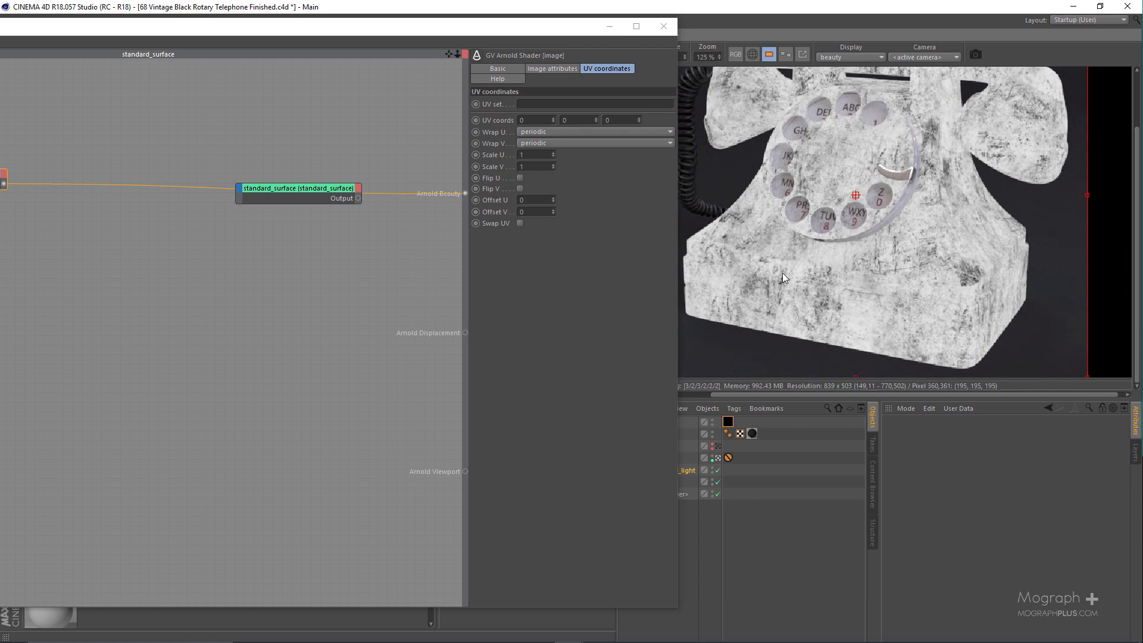
scroll(883, 292, up, 2)
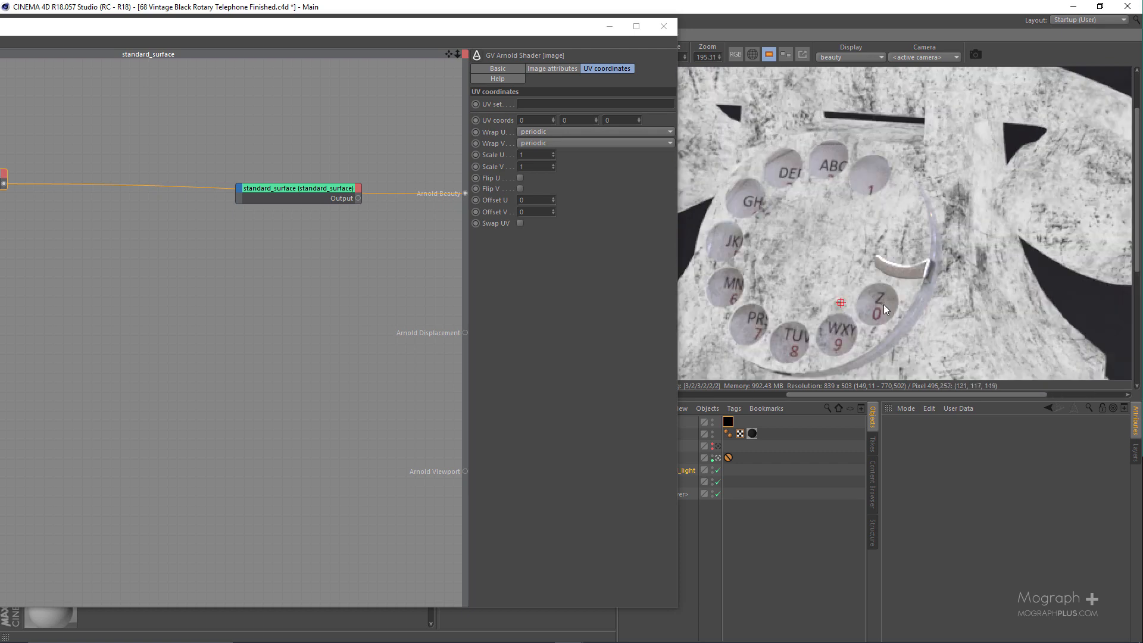
middle_drag(884, 305, 841, 92)
middle_drag(827, 236, 810, 144)
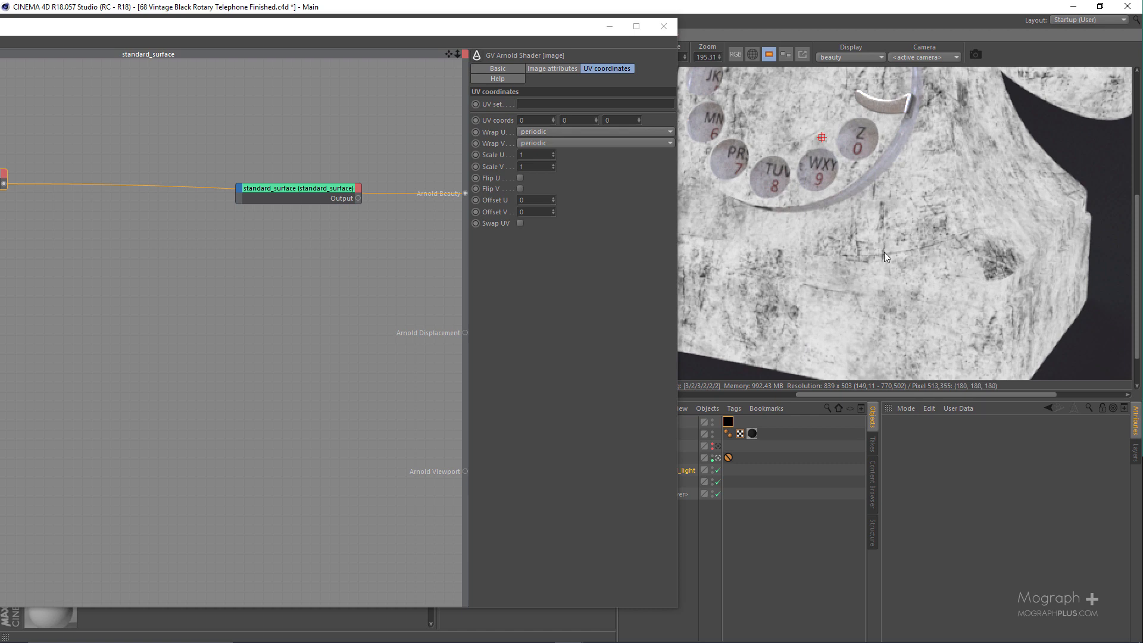
Insert a complement node after the image node to invert the texture in the Beauty preview
drag(420, 33, 508, 34)
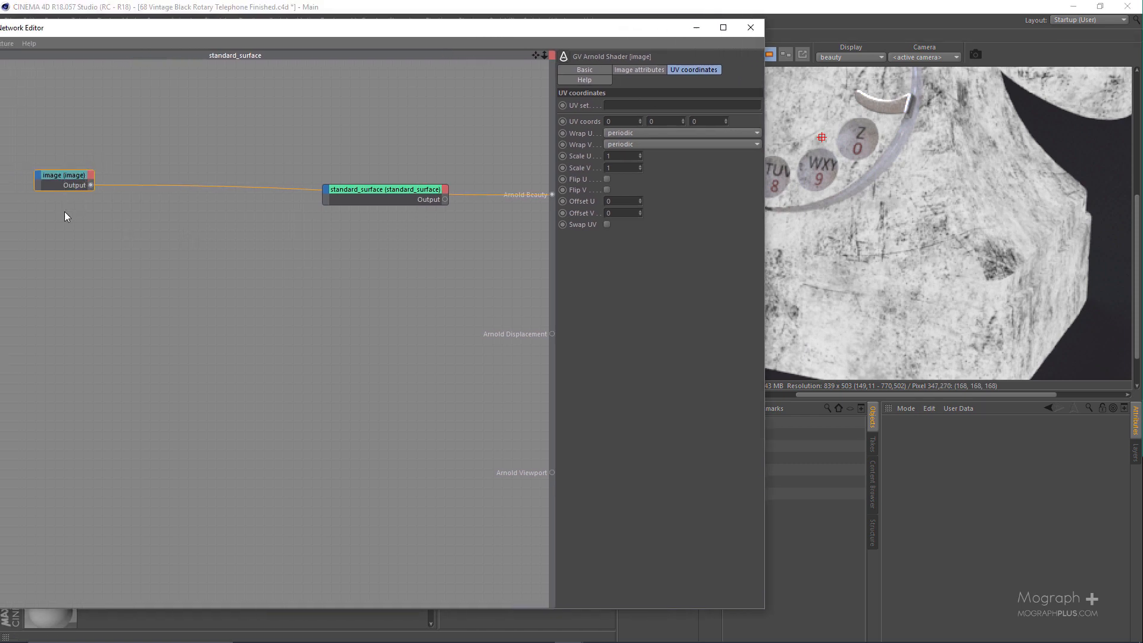
key(Tab)
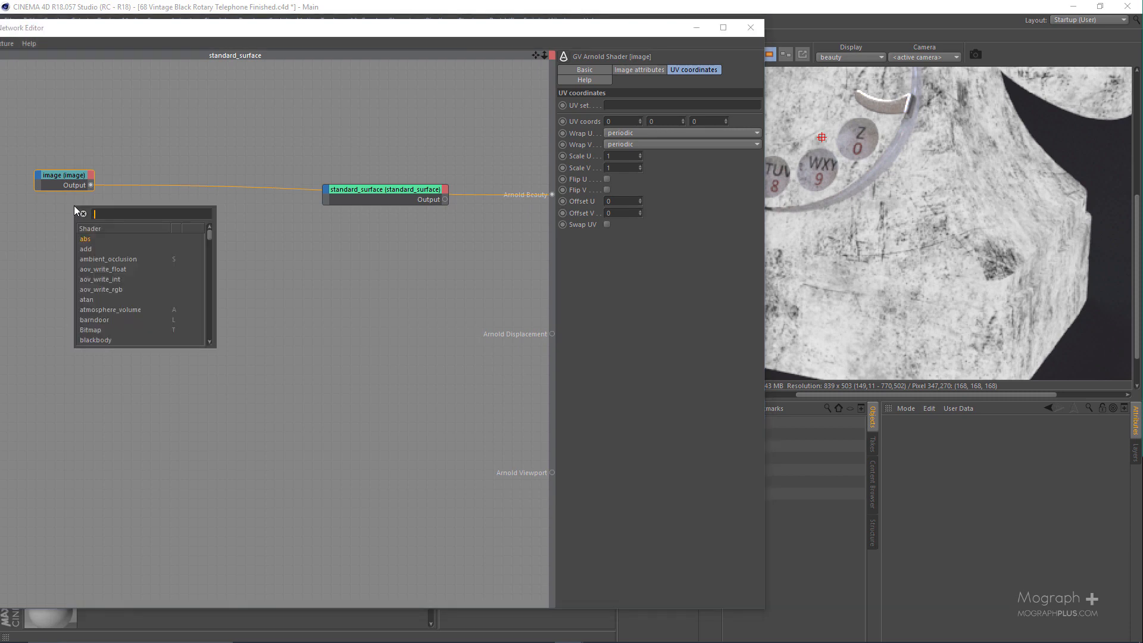
text(co)
text(PLE)
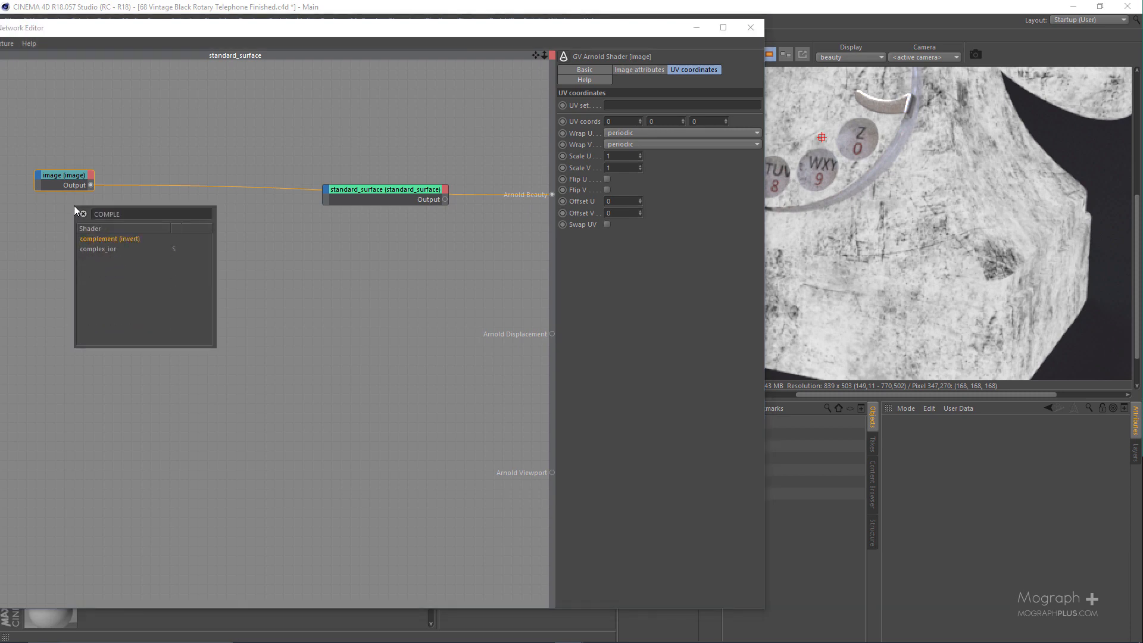
key(Return)
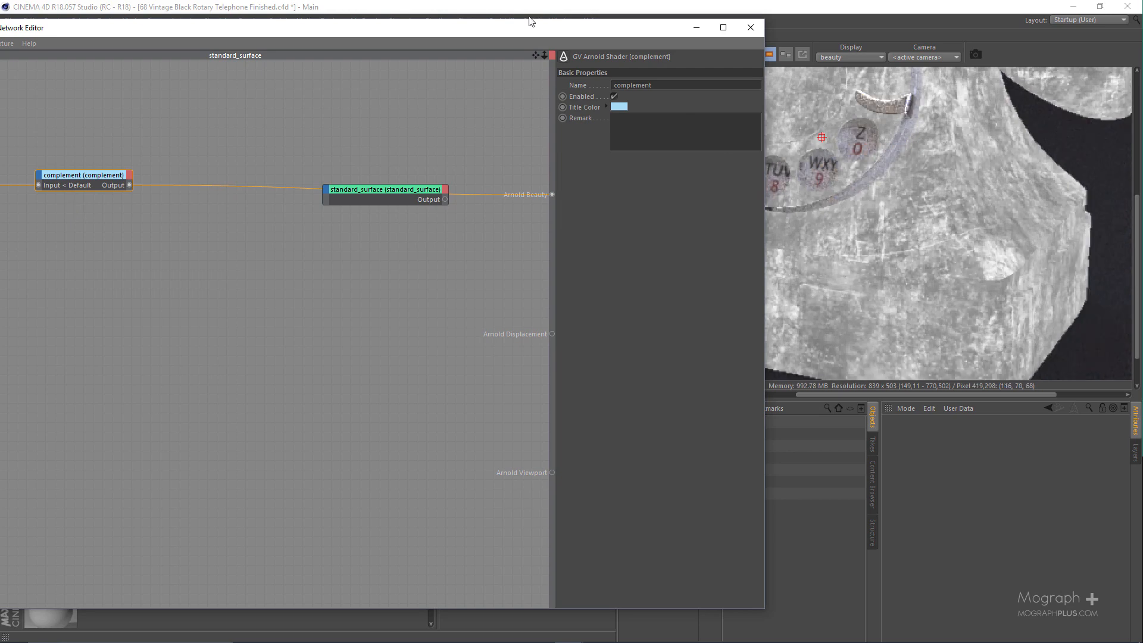
drag(513, 18, 340, 19)
Review the standard_surface settings and add a ramp_float node to the shader network
click(310, 191)
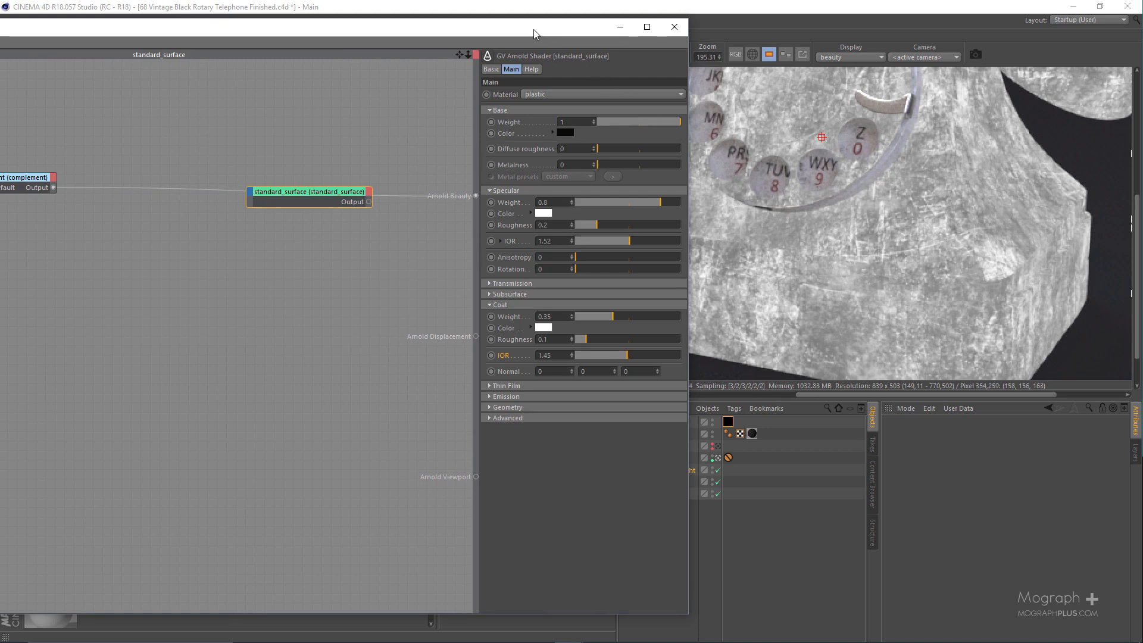
drag(541, 31, 576, 32)
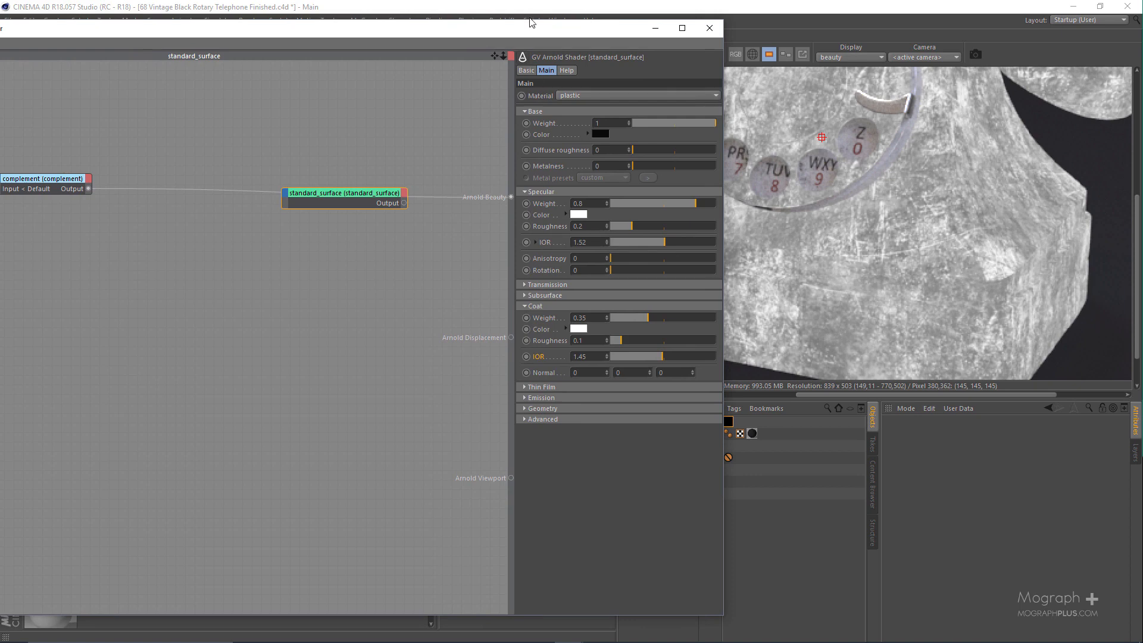
click(133, 323)
key(Tab)
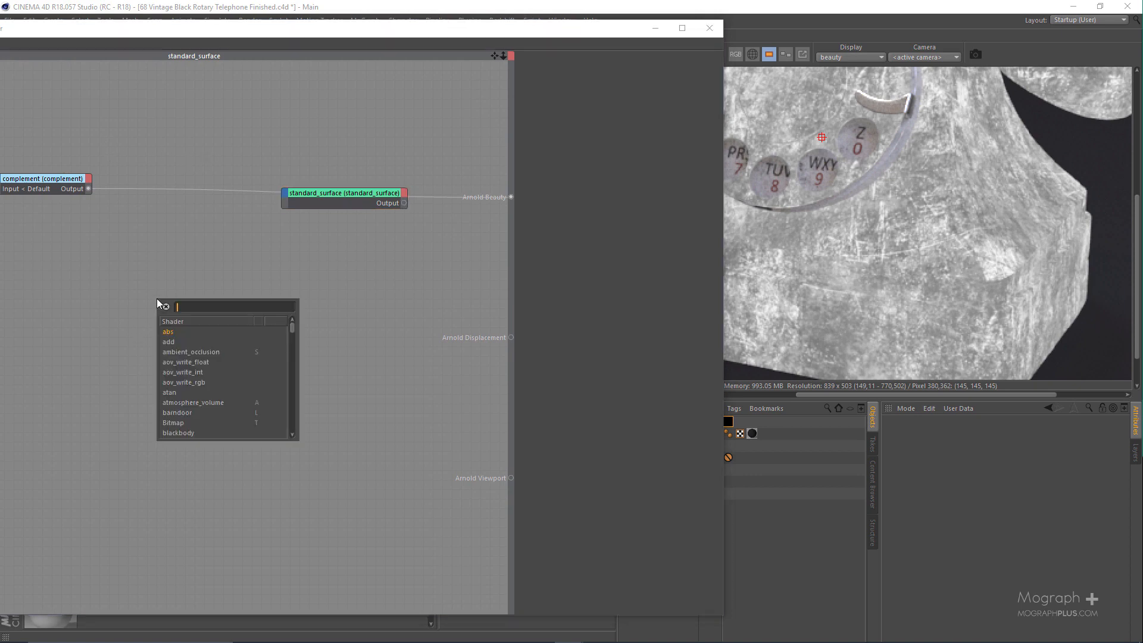
text(RAMP)
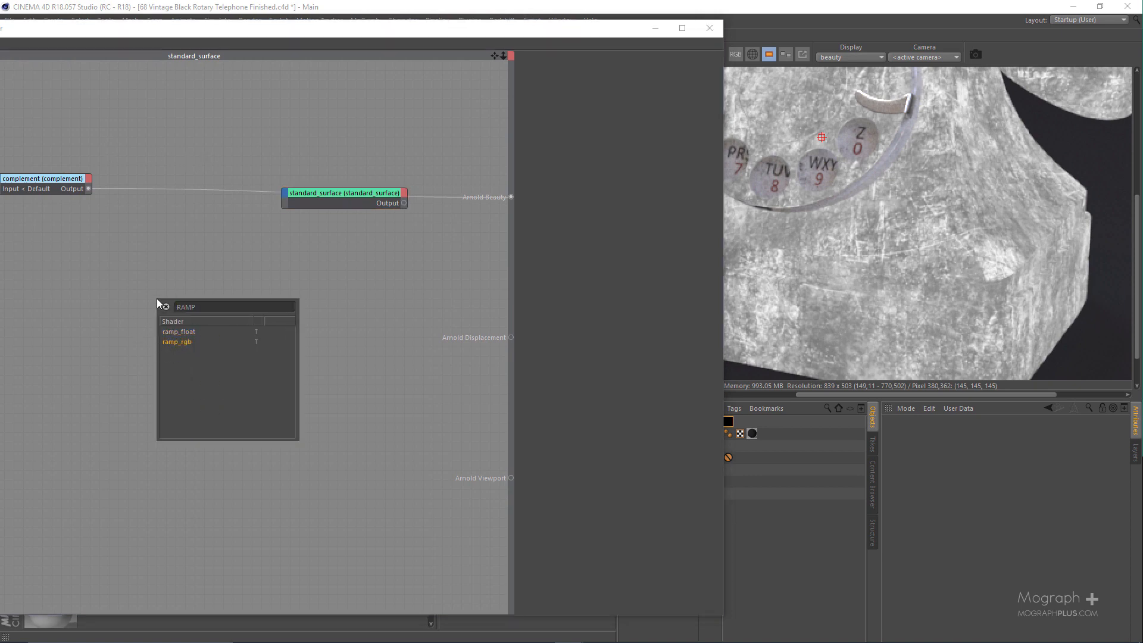
key(Return)
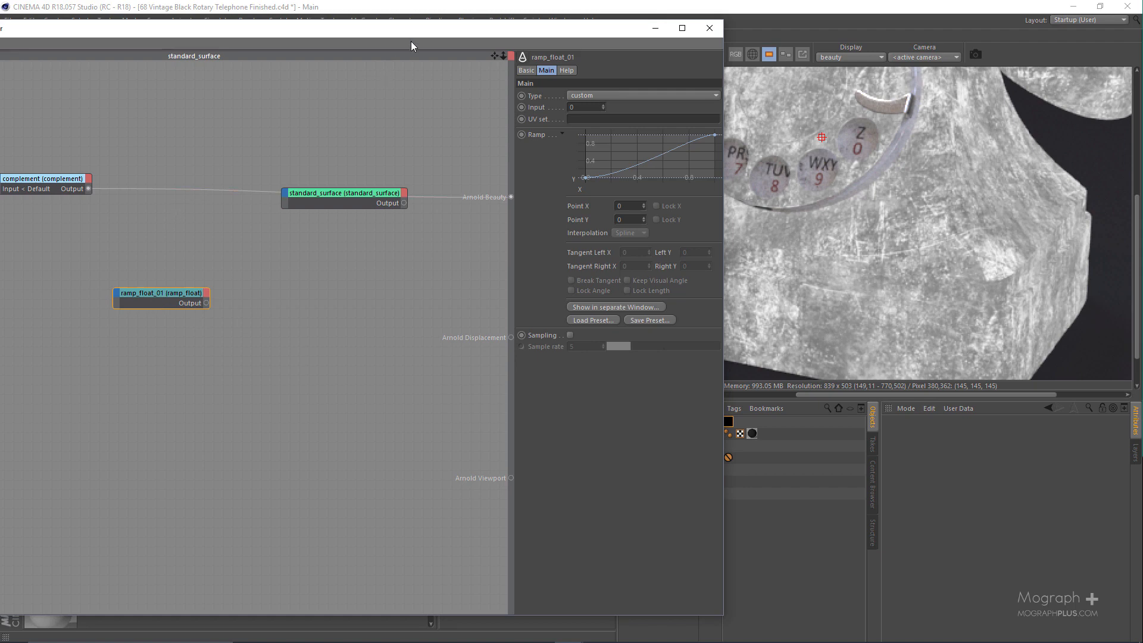
Feed the complement output into the ramp_float input and route the ramp to Arnold Beauty for preview
drag(435, 28, 485, 14)
scroll(411, 199, up, 3)
middle_drag(237, 246, 500, 278)
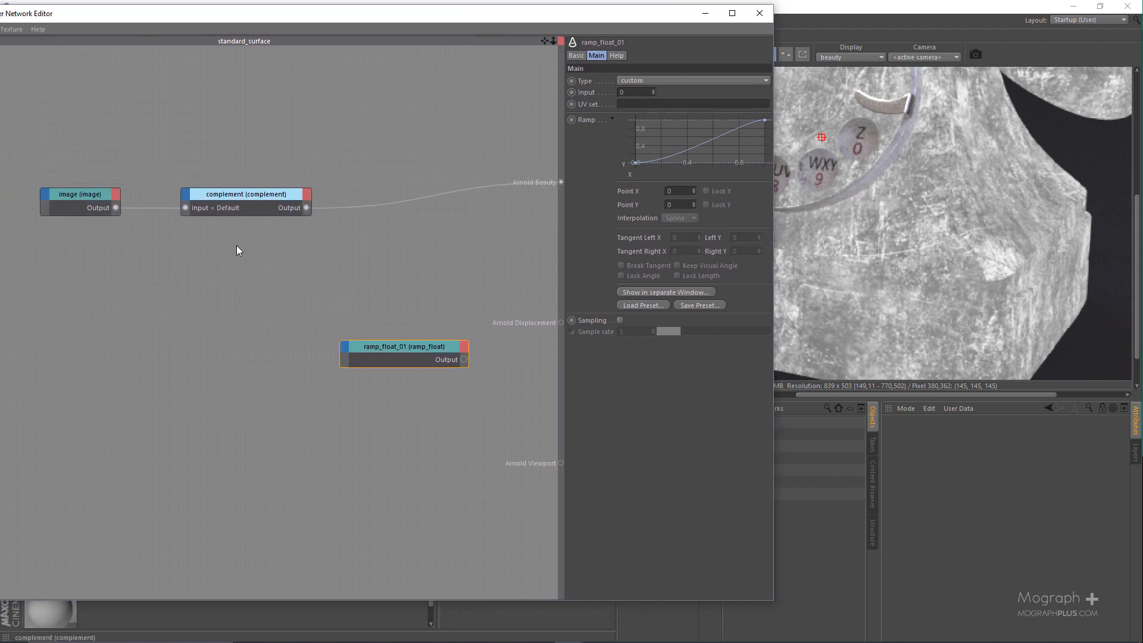
drag(387, 350, 384, 237)
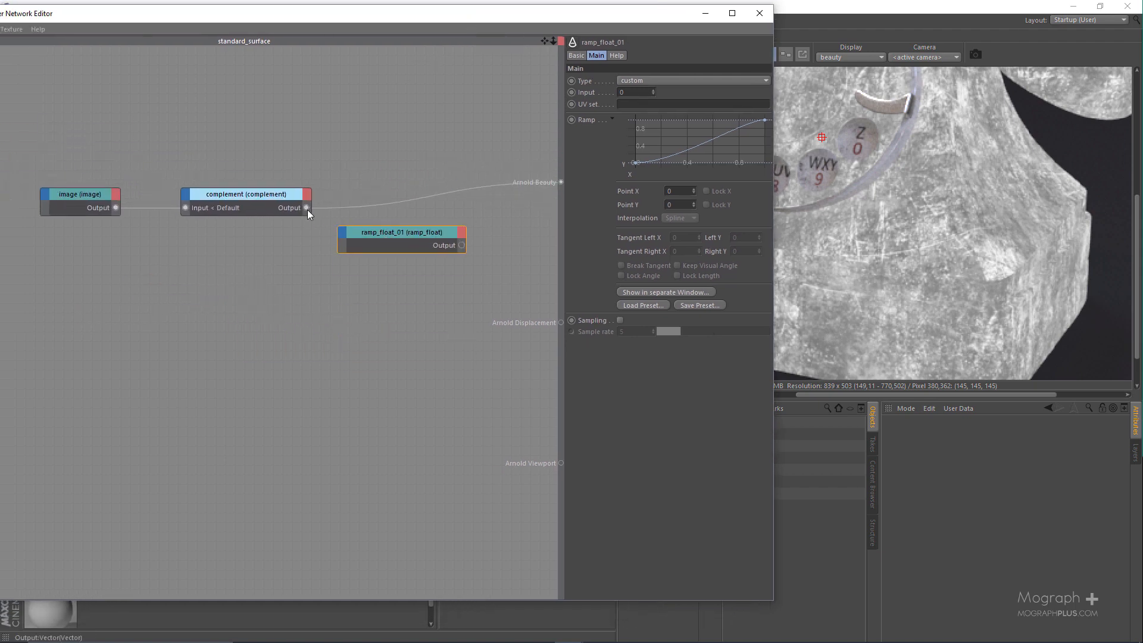
click(343, 236)
click(420, 241)
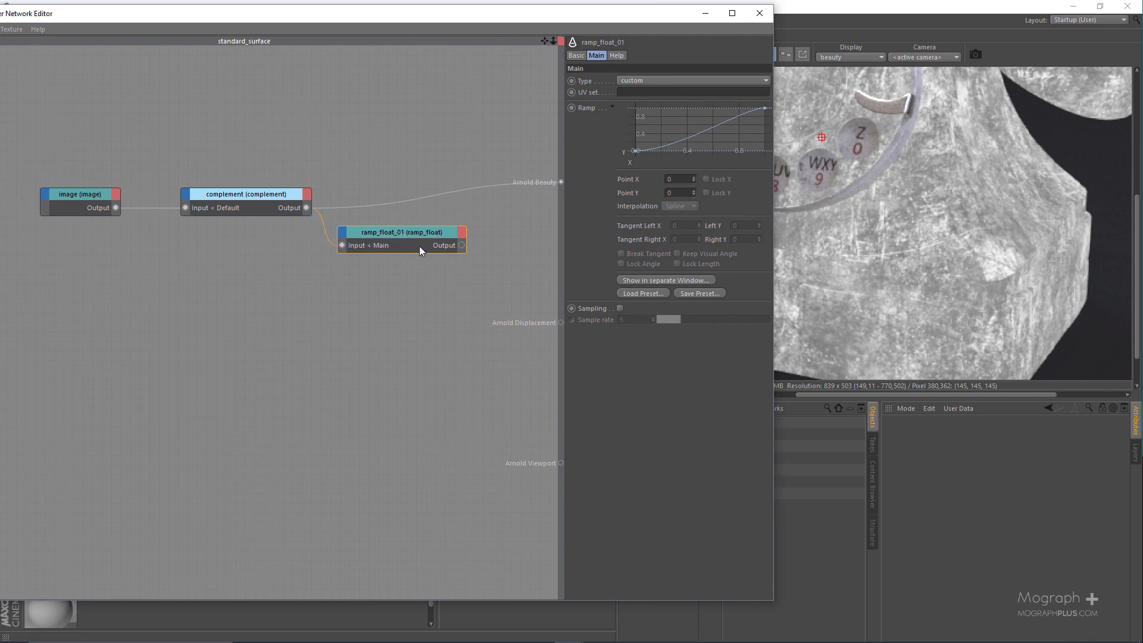
middle_drag(419, 246, 347, 256)
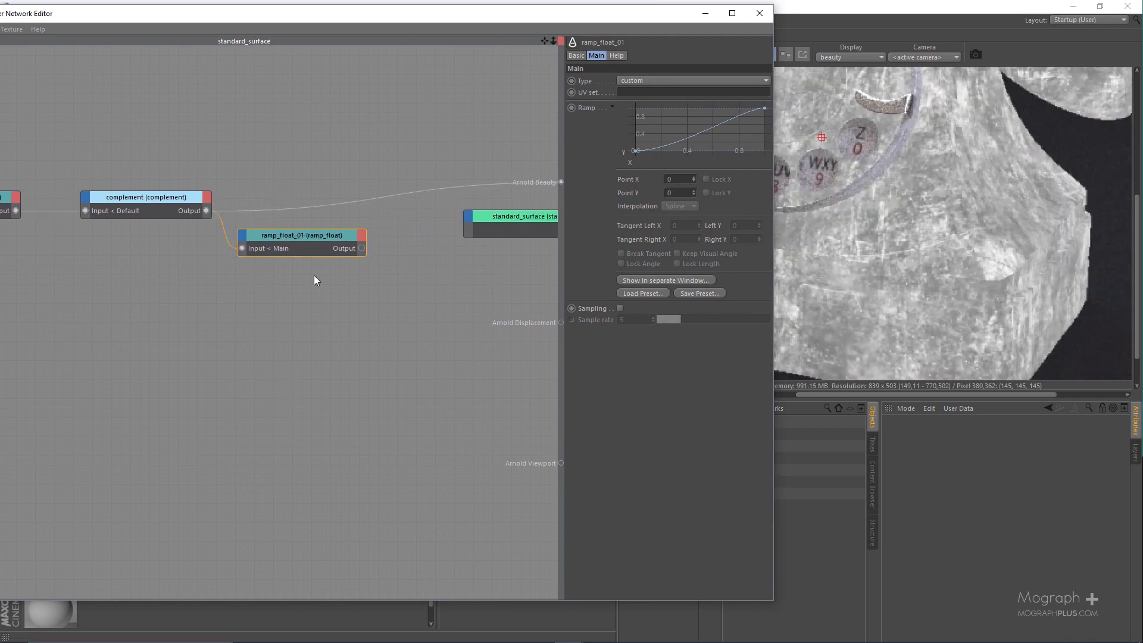
key(alt+w)
key(y)
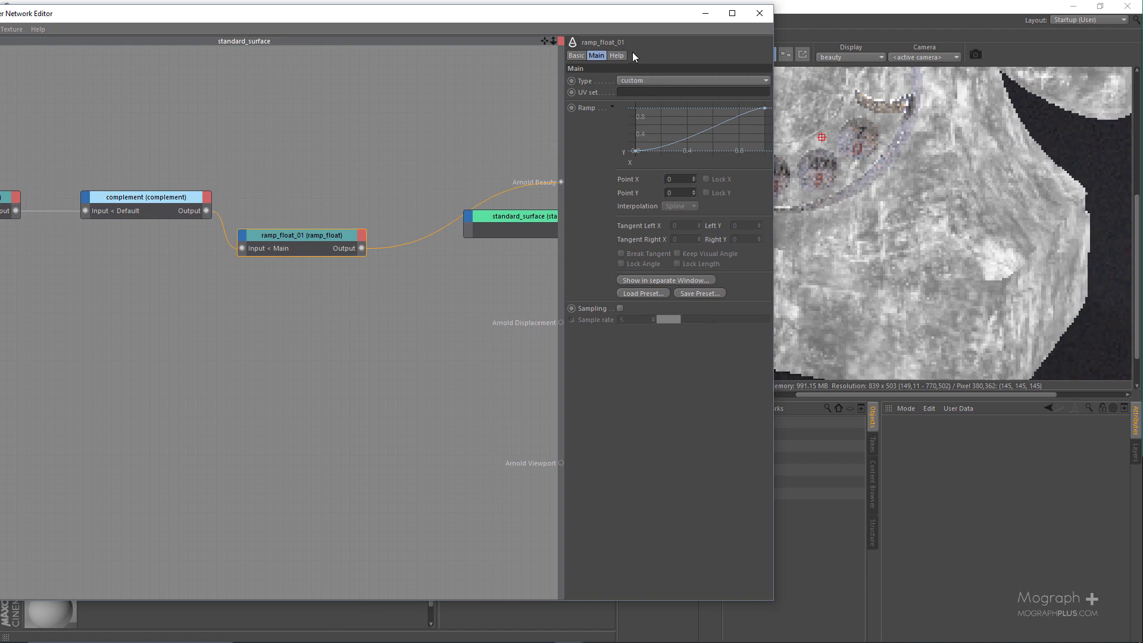
Set the Y value of the ramp's first point to 0.15 and of its last point to 0.3
drag(607, 26, 481, 43)
click(511, 168)
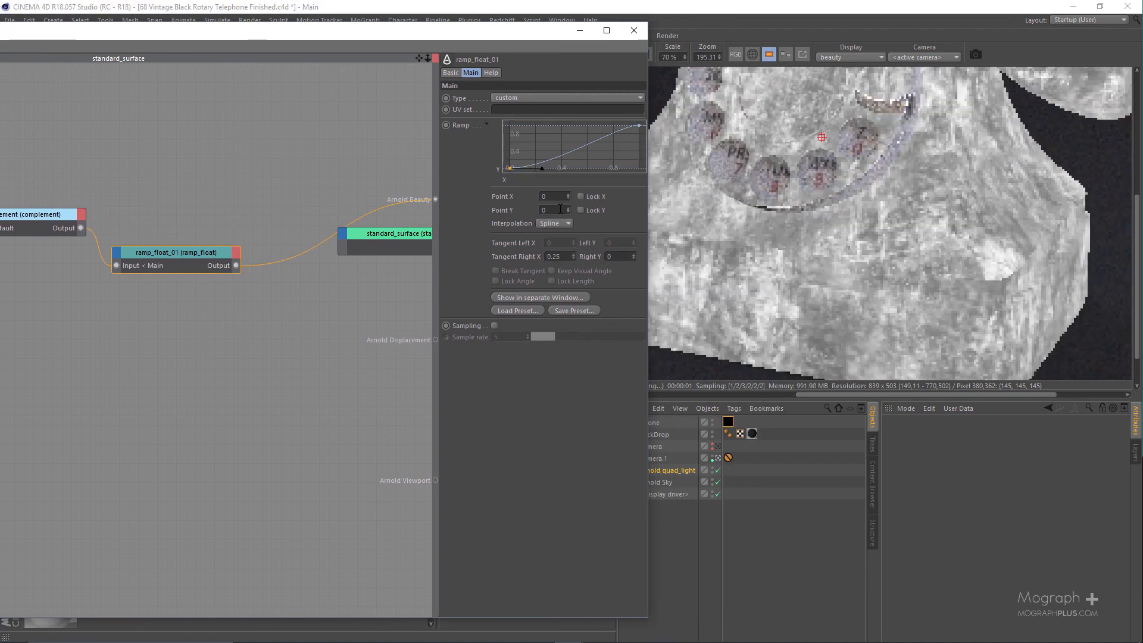
click(559, 210)
text(0.15)
key(Return)
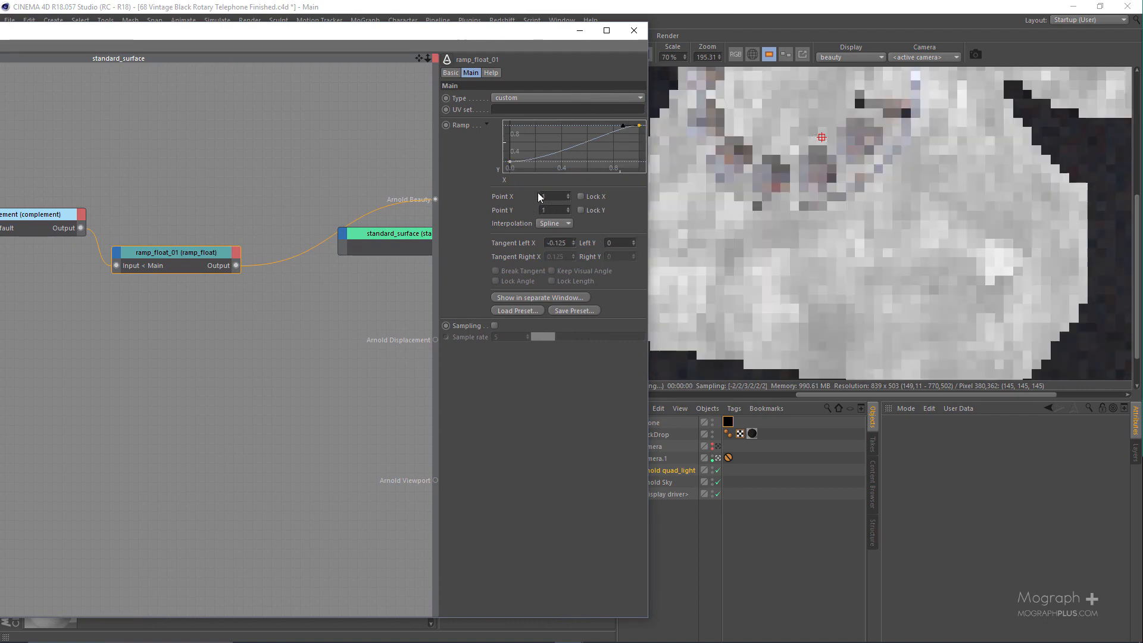
click(639, 125)
text(.)
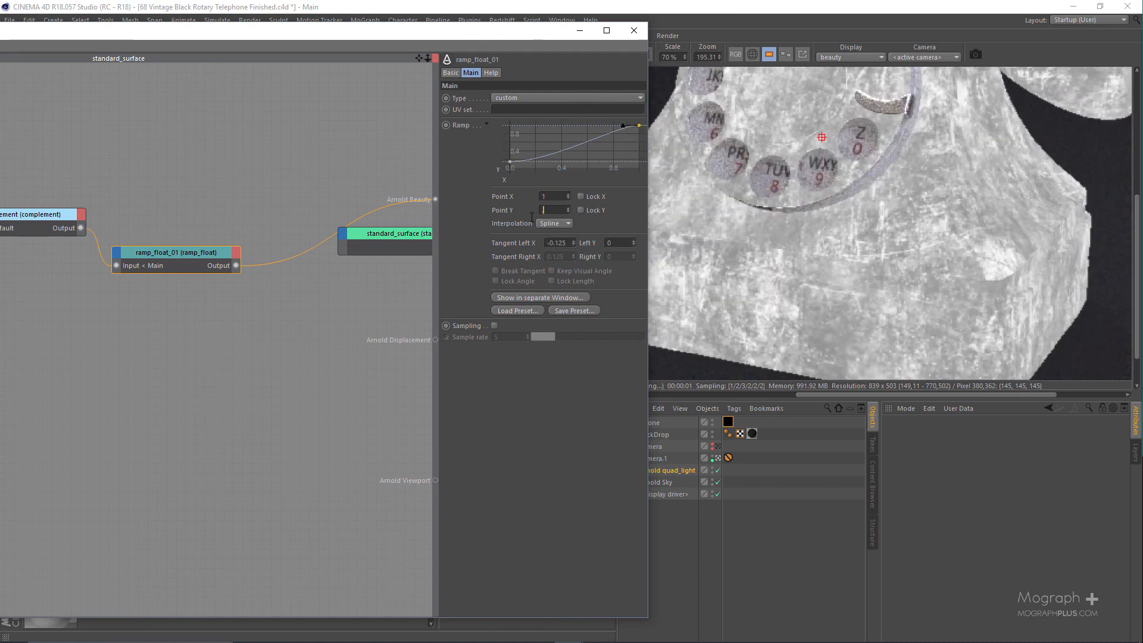
text(3)
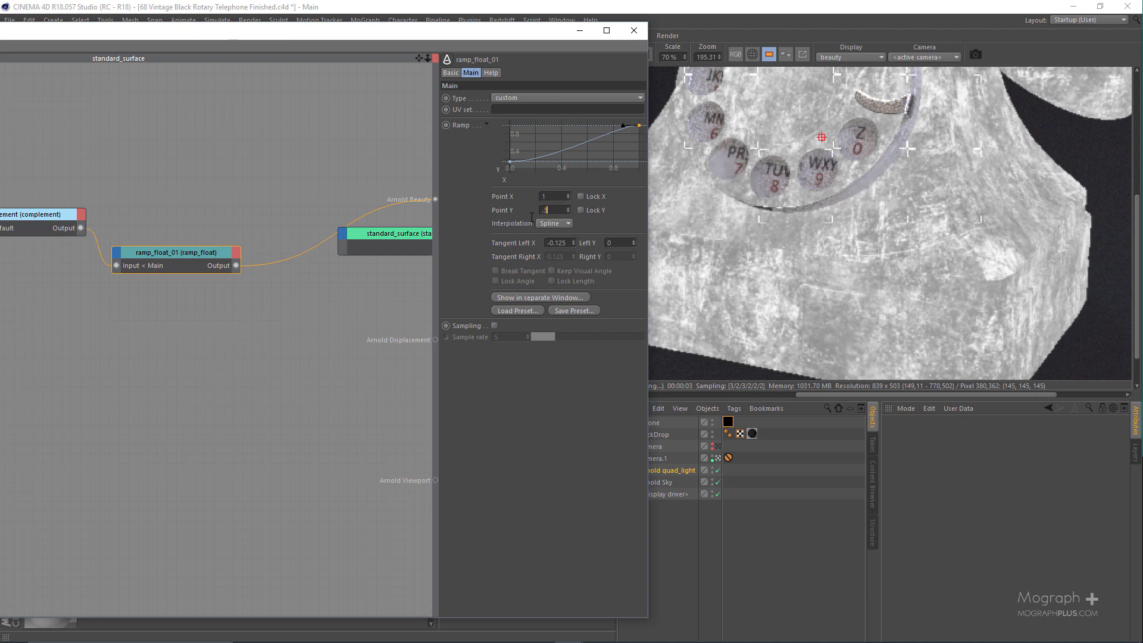
key(Return)
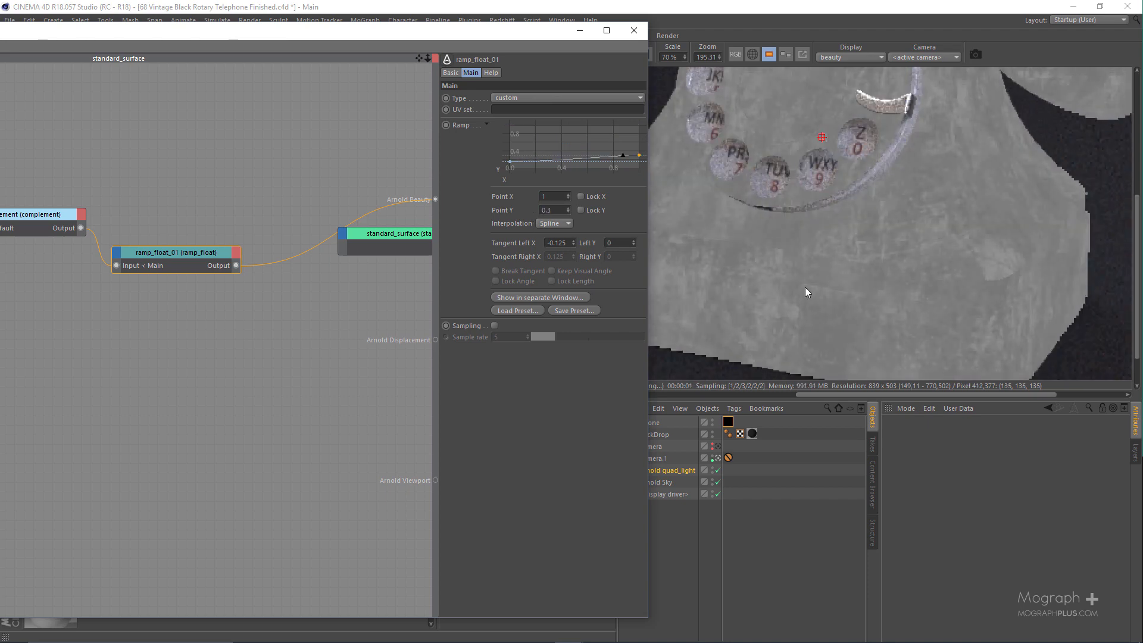
Line up the ramp_float node beside the complement node in the network
scroll(240, 214, down, 1)
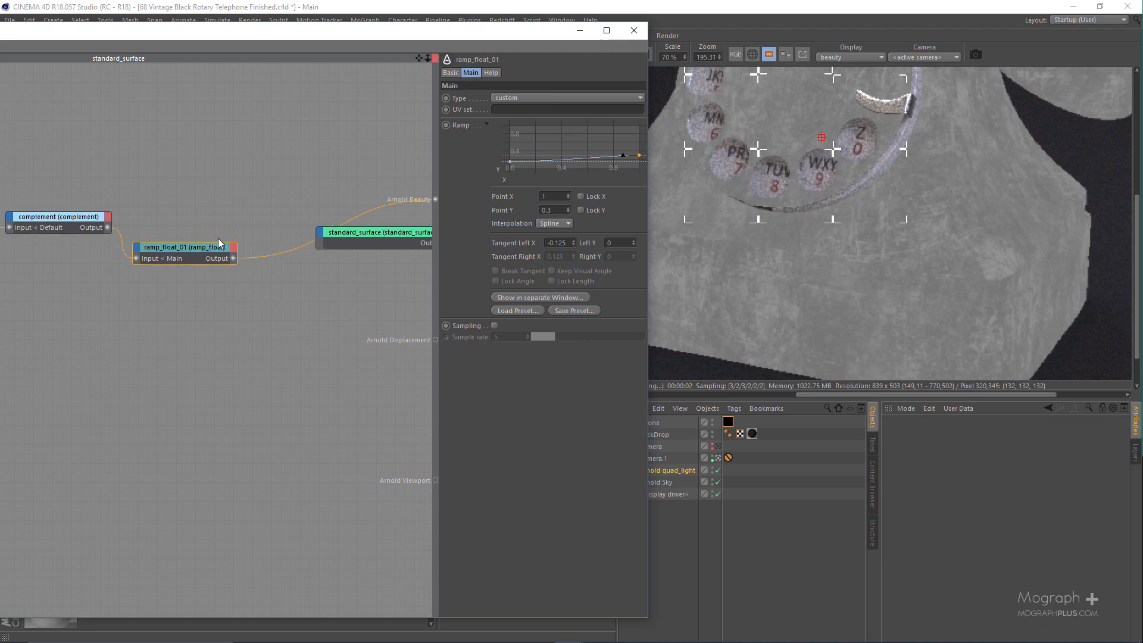
drag(190, 244, 209, 218)
alt+middle_drag(156, 181, 230, 184)
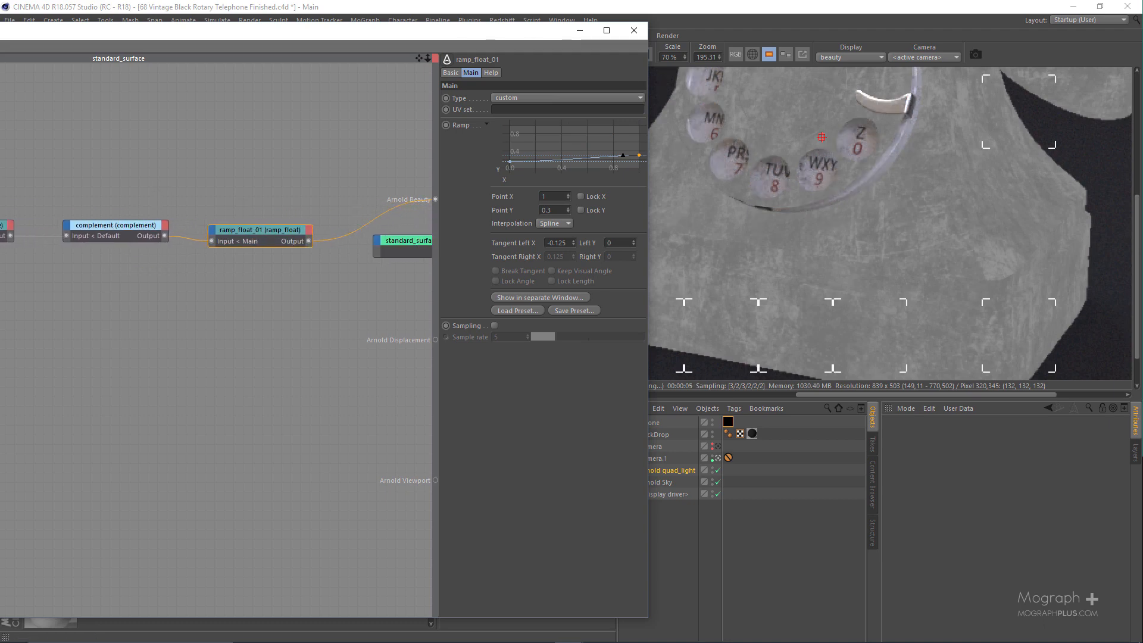
Add a second image node to the shader network, loading the BW38.png texture
drag(486, 36, 564, 35)
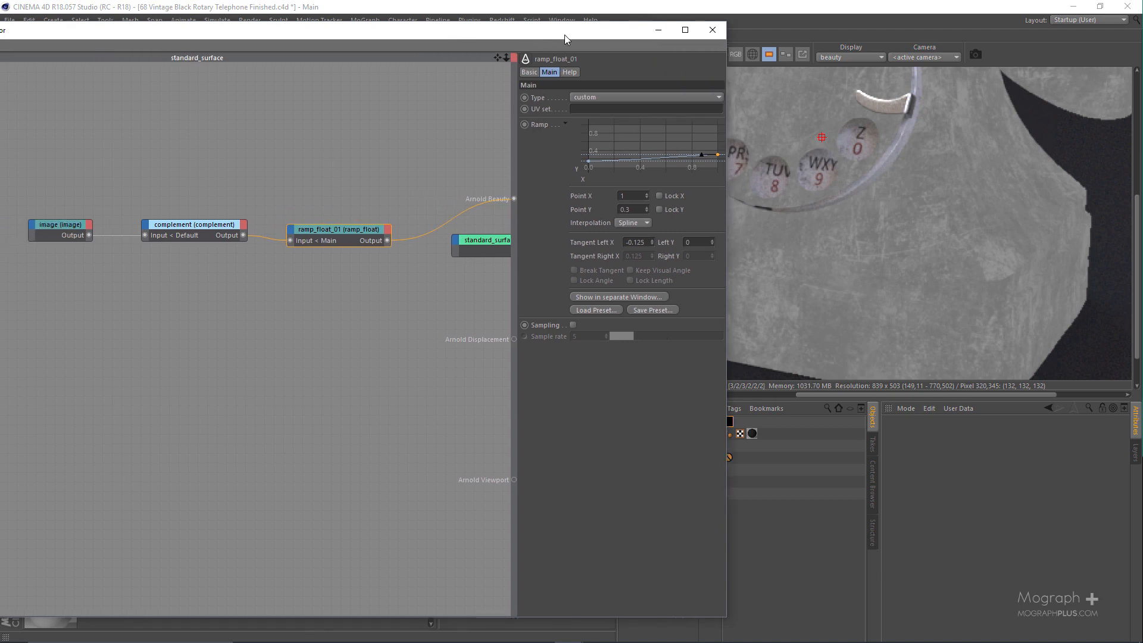
click(155, 295)
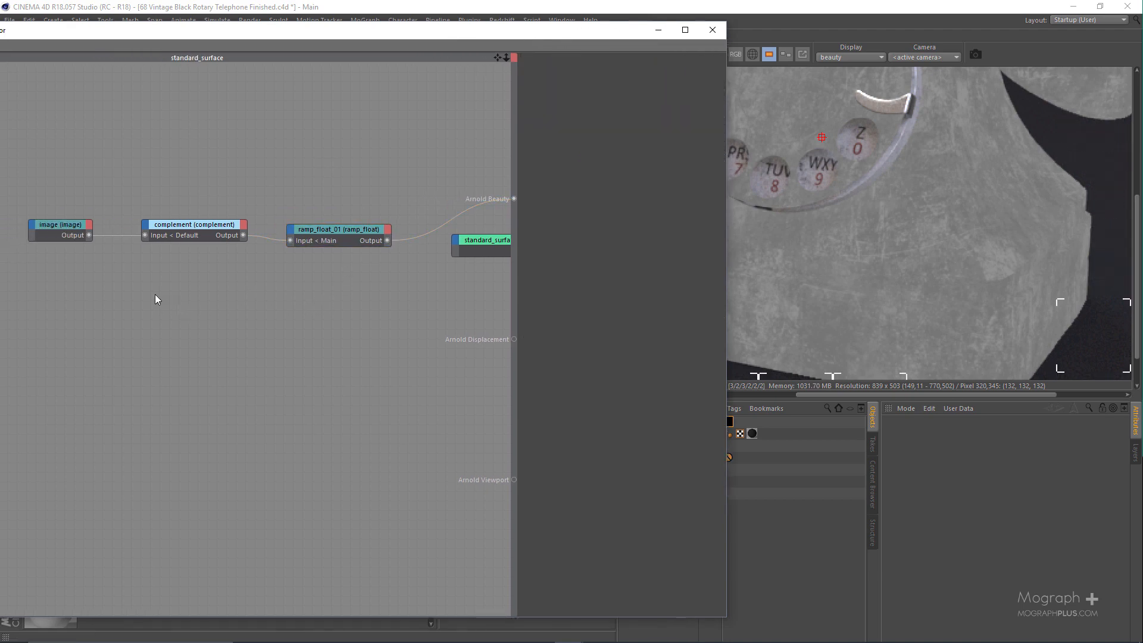
key(Tab)
text(IM)
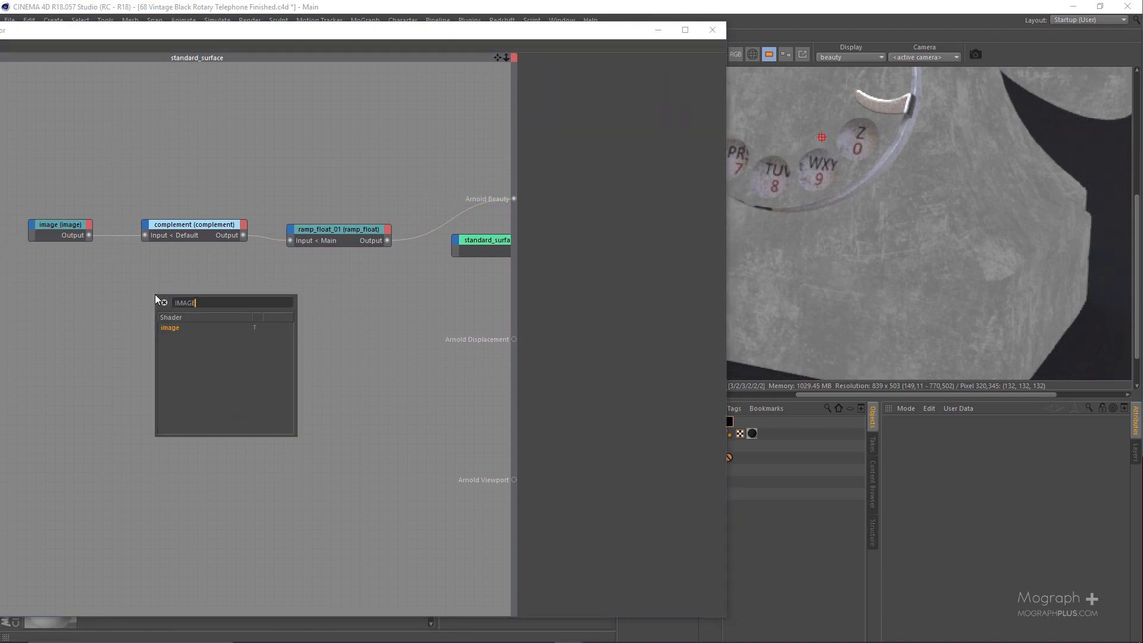
key(Return)
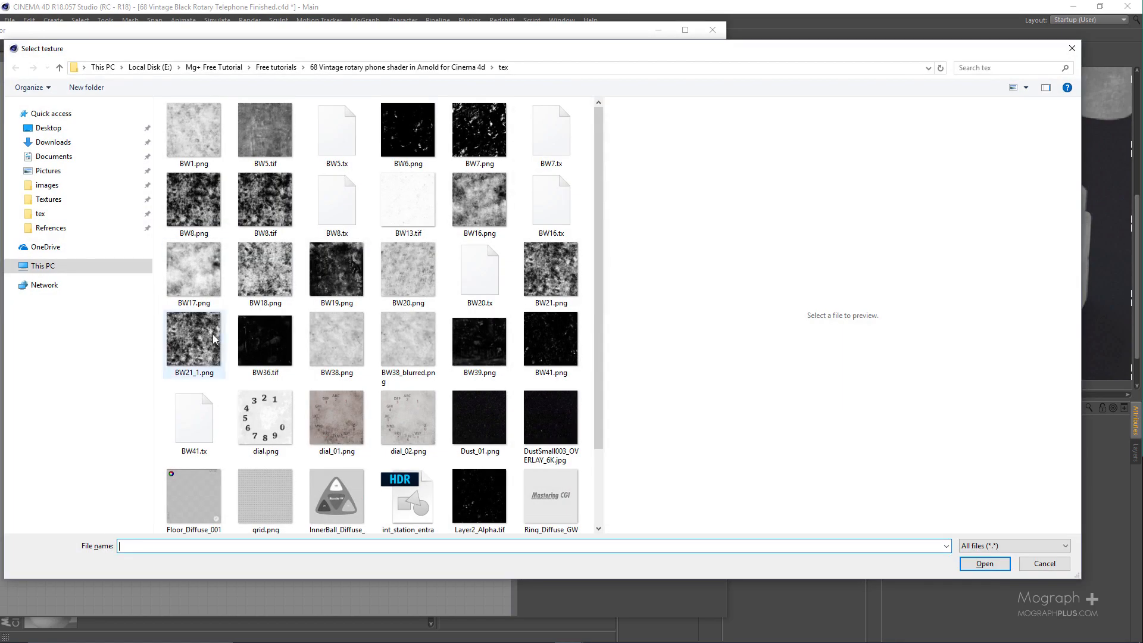
click(338, 348)
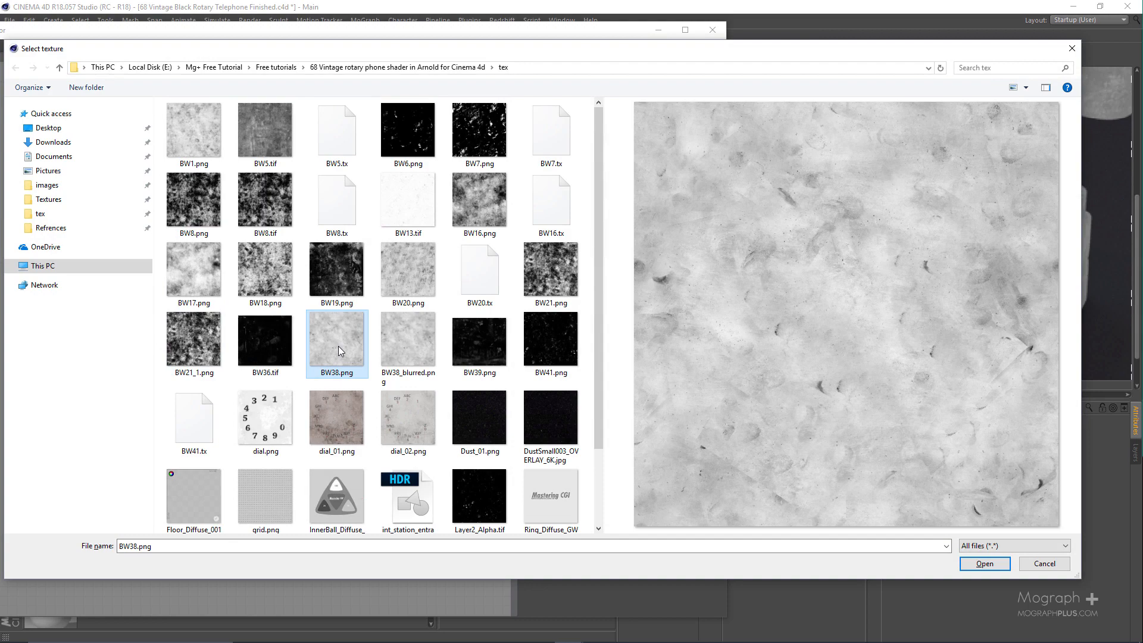
double_click(334, 344)
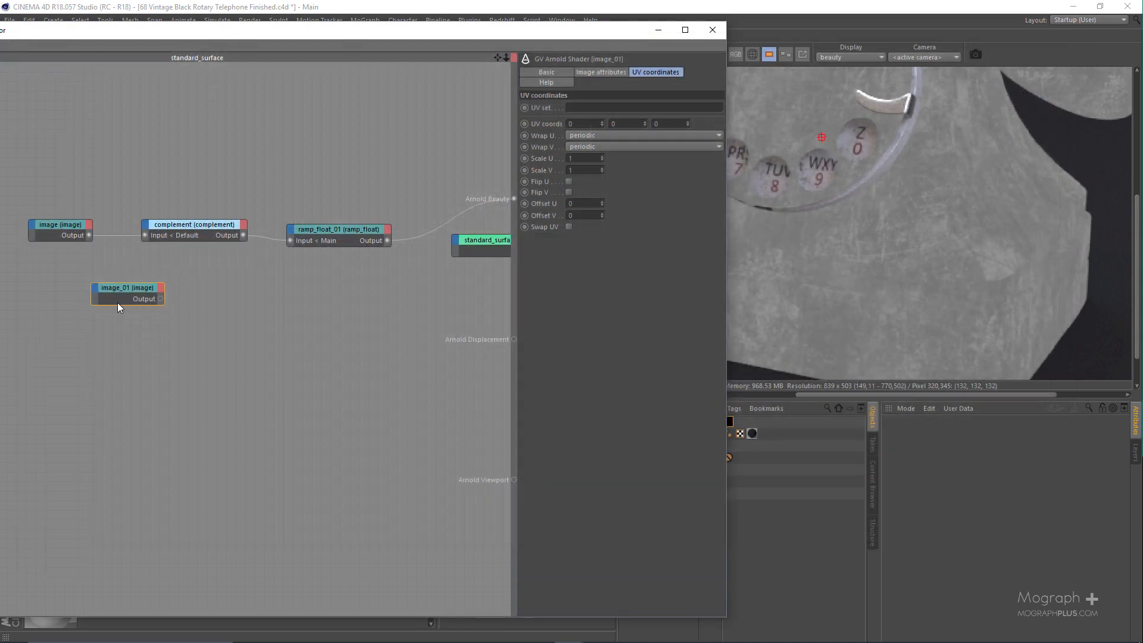
Preview the BW38.png image through Arnold Beauty and set its Scale U and Scale V to 2
key(alt+w)
key(b)
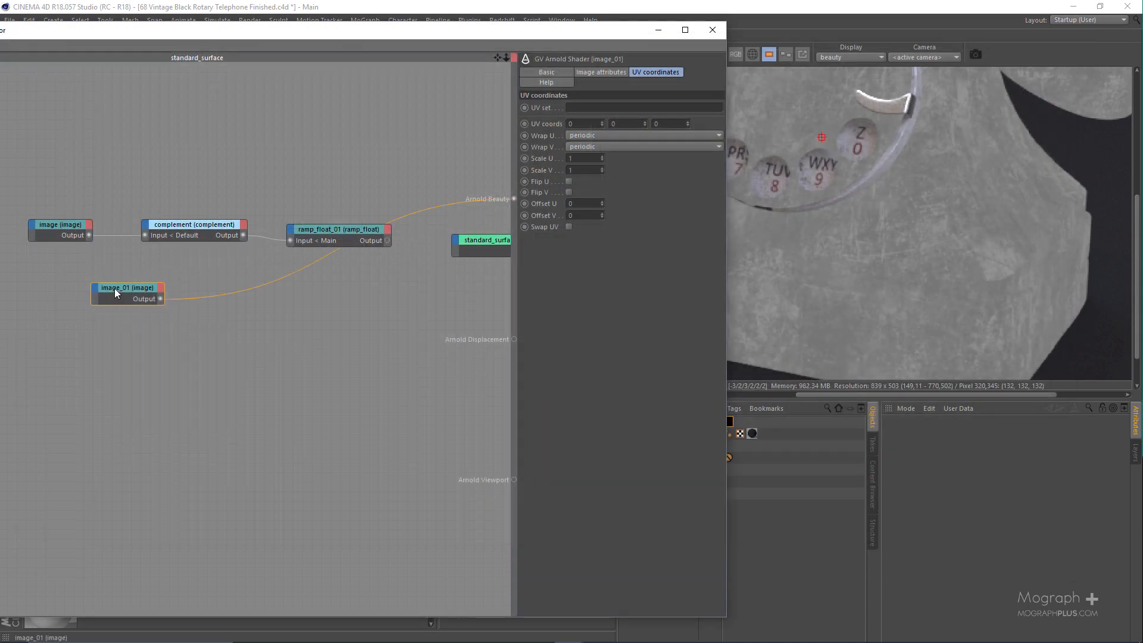
drag(115, 289, 38, 295)
shift+click(602, 72)
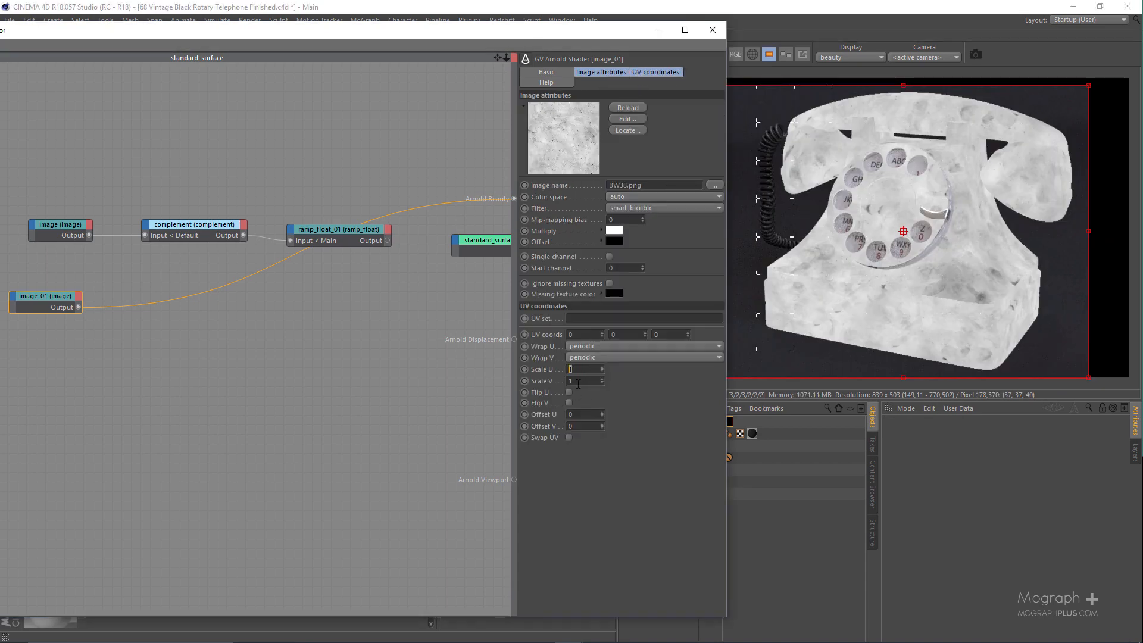
text(2)
key(Return)
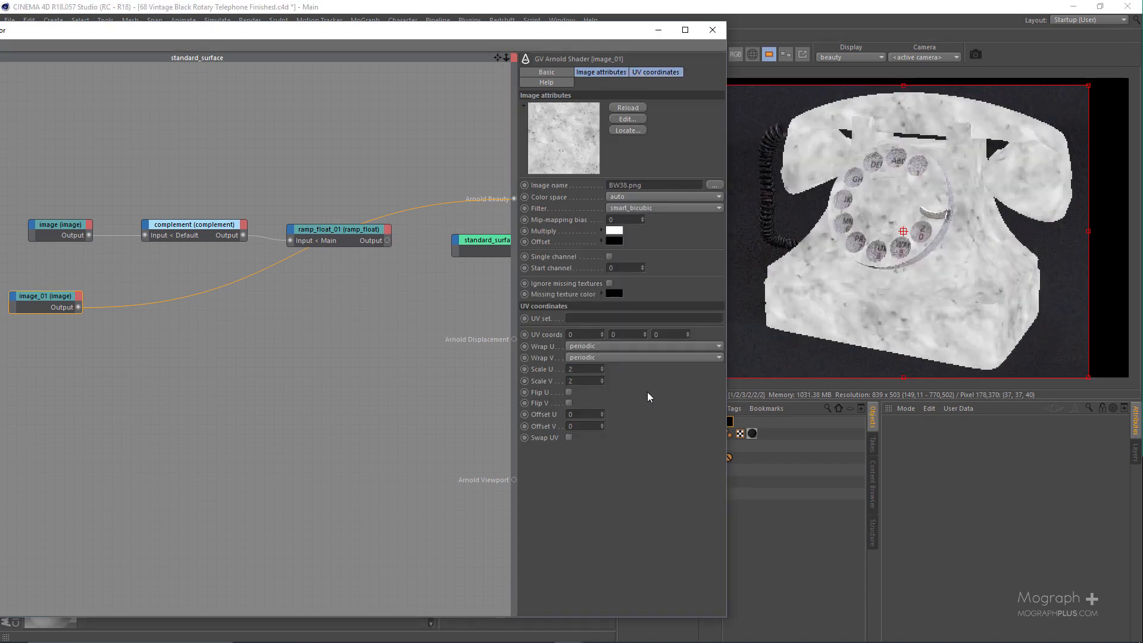
Add a complement node after the BW38.png image to invert it
click(62, 233)
click(28, 307)
key(Tab)
text(i)
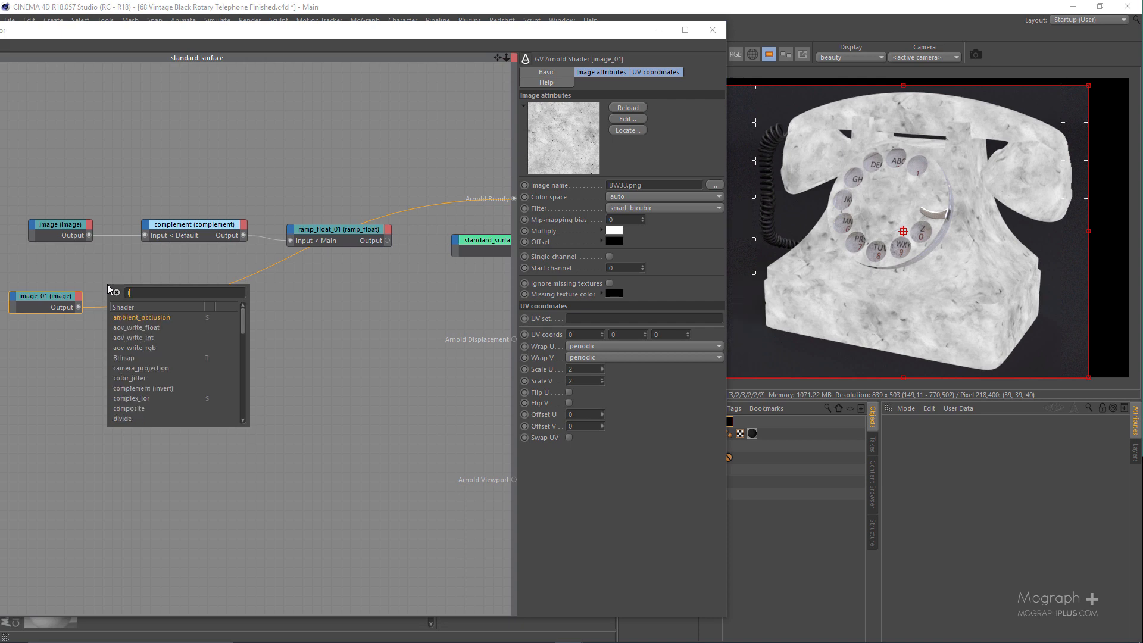
key(BackSpace)
text(compl)
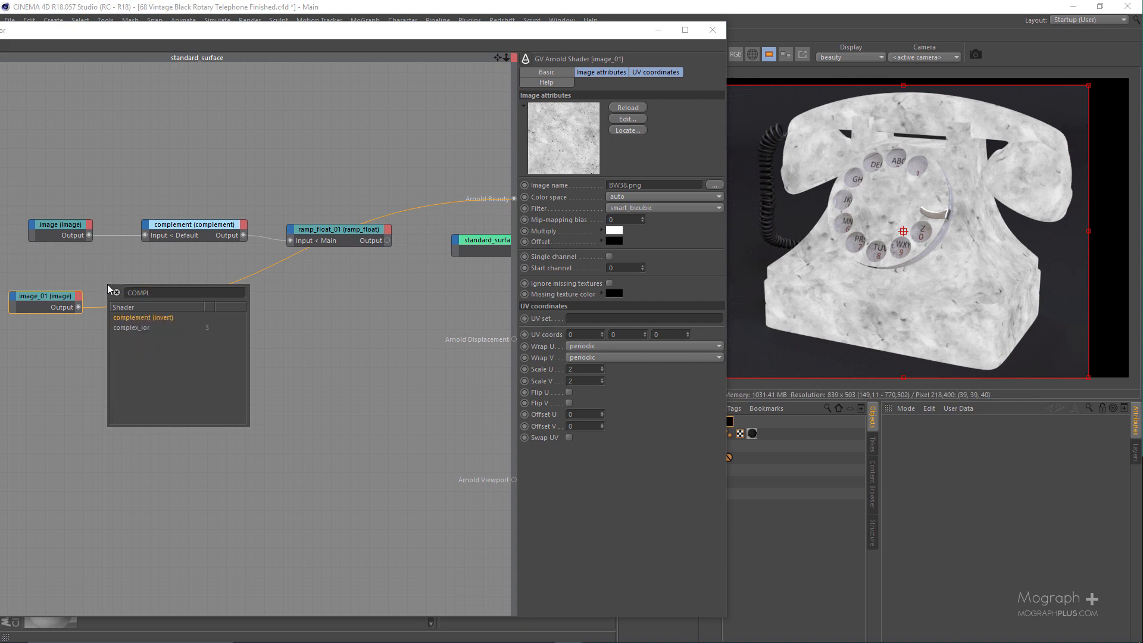
key(Return)
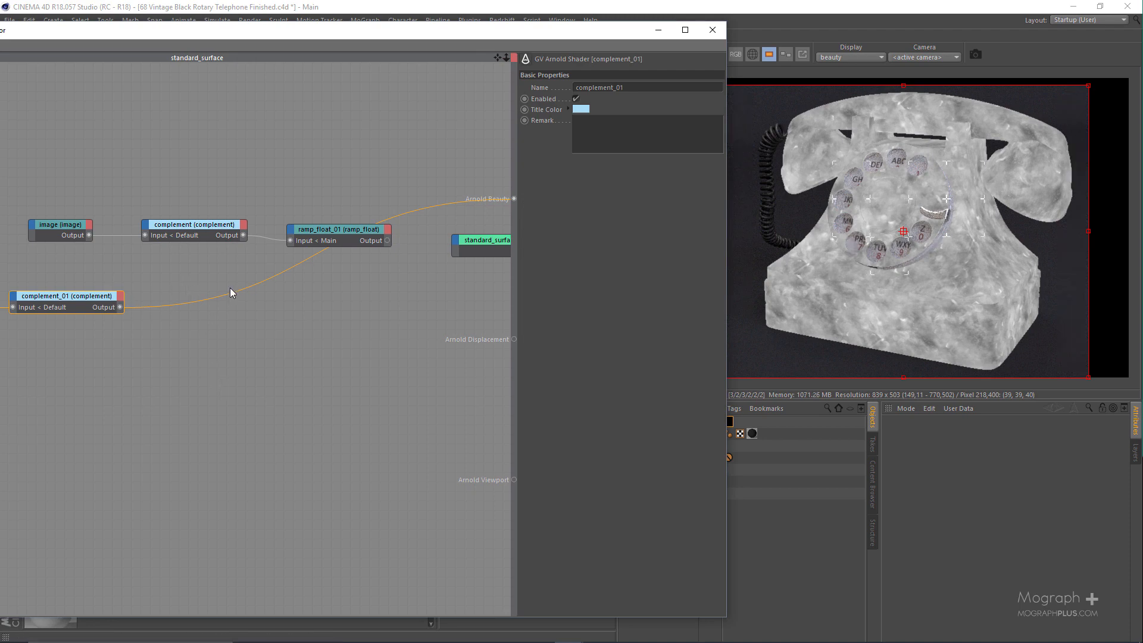
Add another ramp_float node and feed the second complement's output into its Main input
key(Tab)
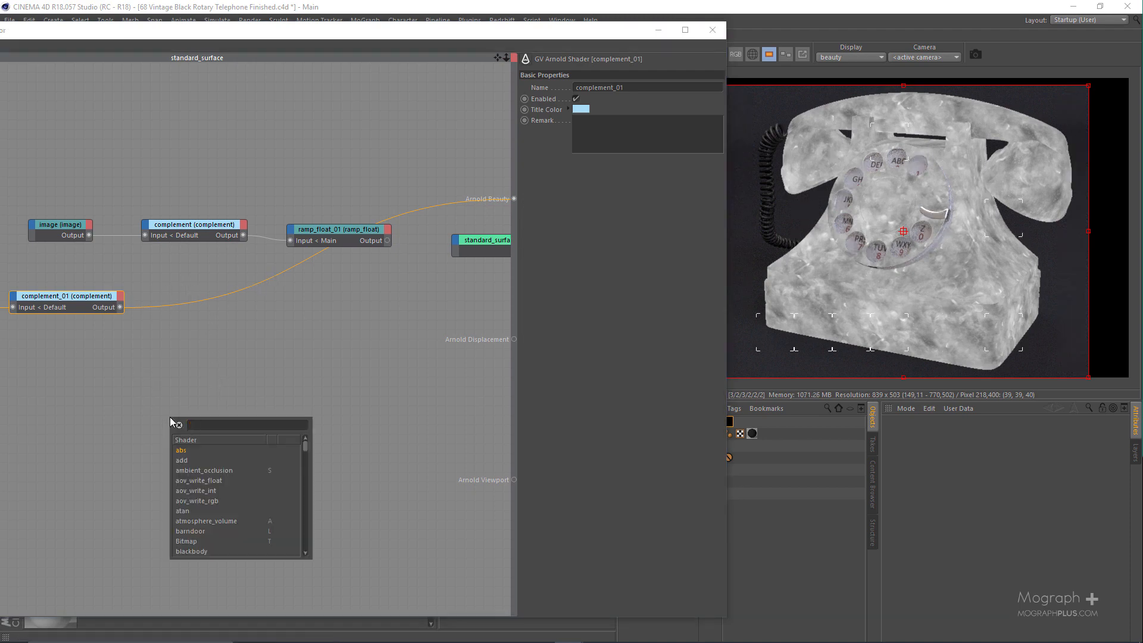
text(ramp)
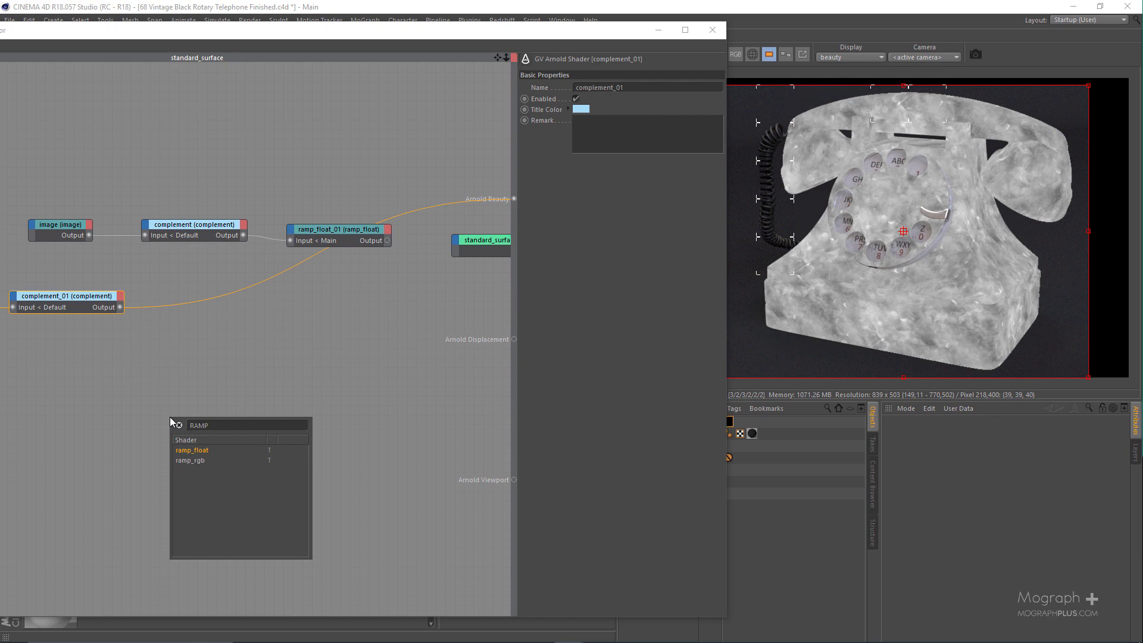
key(Return)
drag(197, 413, 278, 333)
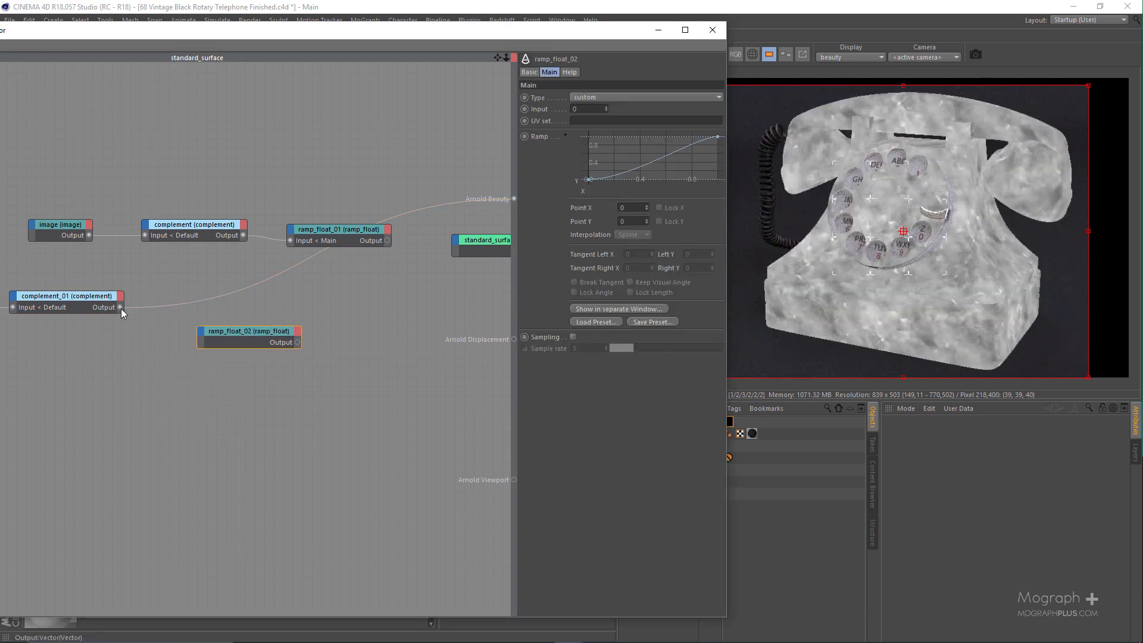
drag(182, 339, 204, 331)
mouse_move(238, 338)
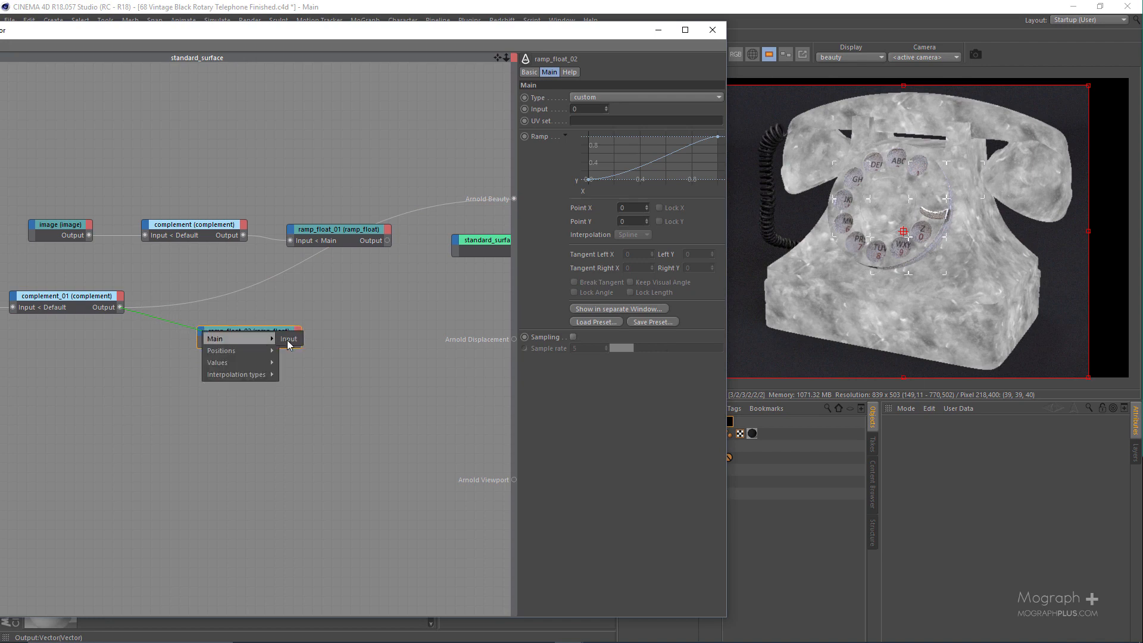
click(301, 340)
scroll(119, 305, up, 1)
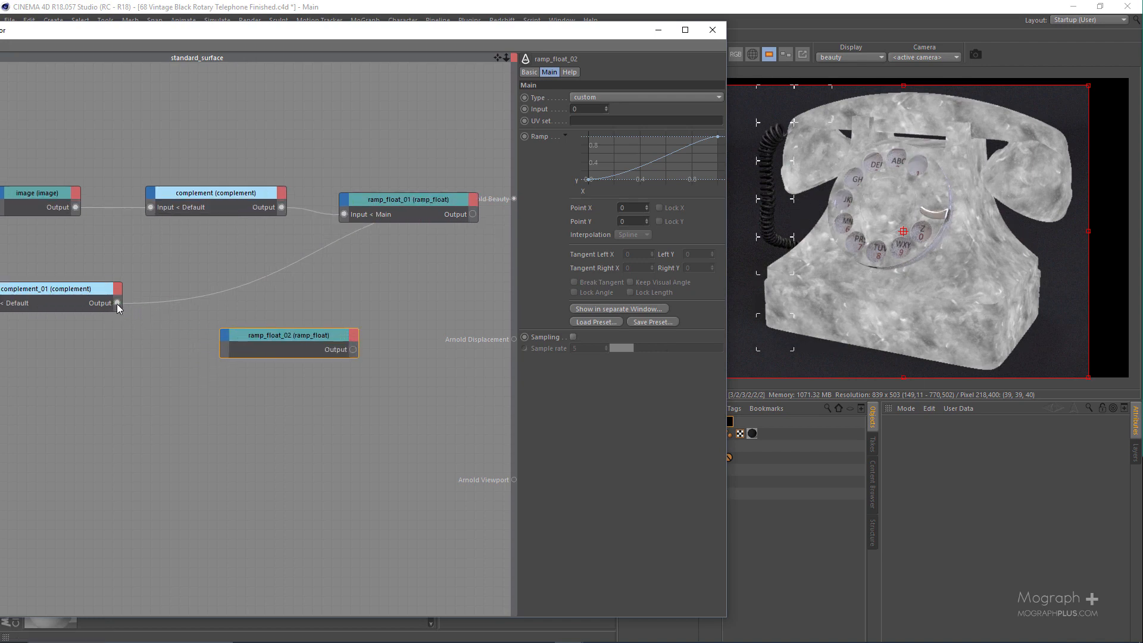
drag(234, 336, 224, 337)
click(304, 345)
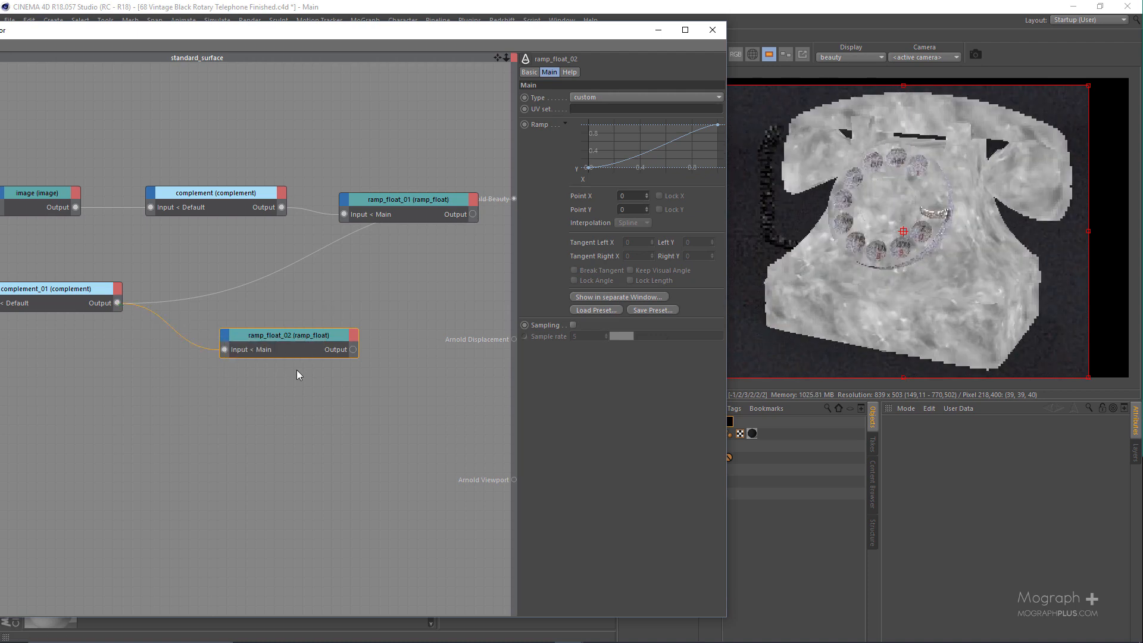
Route the new ramp_float to Arnold Beauty, set its last point's Y value to 0.4 and line the node up in its row
key(alt+w)
key(b)
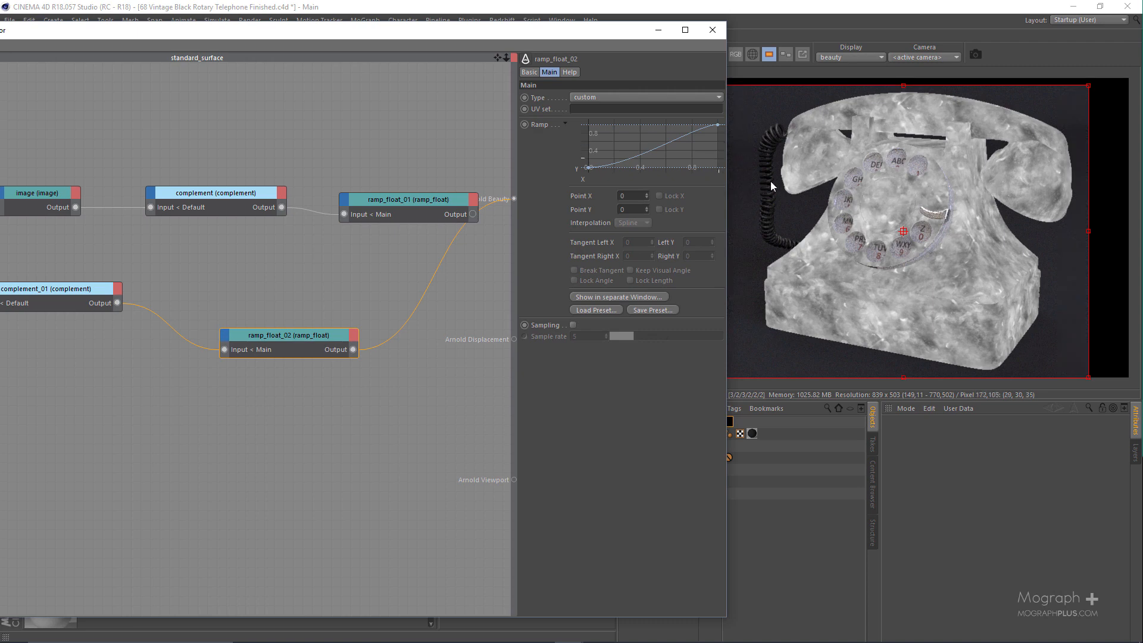
scroll(903, 330, up, 3)
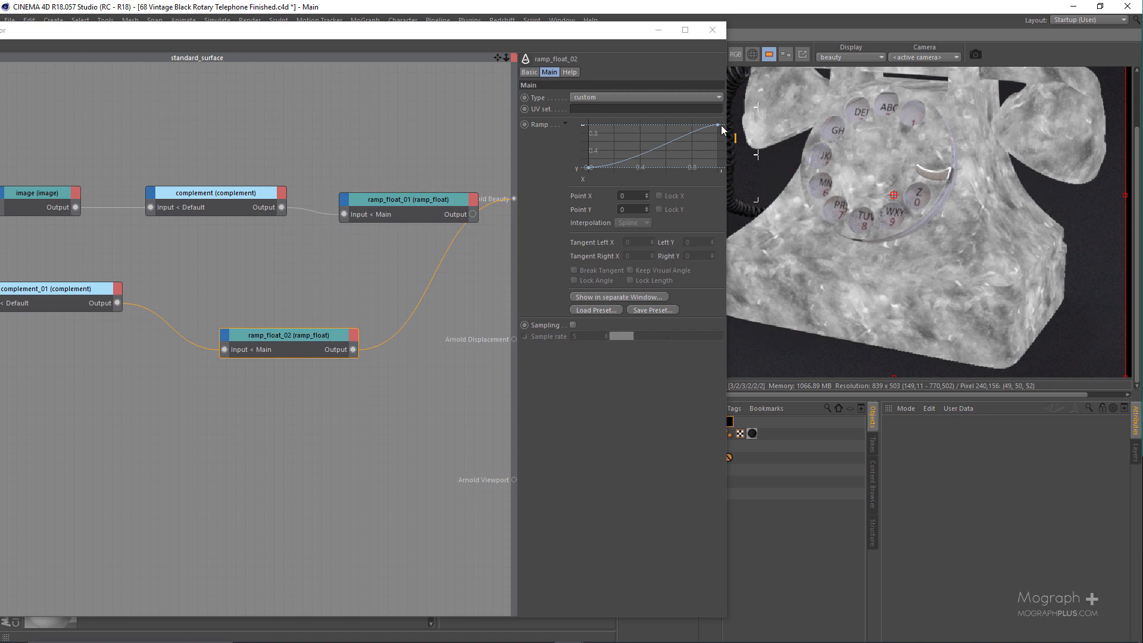
drag(721, 130, 732, 156)
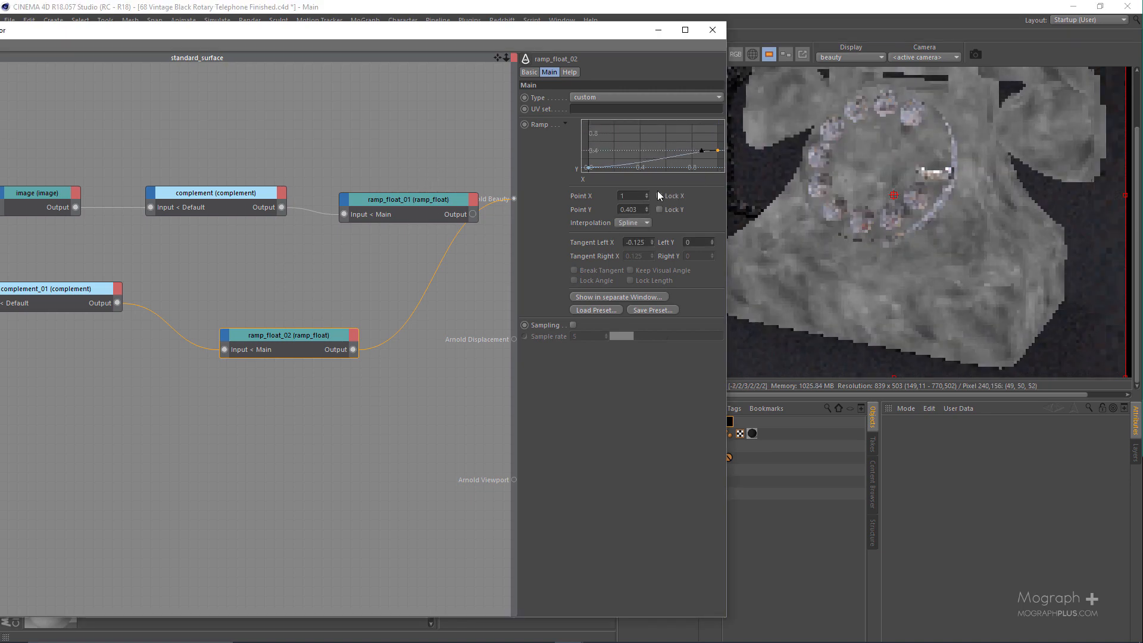
click(639, 210)
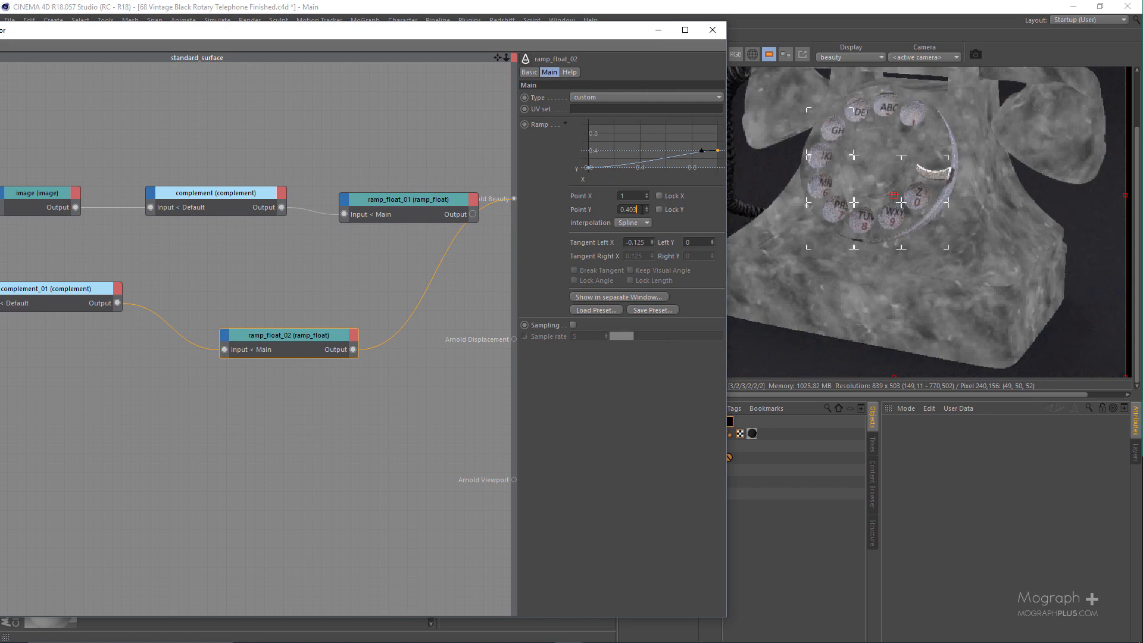
key(BackSpace)
key(BackSpace)
key(Return)
drag(261, 334, 264, 306)
Compare the two ramp_float outputs by previewing each in turn through Arnold Beauty
click(391, 221)
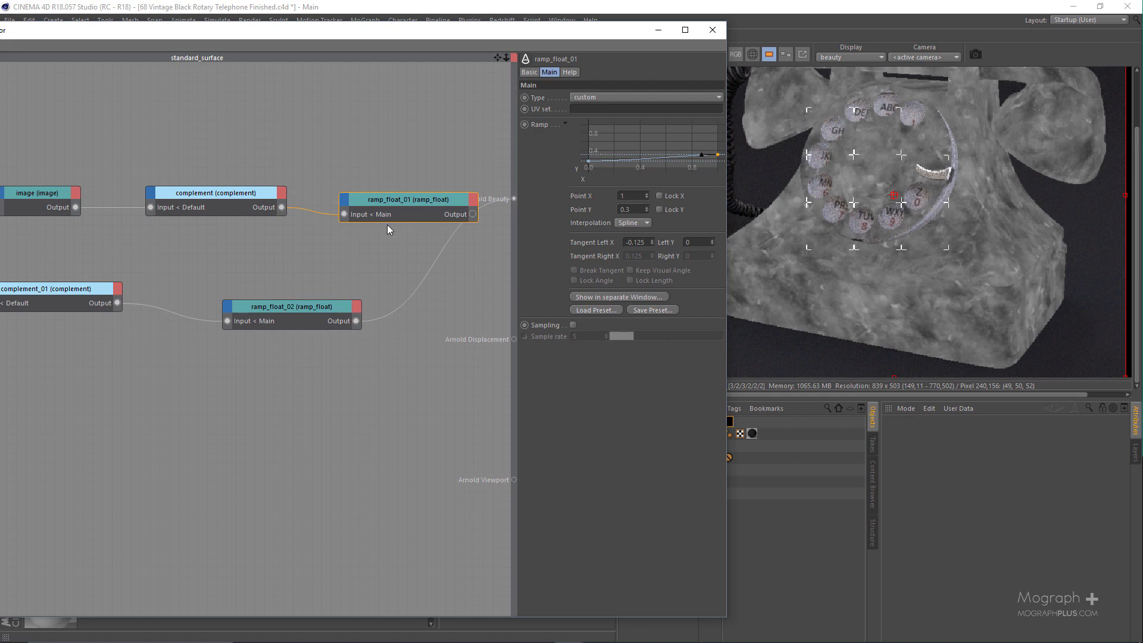
right_click(387, 224)
click(388, 224)
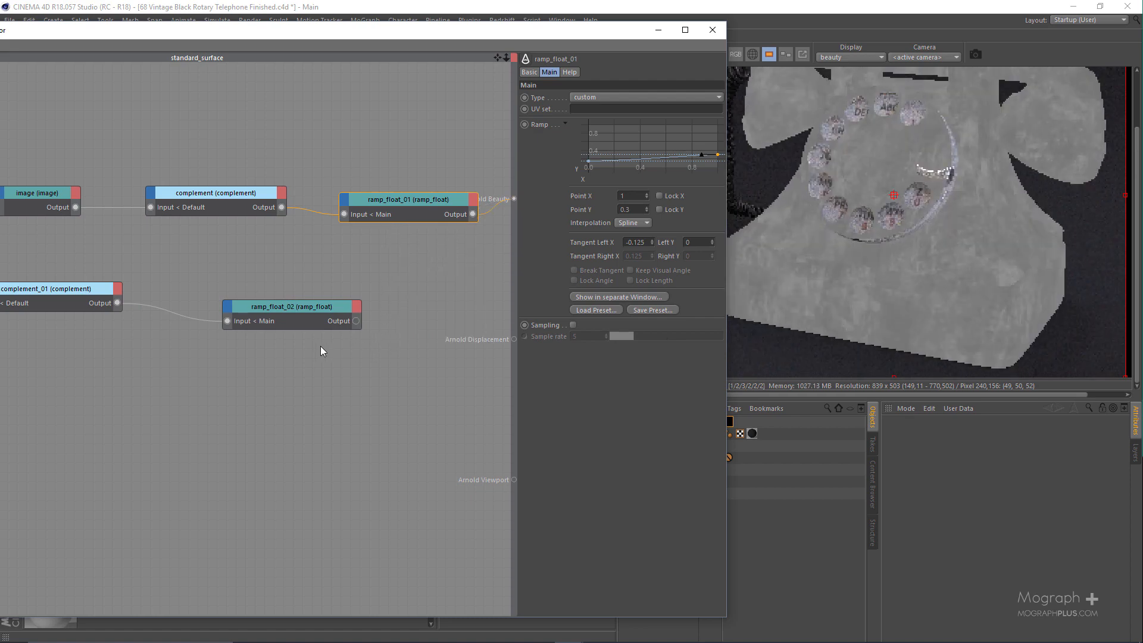
click(307, 313)
right_click(289, 255)
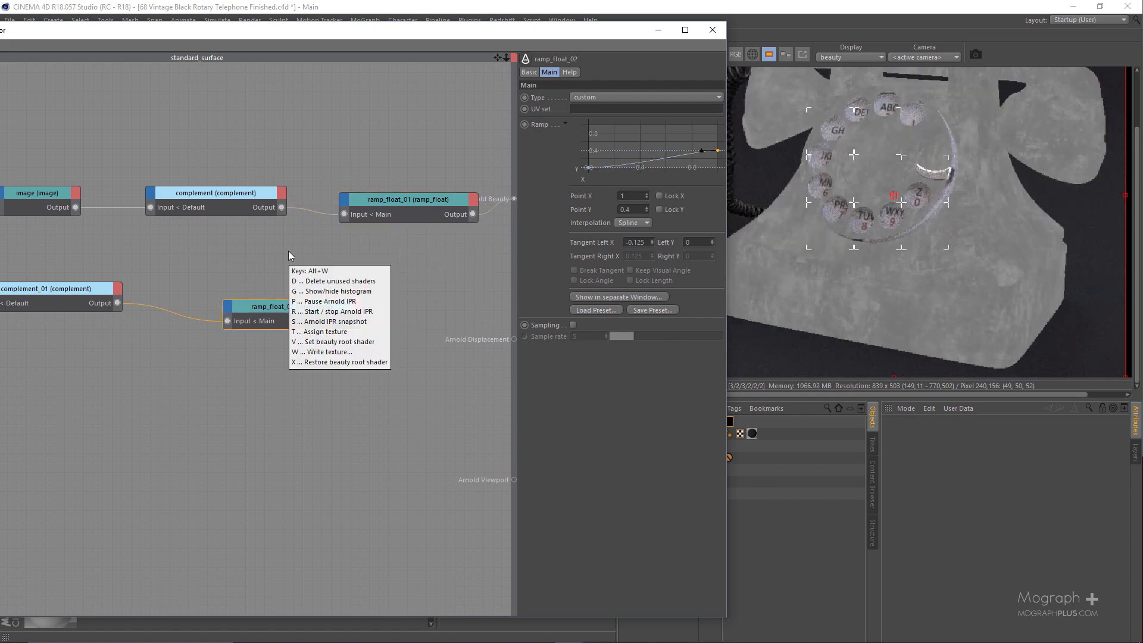
key(v)
click(357, 234)
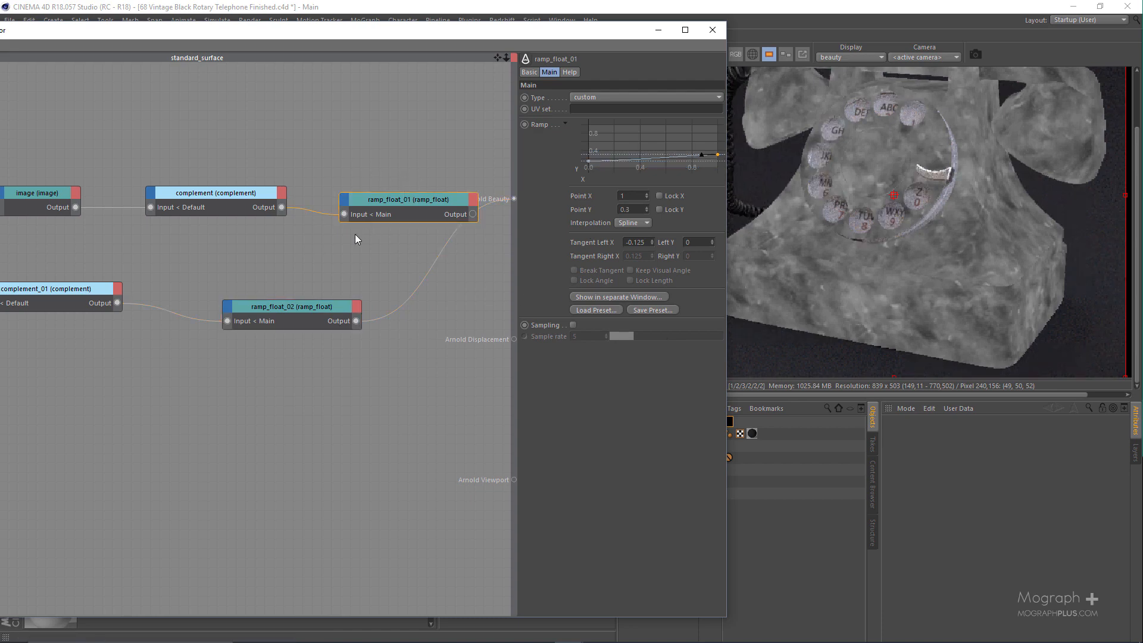
Add a third image node with the Dust_01.png texture and route it to Arnold Beauty for preview
key(Tab)
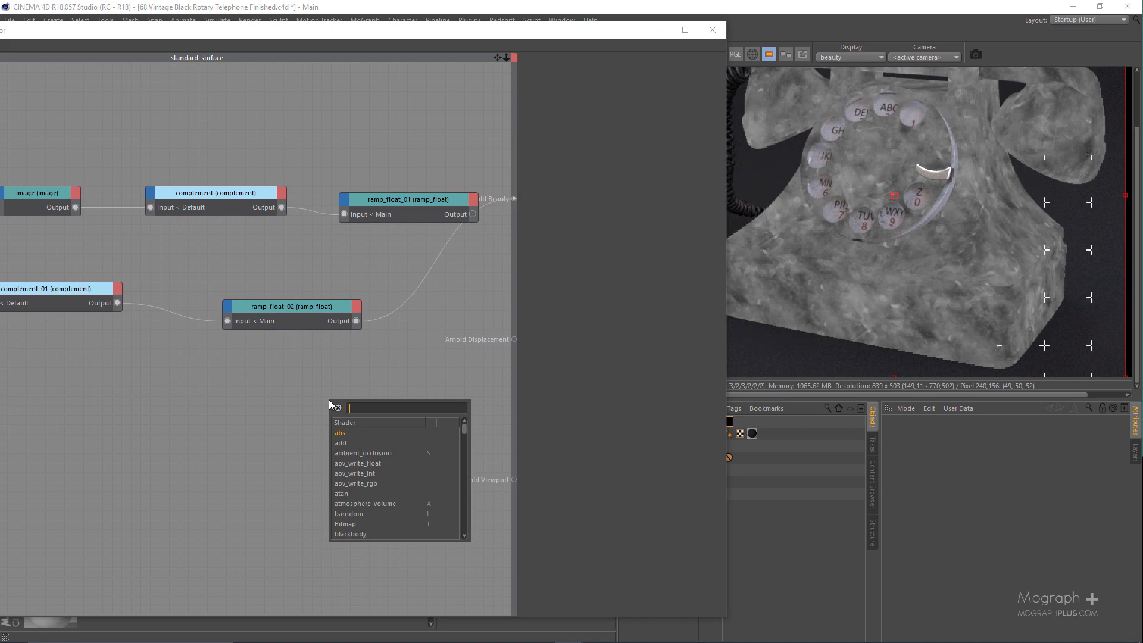
text(IMAGE)
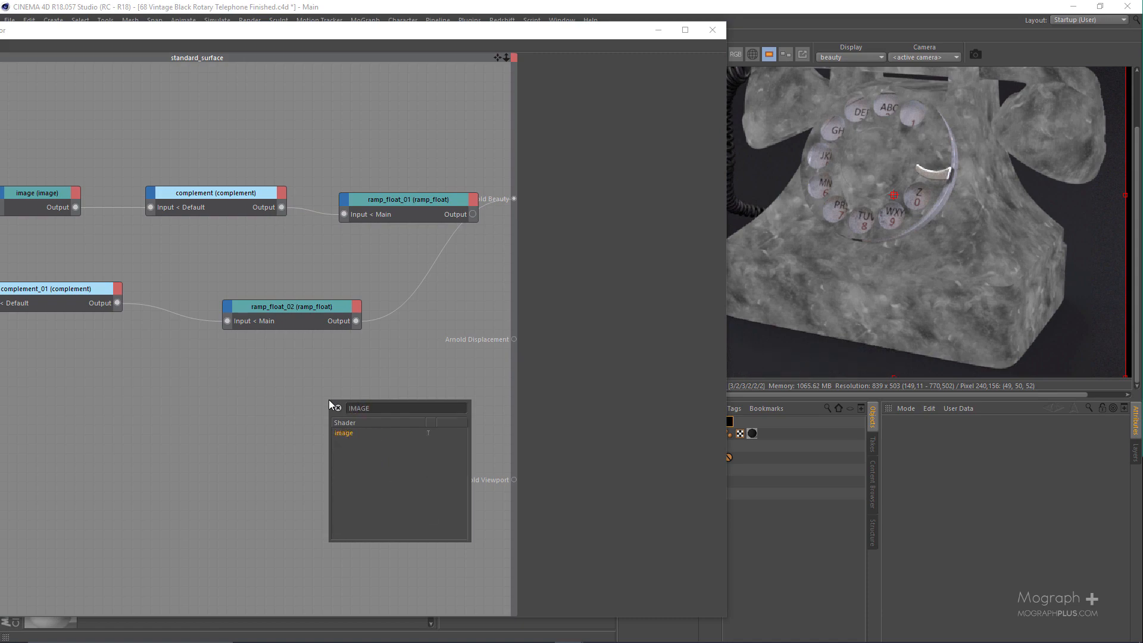
key(Return)
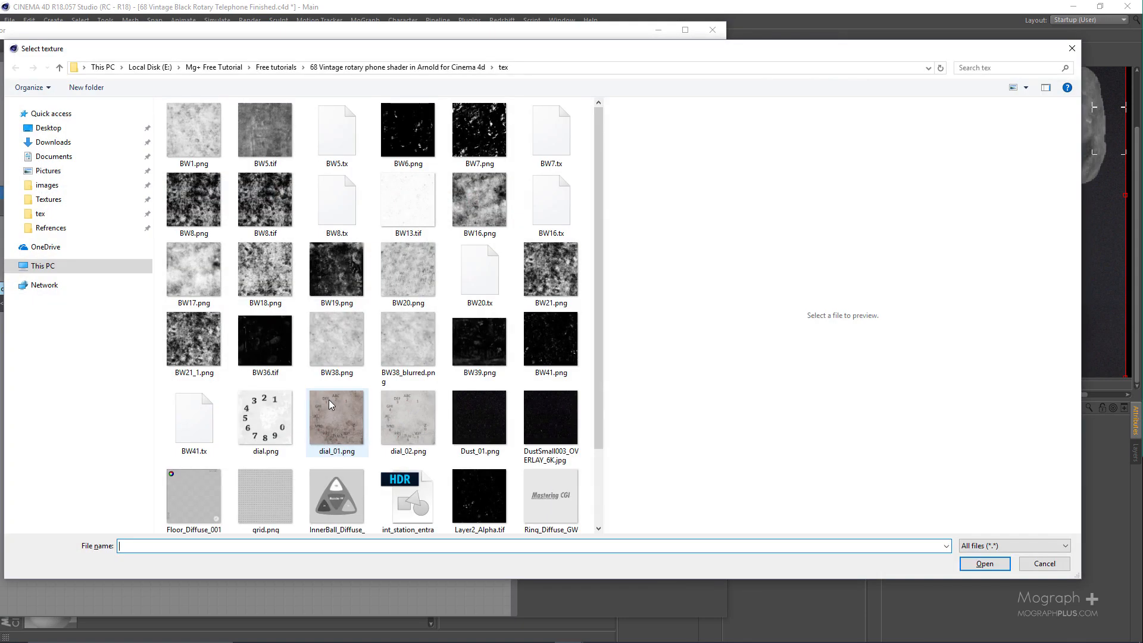
click(481, 405)
double_click(491, 423)
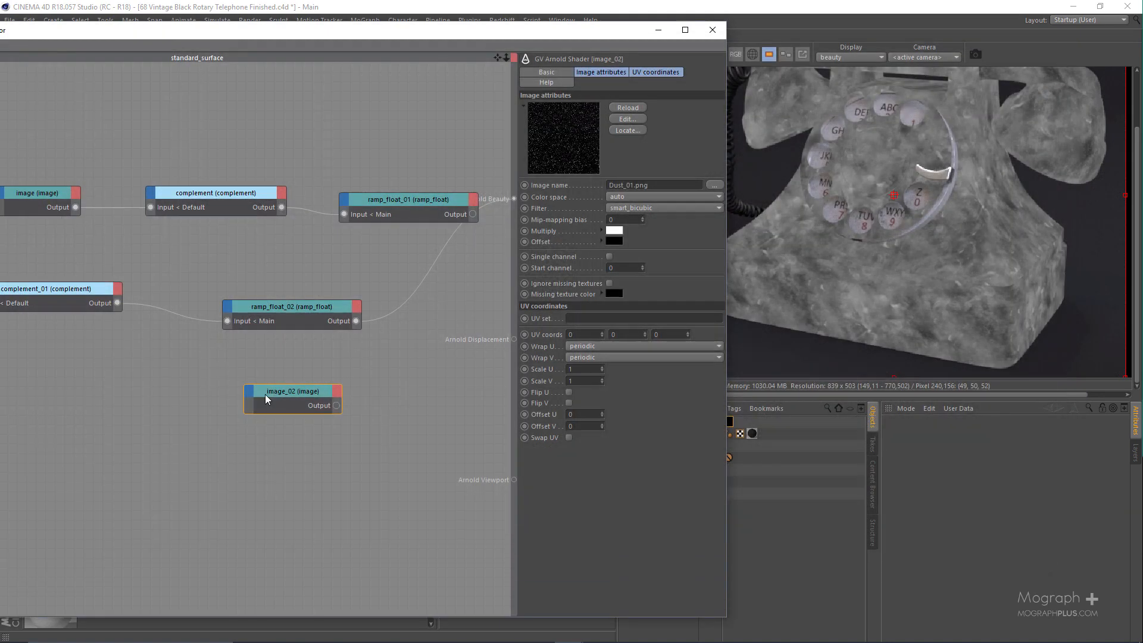
key(alt+w)
key(c)
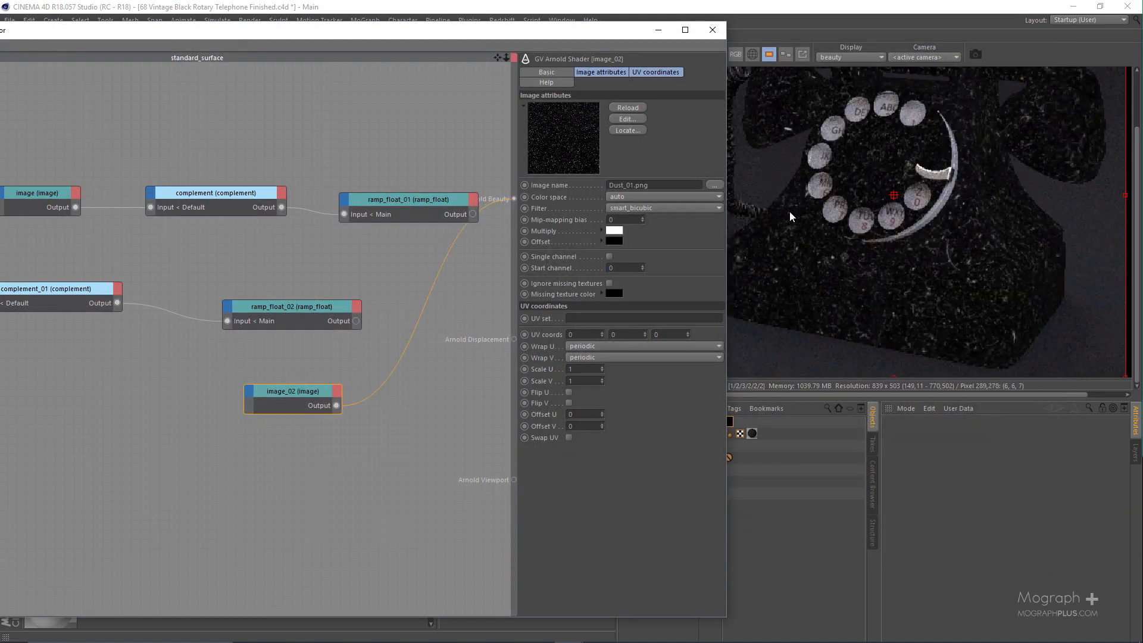
drag(276, 379, 319, 435)
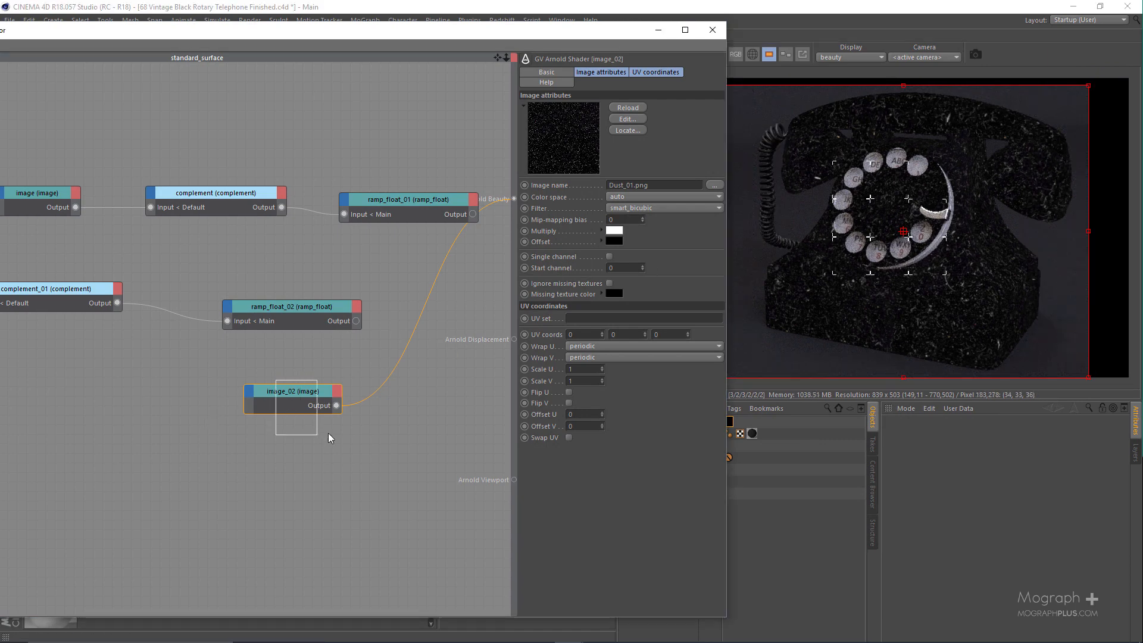
Shift the dust image's Offset V to -0.37
click(582, 426)
text(0.22)
key(Return)
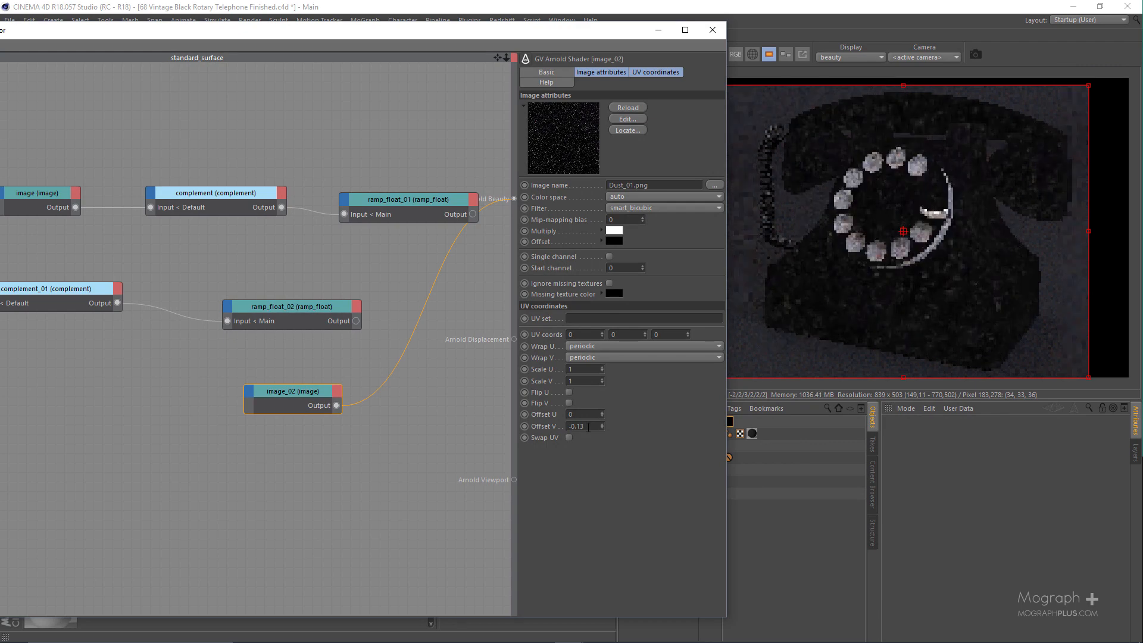
double_click(588, 428)
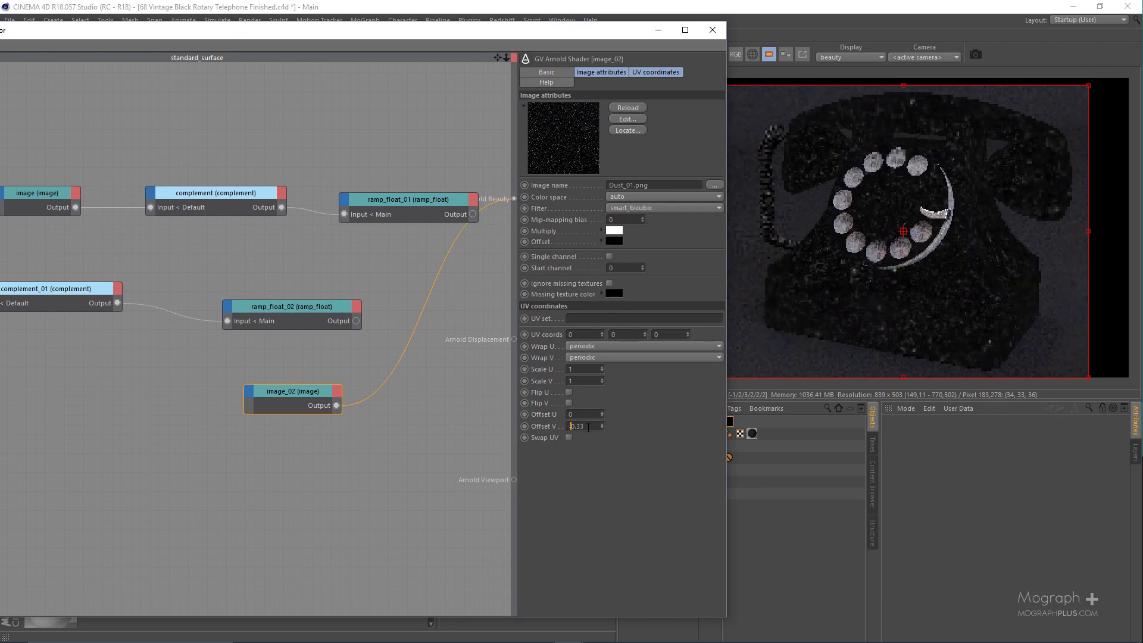
text(-0.33)
double_click(588, 426)
text(-0.4)
key(Return)
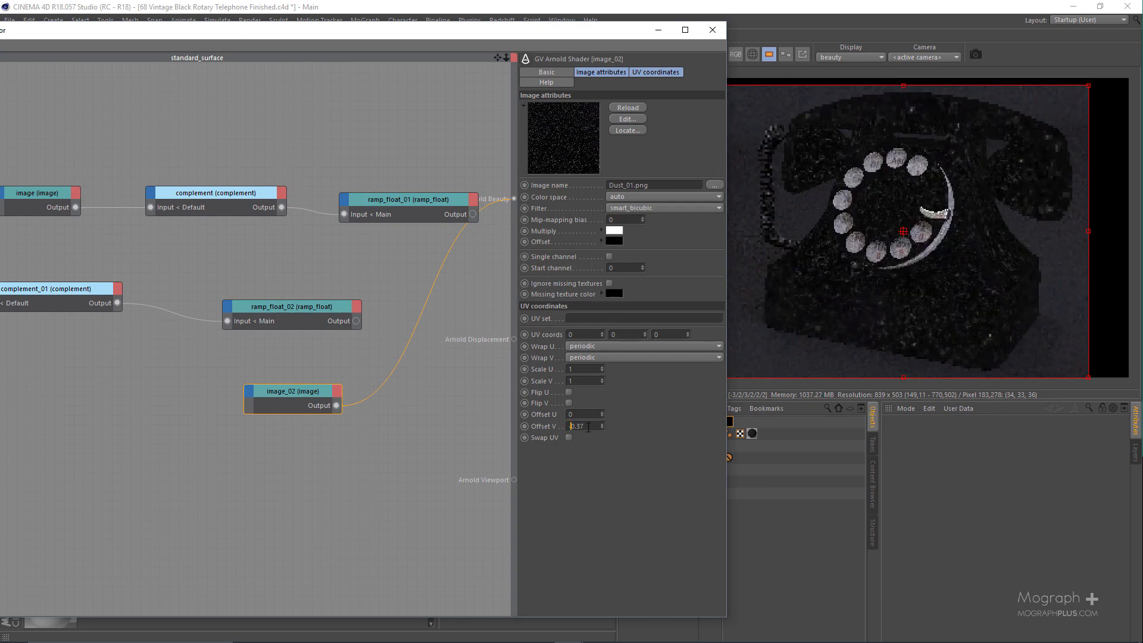
Set the dust image's Offset V to -0.46 and inspect the dust closer in the render
double_click(588, 426)
text(-0.46)
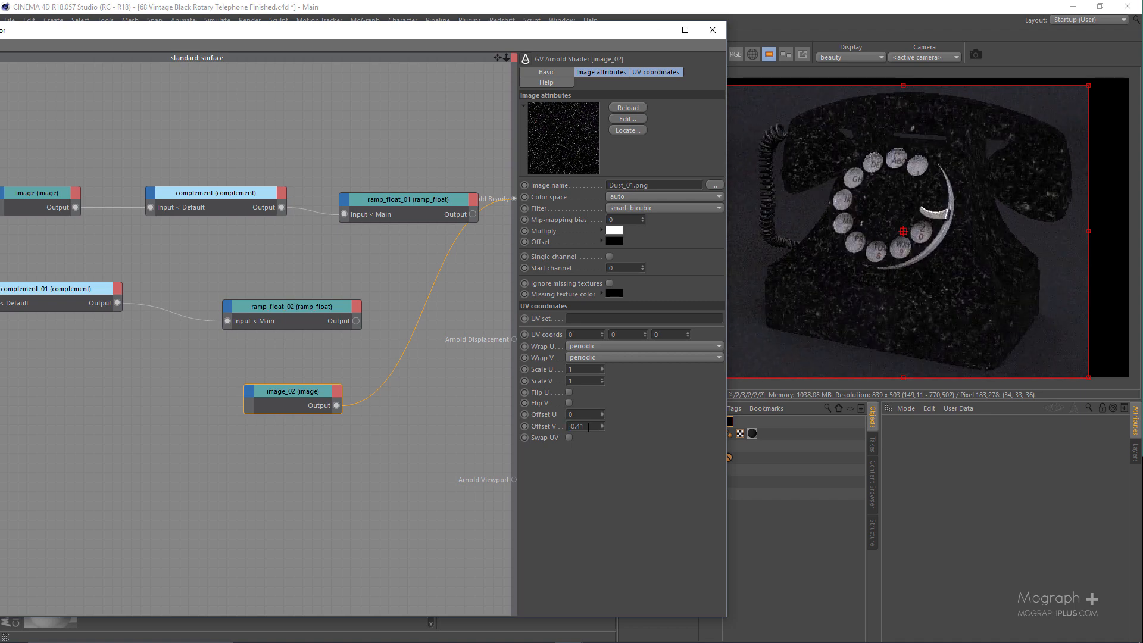
key(Return)
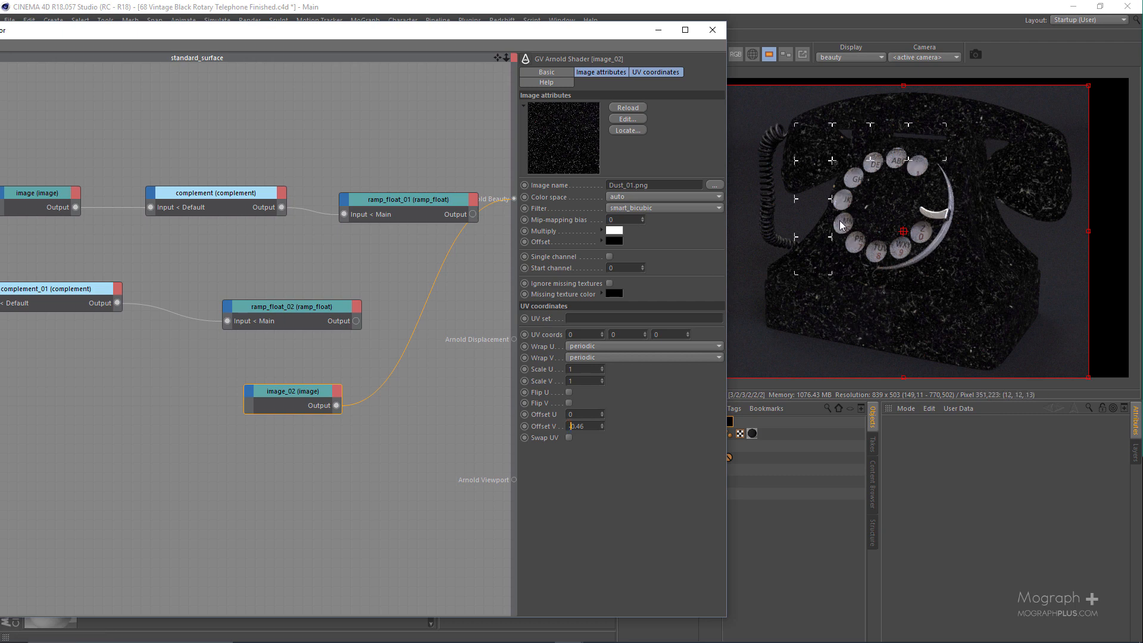
scroll(844, 317, up, 2)
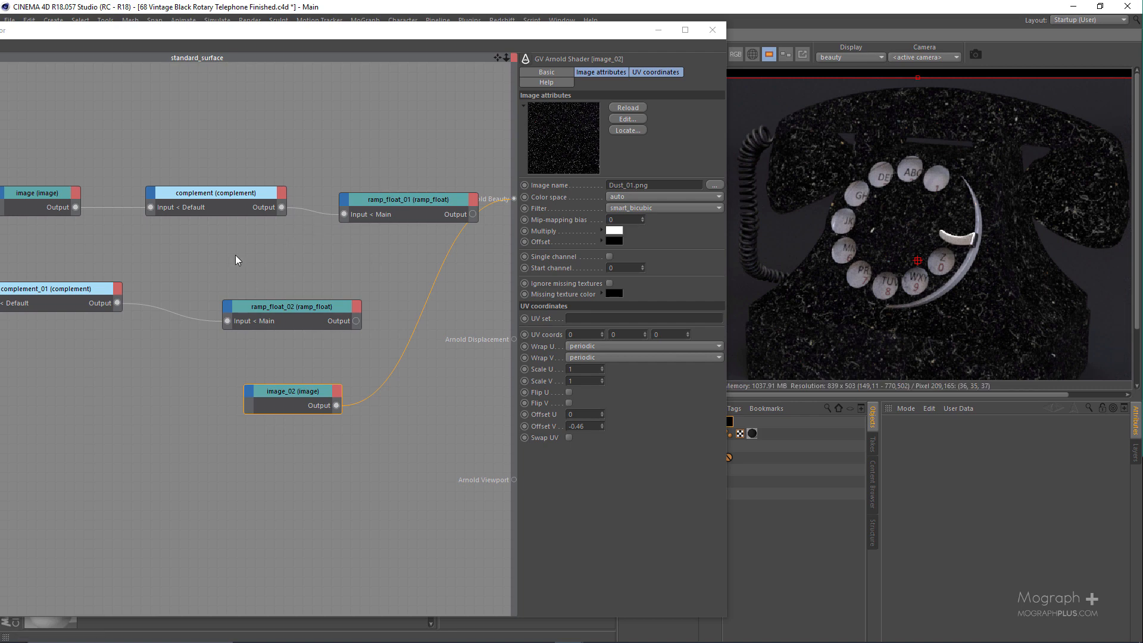
Shift the first ramp_float and complement nodes aside and add a layer_color node between the maps and the standard_surface
middle_drag(356, 302, 179, 300)
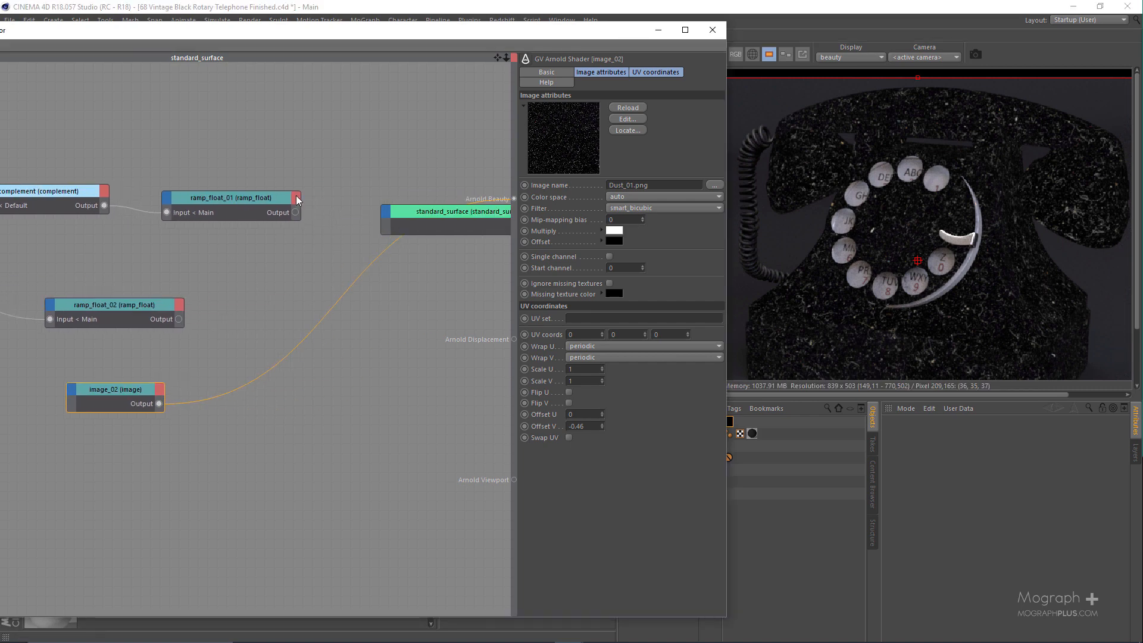
drag(248, 197, 194, 195)
drag(49, 192, 32, 192)
click(250, 276)
key(Tab)
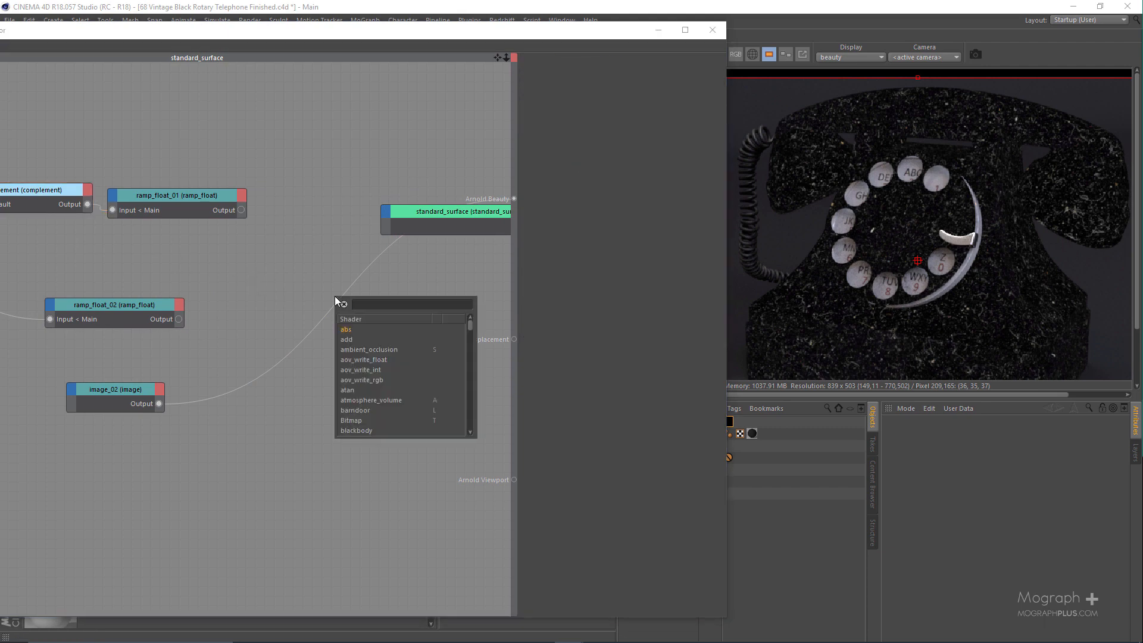
text(LAYER)
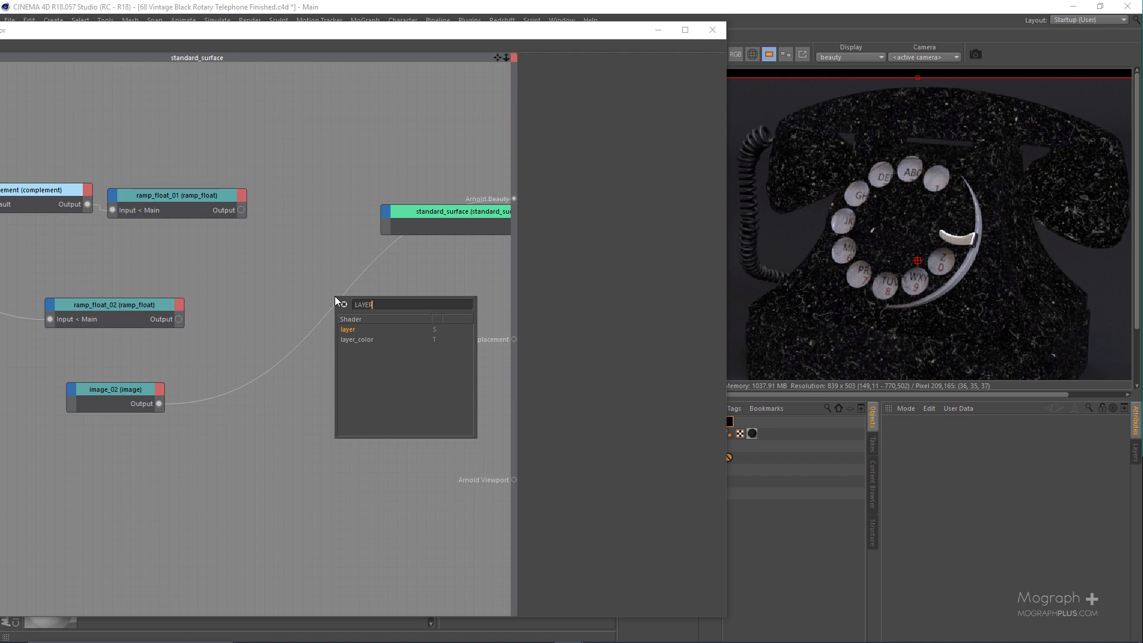
click(362, 340)
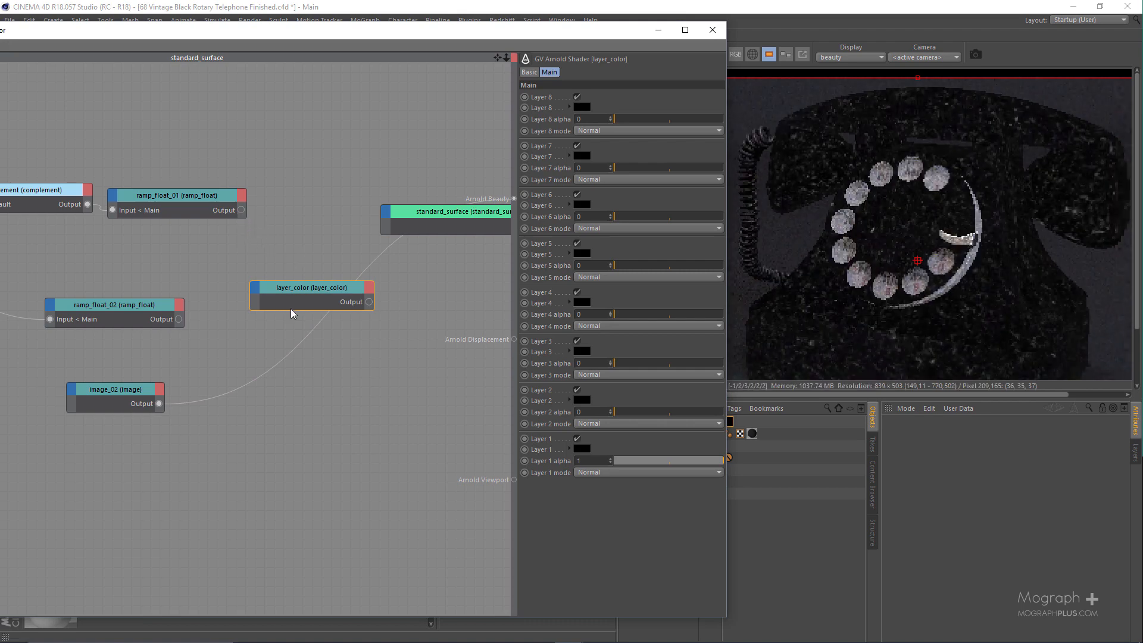
Connect ramp_float_01 to Layer 1 and ramp_float_02 to Layer 2 of the layer_color node
click(258, 290)
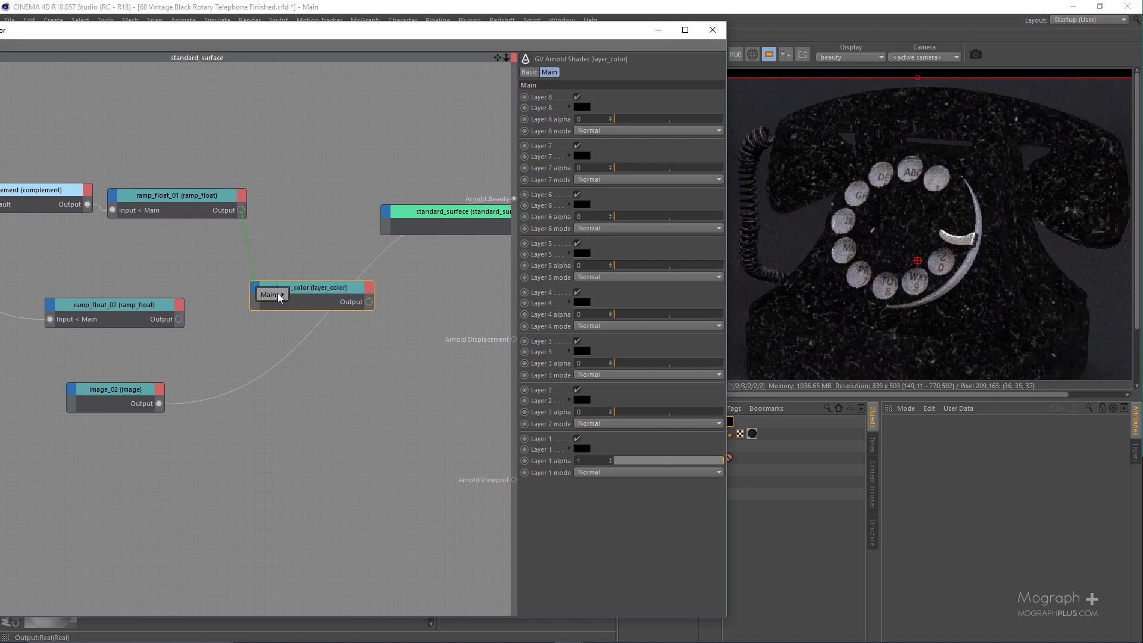
mouse_move(269, 294)
click(307, 455)
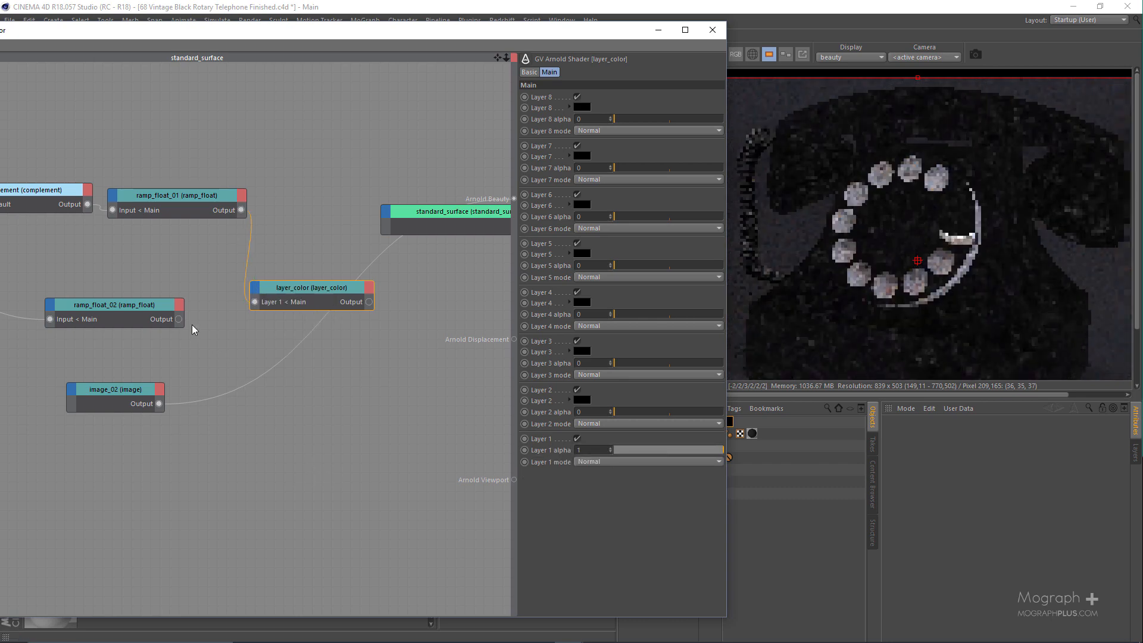
drag(180, 319, 257, 291)
mouse_move(285, 299)
click(312, 427)
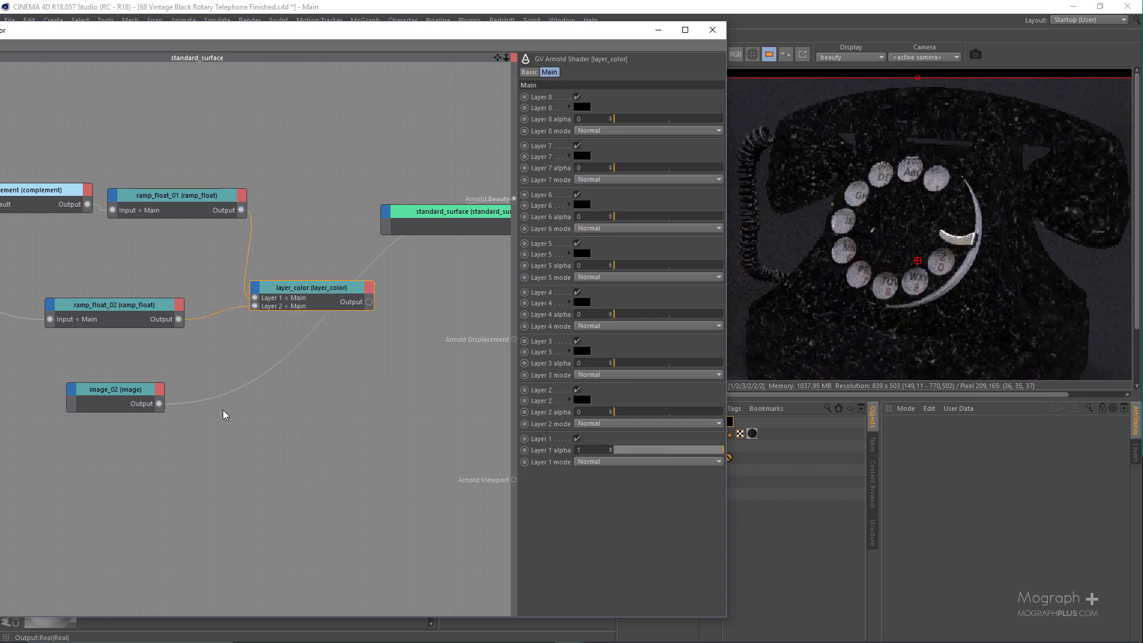
Disconnect the dust image from Arnold Beauty and feed it into Layer 3 of the layer_color node
drag(159, 404, 253, 383)
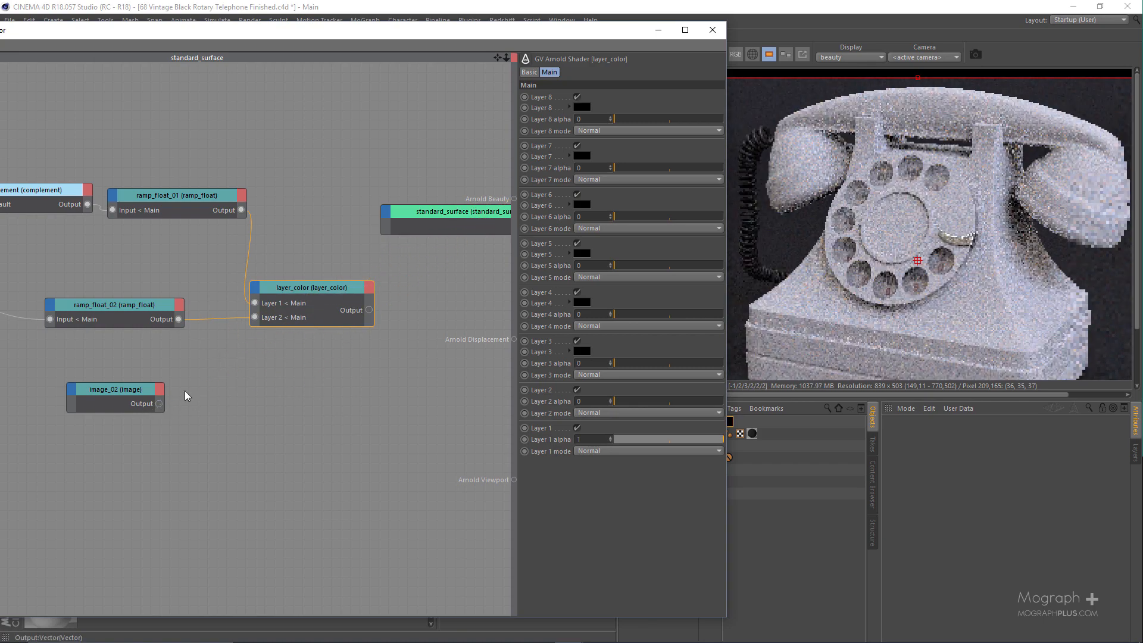
drag(159, 404, 257, 297)
mouse_move(277, 297)
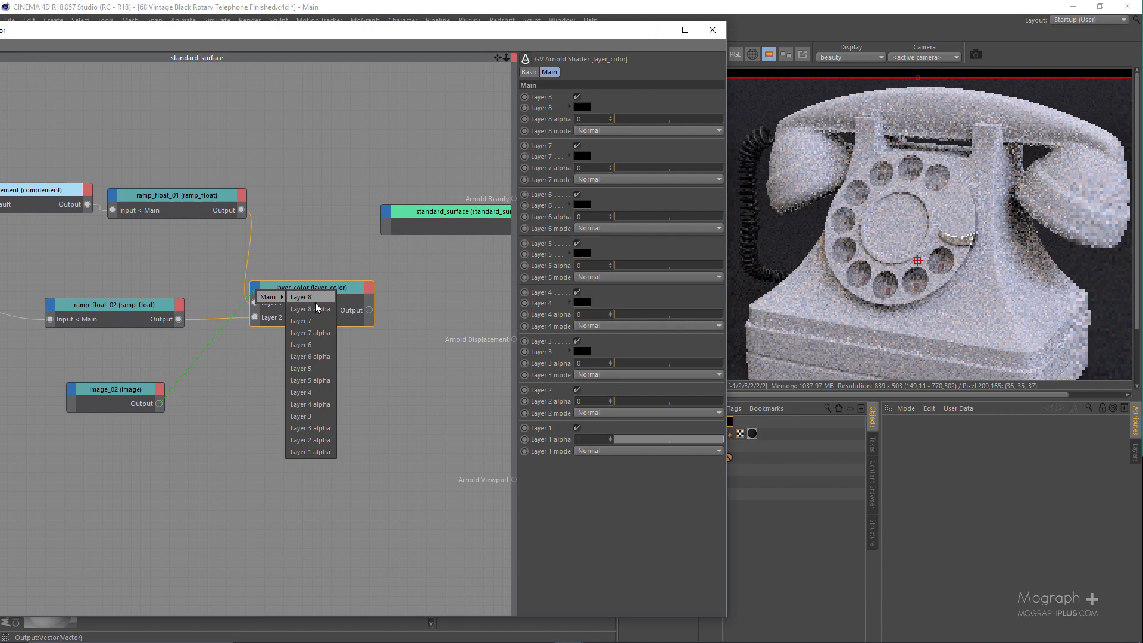
click(316, 416)
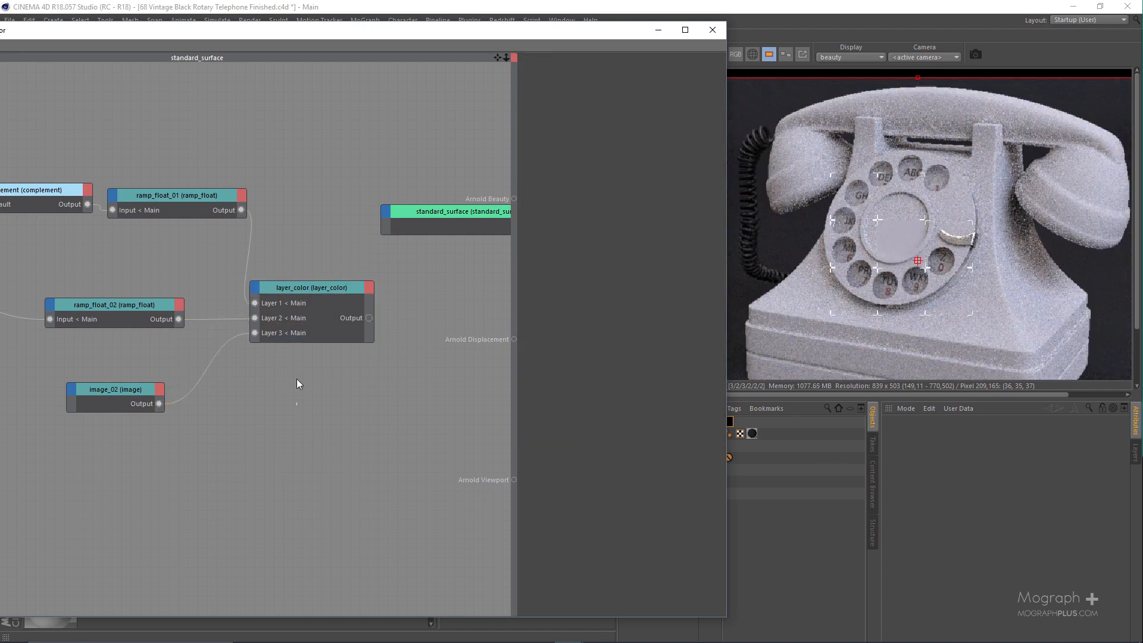
Route layer_color to Arnold Beauty for preview and set its Layer 2 and Layer 3 alpha to 1
right_click(310, 246)
click(310, 254)
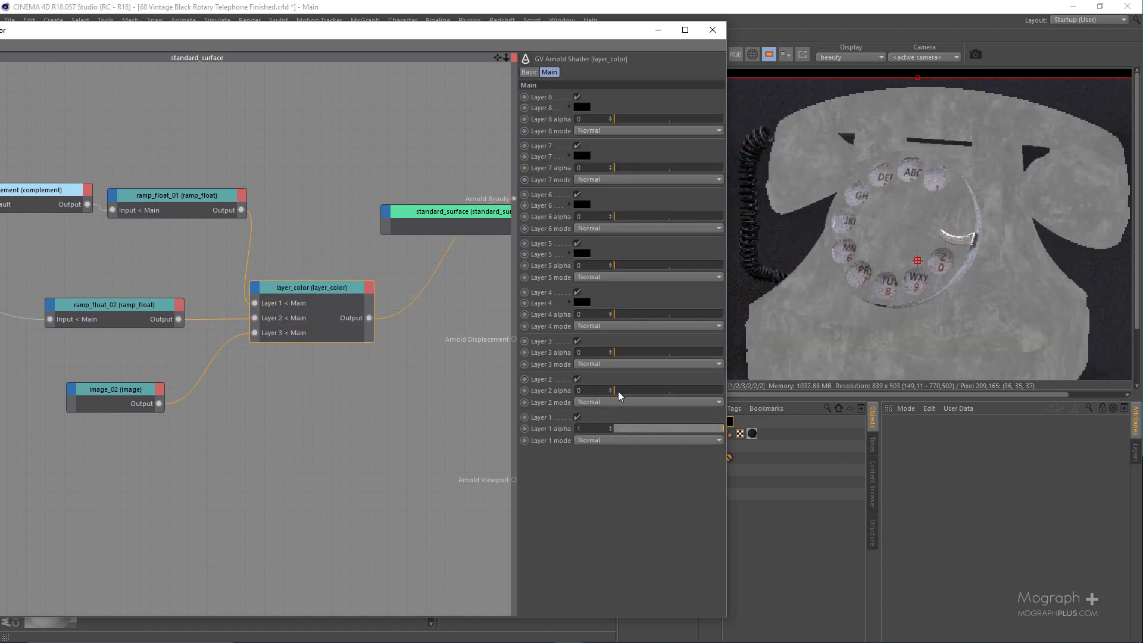
drag(619, 396, 727, 393)
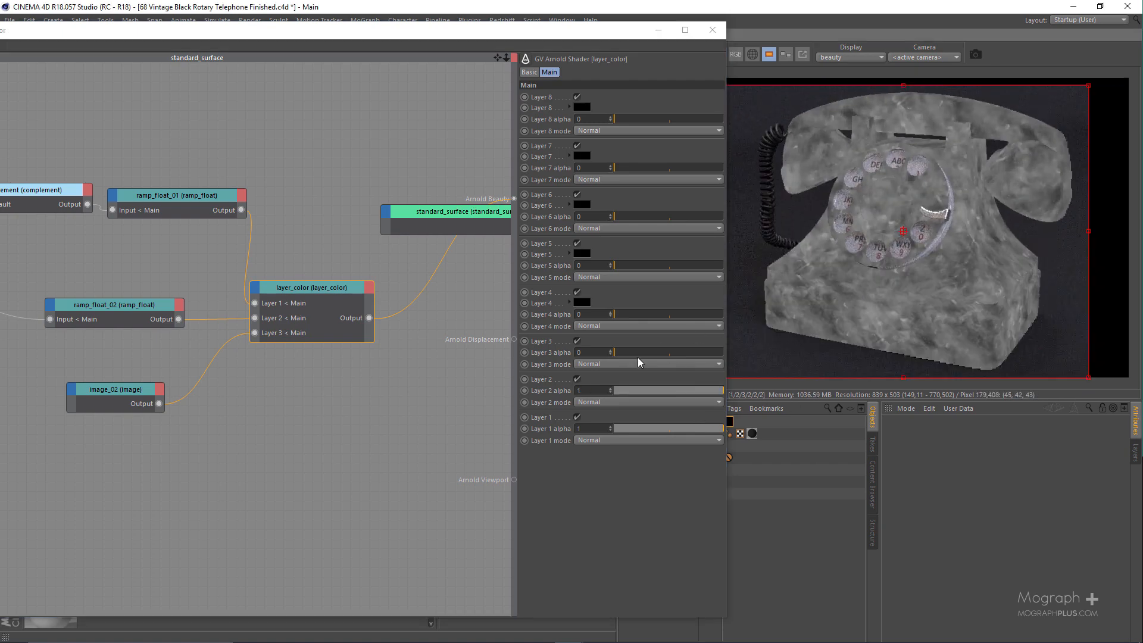
drag(671, 353, 749, 357)
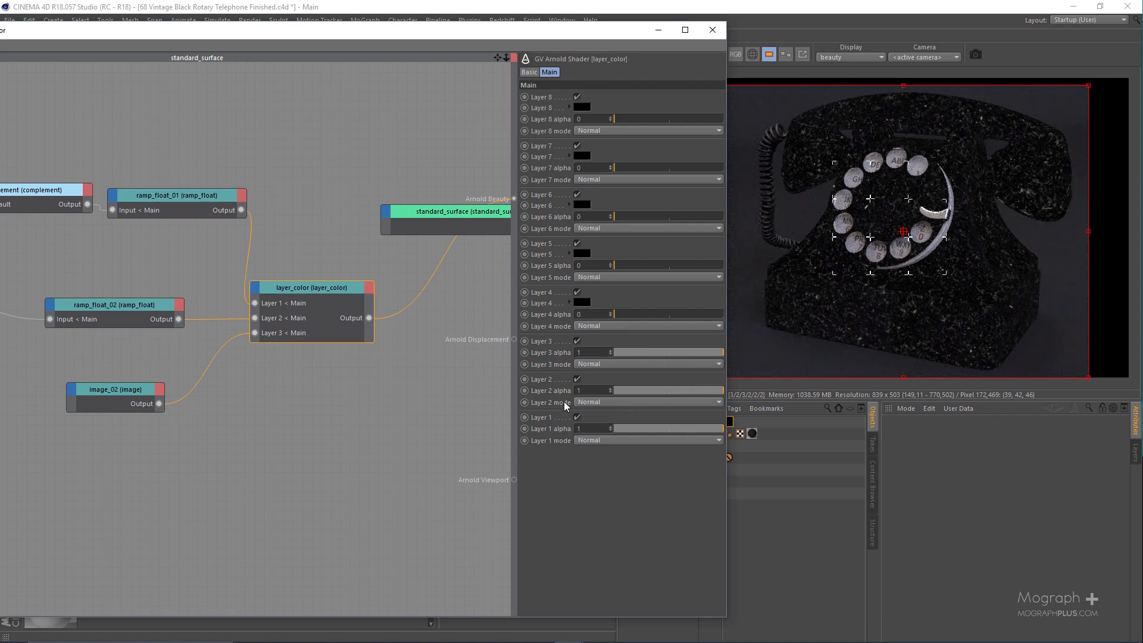
Set the blend mode of both Layer 2 and Layer 3 to Add
click(594, 399)
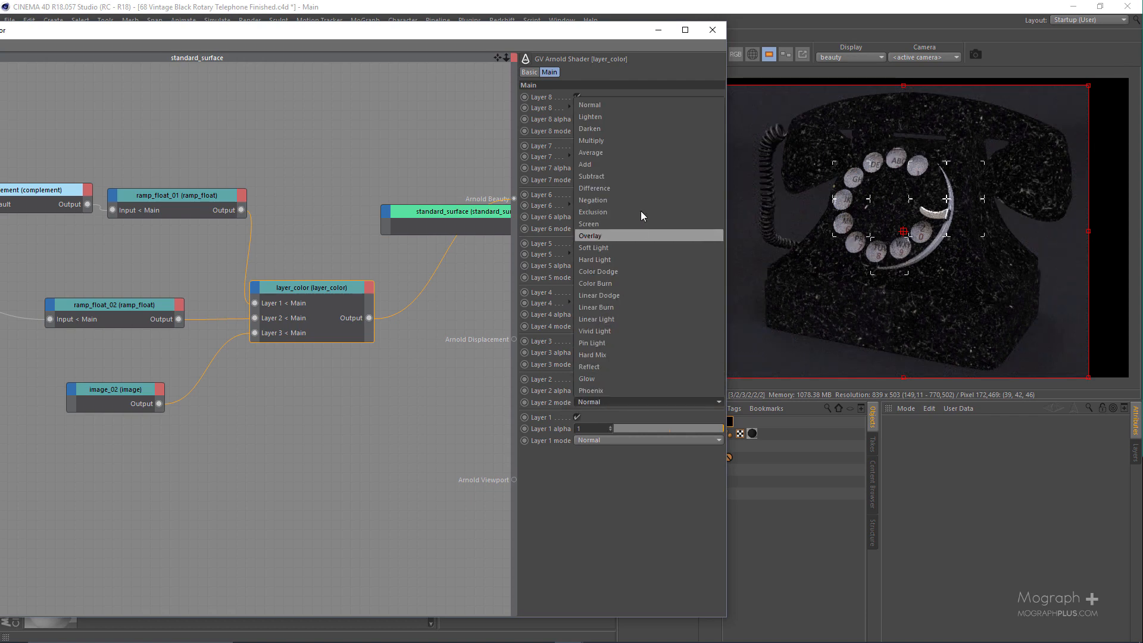
click(645, 162)
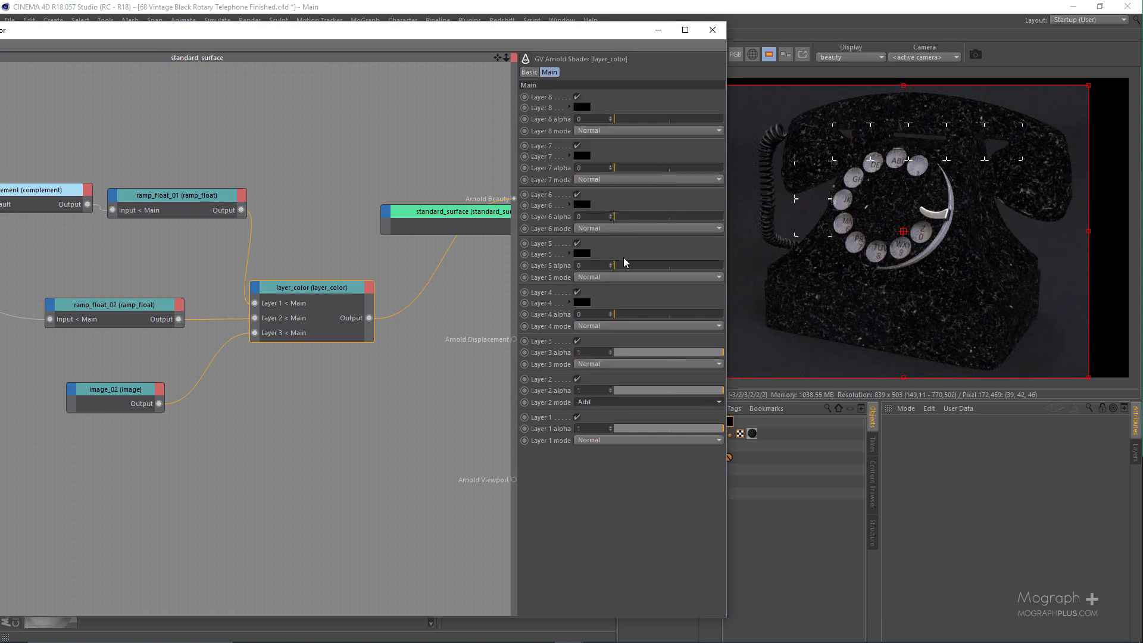
click(609, 364)
click(615, 127)
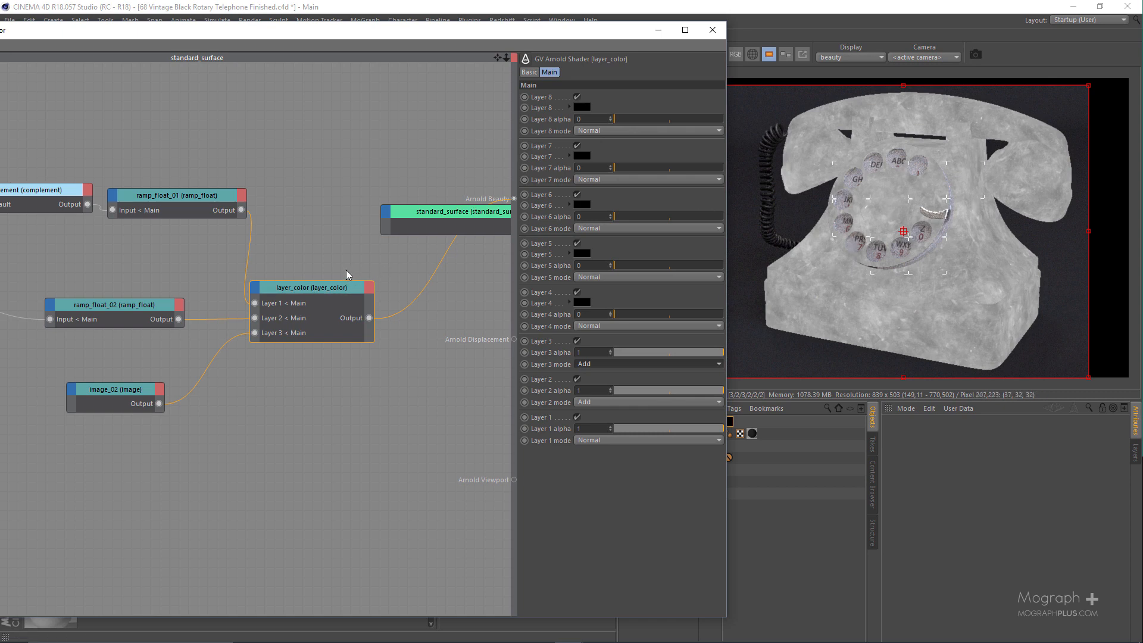
Connect layer_color to the standard_surface's Specular Roughness and route the standard_surface back to Arnold Beauty
middle_drag(361, 253, 158, 247)
drag(332, 230, 470, 317)
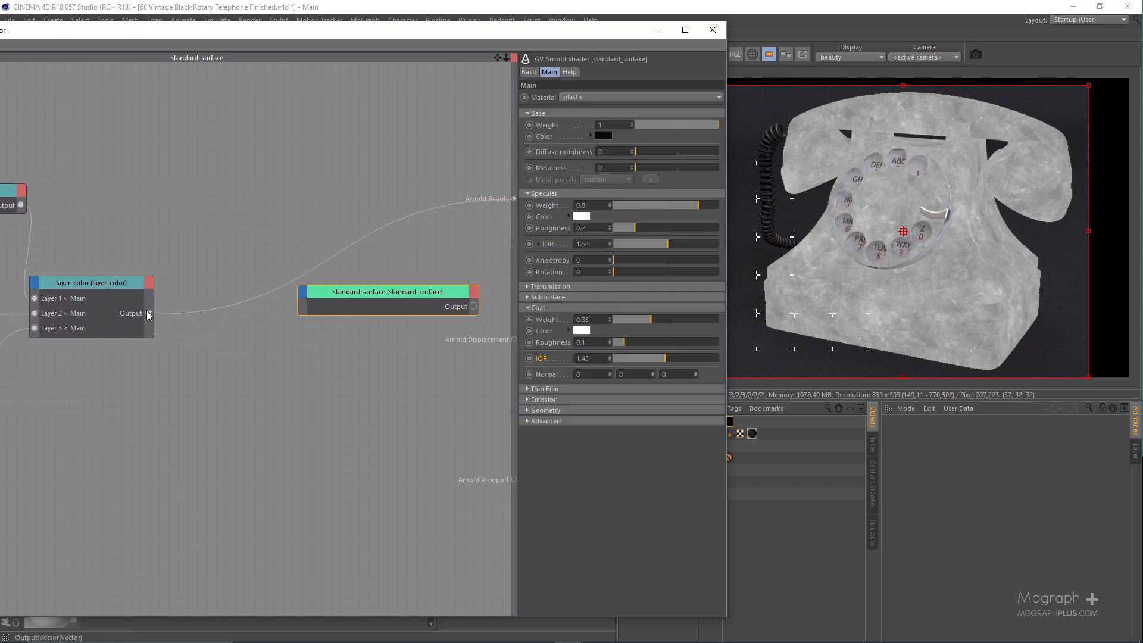
drag(148, 313, 414, 338)
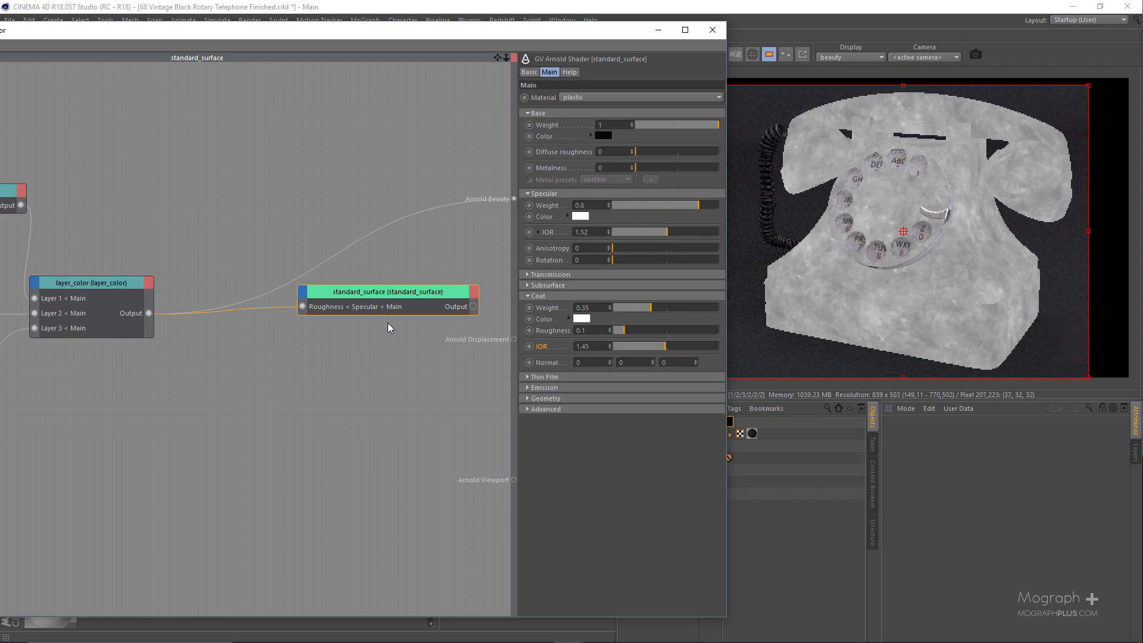
key(alt+w)
key(r)
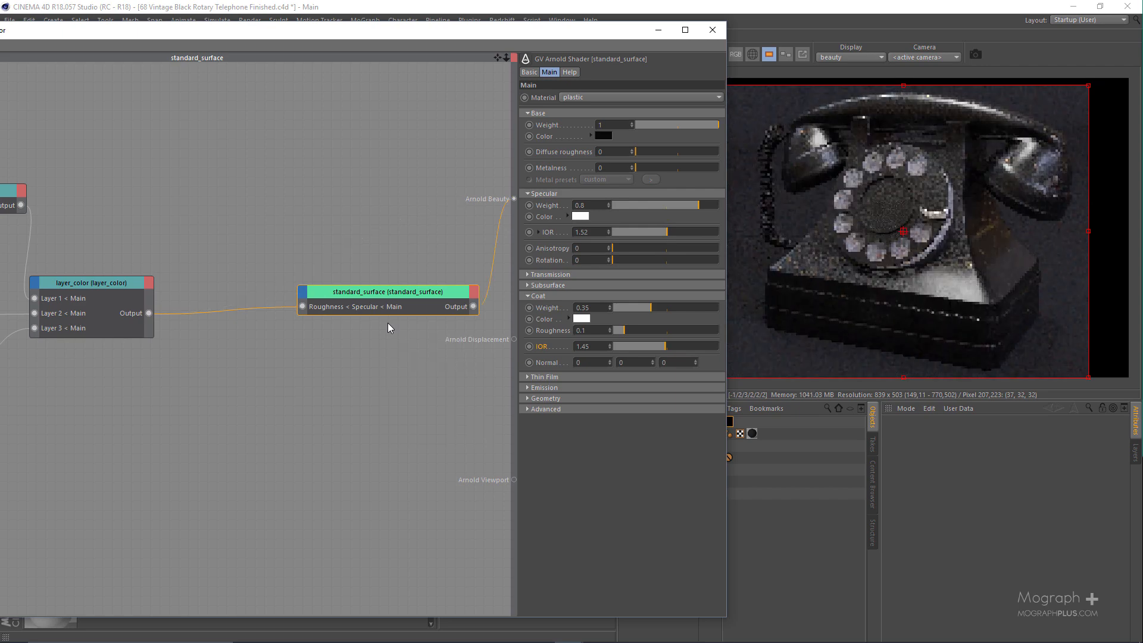
Set the render view's scale to 100% and enlarge its area to show the whole telephone
drag(508, 28, 344, 40)
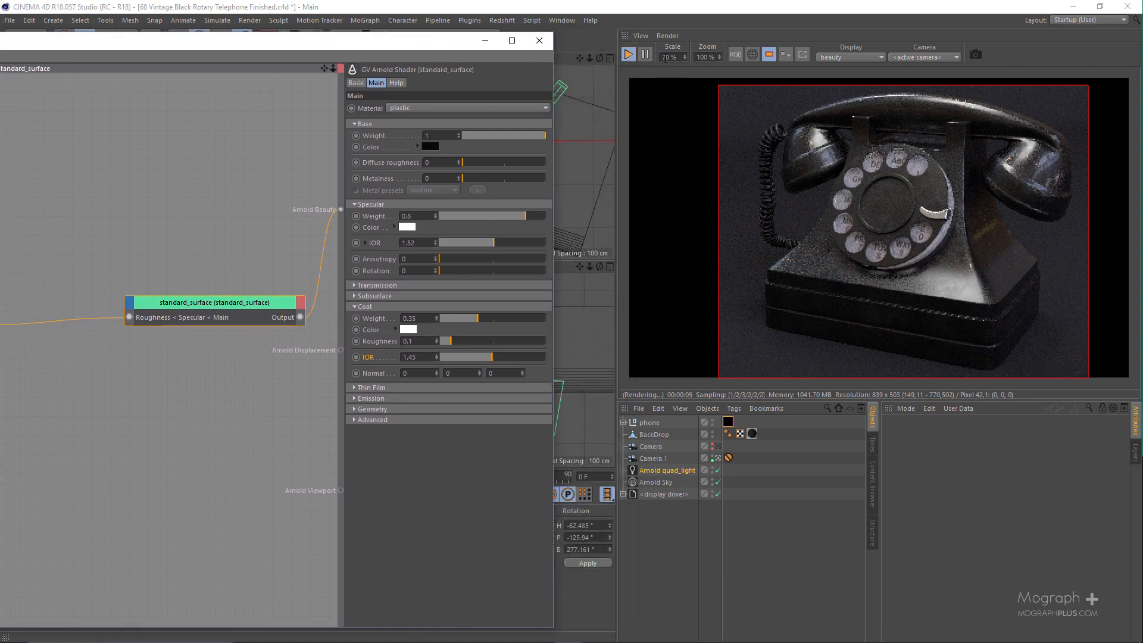
double_click(667, 58)
text(100)
key(Return)
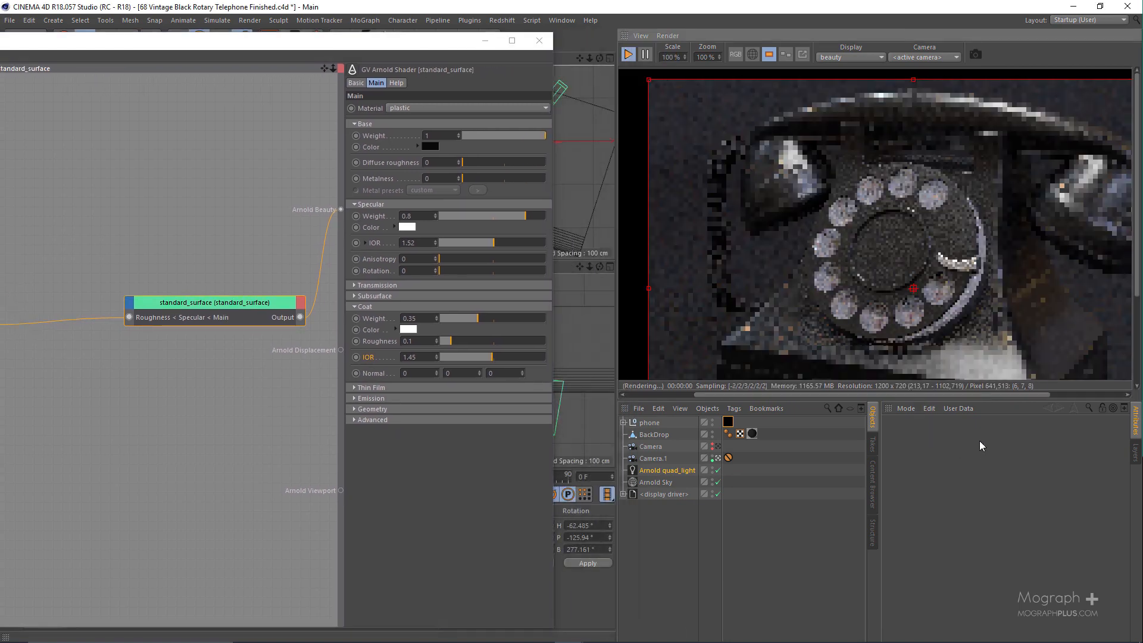
drag(951, 401, 976, 515)
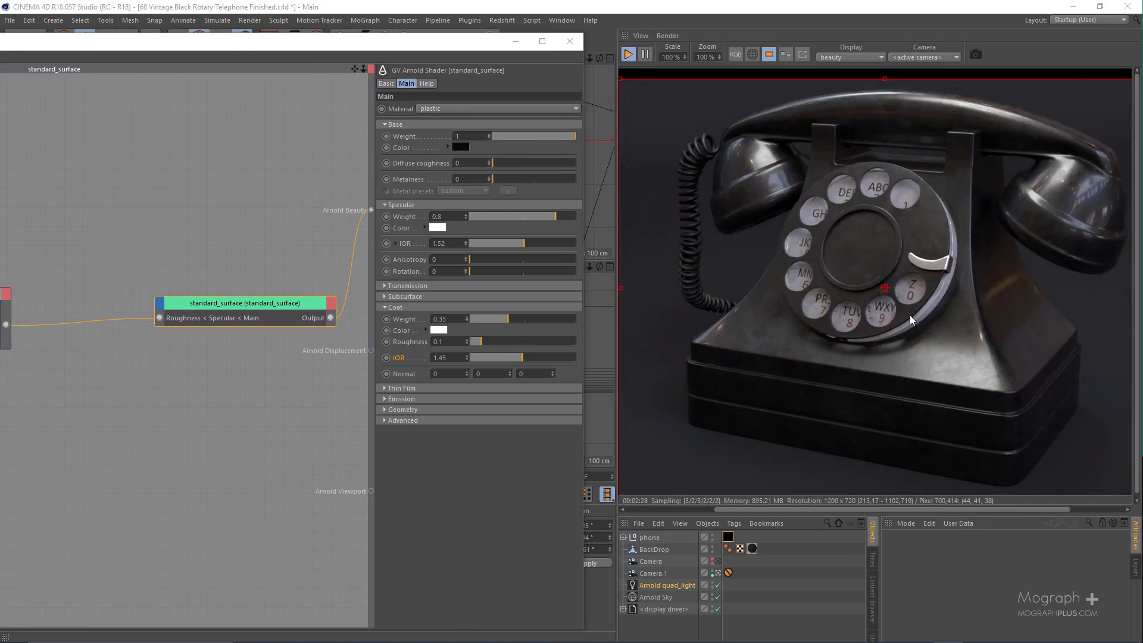
Inspect the specular pass of the telephone render and return the display to beauty
click(859, 58)
click(846, 118)
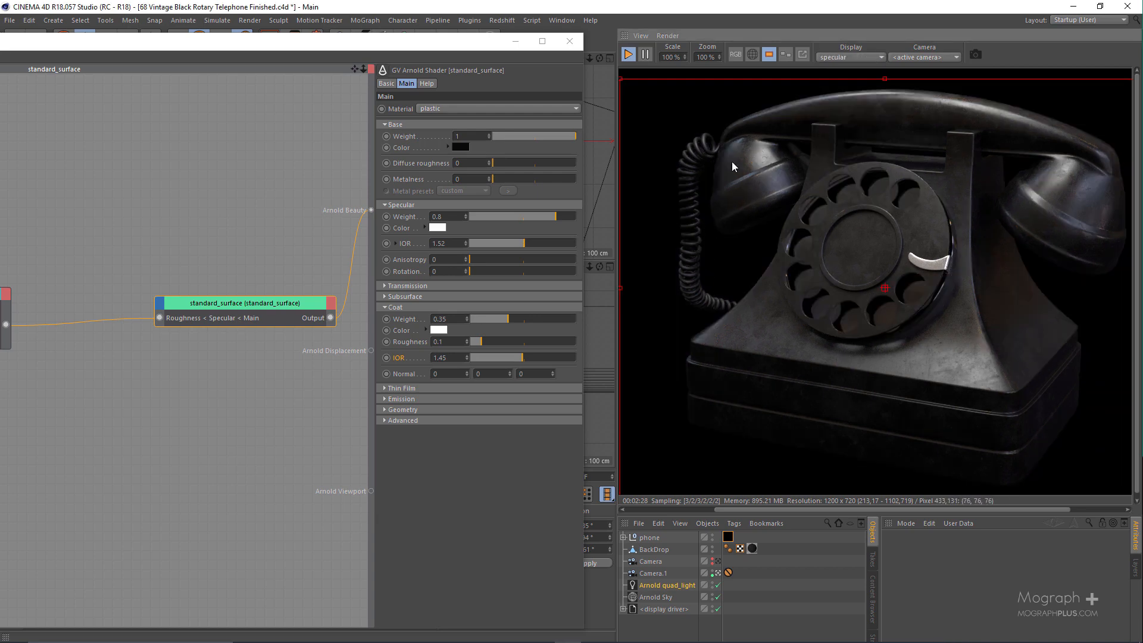
click(857, 57)
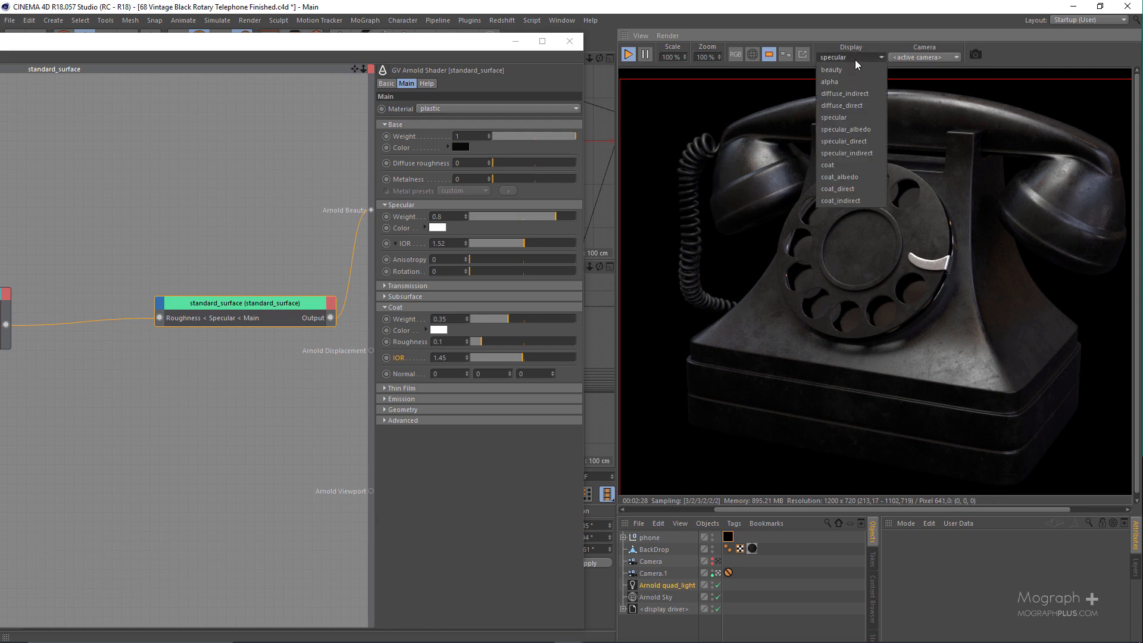
click(855, 70)
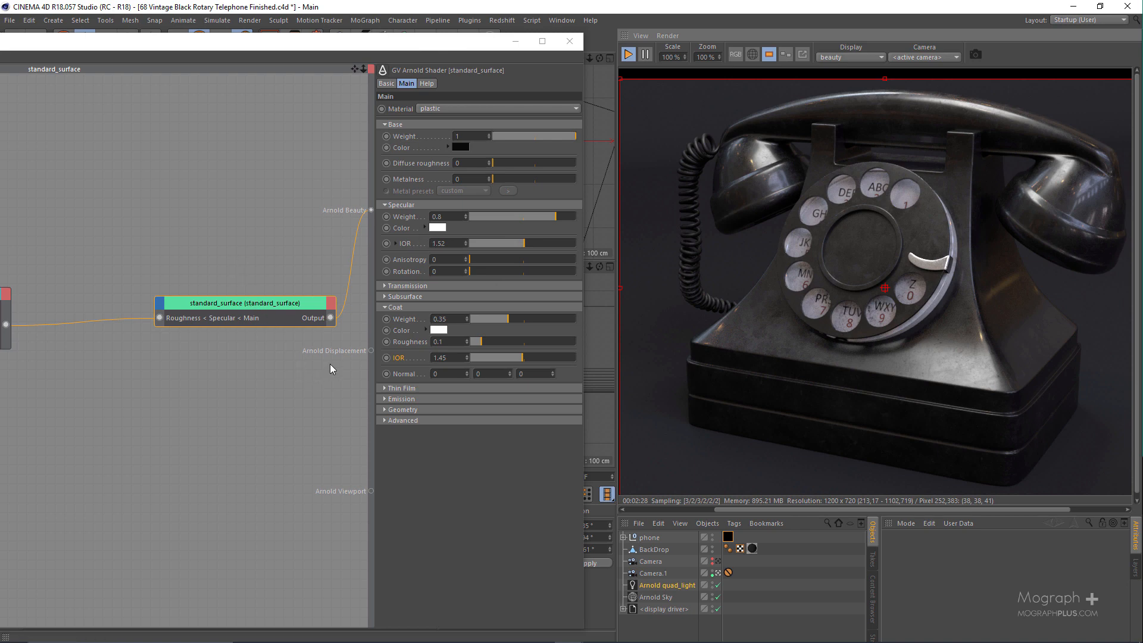
Review the layer_color settings, the available render passes and the active AOVs in the Arnold Renderer settings
drag(343, 48, 502, 53)
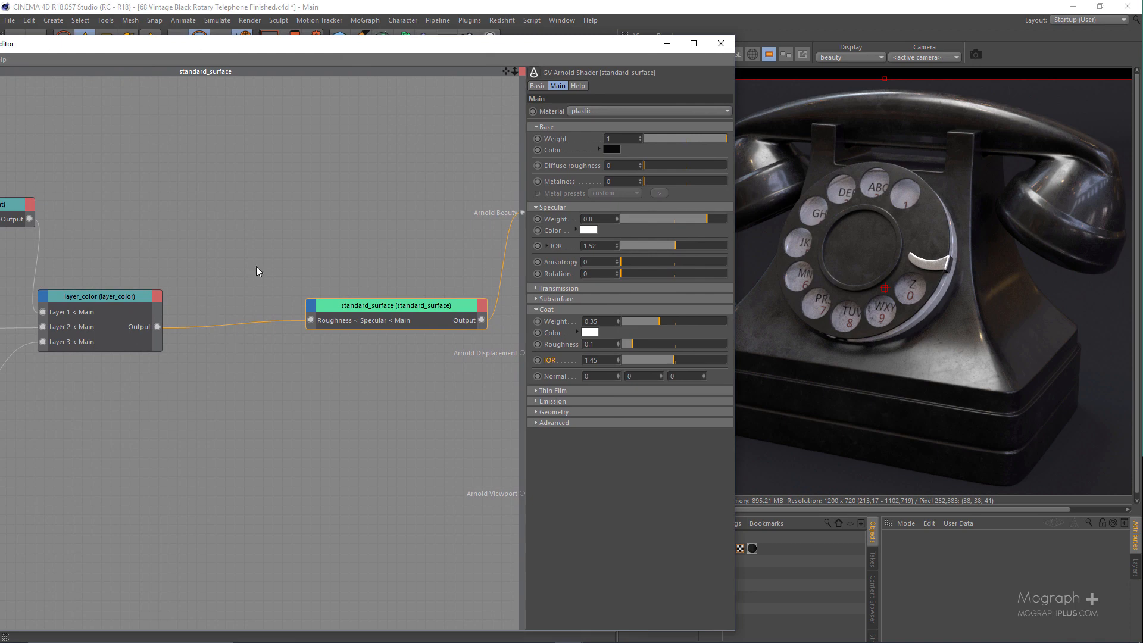
drag(171, 256, 78, 368)
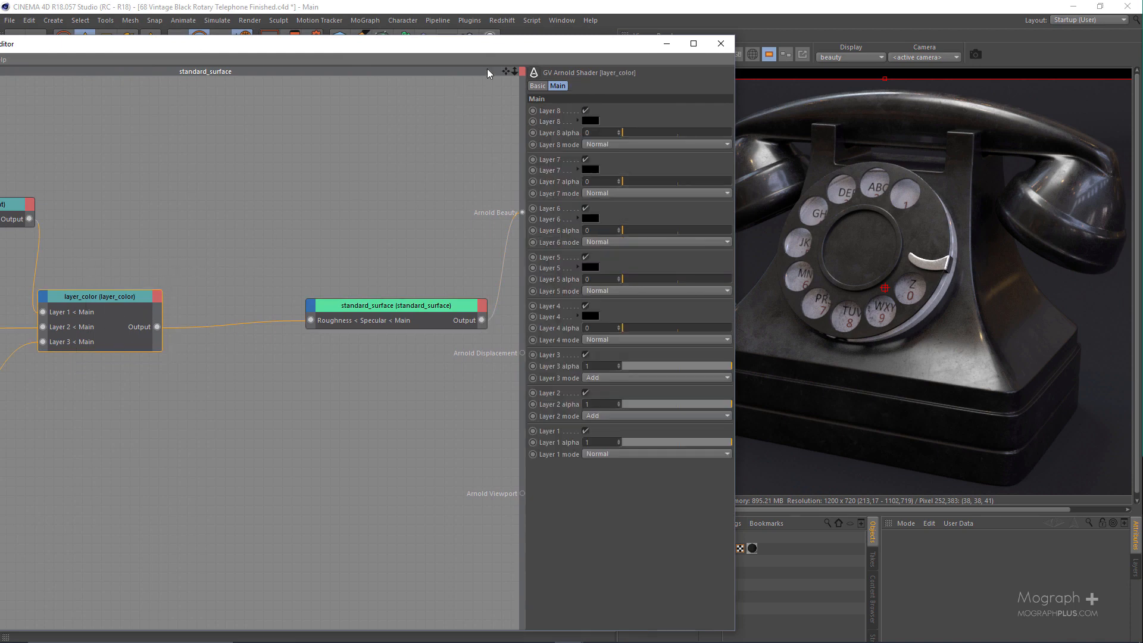
drag(492, 52, 254, 81)
click(850, 57)
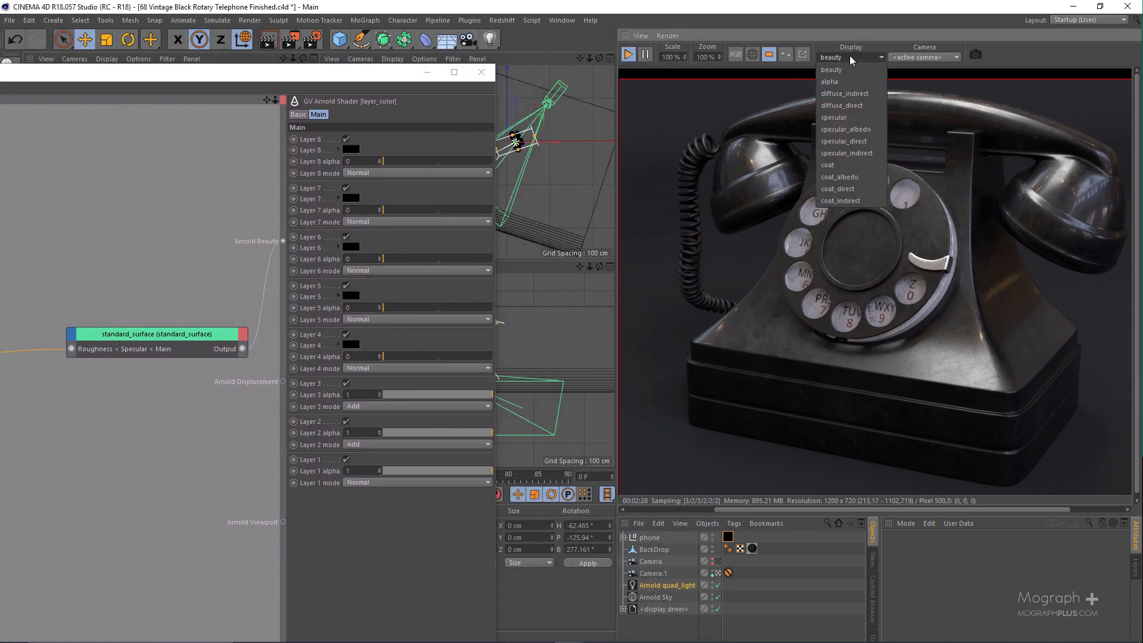
click(520, 3)
click(312, 39)
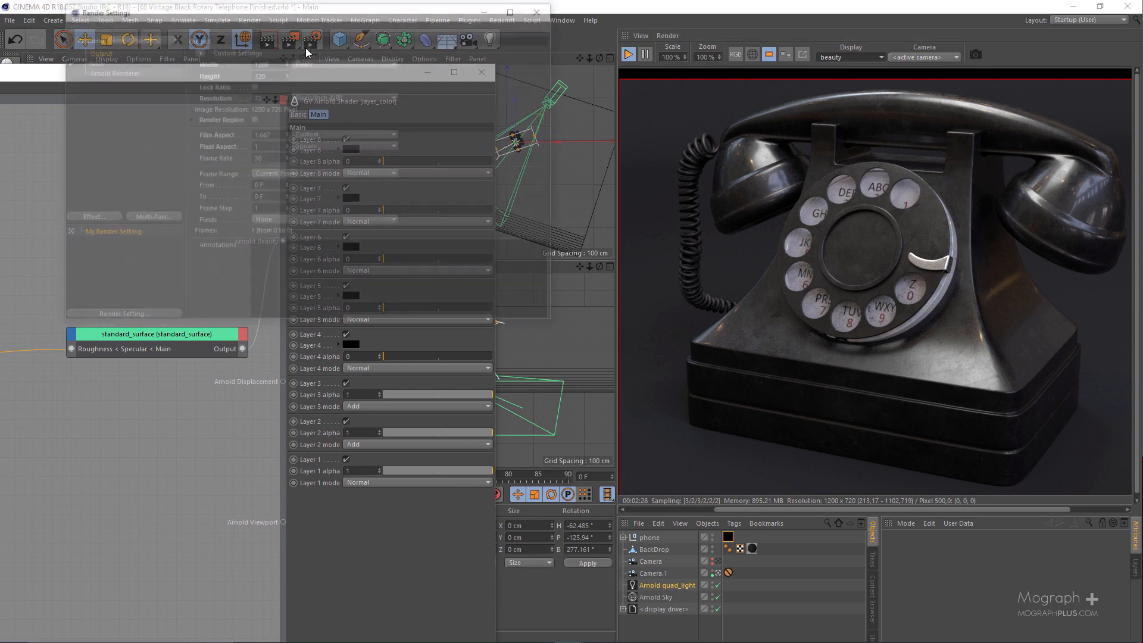
drag(270, 15, 379, 95)
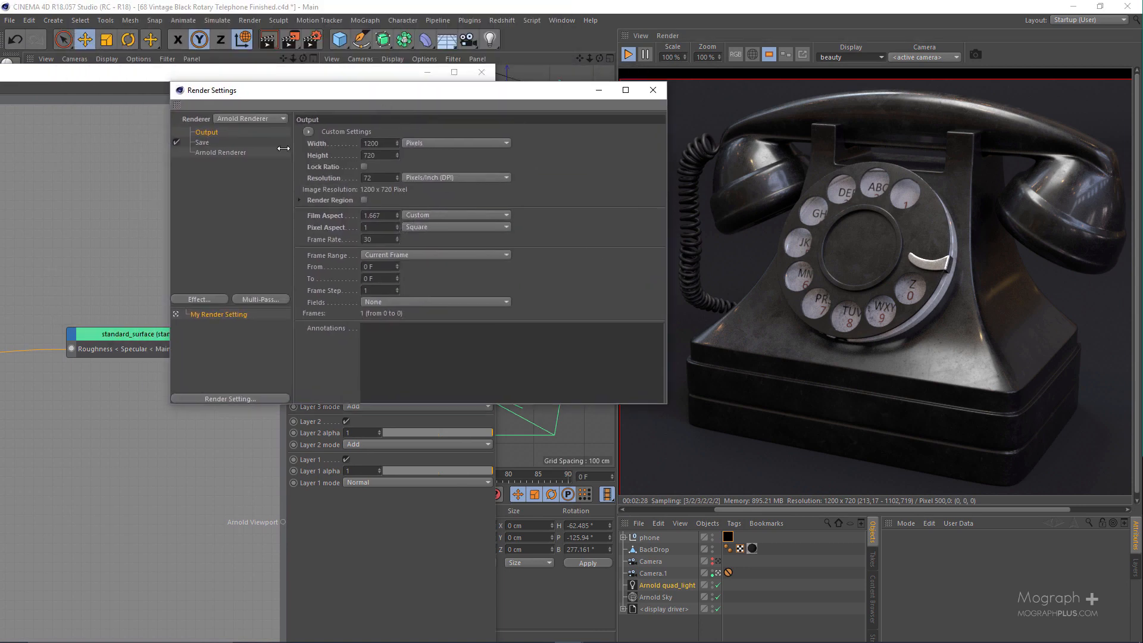
click(222, 153)
click(396, 133)
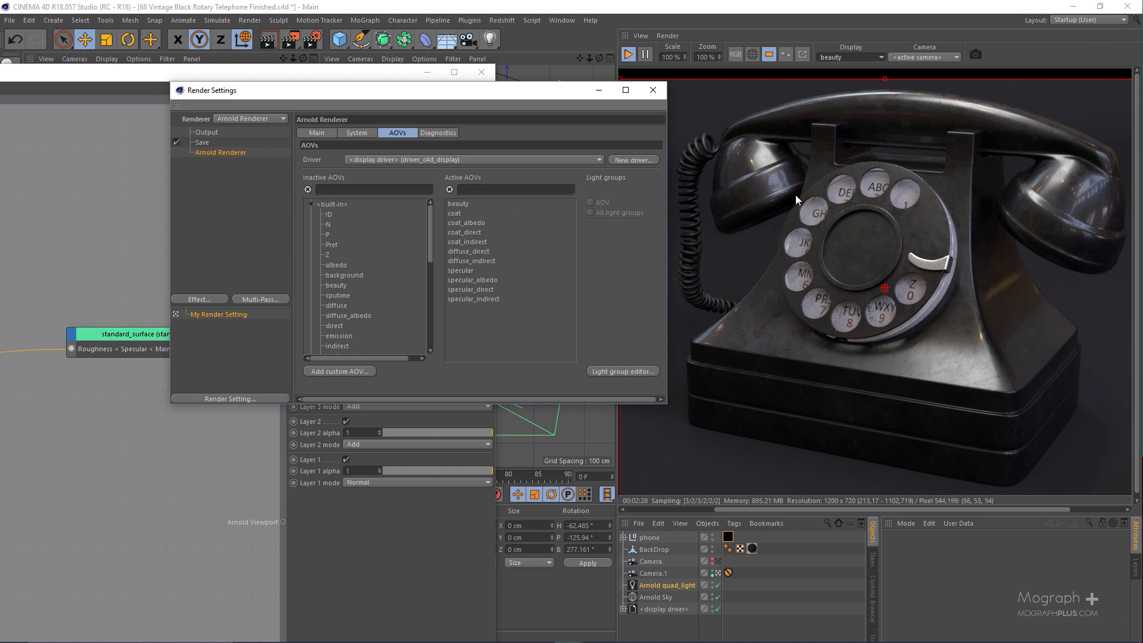
click(653, 90)
drag(285, 82, 536, 17)
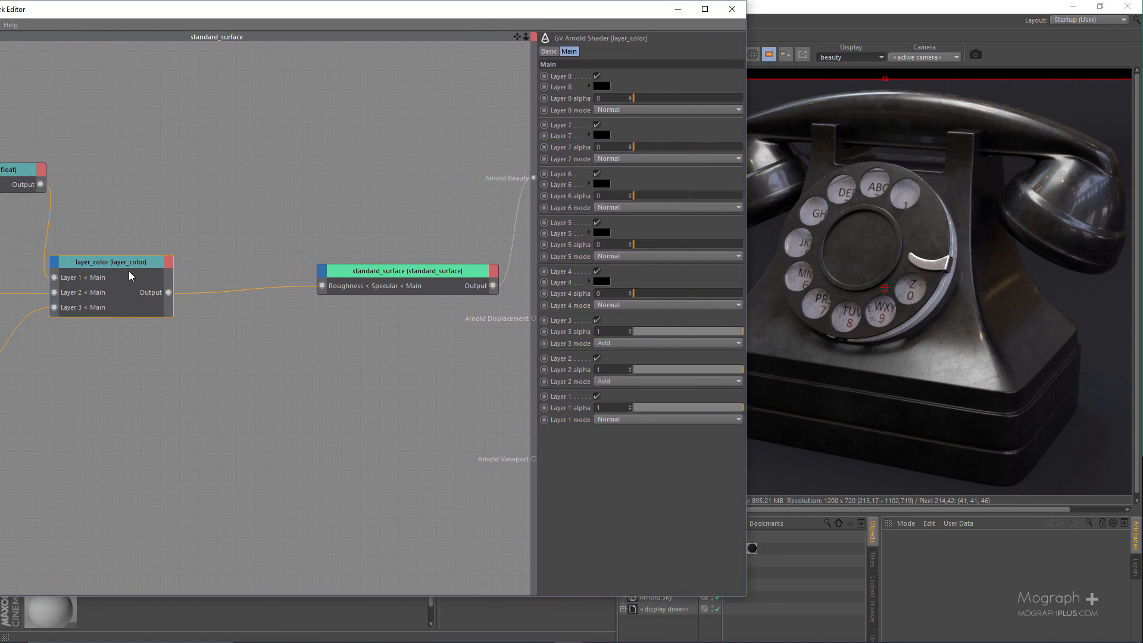
Route layer_color to Arnold Beauty and examine the combined wear and dust map on the telephone's body
drag(400, 216, 421, 324)
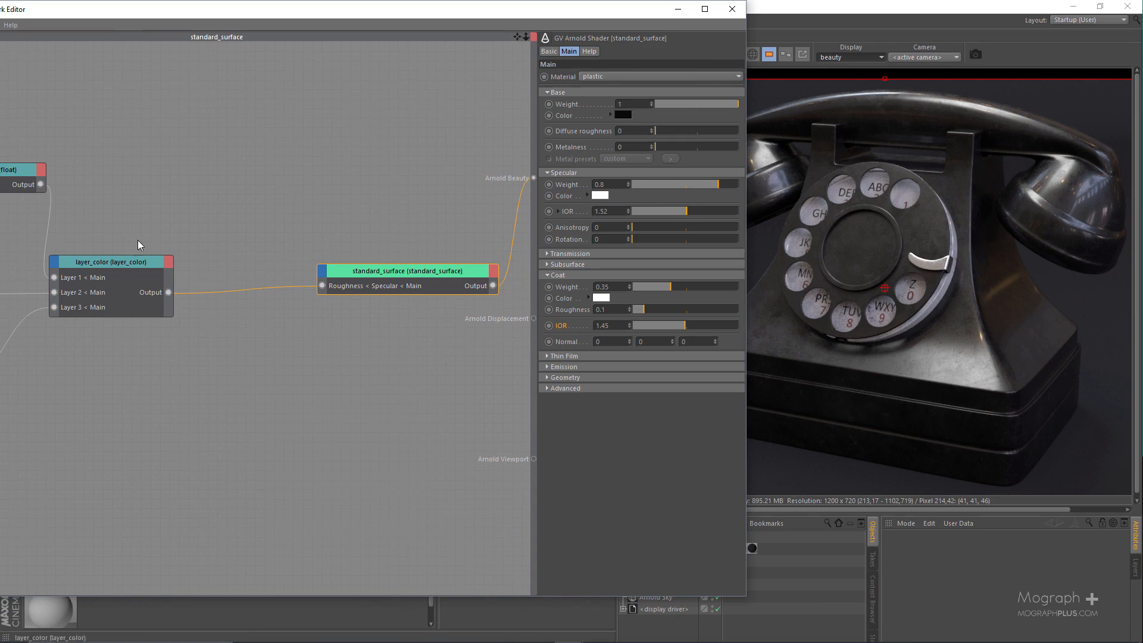
drag(164, 226, 136, 331)
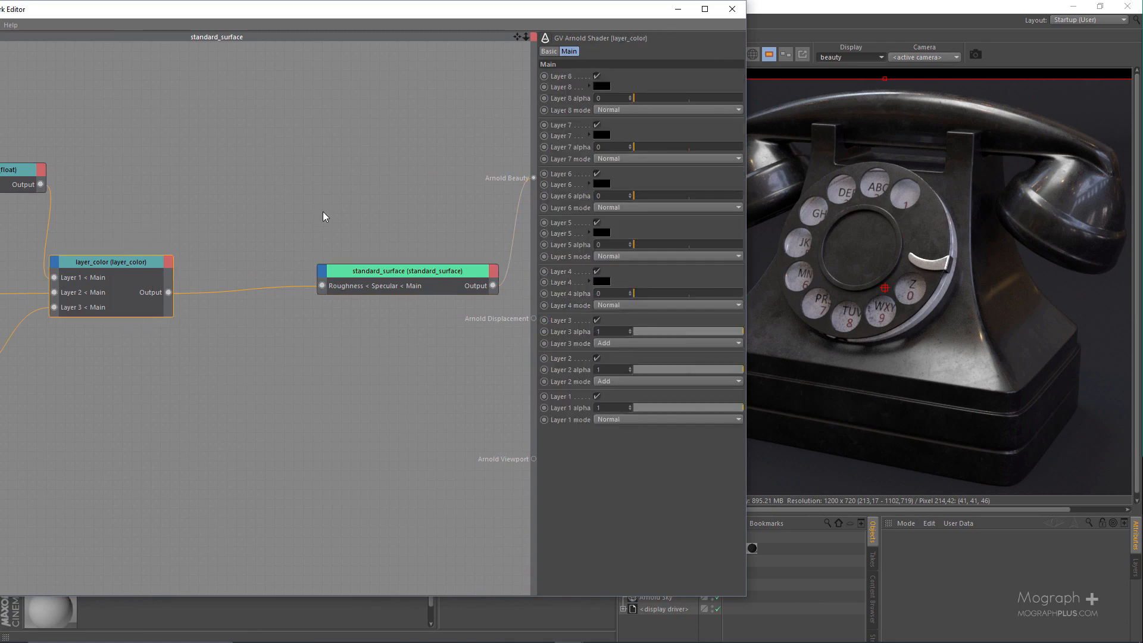
key(alt+w)
key(b)
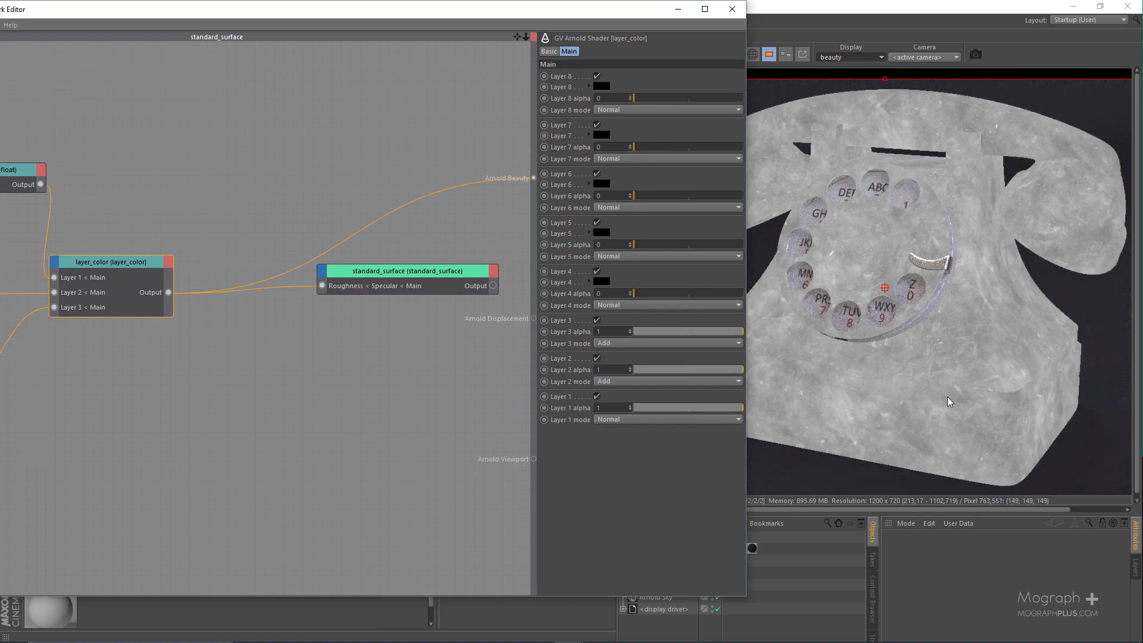
scroll(948, 397, up, 4)
middle_drag(868, 365, 904, 246)
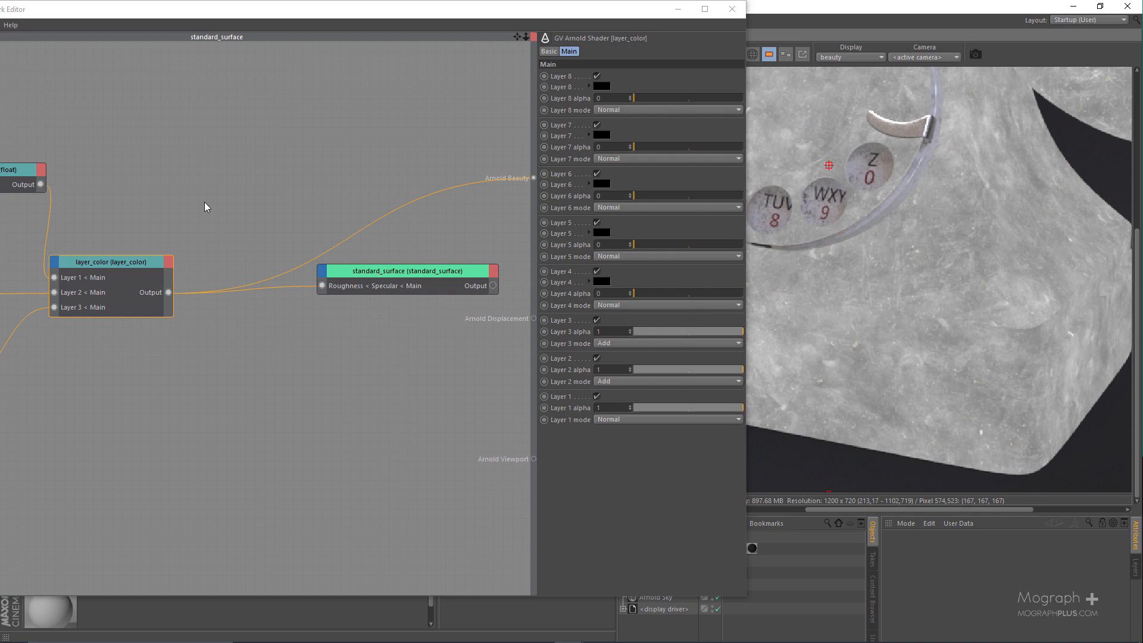
Add a ramp_float node and connect layer_color's output to its Input
click(248, 212)
key(Tab)
text(RAMP)
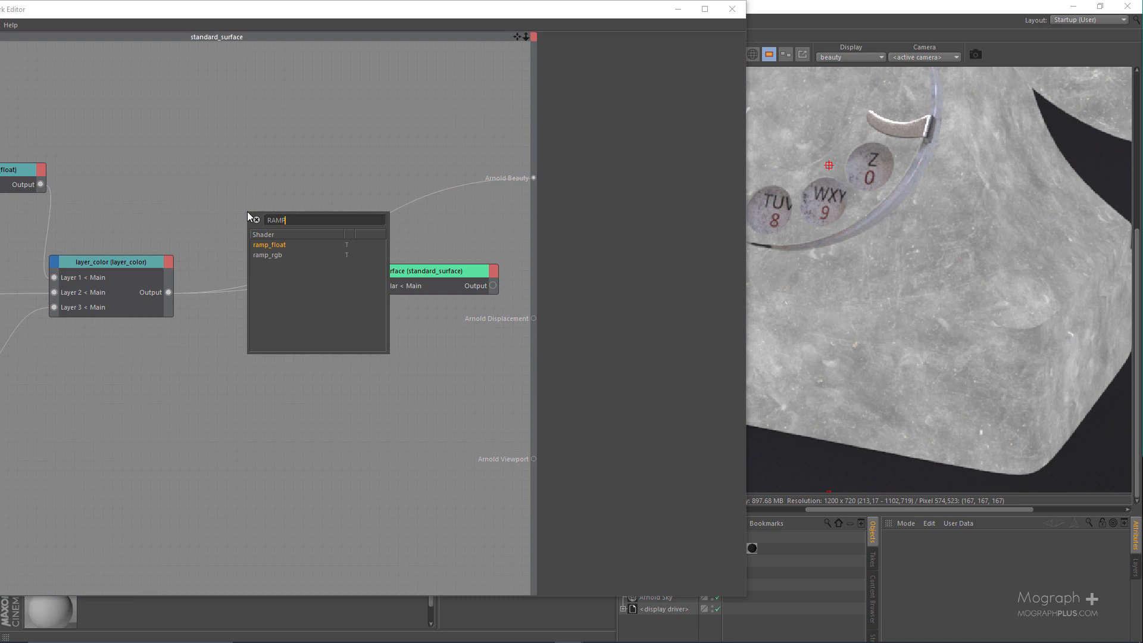
key(Return)
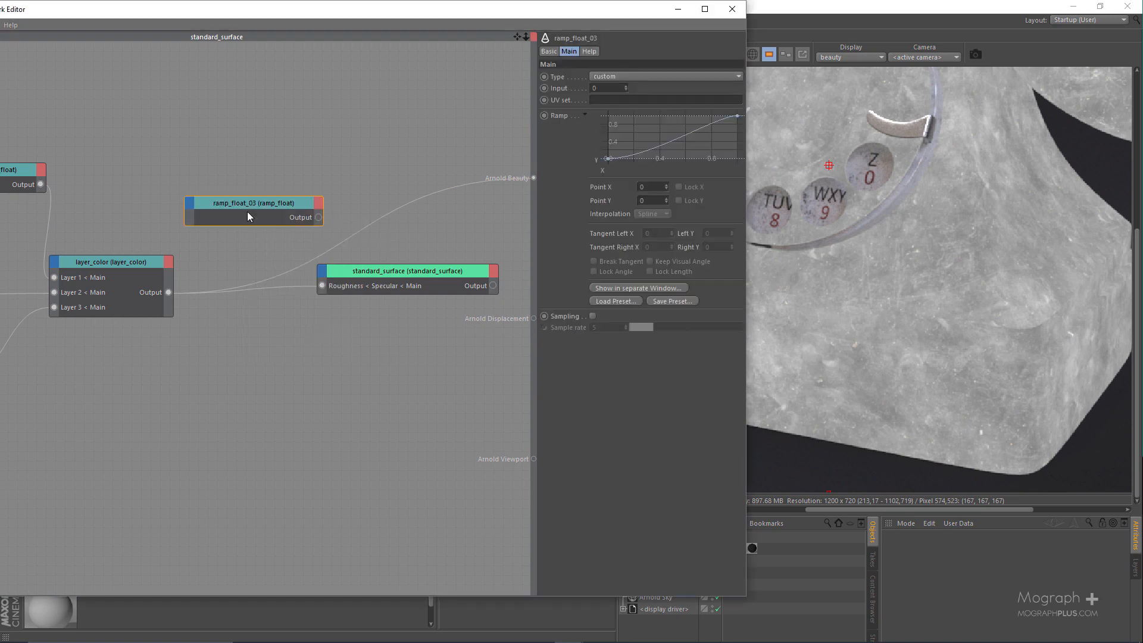
drag(169, 292, 188, 202)
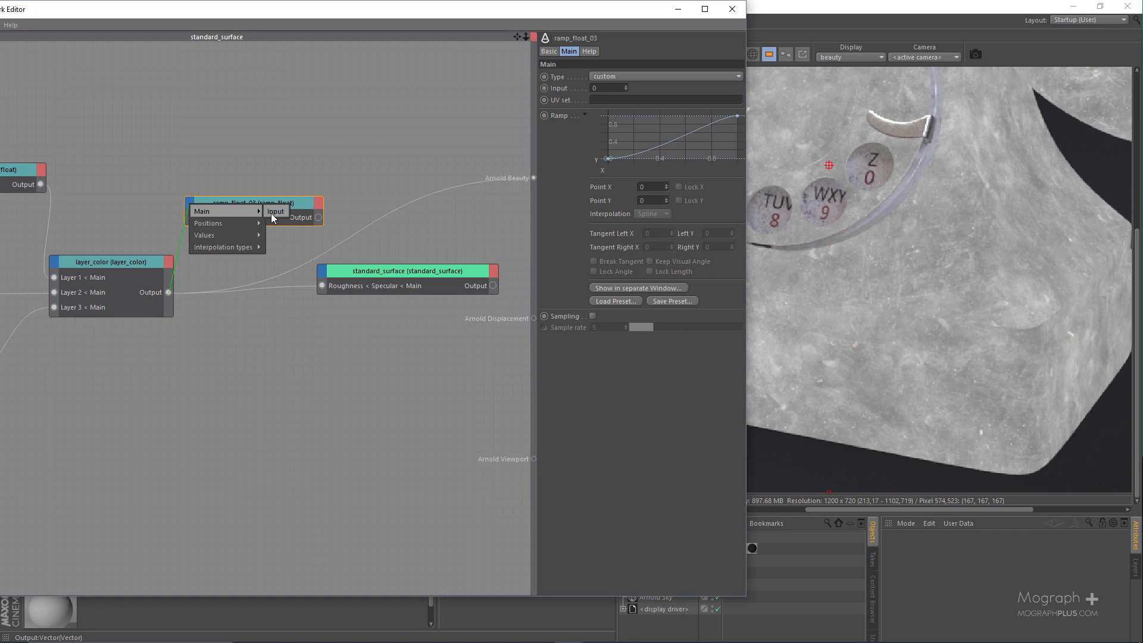
click(273, 214)
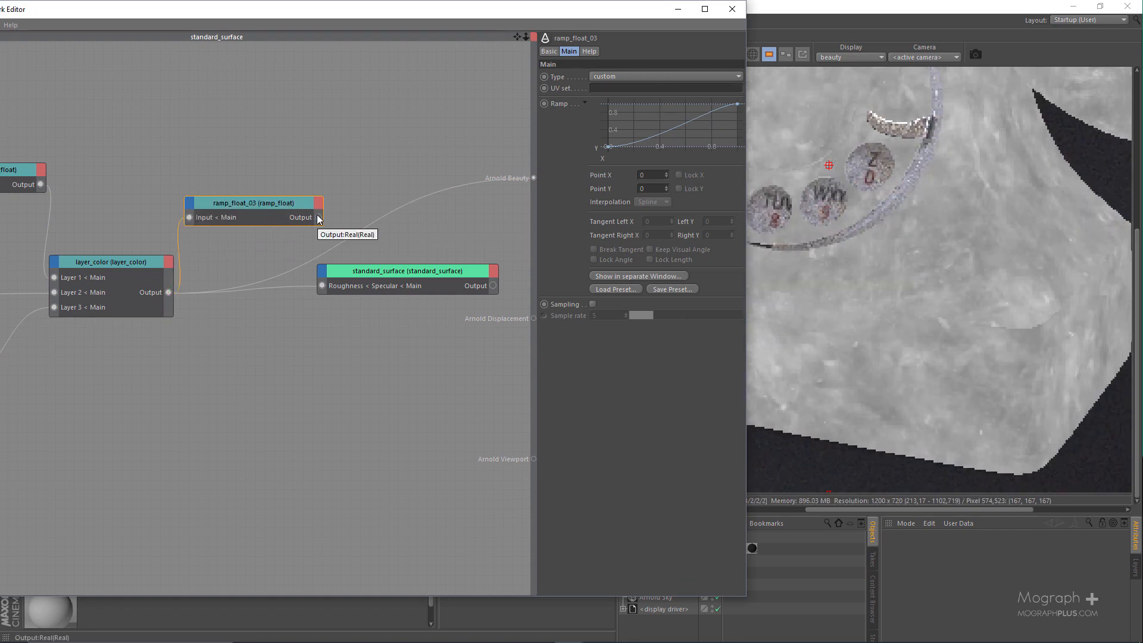
Set the new ramp_float node as the beauty root shader so the whole telephone previews its output
key(alt+w)
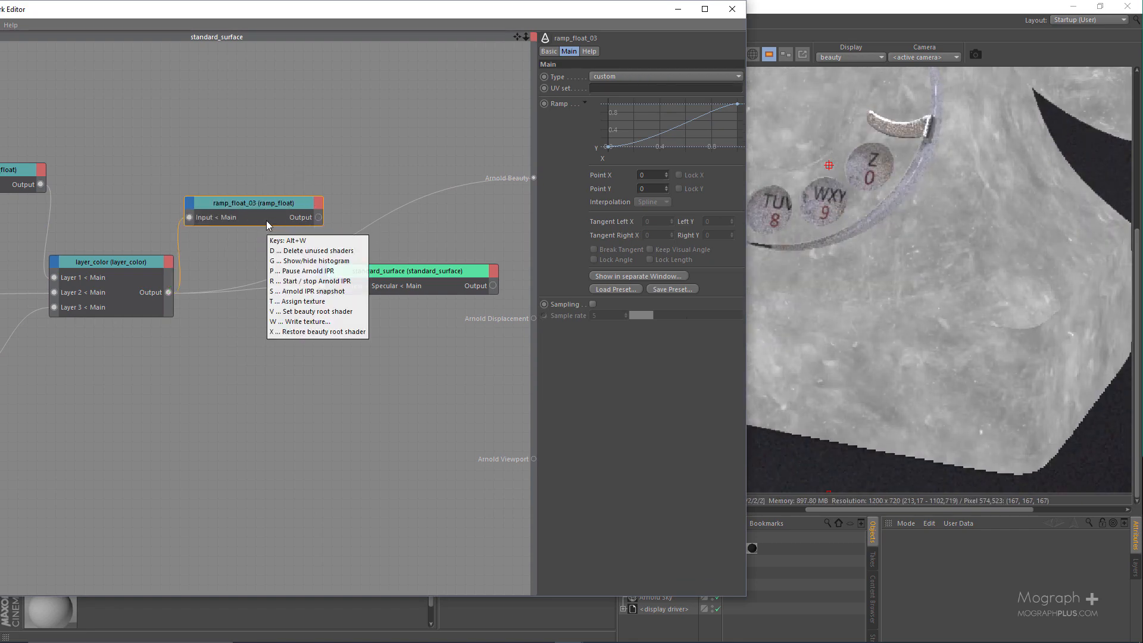
key(v)
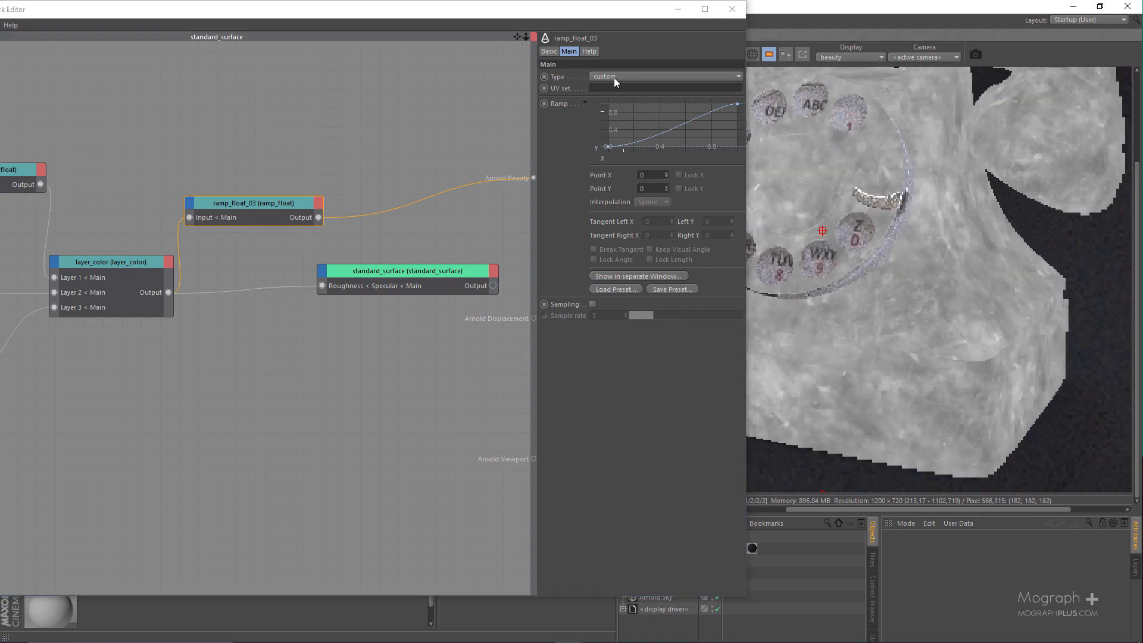
drag(595, 10, 559, 10)
scroll(841, 202, down, 2)
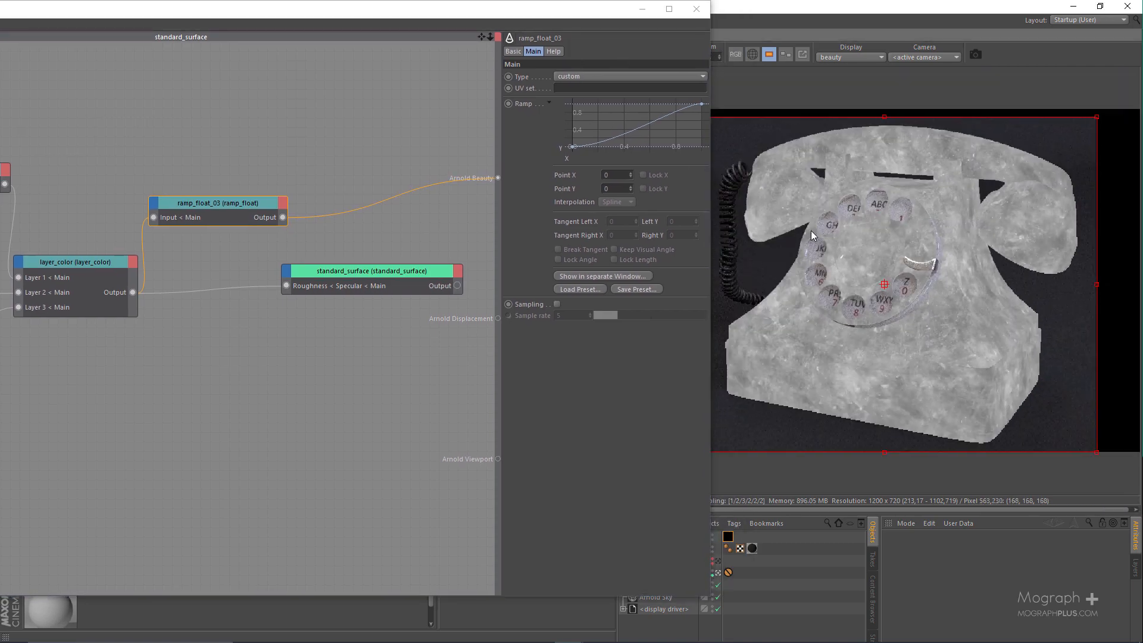
scroll(1041, 250, up, 3)
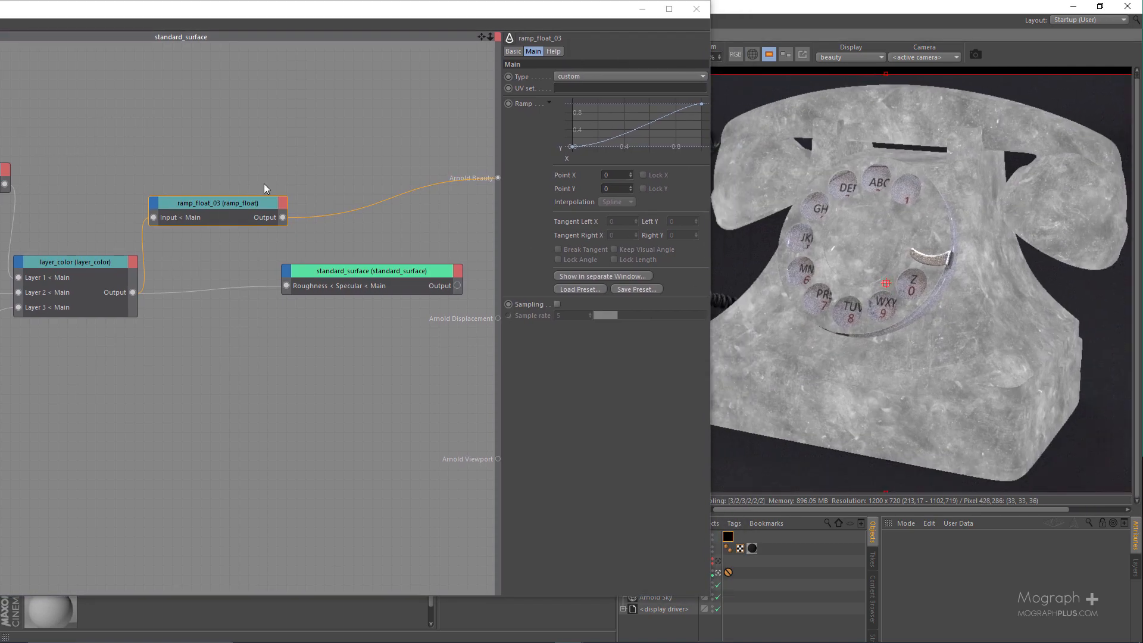
Invert the new ramp_float curve by setting its start point's Y to 1 and its end point's Y to 0
drag(702, 105, 711, 150)
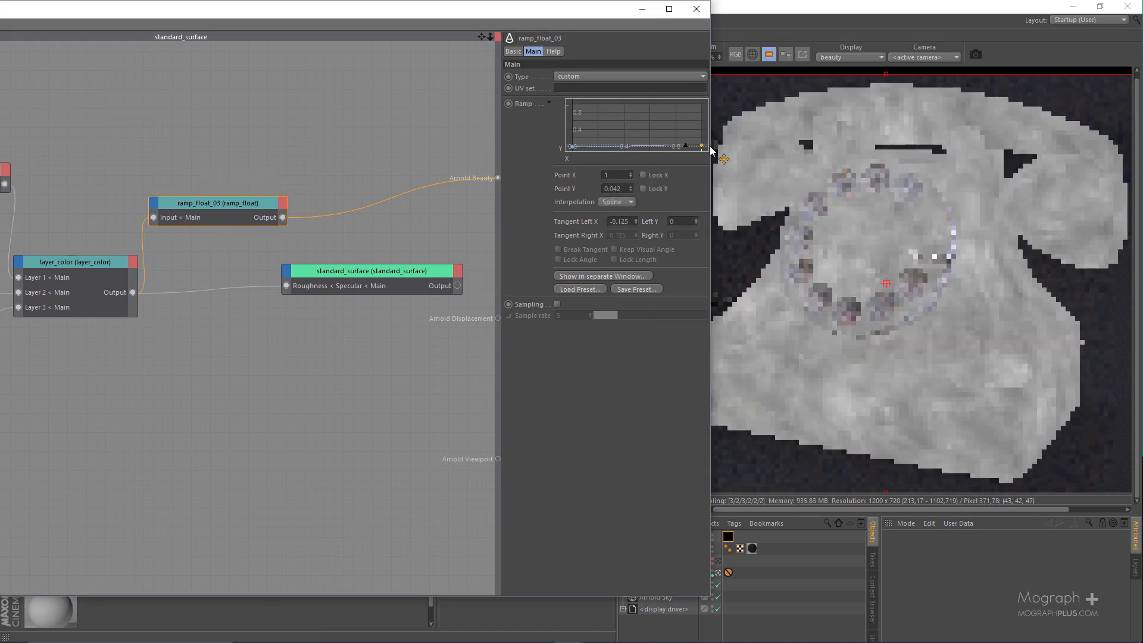
drag(572, 147, 571, 104)
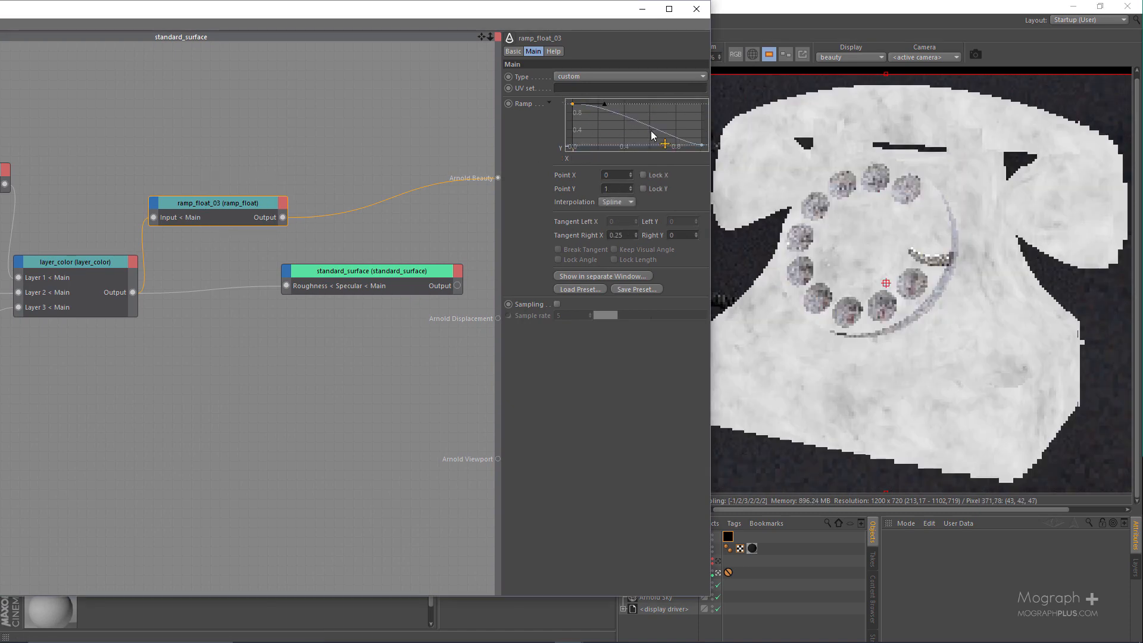
click(702, 144)
drag(624, 189, 568, 199)
text(0)
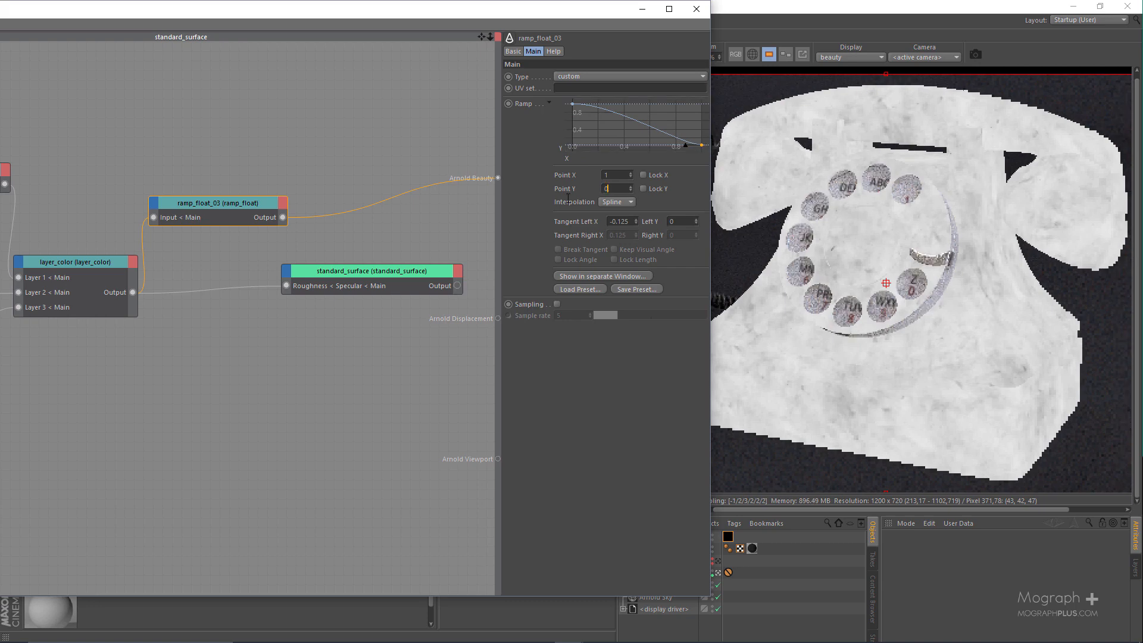
key(Return)
scroll(967, 404, up, 1)
middle_drag(929, 360, 870, 251)
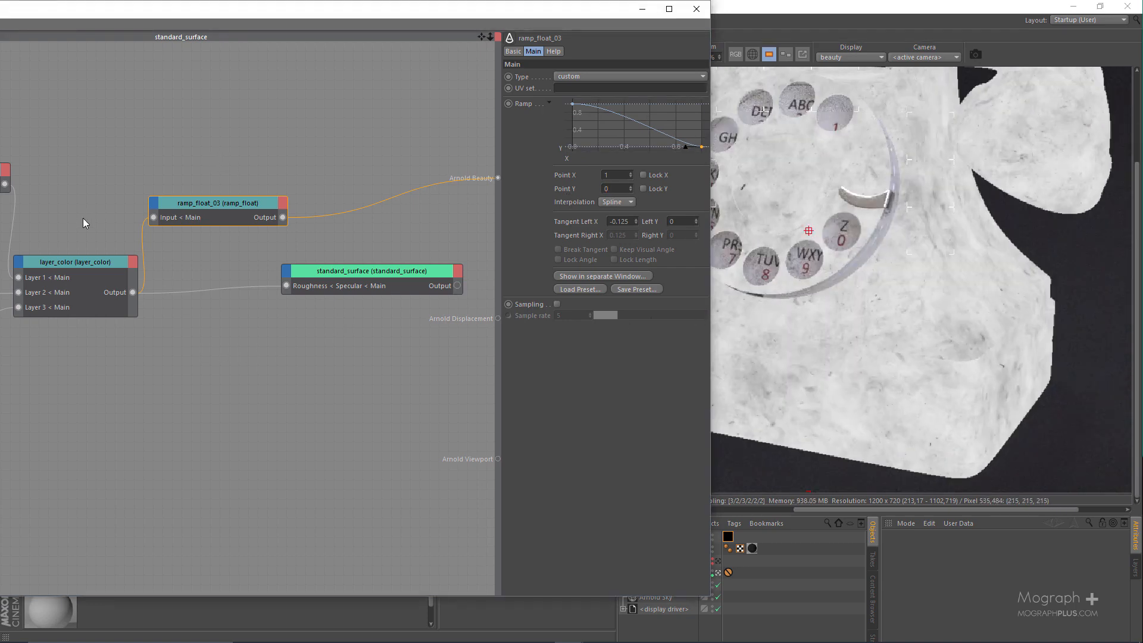
Compare the layer_color output with the inverted ramp_float output by routing each in turn to Arnold Beauty
click(90, 314)
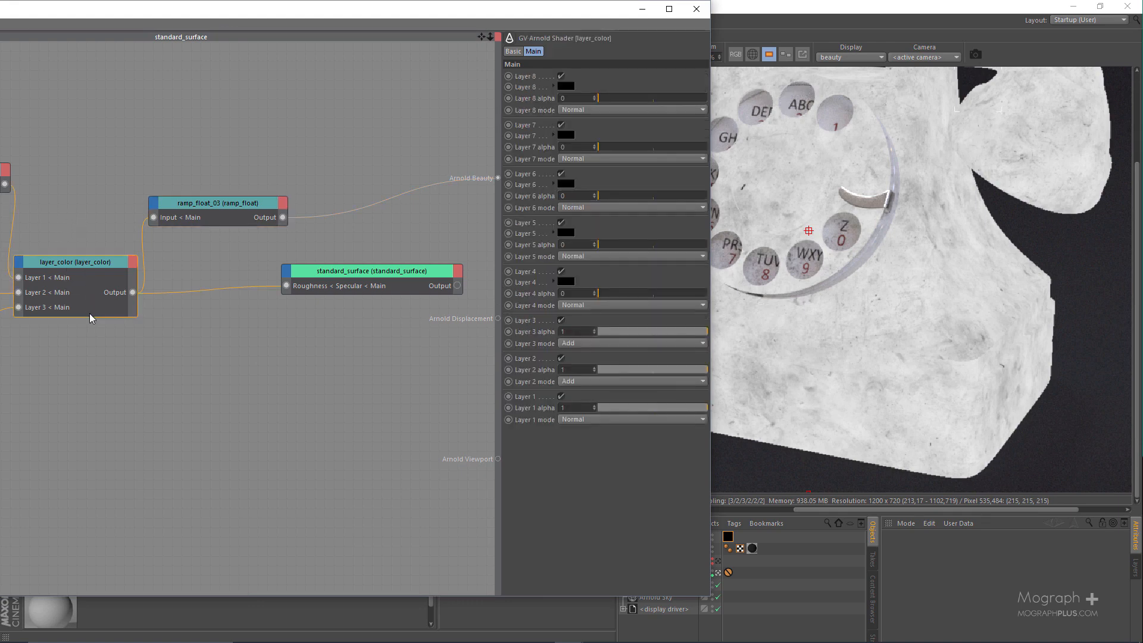
key(alt+w)
key(b)
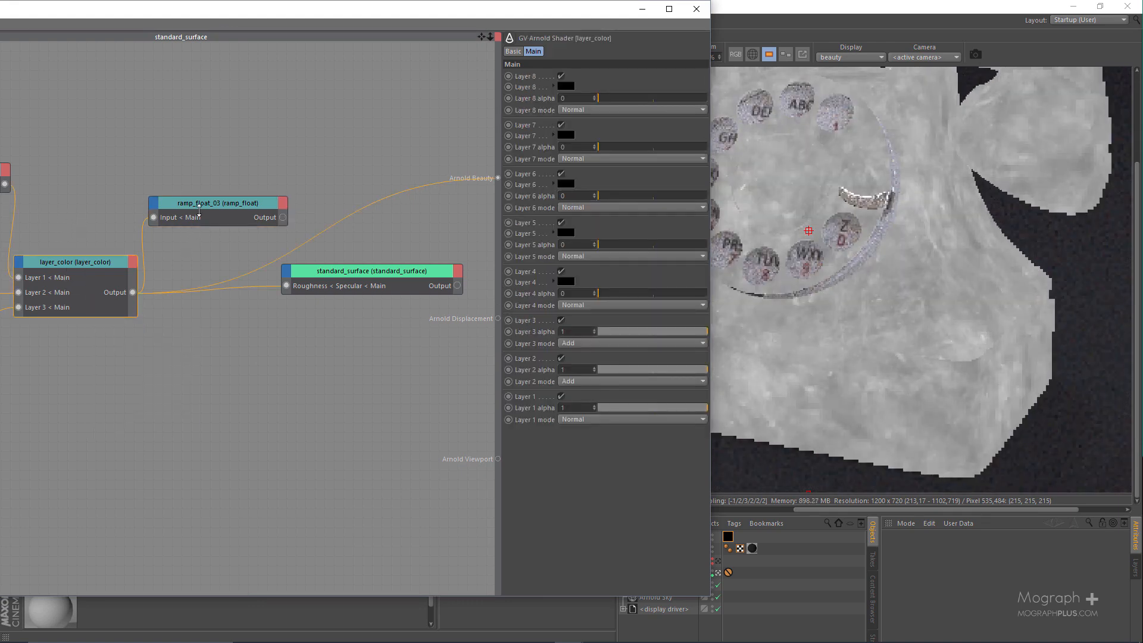
click(208, 217)
key(alt+w)
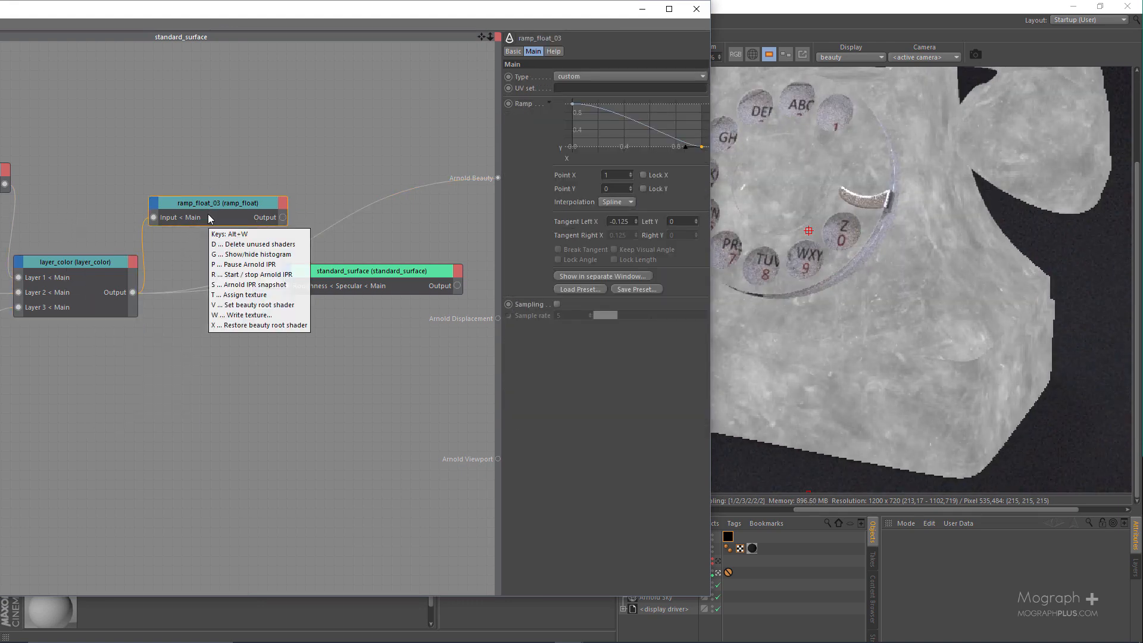
click(117, 288)
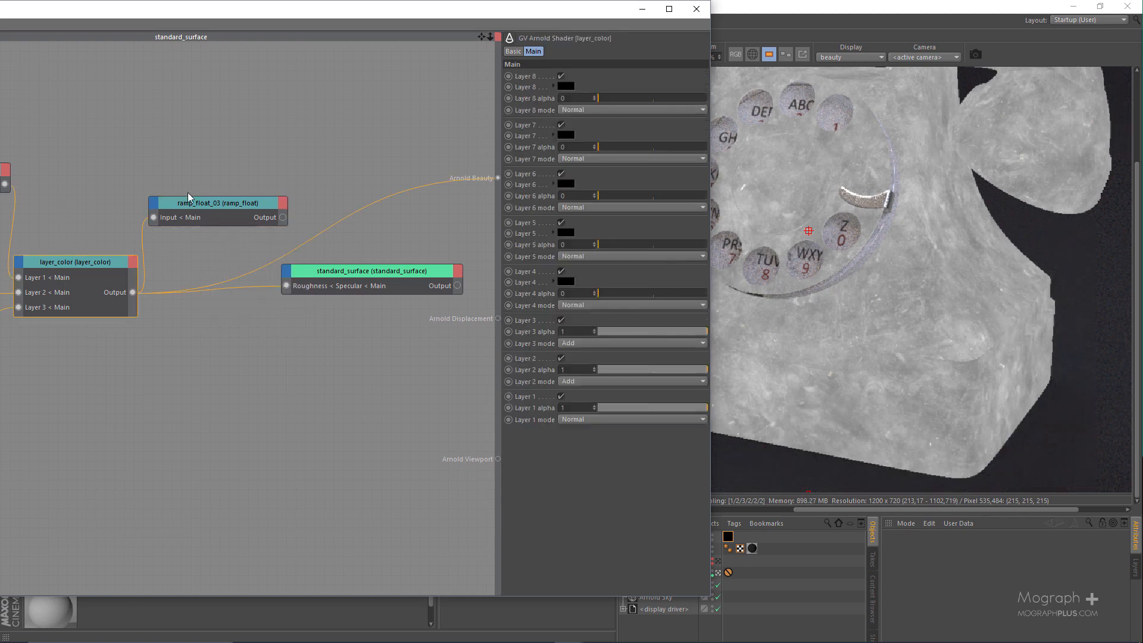
click(188, 211)
key(alt+w)
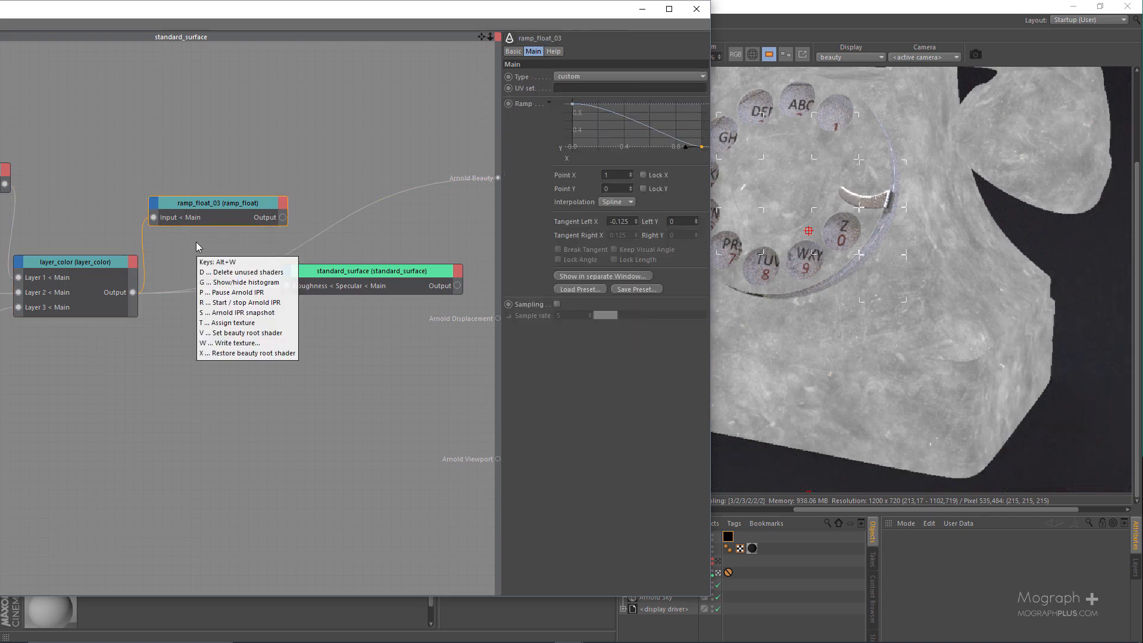
key(r)
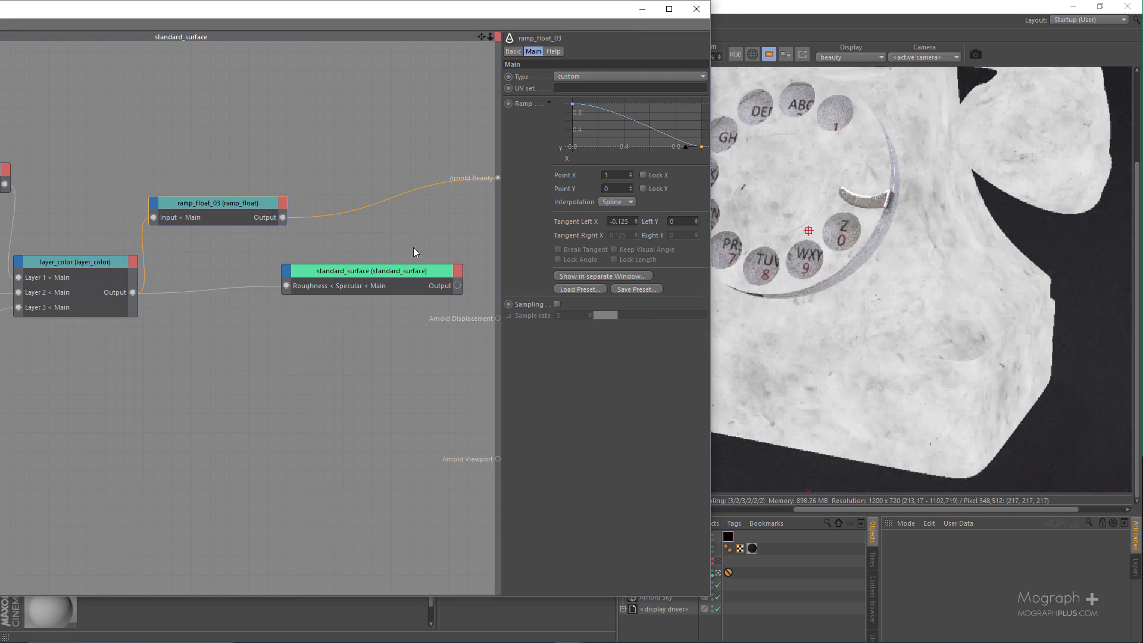
Set the Y value of the inverted ramp's start point to 0.8
click(572, 104)
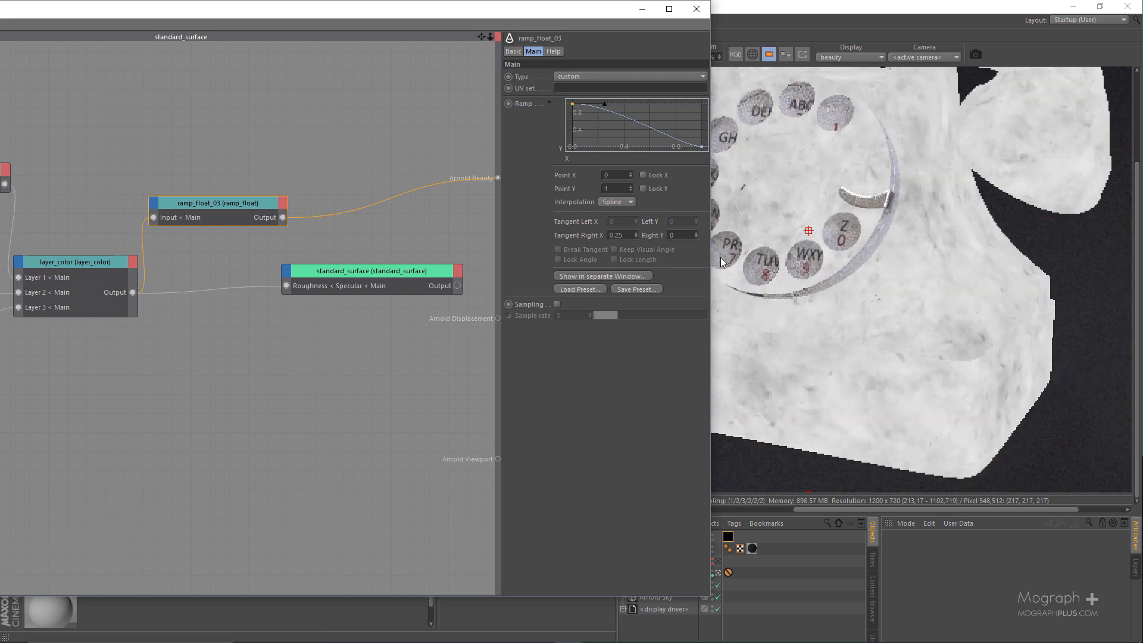
drag(613, 189, 571, 193)
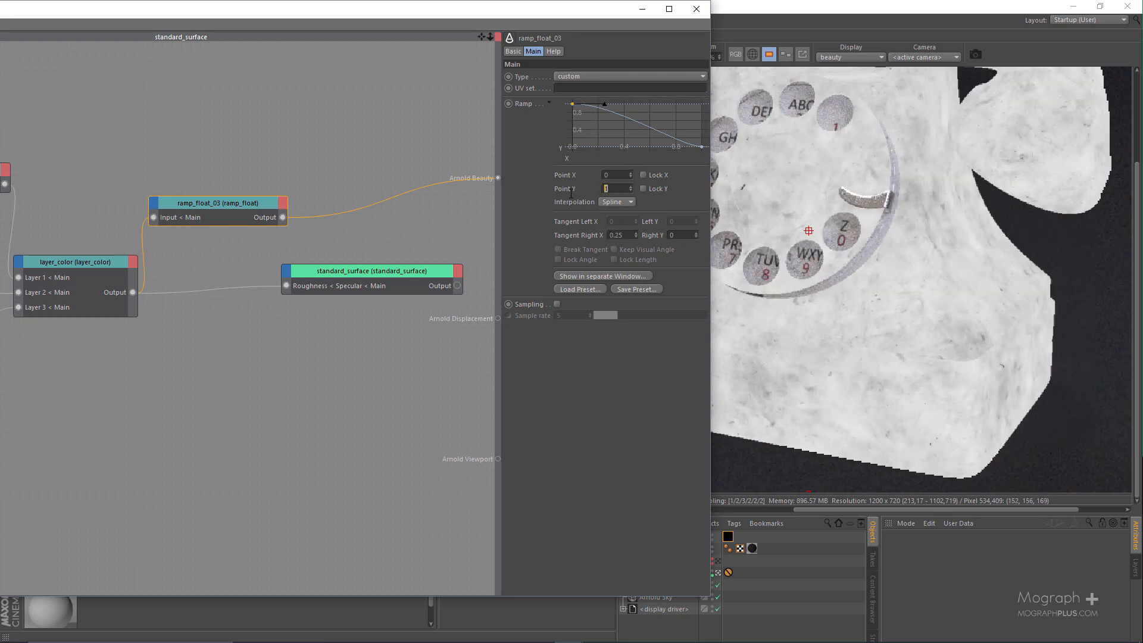
text(.8)
key(Return)
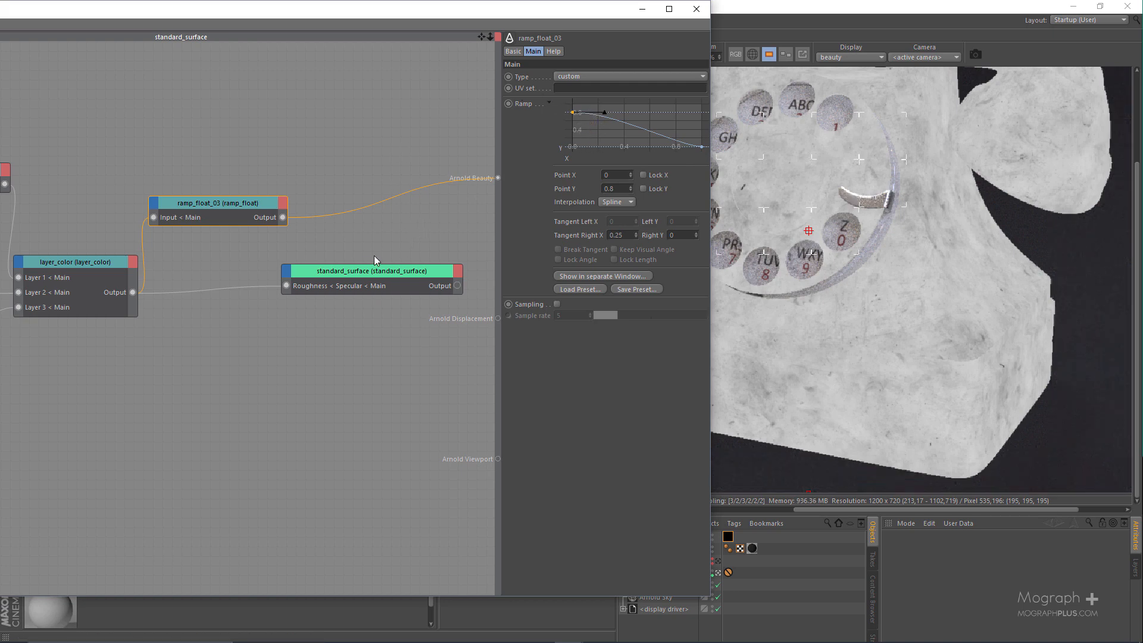
Connect the inverted ramp_float's output to the standard_surface's Specular Weight
drag(283, 217, 286, 273)
mouse_move(312, 276)
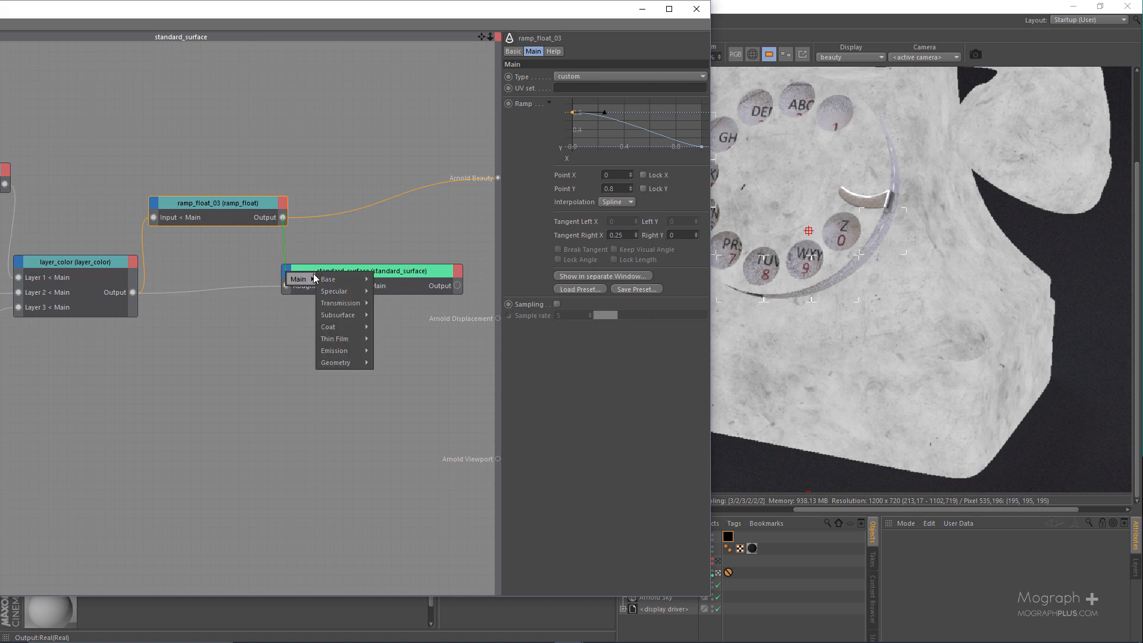
mouse_move(334, 290)
click(387, 291)
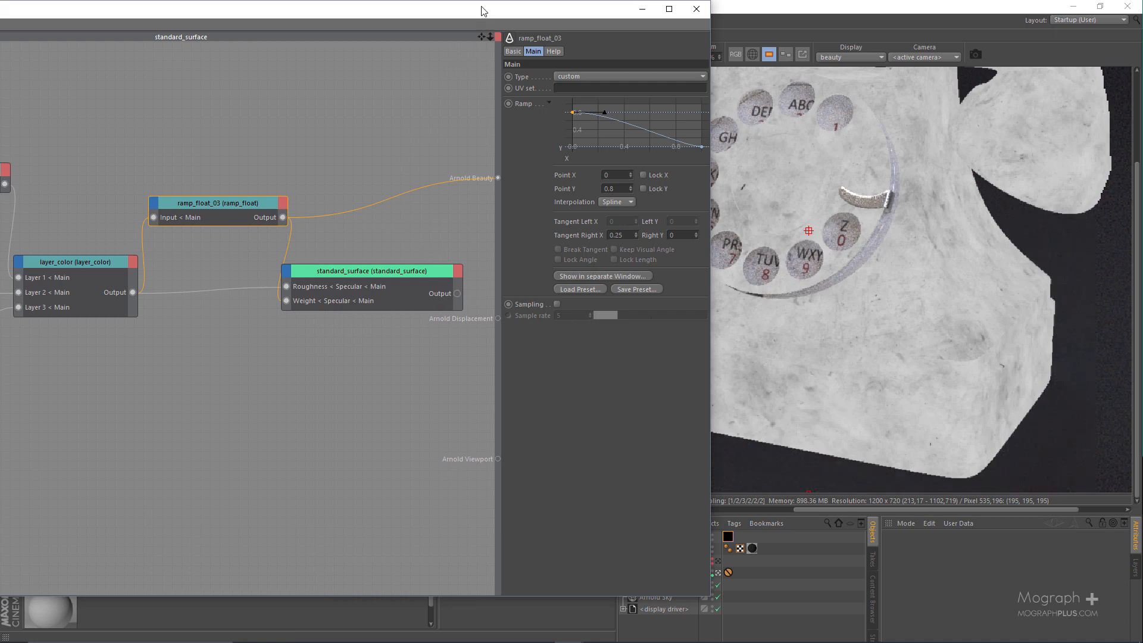
drag(481, 12, 455, 17)
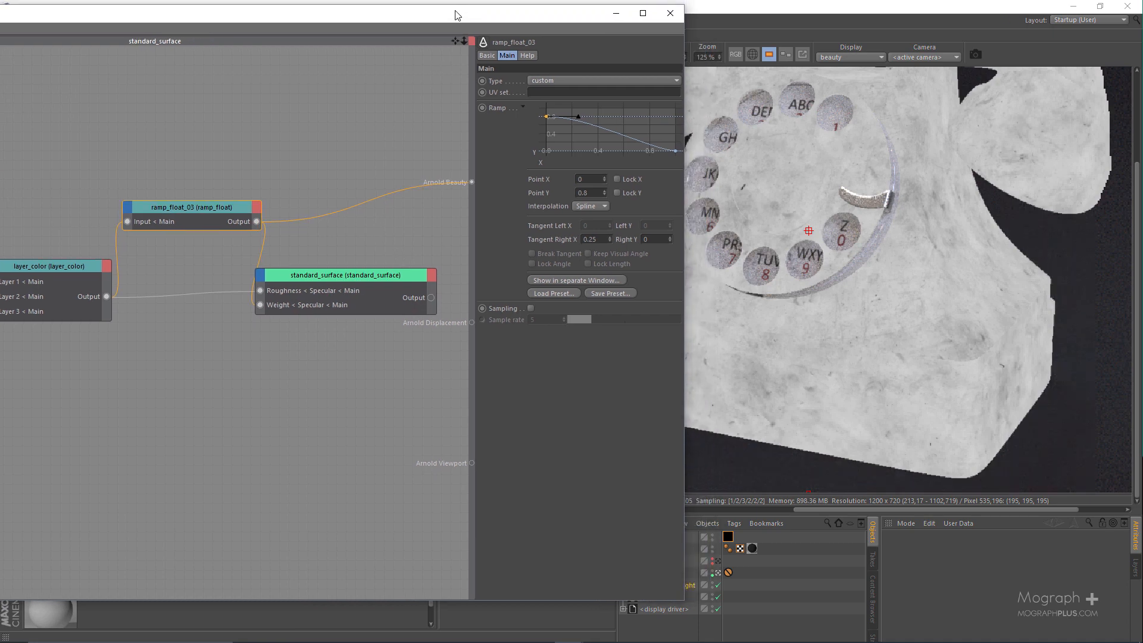
Check the standard_surface settings and route layer_color back to Arnold Beauty
click(369, 276)
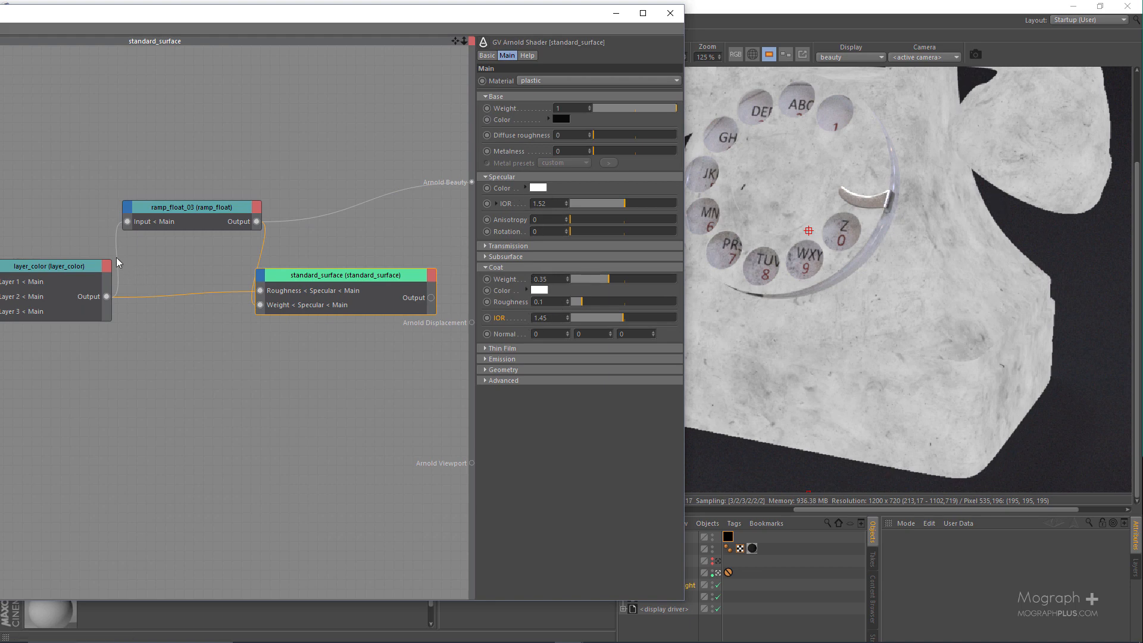
click(42, 316)
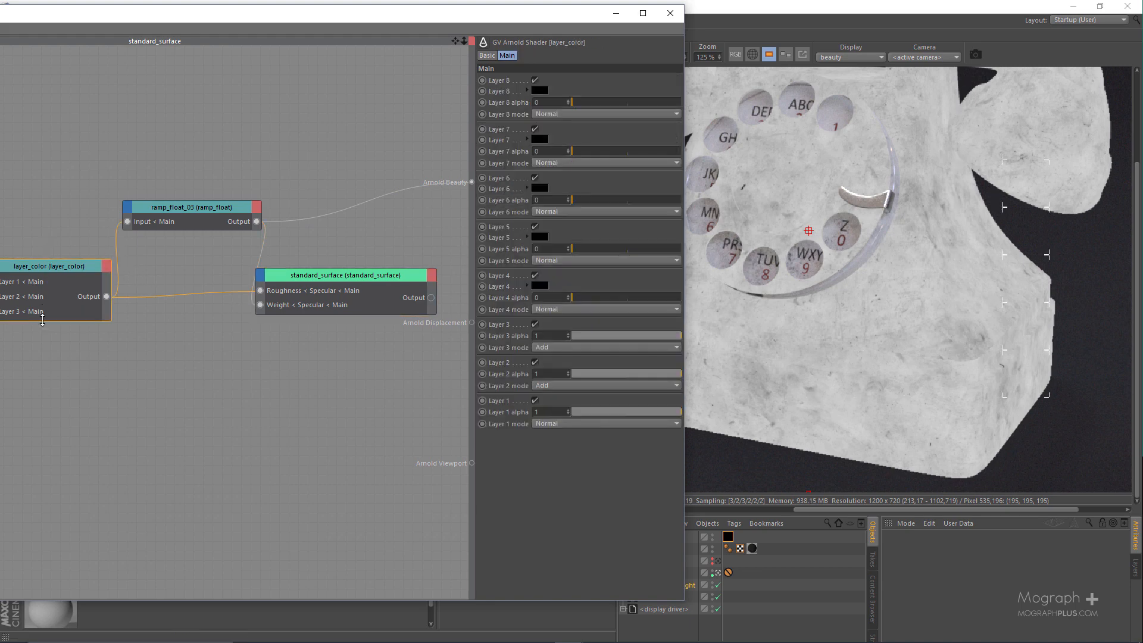
key(shift+a)
key(b)
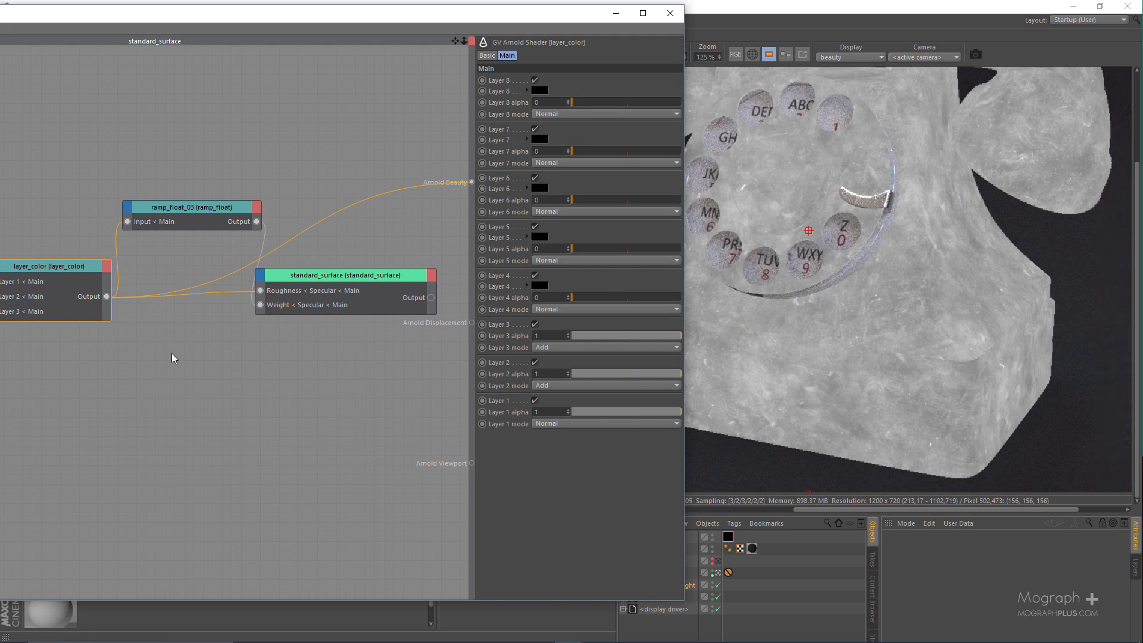
Add a range shader node to the network, below the ramp_float_03 node
click(195, 389)
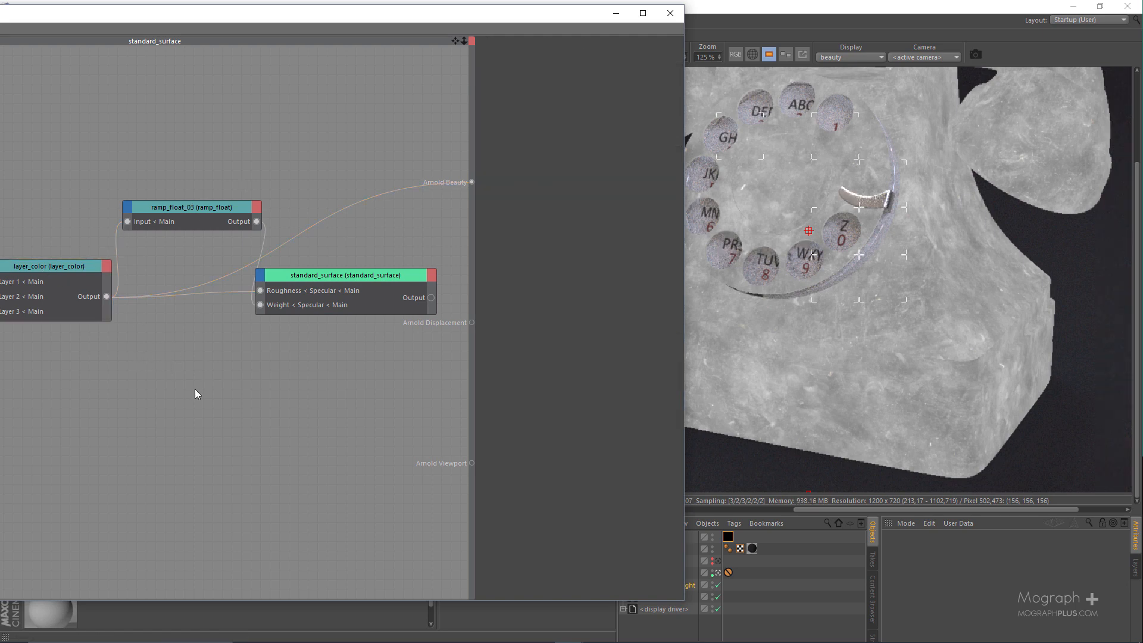
key(Tab)
text(RAN)
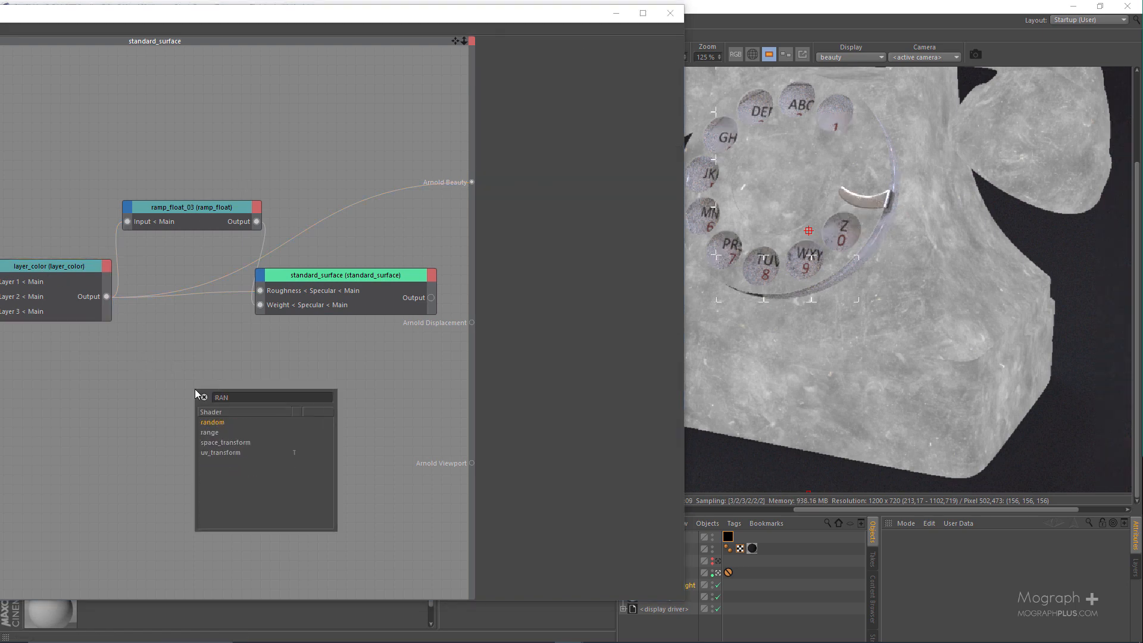
text(G)
key(Return)
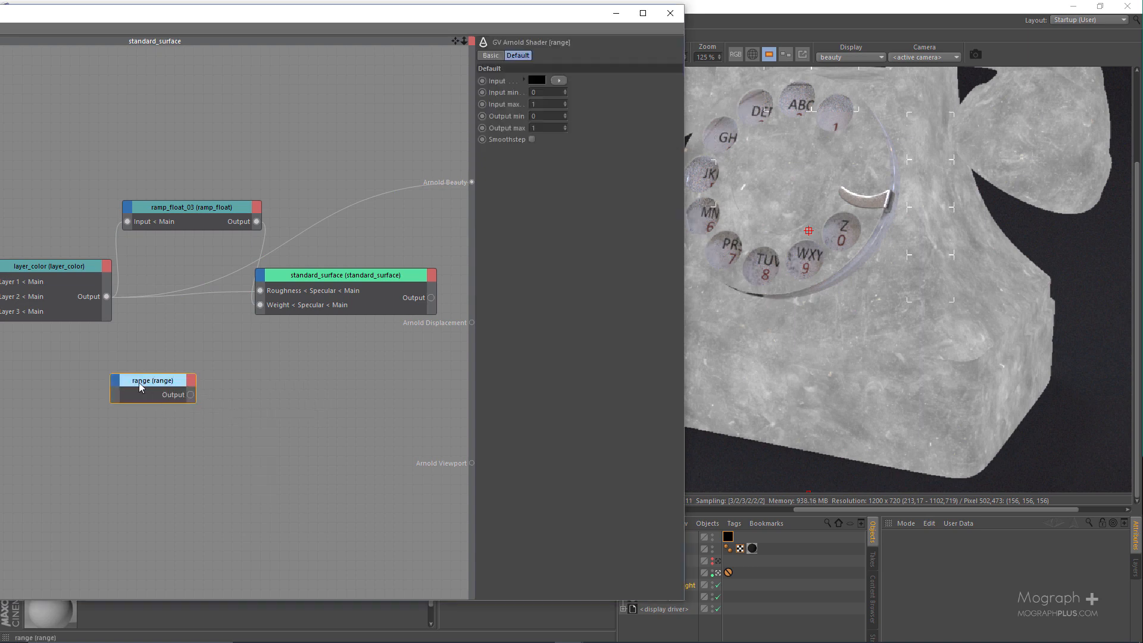
mouse_move(138, 382)
mouse_down()
mouse_move(162, 379)
mouse_move(135, 381)
mouse_up()
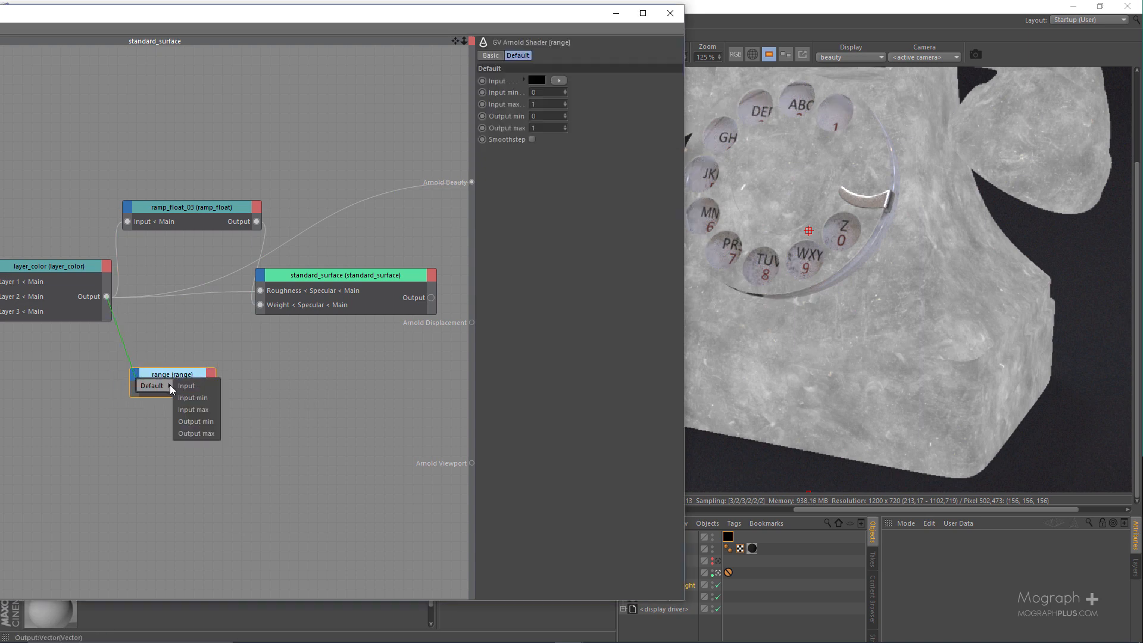
Connect layer_color's output to the range shader's Input and route the range output to Arnold Beauty
click(191, 389)
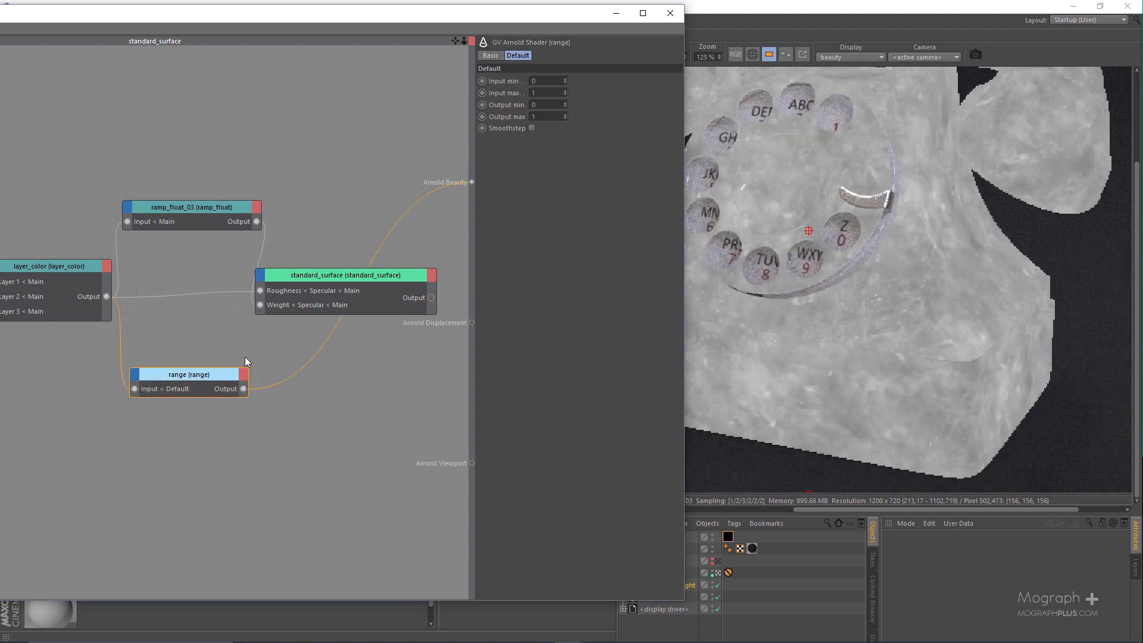
drag(243, 389, 472, 182)
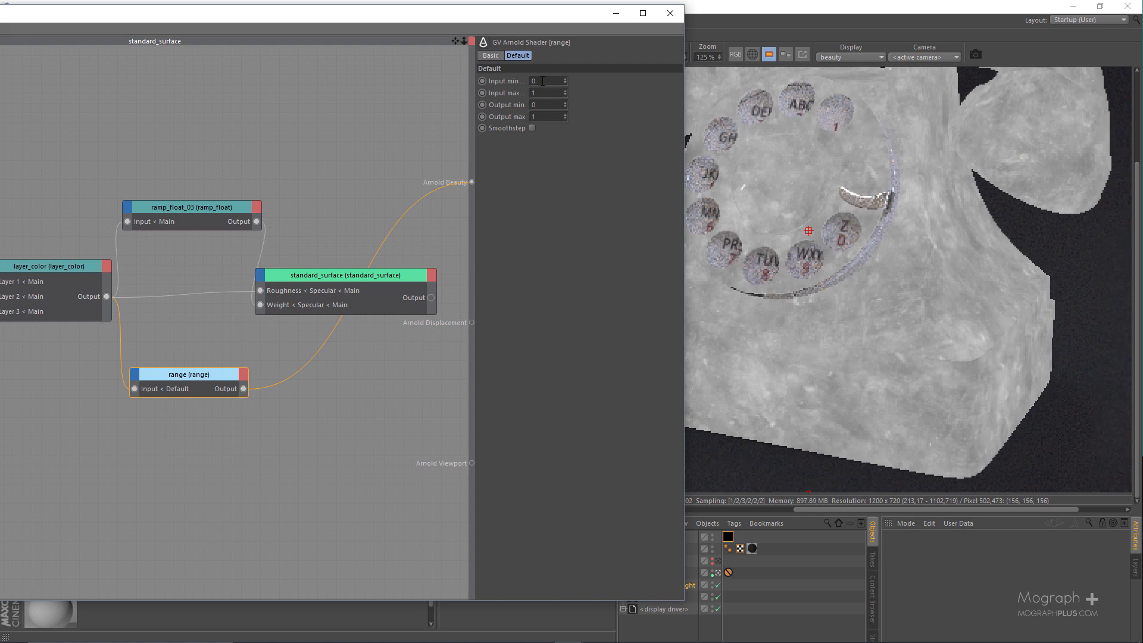
drag(55, 217, 31, 383)
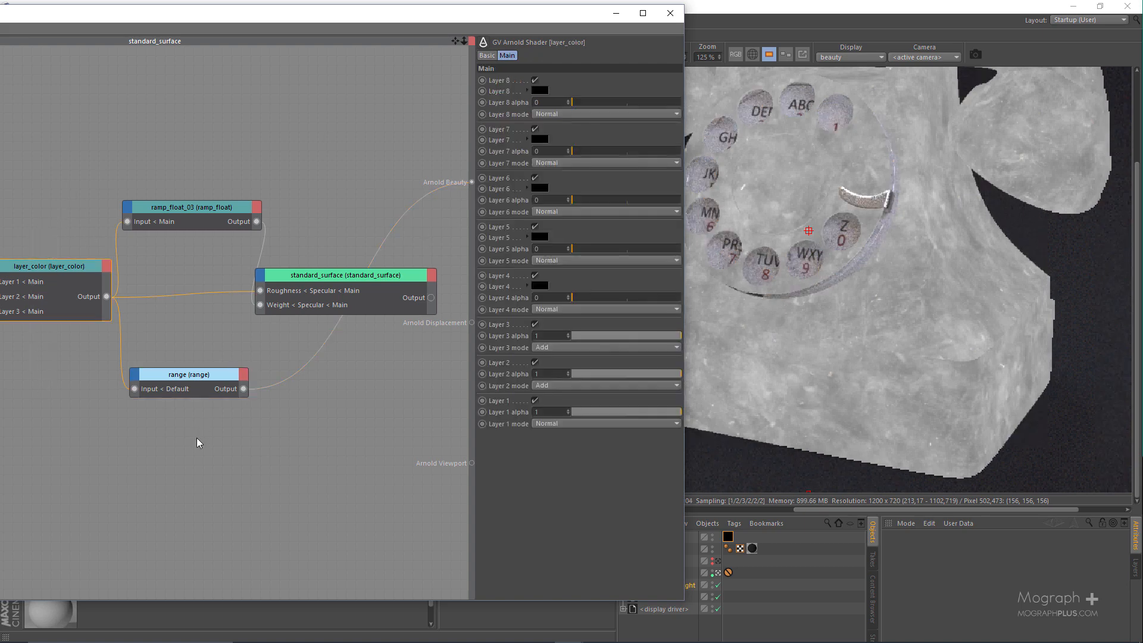
Lower the range shader's Output max to 0.3 after trying 0.5
click(163, 393)
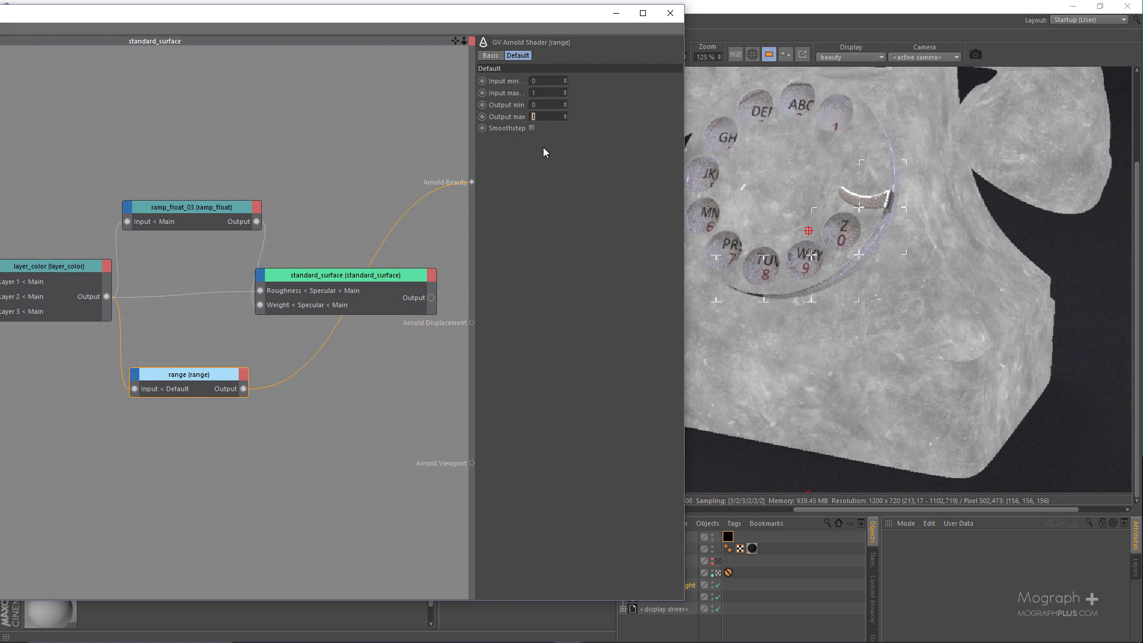
double_click(534, 117)
text(0.5)
key(Return)
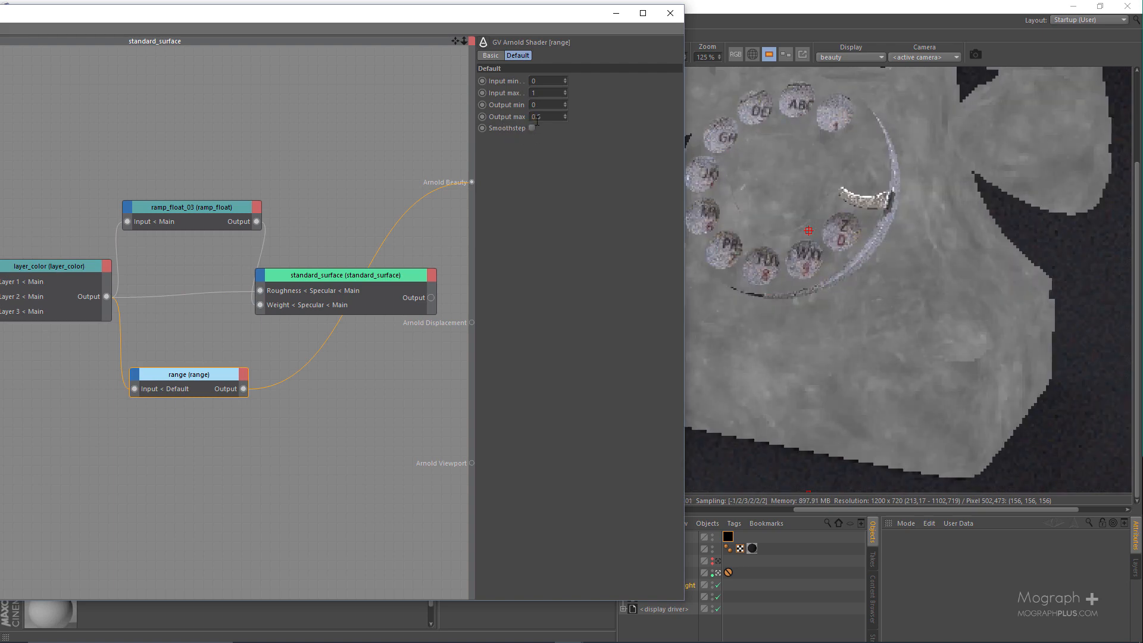
click(548, 118)
key(BackSpace)
key(BackSpace)
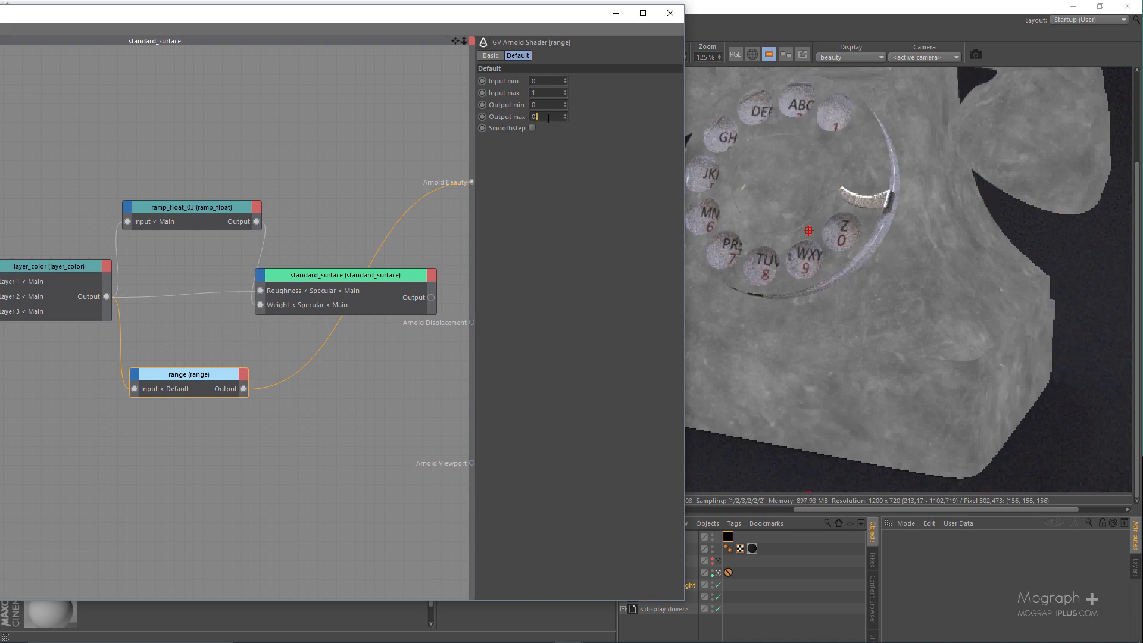
text(.3)
key(Return)
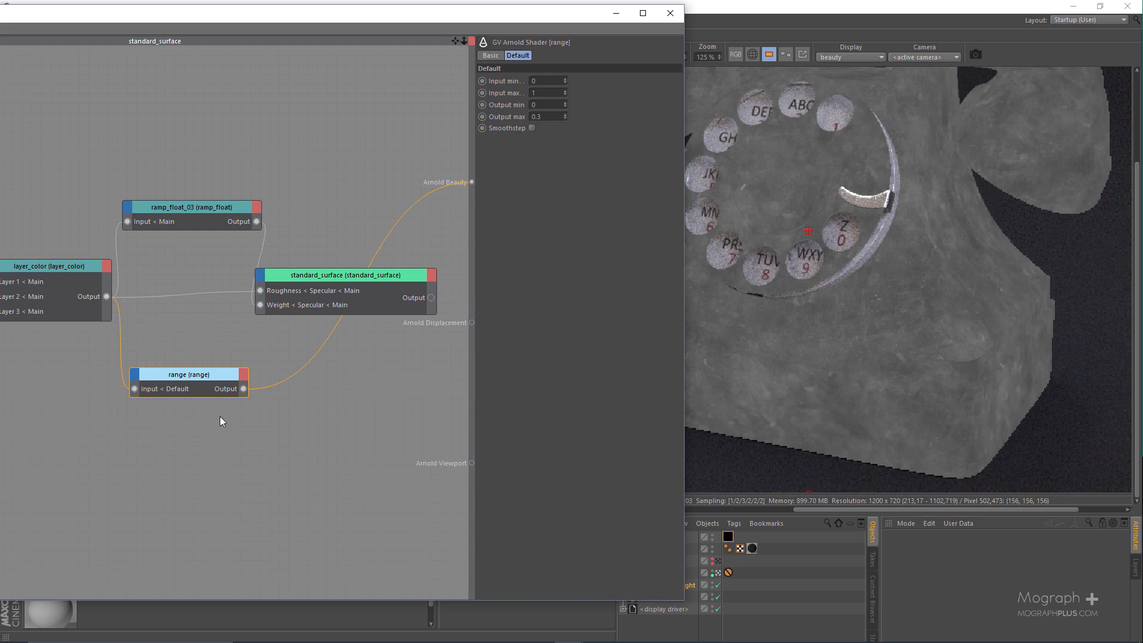
Connect the range shader's output to the standard_surface's Coat Roughness
drag(244, 388, 264, 275)
mouse_move(275, 278)
mouse_move(332, 328)
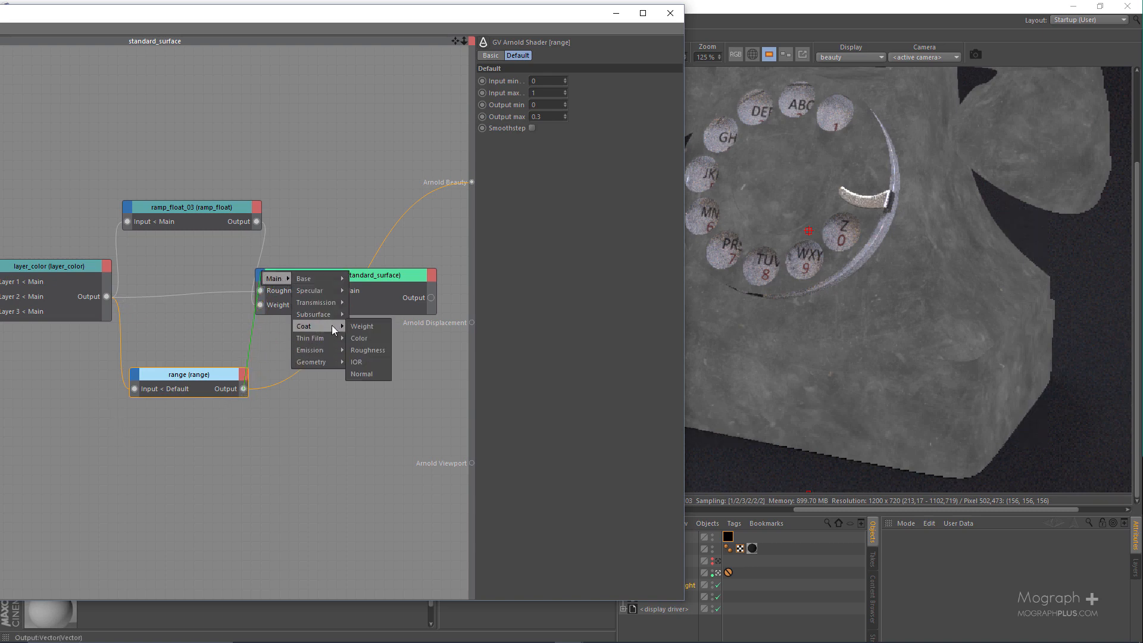
click(364, 350)
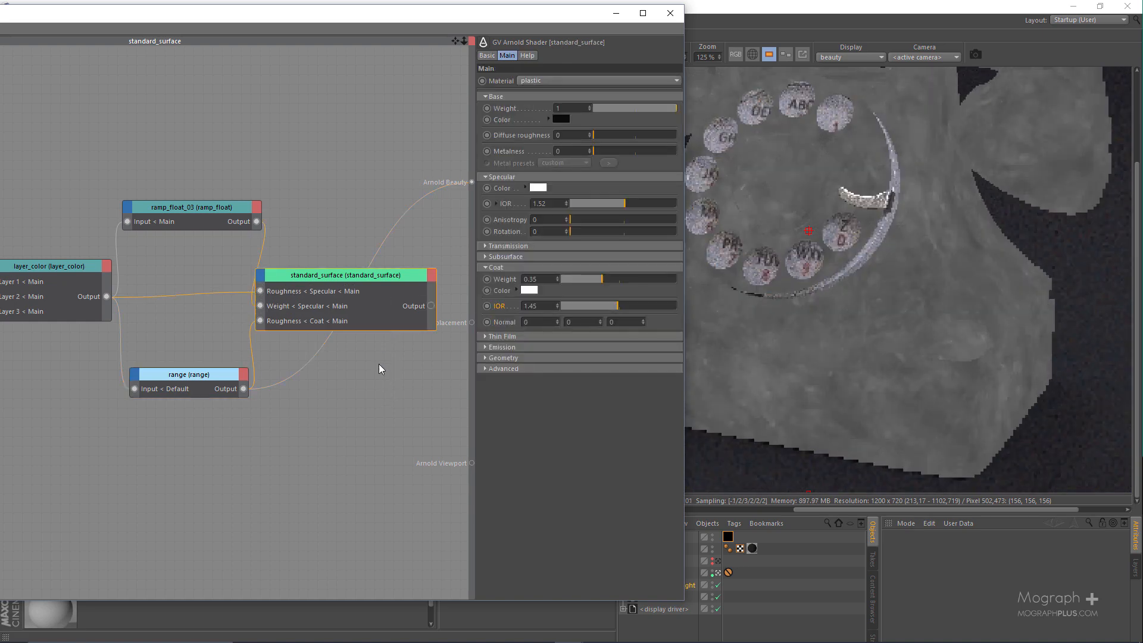
Route the standard_surface output back to Arnold Beauty and uncover the full phone render
key(alt+w)
key(c)
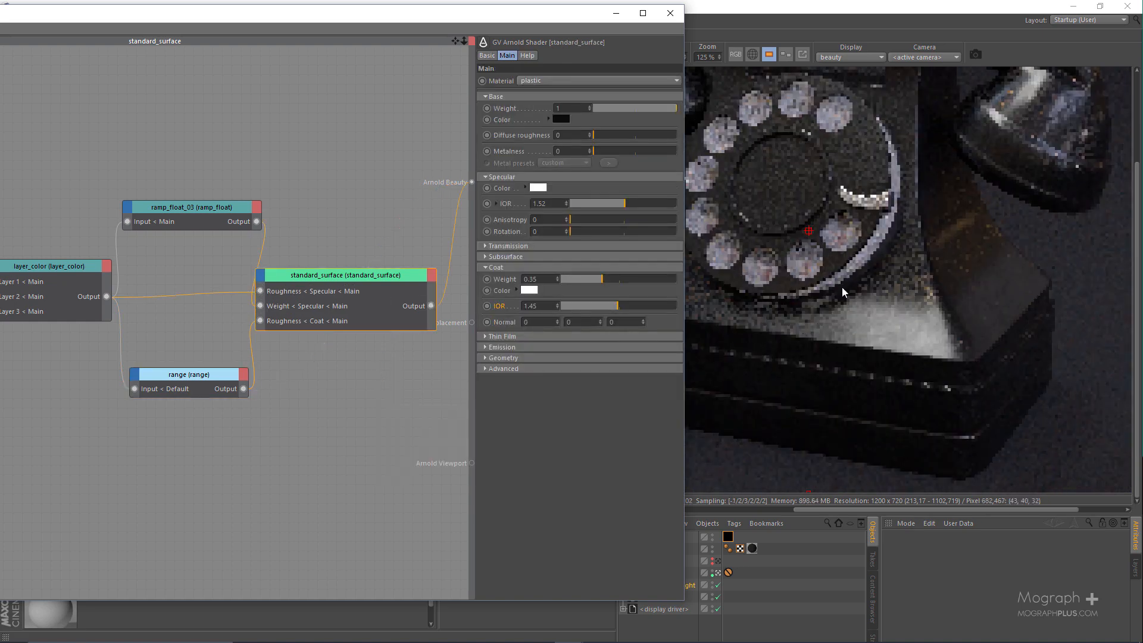
click(850, 274)
drag(534, 16, 469, 20)
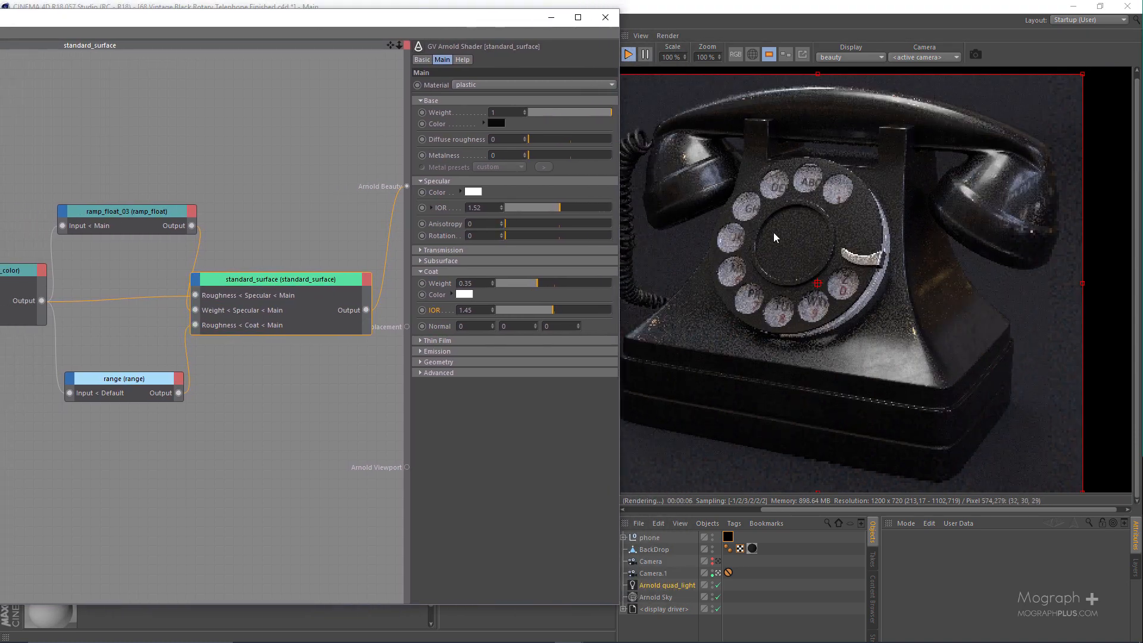
drag(794, 231, 811, 229)
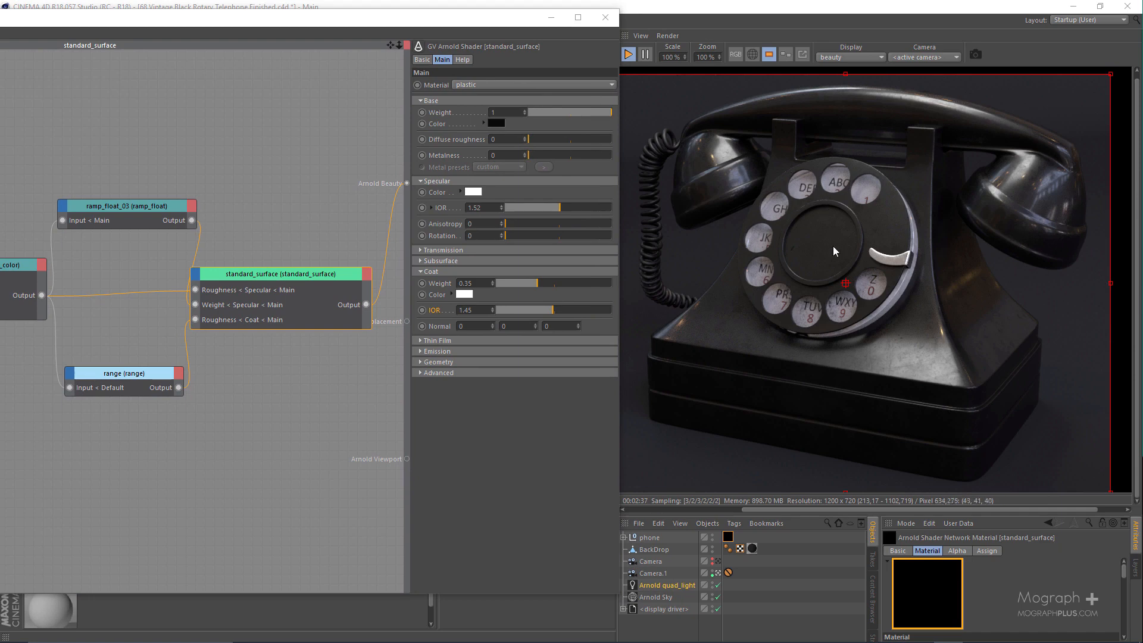
Display the specular pass and the coat pass of the render, examining the coat reflections on the dial and base up close
click(841, 58)
click(848, 116)
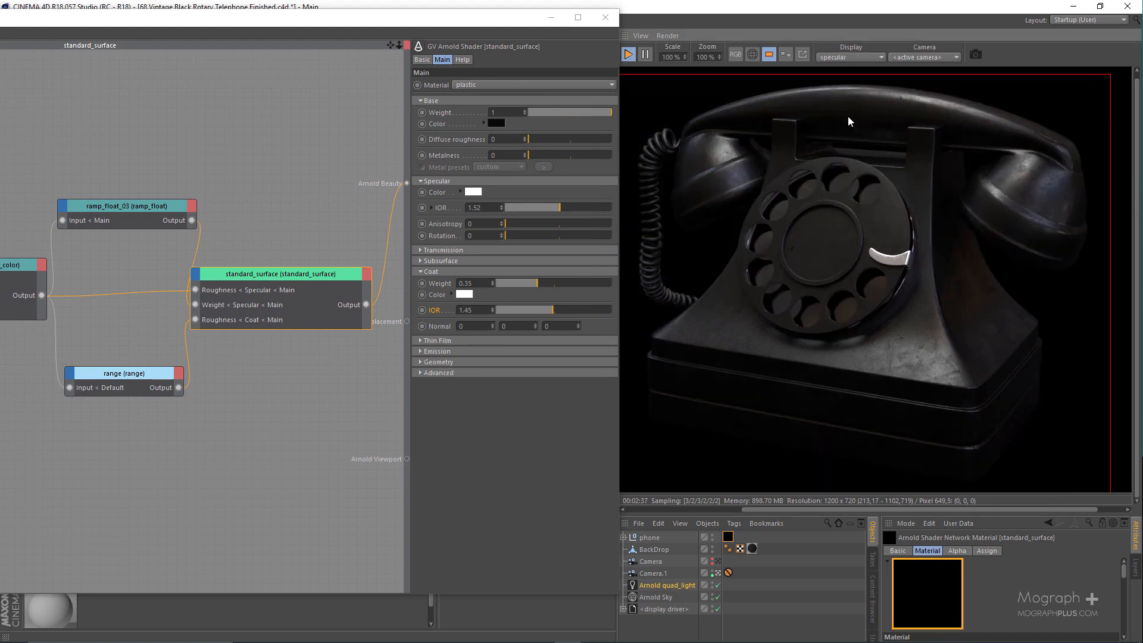
click(852, 57)
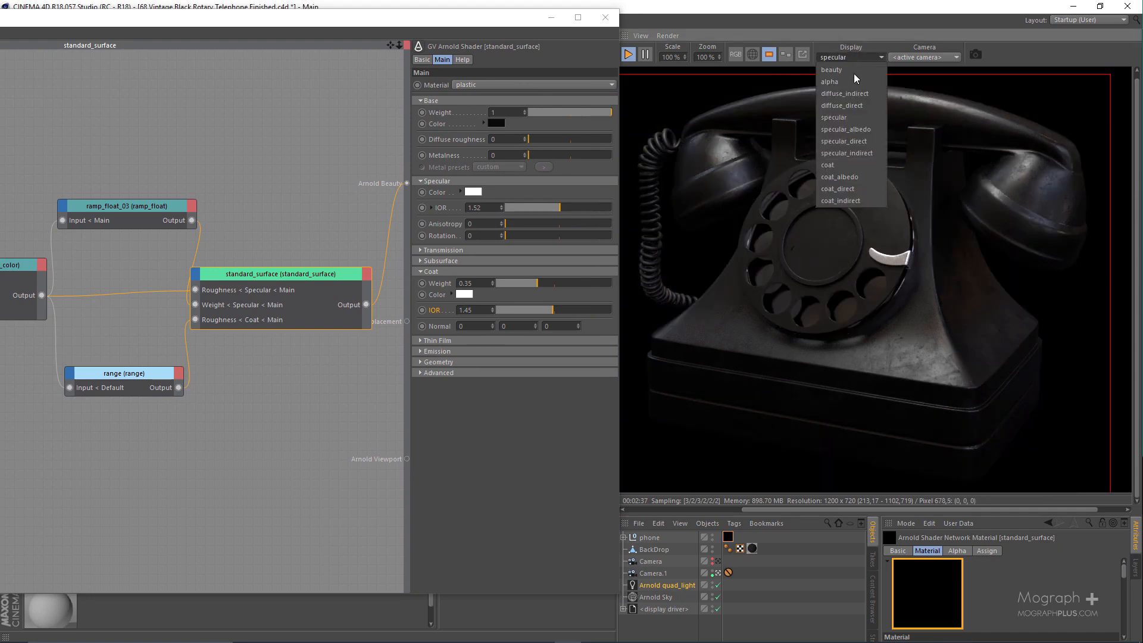
click(852, 165)
scroll(849, 385, up, 2)
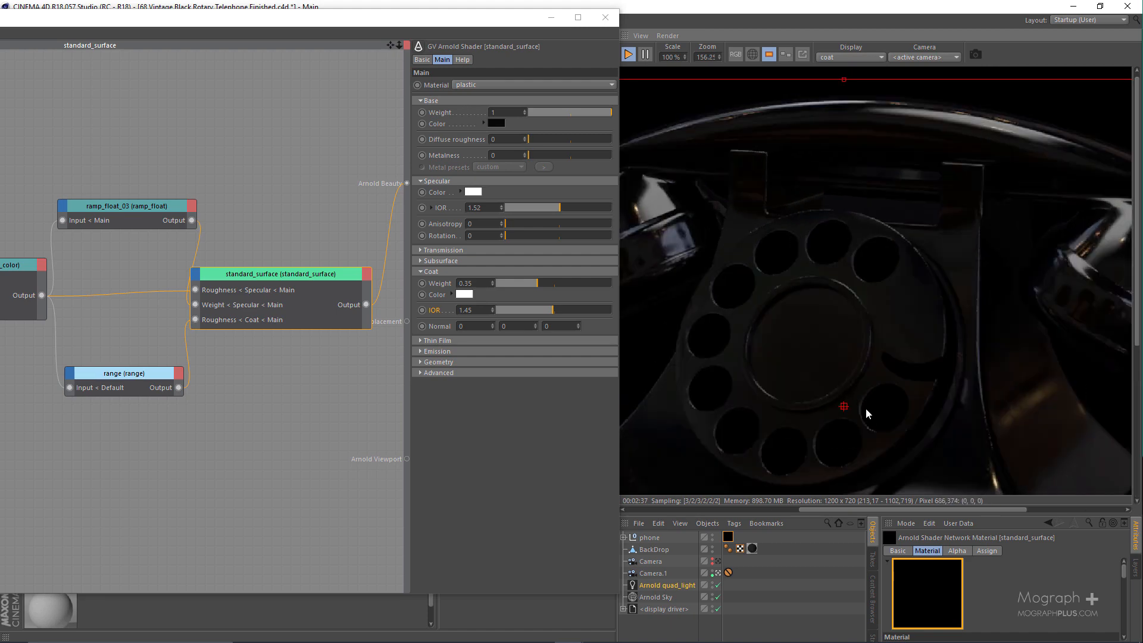
middle_drag(818, 250, 743, 276)
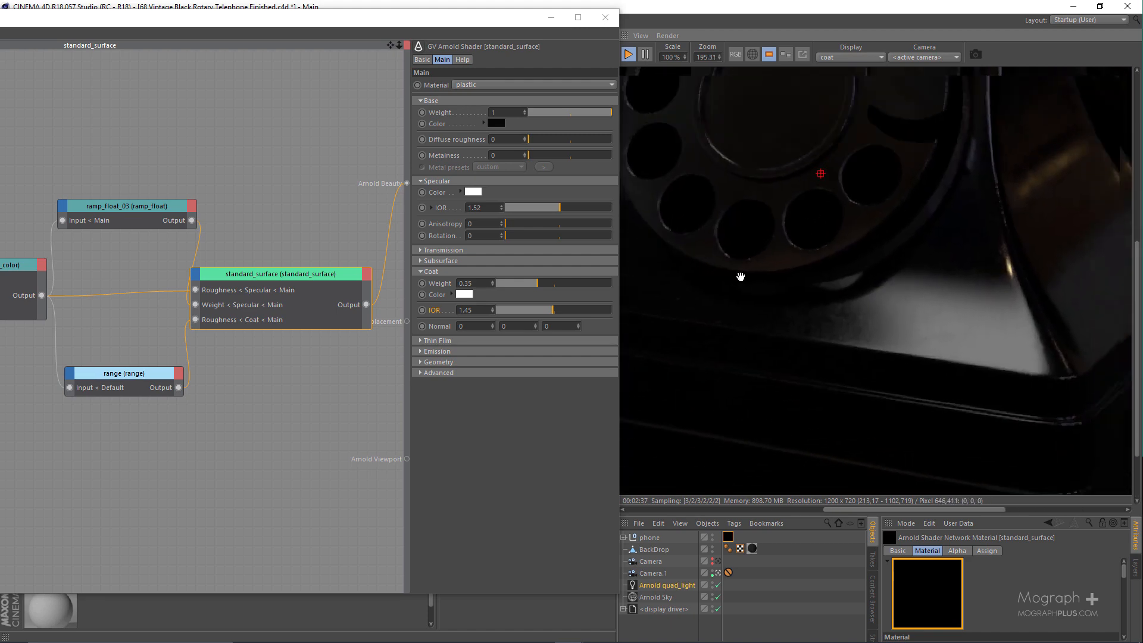
scroll(742, 275, up, 1)
middle_drag(893, 172, 741, 174)
Compare the specular pass on the phone's base with the beauty pass, leaving the render display on beauty
click(842, 57)
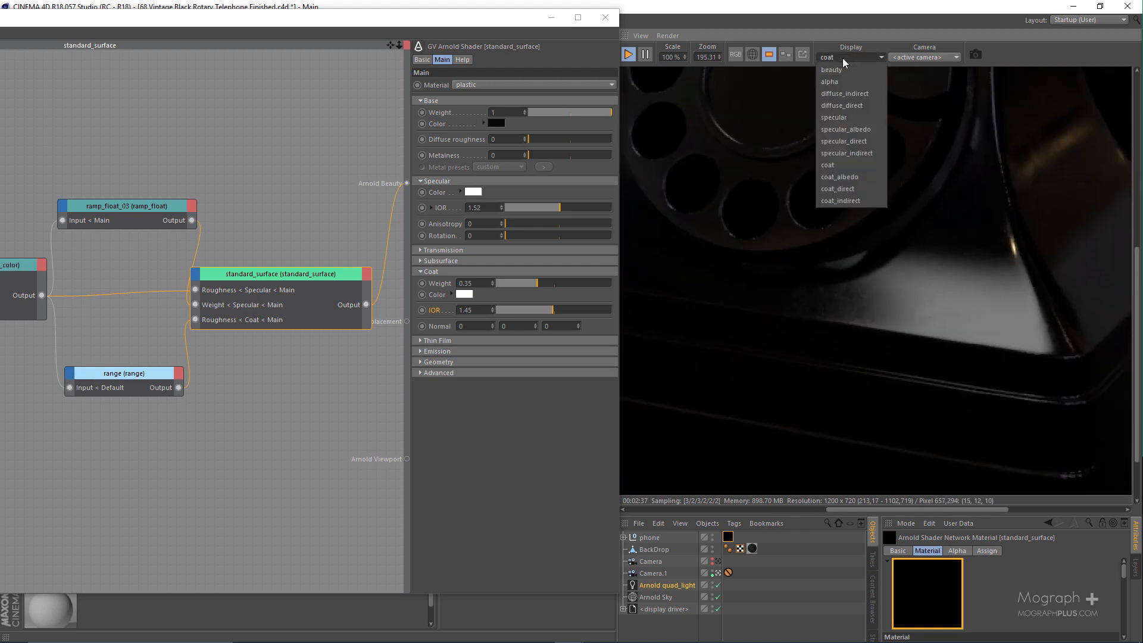
click(848, 117)
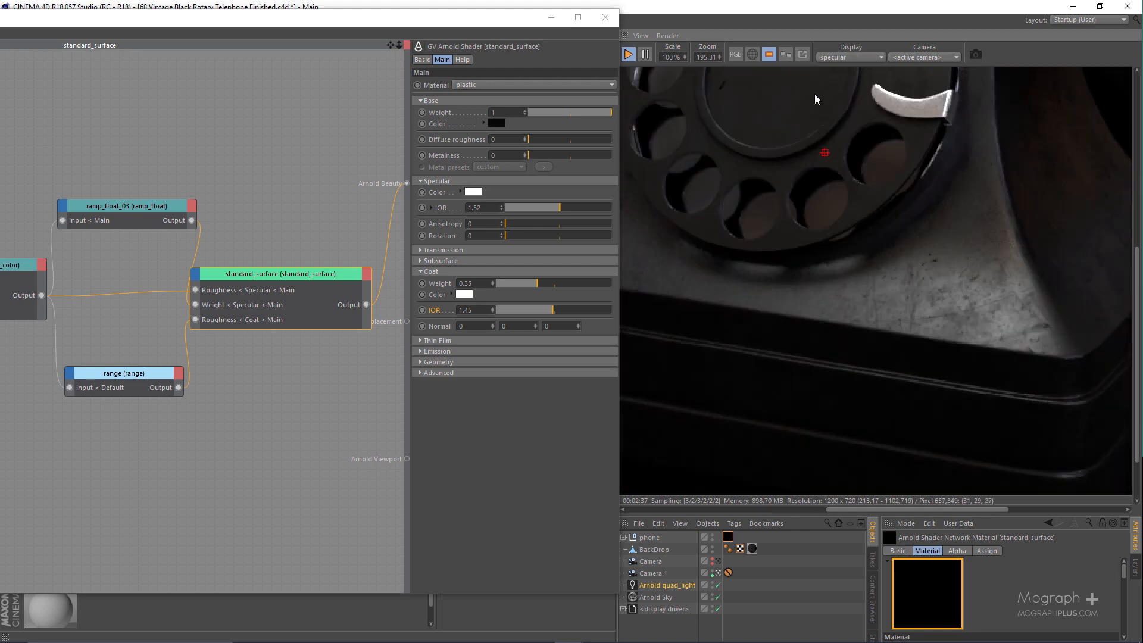
click(834, 57)
click(853, 70)
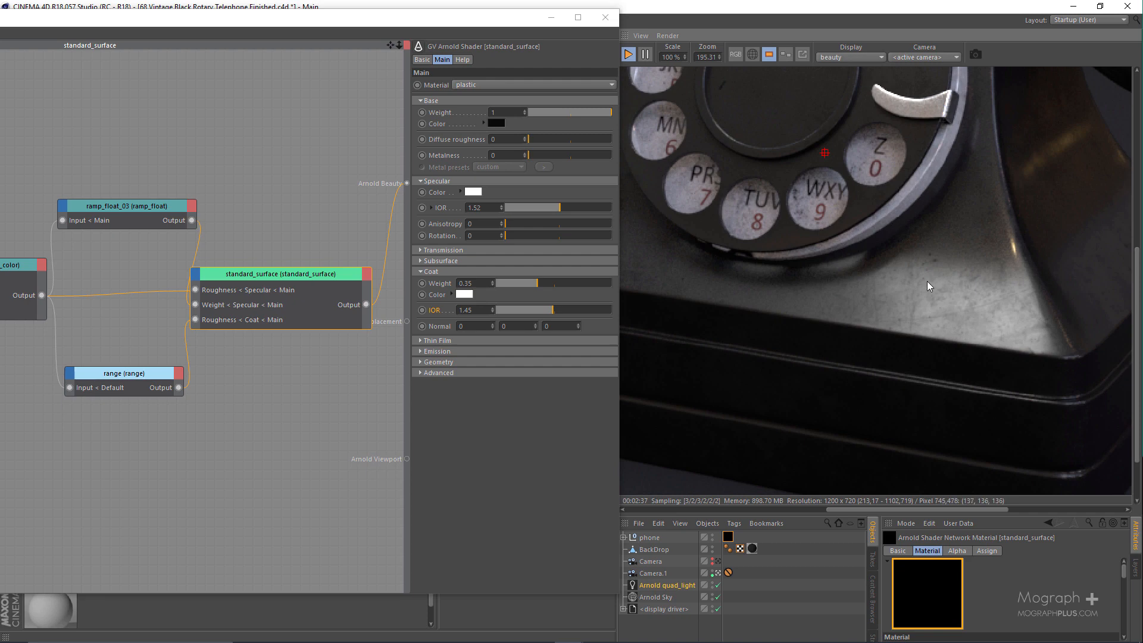
scroll(938, 310, down, 3)
middle_drag(877, 216, 854, 251)
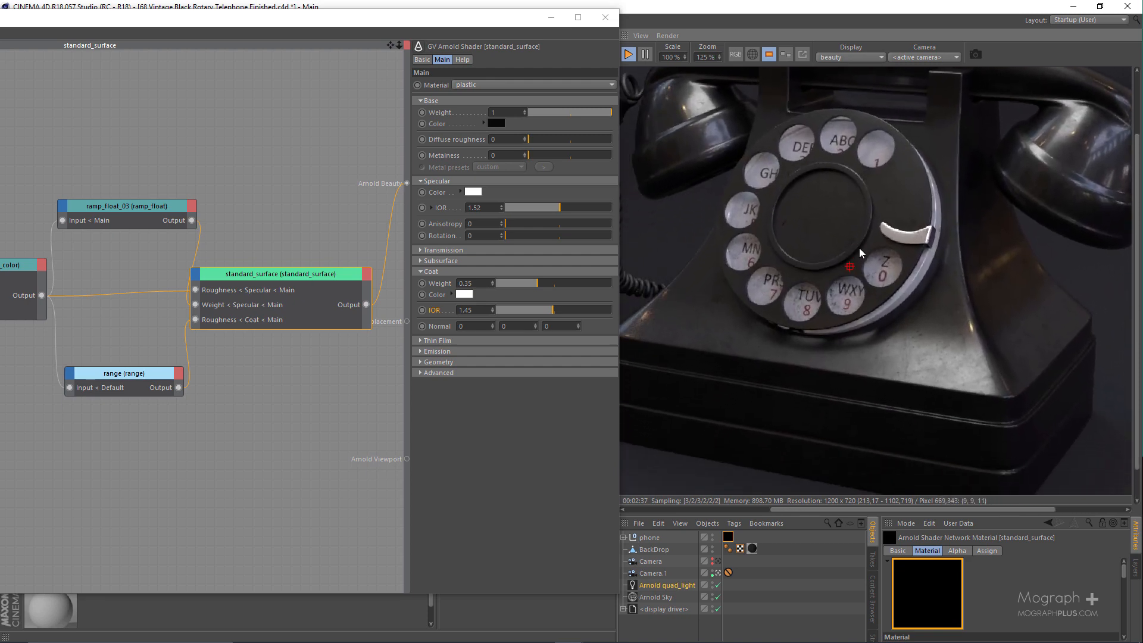
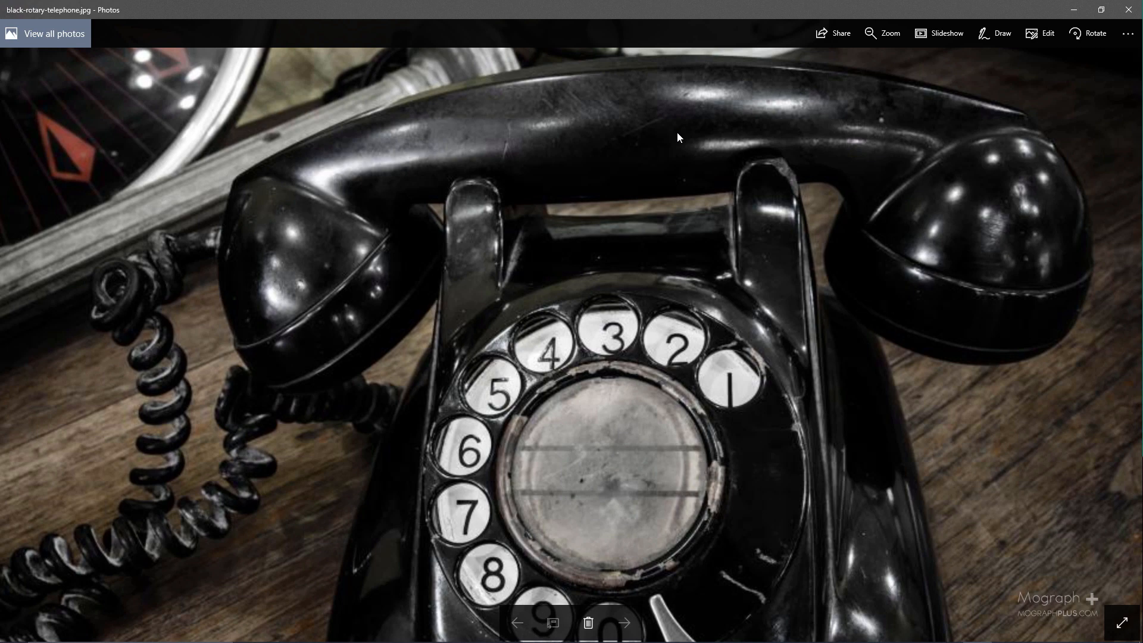
Close the reference photo and maximize the Arnold Shader Network Editor
click(1129, 10)
drag(459, 28, 707, 25)
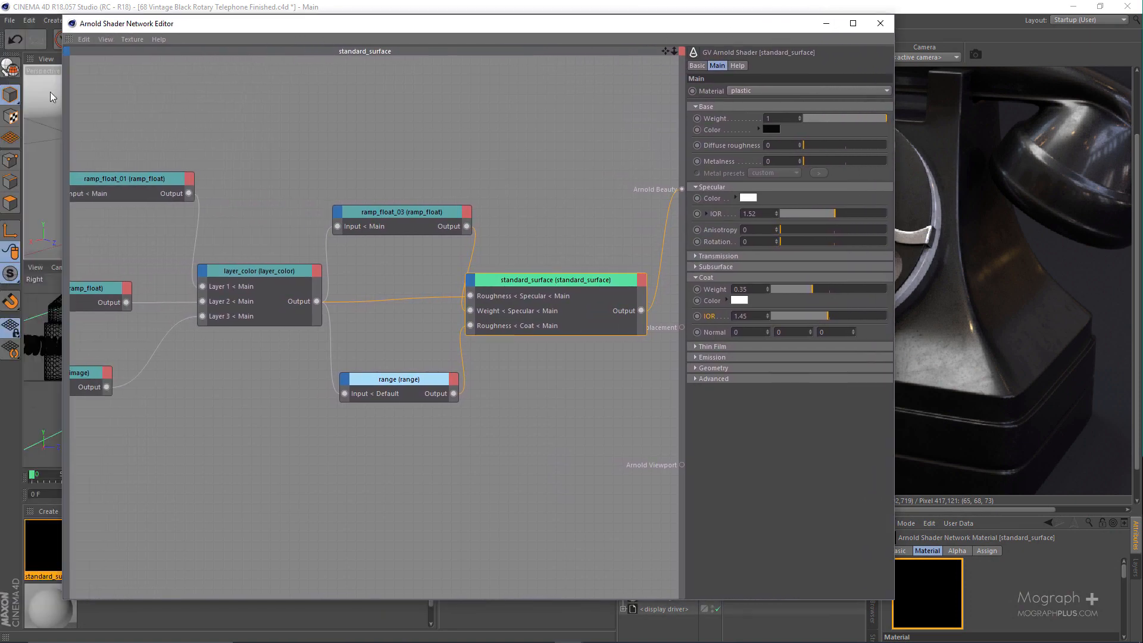
double_click(556, 25)
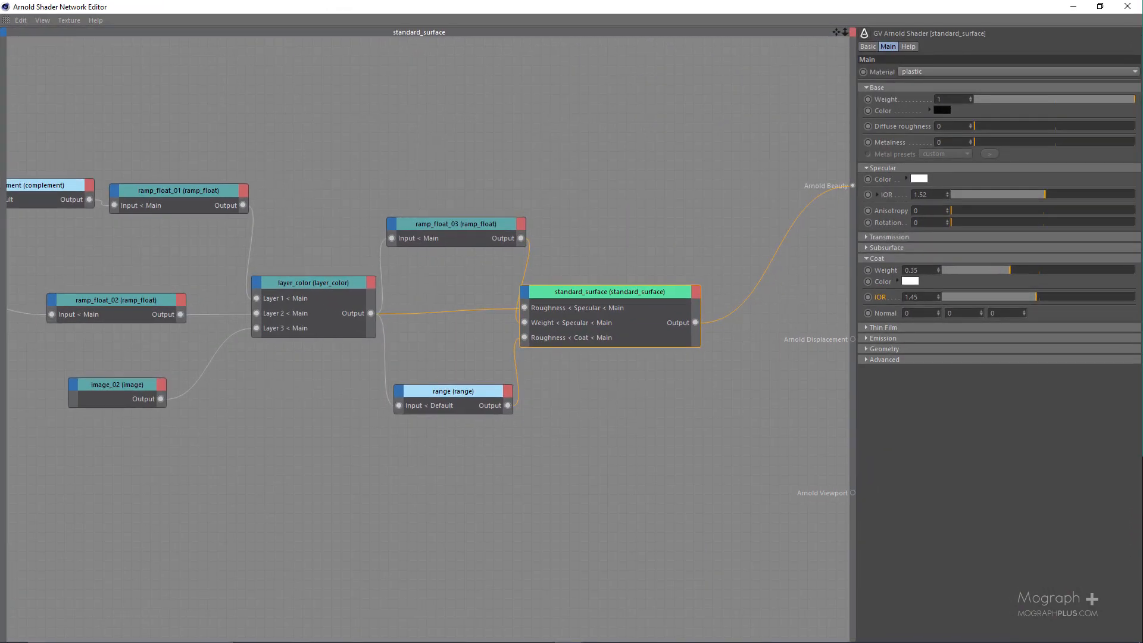
Review the settings of the ramp_float_01 and image_02 nodes feeding layer_color
click(331, 281)
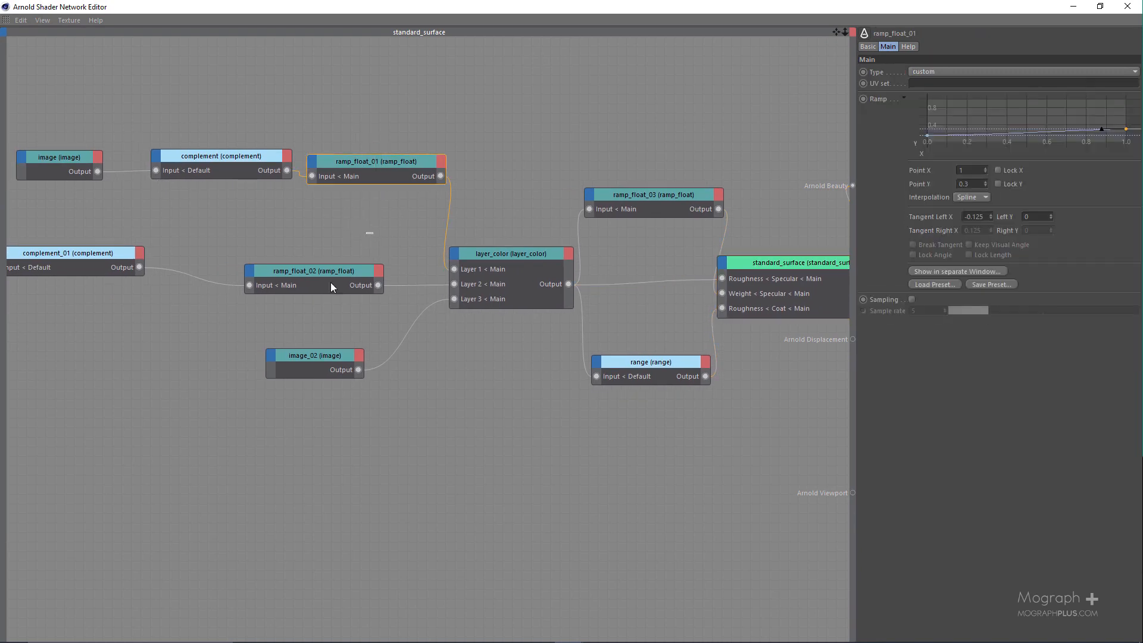
click(324, 357)
middle_drag(440, 389, 416, 341)
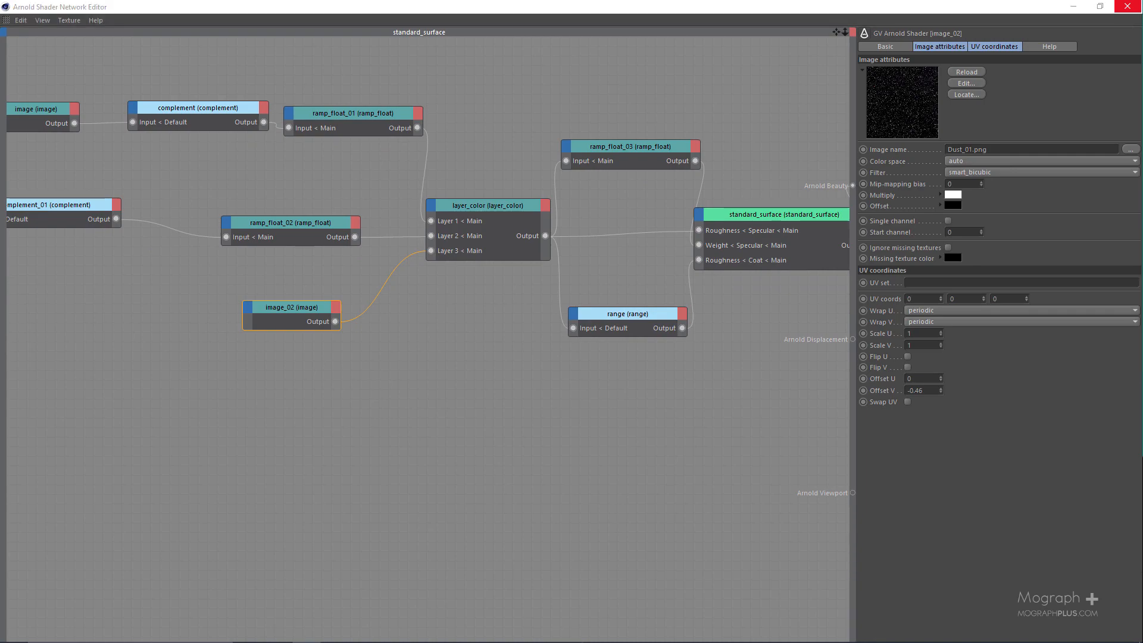
Switch to the Photos app and browse the rotary telephone reference pictures, examining the reflections and wear on their black bodies
key(alt+Tab)
scroll(537, 357, down, 1)
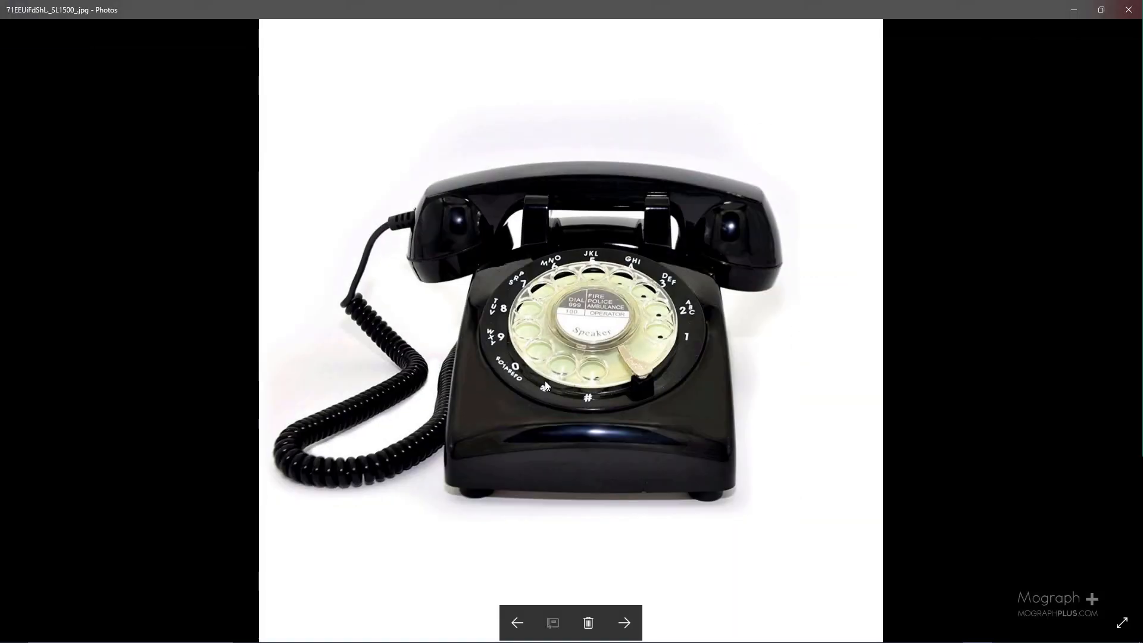
scroll(538, 444, up, 1)
double_click(631, 455)
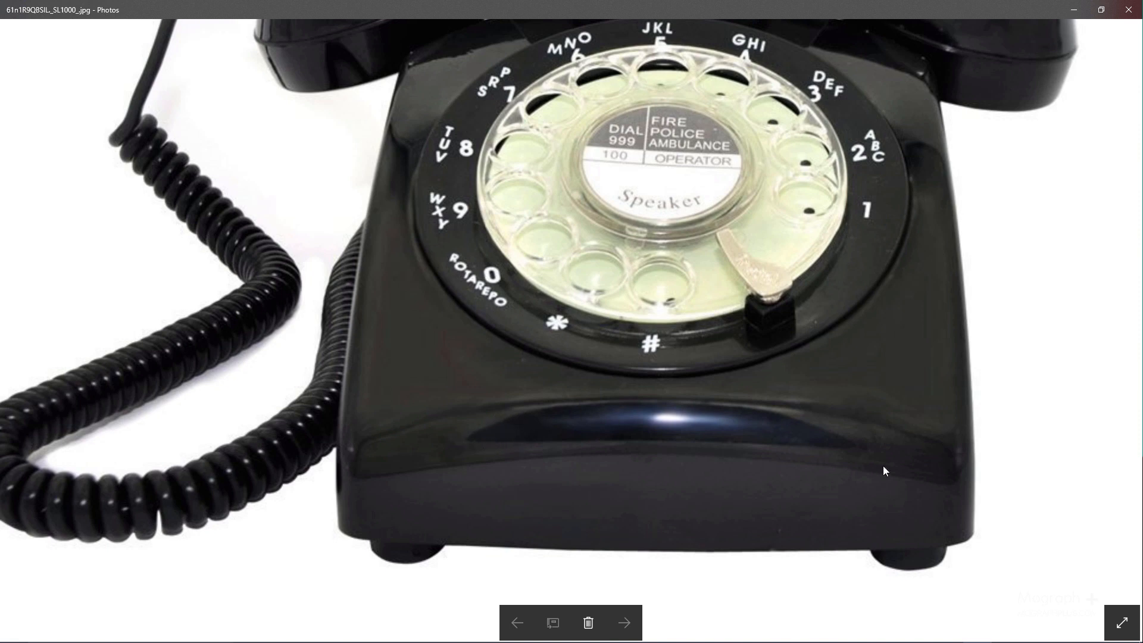
click(607, 361)
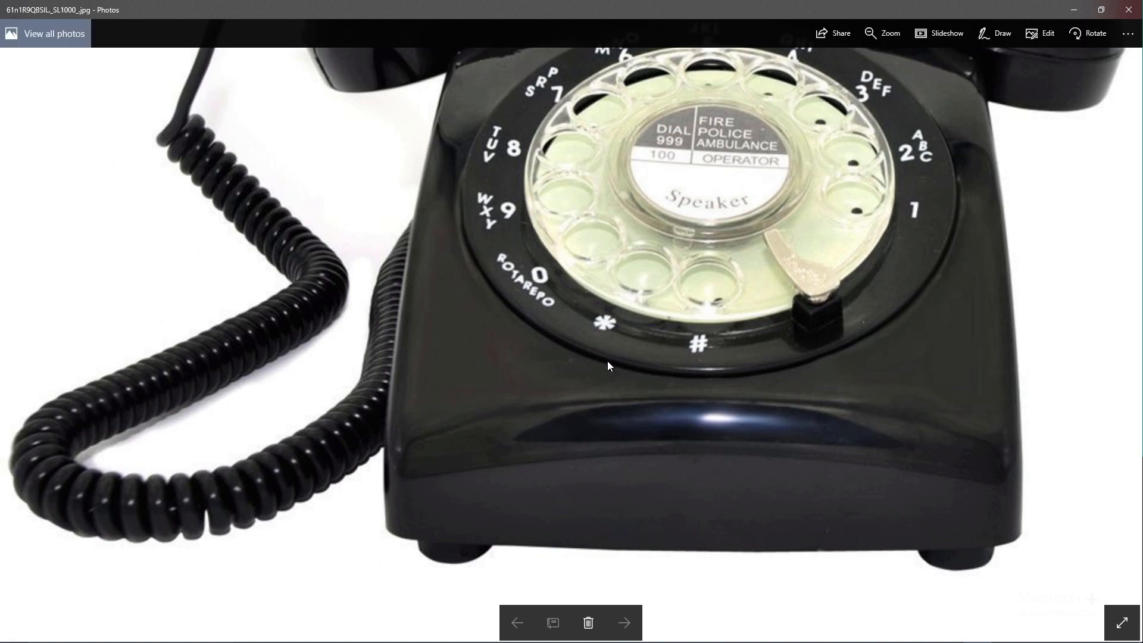
key(Right)
key(Right)
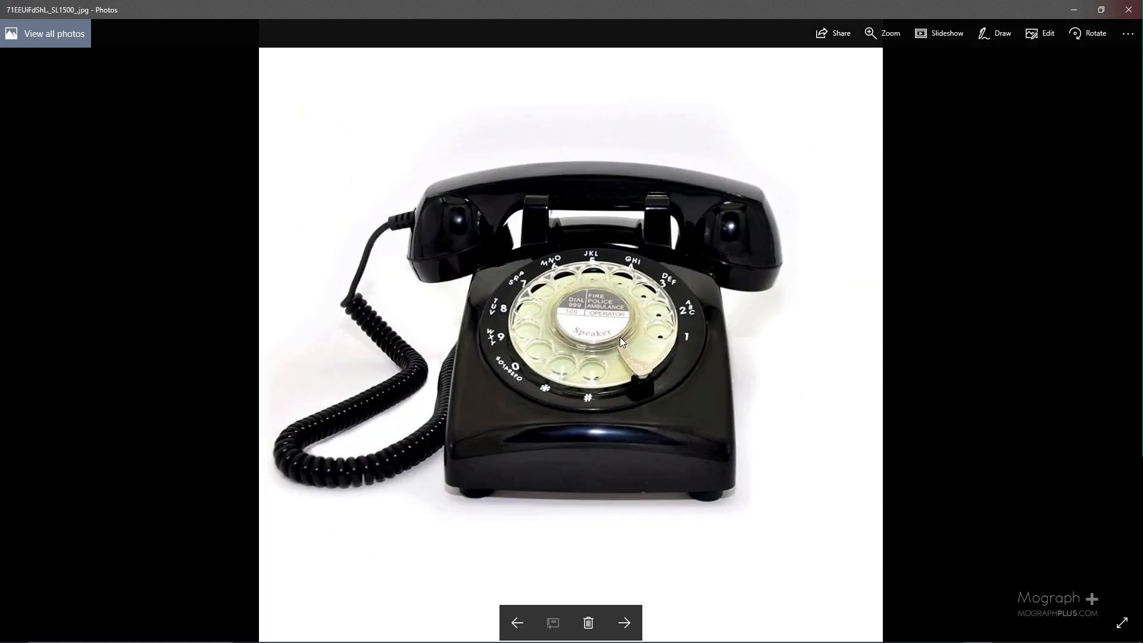
key(Right)
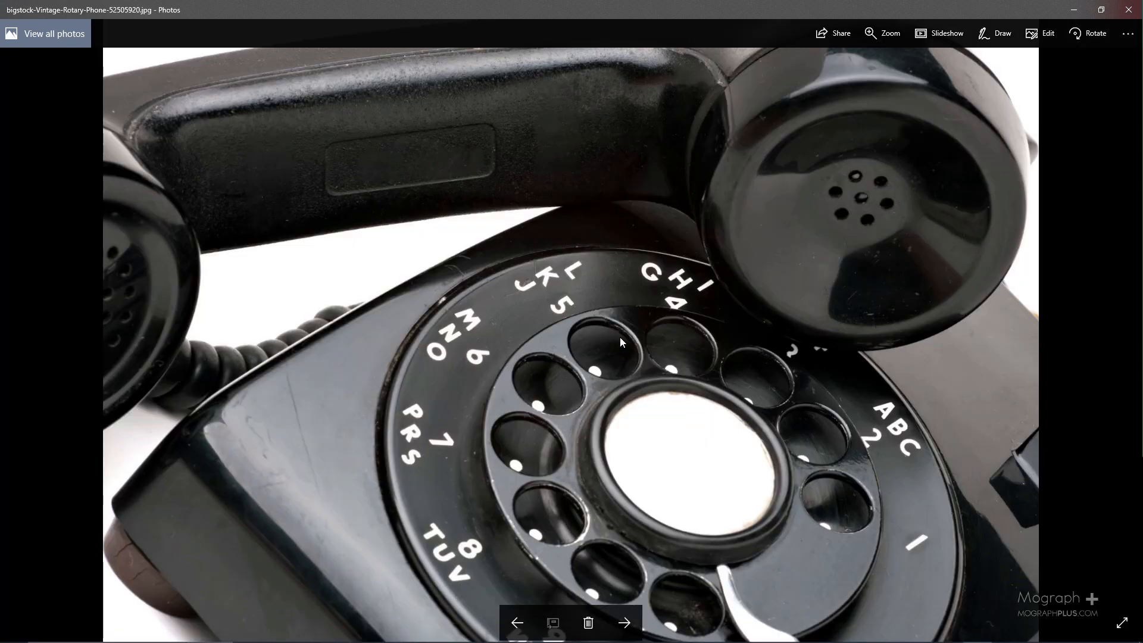
key(Right)
key(Right)
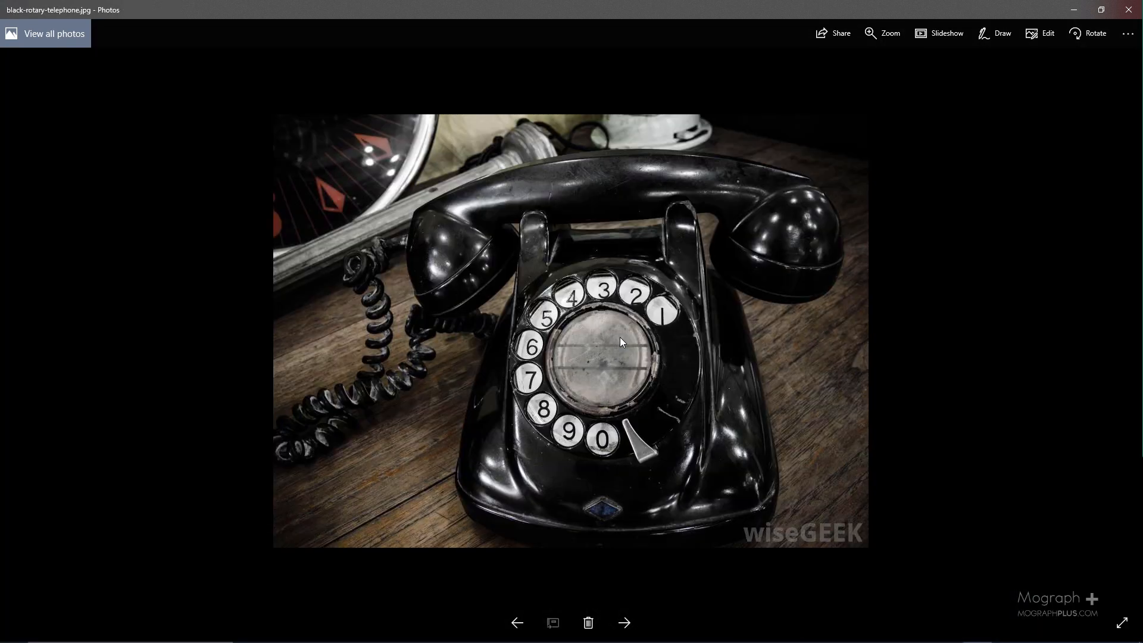
Browse the remaining telephone reference photos, examining scratches and worn areas on the black bodies, and close the photo viewer
key(Right)
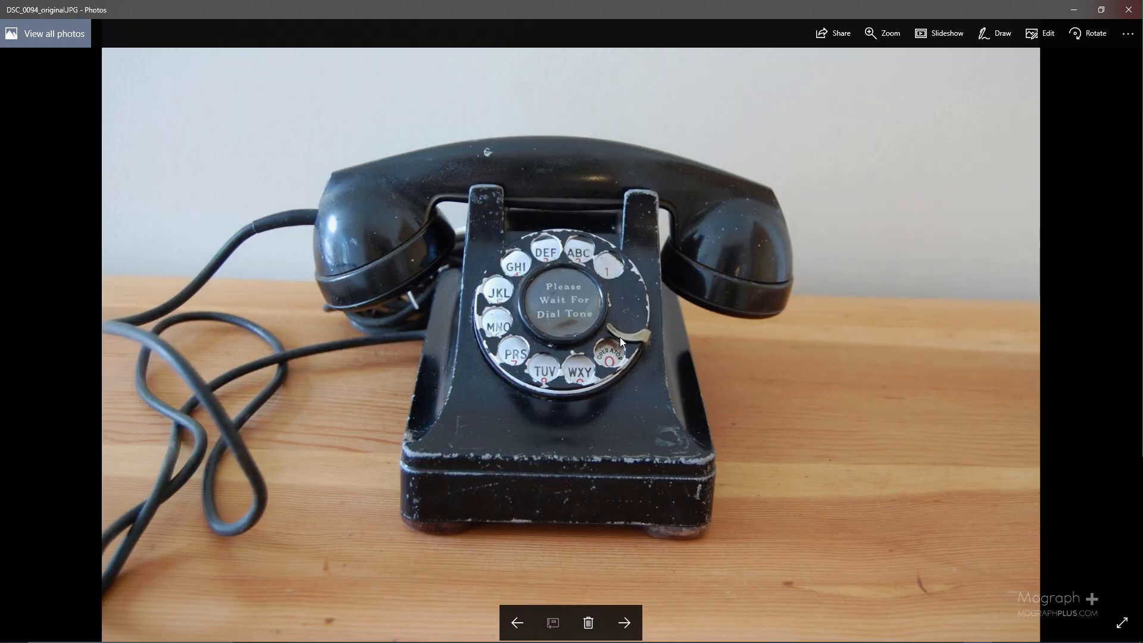
ctrl+scroll(371, 238, up, 3)
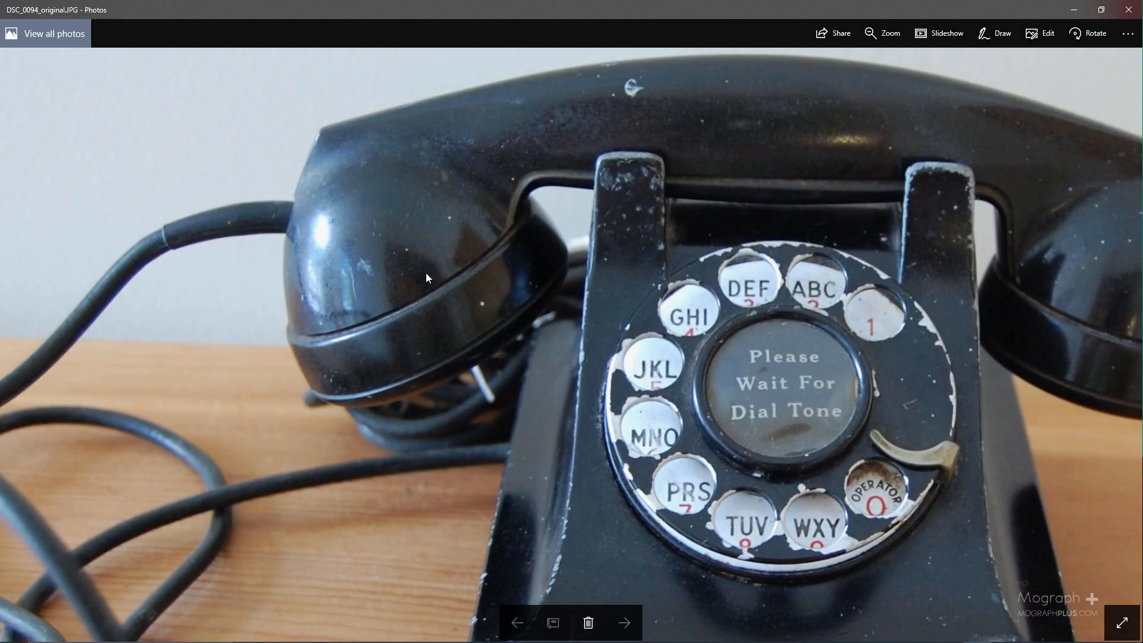
key(Right)
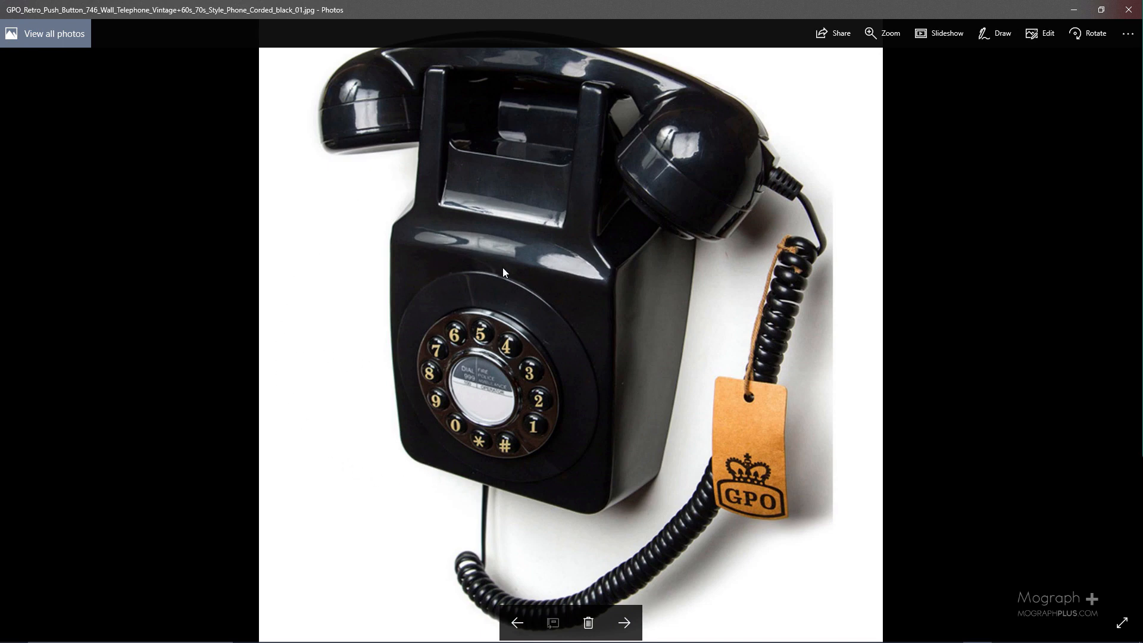
key(Right)
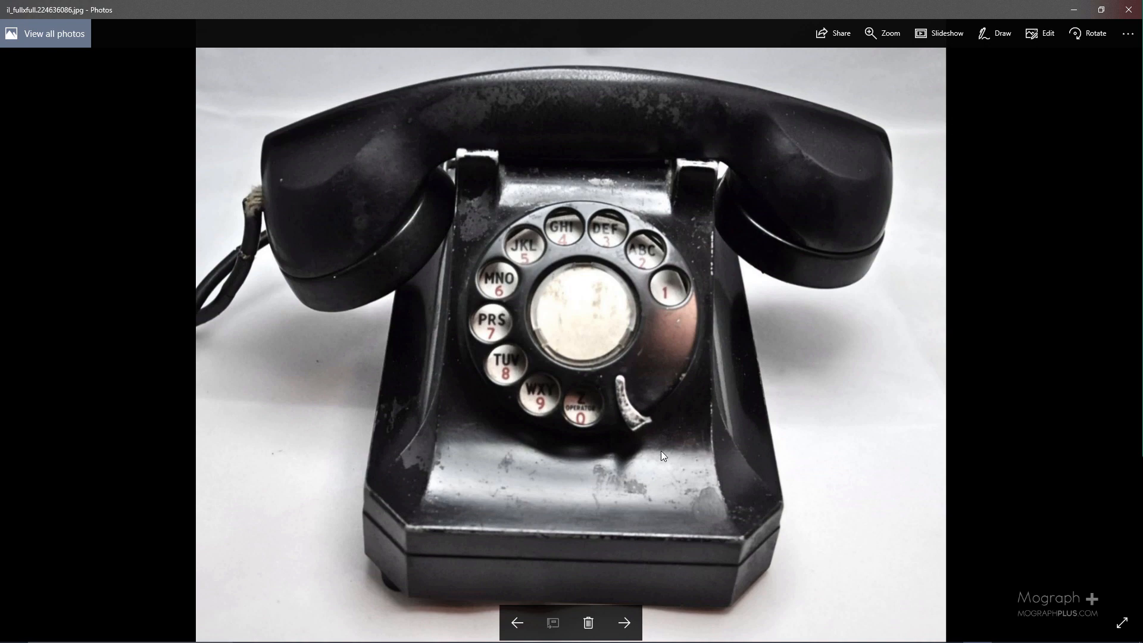
click(1128, 10)
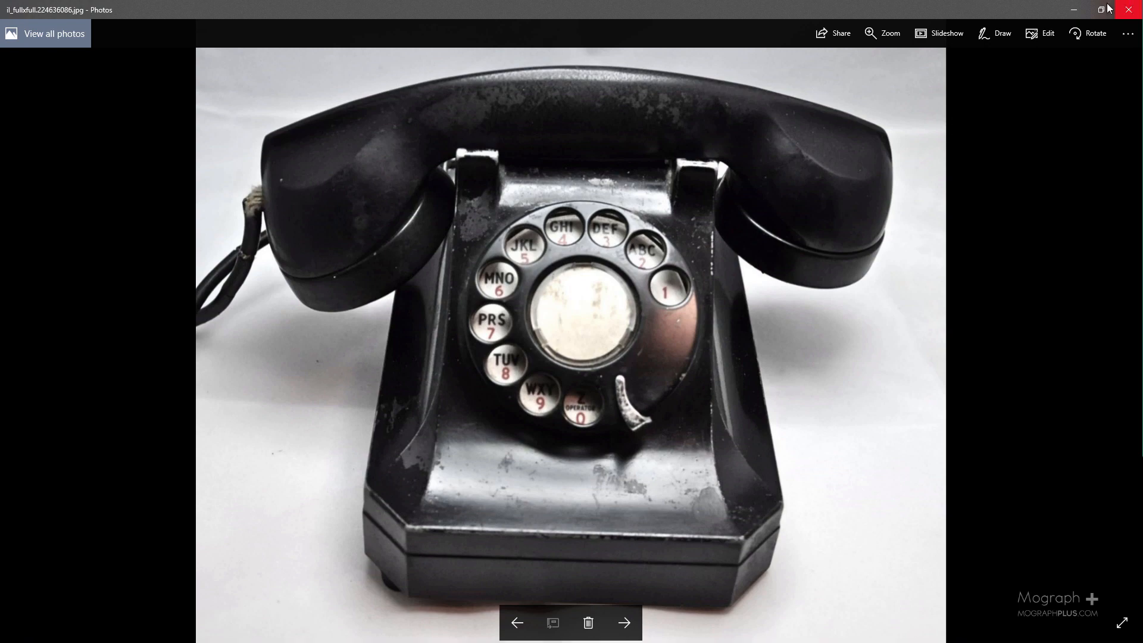
Add a bump2d node to the shader network and place it below the range node
scroll(628, 434, down, 5)
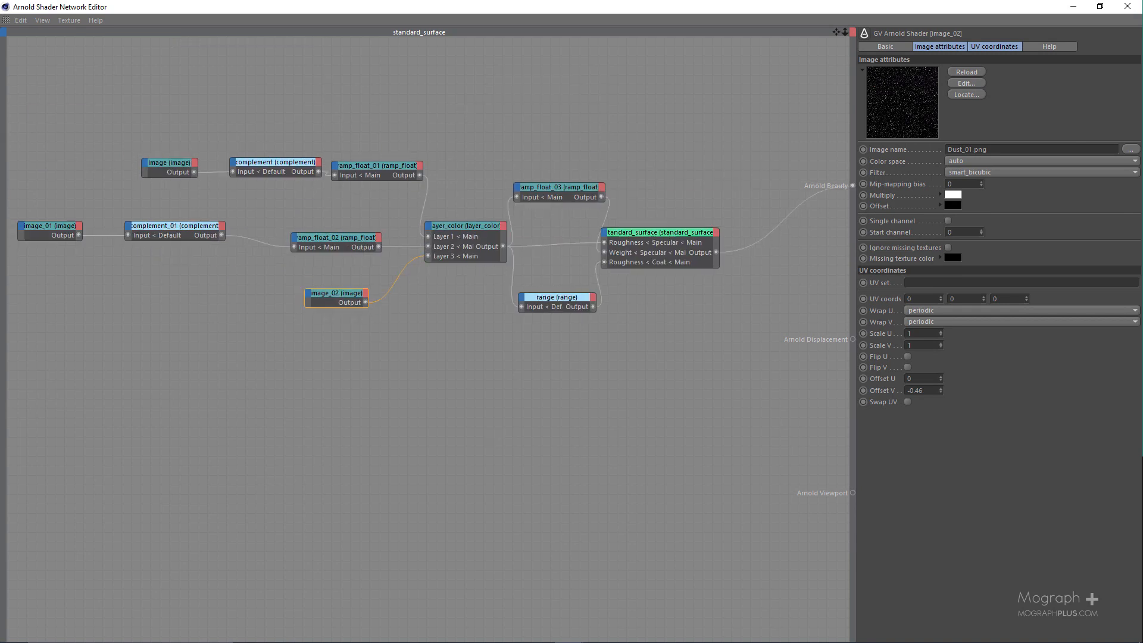
click(493, 403)
key(Tab)
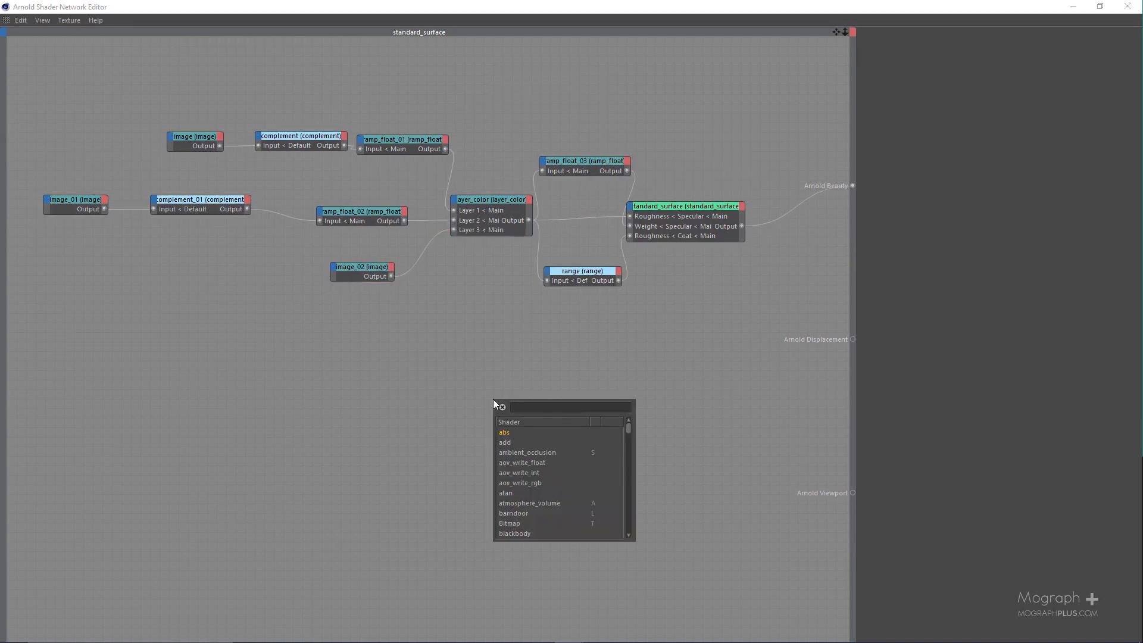
text(BUMP)
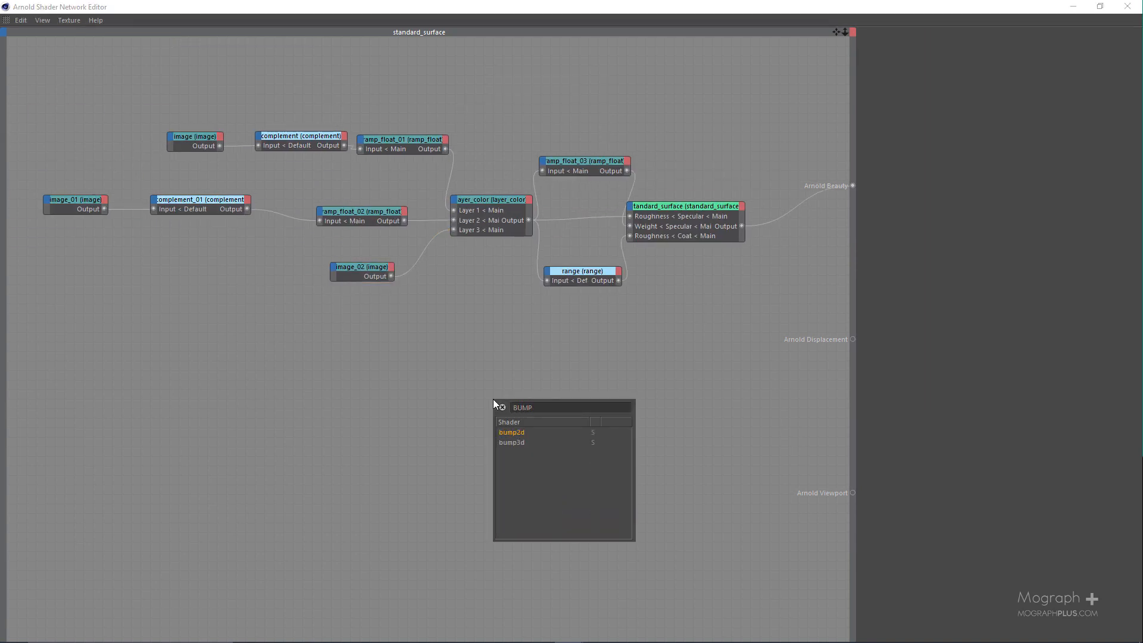
key(Return)
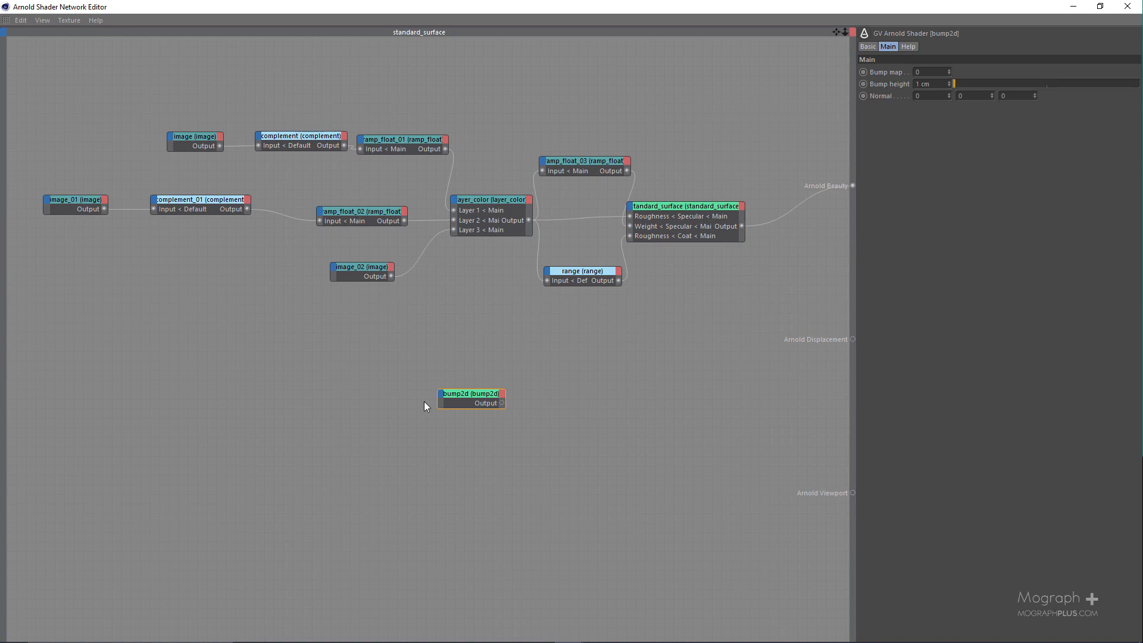
drag(463, 397, 587, 405)
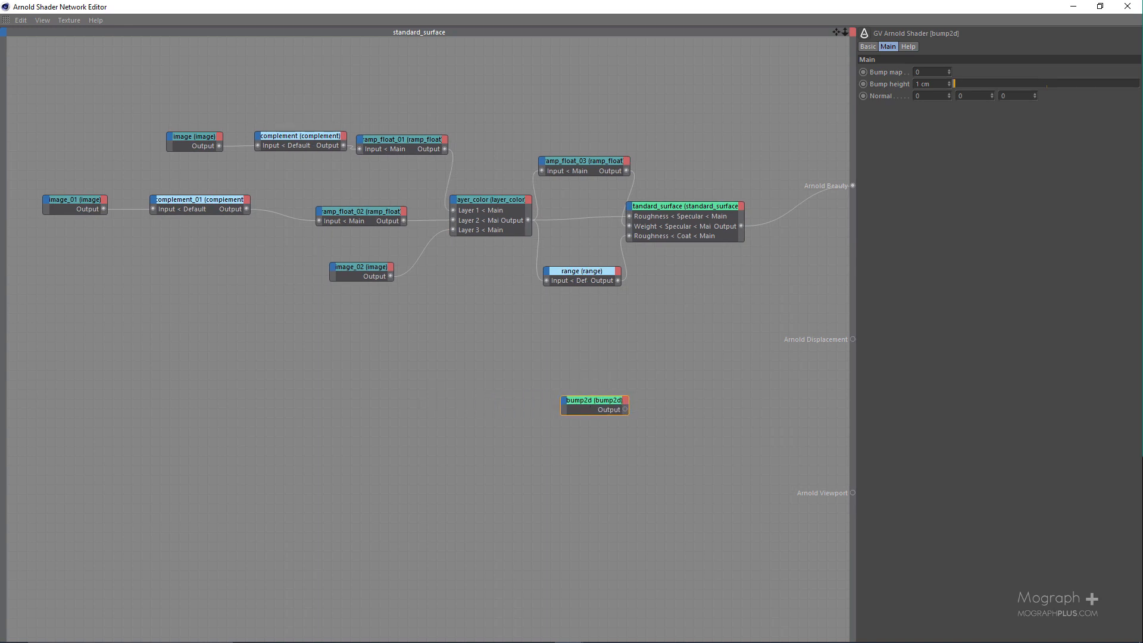
Move the image node away from its complement node and preview its BW20.png texture as the beauty root shader in the render
mouse_move(199, 140)
mouse_down()
mouse_move(83, 145)
mouse_move(74, 173)
mouse_up()
mouse_move(510, 3)
mouse_down()
mouse_move(564, 14)
mouse_move(331, 45)
mouse_up()
alt+middle_drag(196, 362, 273, 351)
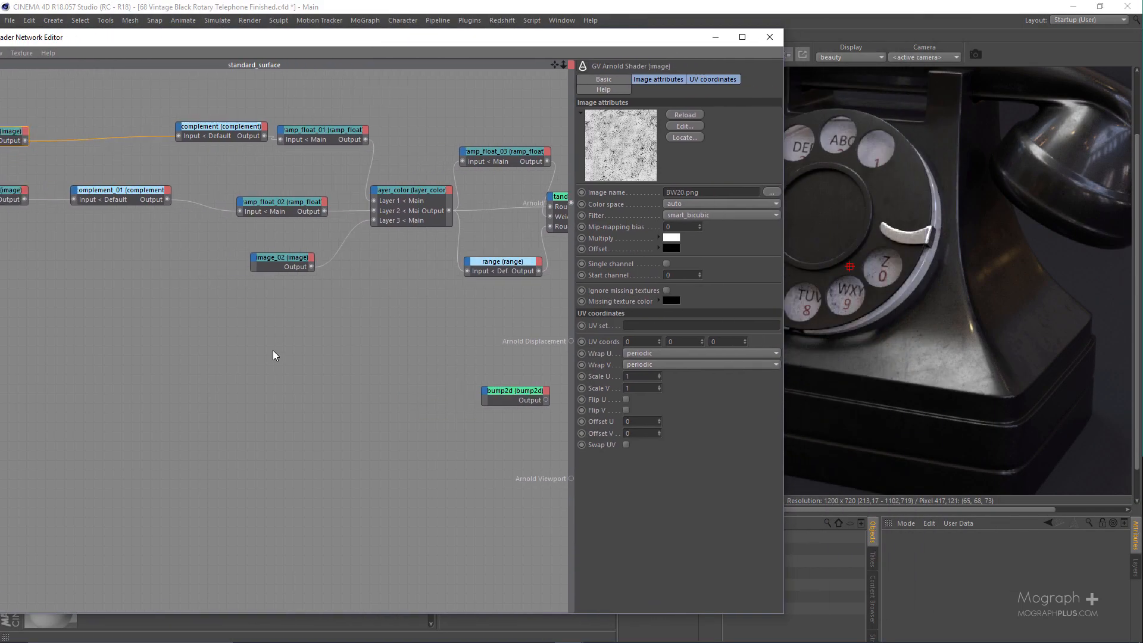
scroll(273, 349, down, 2)
alt+middle_drag(133, 328, 133, 319)
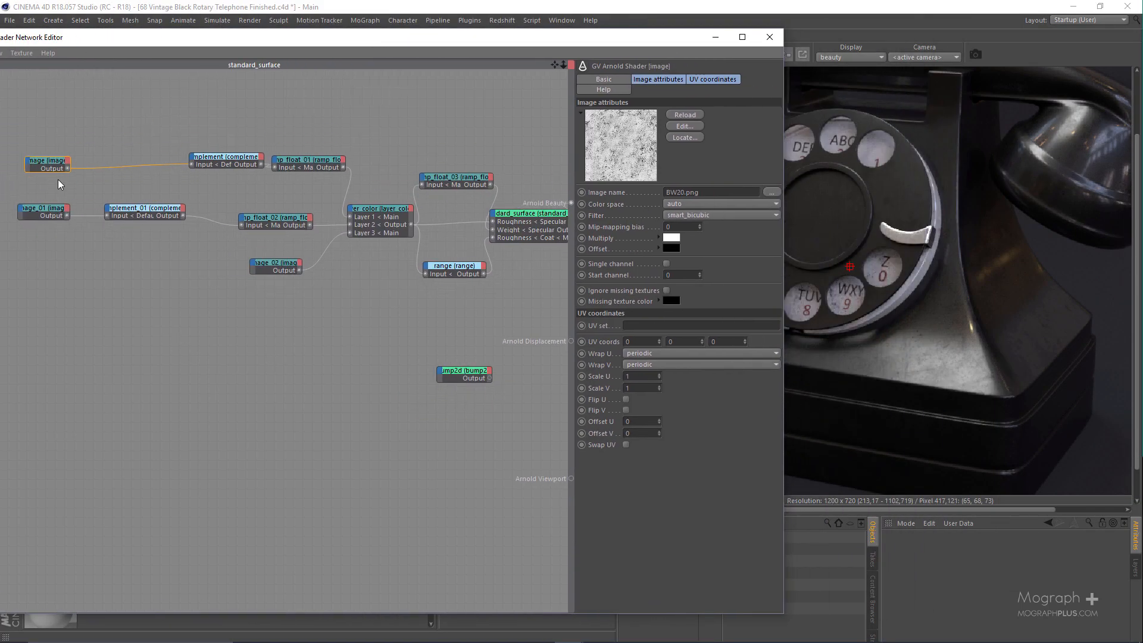
key(a)
key(s)
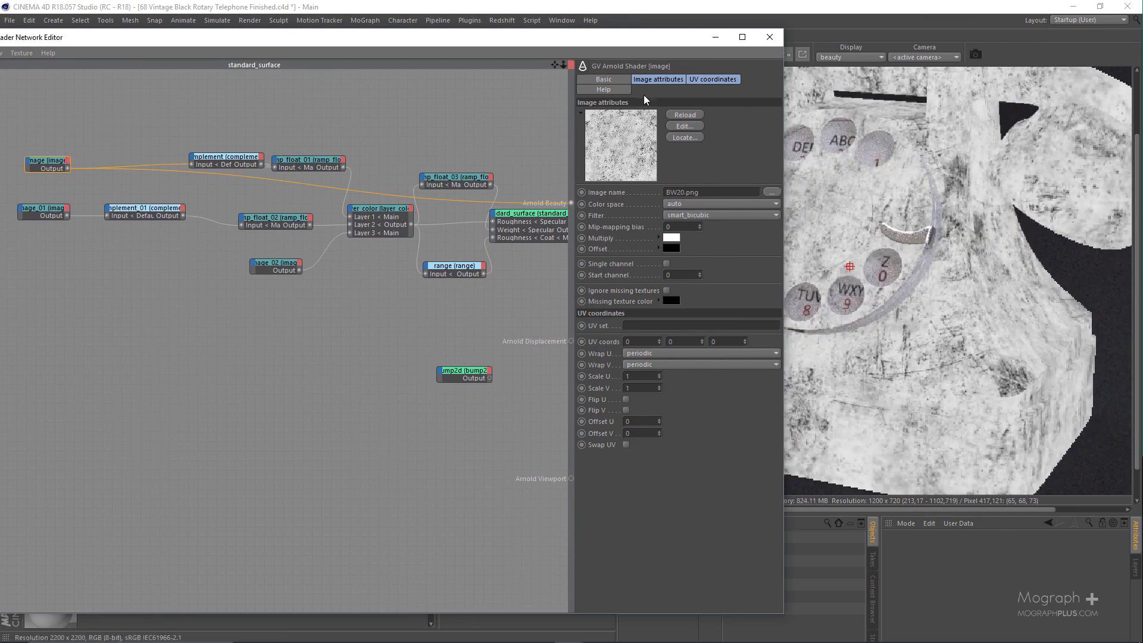
drag(642, 40, 642, 42)
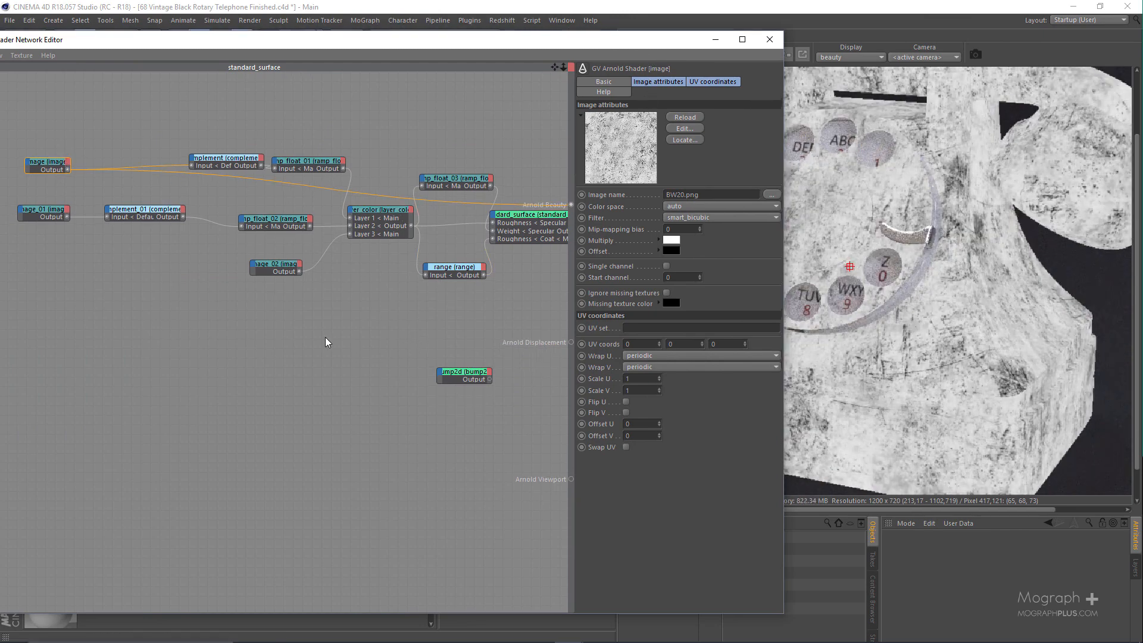
Add a second layer_color node in the empty area below the image_02 node
double_click(262, 361)
text(la)
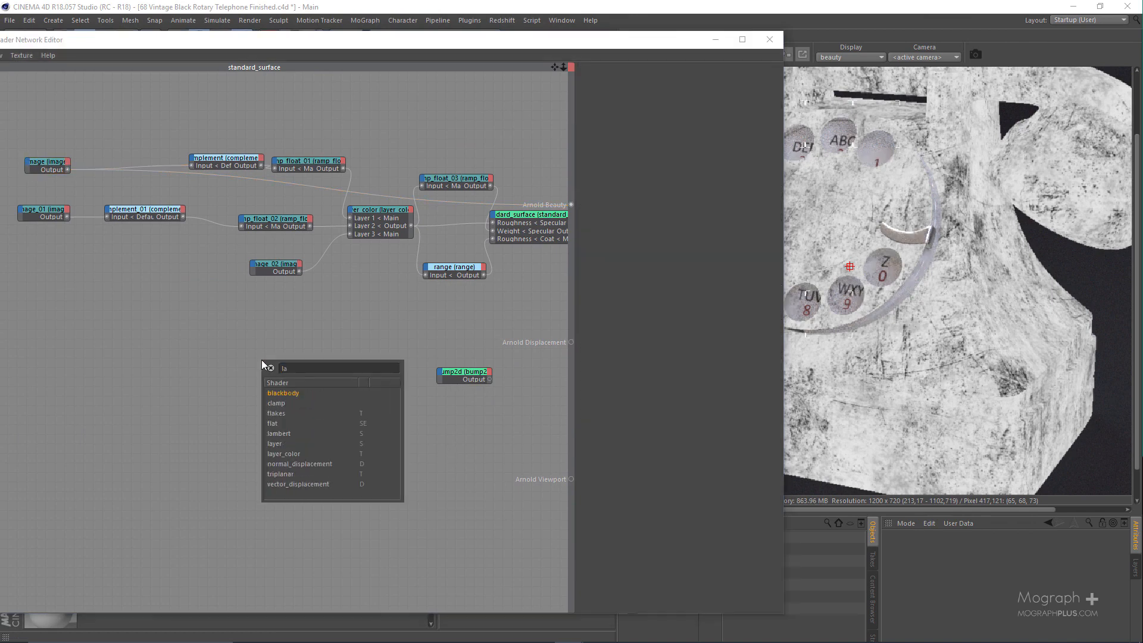
text(yer)
key(Down)
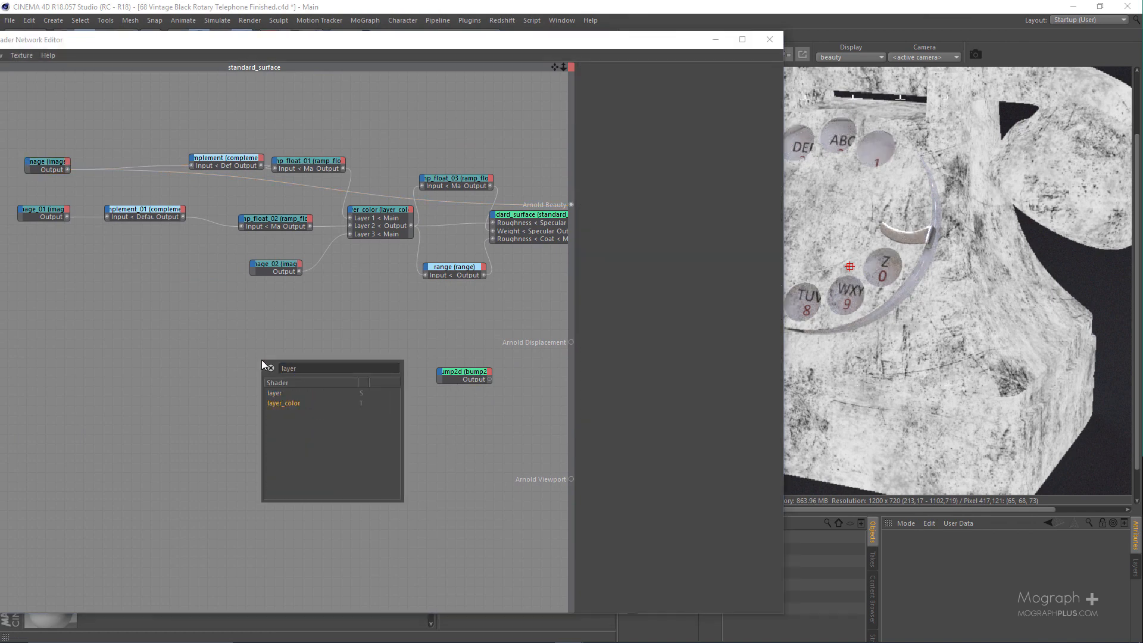
key(Return)
scroll(59, 195, up, 1)
scroll(59, 194, up, 1)
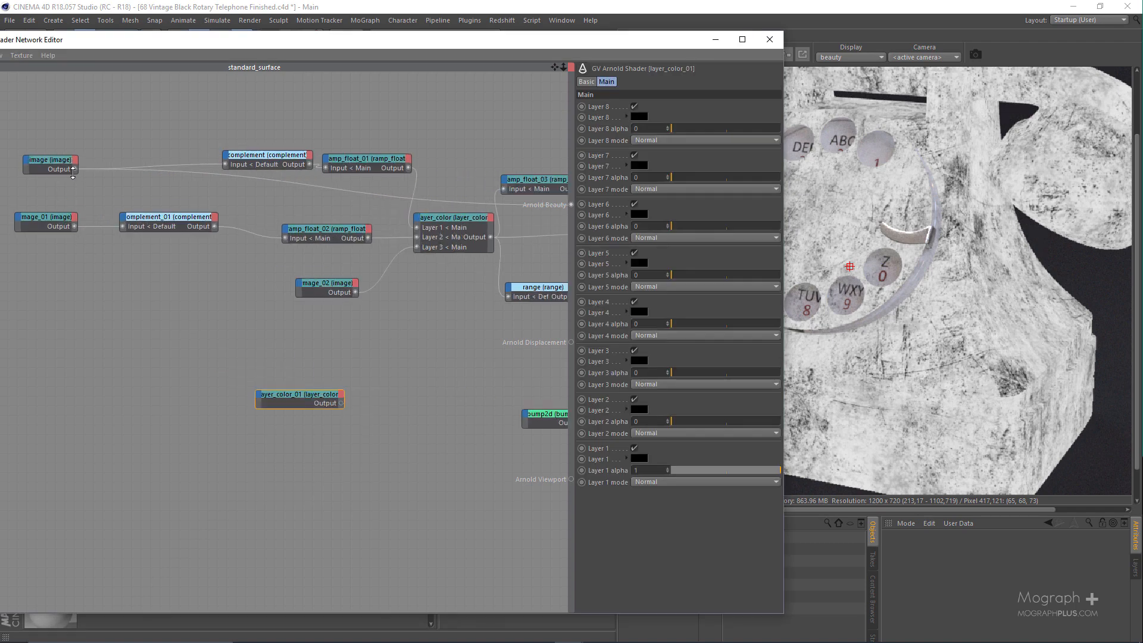
Connect the image node's output to Layer 1 of the second layer_color node
drag(147, 284, 265, 402)
mouse_move(273, 403)
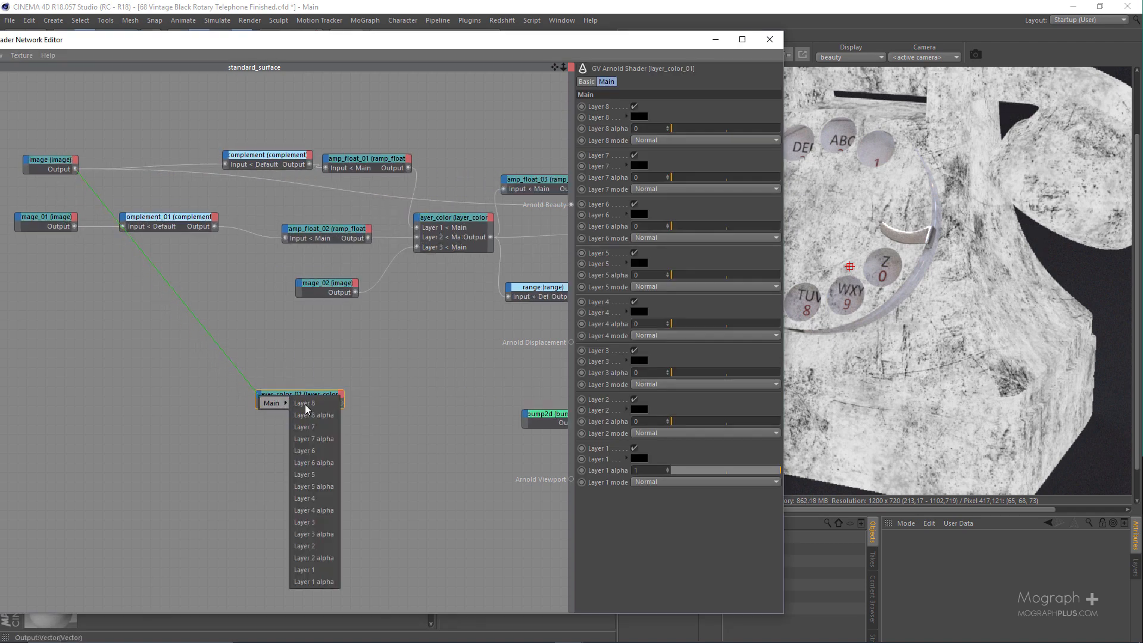
click(325, 570)
Preview image_01's BW38.png texture as the beauty root shader and review the original layer_color node's settings
click(48, 221)
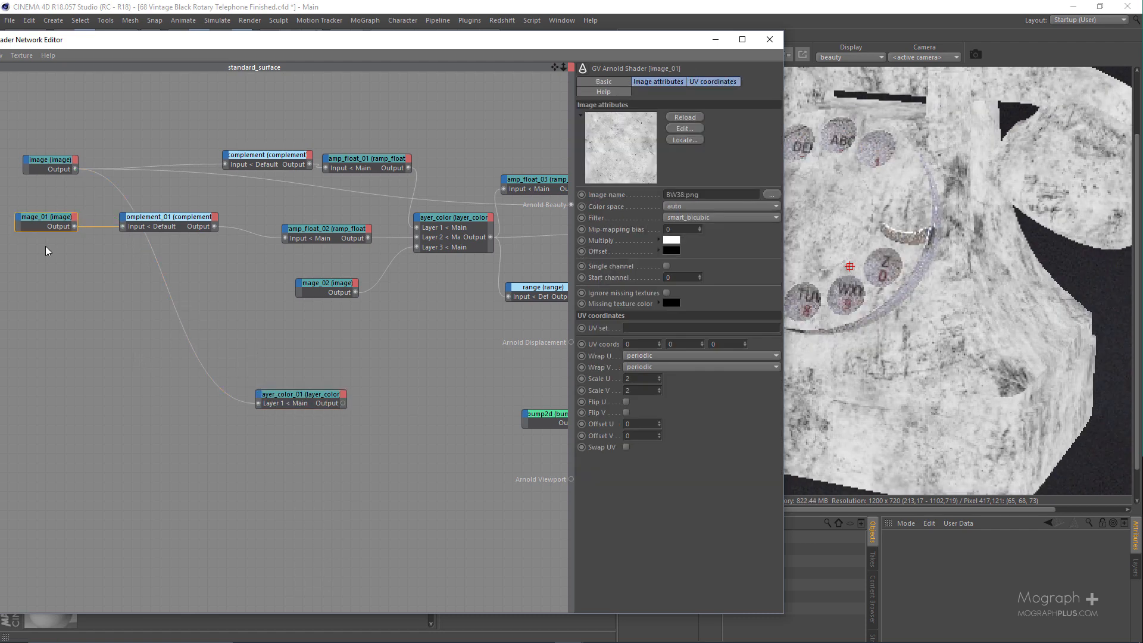
key(alt+w)
key(x)
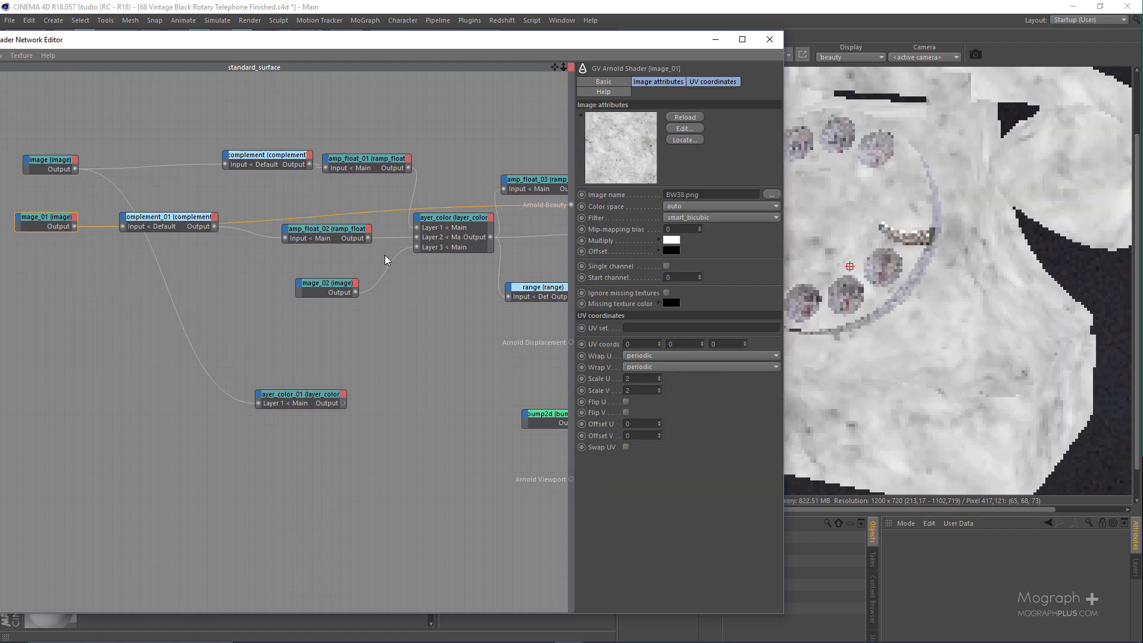
click(452, 237)
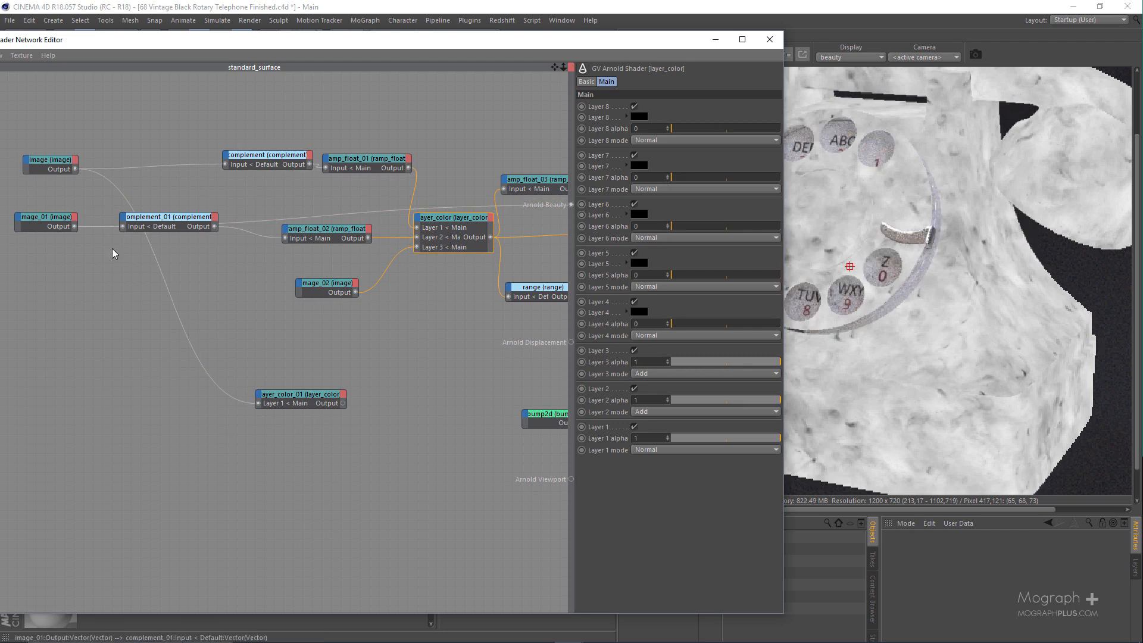
drag(600, 39, 645, 34)
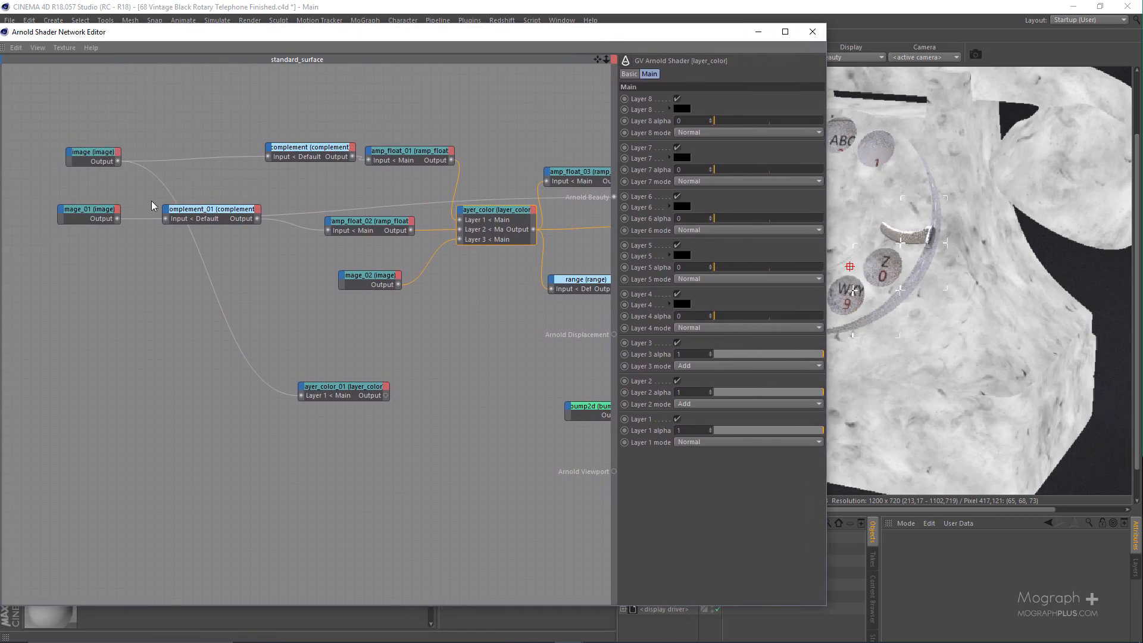
Connect the image_01 node's output to Layer 2 of the second layer_color node
drag(119, 219, 299, 390)
click(302, 391)
mouse_move(322, 398)
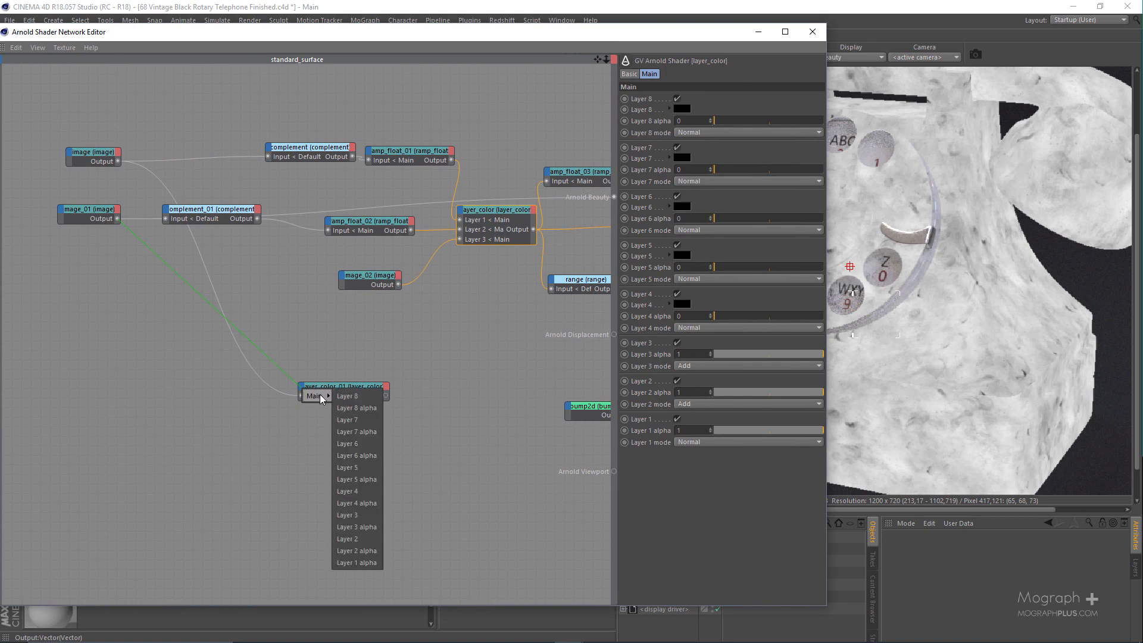
click(364, 539)
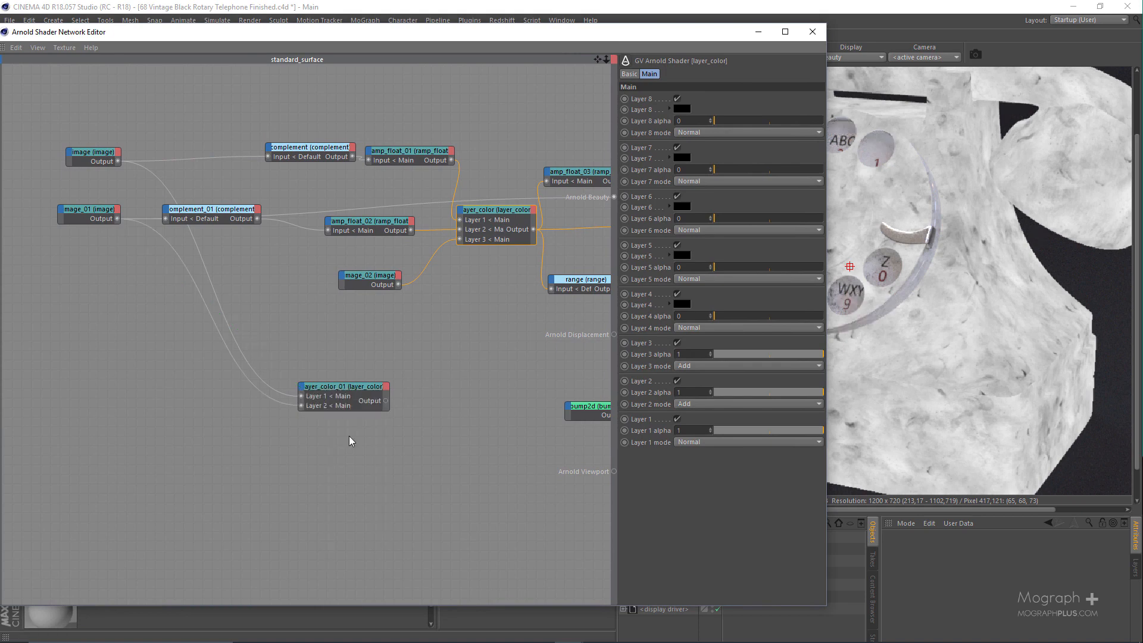
click(360, 428)
Set layer_color_01 as the beauty root shader and examine its layered result on the phone in the render
click(368, 394)
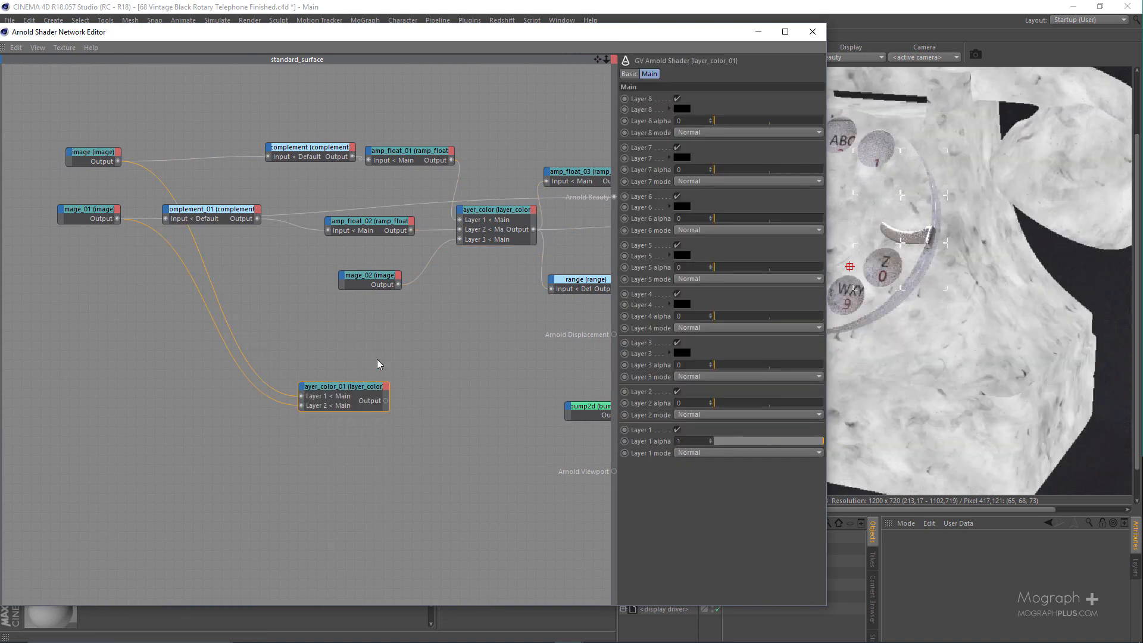
drag(346, 422, 346, 422)
key(shift+a)
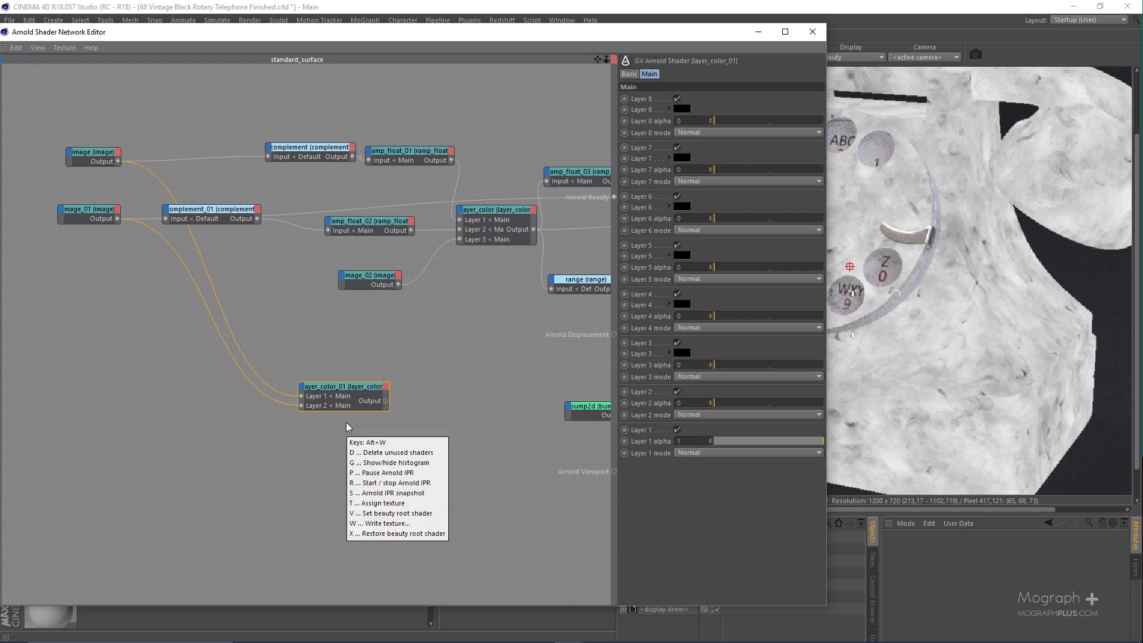
key(c)
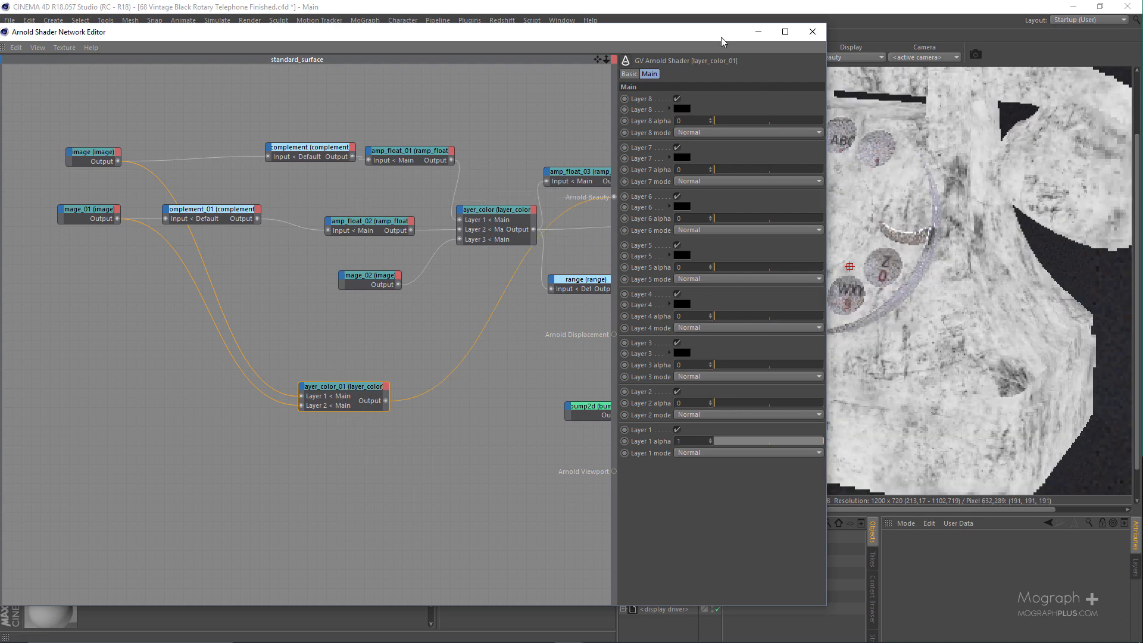
drag(417, 31, 303, 31)
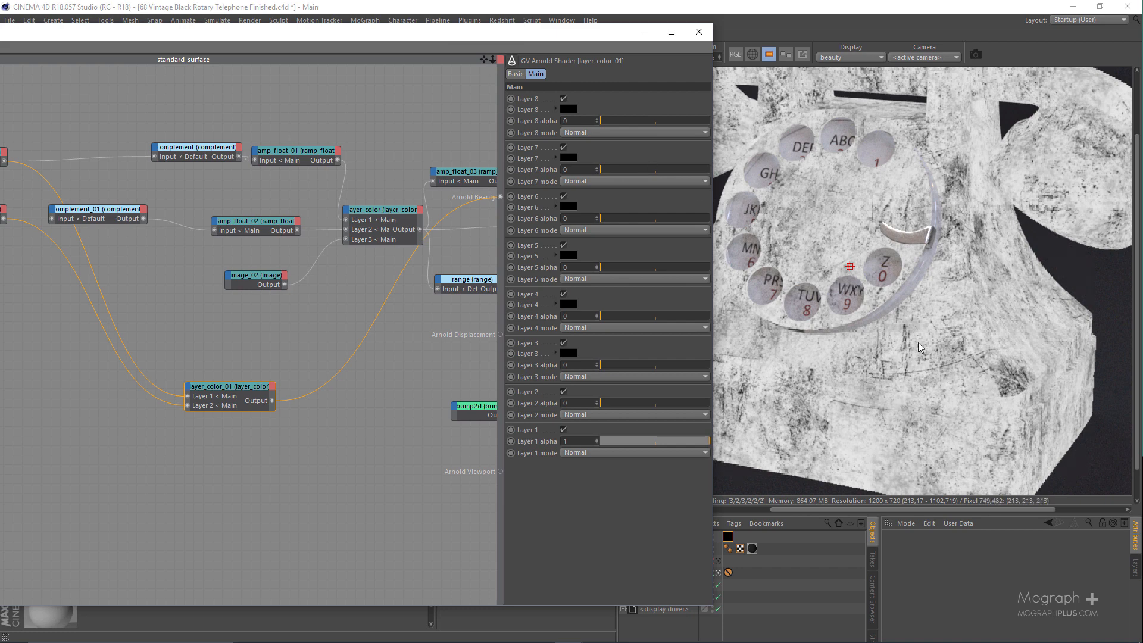
drag(569, 37, 697, 36)
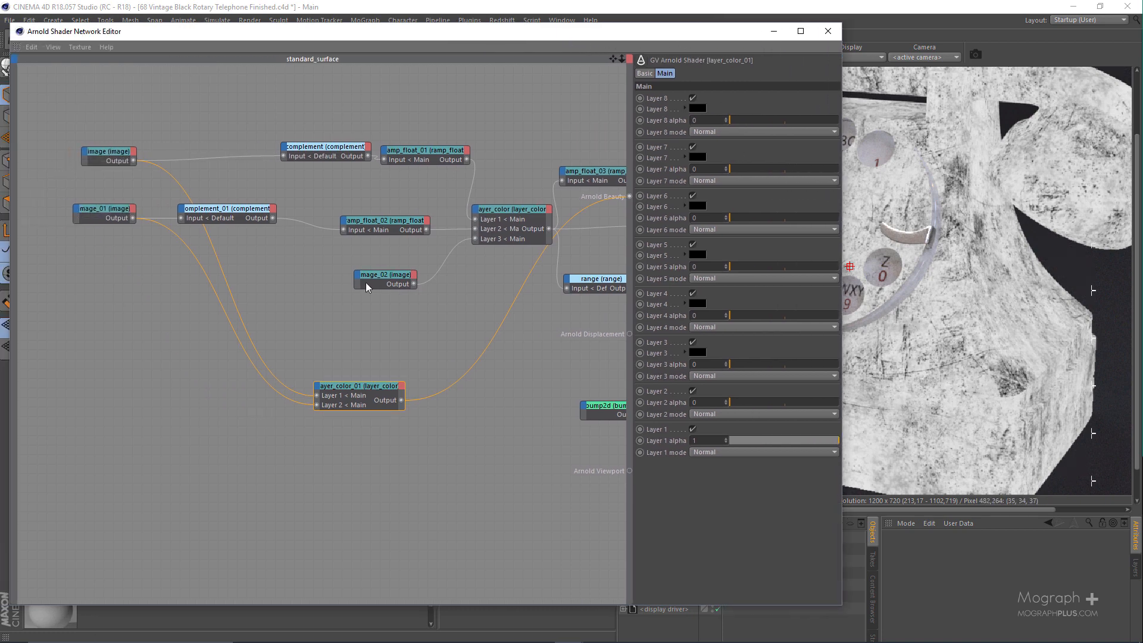
Move image_02 away from the original layer_color node and preview its Dust_01.png texture as the beauty root shader
click(371, 280)
drag(386, 276, 268, 274)
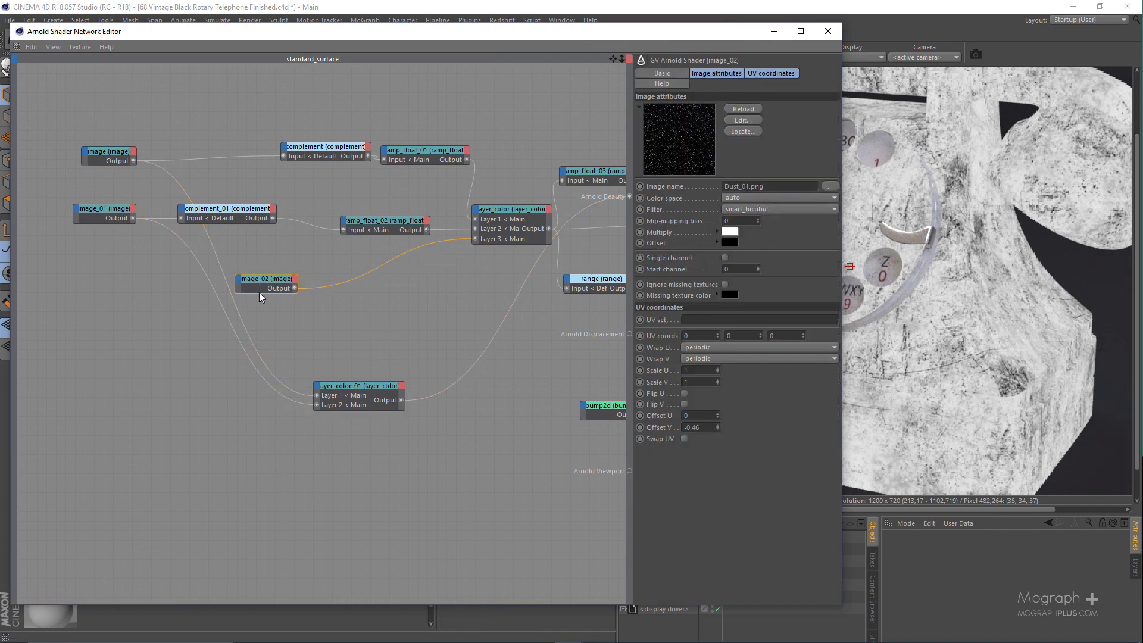
right_click(259, 291)
click(280, 305)
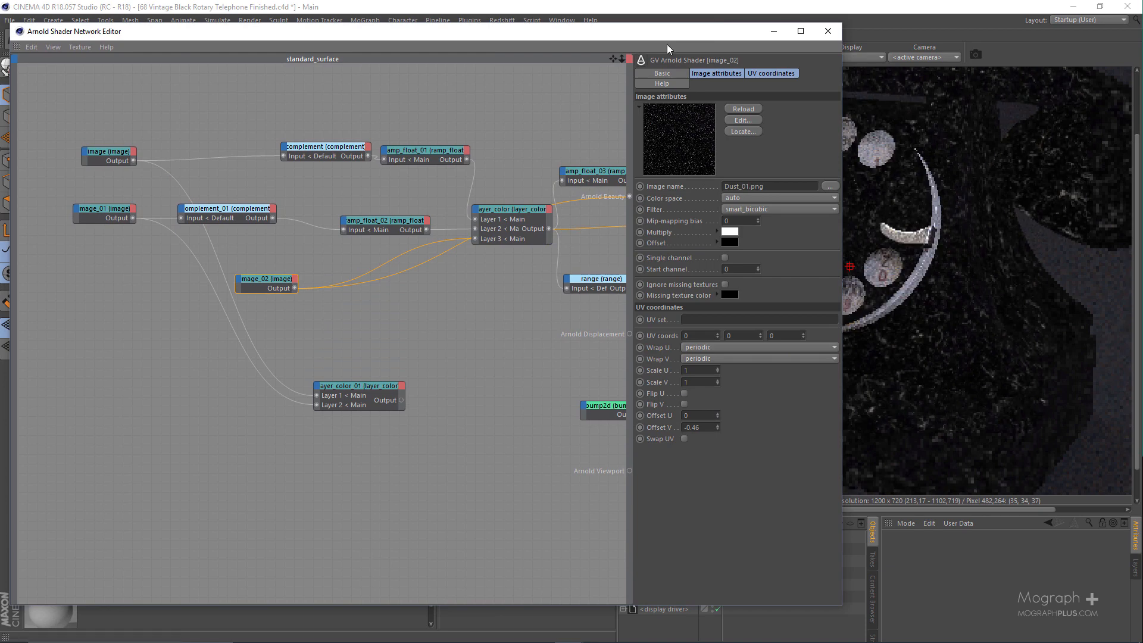
drag(666, 34, 500, 38)
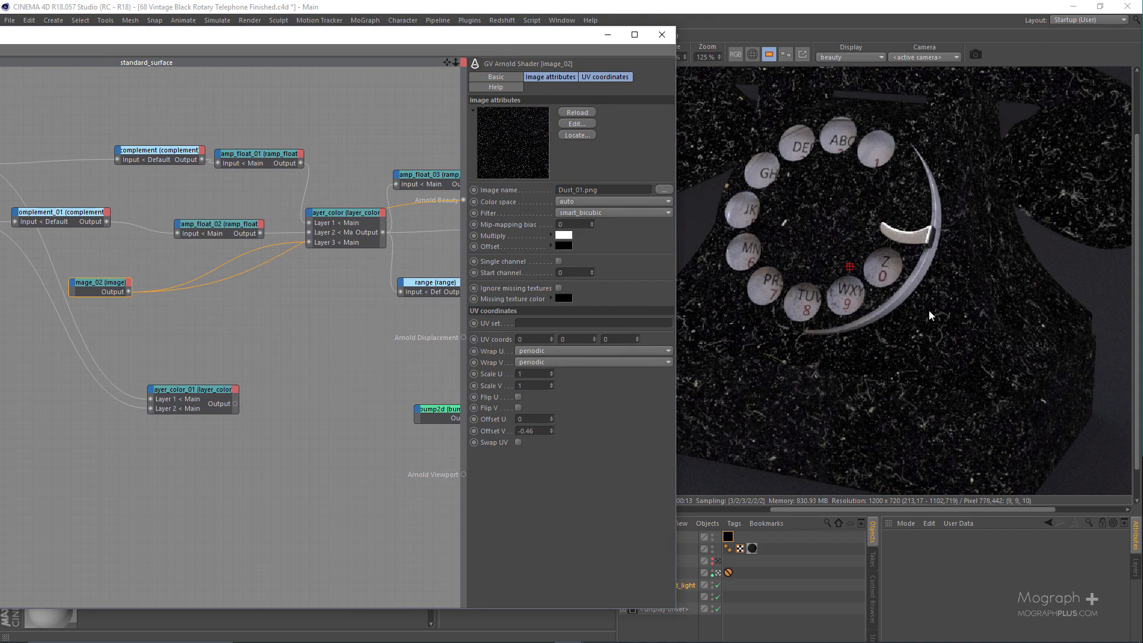
drag(426, 47, 635, 48)
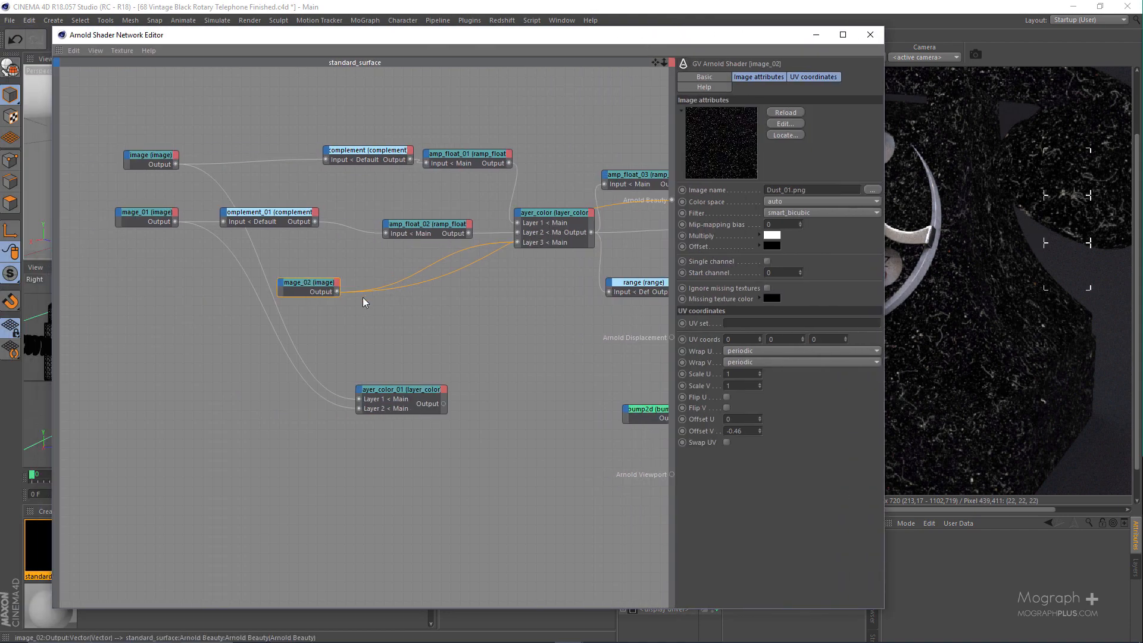
Add a complement (invert) node beside image_02 and connect image_02's output to its Input
double_click(356, 330)
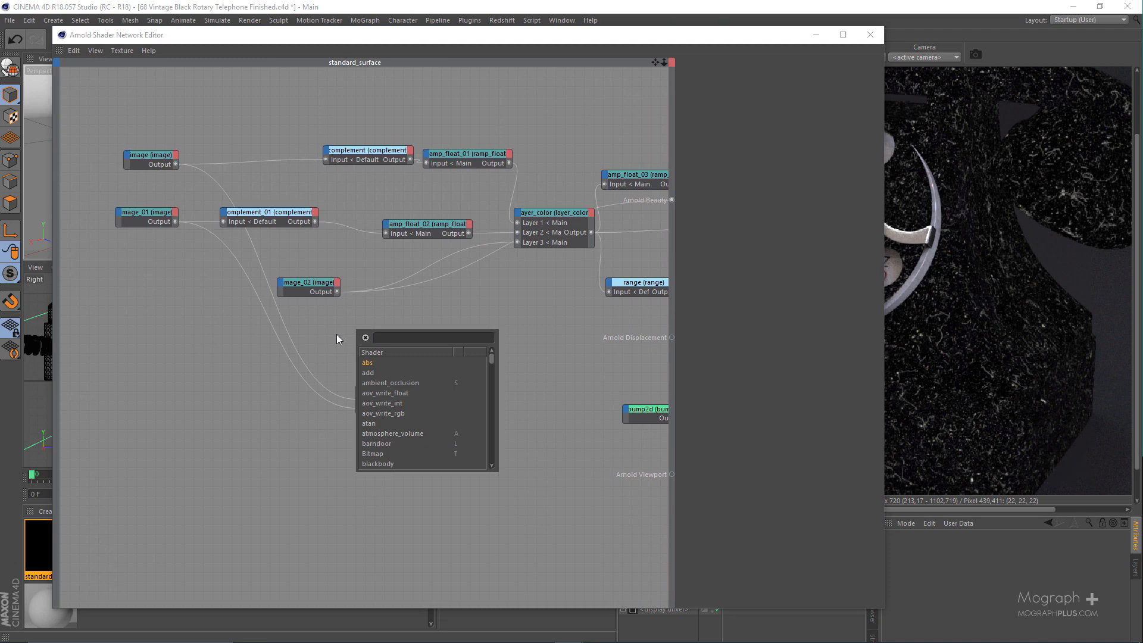
text(com)
key(Down)
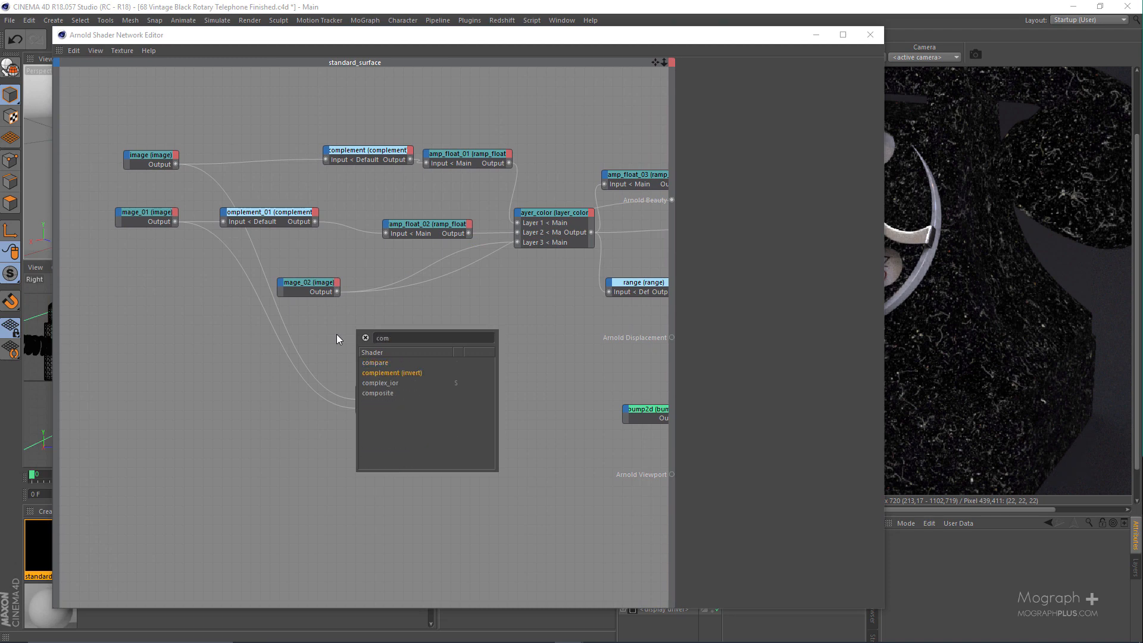
key(Return)
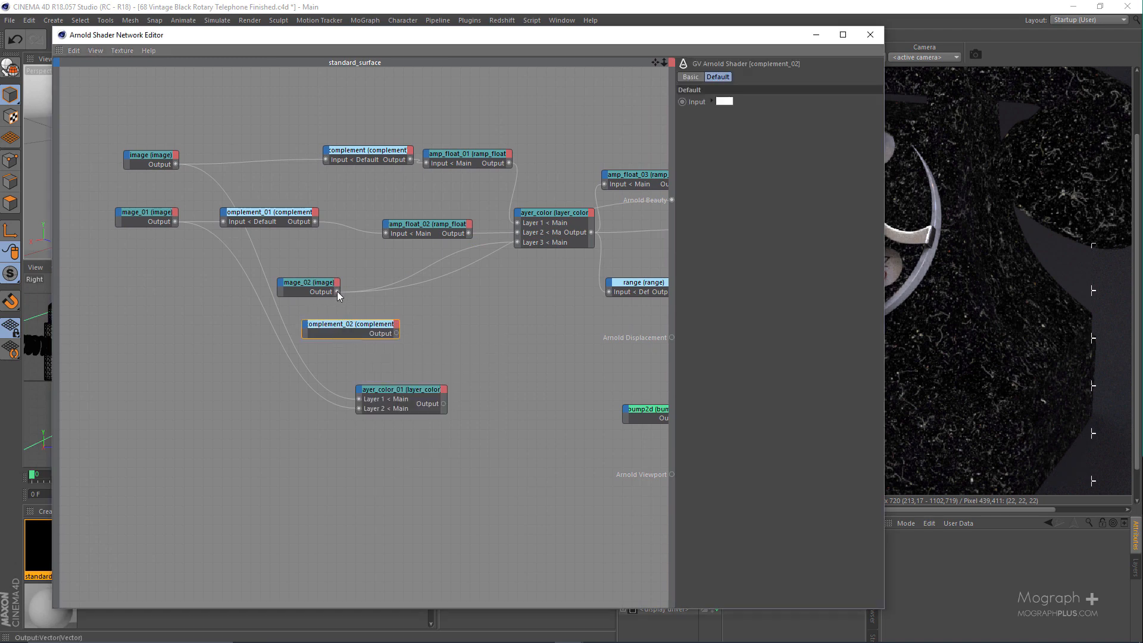
drag(337, 292, 408, 328)
click(354, 331)
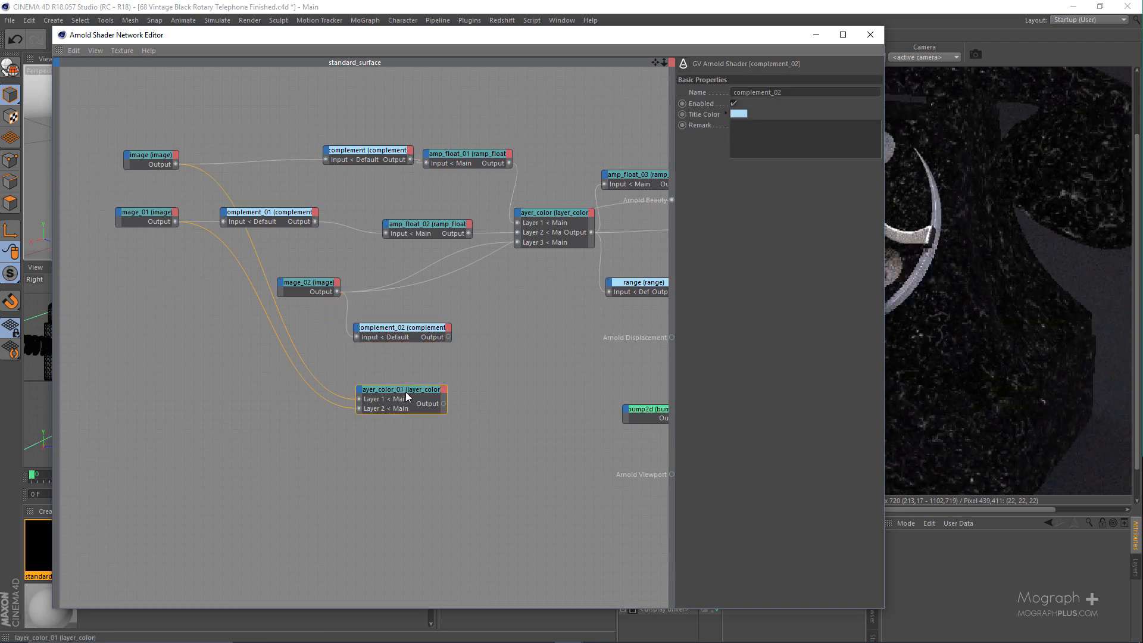
Preview complement_02 as the beauty root shader and connect its output to Layer 3 of layer_color_01
drag(407, 397, 433, 411)
drag(459, 311, 671, 200)
drag(627, 41, 449, 46)
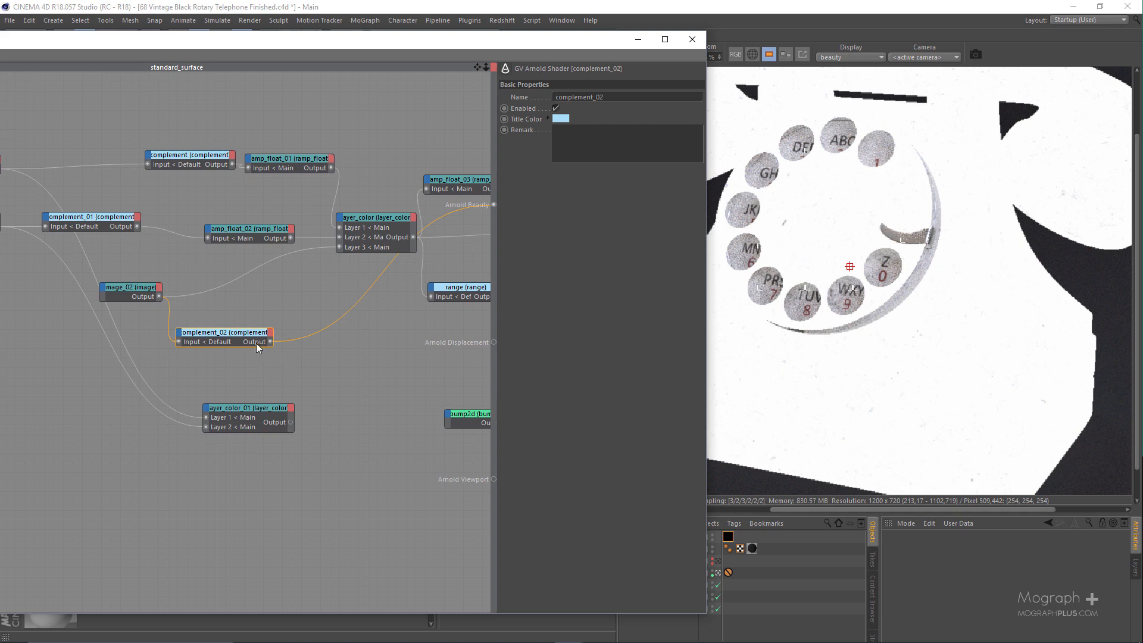
drag(271, 343, 278, 540)
drag(289, 416, 324, 419)
Add a noise node below the second layer_color node and preview it on the phone as the beauty root shader
click(158, 473)
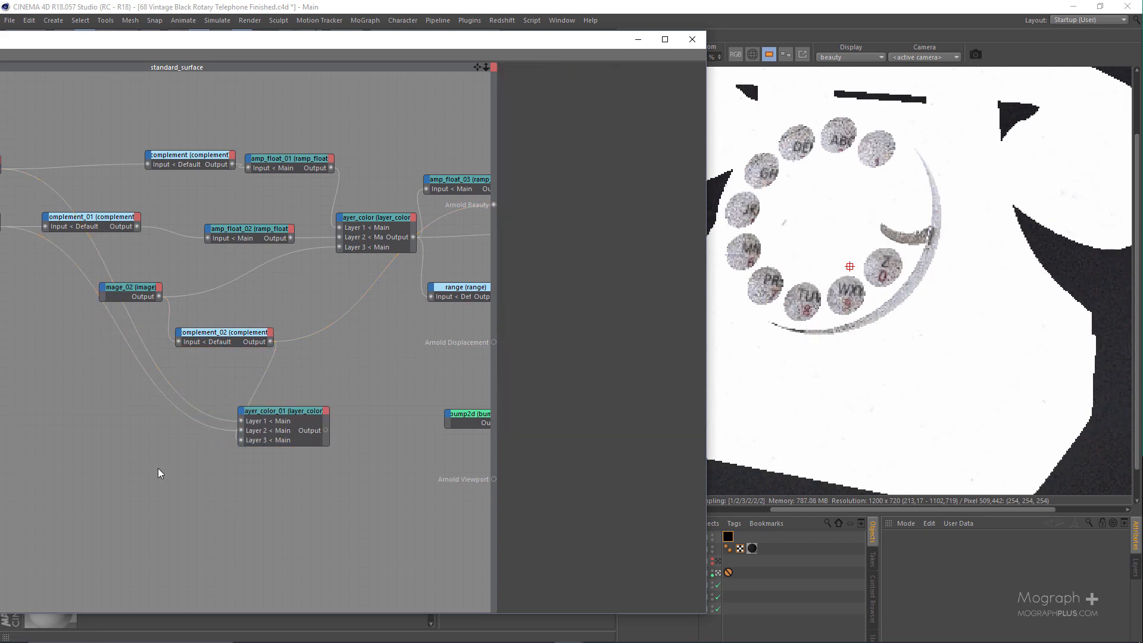
key(Tab)
text(no)
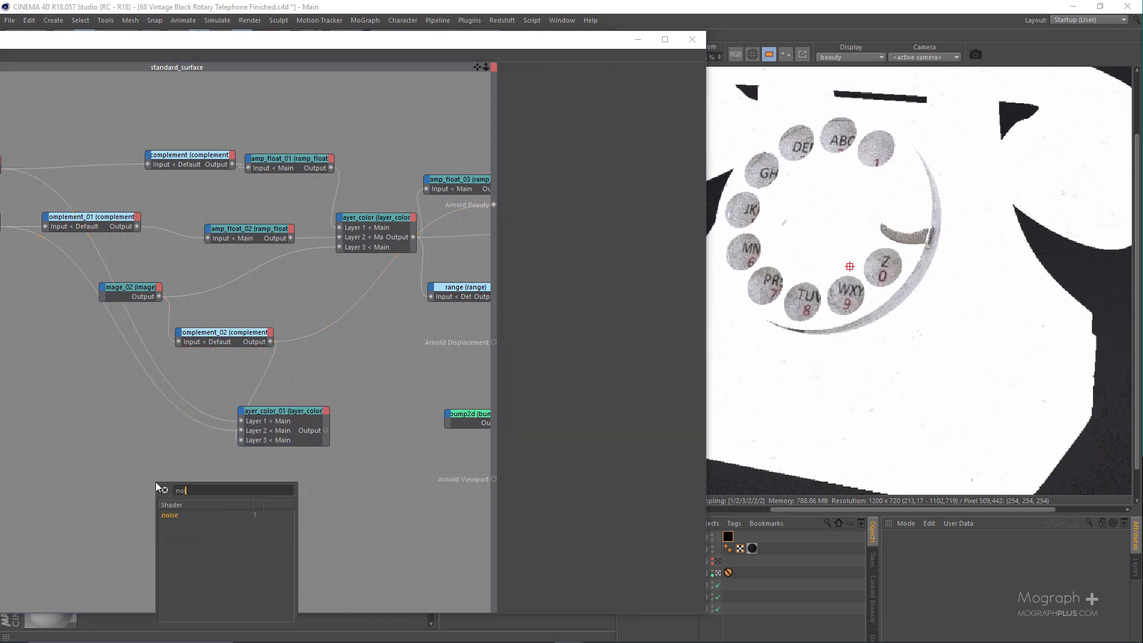
text(ise)
key(Return)
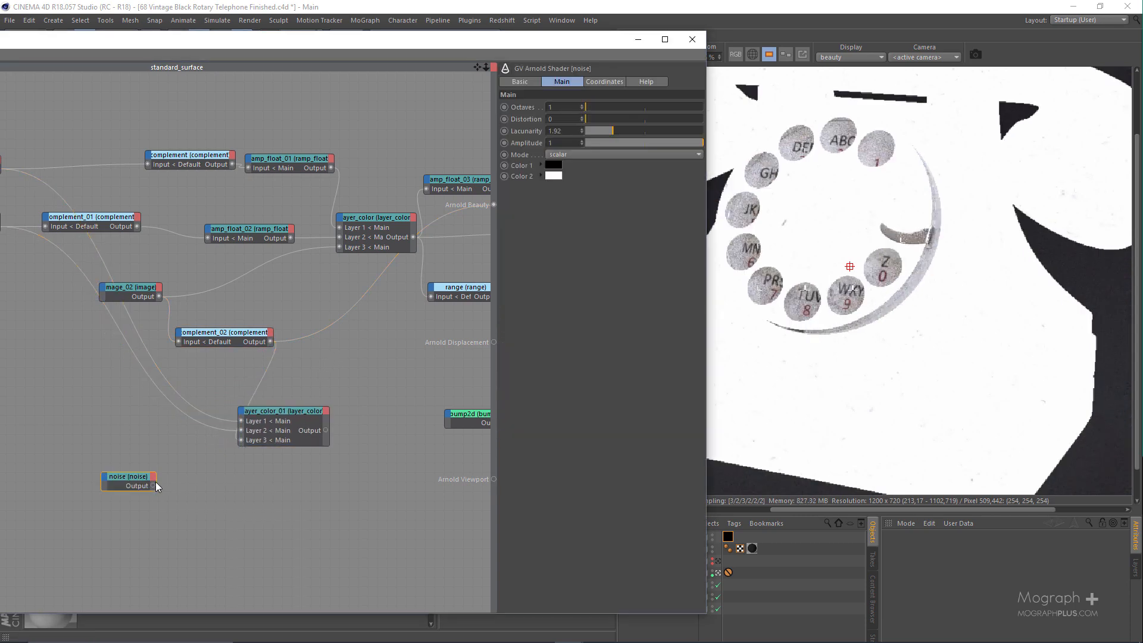
key(shift+a)
key(w)
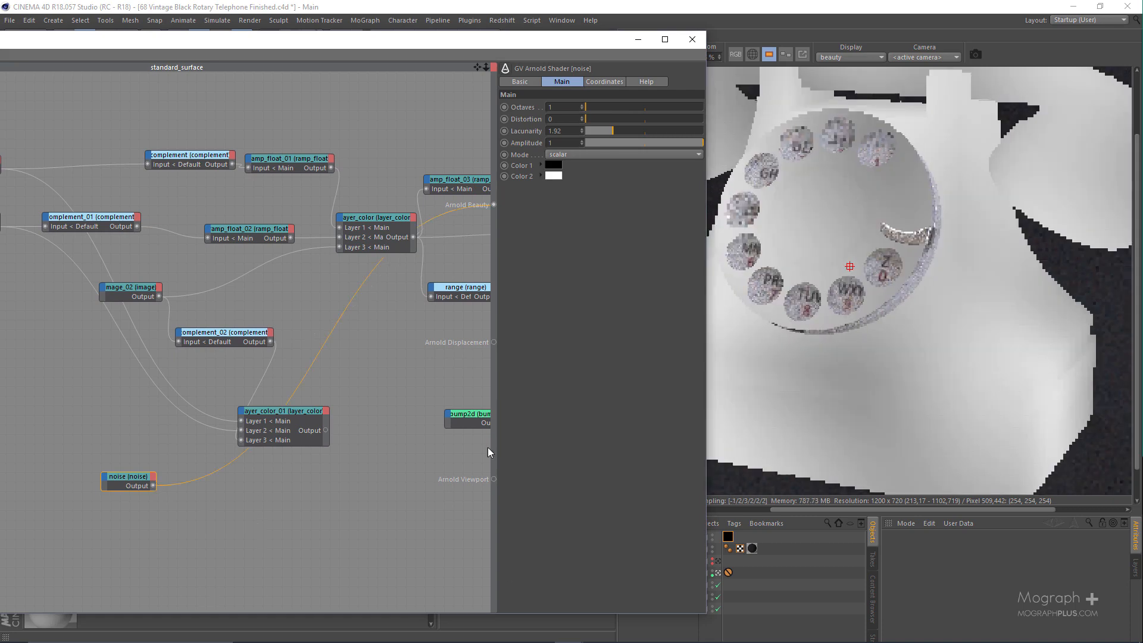
scroll(824, 227, down, 1)
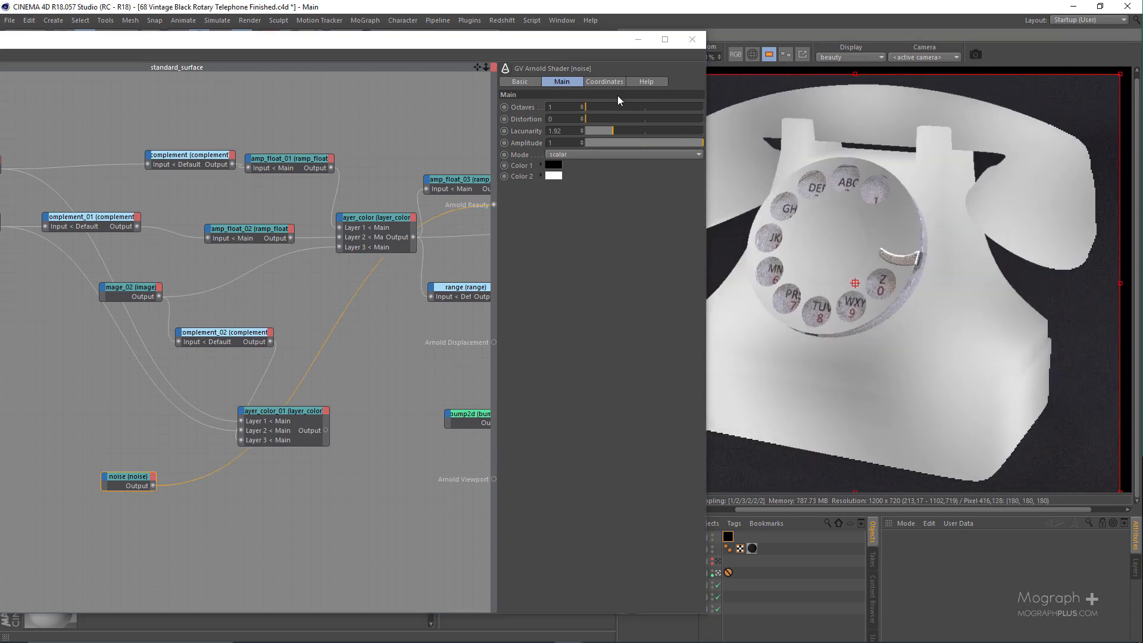
Set the noise node's uniform coordinate scale to 5
shift+click(590, 82)
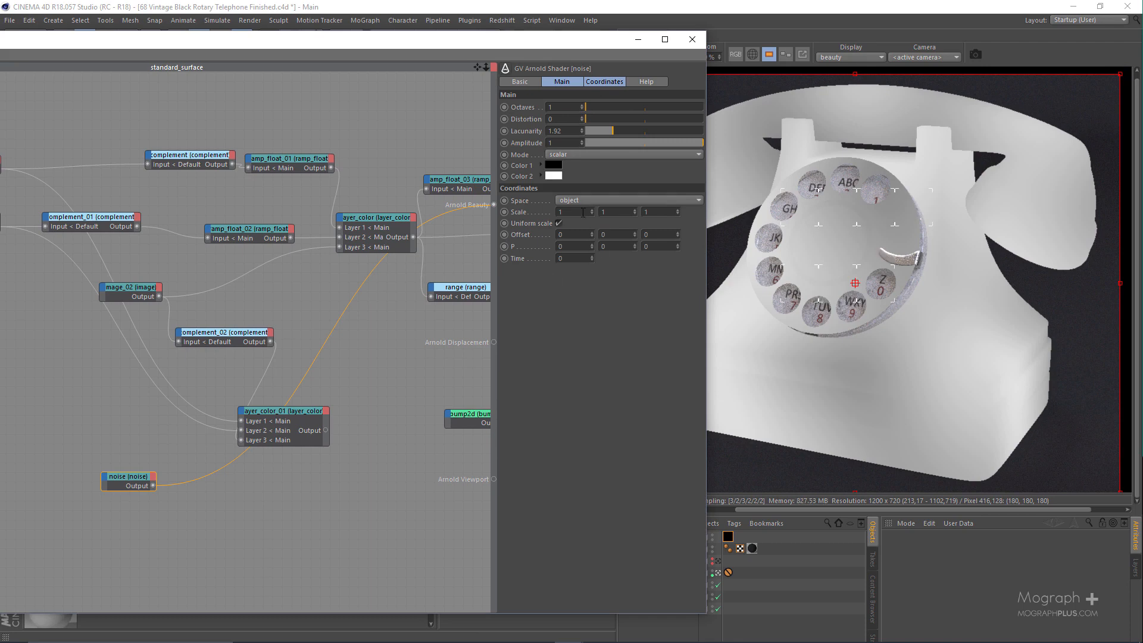
click(583, 212)
text(5)
key(Return)
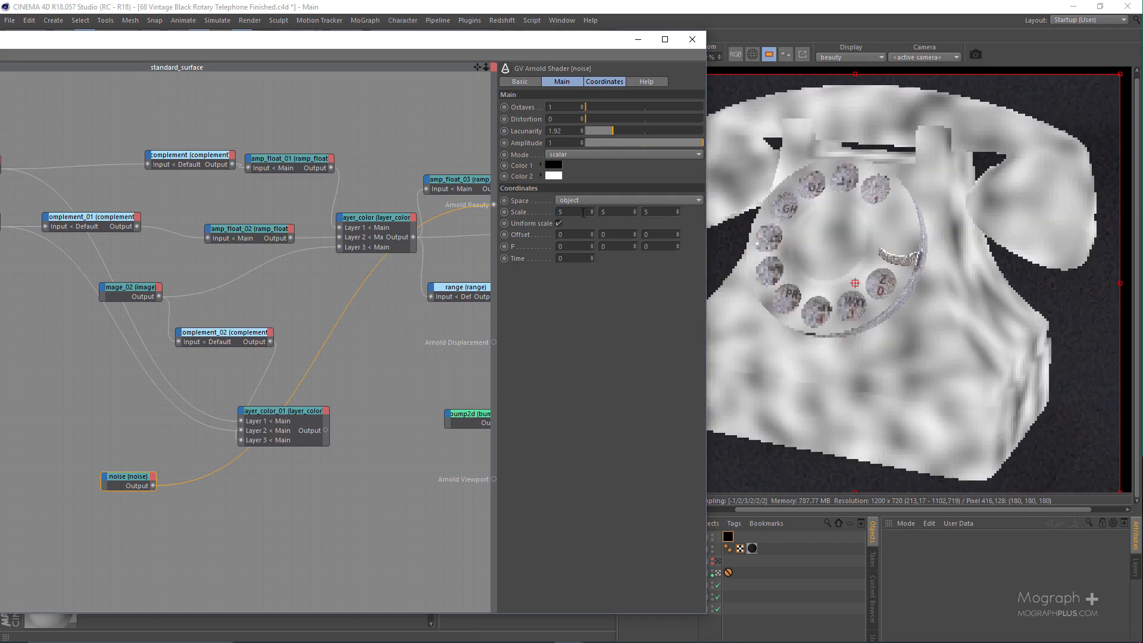
Connect the noise output to Layer 4 of layer_color_01 and set layer_color_01 as the beauty root shader
scroll(141, 483, up, 1)
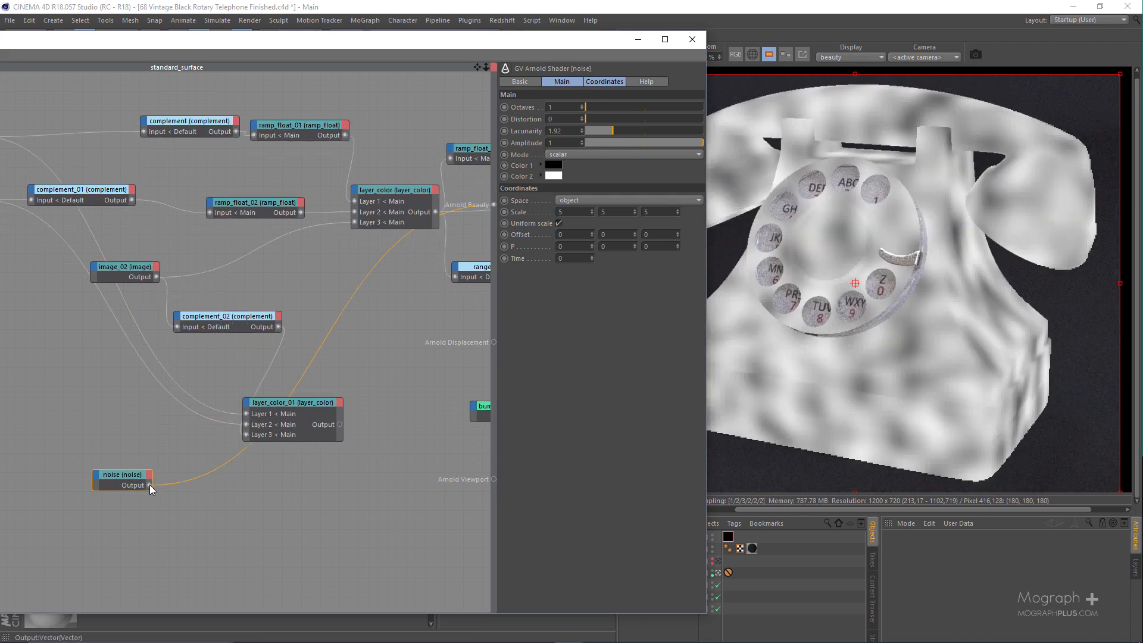
drag(148, 485, 253, 401)
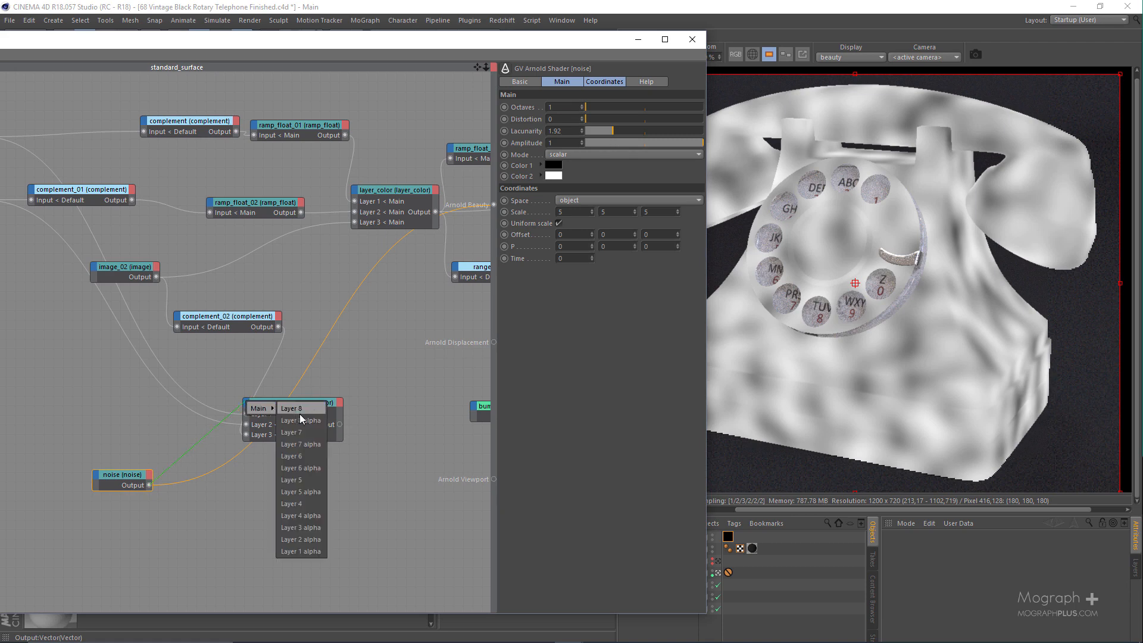
click(315, 504)
click(327, 405)
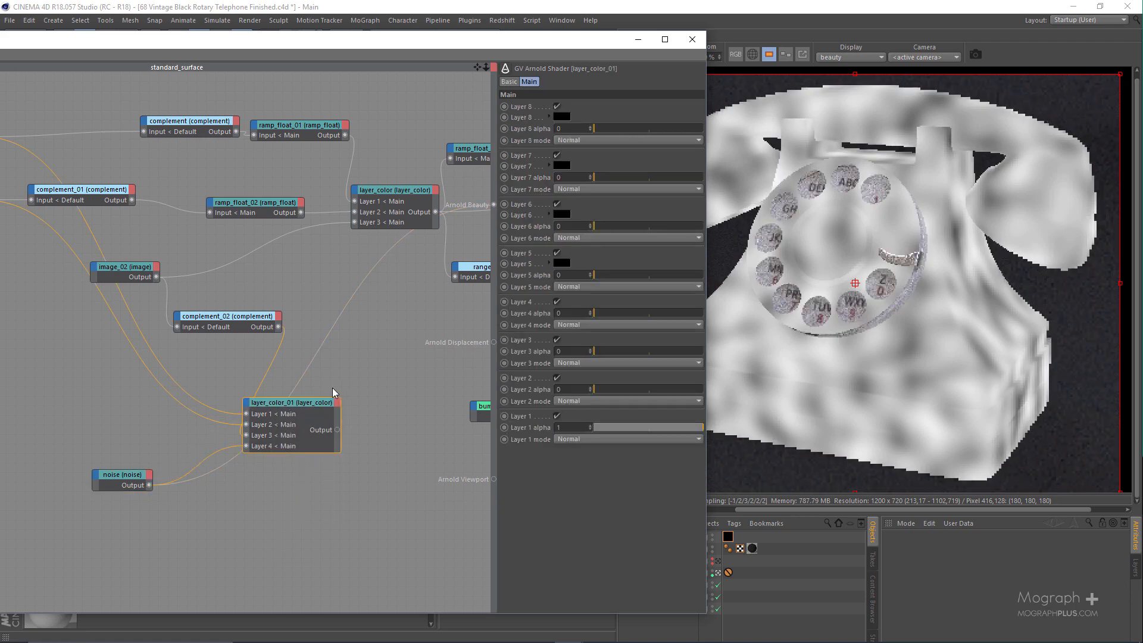
key(alt+w)
key(v)
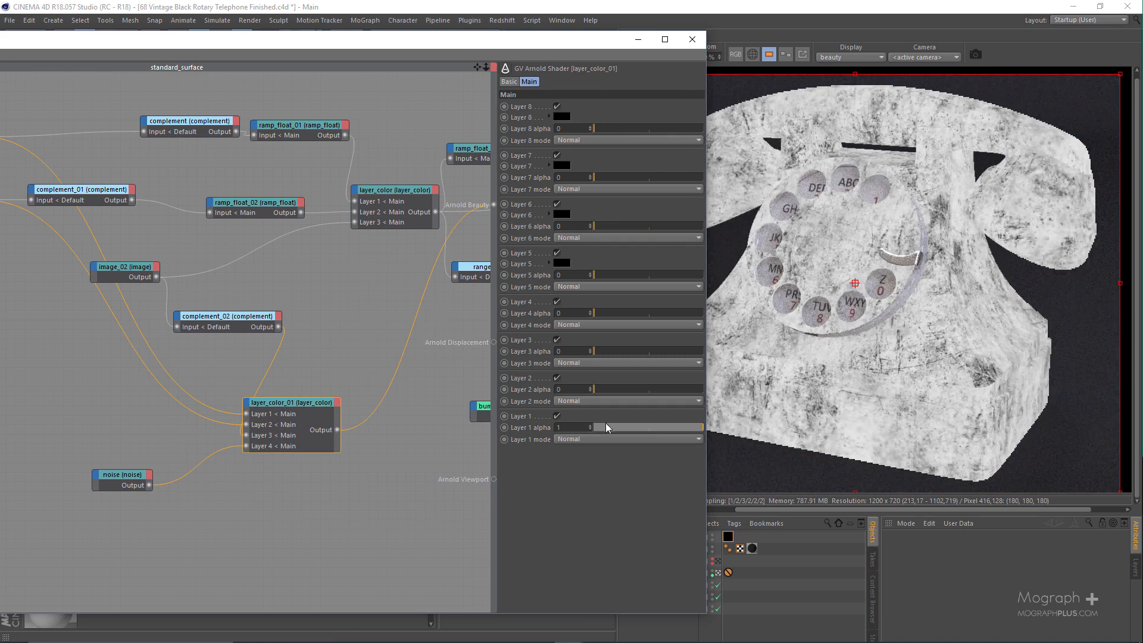
In layer_color_01, set Layer 2 alpha to 0.78 and blend Layer 3 in Multiply mode with alpha 0.41
drag(640, 390, 681, 396)
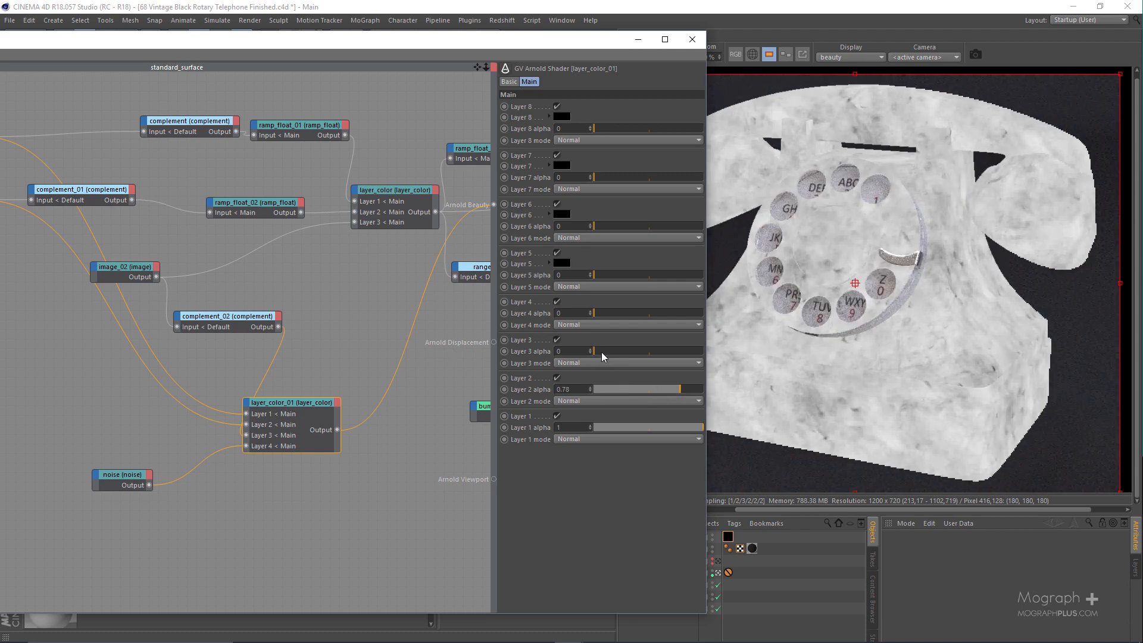
drag(605, 351, 743, 357)
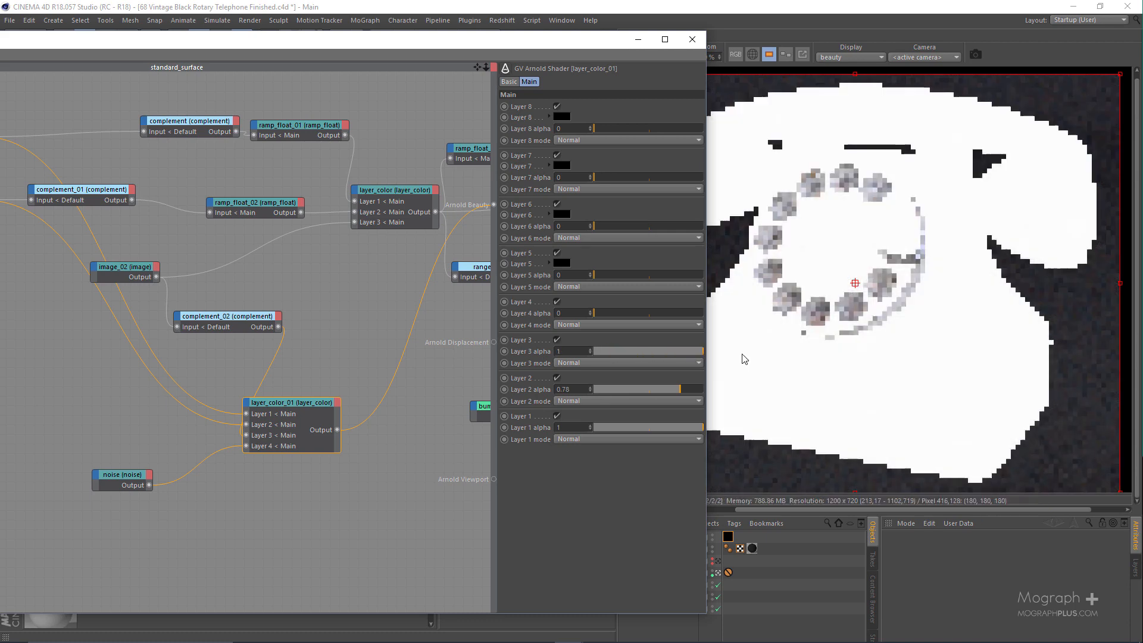
click(598, 365)
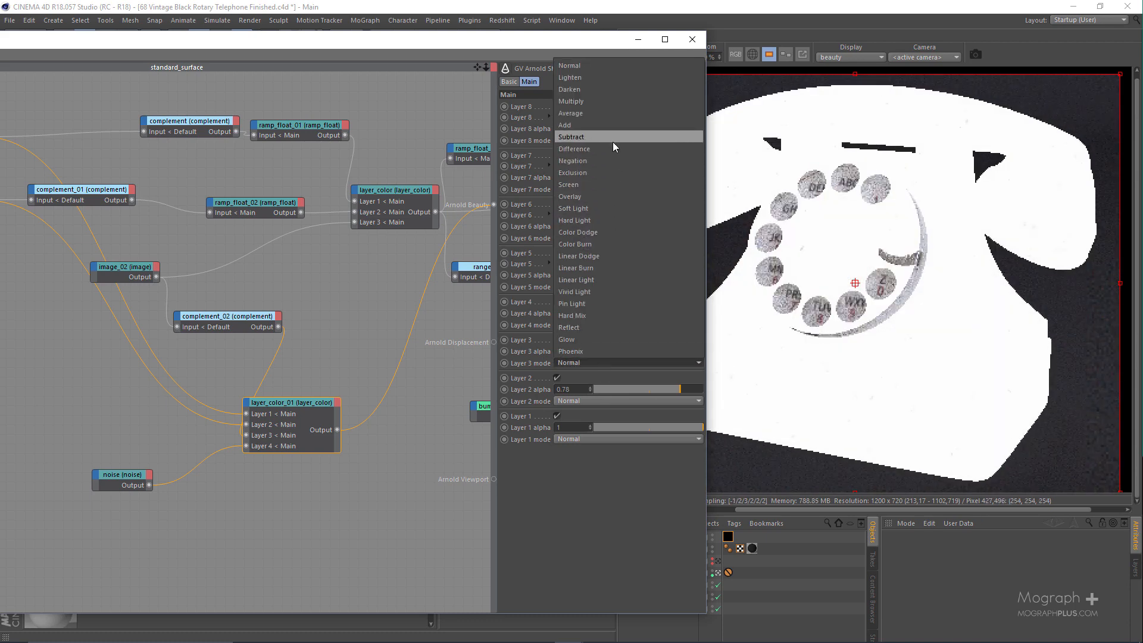
click(616, 100)
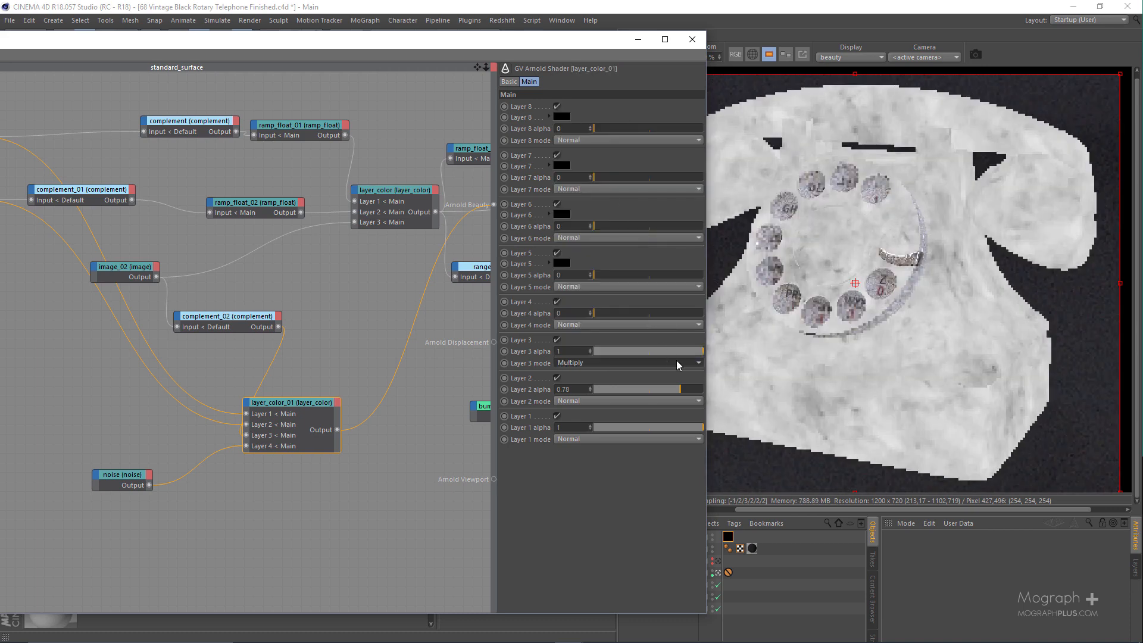
mouse_move(646, 351)
mouse_down()
mouse_move(634, 353)
mouse_move(643, 351)
mouse_up()
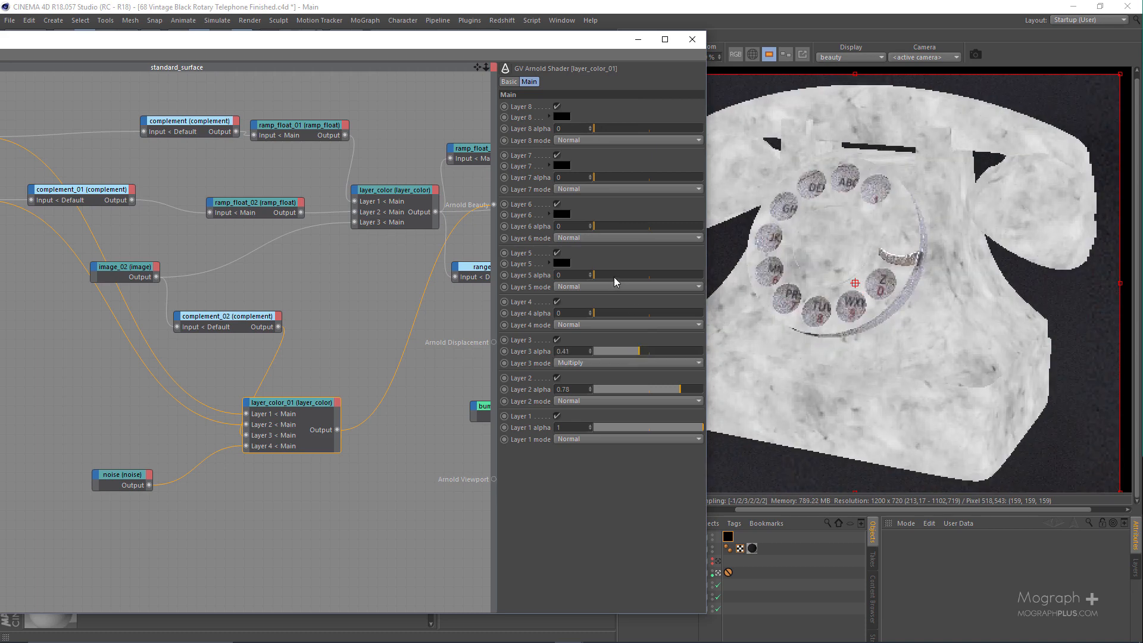
Set layer_color_01's Layer 4 alpha to 0.48 and inspect the blended map on the phone render
drag(612, 312, 648, 311)
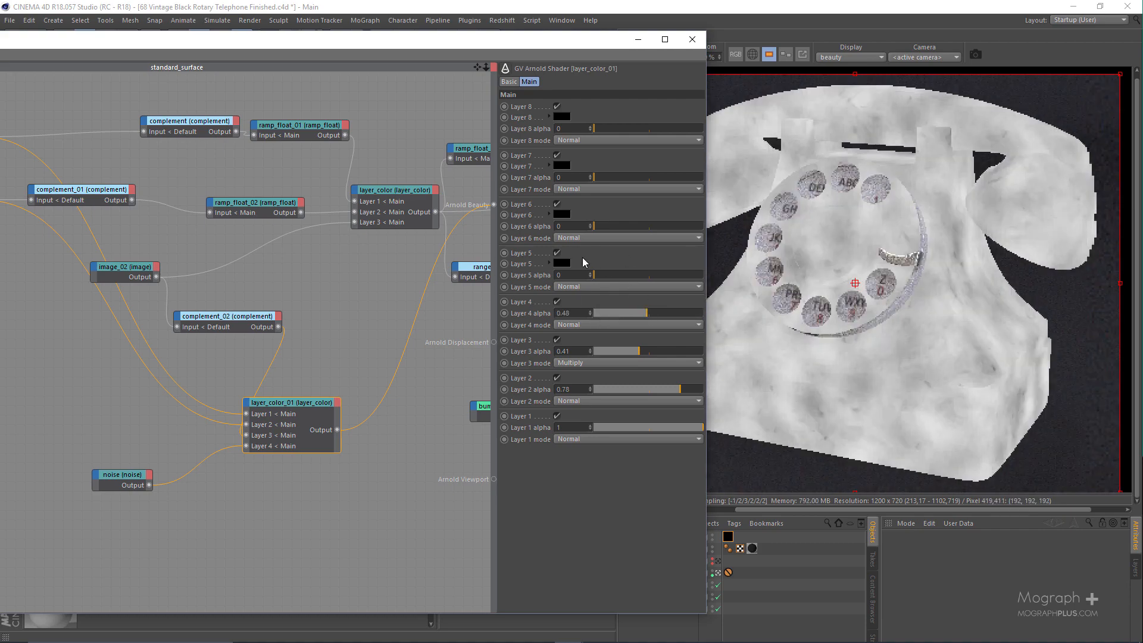
scroll(851, 290, up, 1)
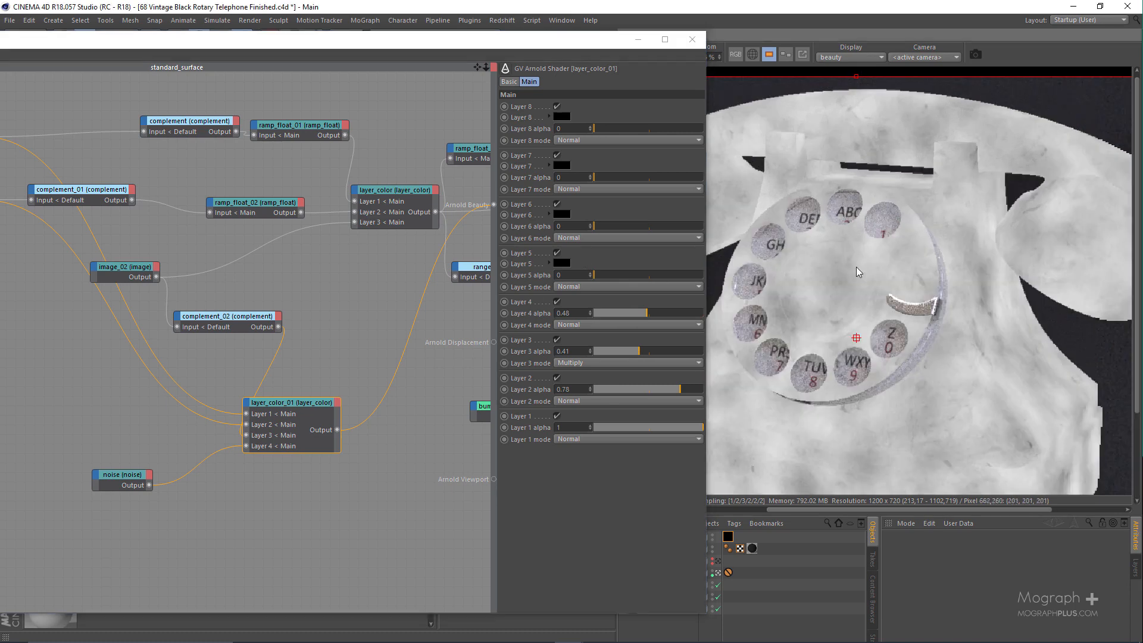
scroll(857, 280, down, 1)
Connect layer_color_01's output to the Bump map input of the bump2d node
alt+middle_drag(401, 422, 236, 421)
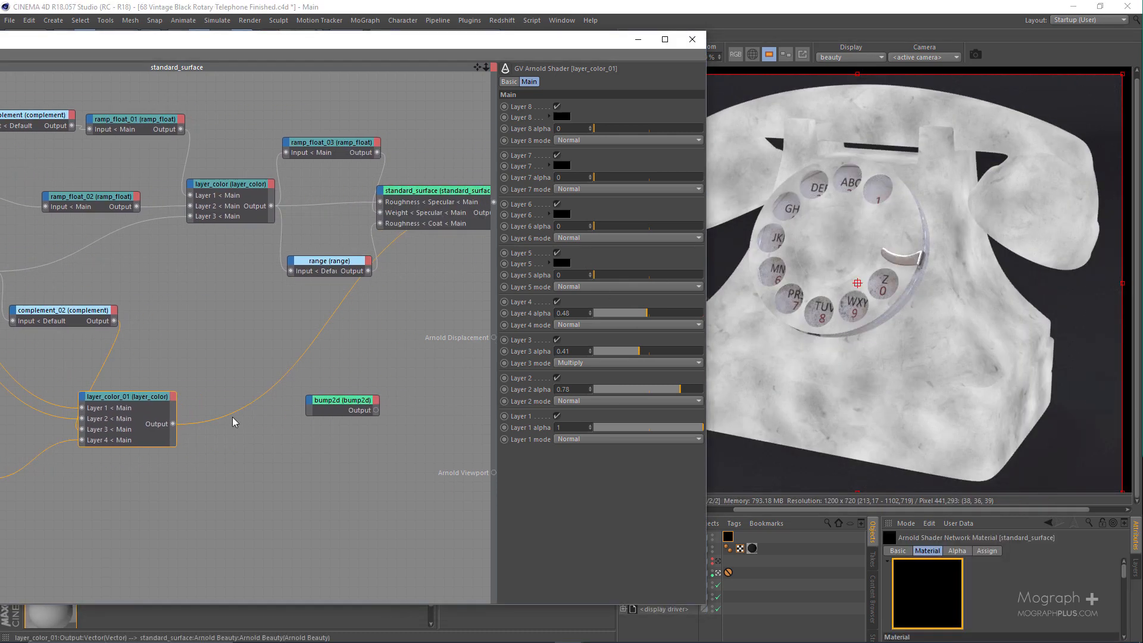
drag(176, 424, 348, 432)
click(364, 417)
alt+middle_drag(430, 409, 364, 417)
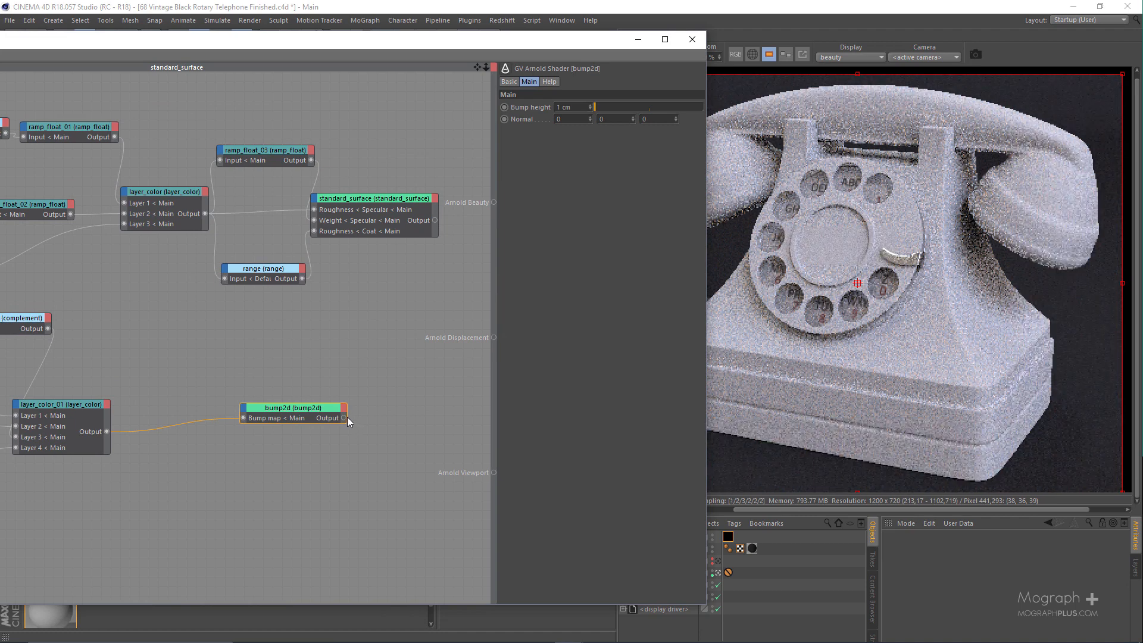
Connect the bump2d output to both the Geometry Normal and the Coat Normal inputs of standard_surface
drag(345, 418, 435, 303)
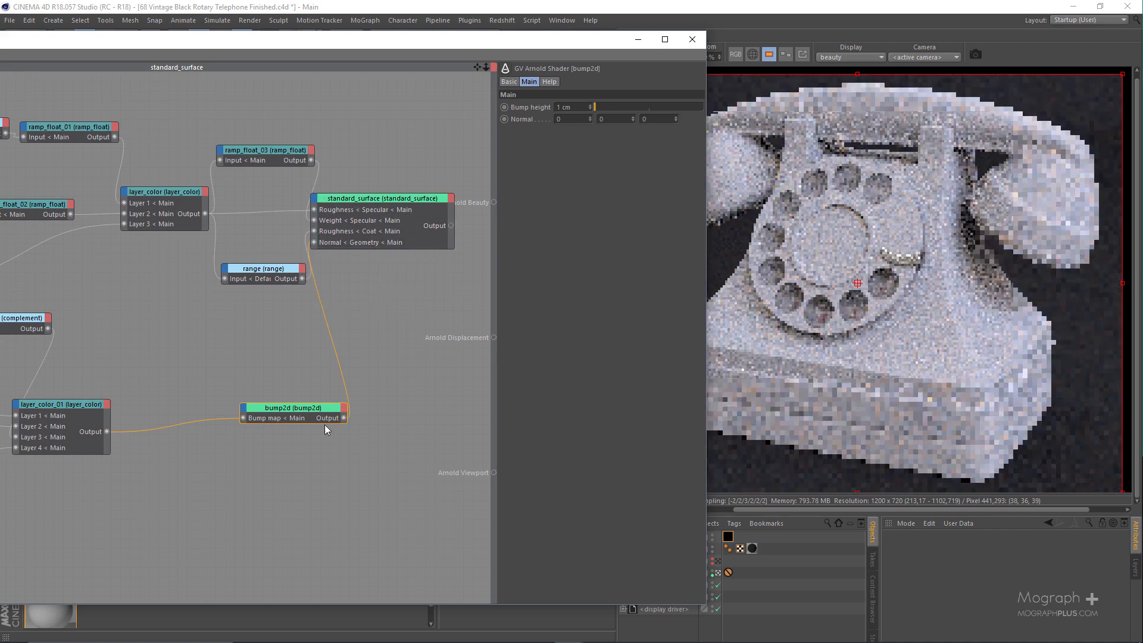
drag(345, 417, 412, 287)
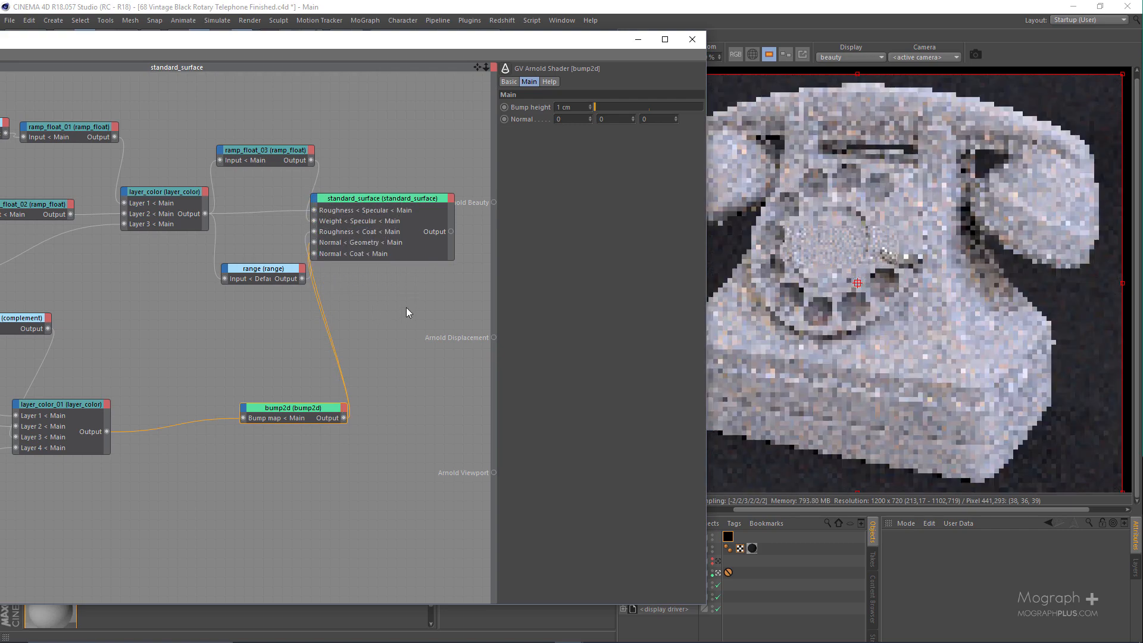
drag(284, 405, 291, 405)
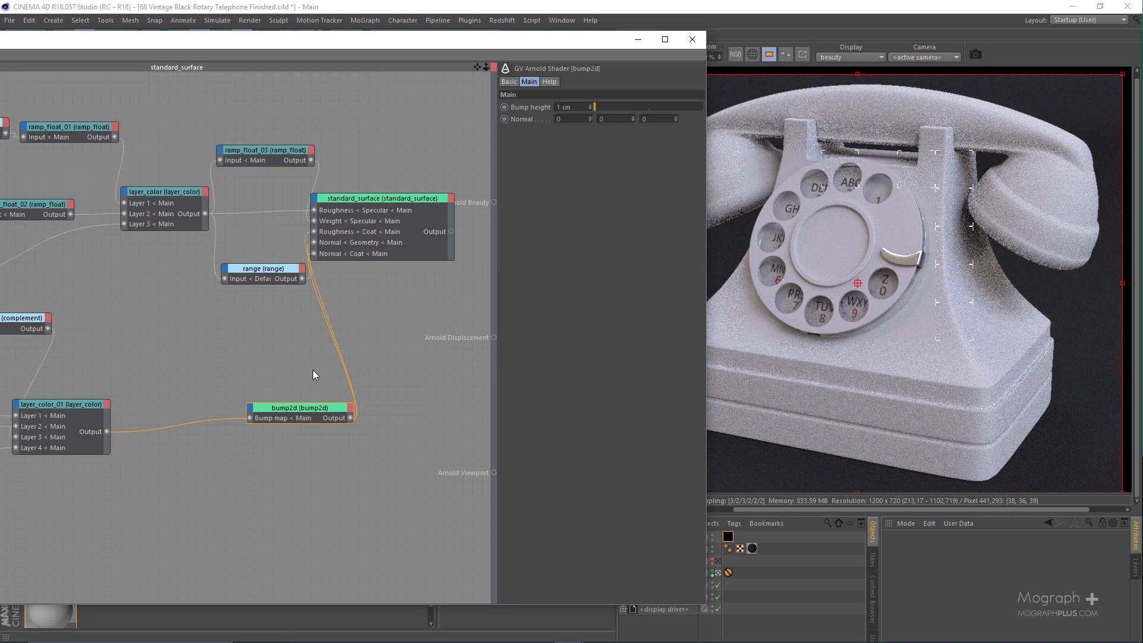
Reposition the standard_surface node and set it as the beauty root shader
alt+middle_drag(275, 198, 122, 201)
drag(242, 202, 302, 208)
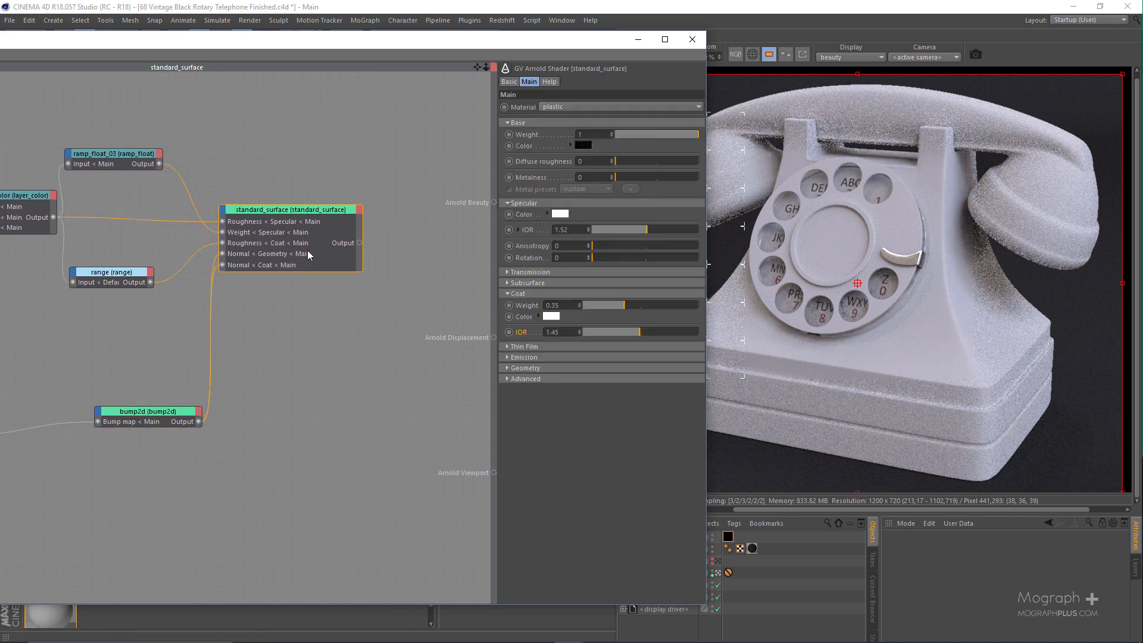
key(alt+w)
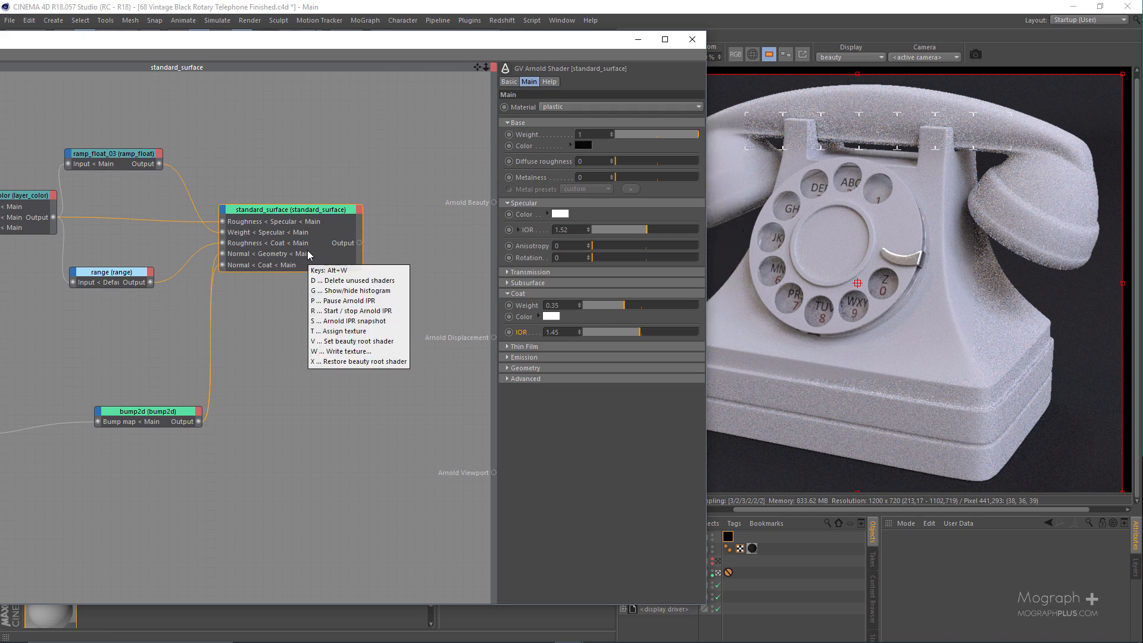
key(v)
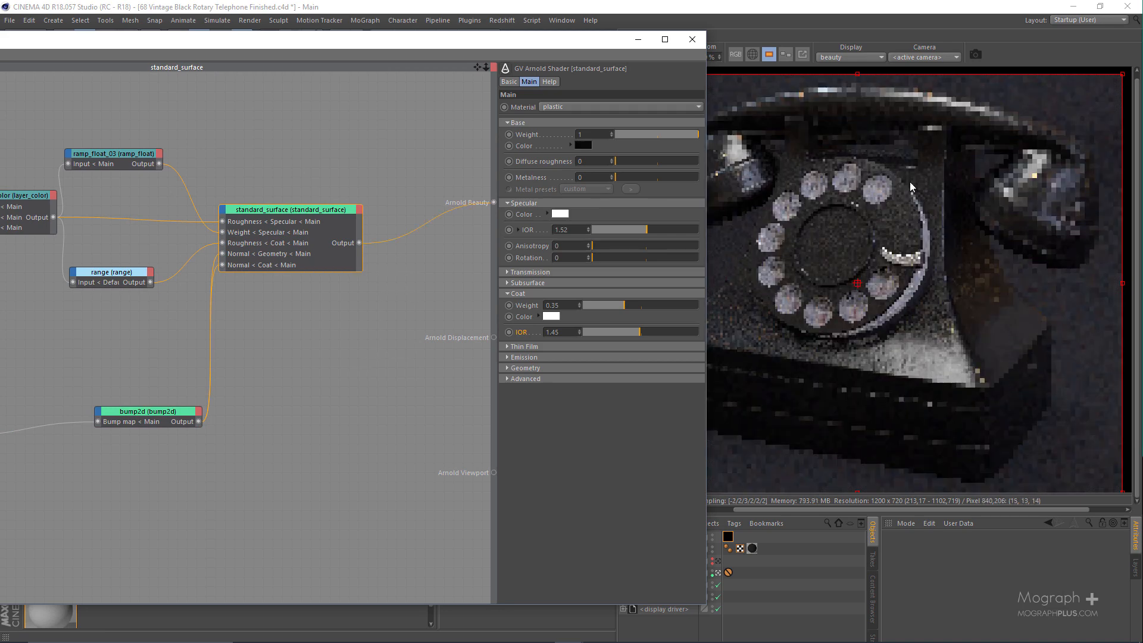
Set the IPR render scale to 200% and draw a render region over the phone body's front corner below the dial
drag(488, 42, 346, 42)
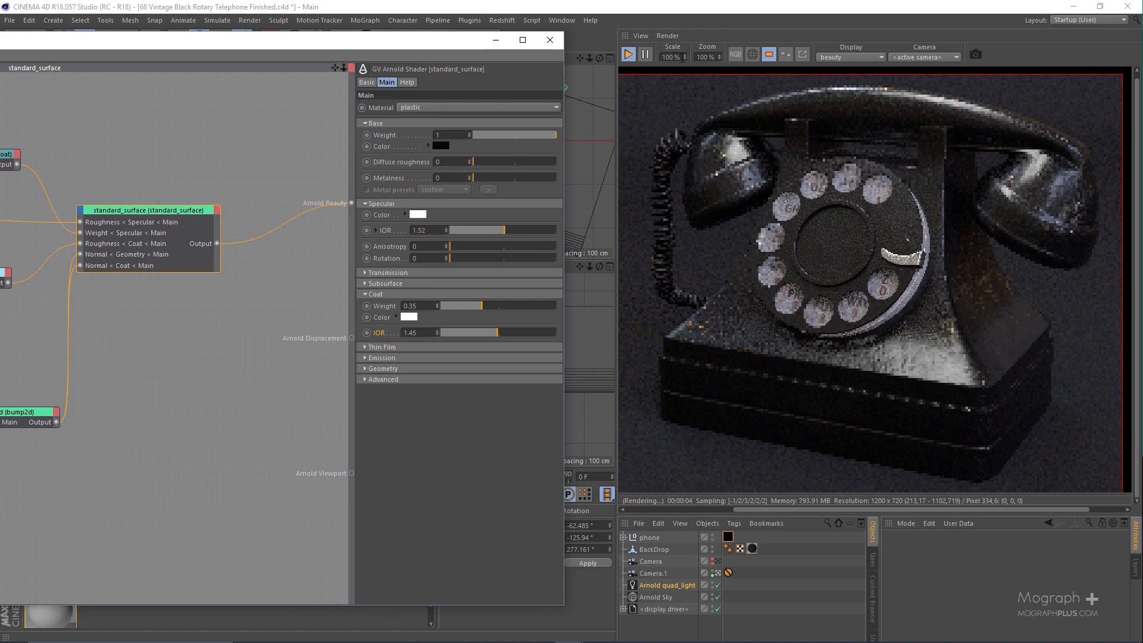
click(684, 78)
double_click(671, 58)
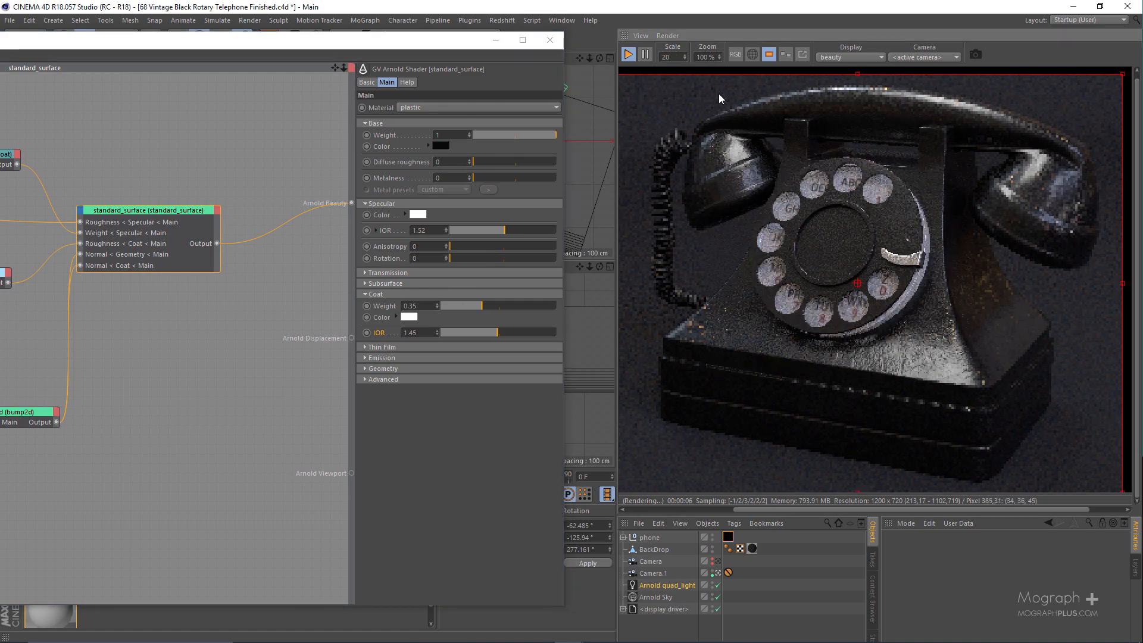
text(200)
key(Return)
scroll(853, 286, down, 3)
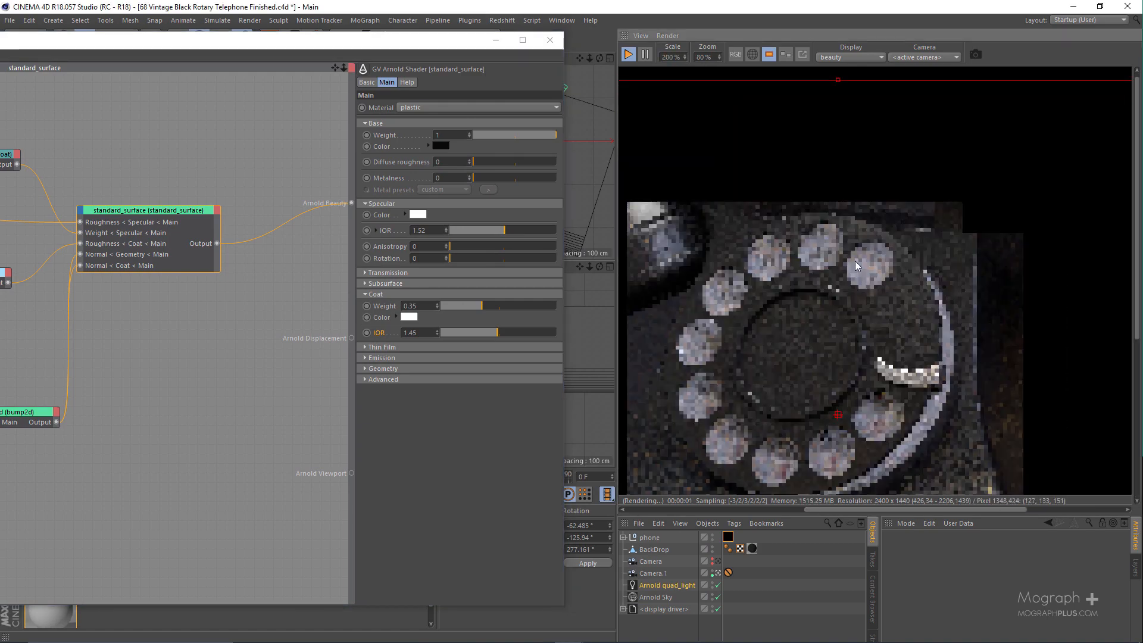
drag(801, 265, 1008, 418)
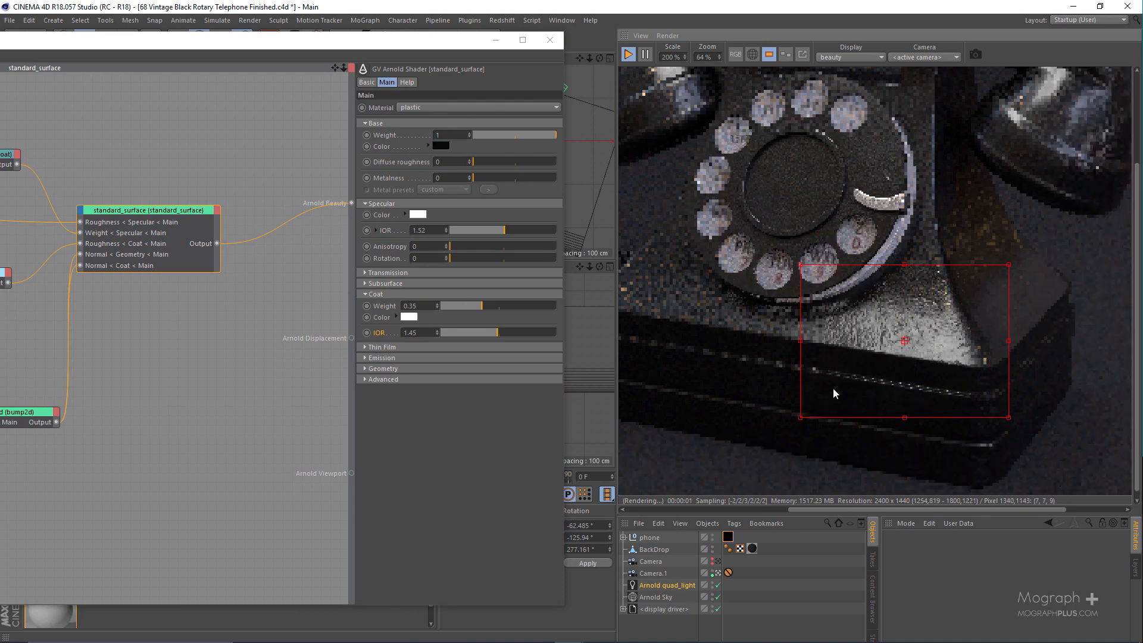
Inspect the phone body's front corner in the render and set the bump2d node's bump height to 0.035 cm
scroll(833, 387, up, 3)
middle_drag(832, 326, 798, 224)
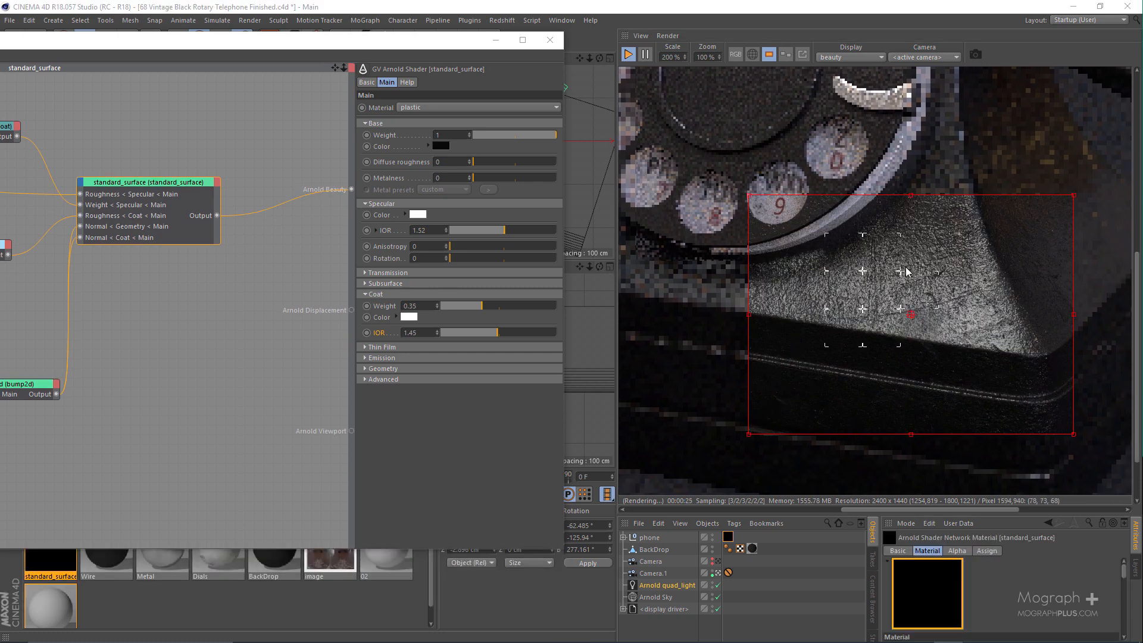
middle_drag(125, 314, 287, 282)
click(153, 359)
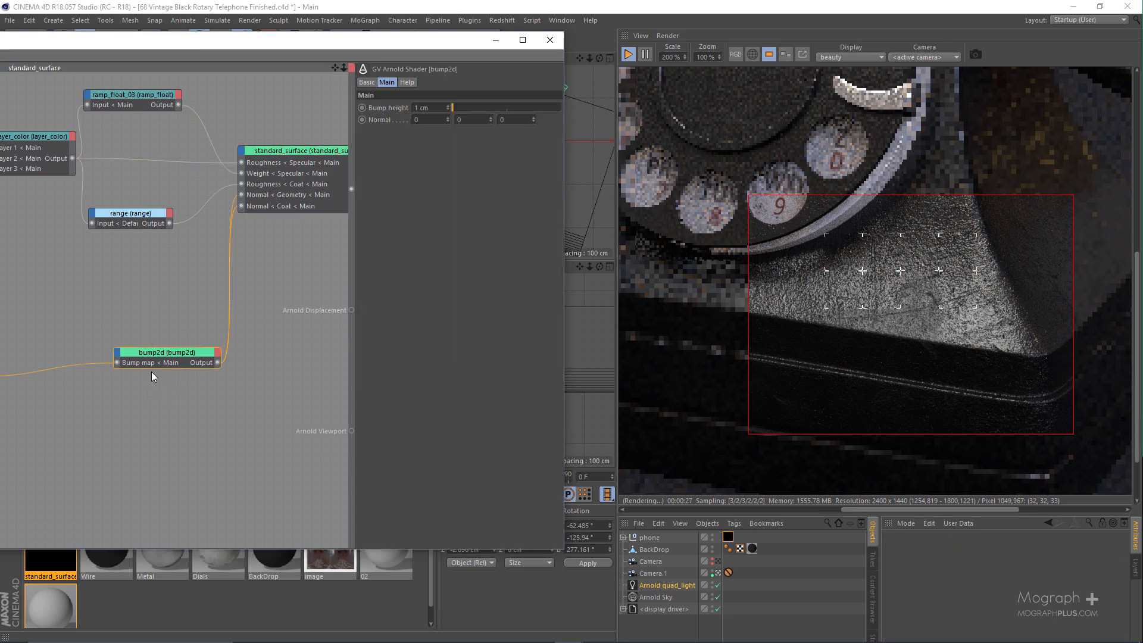
click(424, 108)
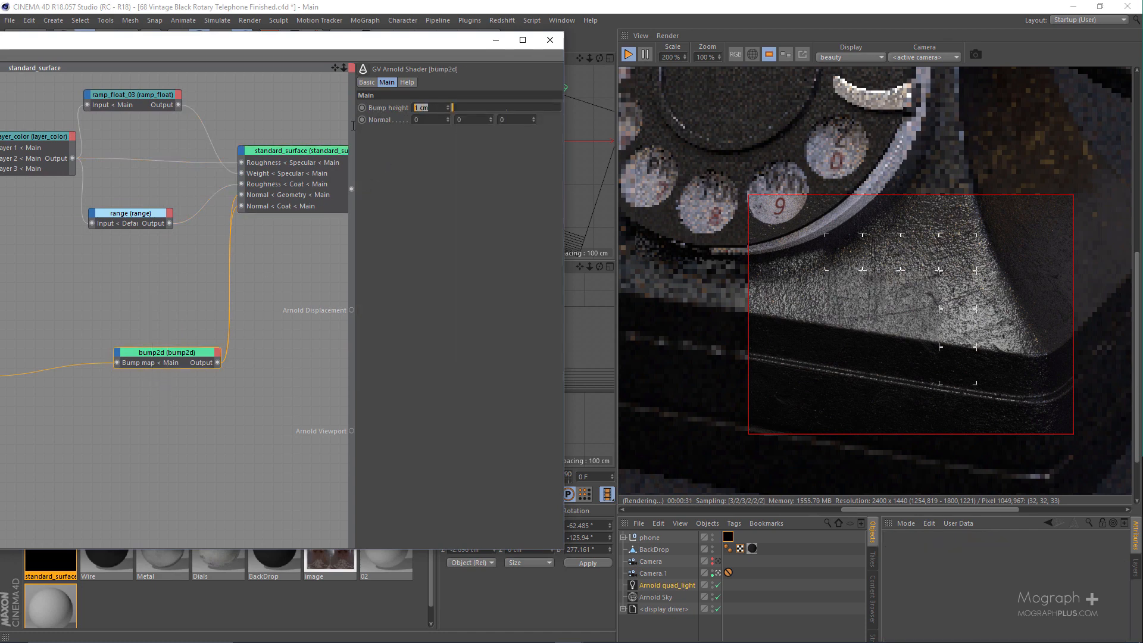
text(.)
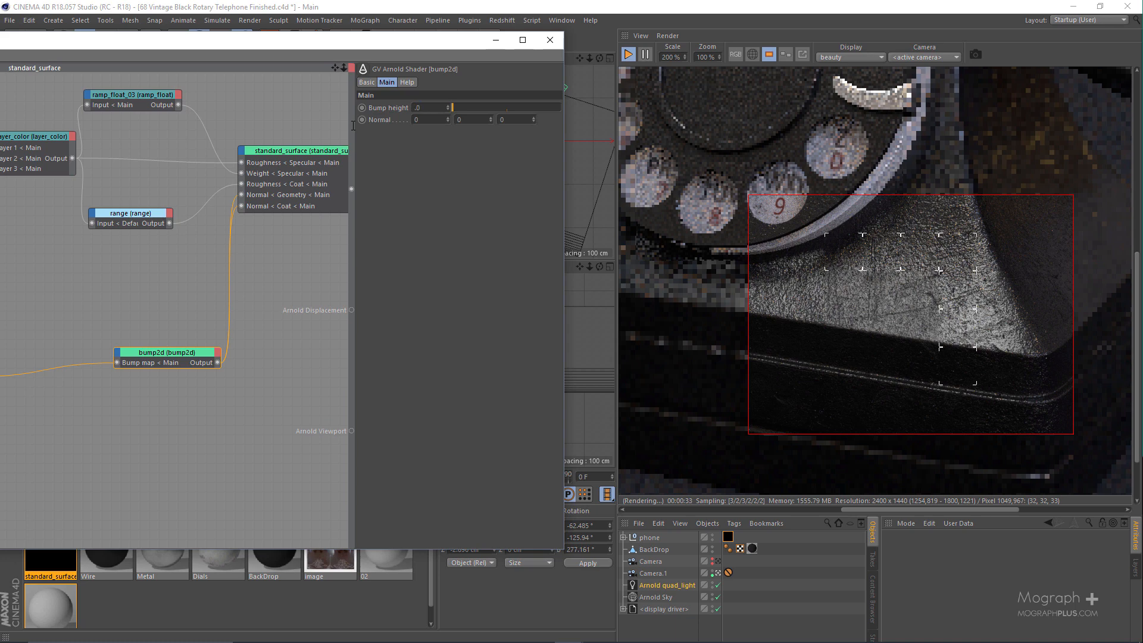
text(035)
key(Return)
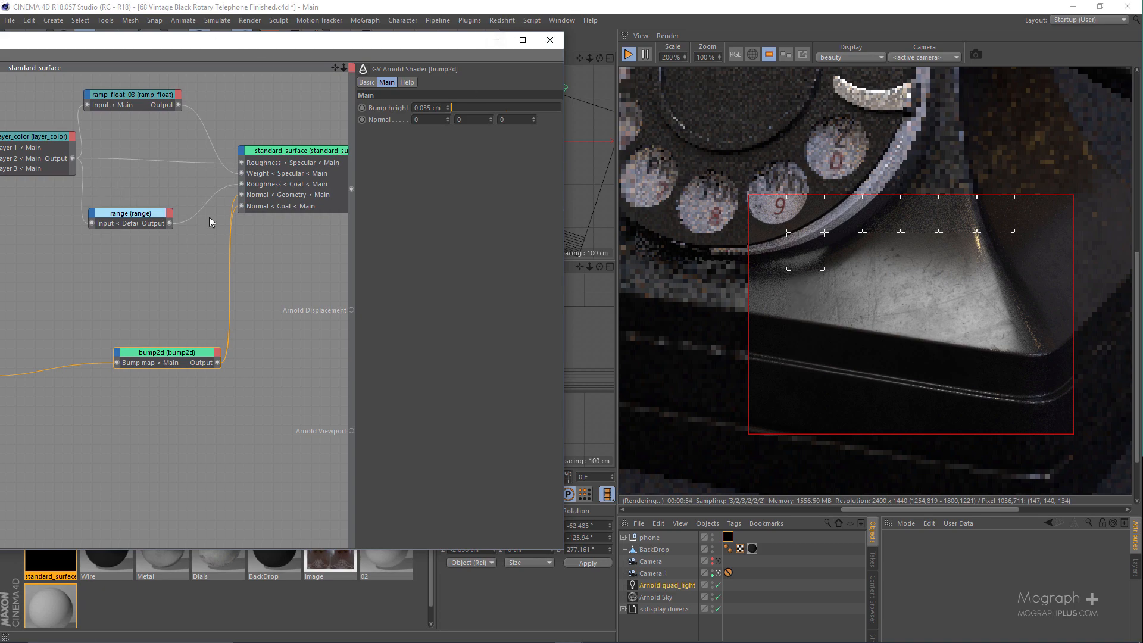
Redraw the render region over the handset's end beside the dial and the adjoining part of its handle
scroll(713, 225, down, 2)
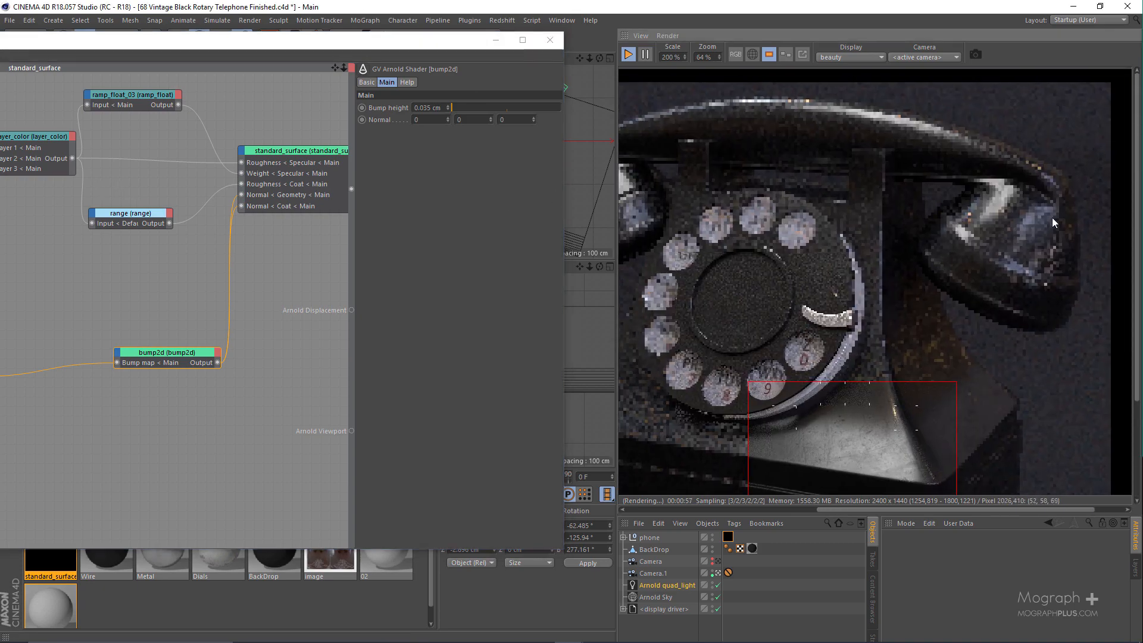
drag(1090, 124, 869, 291)
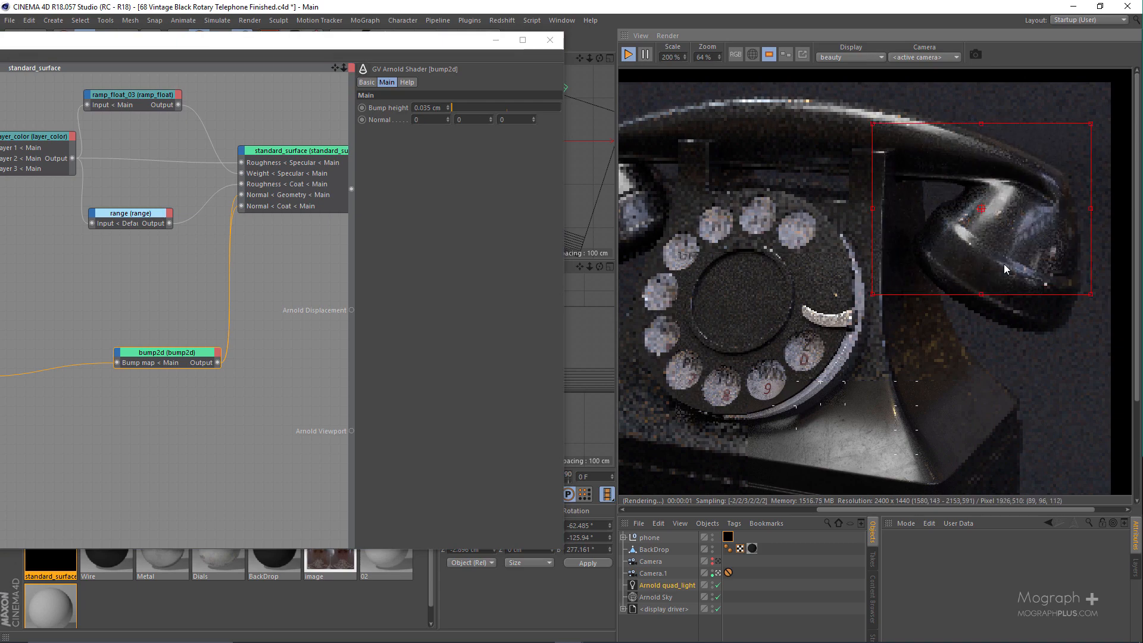
scroll(1006, 267, up, 2)
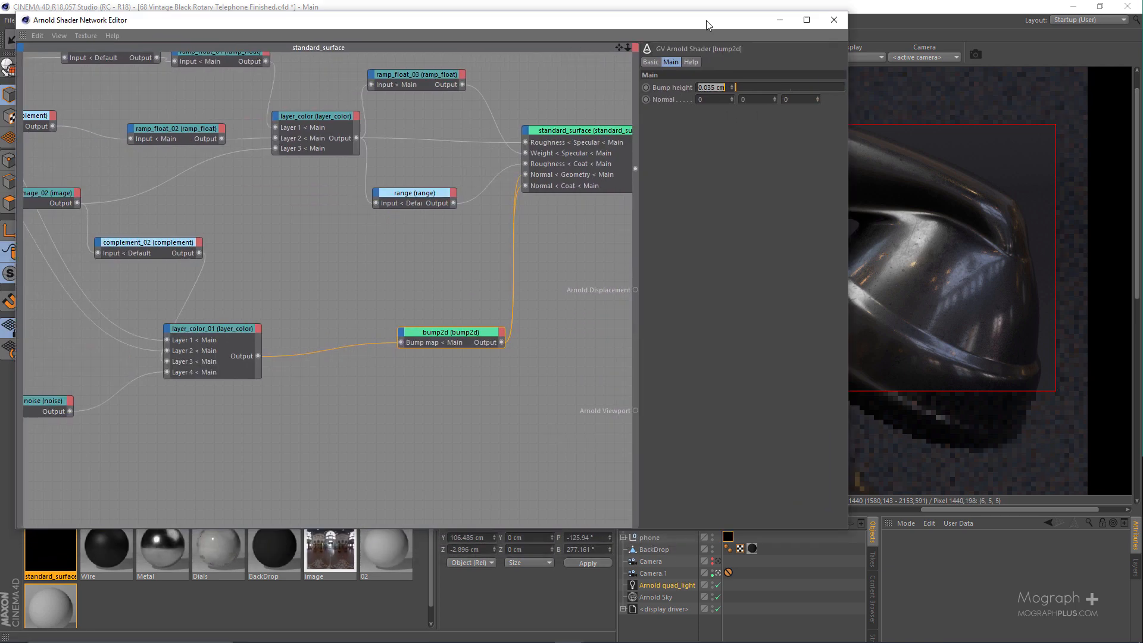
scroll(482, 271, down, 5)
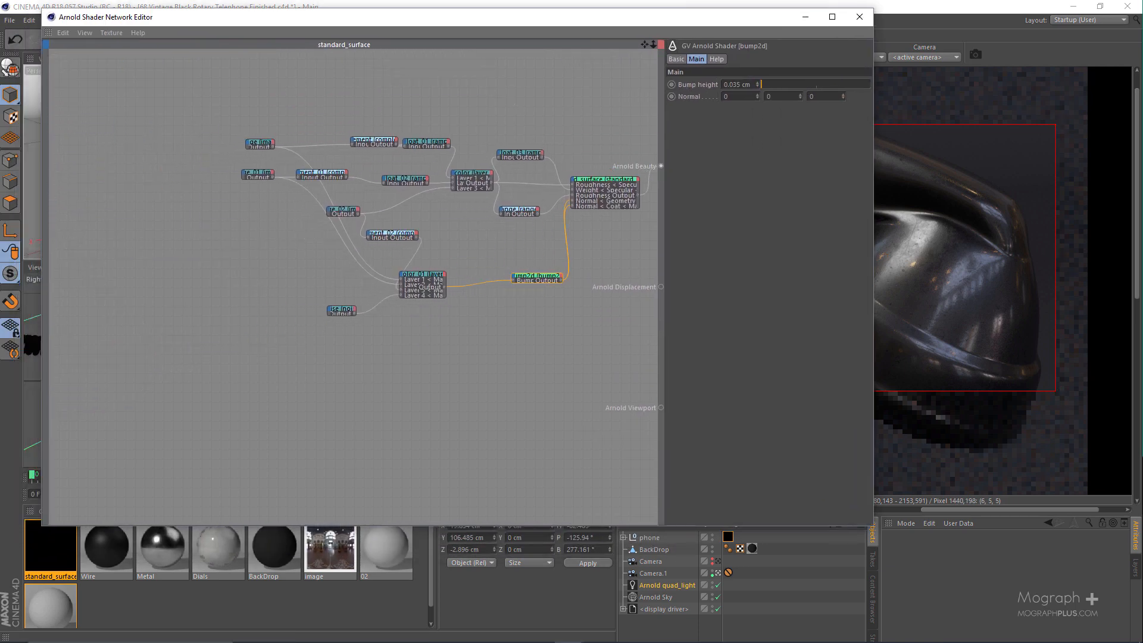
alt+middle_drag(485, 258, 389, 261)
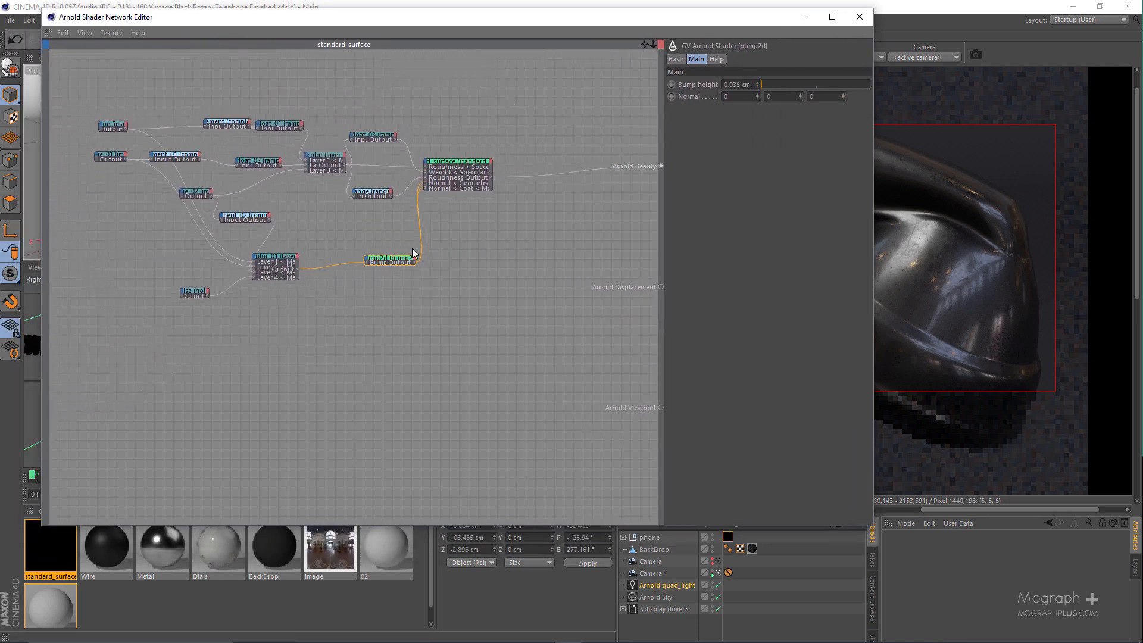
drag(744, 20, 491, 55)
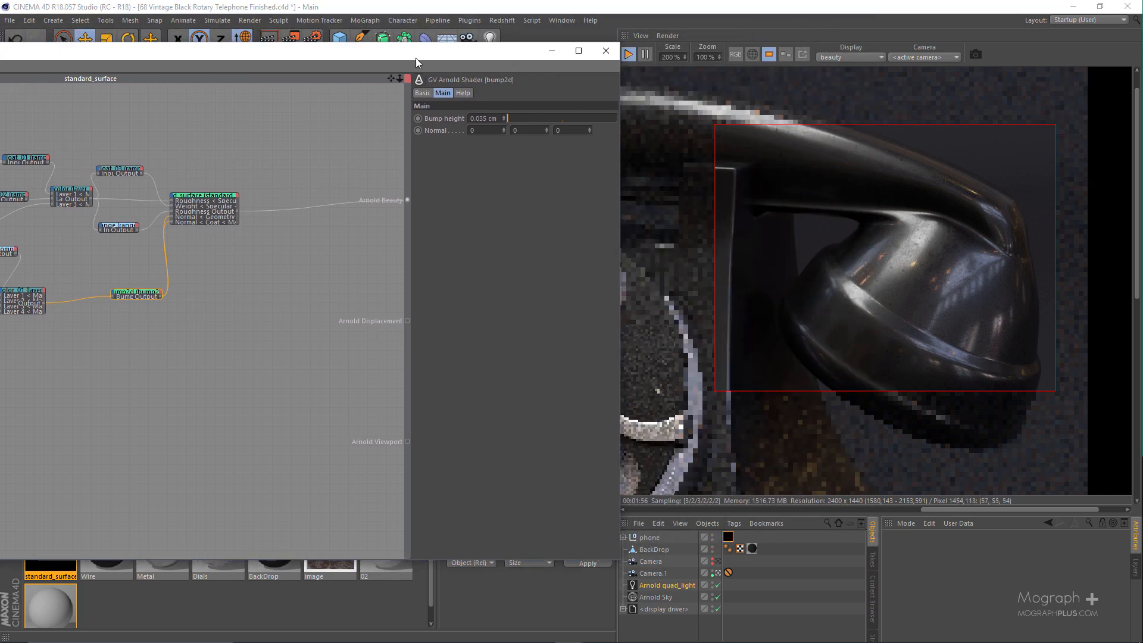
drag(417, 53, 664, 24)
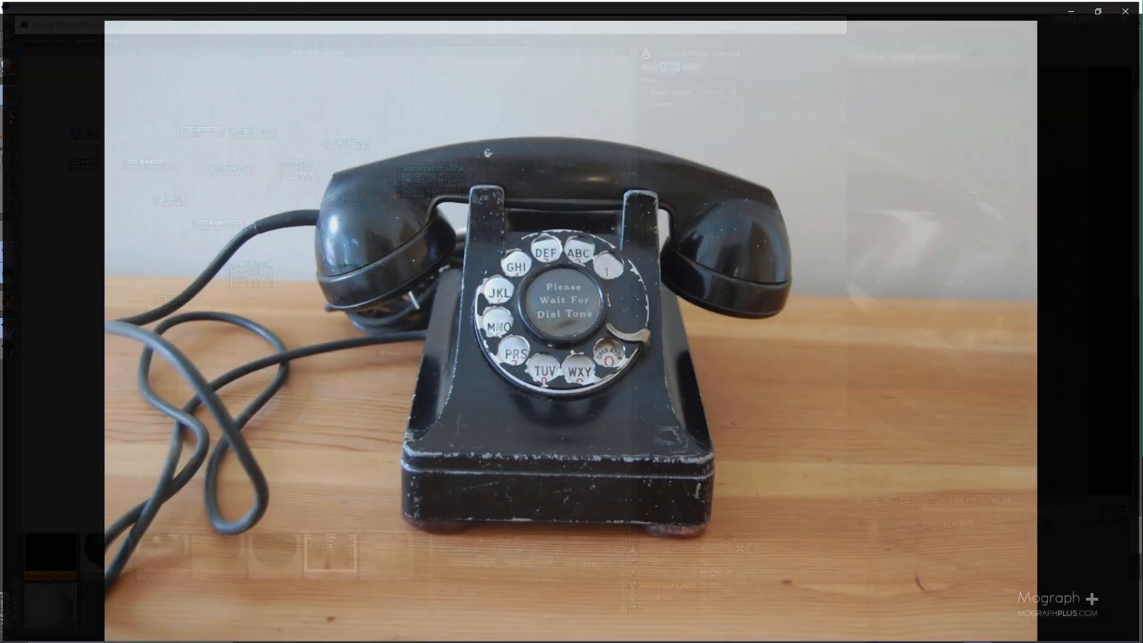
Examine the paint wear on the base, dial, cradle and handset in the reference photo DSC_0094_original.JPG in Photos, and close it
ctrl+scroll(547, 497, up, 2)
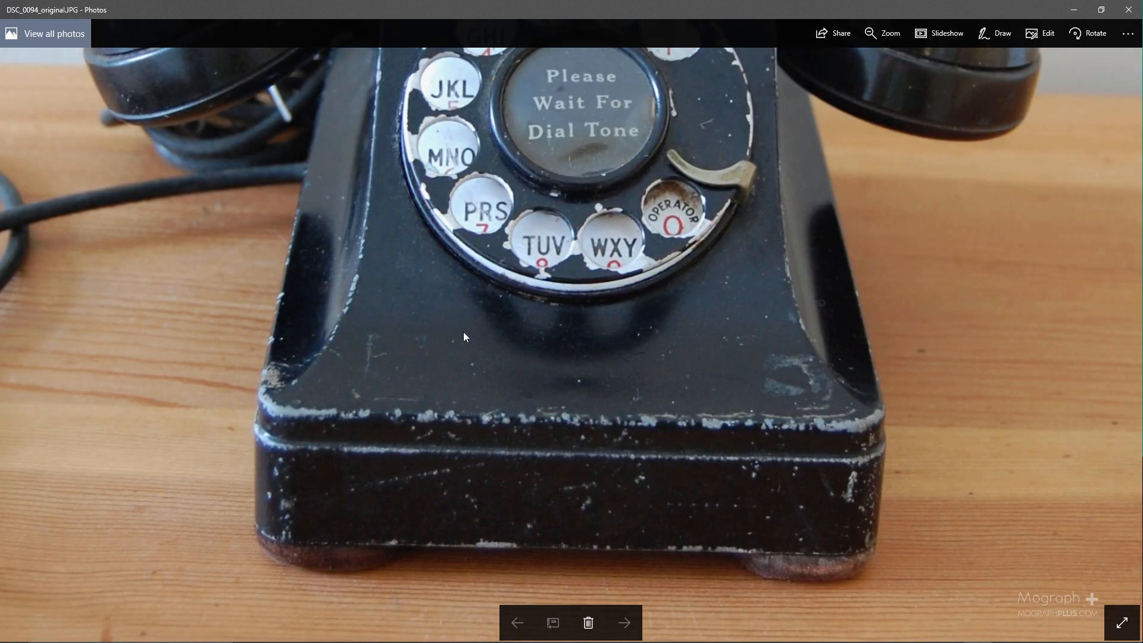
mouse_move(434, 197)
mouse_down()
mouse_move(424, 417)
mouse_move(444, 191)
mouse_up()
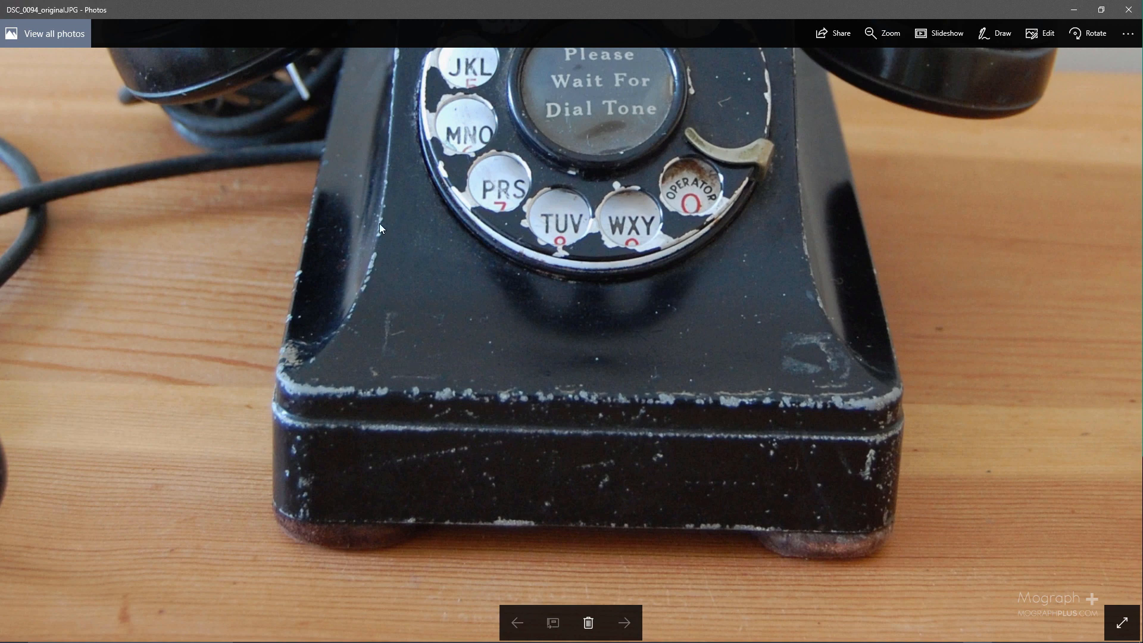
drag(380, 225, 445, 223)
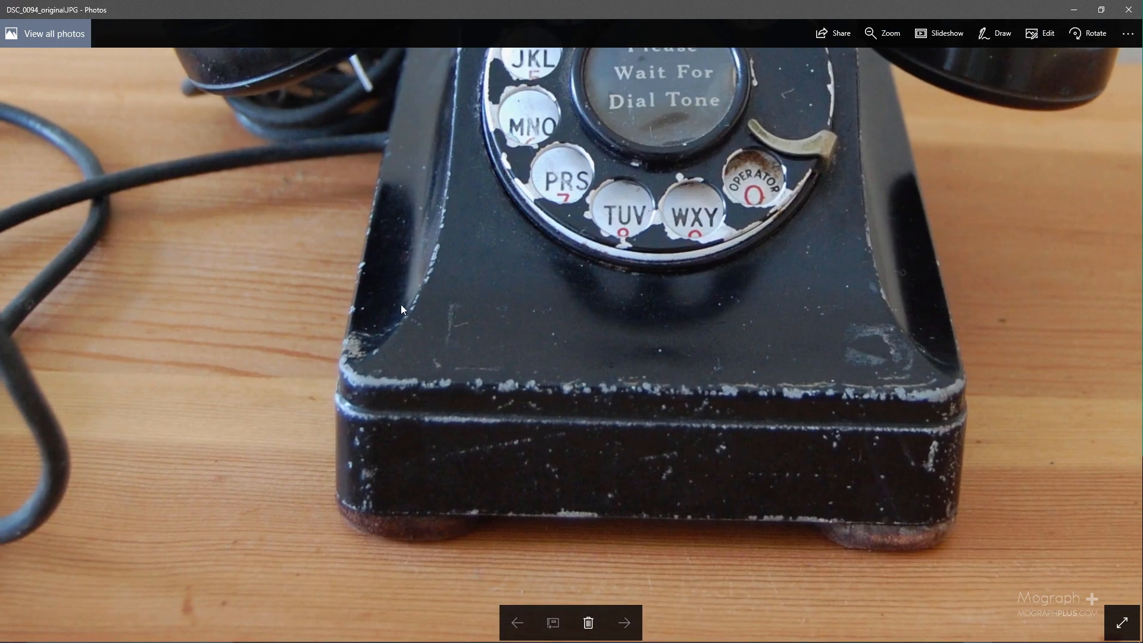
drag(454, 192, 469, 334)
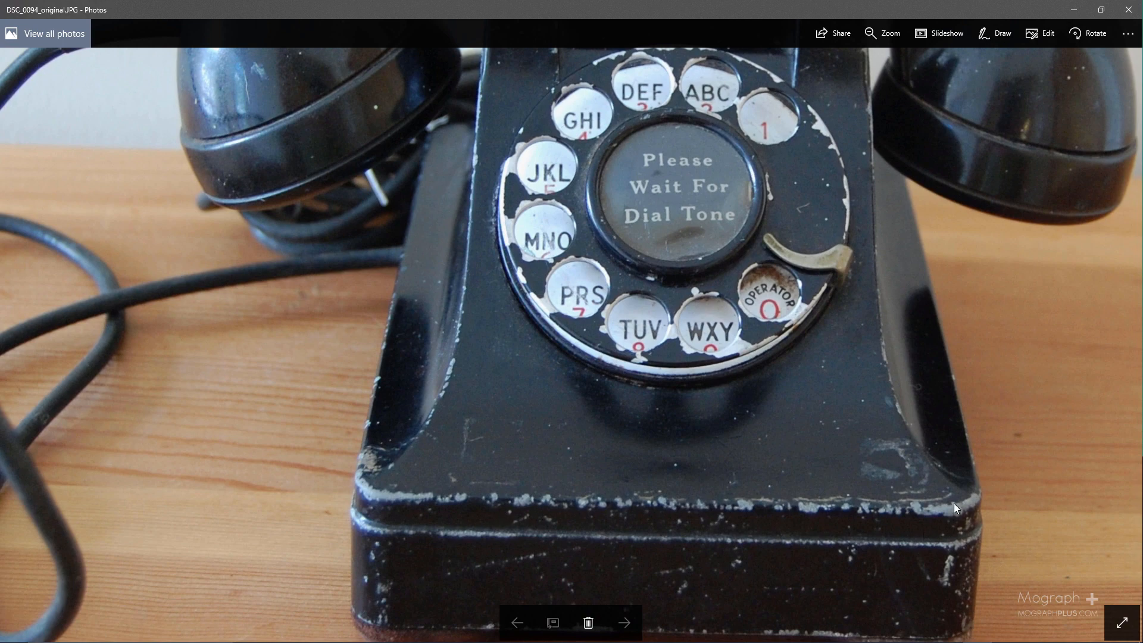
drag(720, 177, 652, 352)
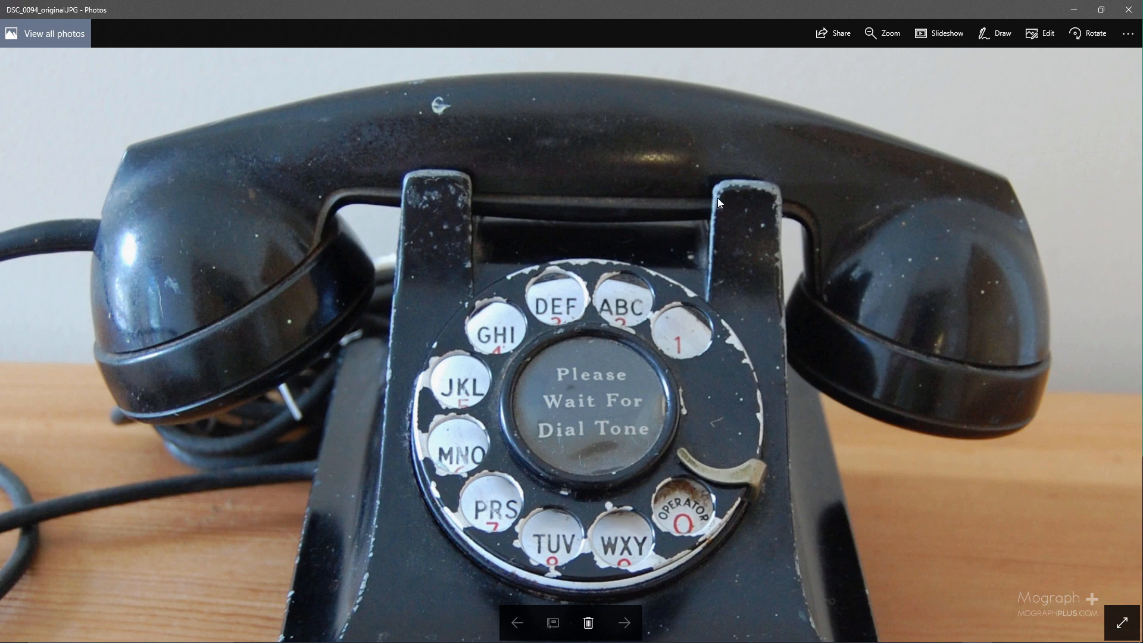
drag(721, 294, 741, 169)
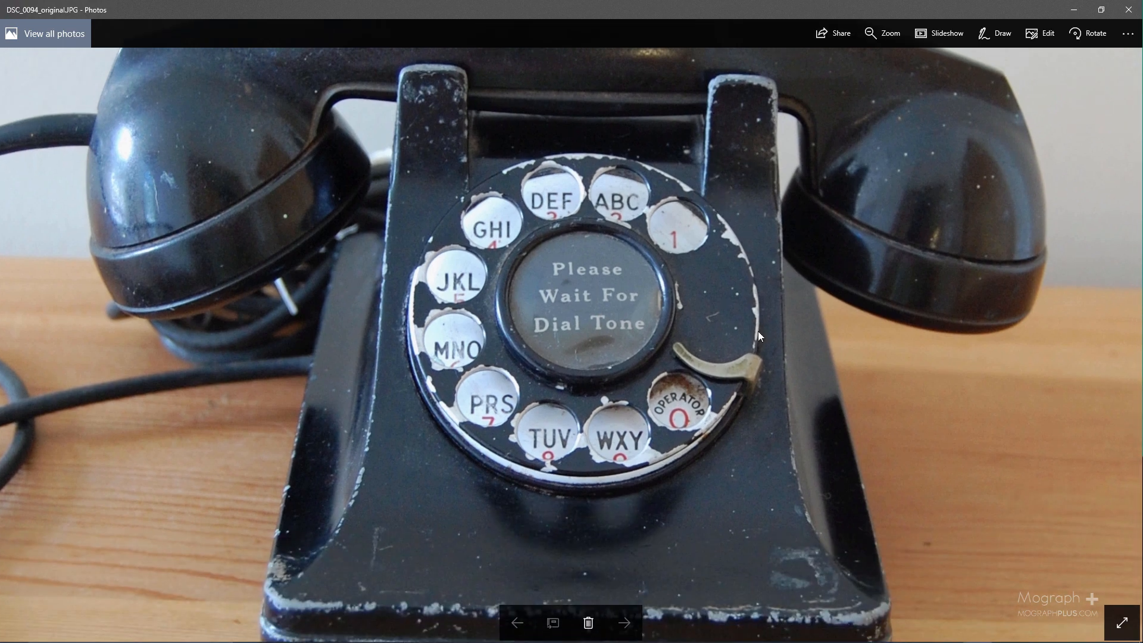
drag(815, 525, 817, 288)
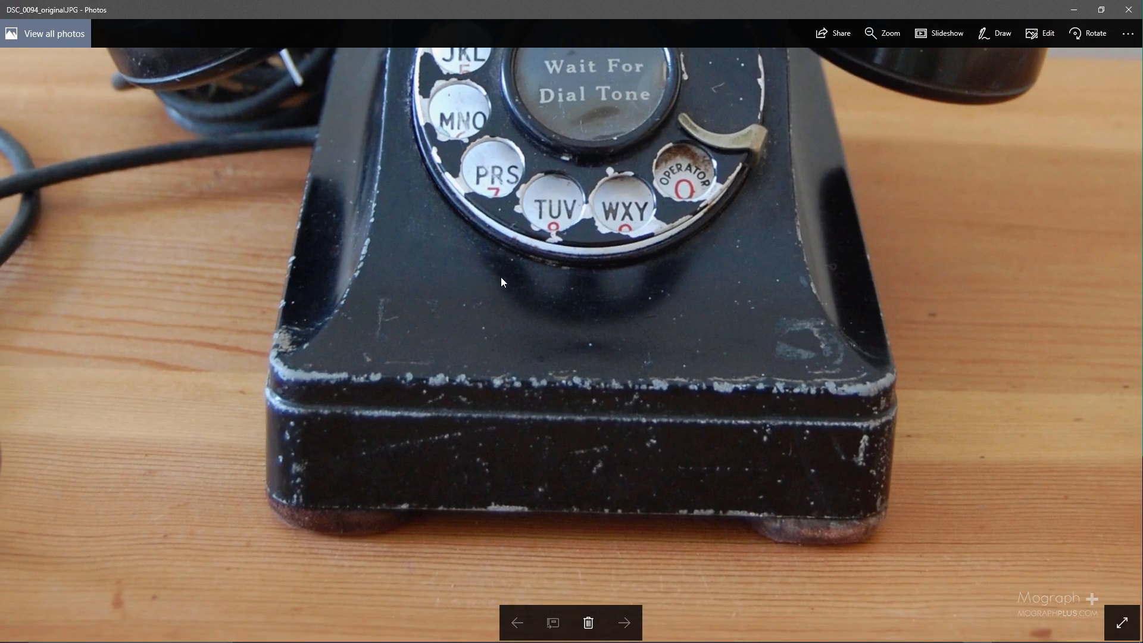
drag(502, 277, 530, 417)
drag(423, 126, 367, 248)
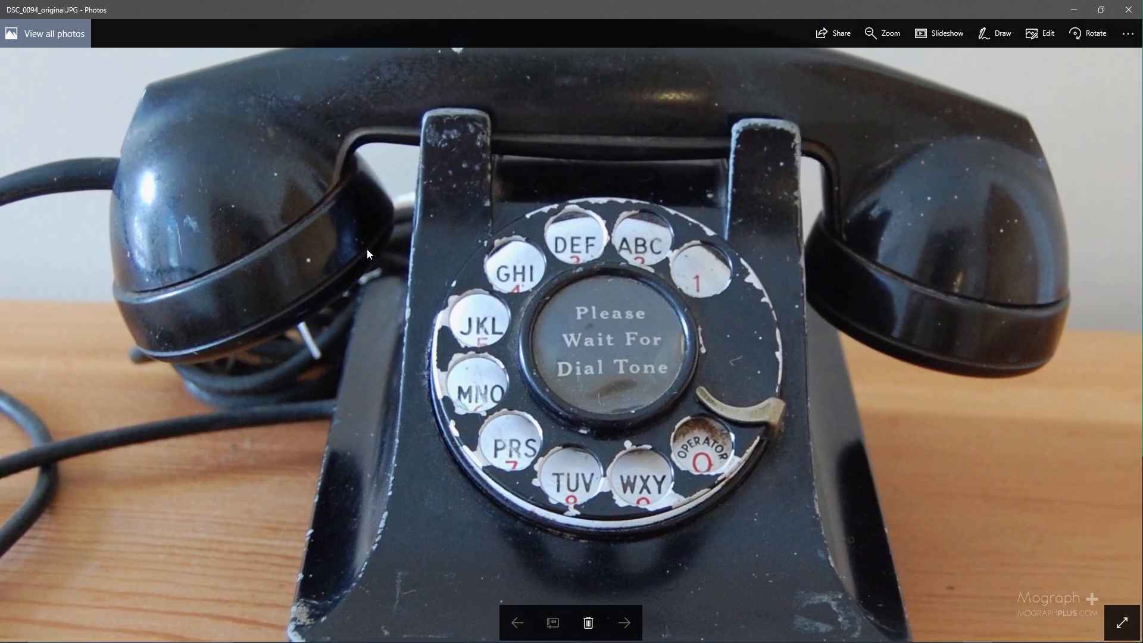
drag(437, 145, 430, 160)
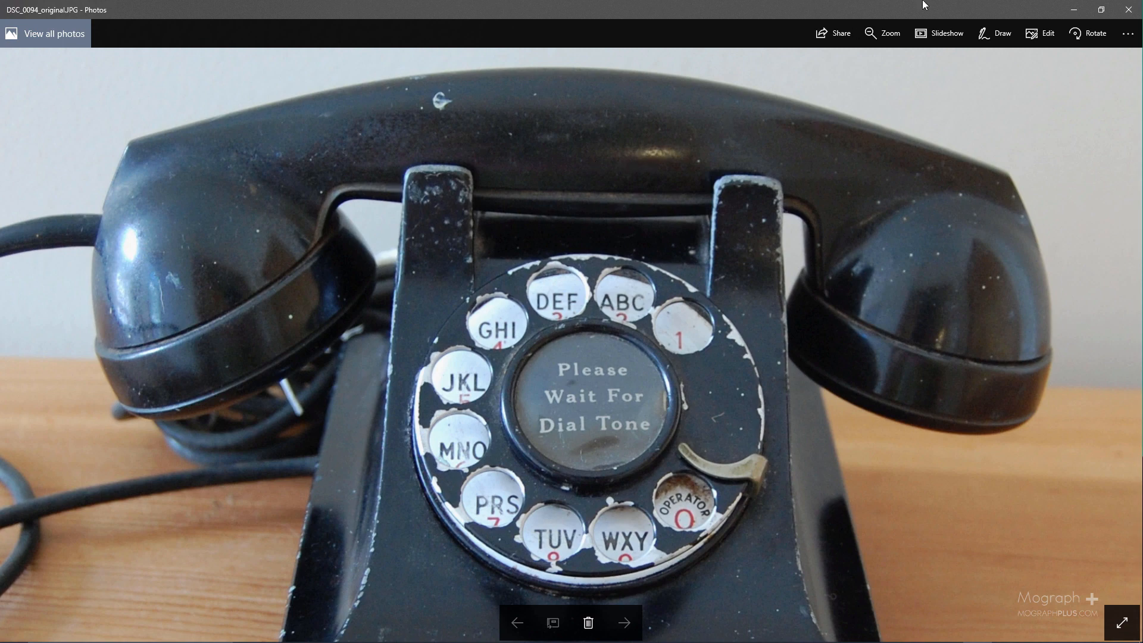
click(1133, 8)
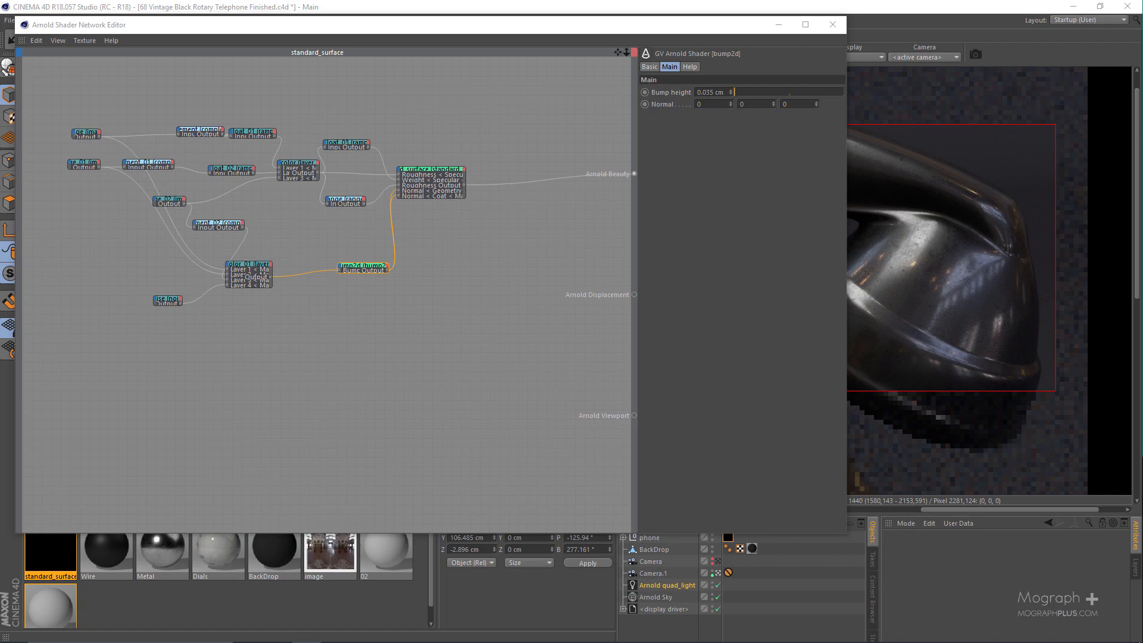
drag(688, 31, 566, 31)
click(358, 305)
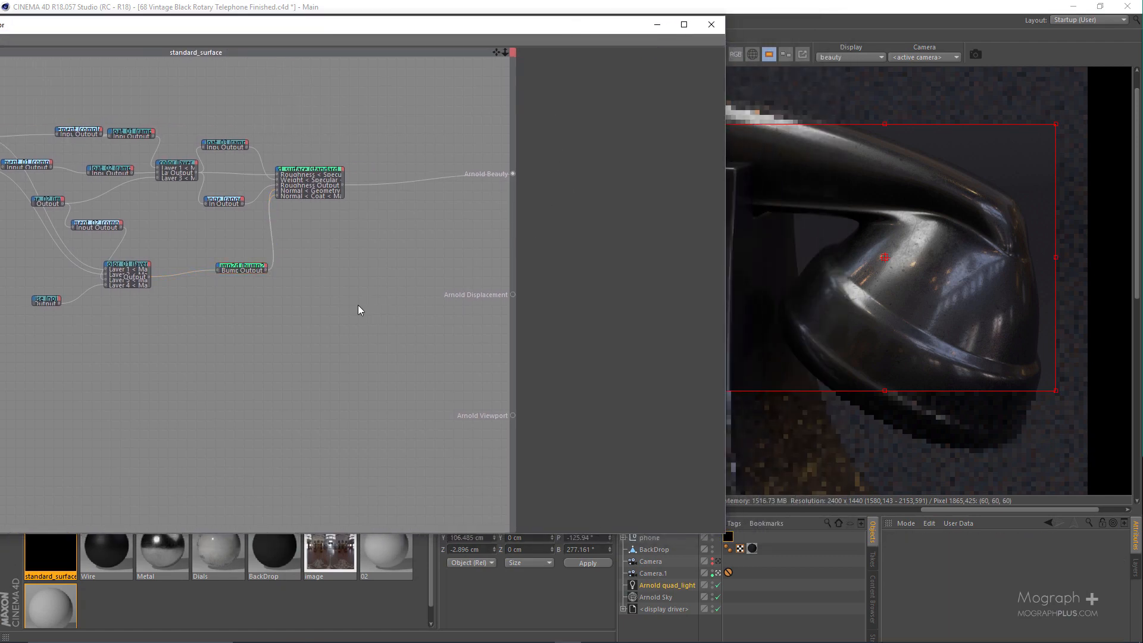
key(Tab)
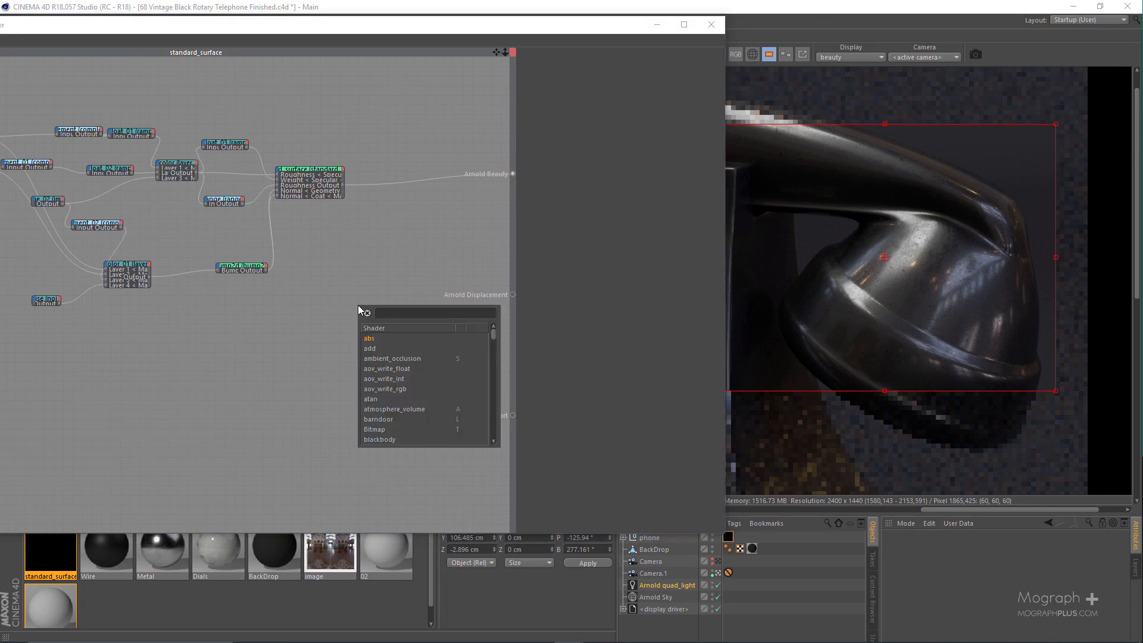
text(stand)
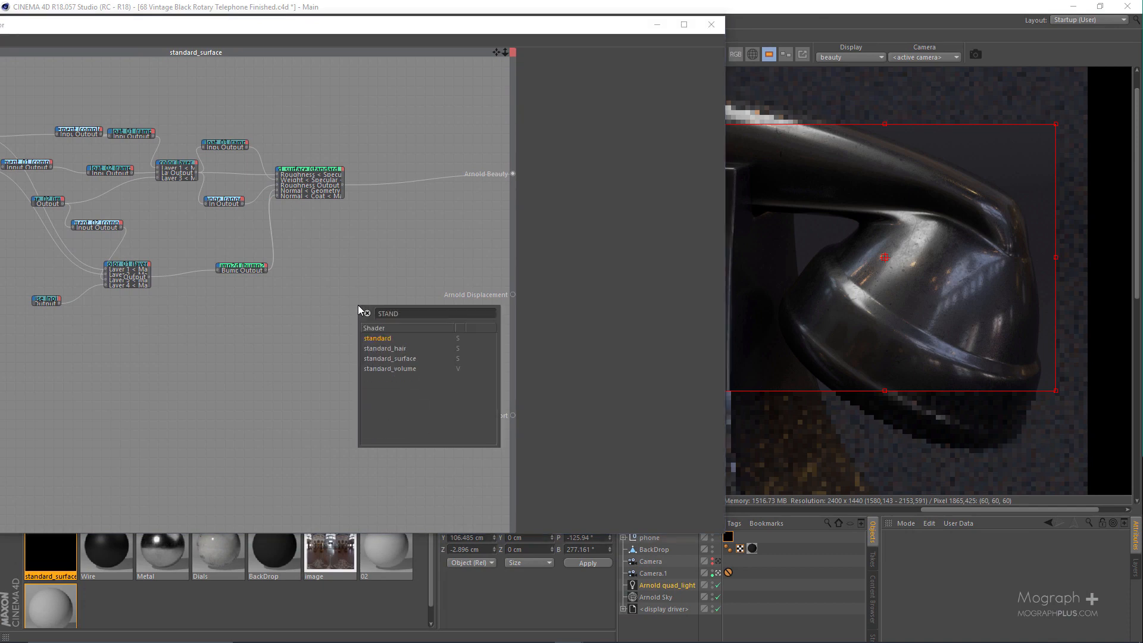
key(Return)
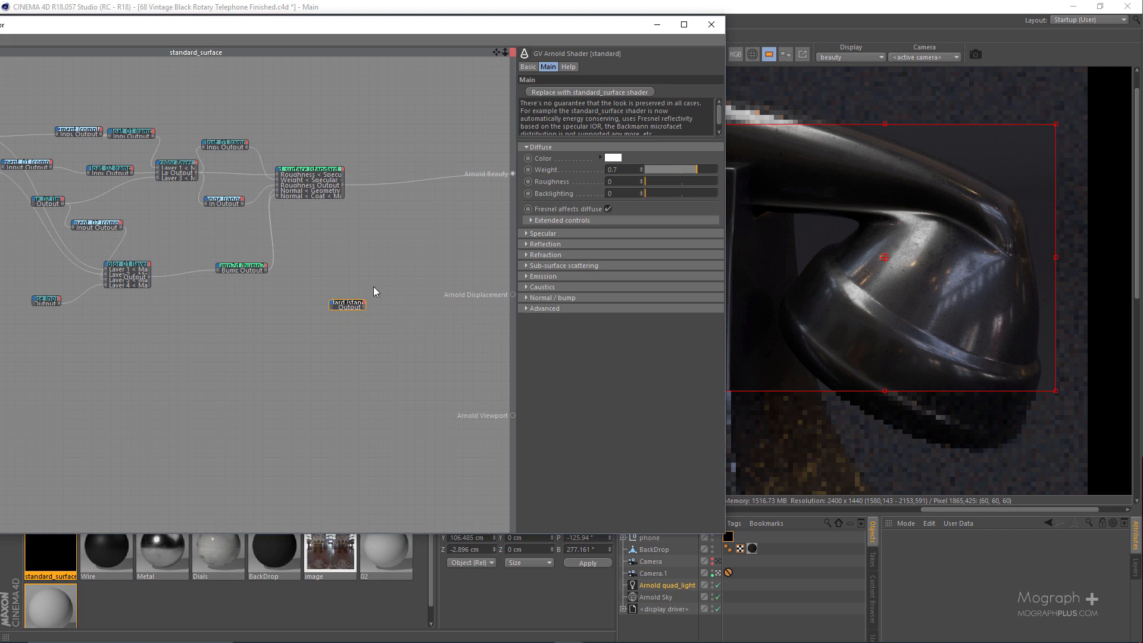
key(Delete)
Add a second standard_surface shader to the network and connect its output to Arnold Beauty
text(c)
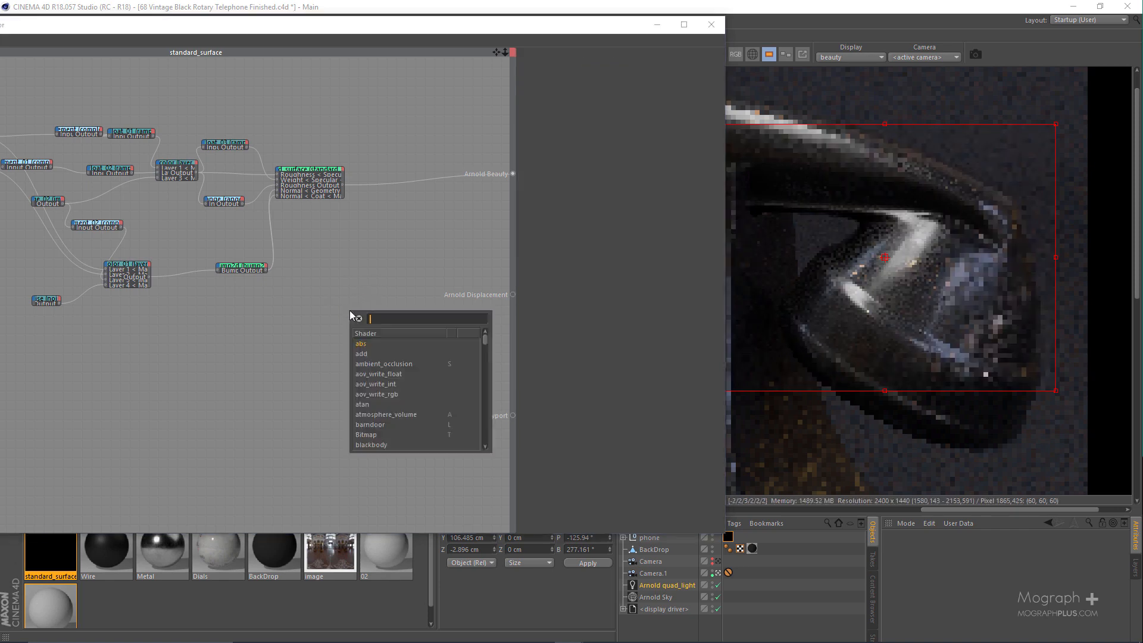
text(stand)
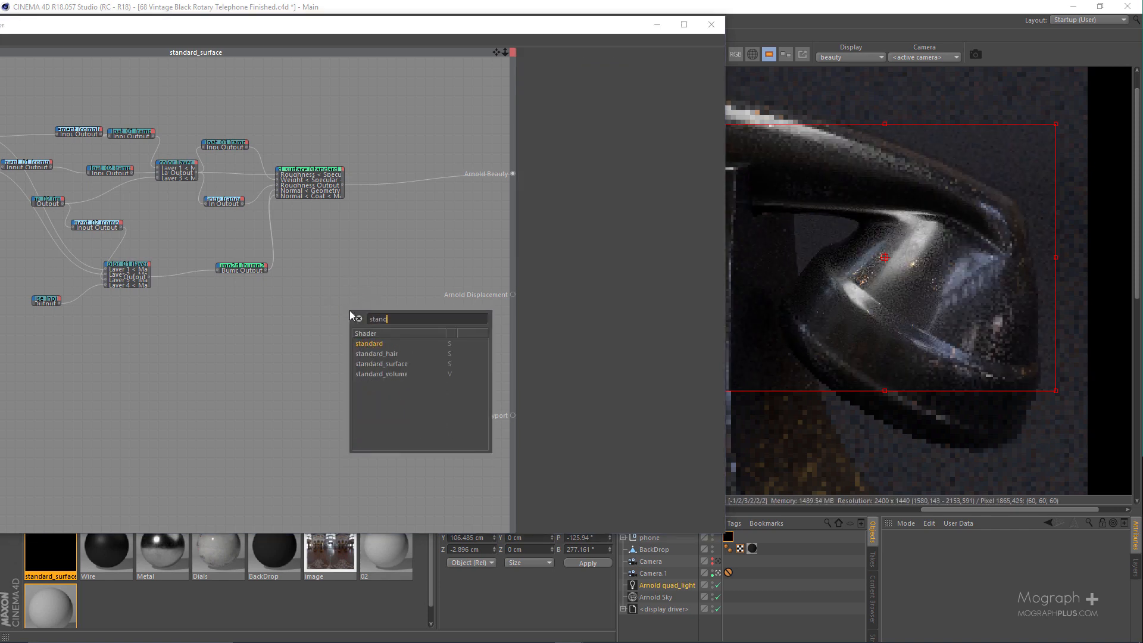
key(Return)
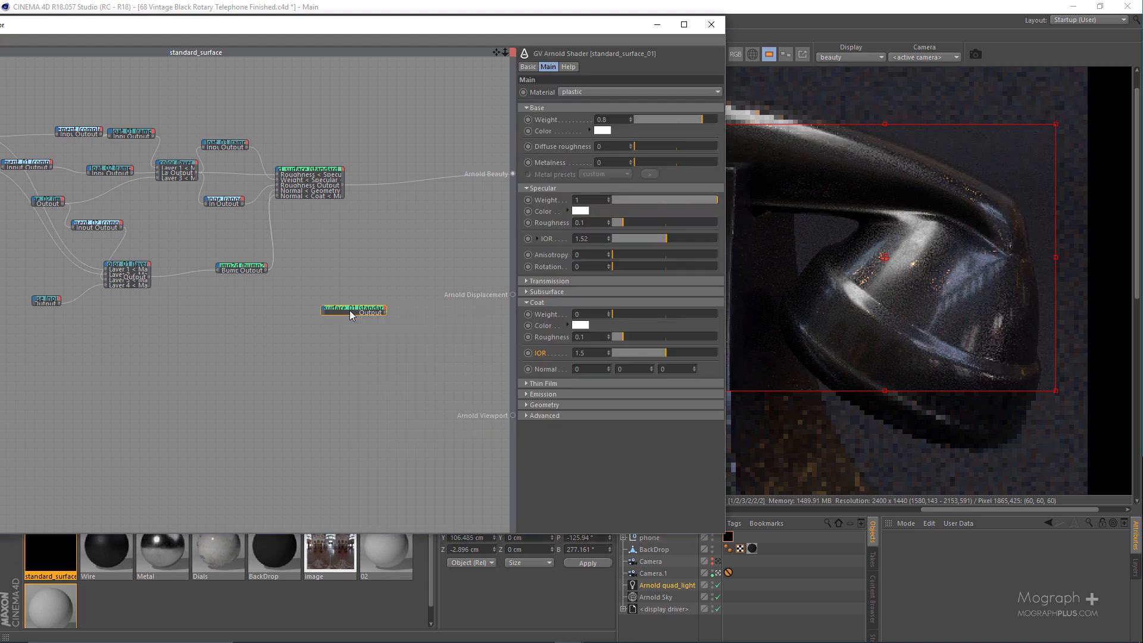
key(alt+a)
key(b)
Set the render preview scale to 100% and redraw the render region around the whole telephone
drag(534, 27, 319, 48)
click(689, 64)
text(1)
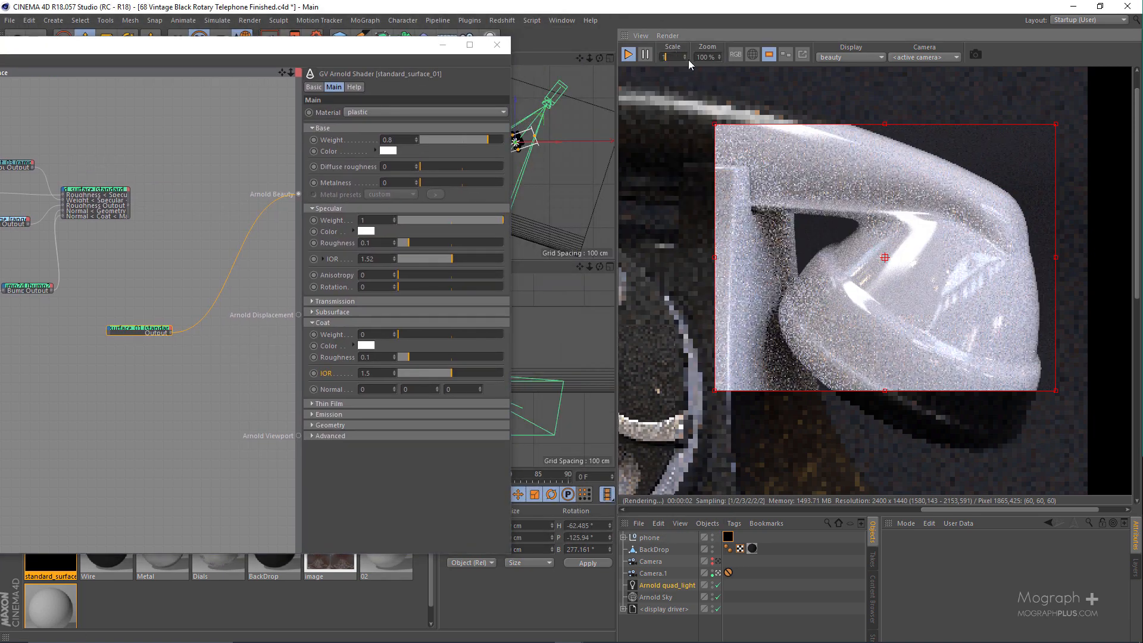
text(00)
key(Return)
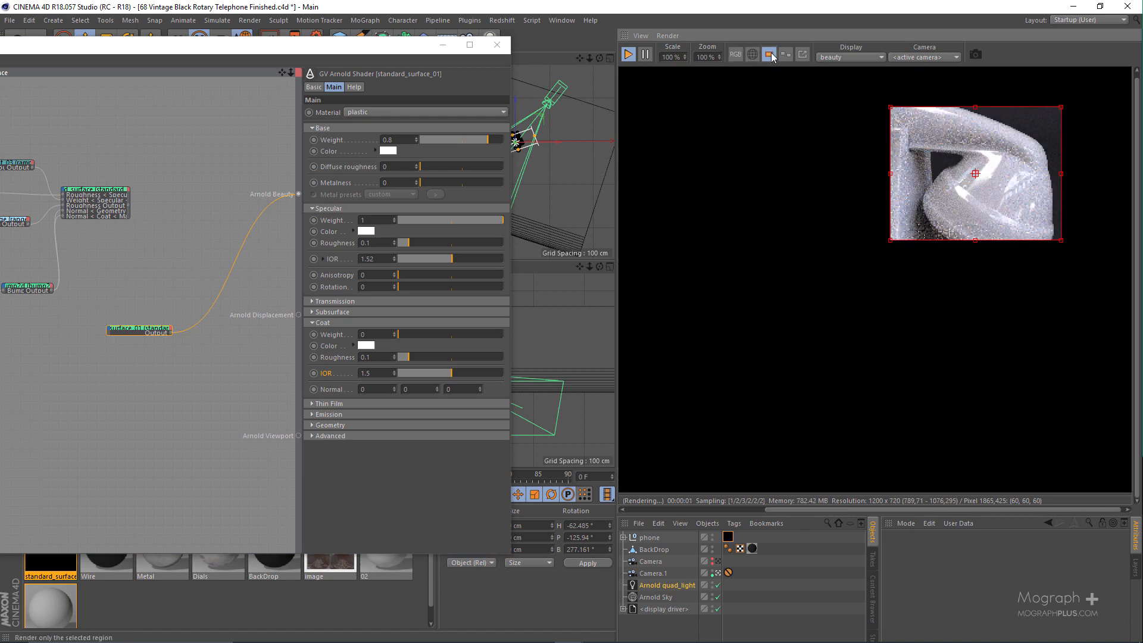
click(769, 55)
scroll(788, 265, down, 1)
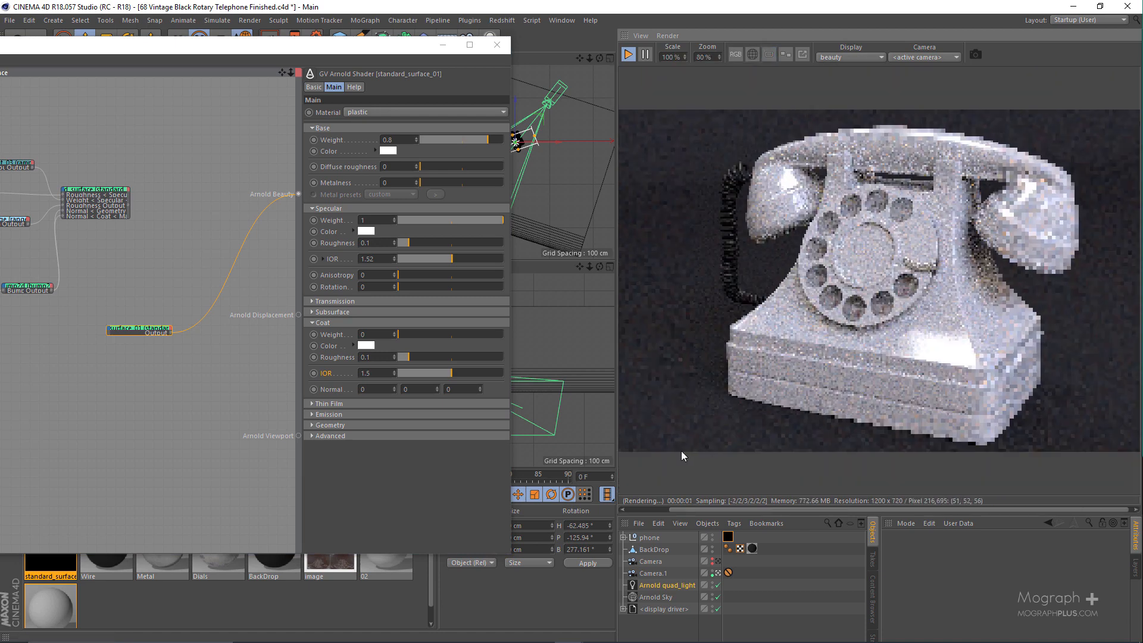
drag(715, 427, 1083, 129)
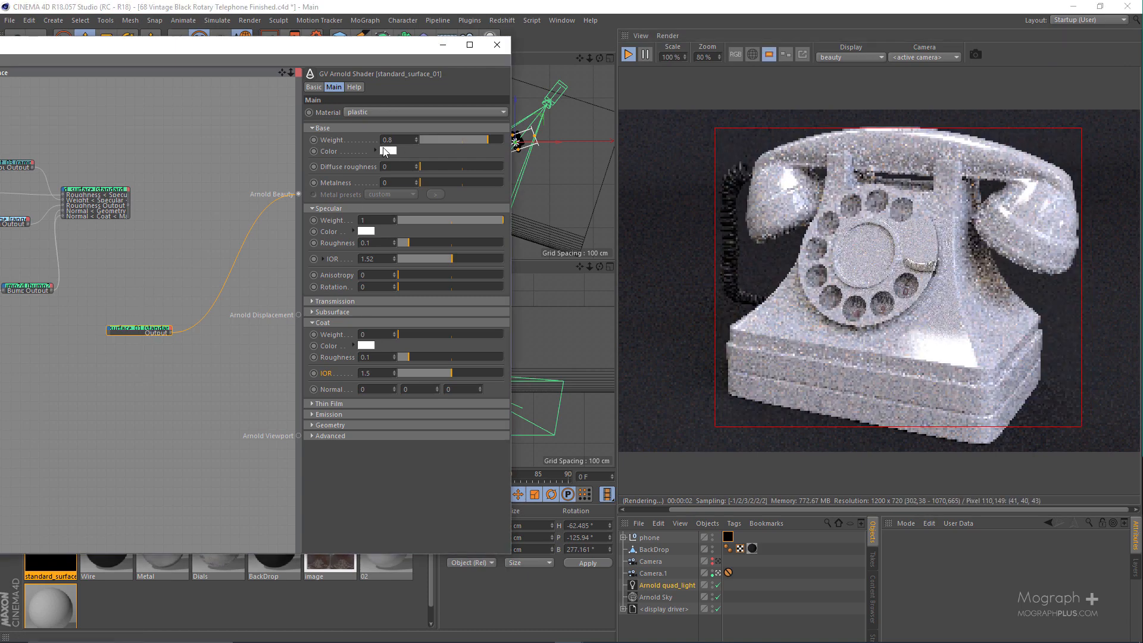
Set the new standard surface's base weight to 1 and its diffuse roughness to 0.35
click(503, 139)
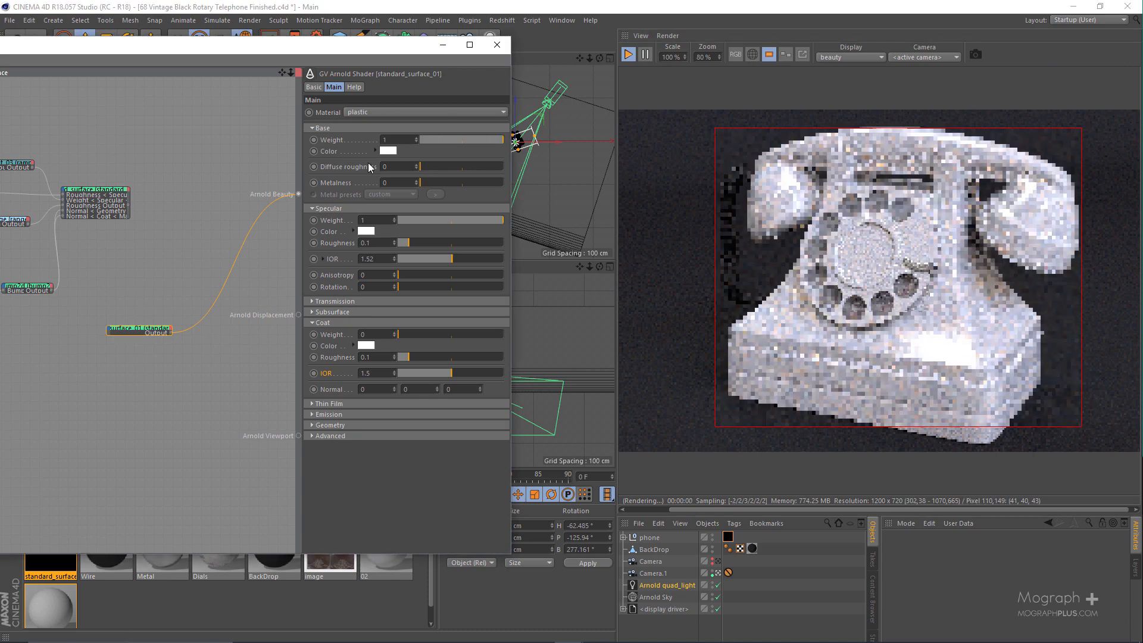
click(335, 150)
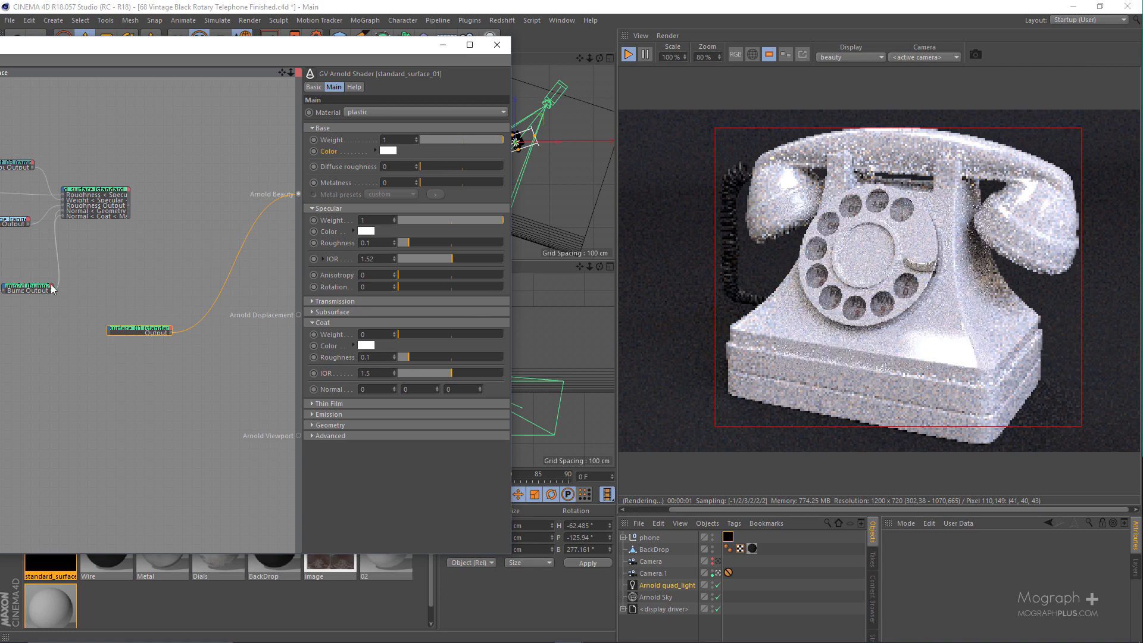
click(453, 166)
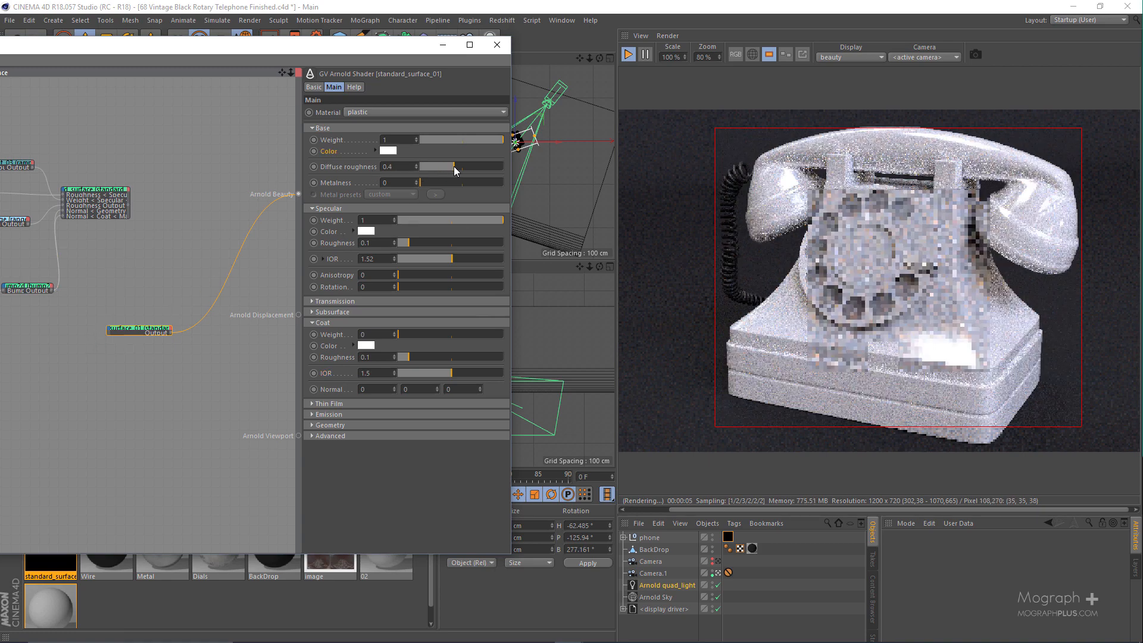
drag(454, 166, 449, 167)
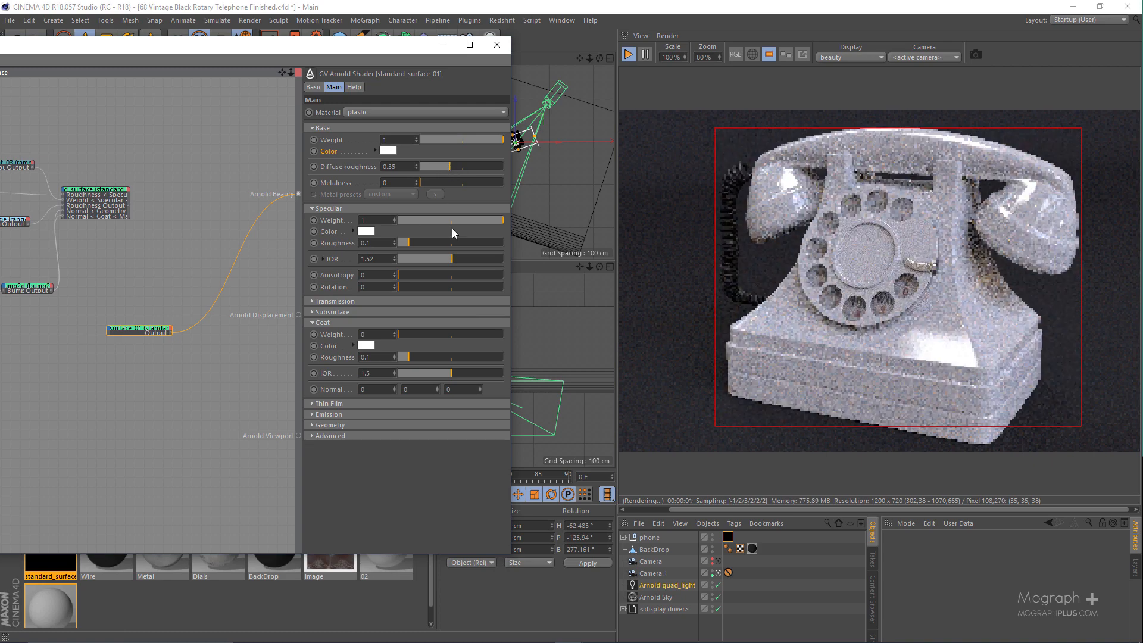
Set the new standard surface's specular roughness to 0.5
click(453, 242)
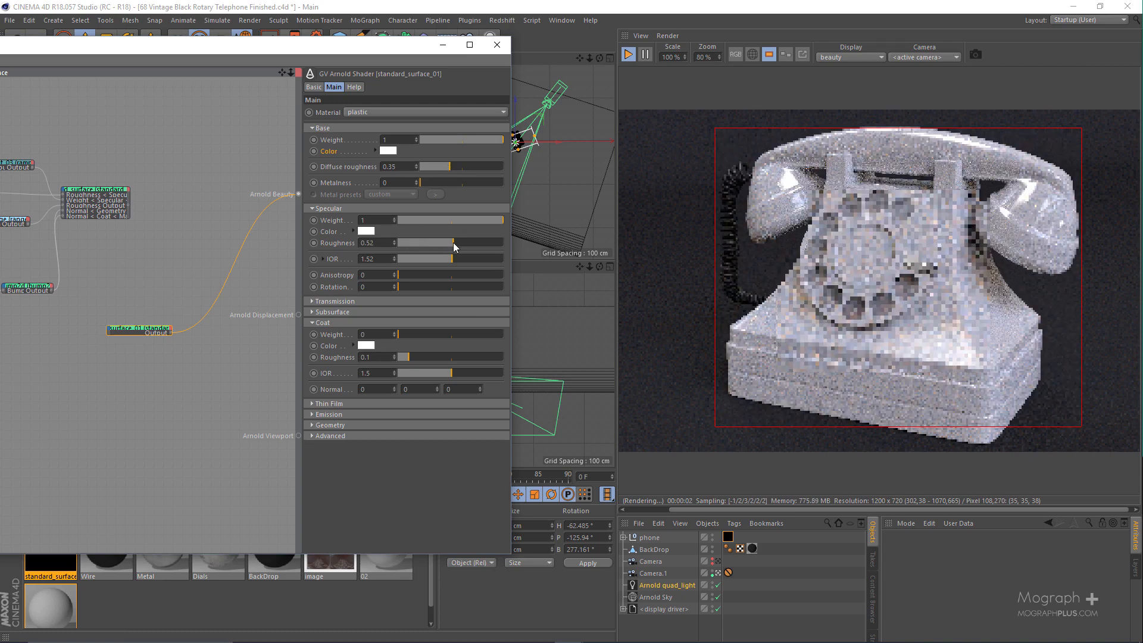
drag(453, 241, 449, 242)
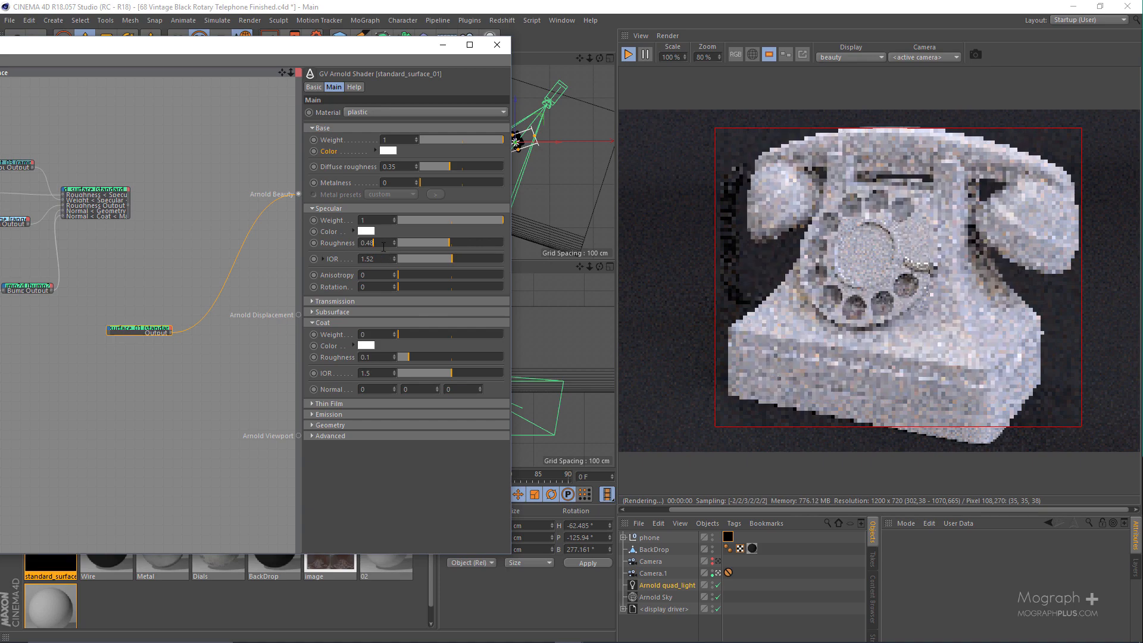
key(BackSpace)
key(BackSpace)
text(5)
key(Return)
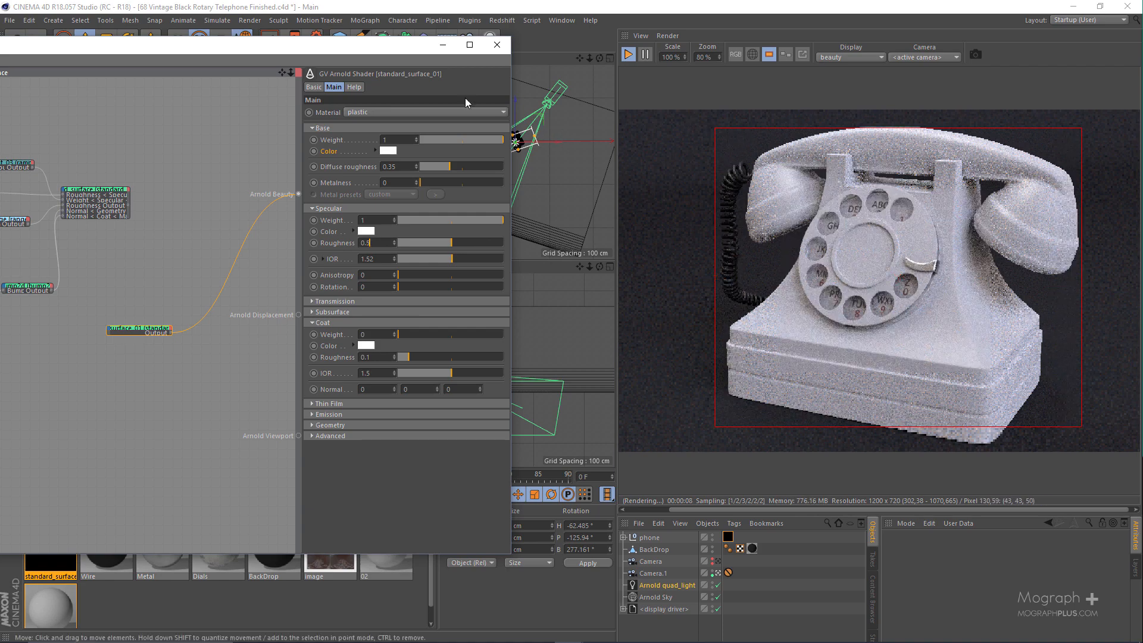
drag(323, 52, 395, 45)
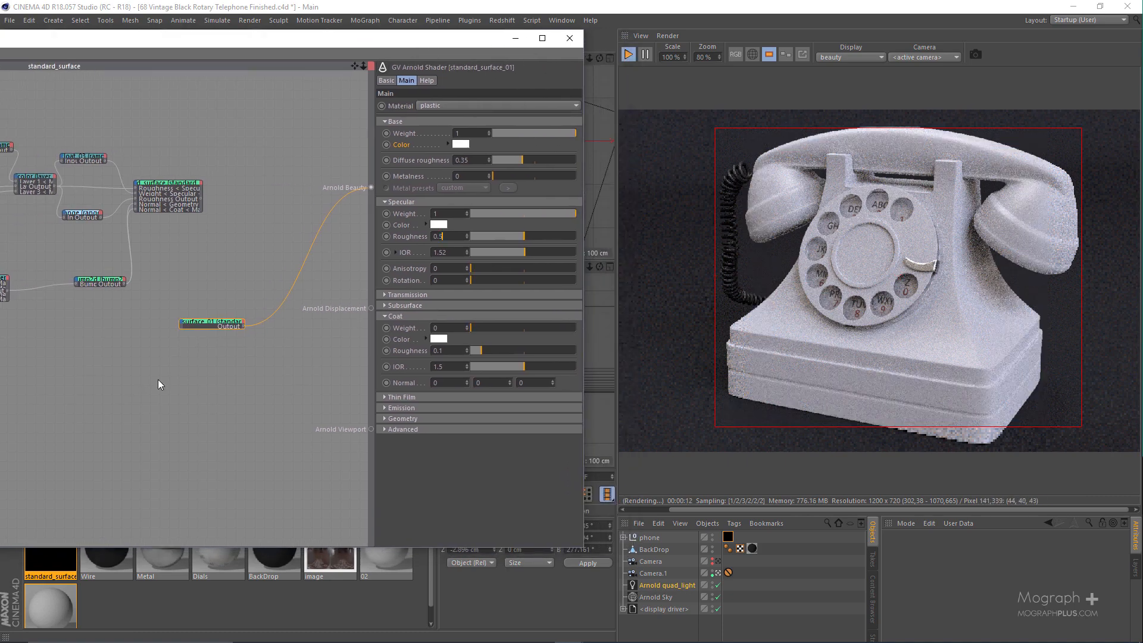
scroll(190, 350, up, 2)
drag(423, 42, 668, 12)
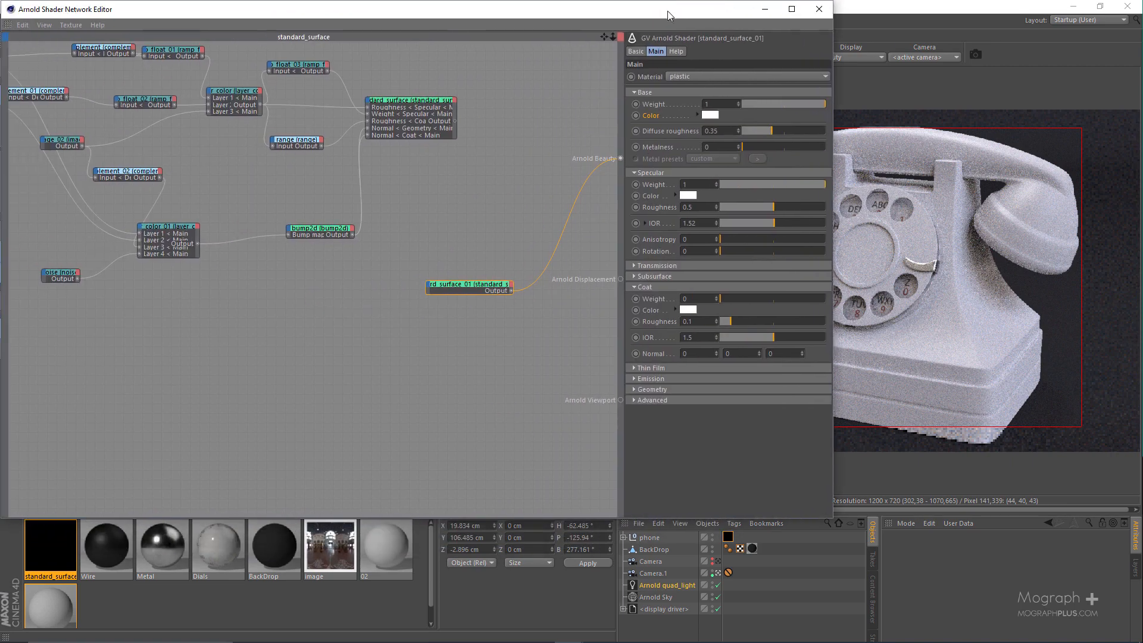
Move the second standard surface node to an empty area below the existing shader network
scroll(409, 219, up, 3)
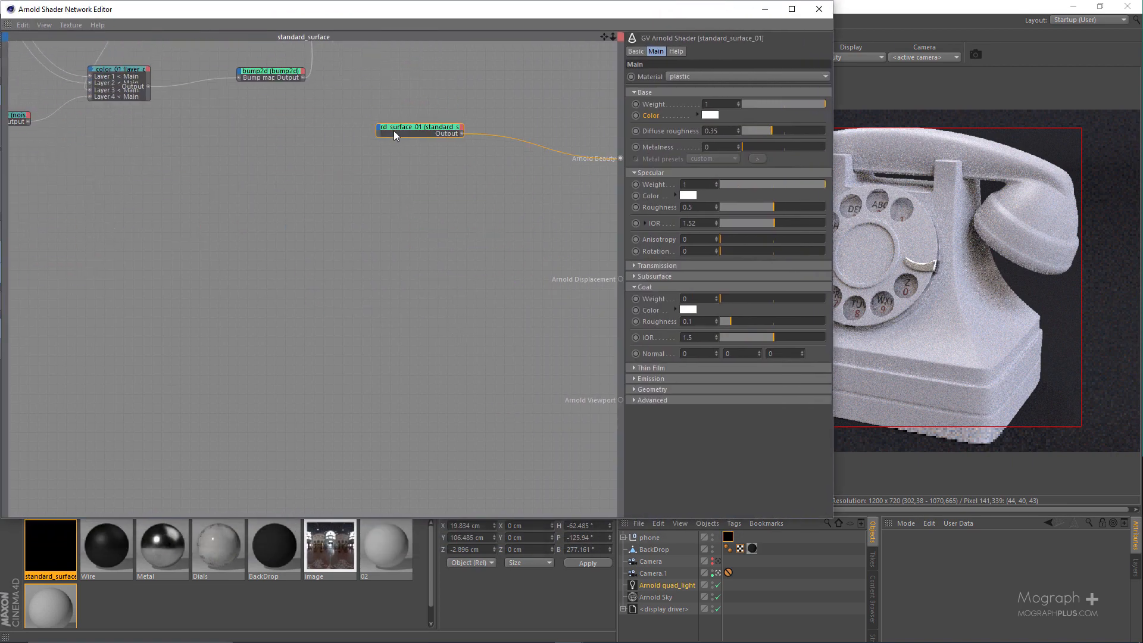
drag(394, 130, 322, 327)
middle_drag(309, 296, 320, 297)
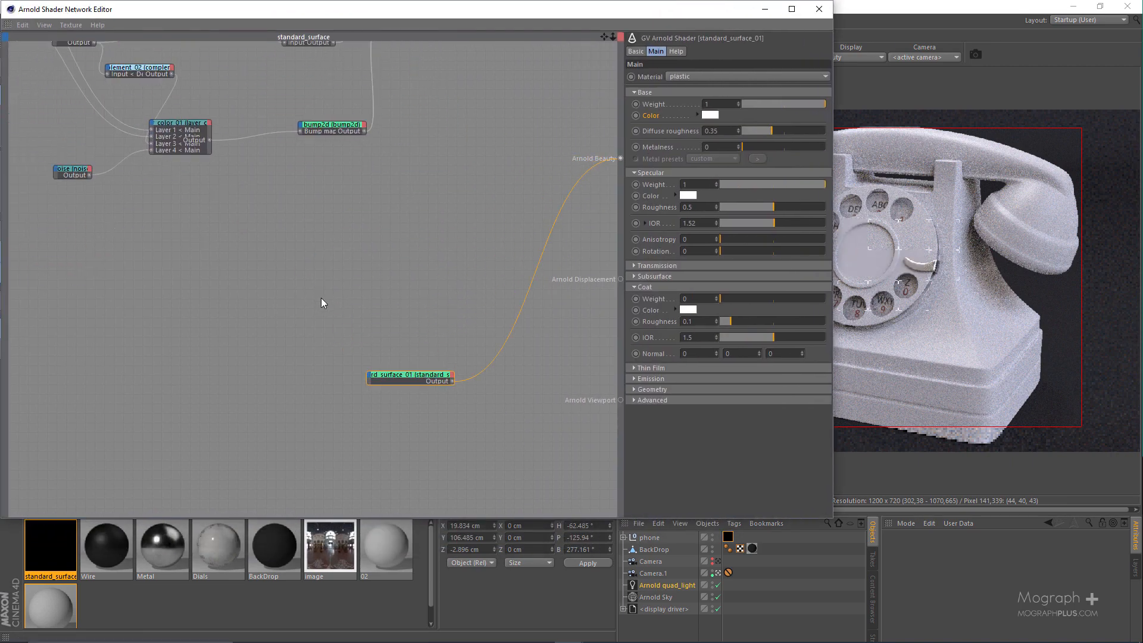
middle_drag(258, 446, 285, 327)
scroll(284, 327, down, 1)
scroll(284, 327, up, 2)
middle_drag(387, 328, 397, 305)
middle_drag(375, 229, 309, 251)
Add a noise shader beside the second standard surface and set it as the beauty root shader
click(309, 251)
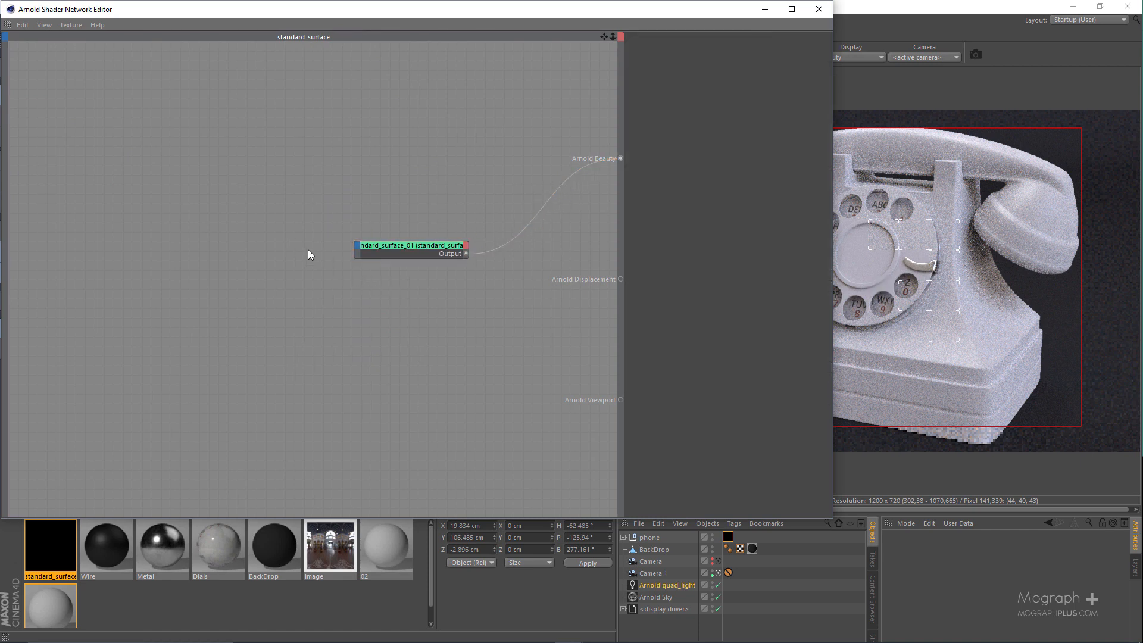
key(Tab)
text(nois)
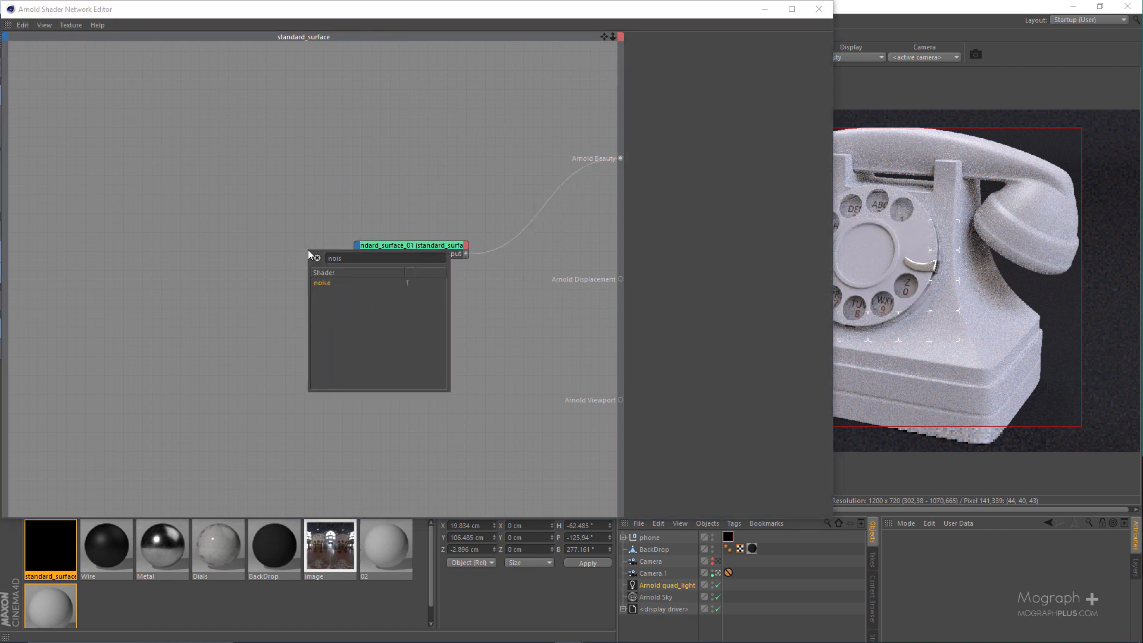
key(Return)
key(alt+w)
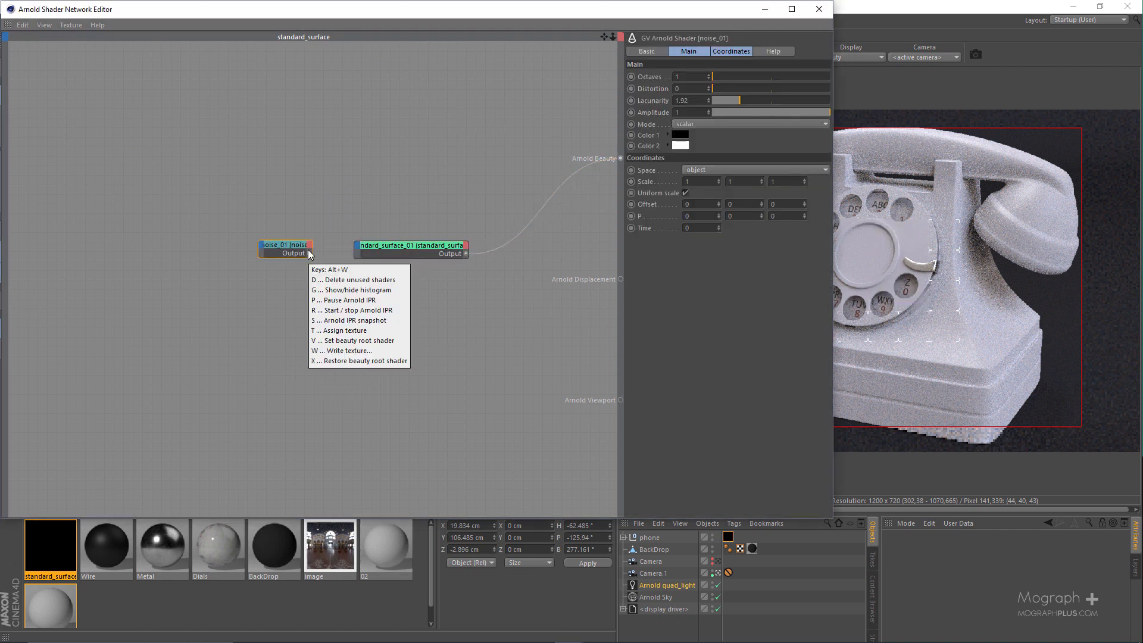
key(v)
drag(295, 254, 188, 208)
Set the new noise's octaves to 4 and its uniform scale to 7
drag(577, 16, 354, 40)
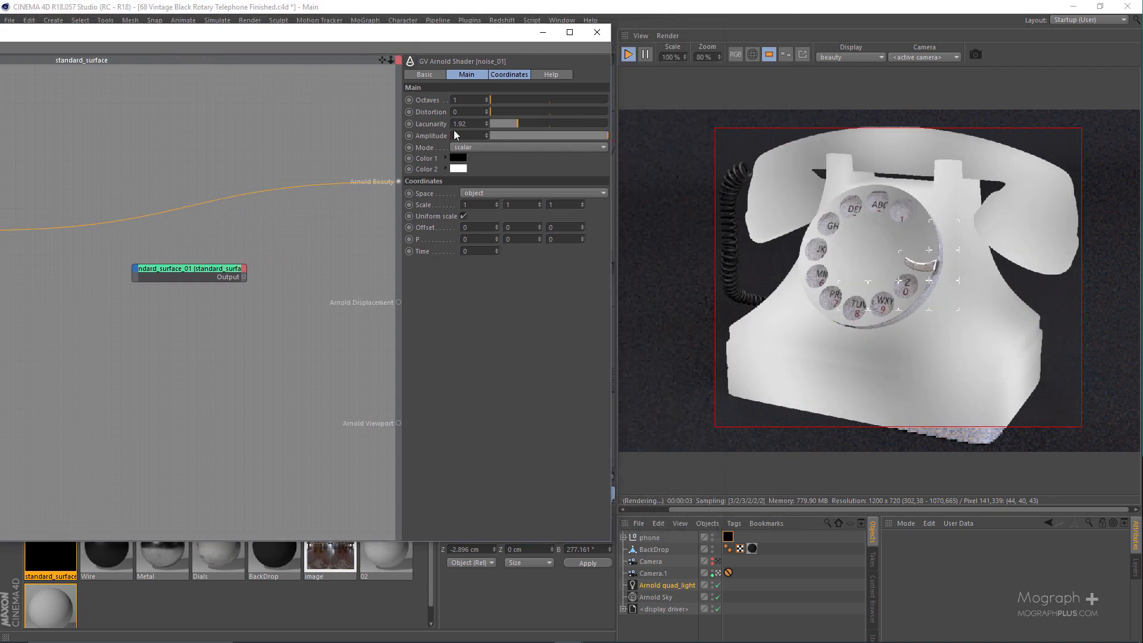
text(4)
key(Return)
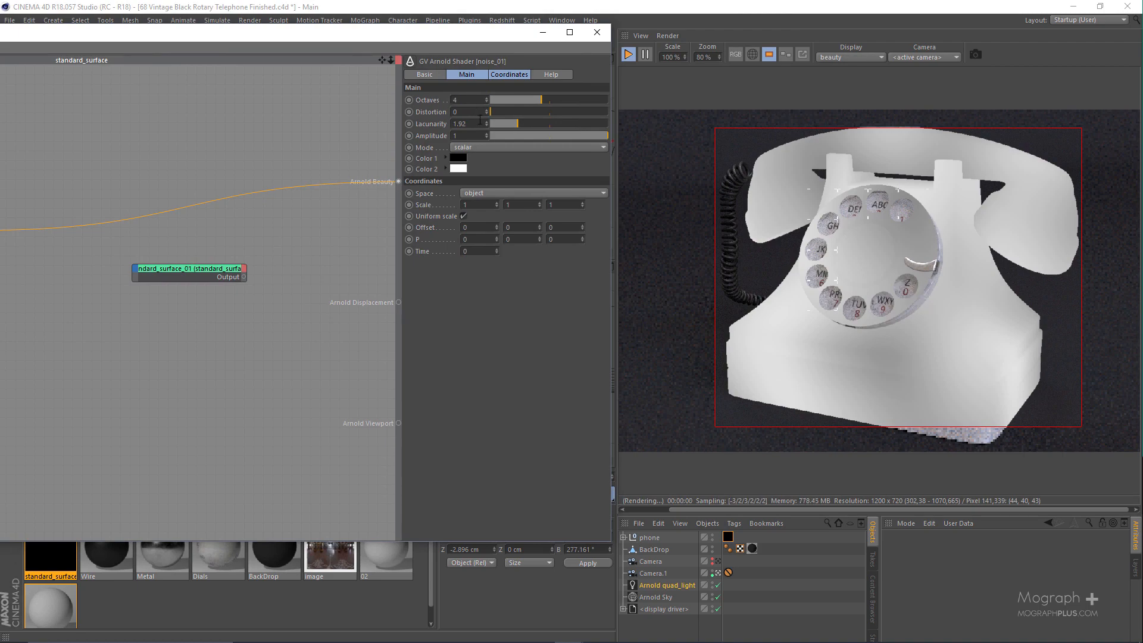
click(484, 204)
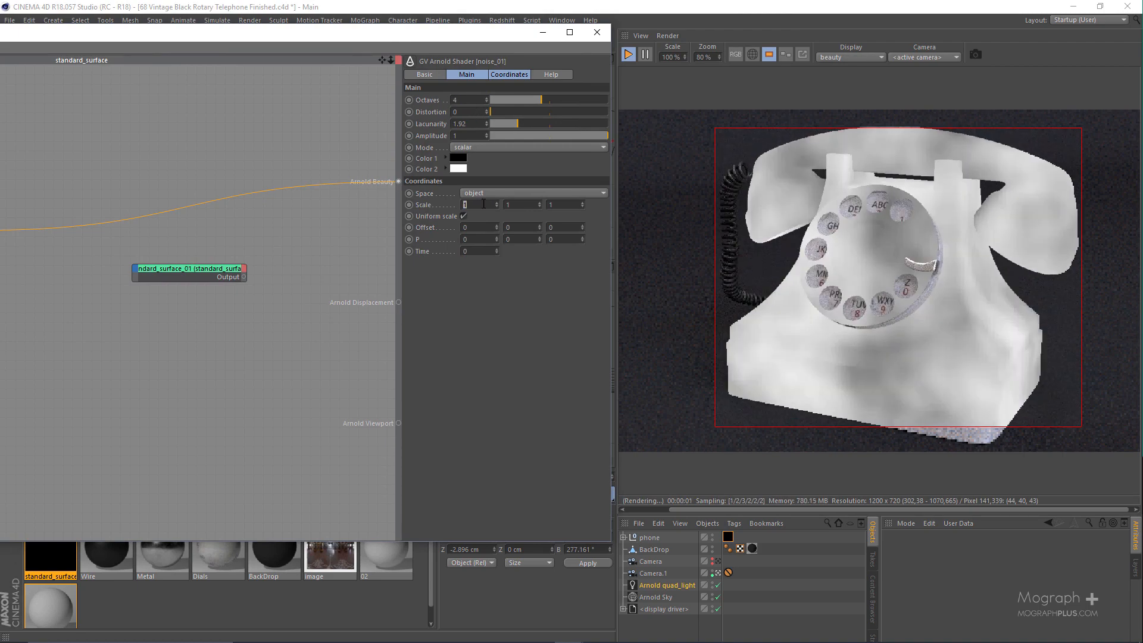
text(7)
key(Return)
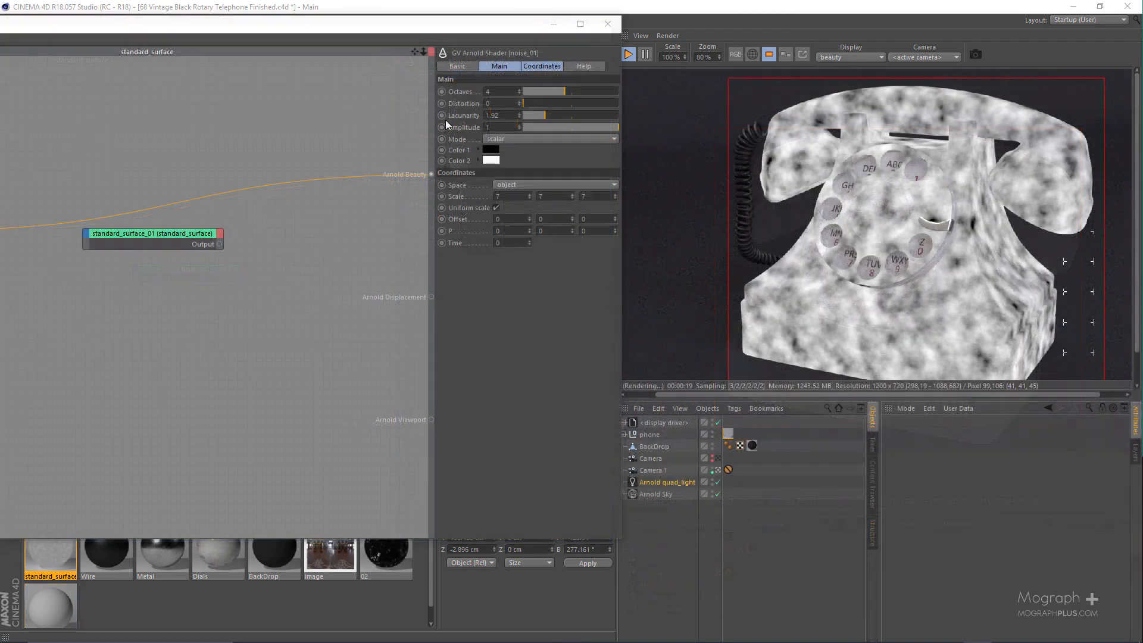
Set the noise's Color 1 to a mid grey and Color 2 to a light grey with 65% value
click(491, 150)
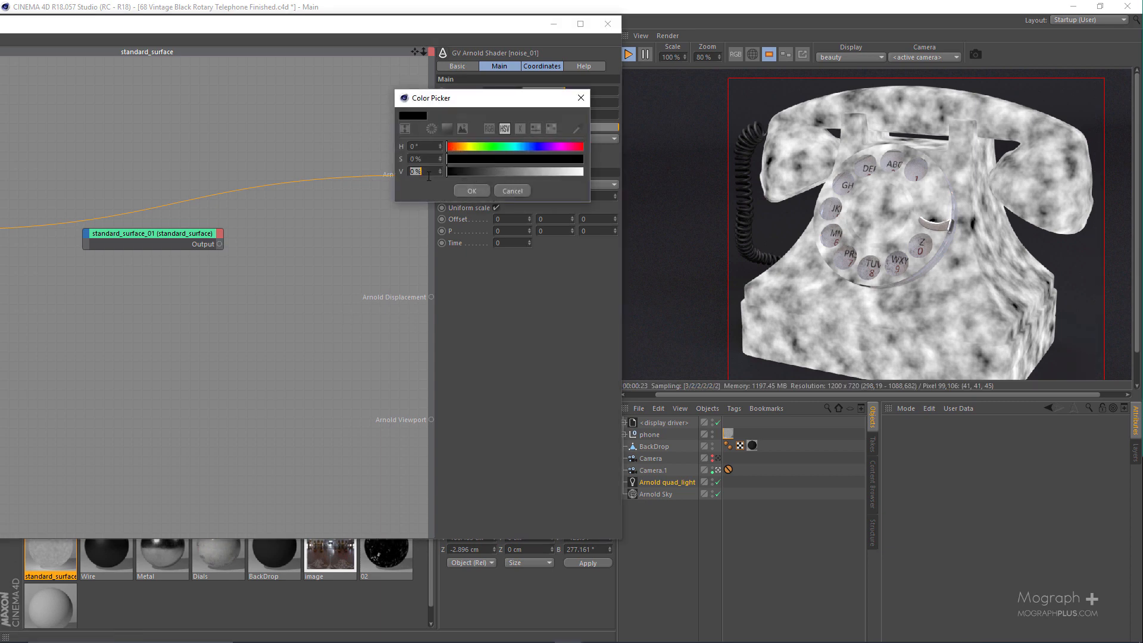
click(470, 188)
click(498, 162)
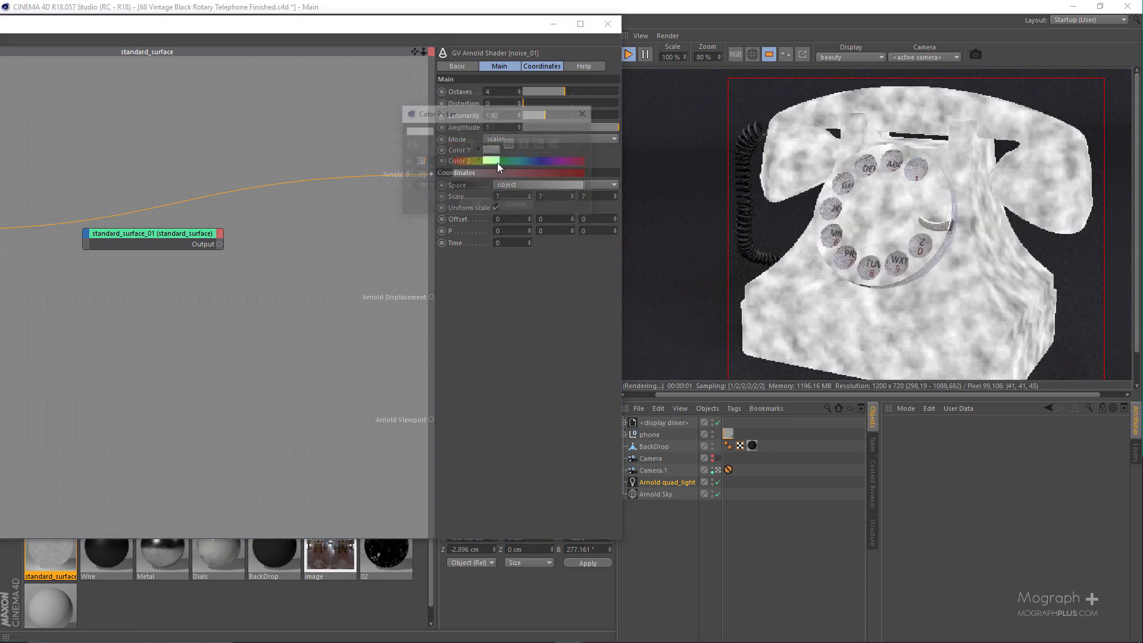
drag(548, 185, 540, 186)
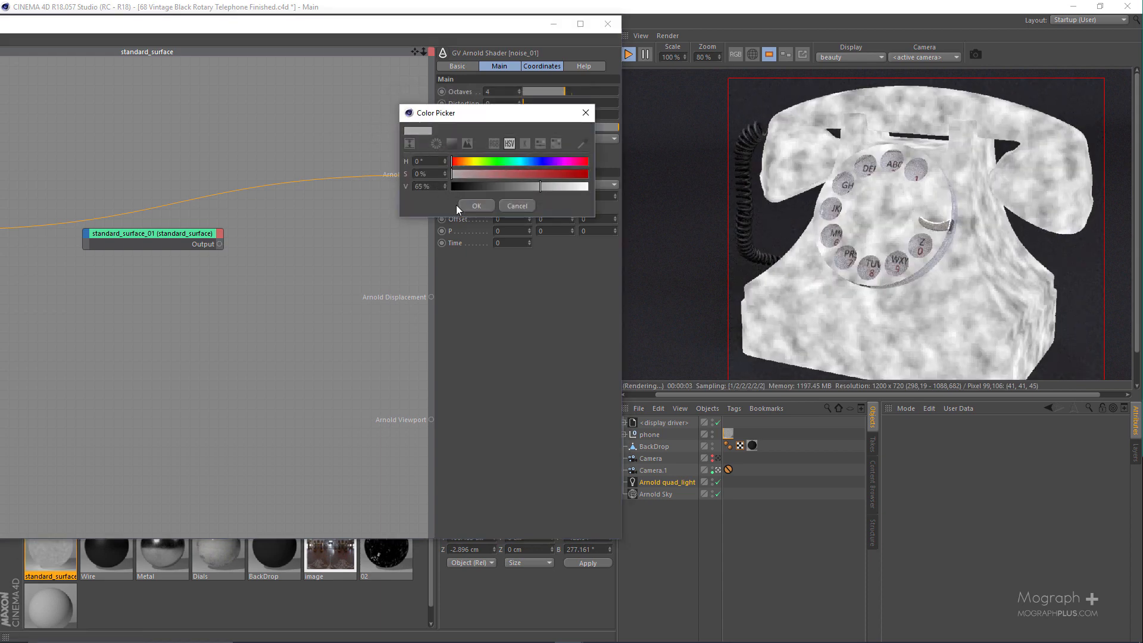
click(477, 206)
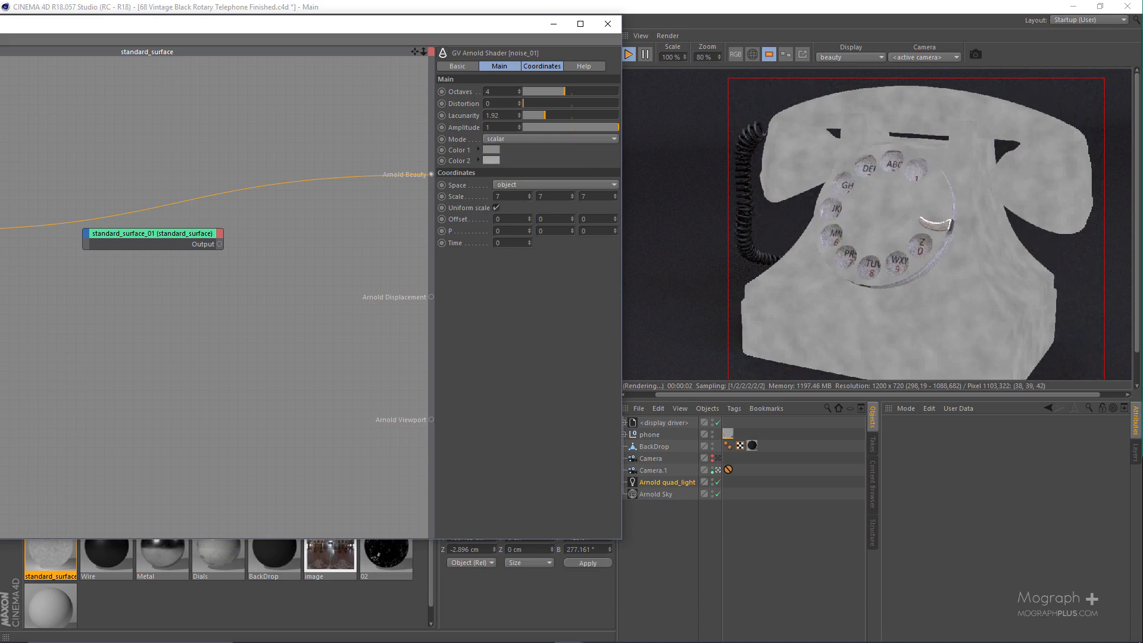
Switch to the telephone reference photo in Photos and examine the worn paint on the base, dial and handset up close
drag(1142, 149, 391, 157)
double_click(391, 157)
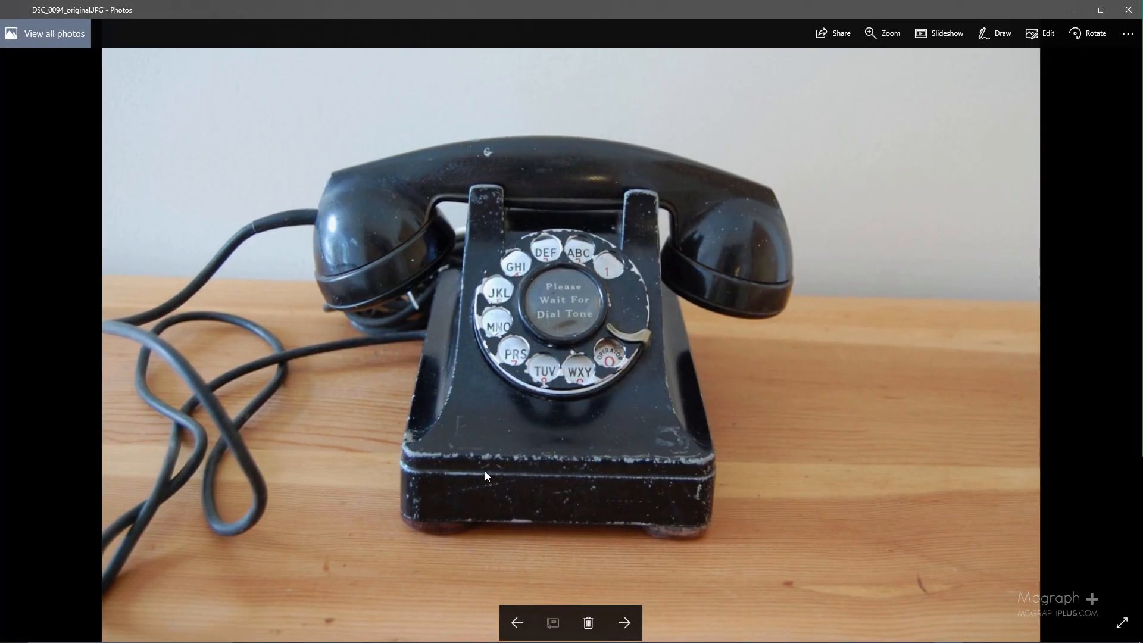
scroll(485, 470, up, 3)
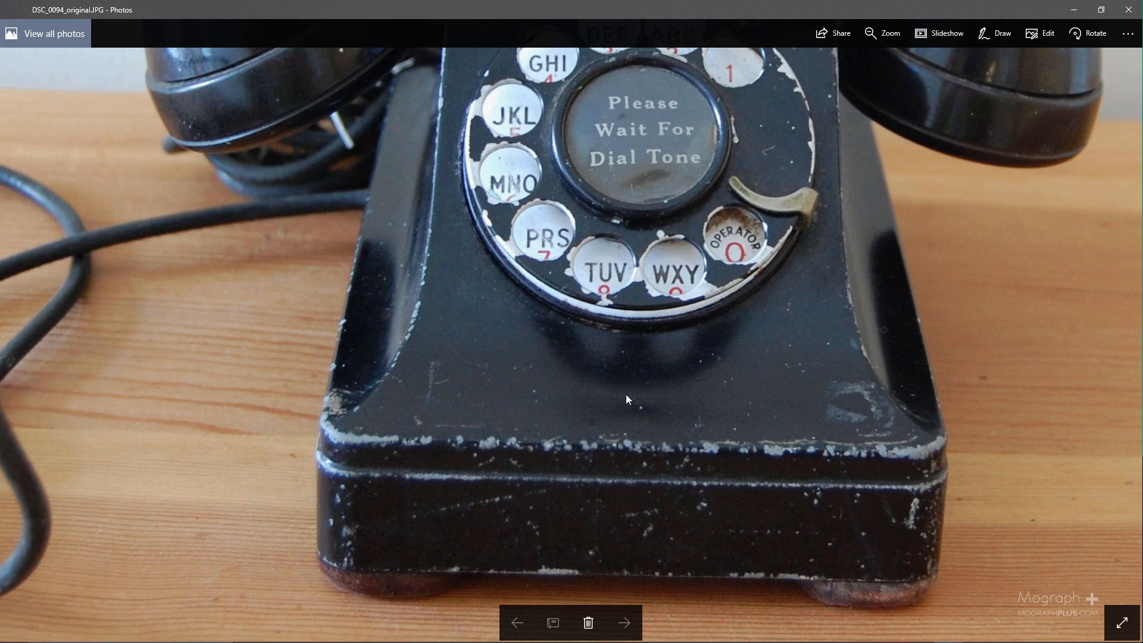
scroll(493, 351, down, 3)
scroll(423, 331, up, 3)
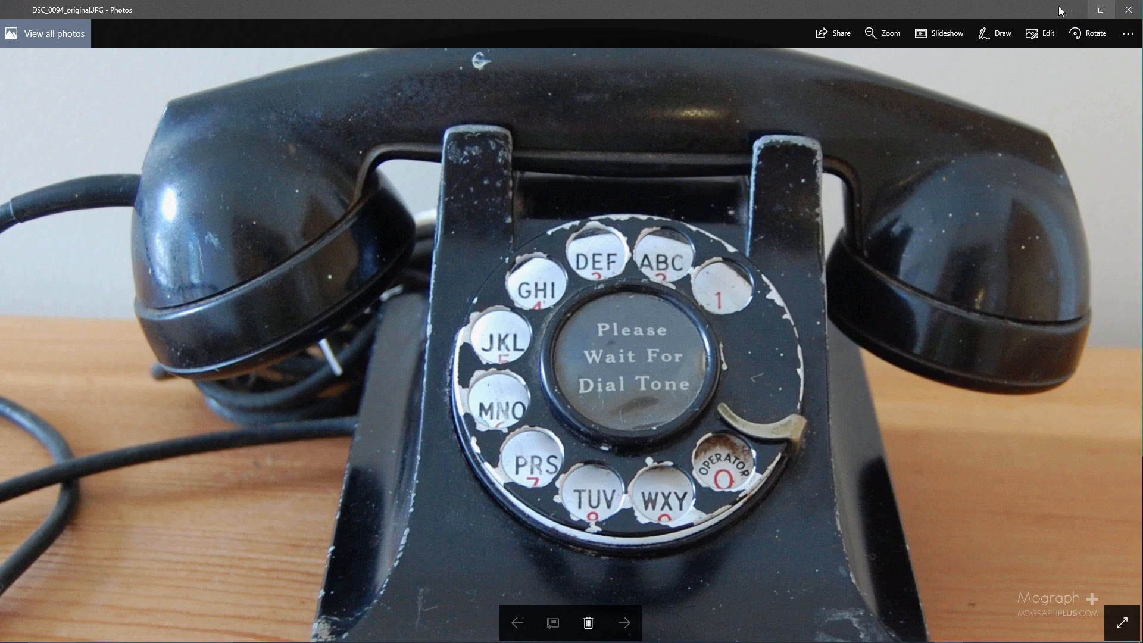
click(1125, 5)
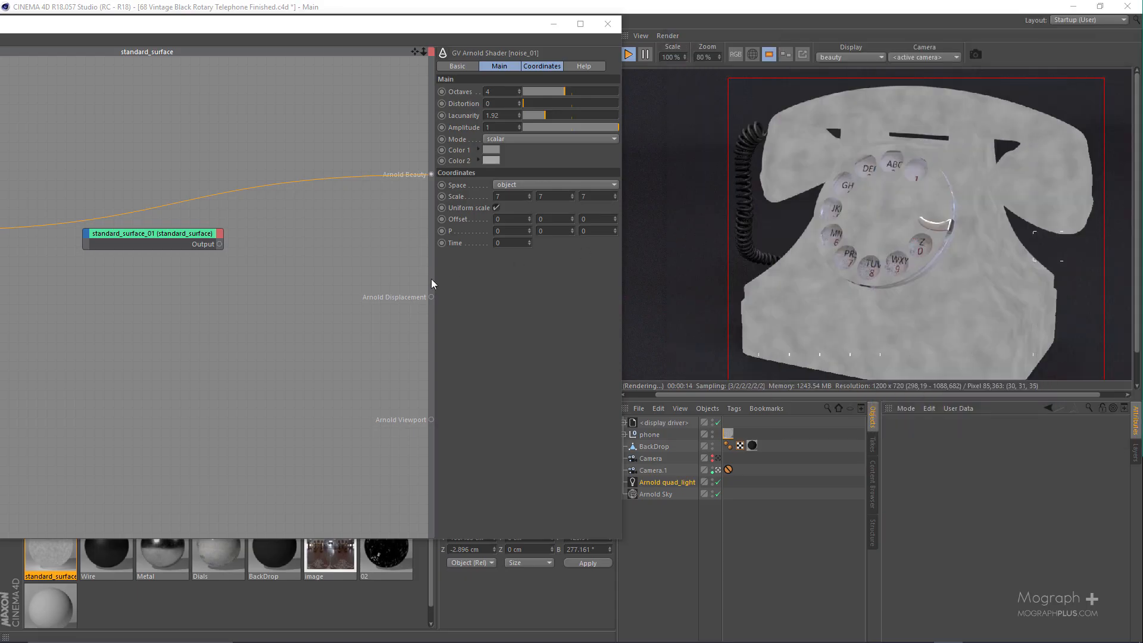
Duplicate the grey noise node below the original and set the copy as the beauty root shader
drag(445, 25, 656, 30)
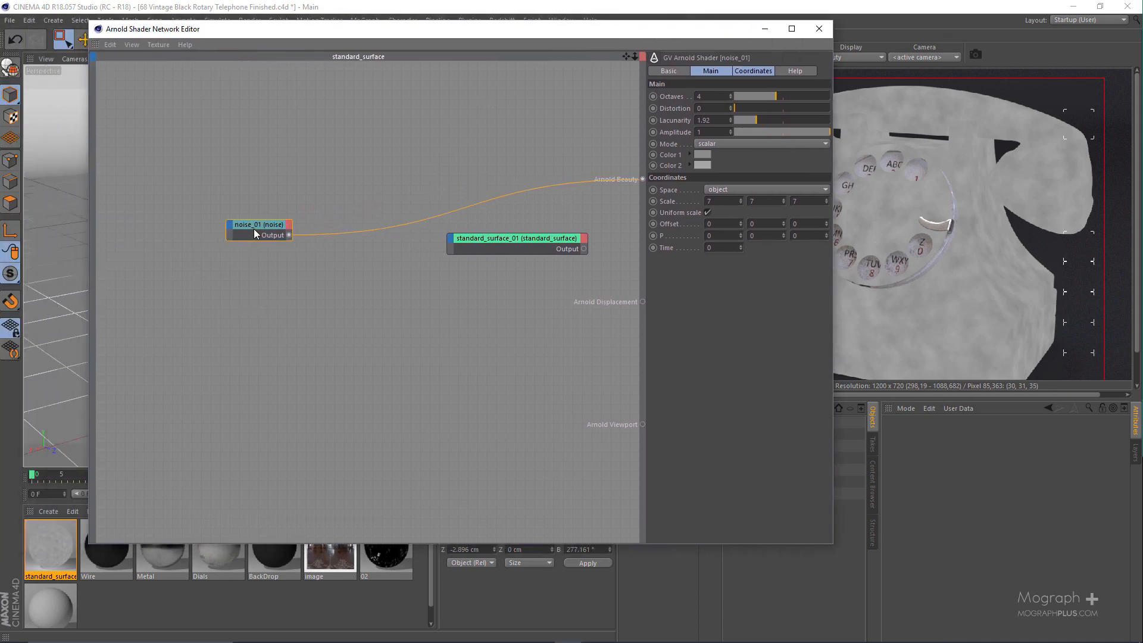
drag(254, 228, 234, 326)
drag(260, 288, 205, 357)
key(alt+w)
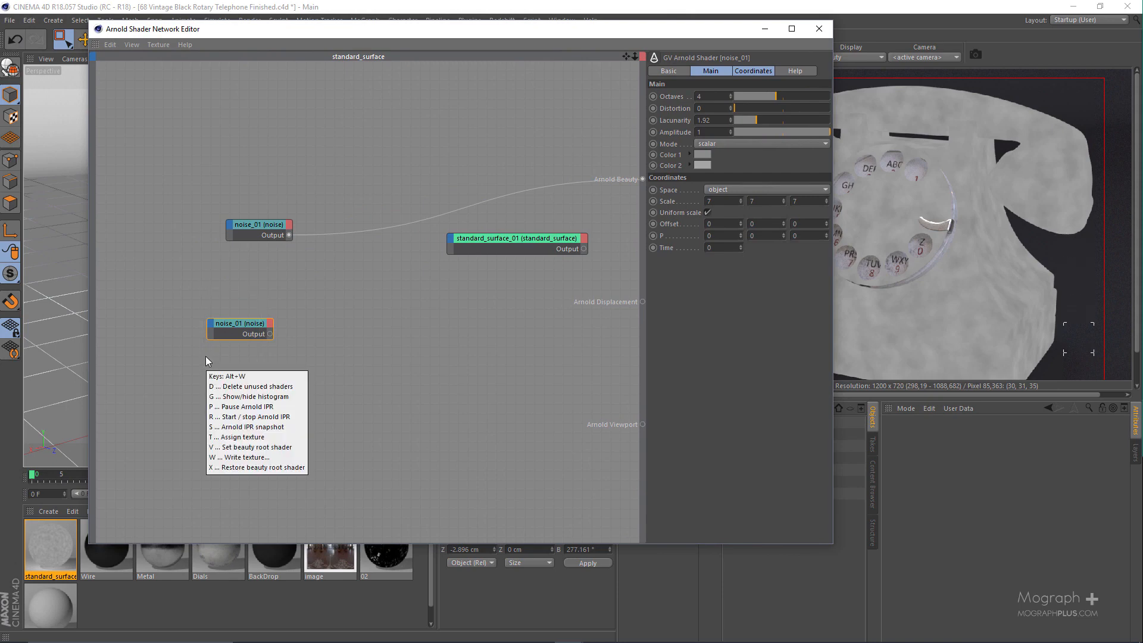
key(c)
Set the duplicated noise's octaves to 3 and its uniform scale to 5
drag(532, 33, 322, 39)
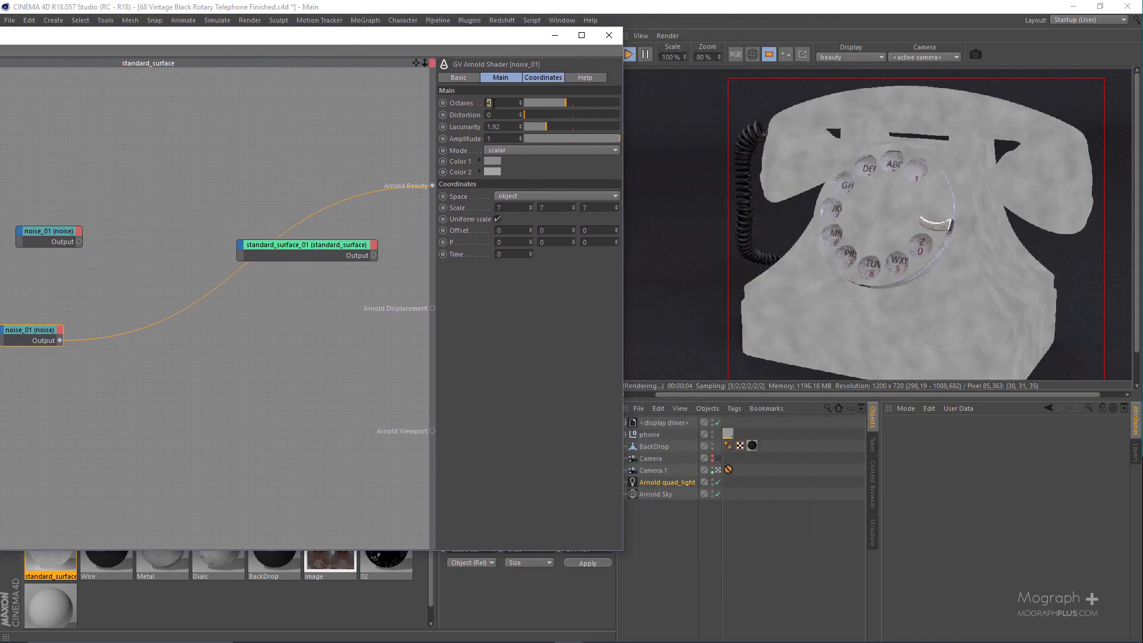
key(Return)
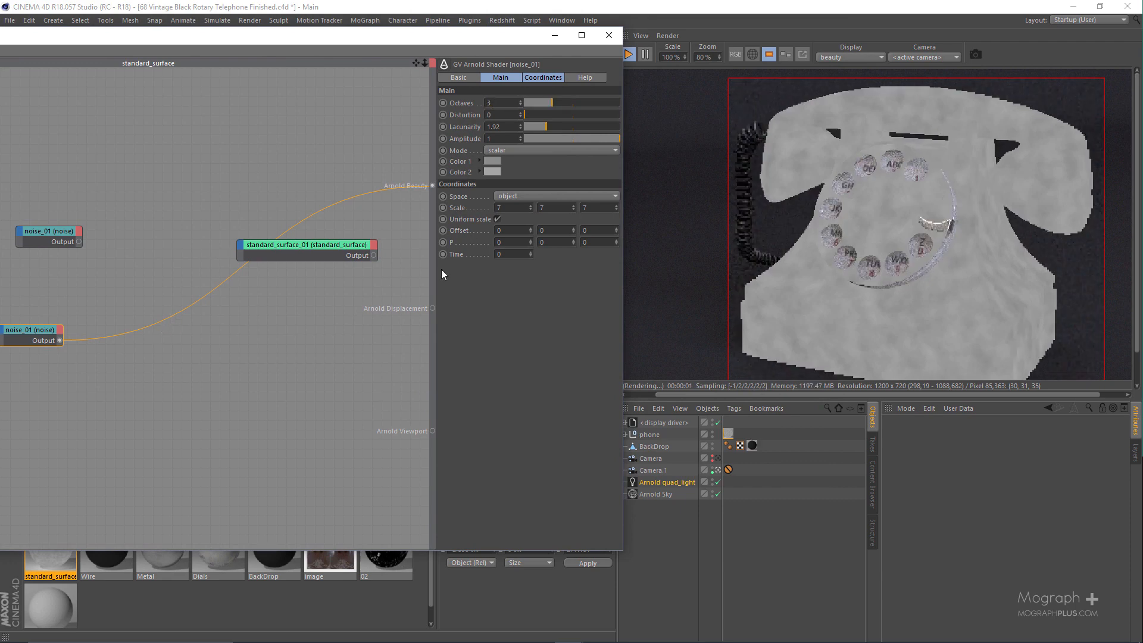
text(5)
key(Return)
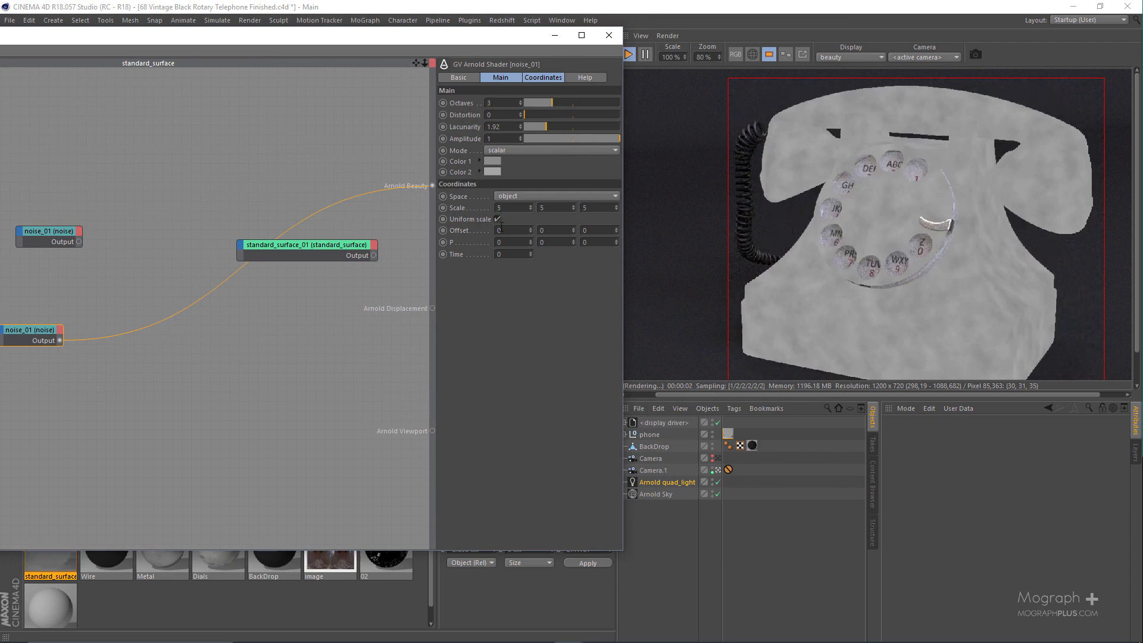
drag(92, 203, 37, 256)
click(59, 331)
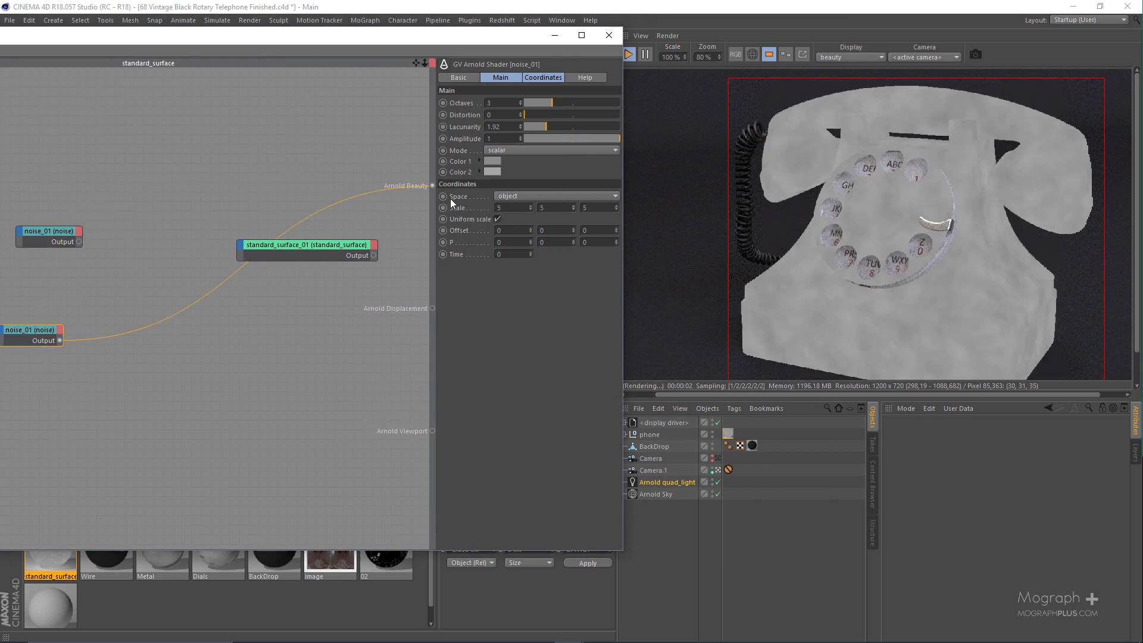
Set the duplicated noise's Color 1 to the ochre-brown swatch and its Color 2 to the orange-brown swatch
click(492, 166)
click(549, 142)
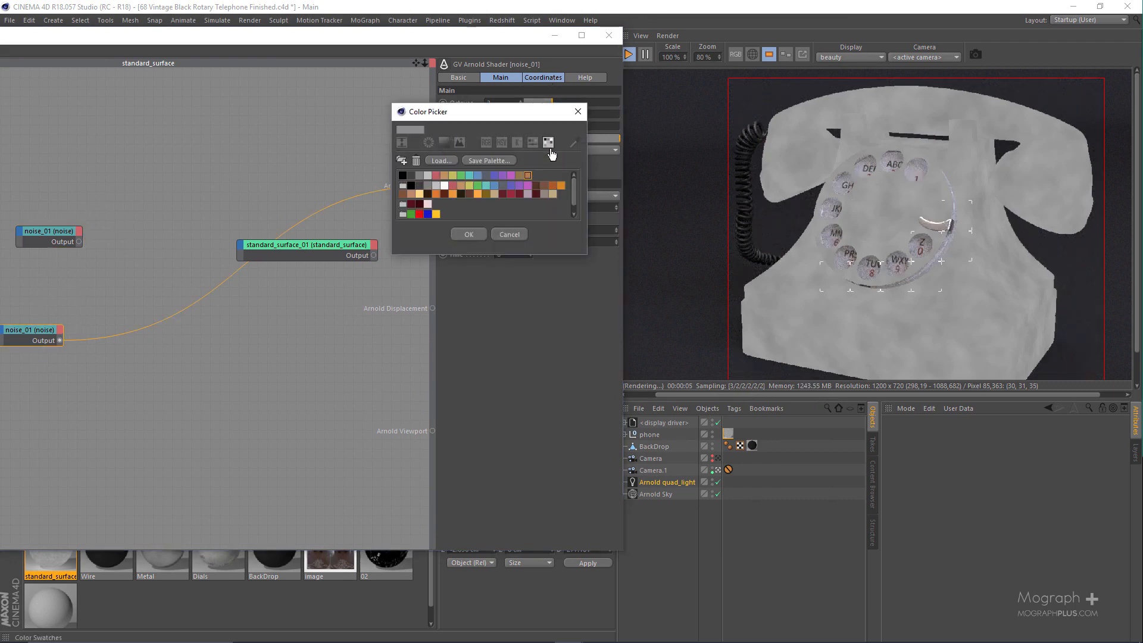
click(519, 175)
click(469, 234)
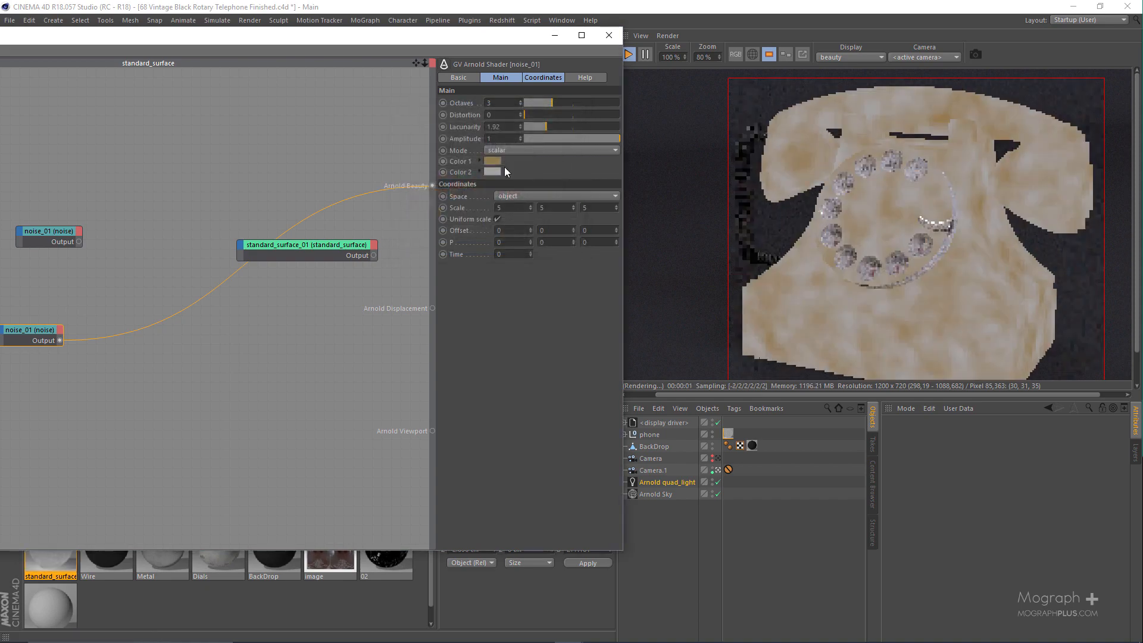
click(493, 171)
click(550, 152)
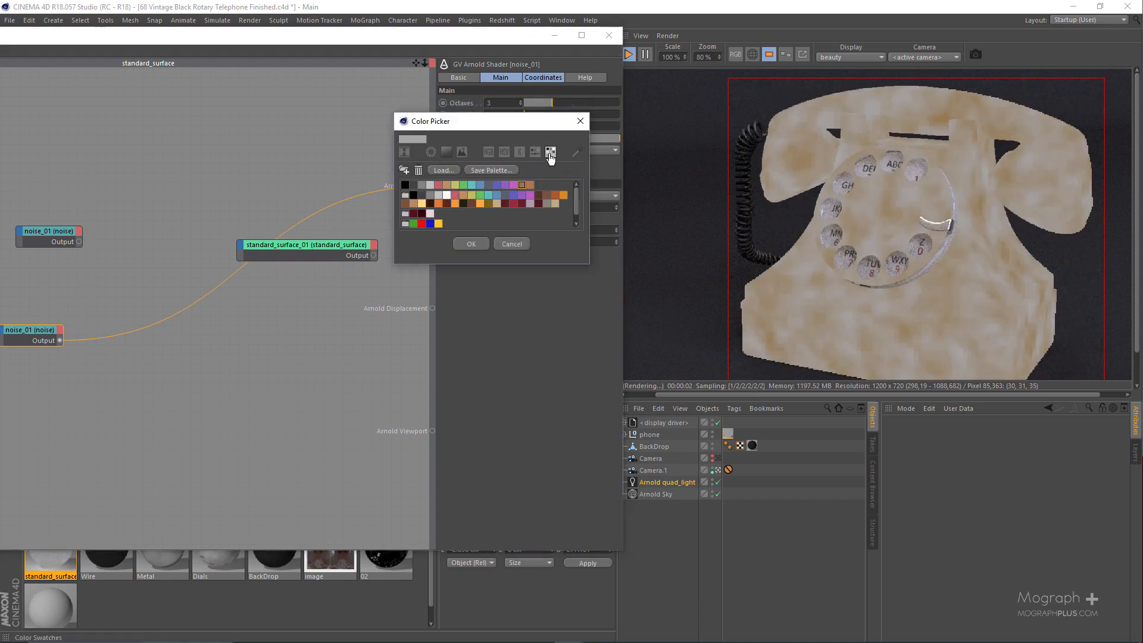
click(526, 189)
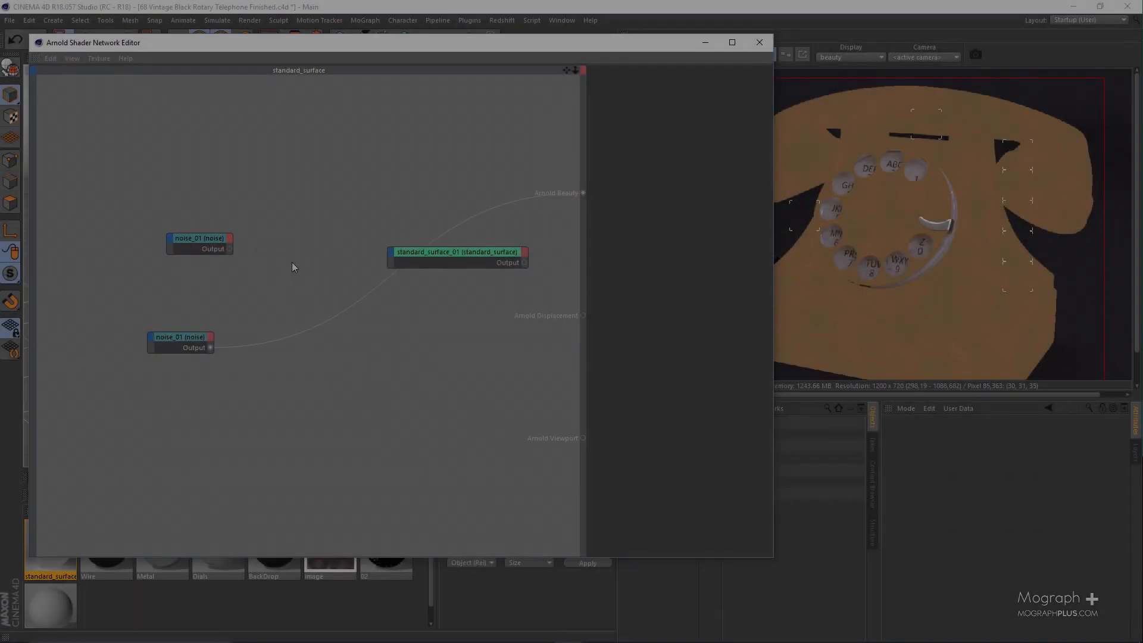
Add a mix_rgba shader between the two noises and the standard surface, and set it as the beauty root shader
key(Tab)
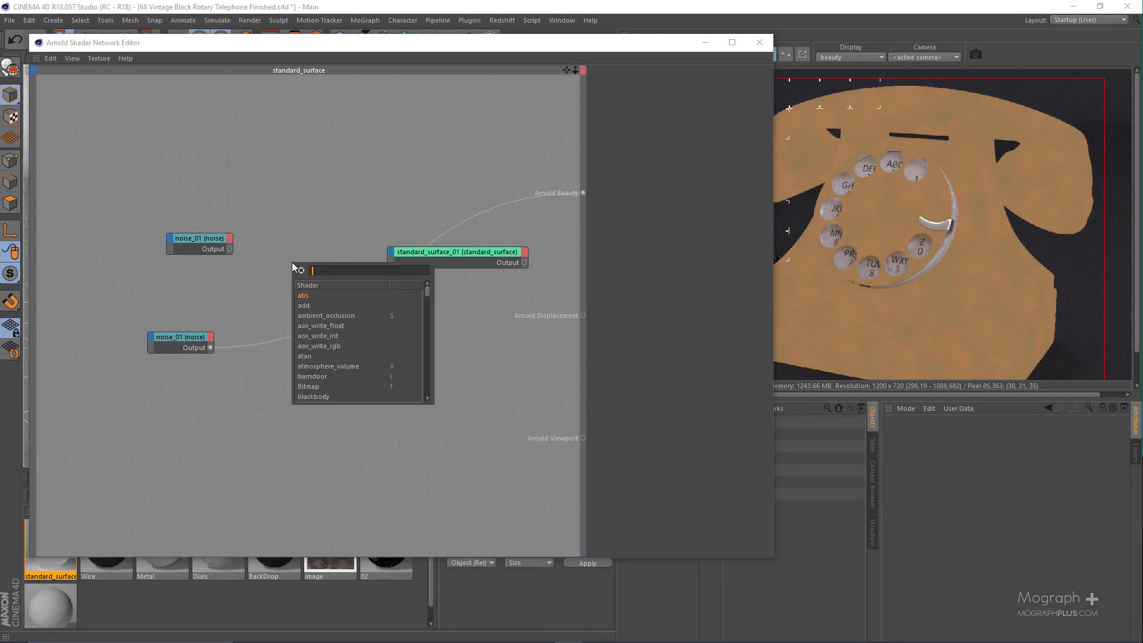
text(mix)
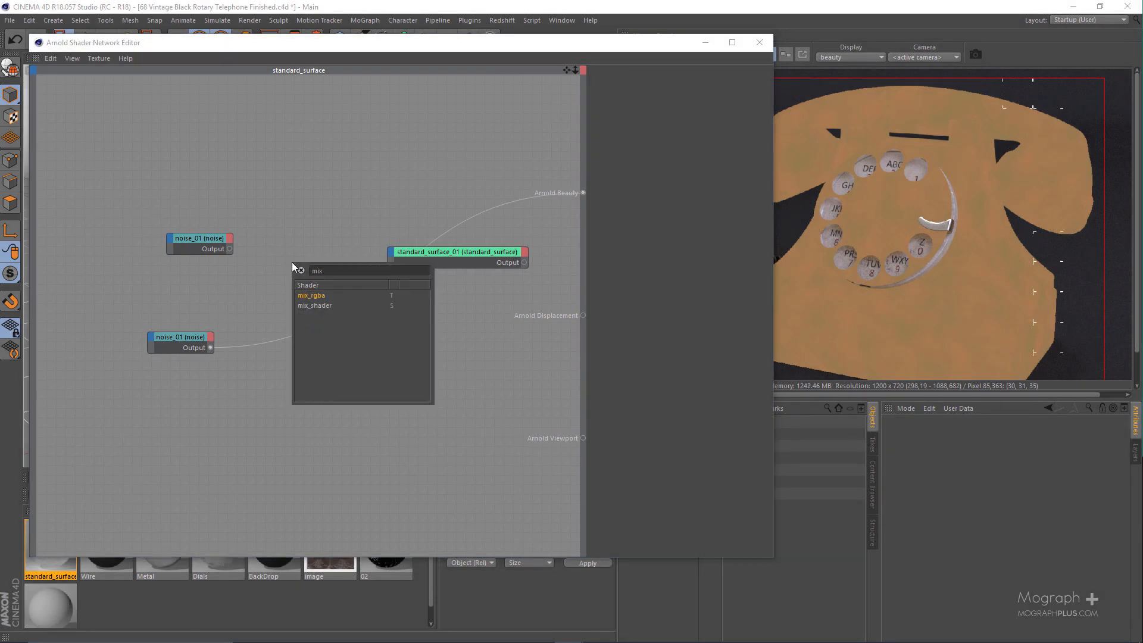
key(Return)
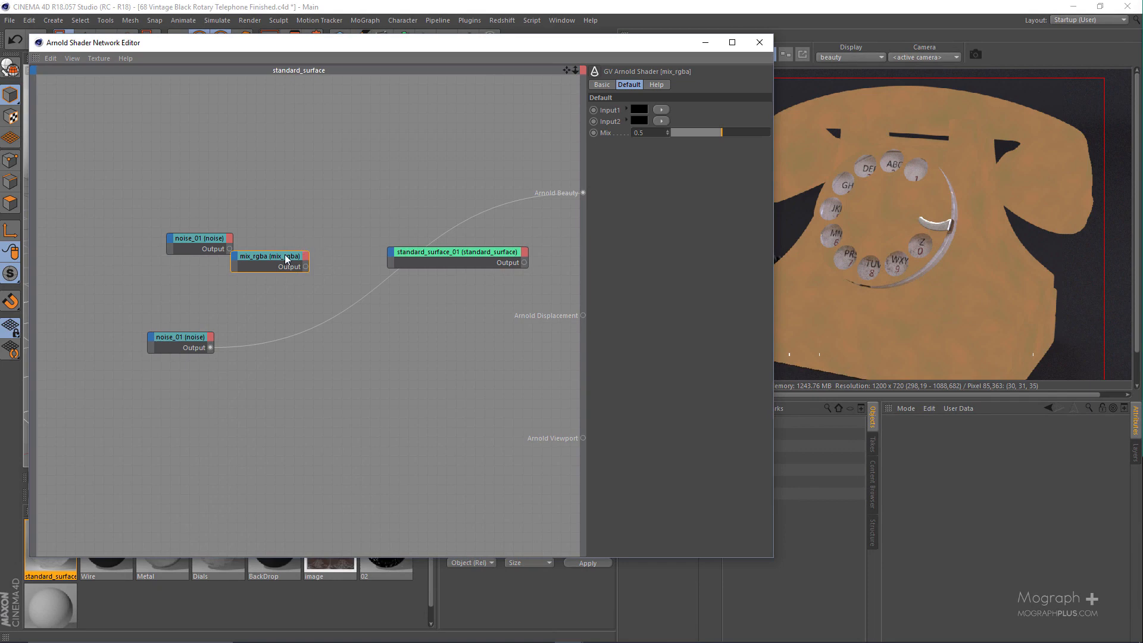
drag(286, 258, 313, 287)
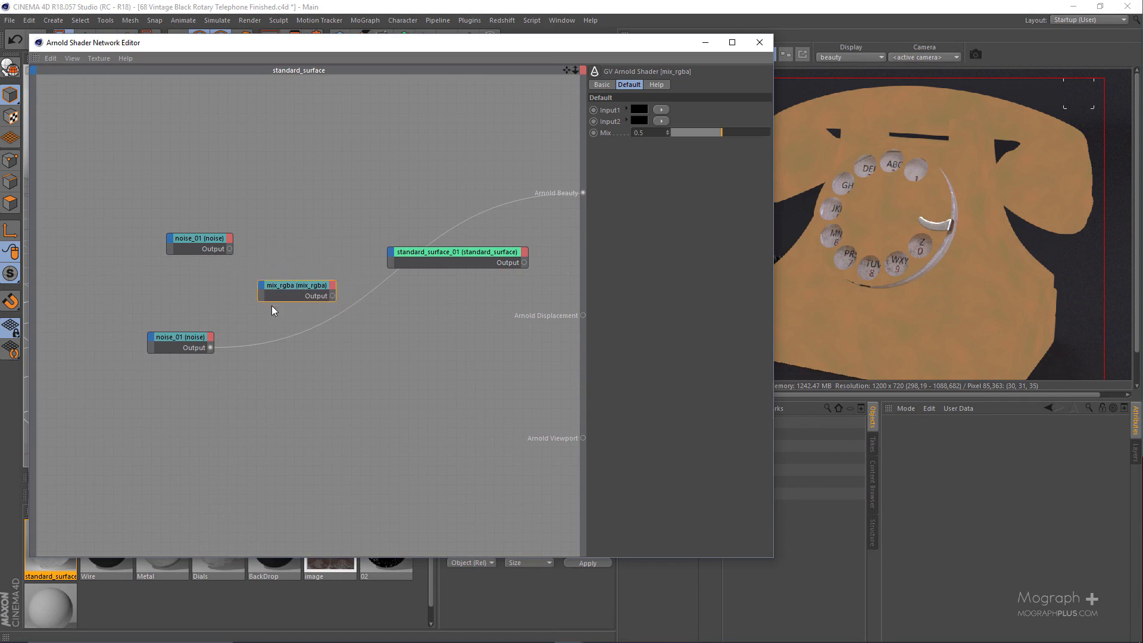
key(alt+w)
key(v)
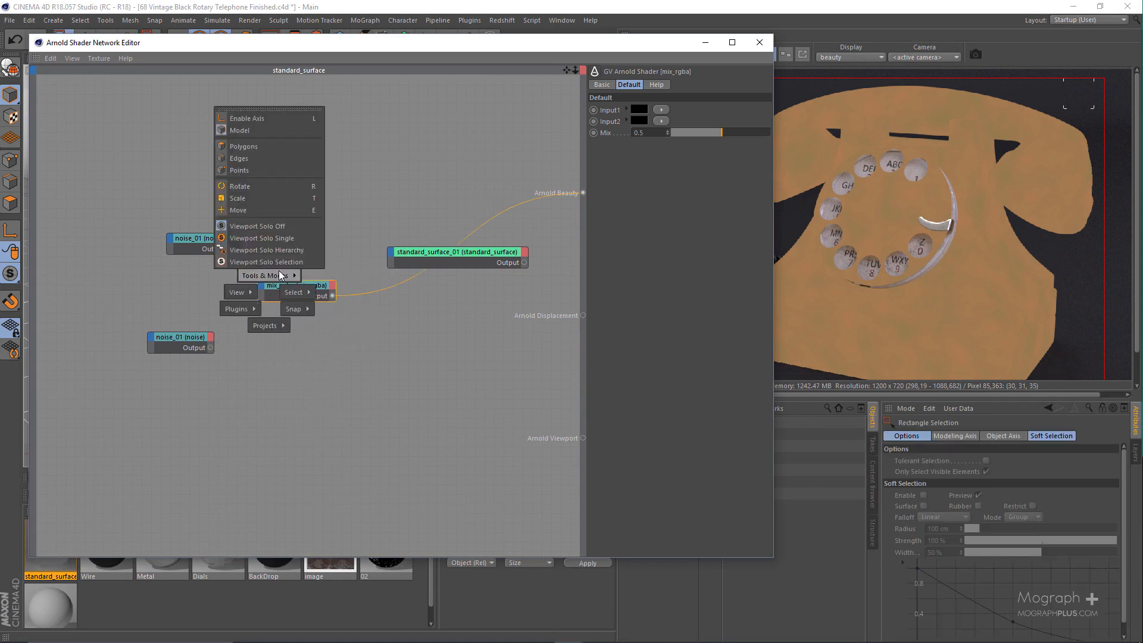
key(Escape)
right_click(279, 275)
key(Escape)
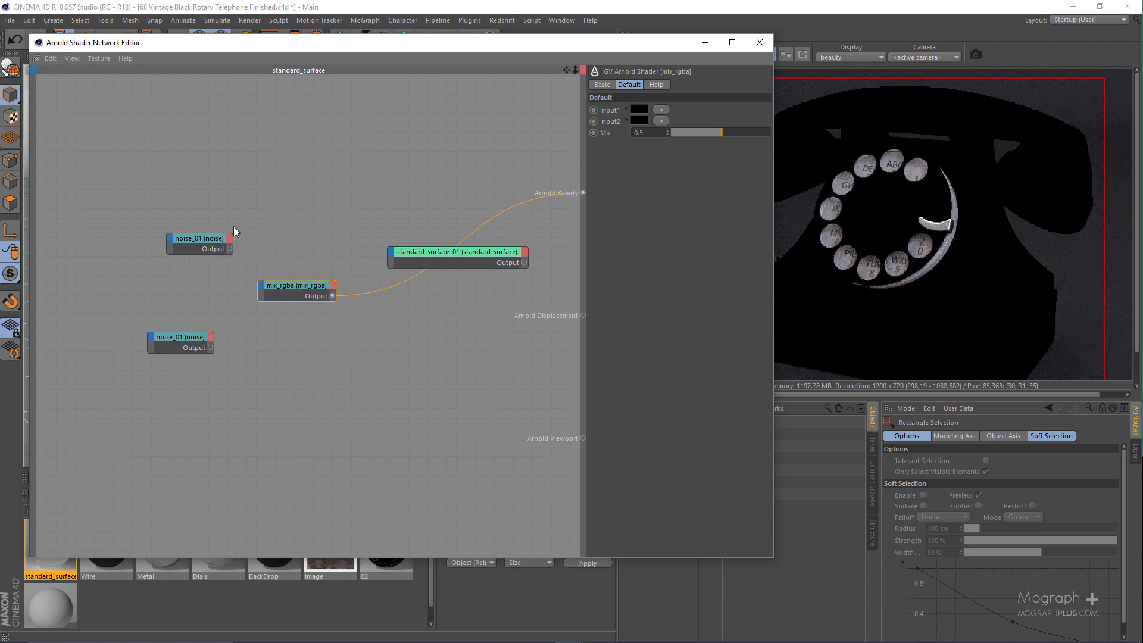
Connect the grey noise to Input1 and the brown noise to Input2 of the mix_rgba shader
click(262, 291)
click(314, 295)
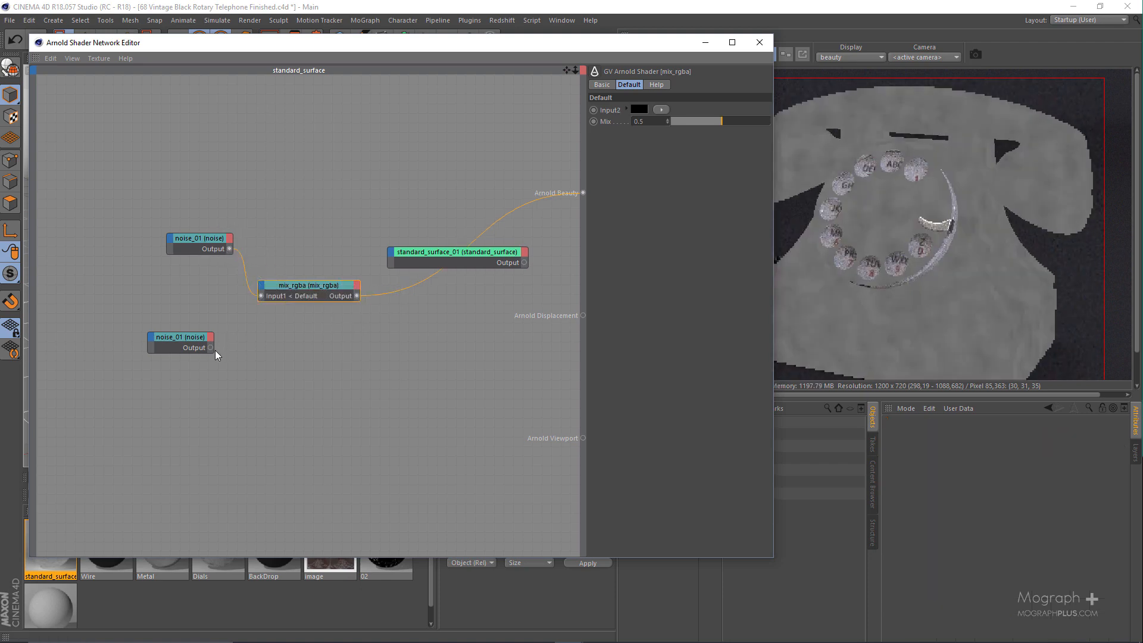
drag(265, 287, 262, 292)
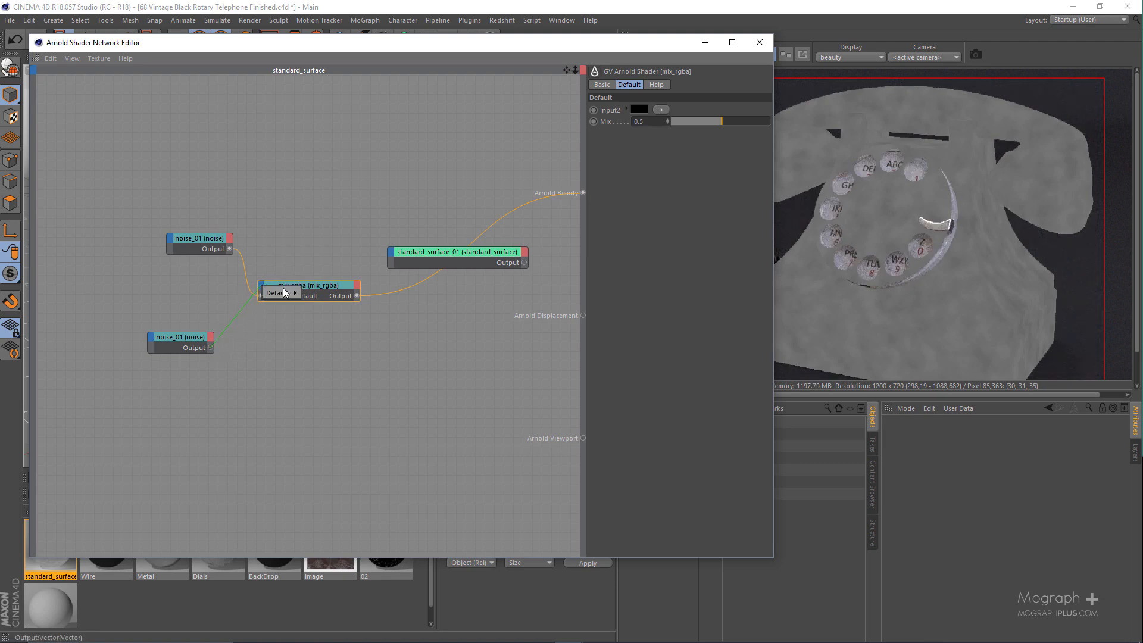
click(316, 295)
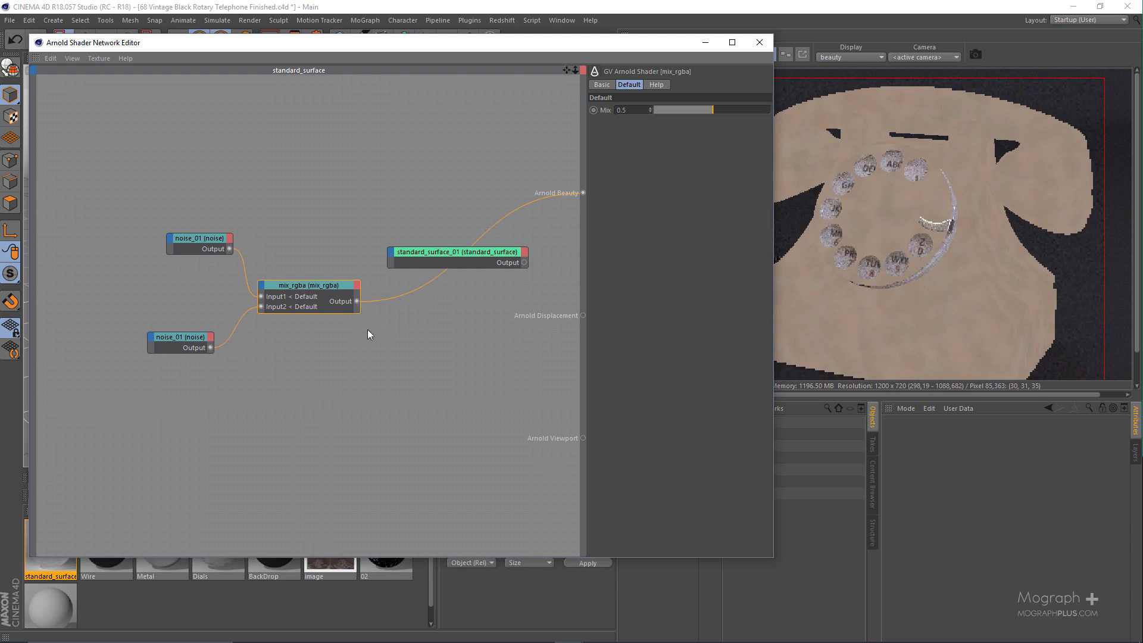
Add an image shader loading the BW21_1.png texture below the noises and set it as the beauty root shader
middle_drag(362, 312, 301, 312)
double_click(203, 392)
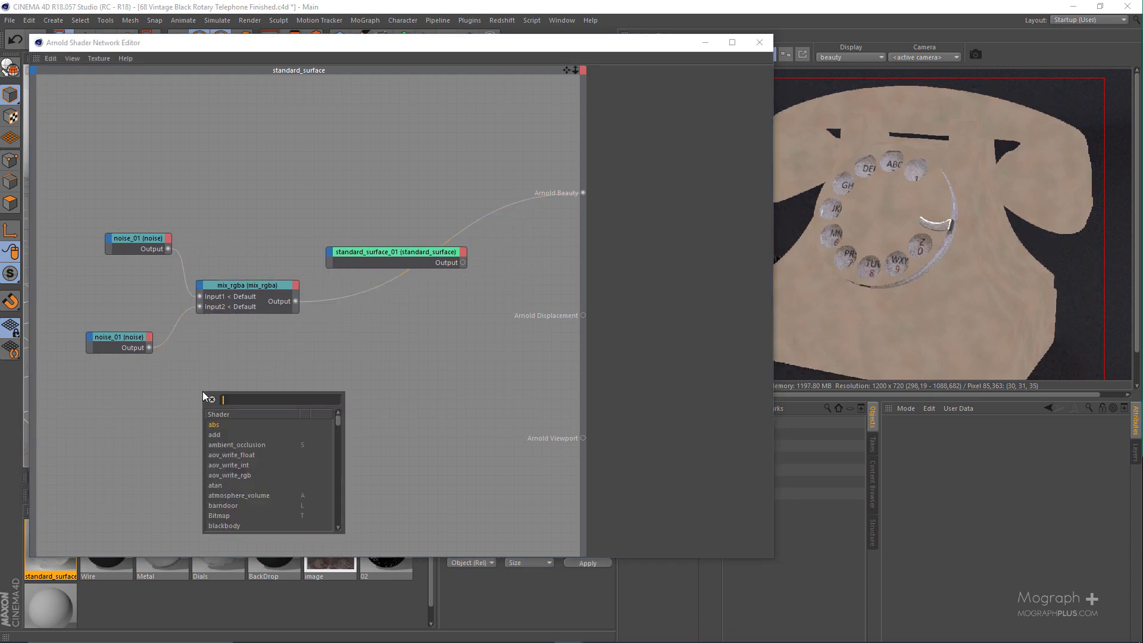
text(image)
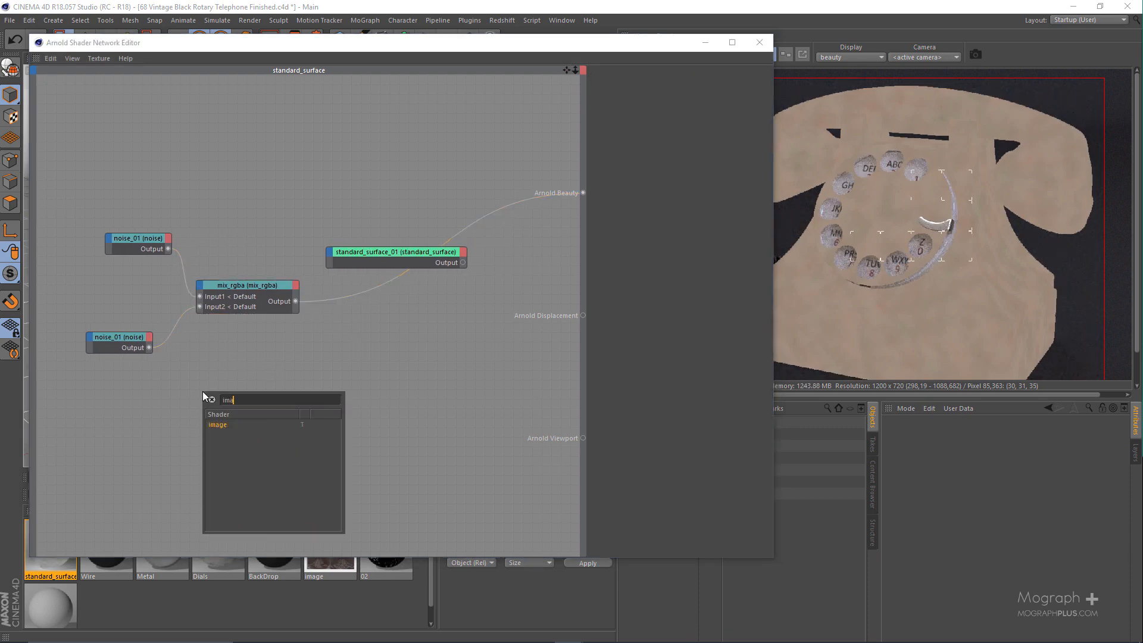
key(Return)
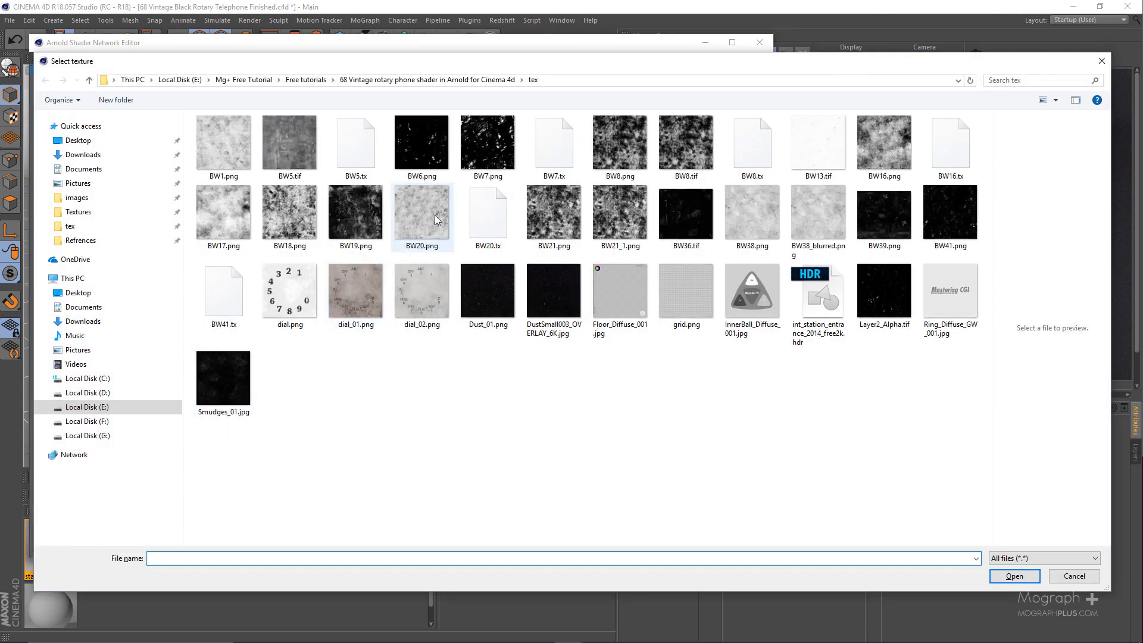
double_click(620, 211)
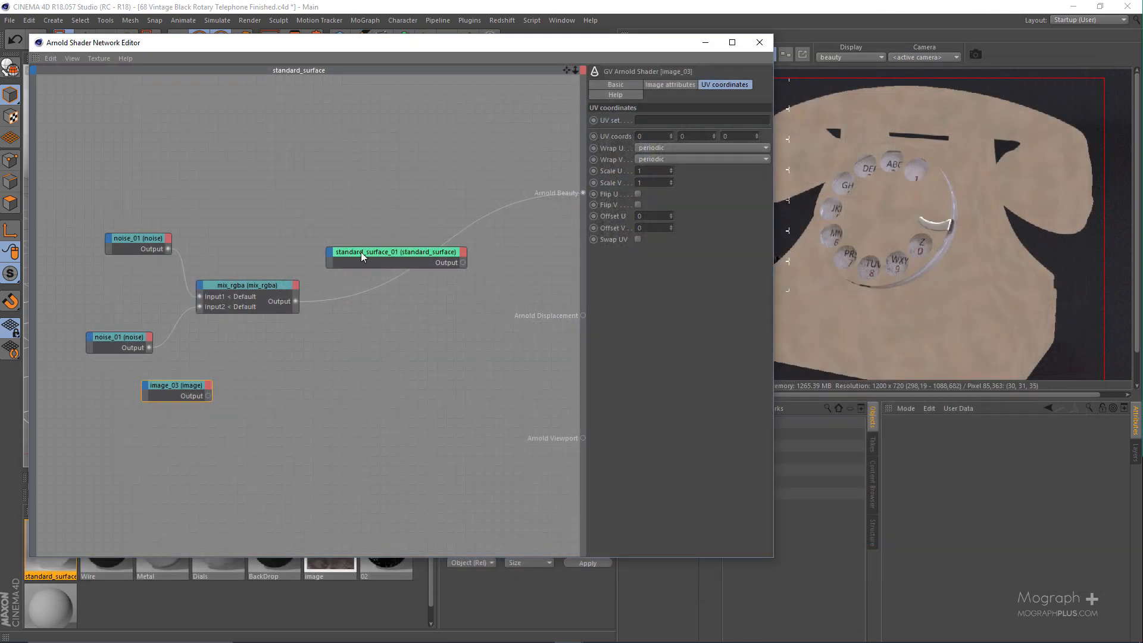
key(alt+w)
key(v)
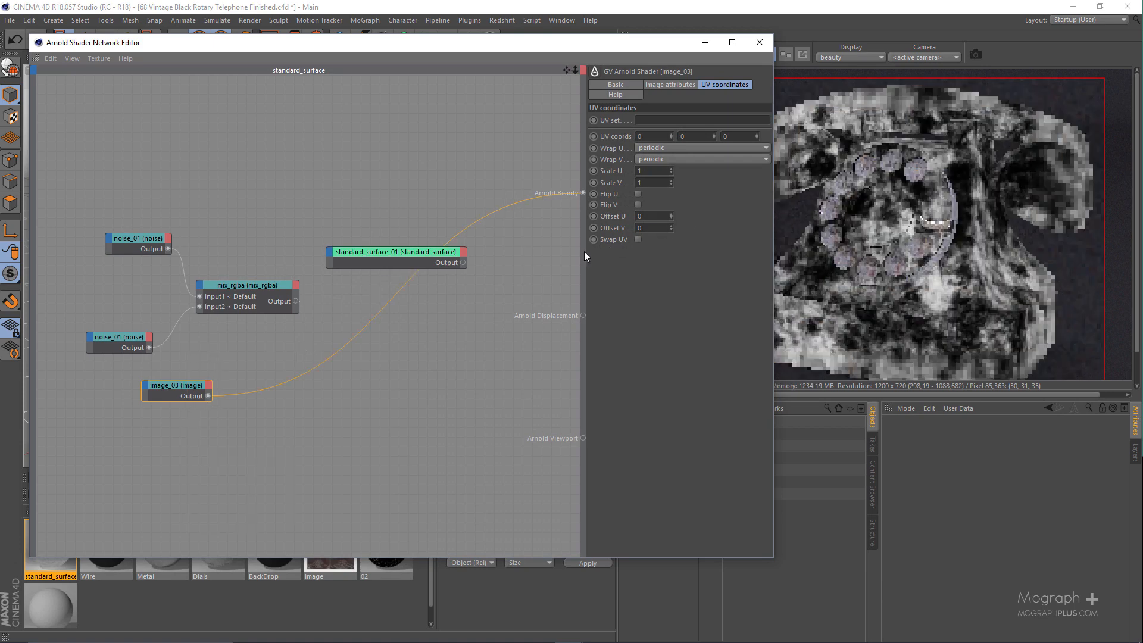
Connect the image shader to the Mix input of mix_rgba and set mix_rgba as the beauty root shader
drag(175, 385, 132, 397)
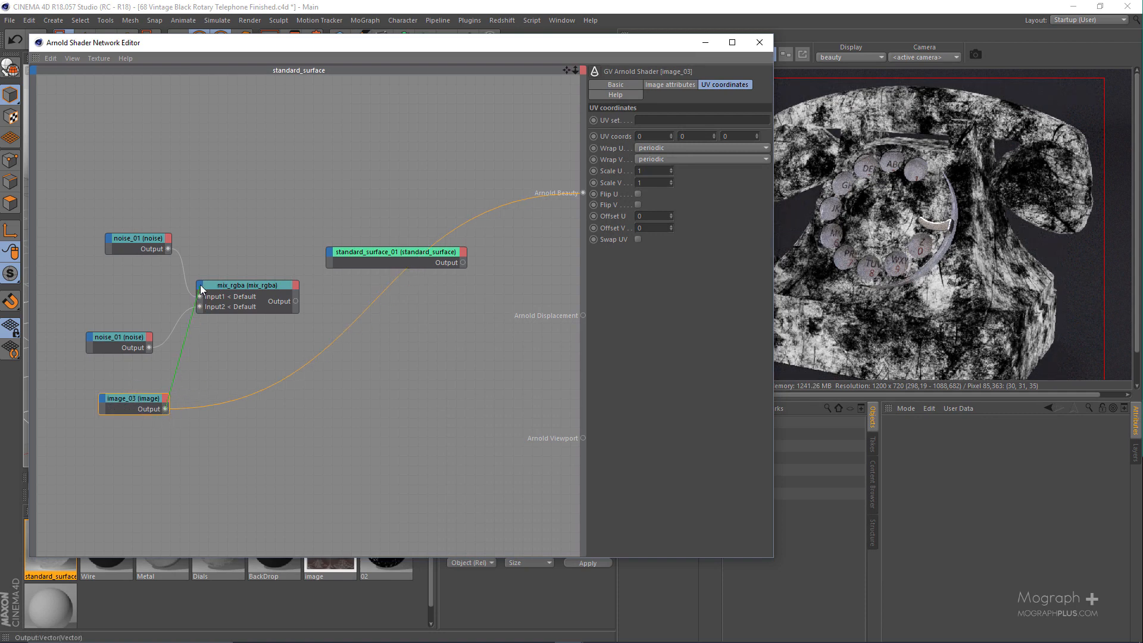
drag(249, 294, 249, 294)
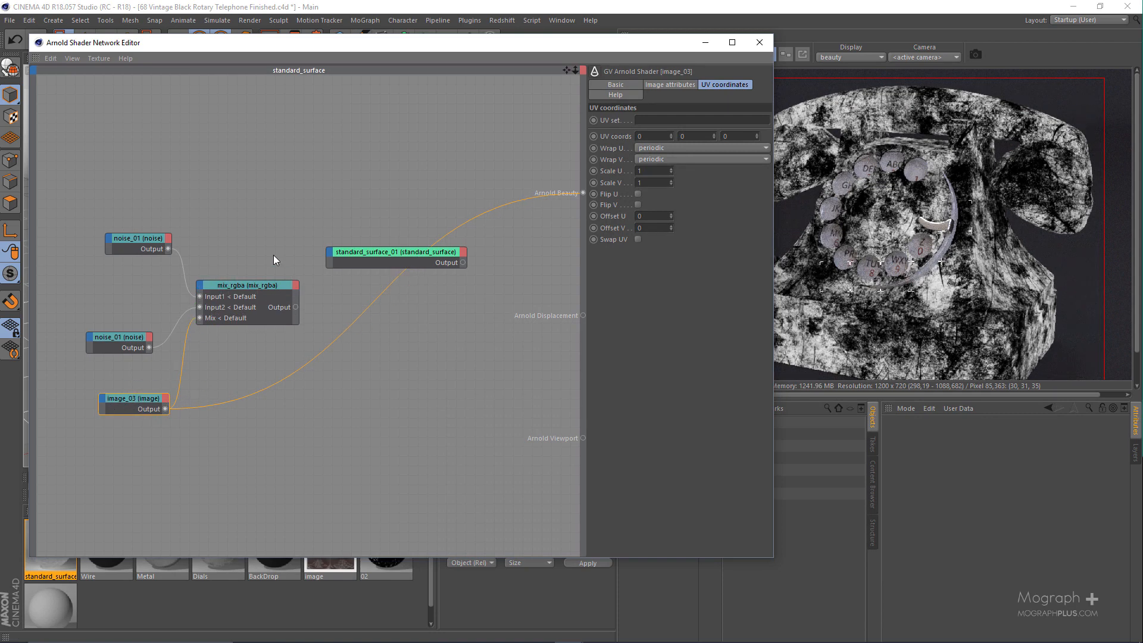
click(244, 316)
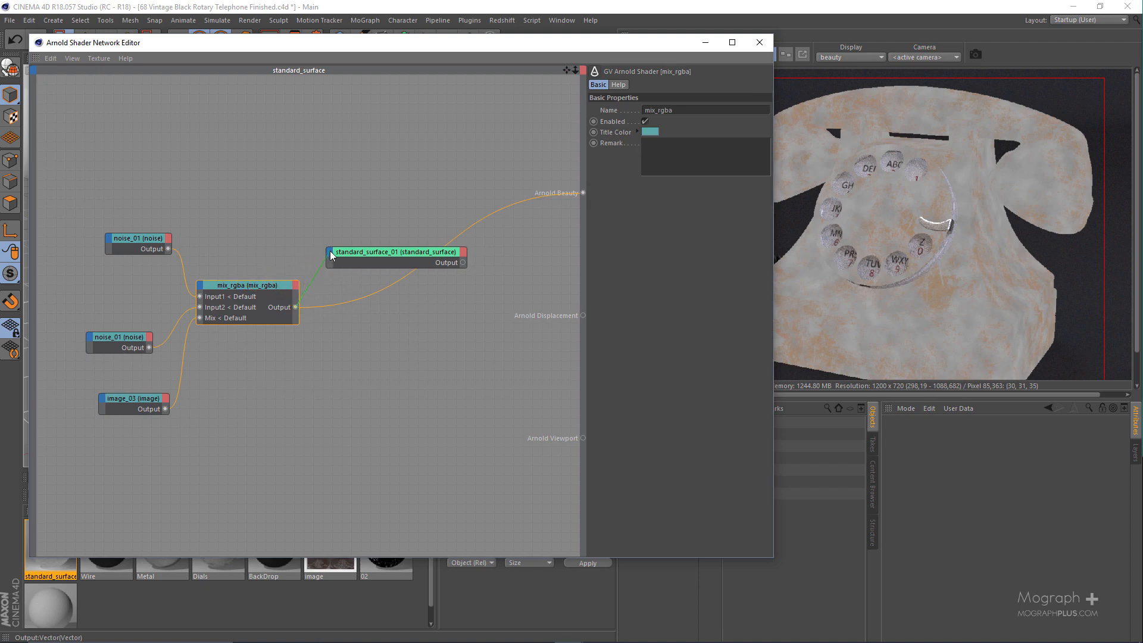
Connect mix_rgba to the base Color of standard_surface_01 and set that surface as the beauty root shader
drag(329, 252, 331, 252)
mouse_move(384, 260)
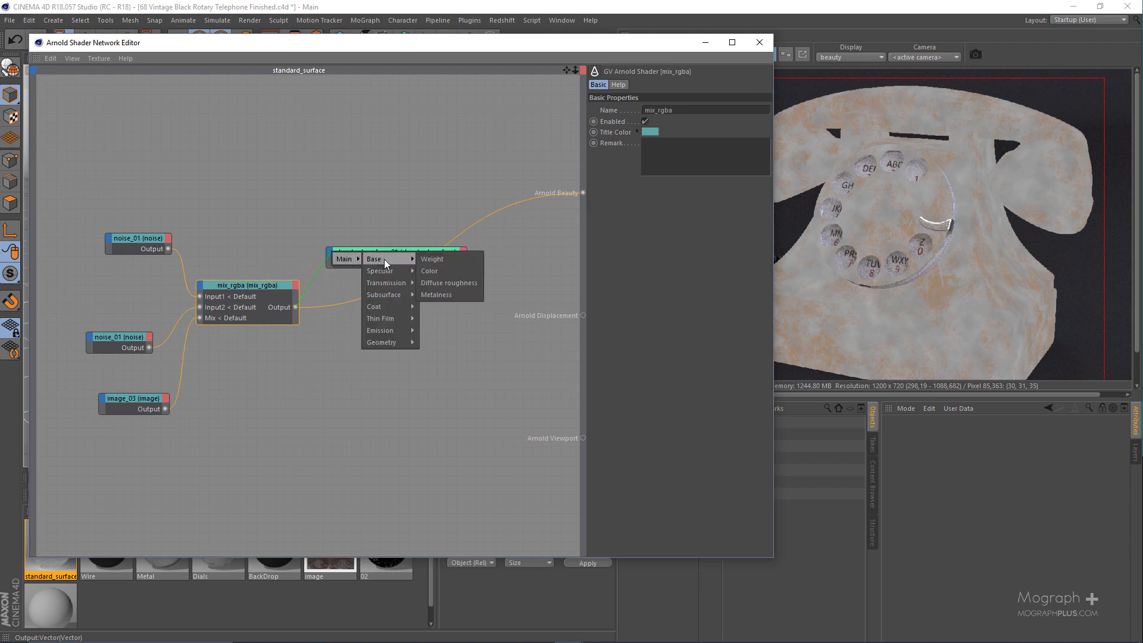
click(448, 271)
click(353, 254)
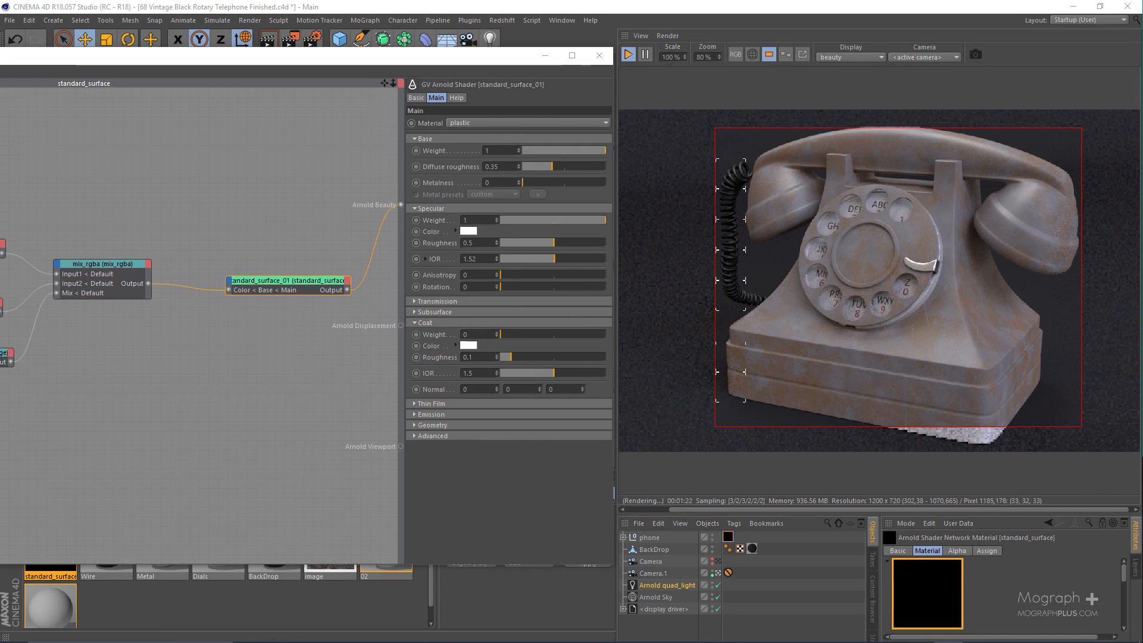
Add a curvature shader below the standard surface and set it as the beauty root shader, keeping the full render preview uncovered
drag(450, 59, 599, 48)
middle_drag(307, 339, 265, 242)
click(314, 384)
key(Tab)
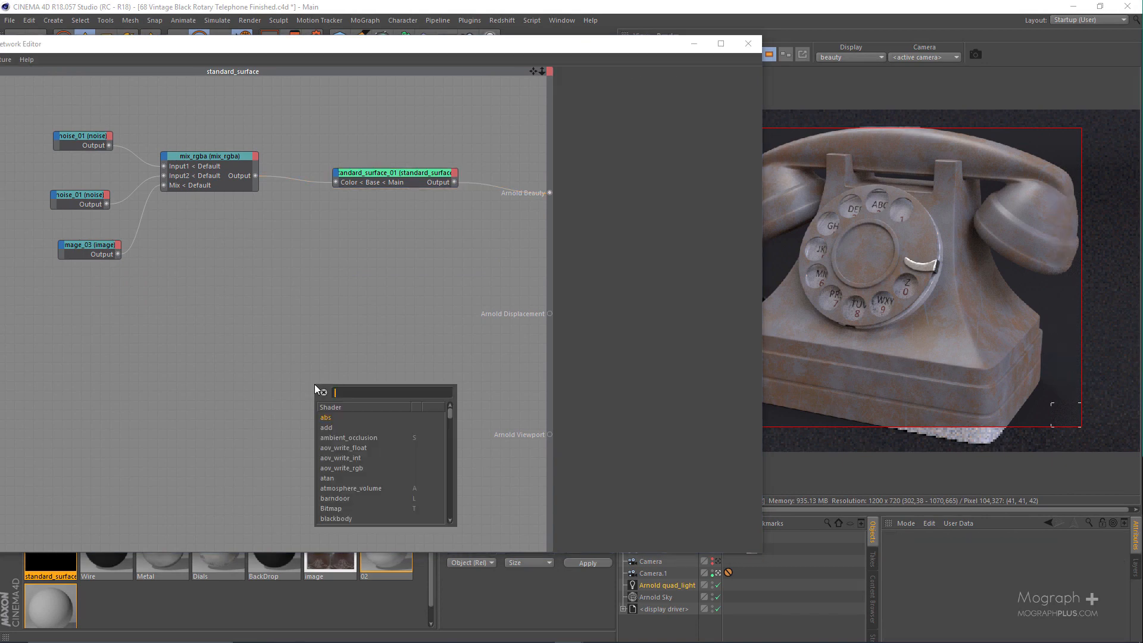
text(cur)
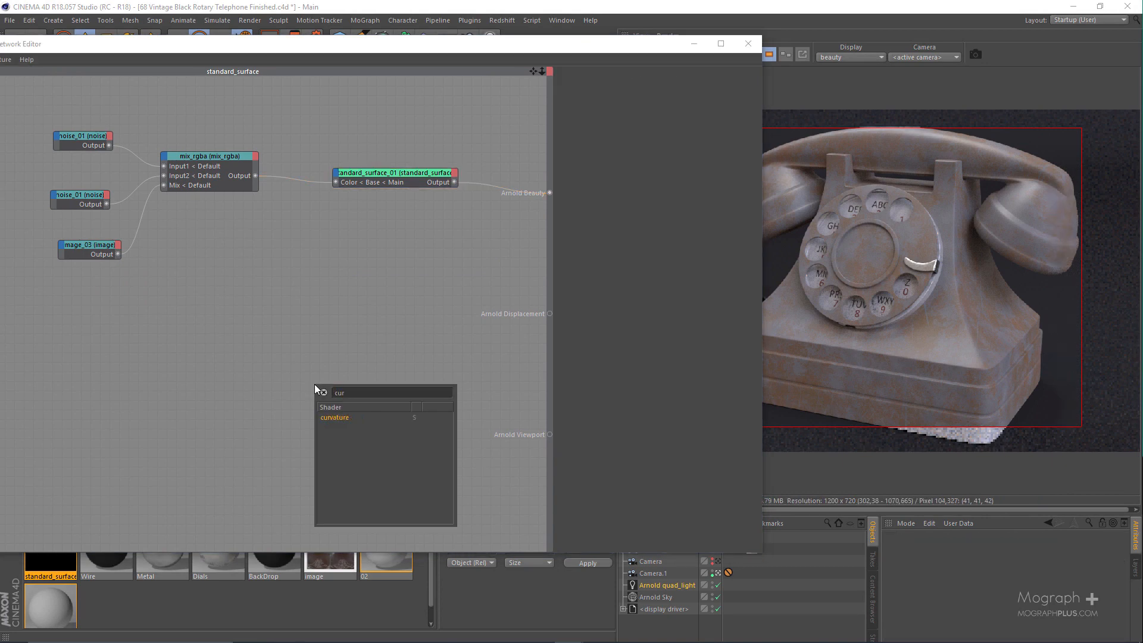
key(Return)
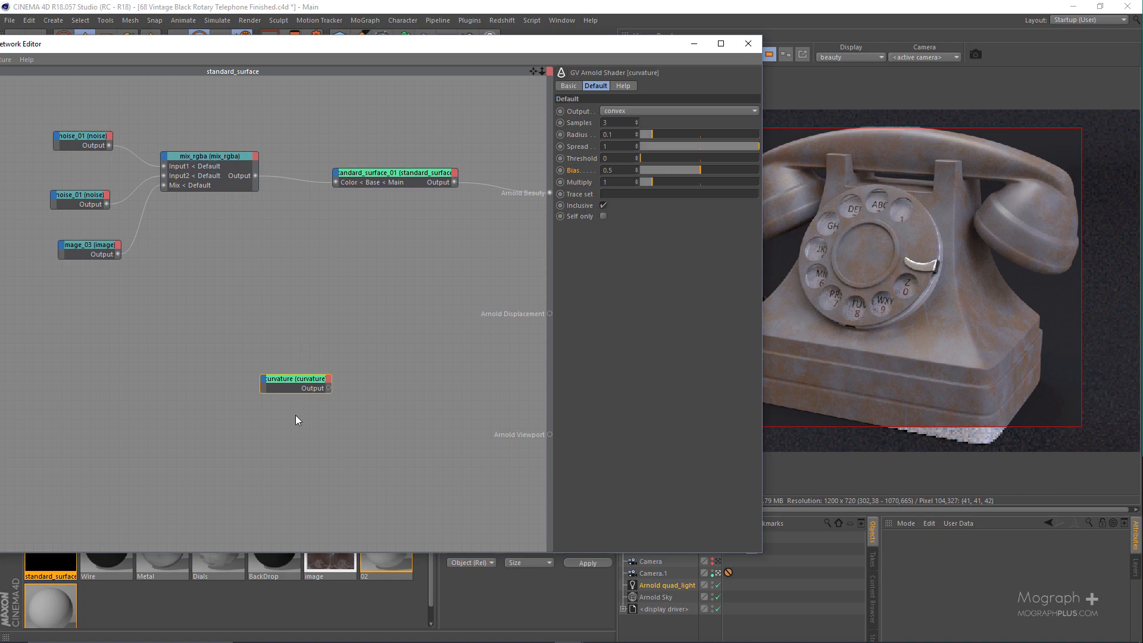
key(a)
key(d)
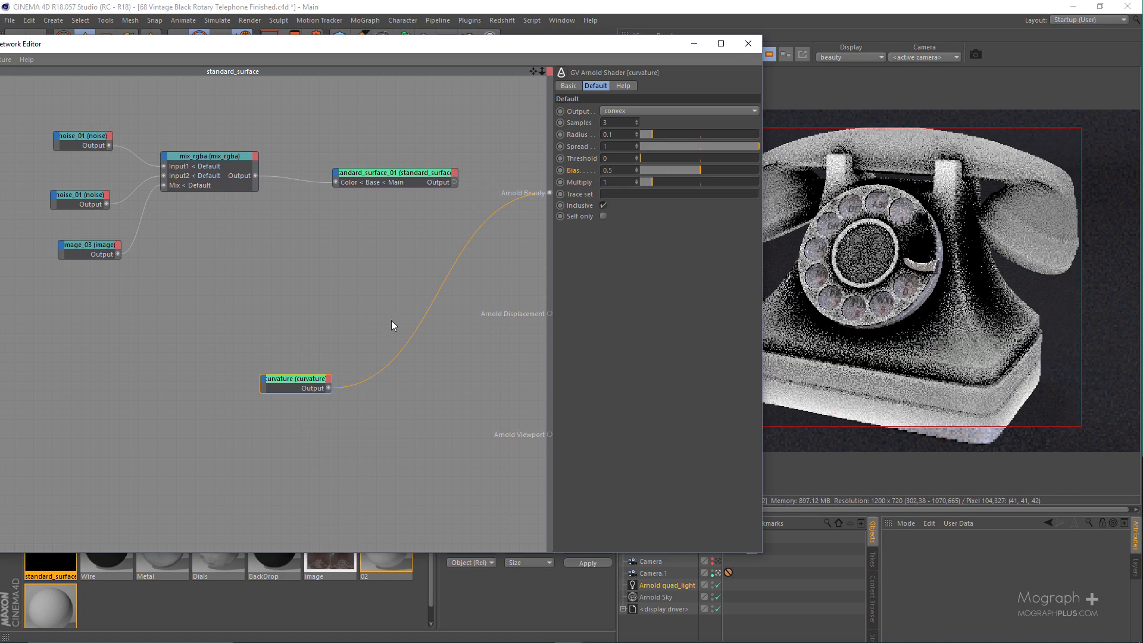
drag(298, 379, 249, 369)
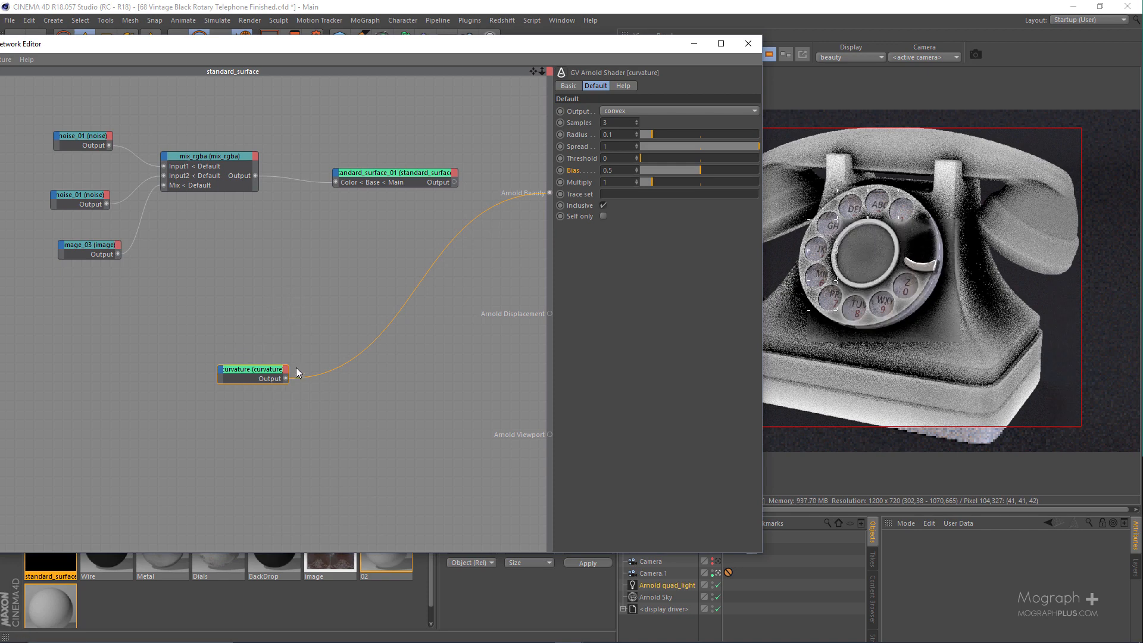
drag(594, 46, 486, 56)
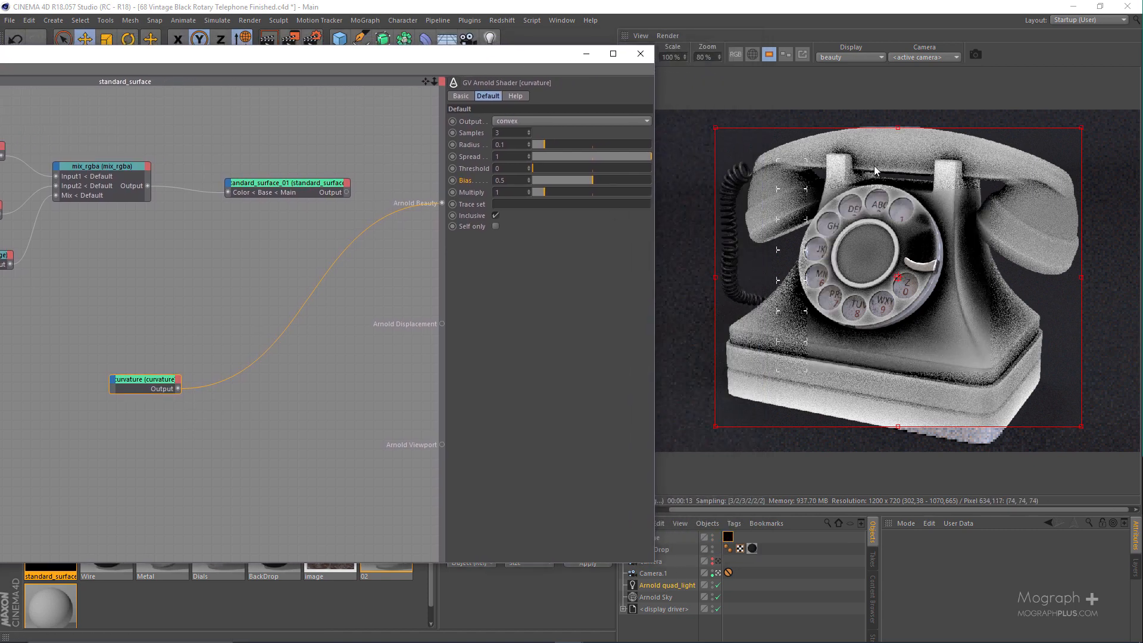
Keep the curvature output as convex and set its radius to 0.01 after trying 0.5 and 0.05
click(543, 119)
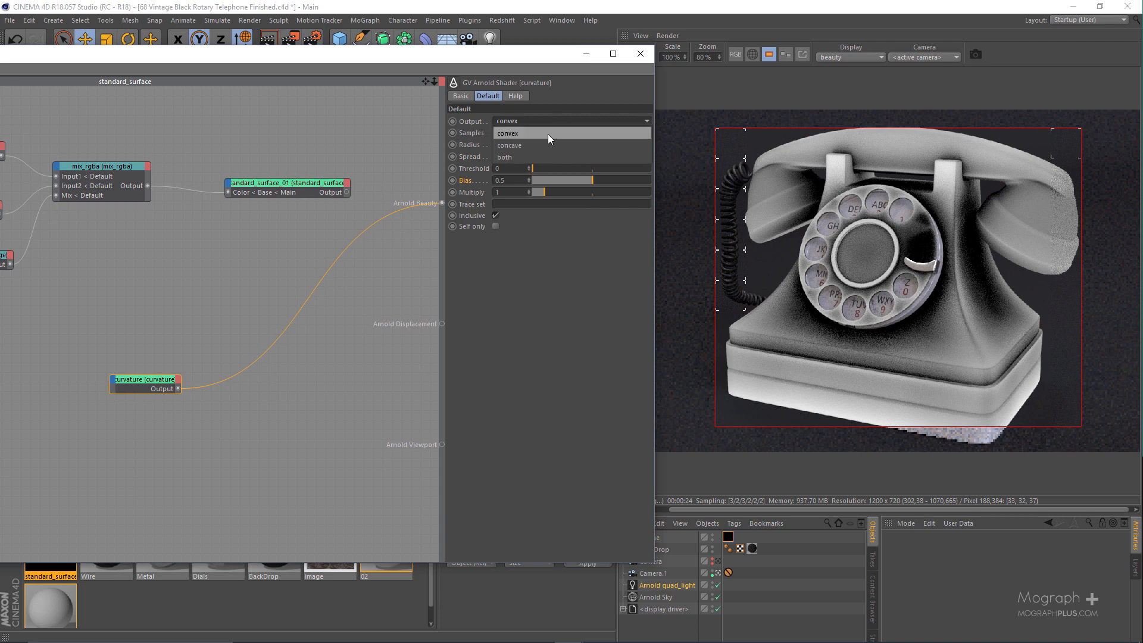
click(523, 131)
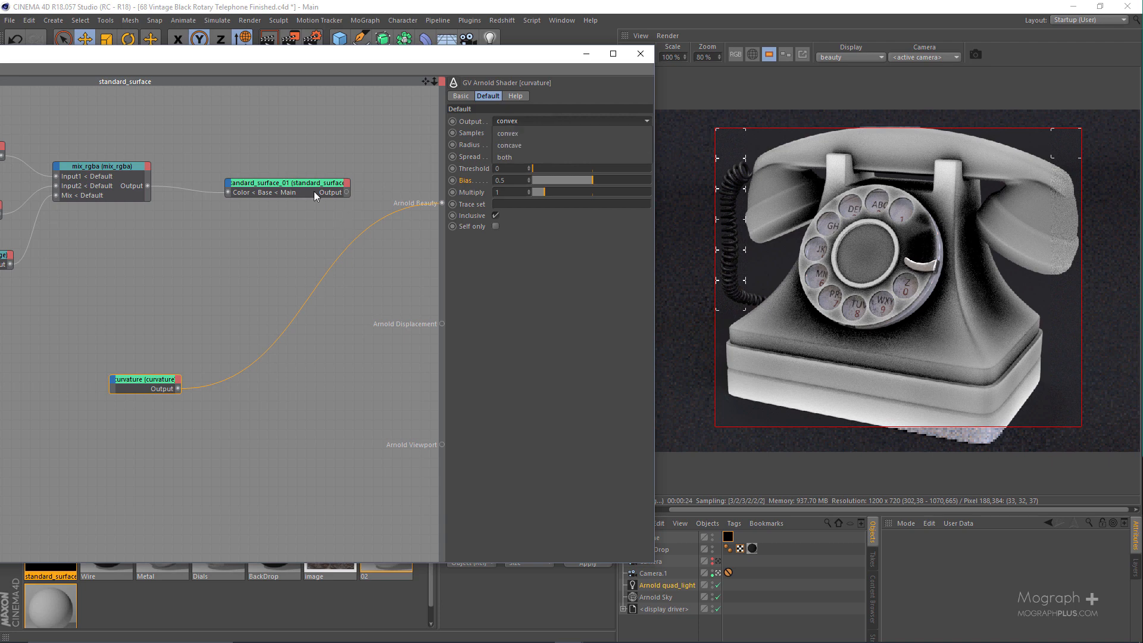
click(515, 144)
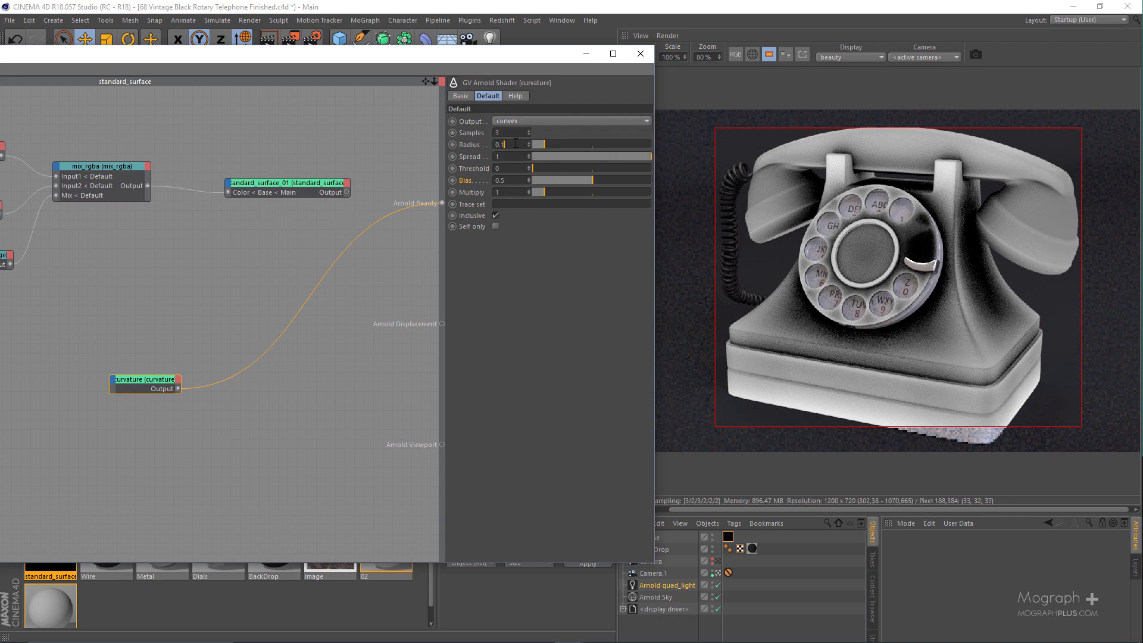
text(5)
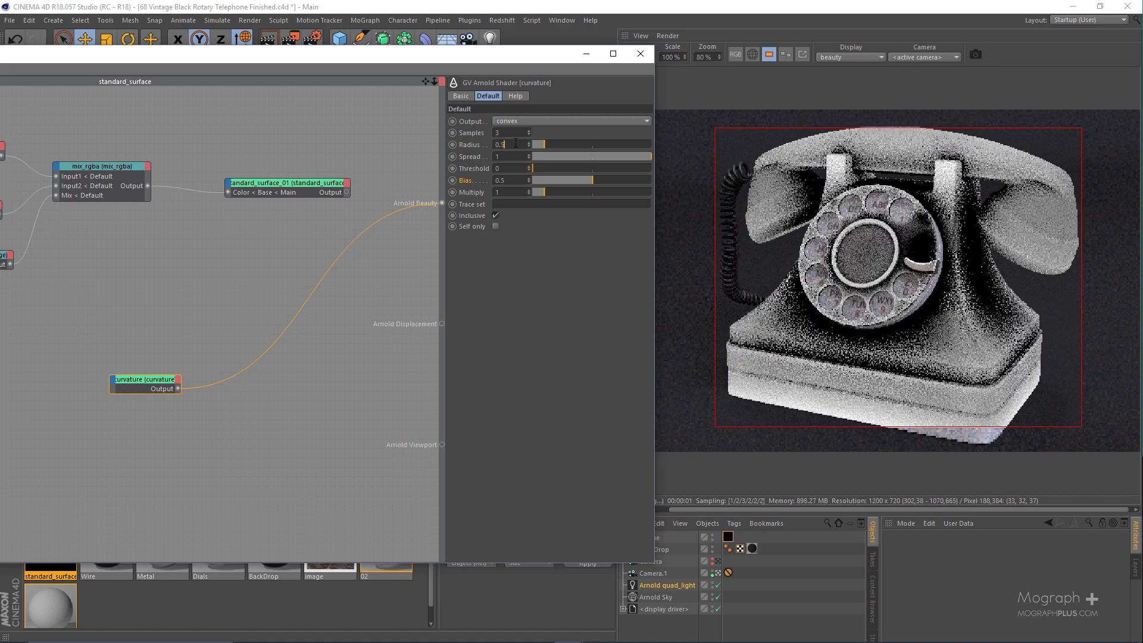
key(Return)
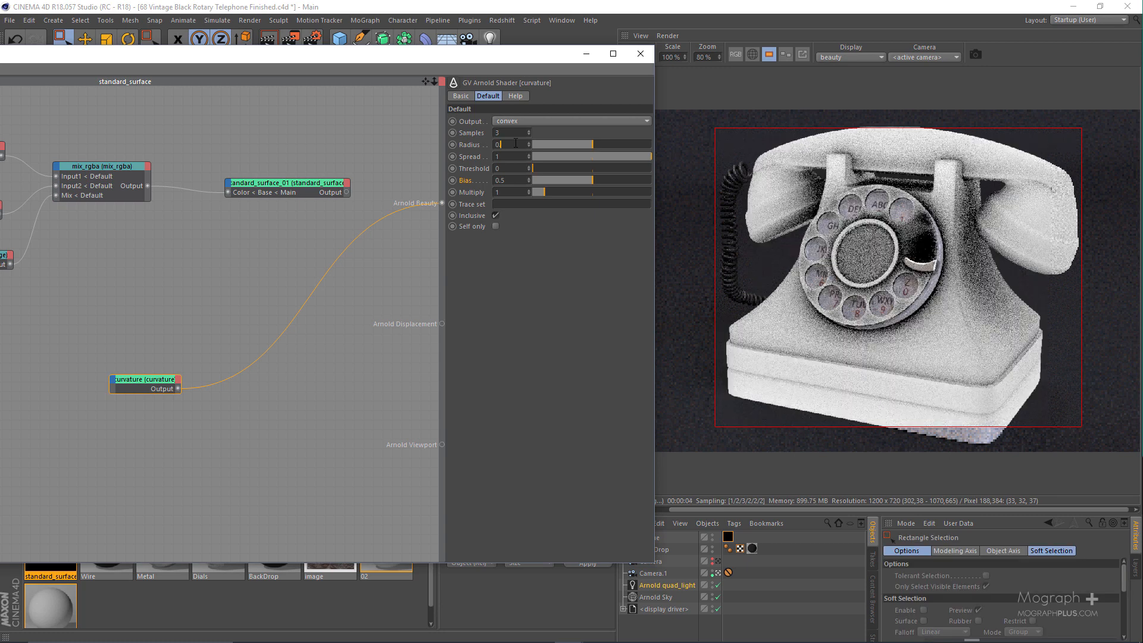
key(Return)
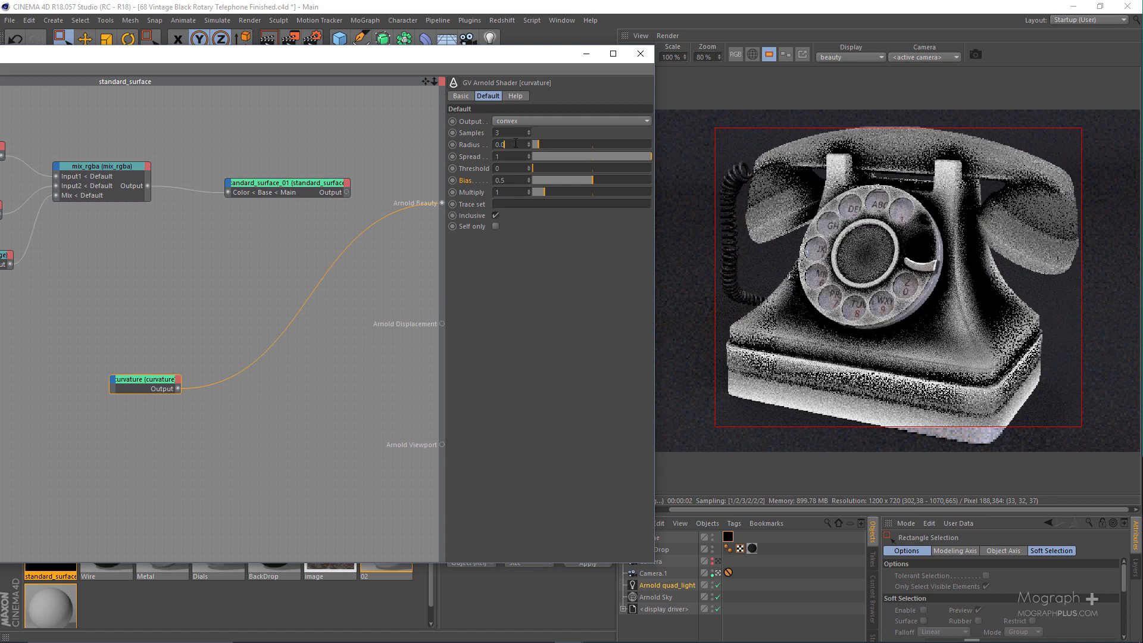
text(1)
key(Return)
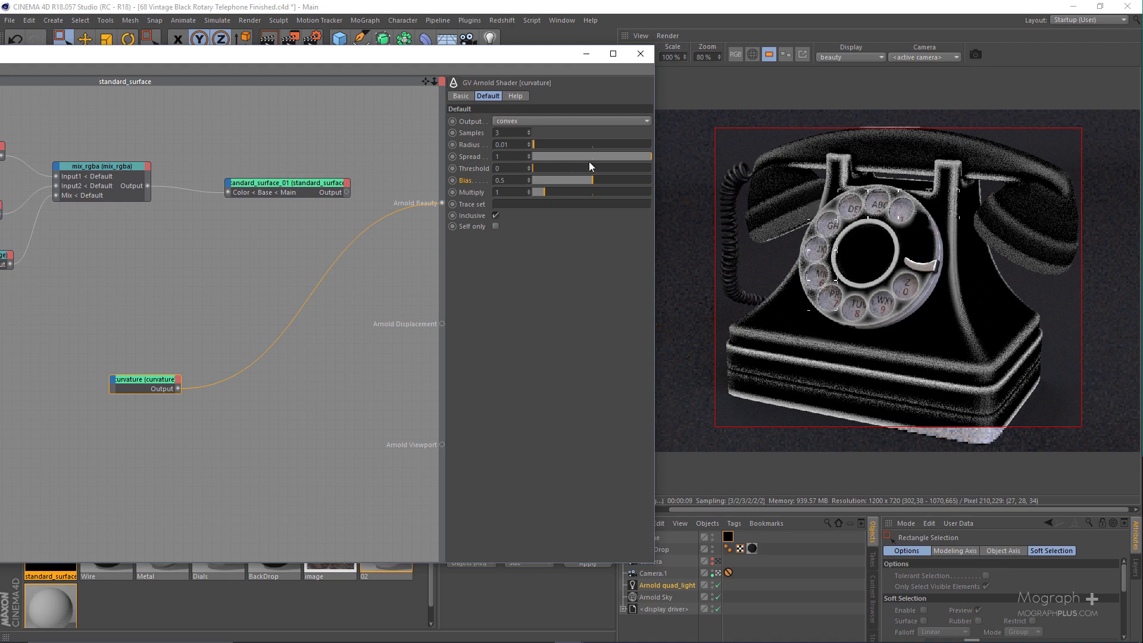
Set the curvature shader's spread to 0.91 and its bias to 0.98
click(510, 157)
scroll(513, 157, down, 7)
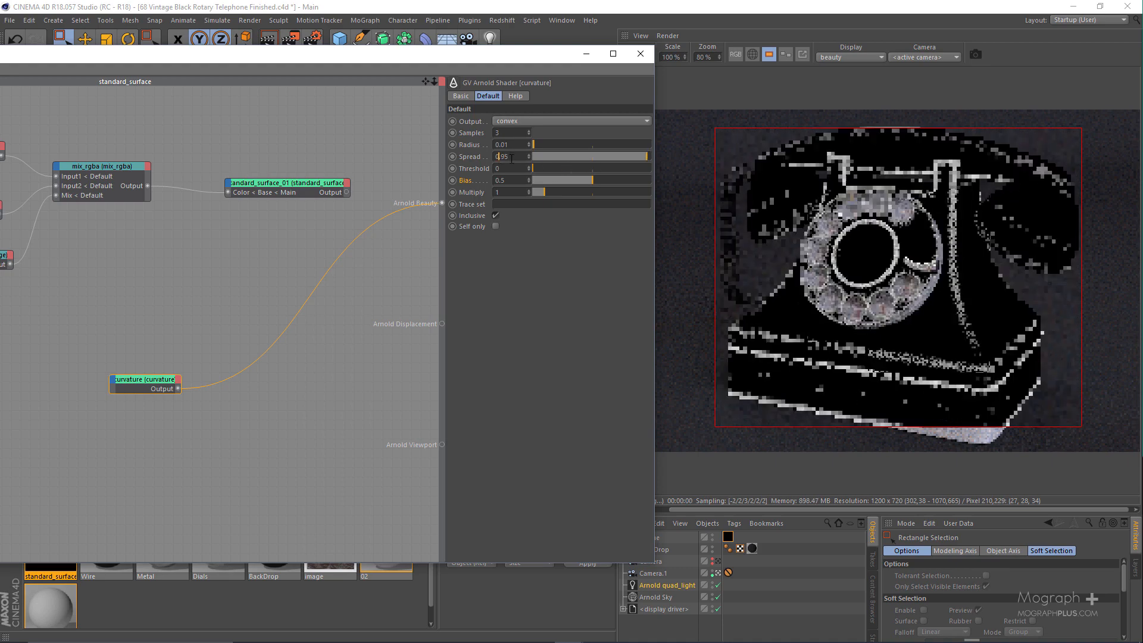
scroll(517, 156, down, 2)
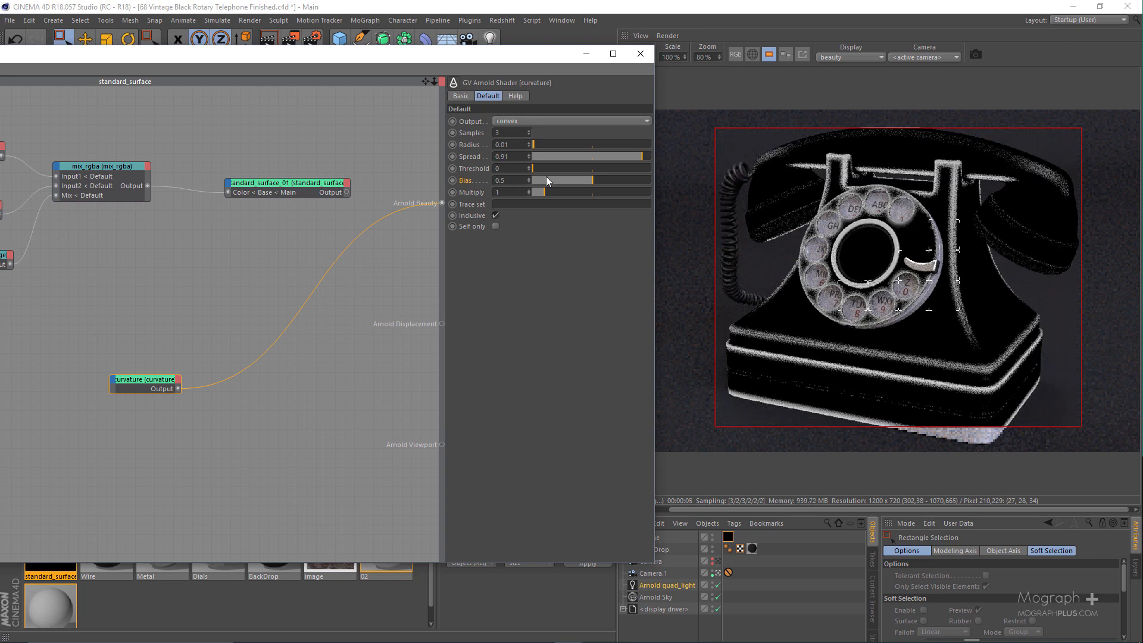
drag(611, 177, 645, 176)
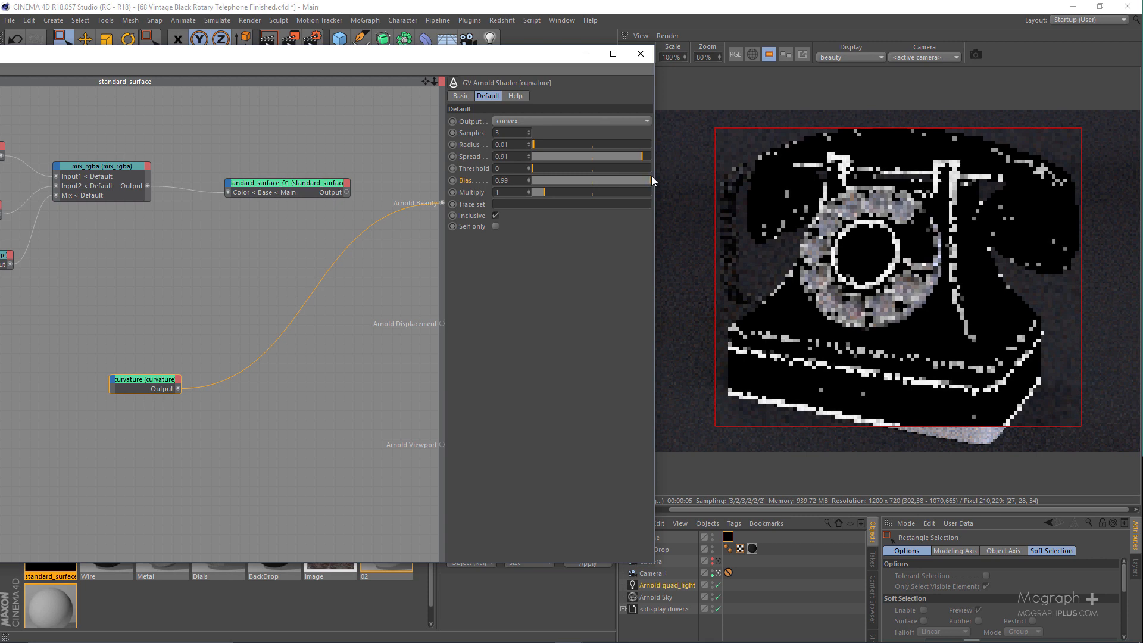
scroll(516, 181, up, 3)
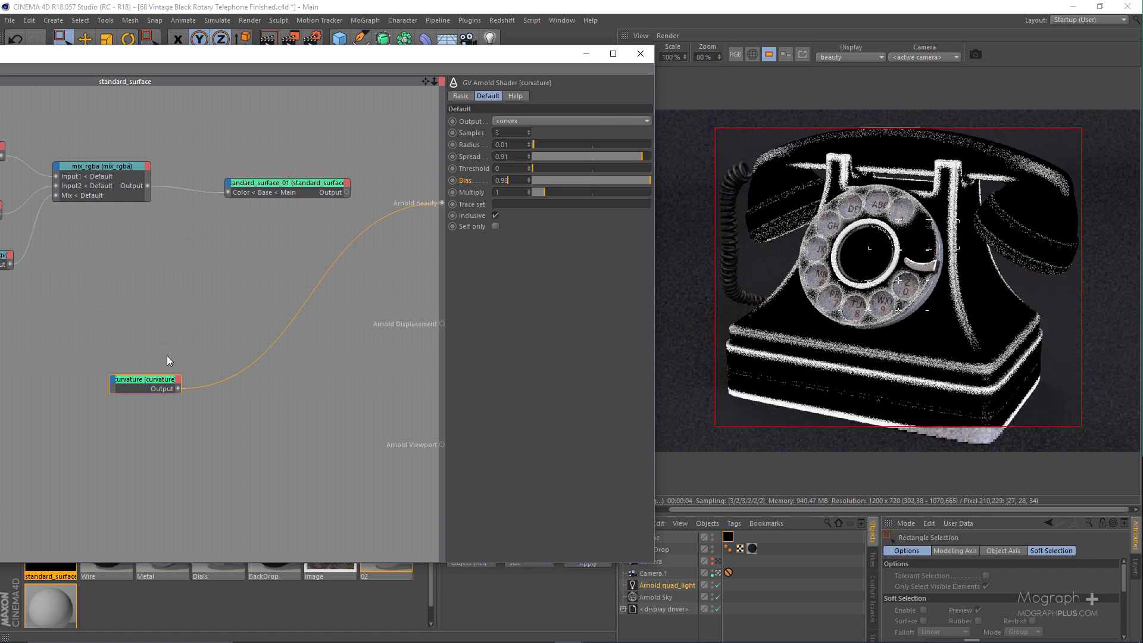
Examine the original standard surface, standard_surface_01 and the curvature shader together in the network
drag(178, 326, 151, 428)
scroll(194, 323, down, 3)
scroll(199, 316, down, 1)
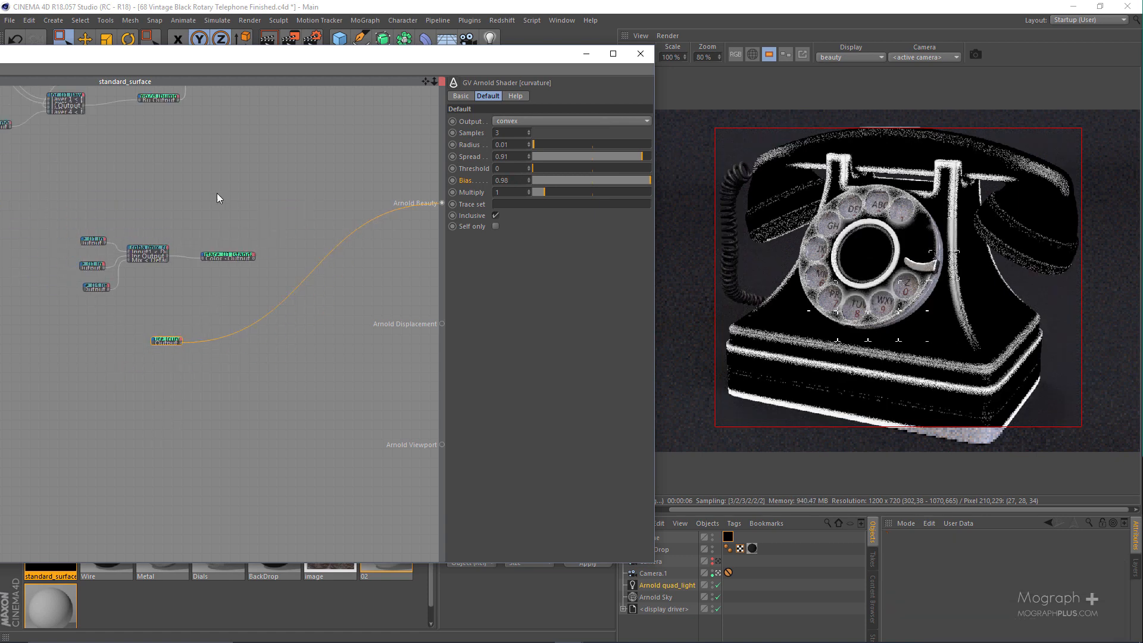
alt+middle_drag(219, 101, 213, 151)
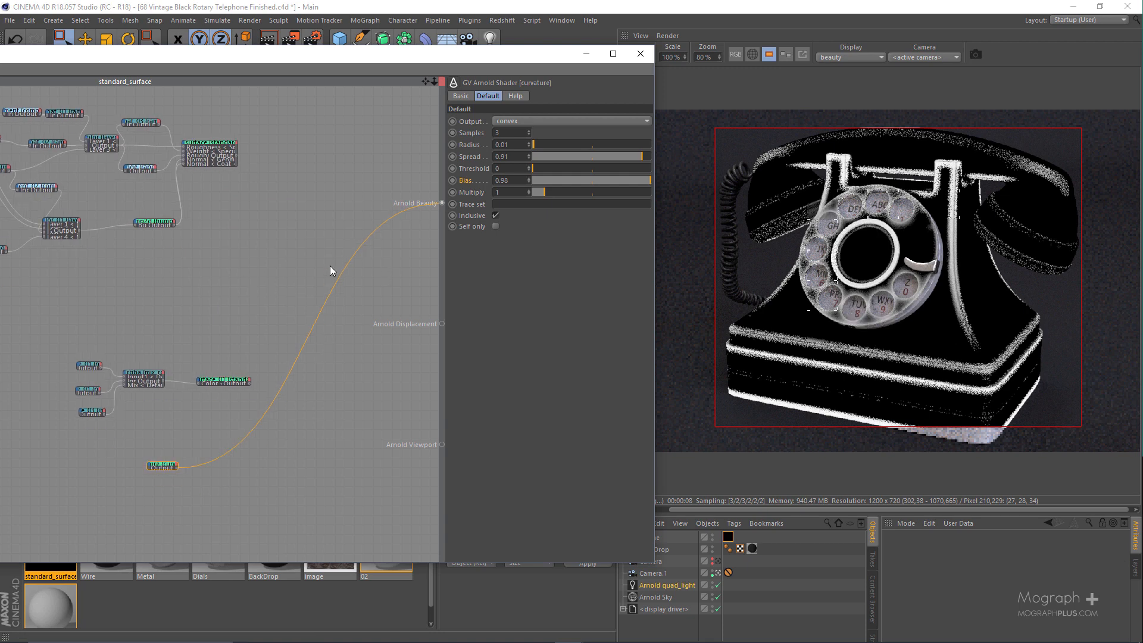
click(232, 151)
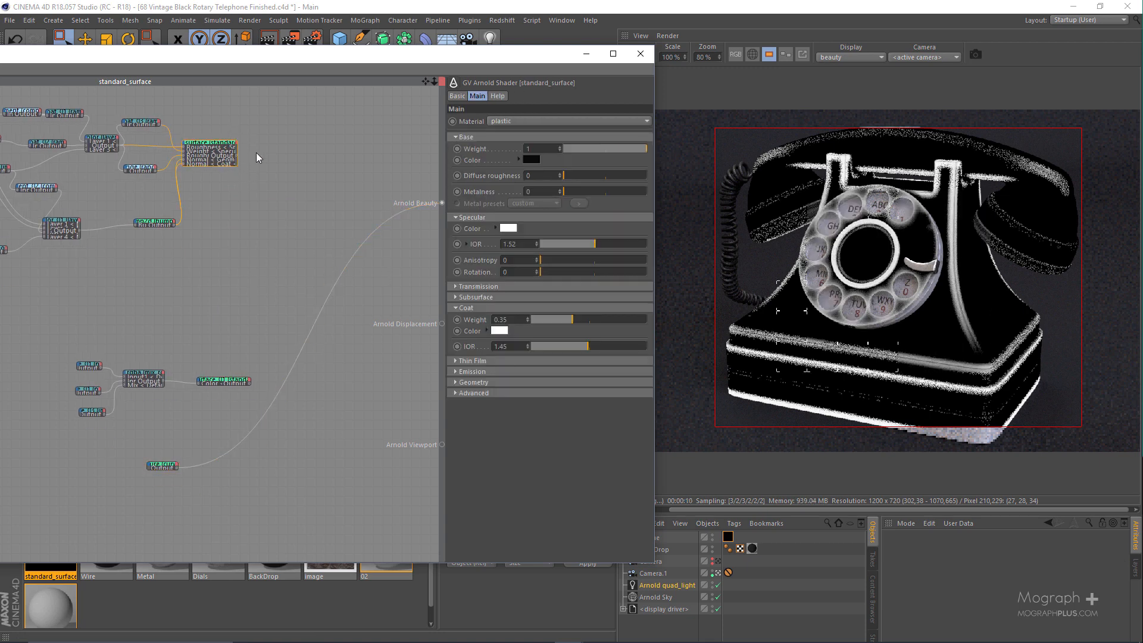
click(229, 381)
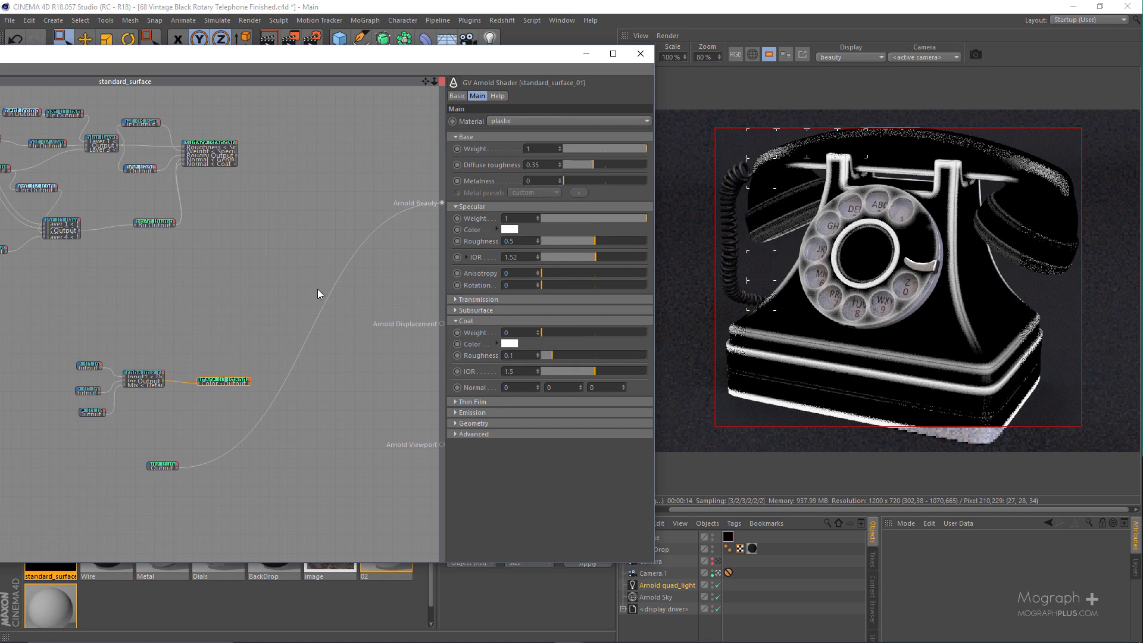
click(161, 466)
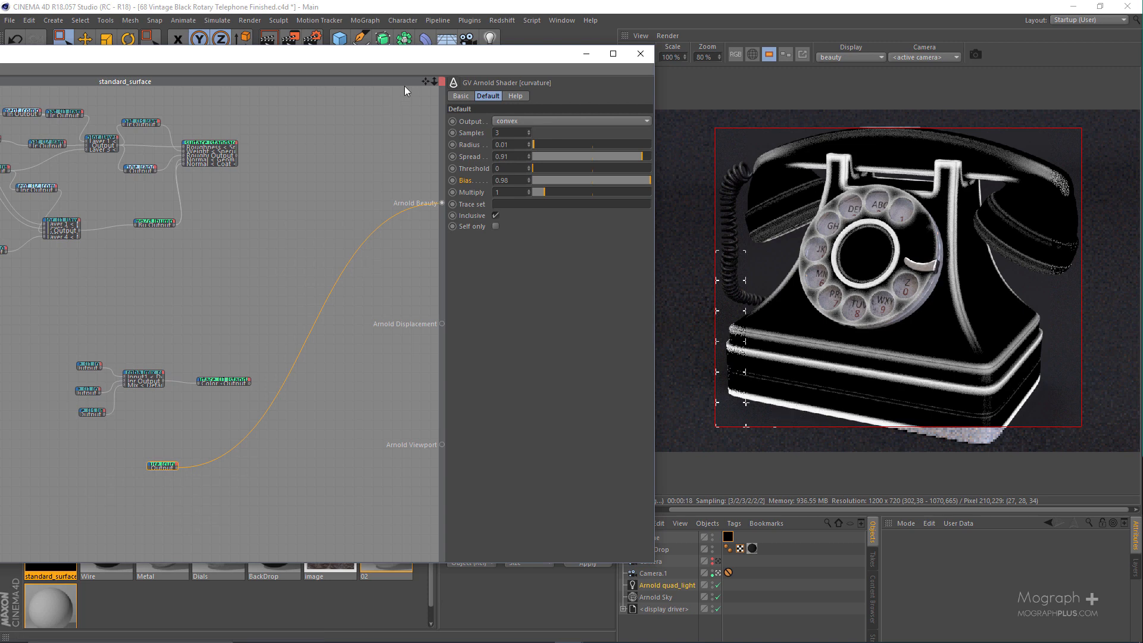
Add a layer shader to the network in the empty area between the original standard surface and the beauty output
drag(426, 57, 535, 46)
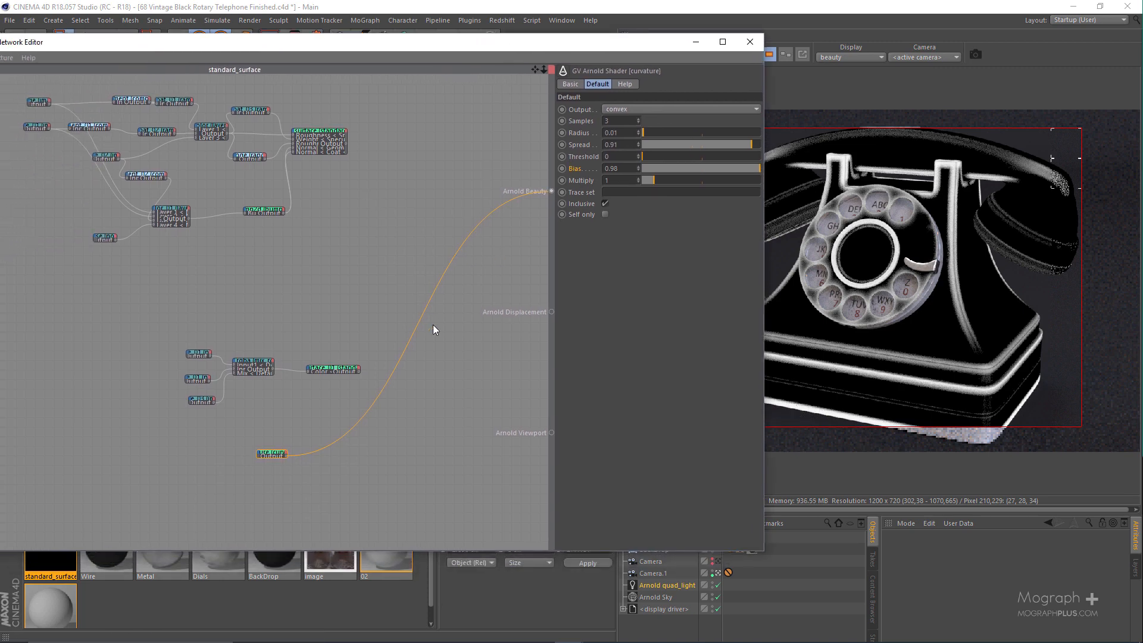
middle_drag(326, 268, 301, 227)
drag(332, 286, 271, 350)
middle_drag(342, 198, 355, 254)
click(360, 239)
key(Tab)
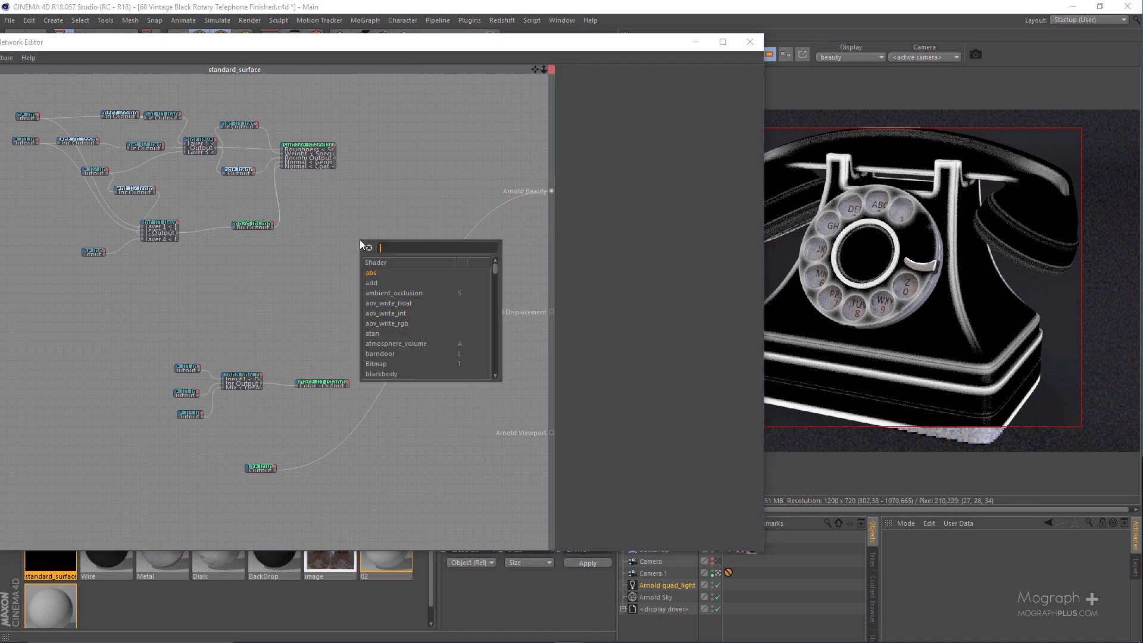
text(layer)
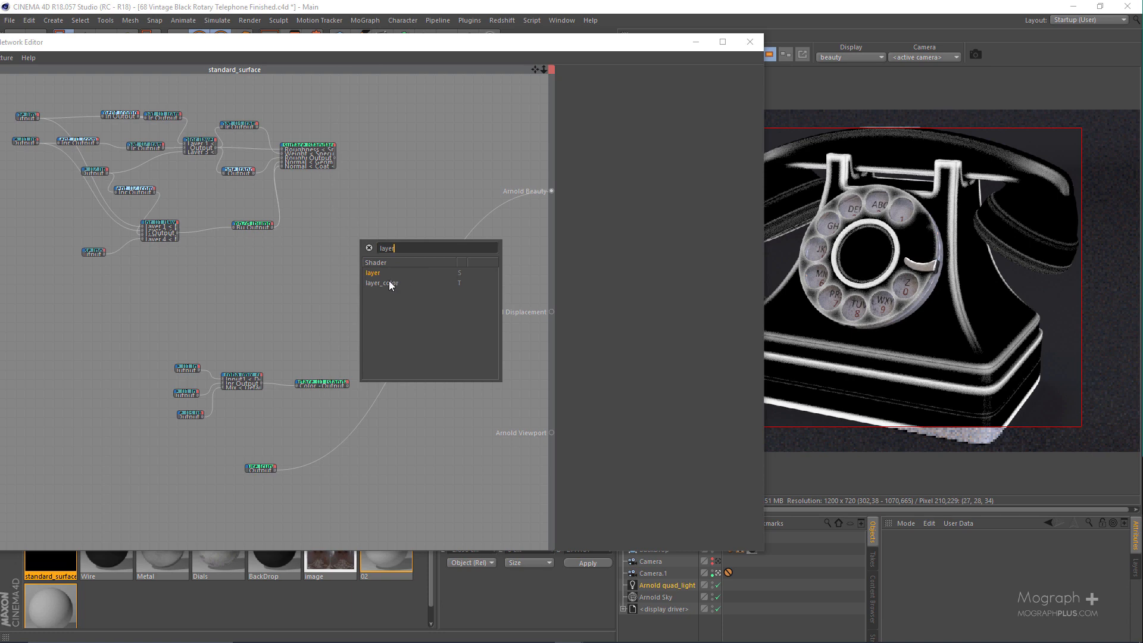
click(375, 273)
scroll(346, 251, up, 5)
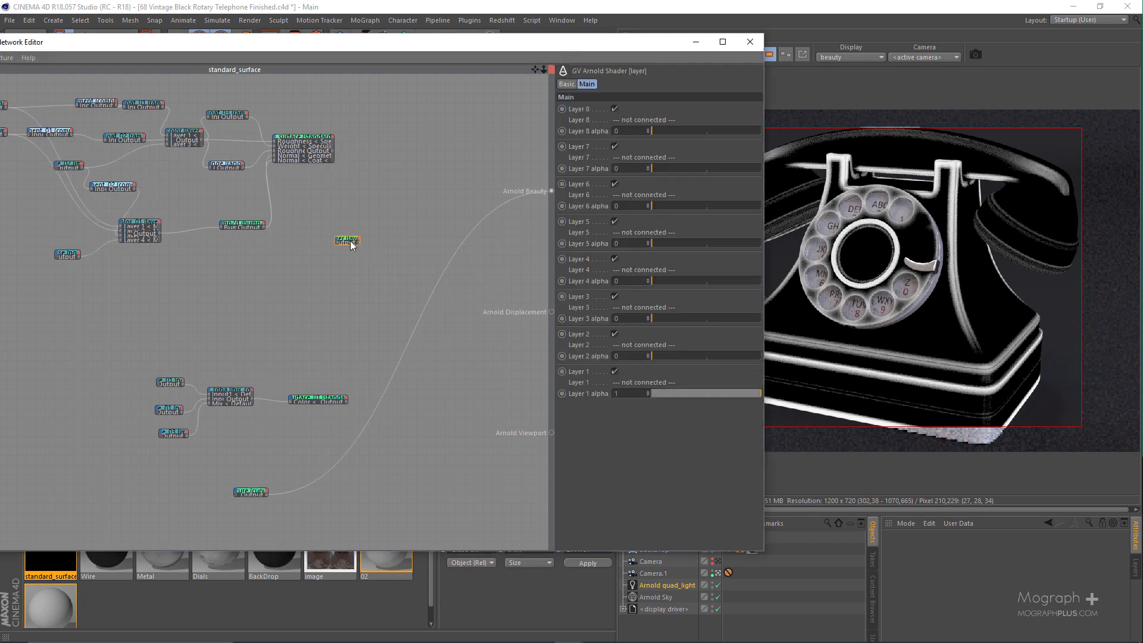
drag(366, 249, 421, 298)
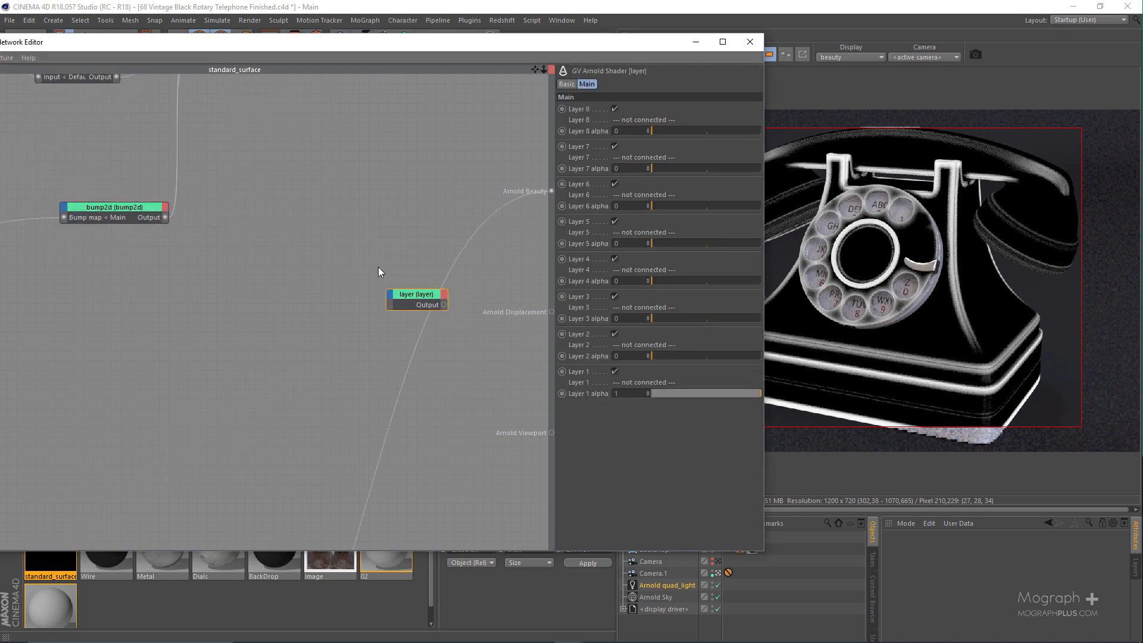
Connect the original standard surface to Layer 1 of the layer shader and standard_surface_01 to Layer 2
scroll(358, 257, down, 2)
middle_drag(353, 256, 346, 309)
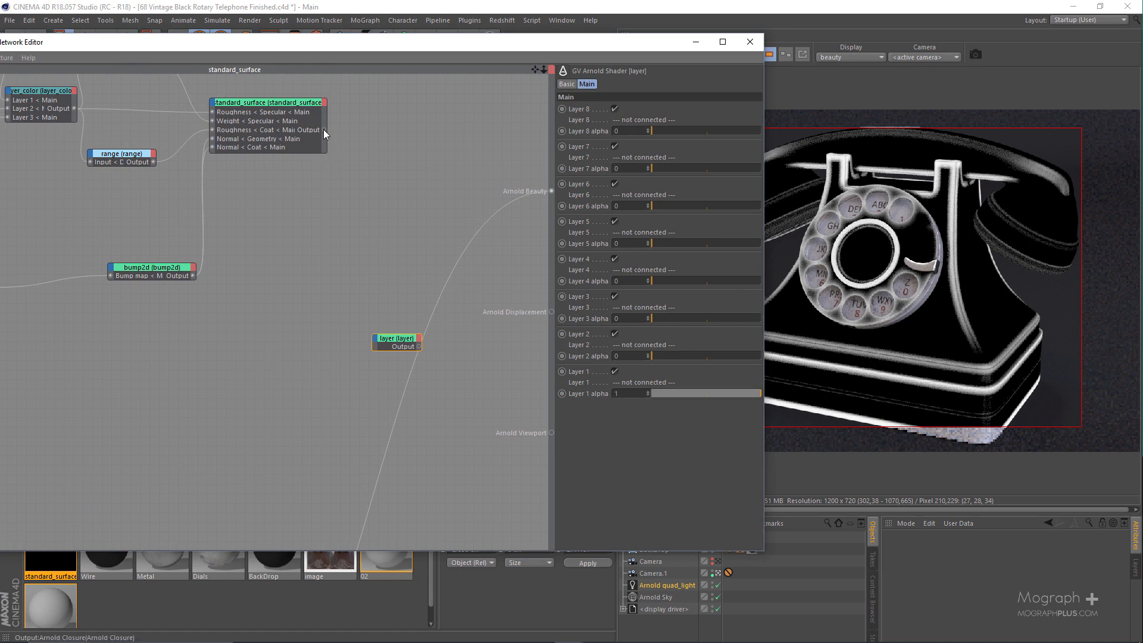
drag(324, 130, 374, 343)
mouse_move(387, 346)
click(434, 512)
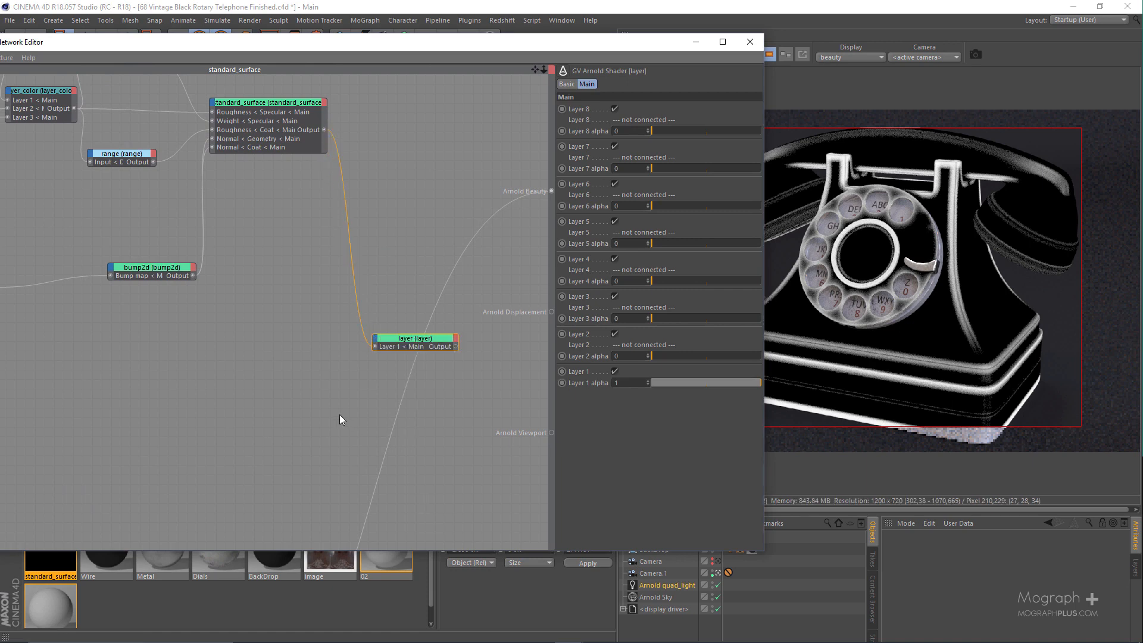
middle_drag(340, 415, 366, 233)
drag(376, 427, 405, 162)
mouse_move(417, 169)
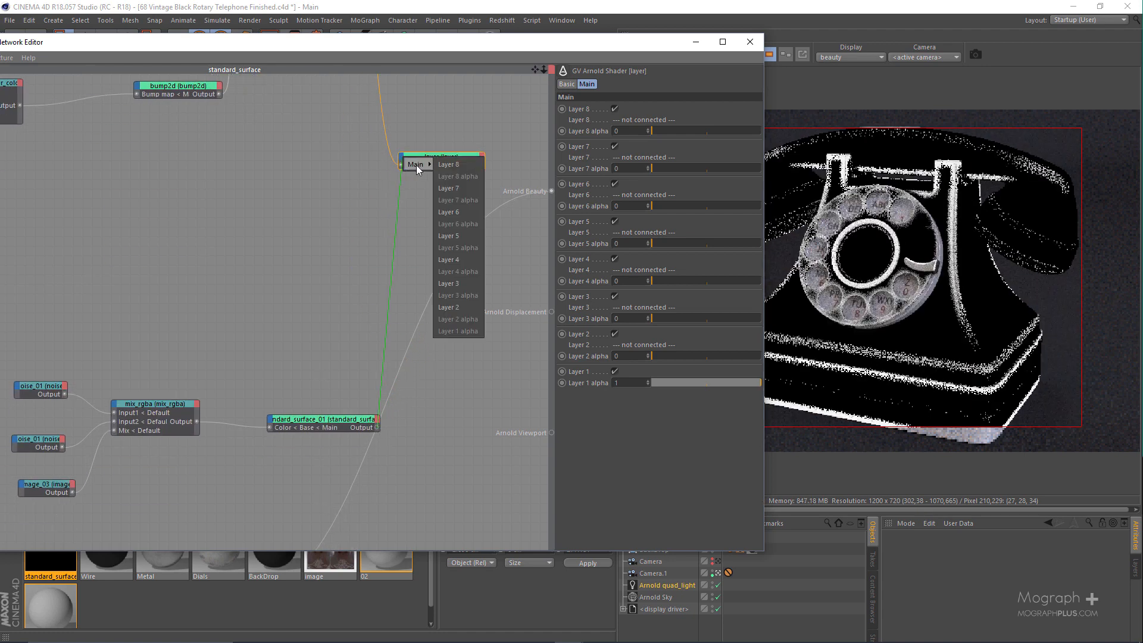
click(459, 307)
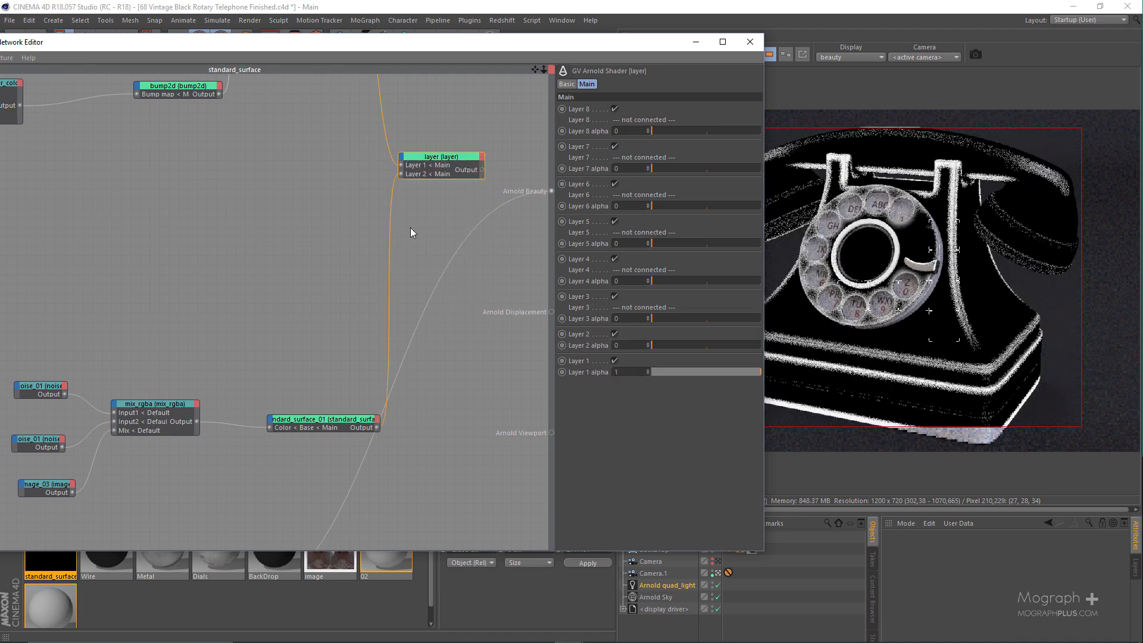
Set the layer shader as the beauty root shader and raise its Layer 2 alpha to 1
middle_drag(409, 227, 364, 238)
key(alt+w)
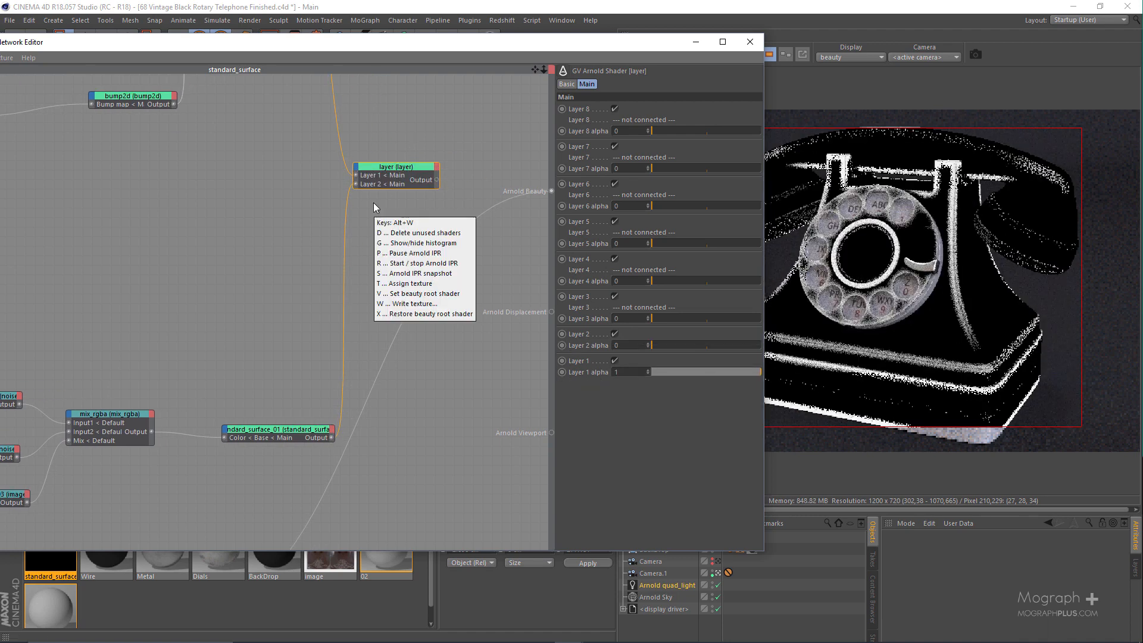
key(a)
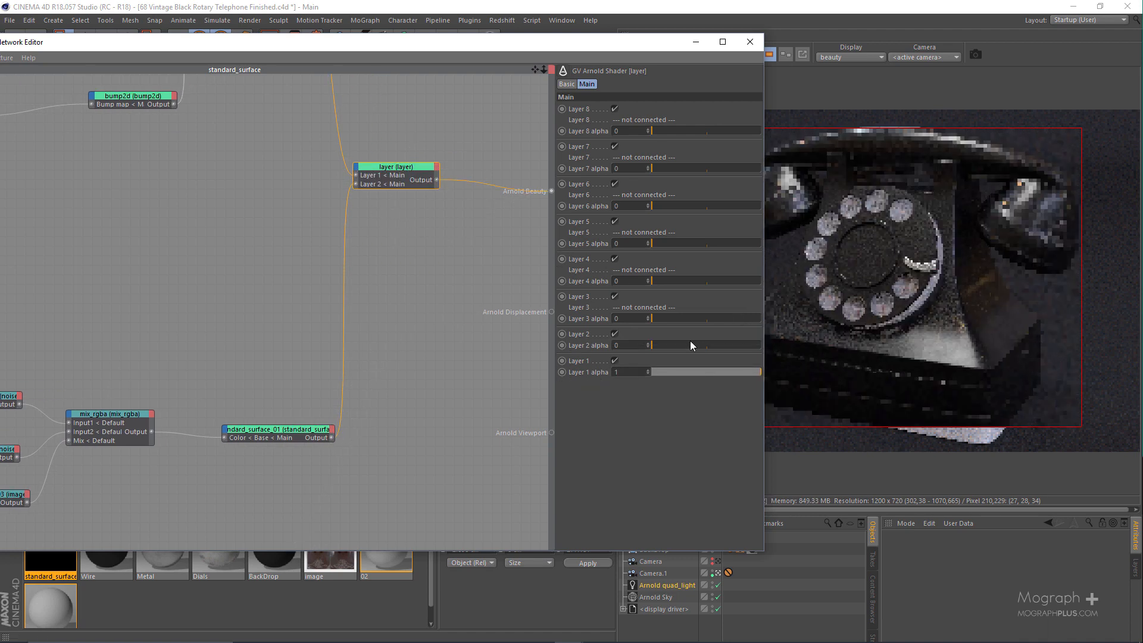
click(693, 346)
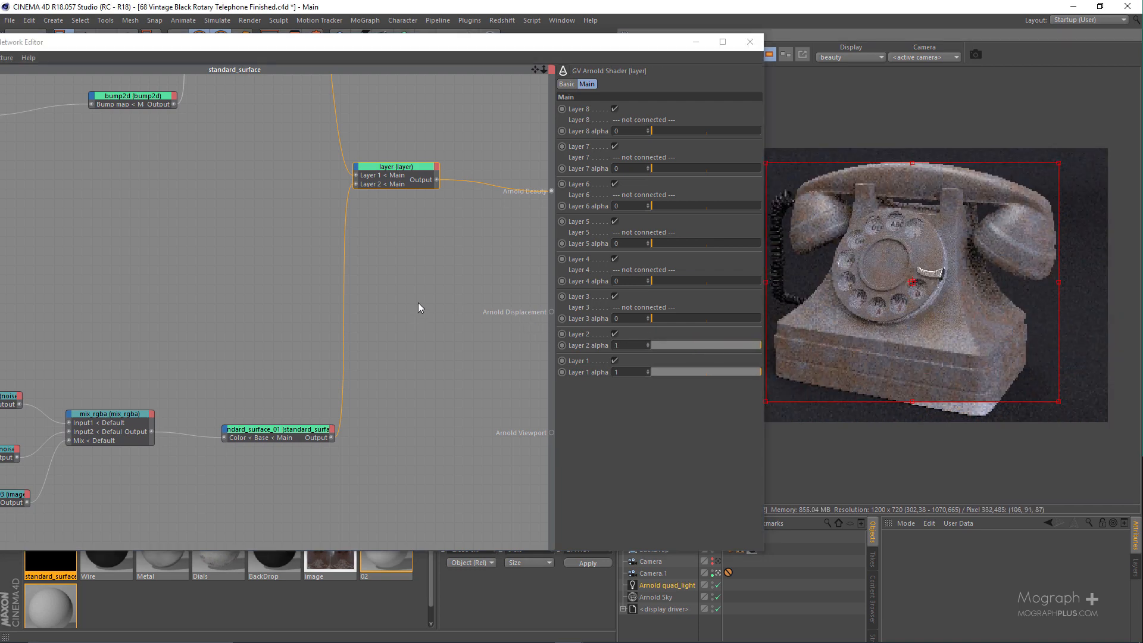
Set the curvature shader as the beauty root shader and connect its output to the layer shader's Layer 2 alpha
scroll(370, 319, down, 2)
alt+middle_drag(345, 334, 396, 211)
click(217, 432)
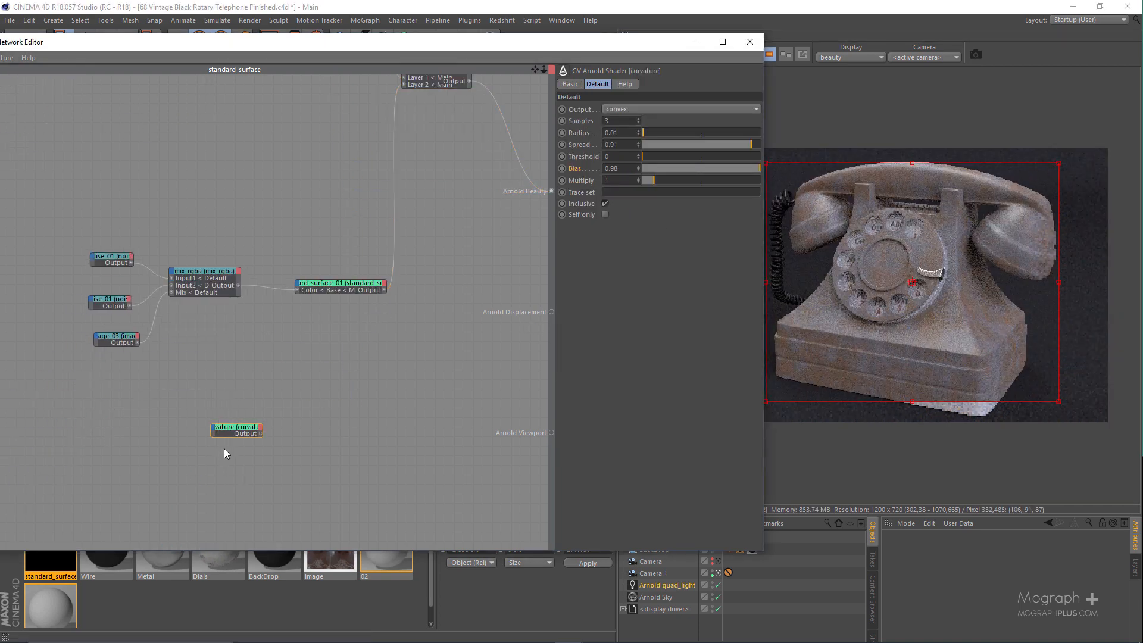
right_click(223, 448)
click(250, 469)
scroll(312, 358, up, 3)
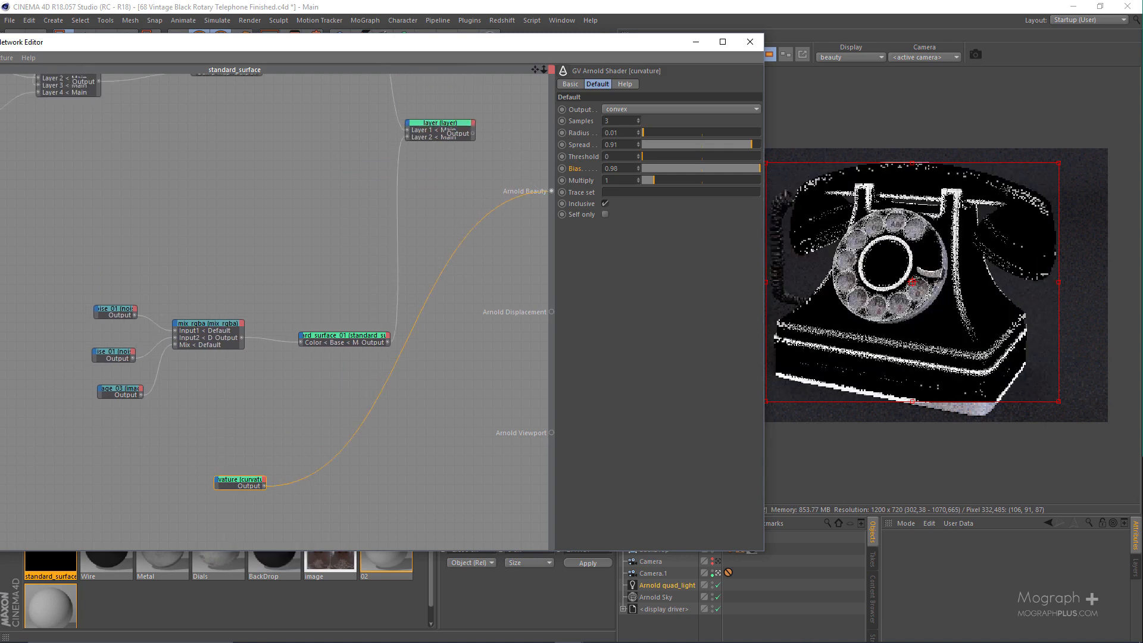
scroll(269, 452, up, 2)
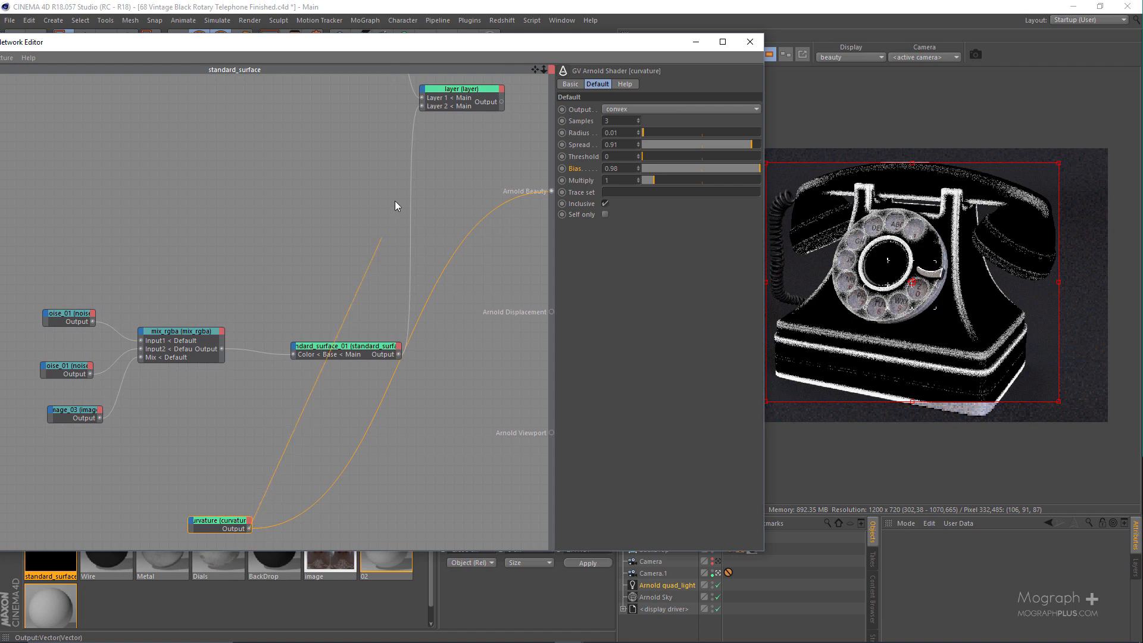
drag(395, 201, 432, 94)
mouse_move(438, 94)
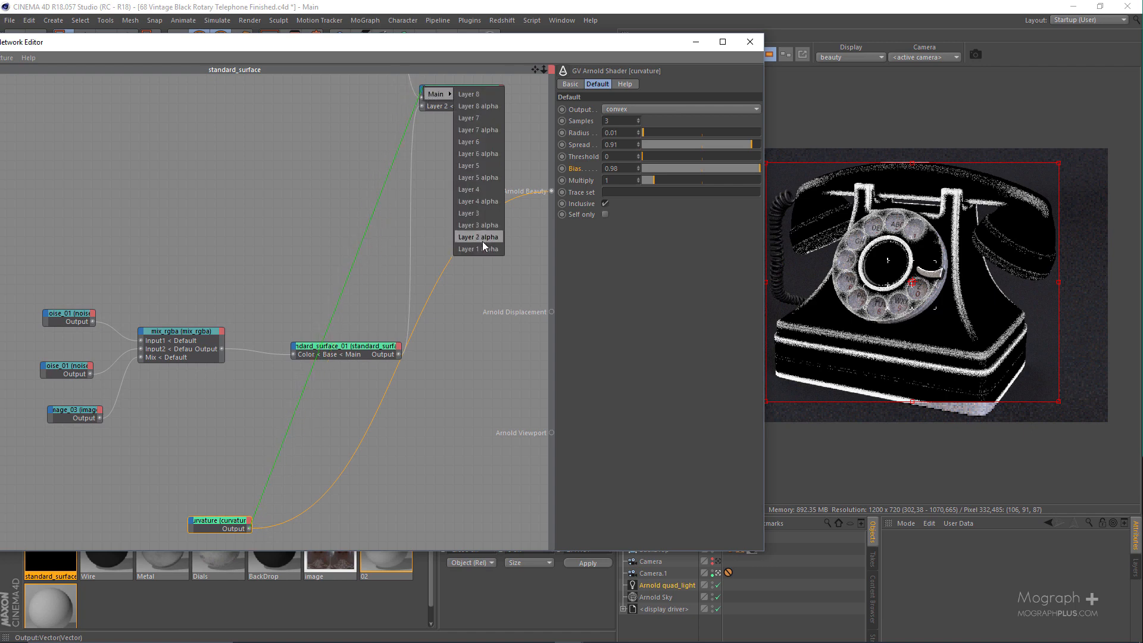
click(491, 238)
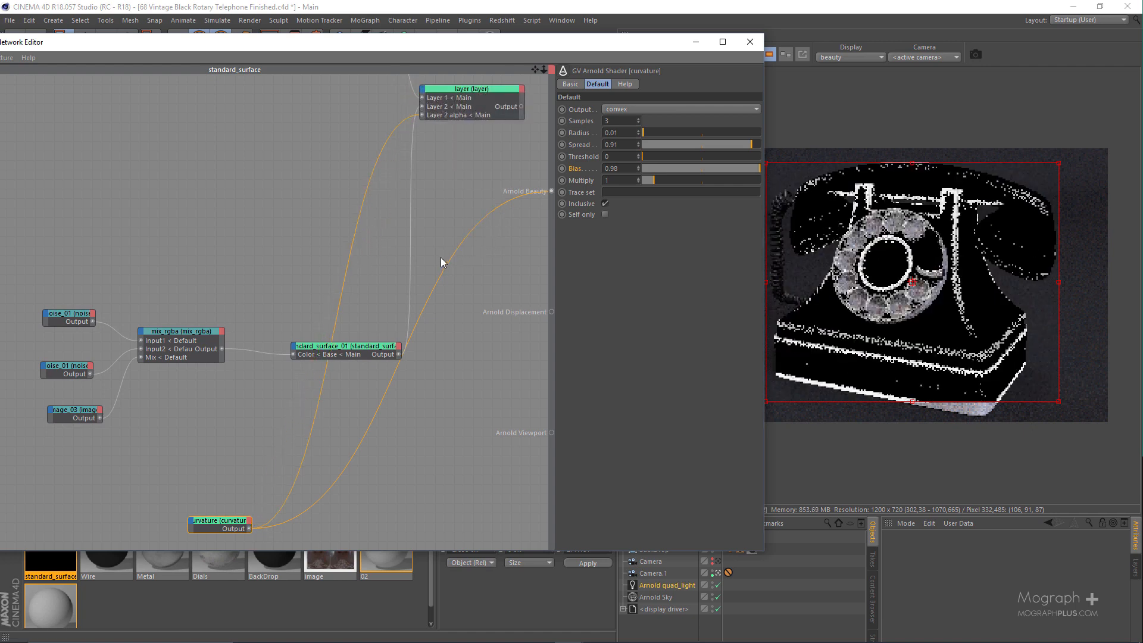
Set the layer shader as the beauty root shader
middle_drag(393, 219, 325, 282)
click(434, 153)
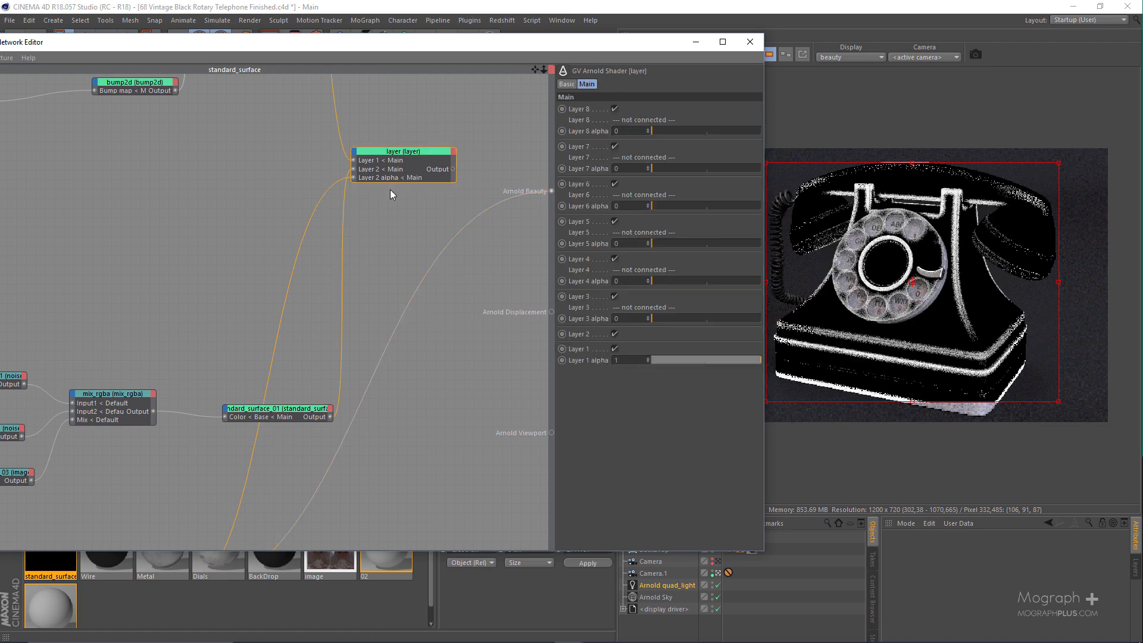
key(alt+w)
key(Escape)
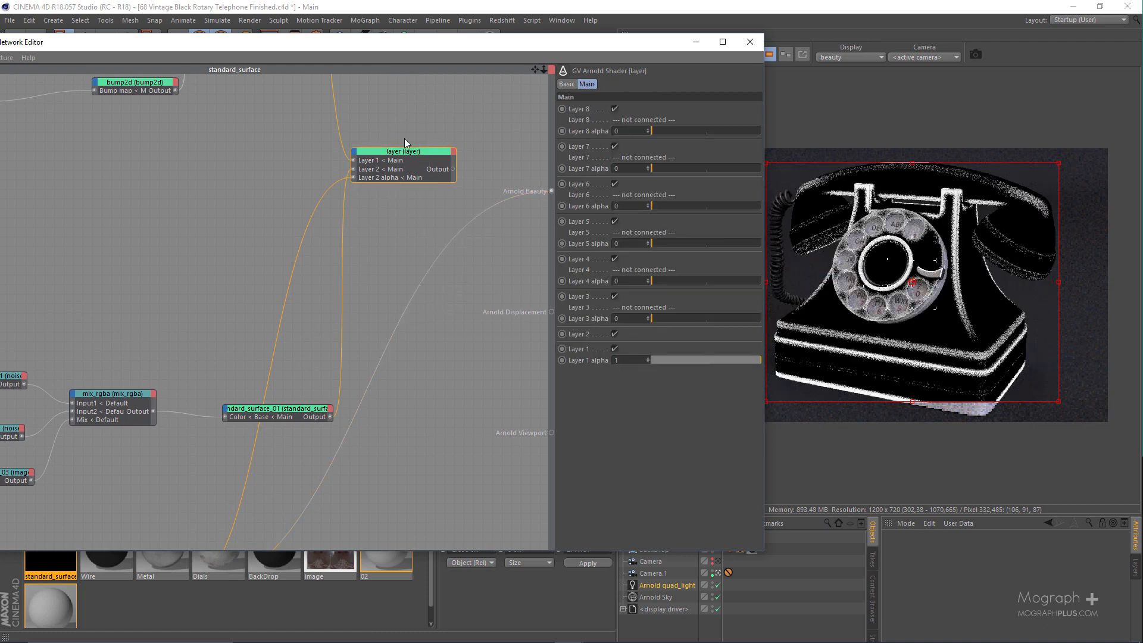
key(alt+w)
key(v)
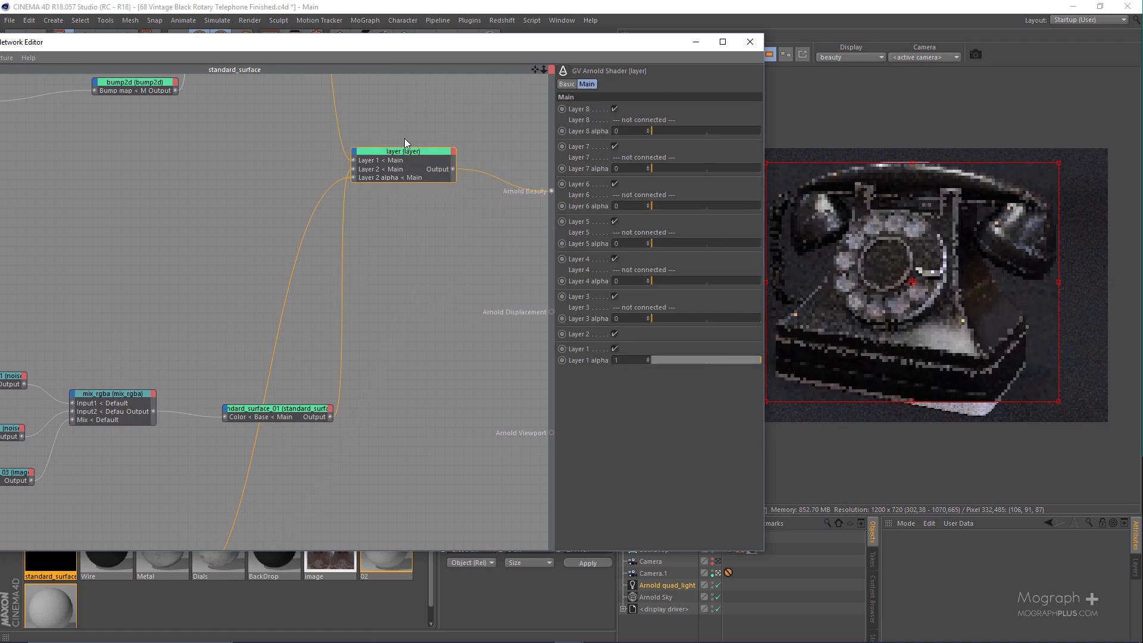
Compare the edge wear in the layered render with the reference telephone photo and stop the render preview
drag(633, 45, 515, 53)
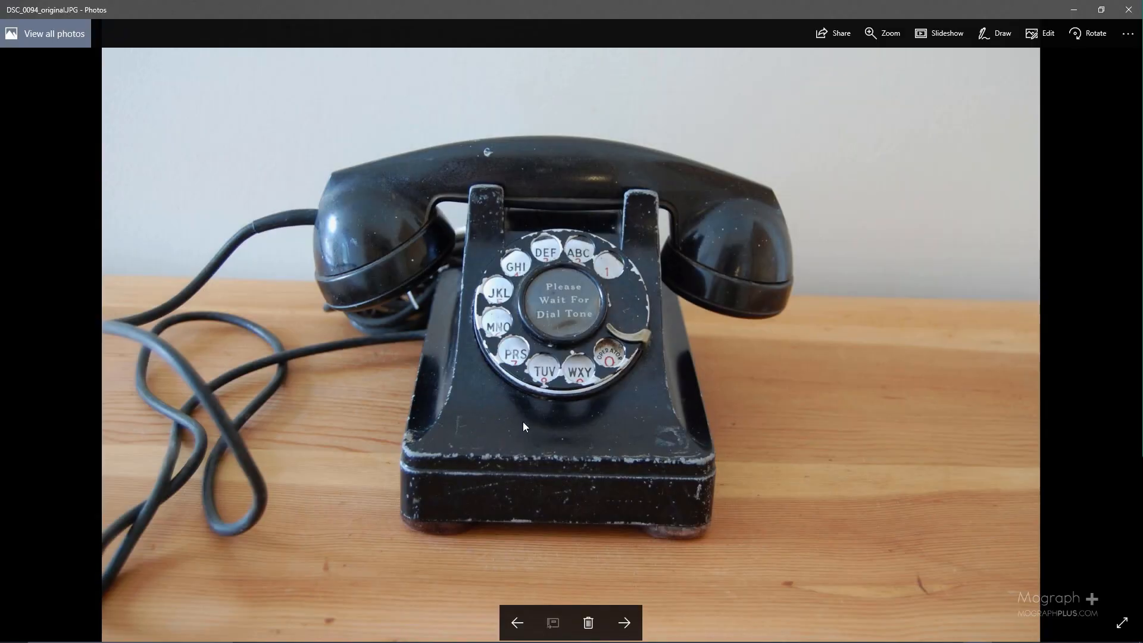
scroll(441, 458, up, 2)
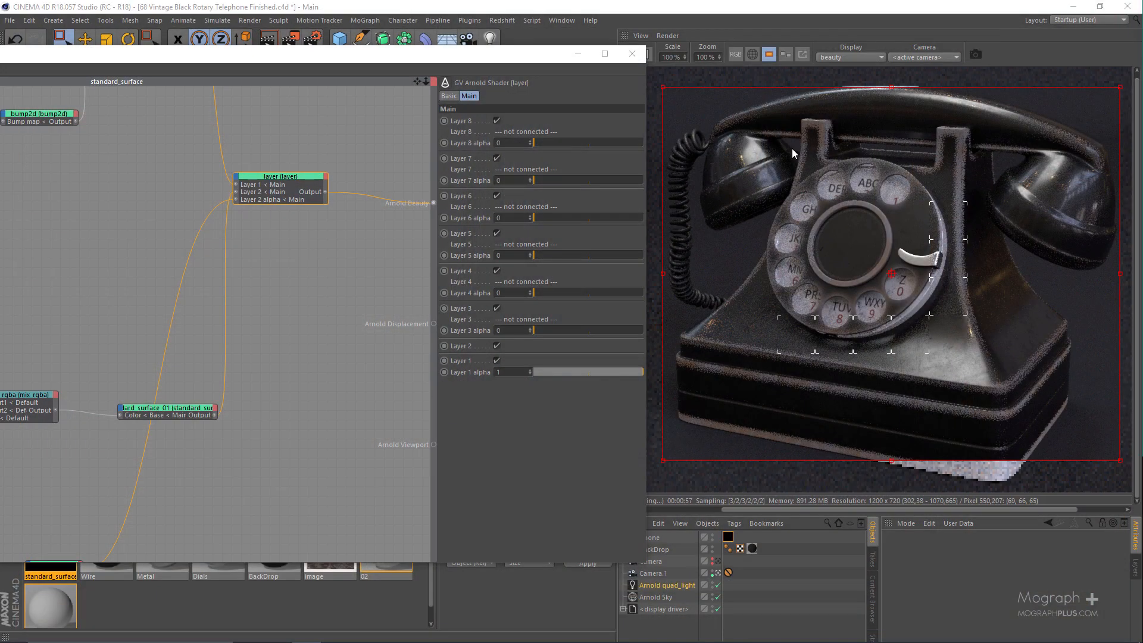
drag(581, 56, 515, 80)
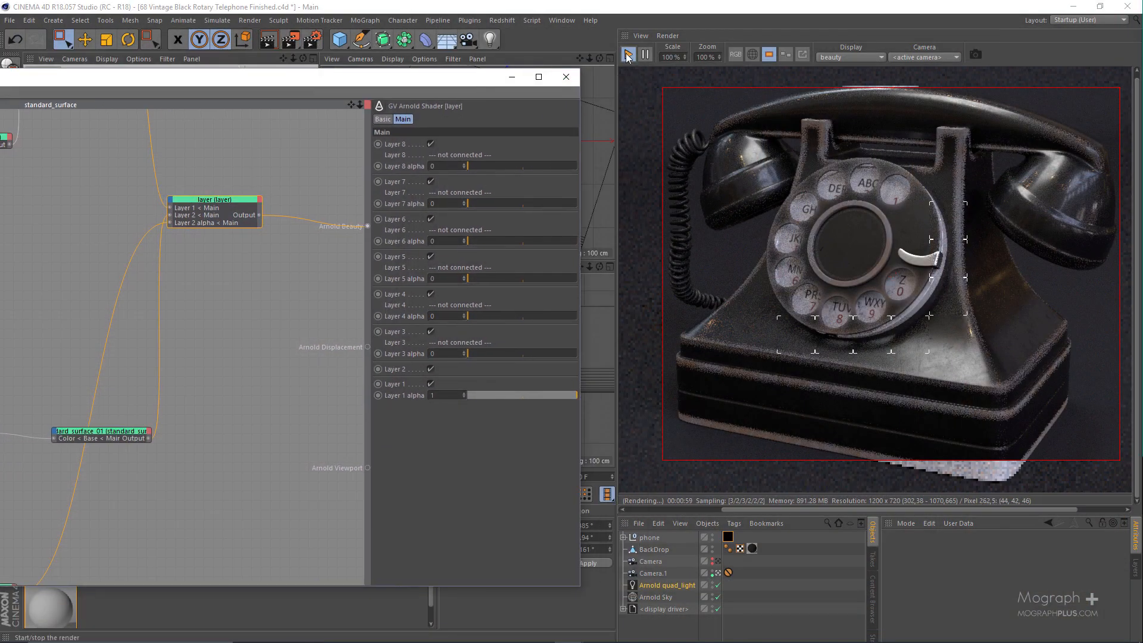
click(628, 56)
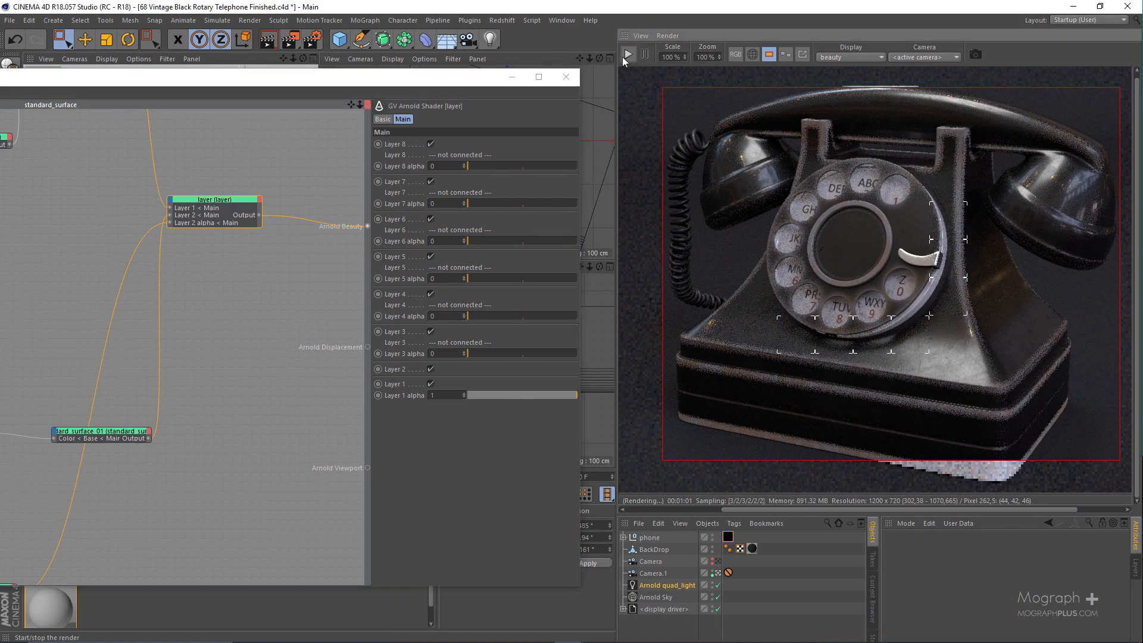
Make the curvature shader the beauty root shader again and restart the render preview
drag(369, 85, 529, 49)
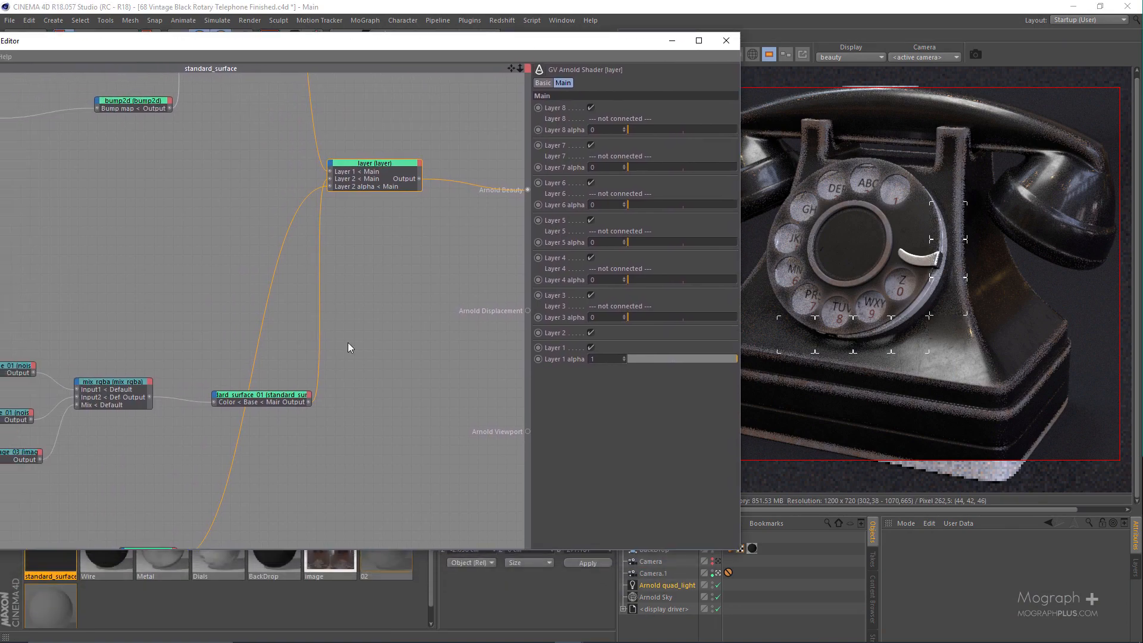
scroll(348, 342, down, 3)
scroll(253, 445, up, 3)
drag(256, 306, 296, 366)
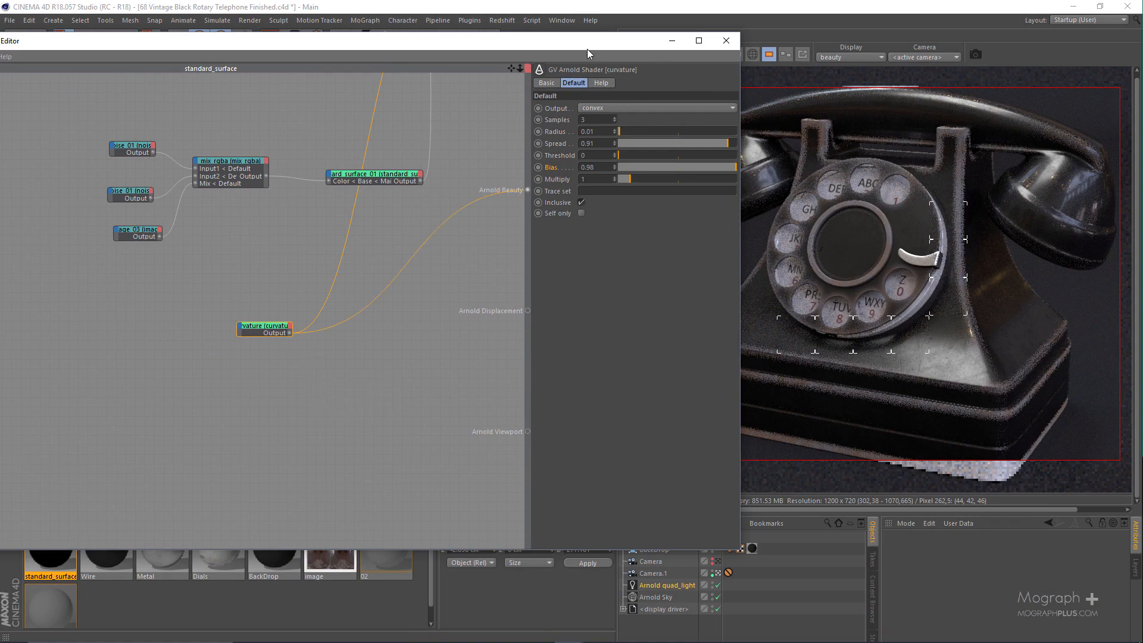
drag(587, 49, 465, 100)
click(627, 54)
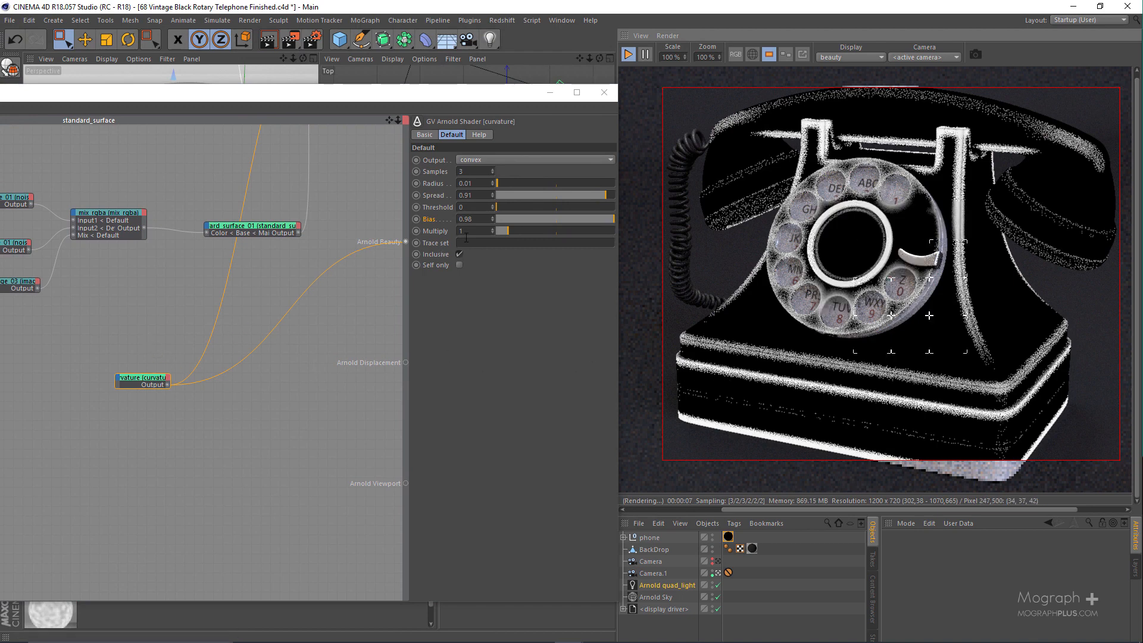
Try a multiply value of 3 on the curvature shader and set it back to 1
double_click(484, 231)
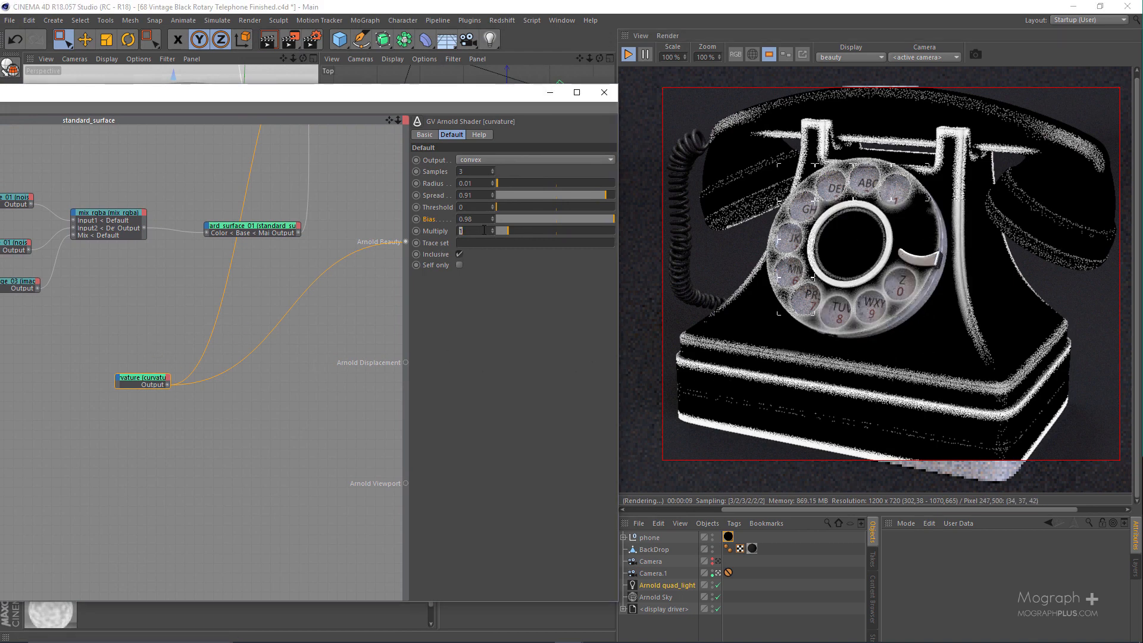
text(3)
key(Return)
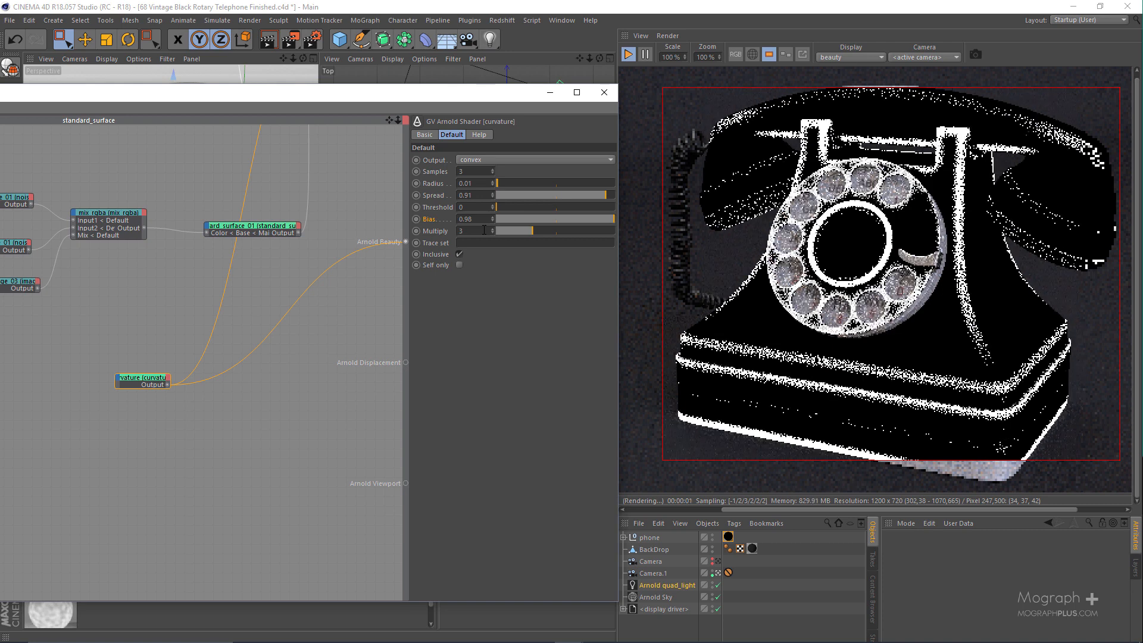
double_click(470, 233)
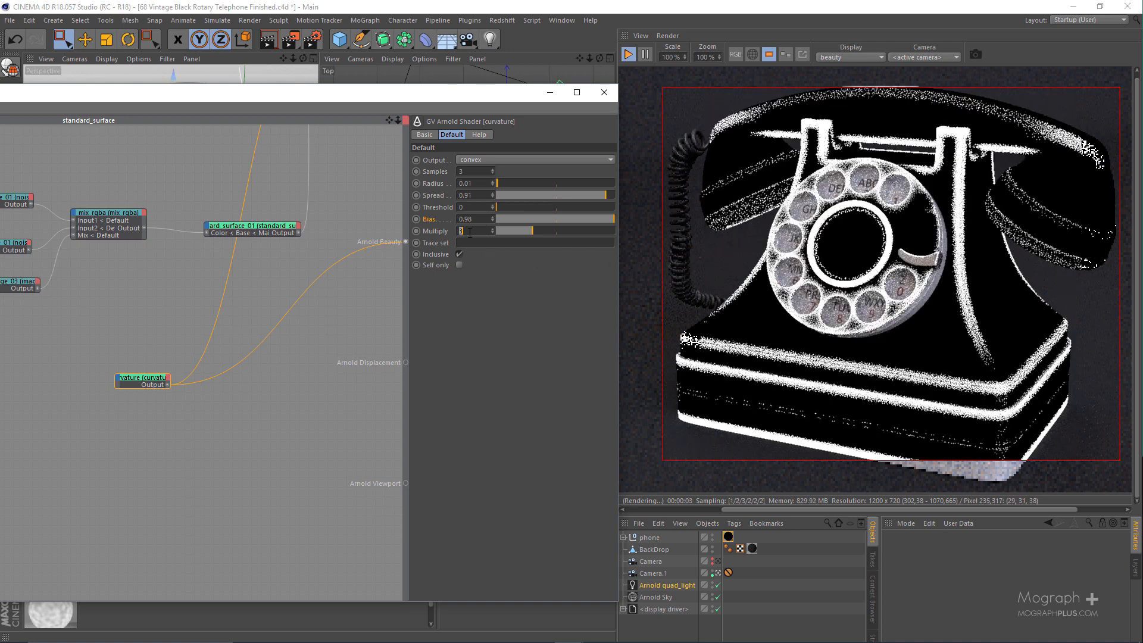
text(1)
key(Return)
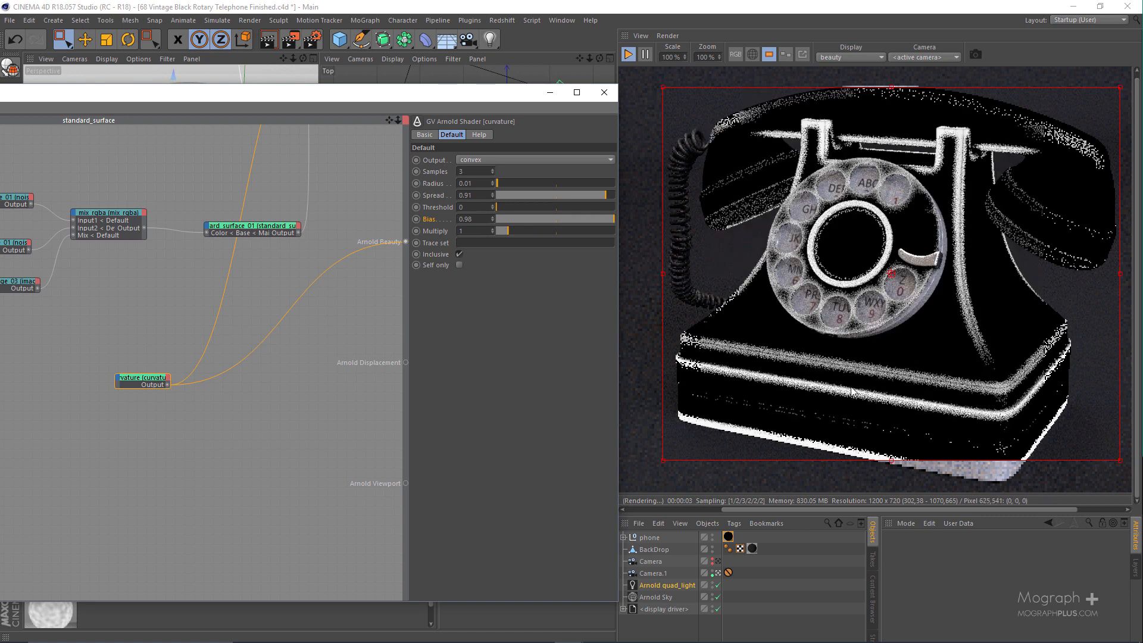
Add an image shader near the curvature shader and load the BW7.png texture into it
drag(495, 91, 736, 56)
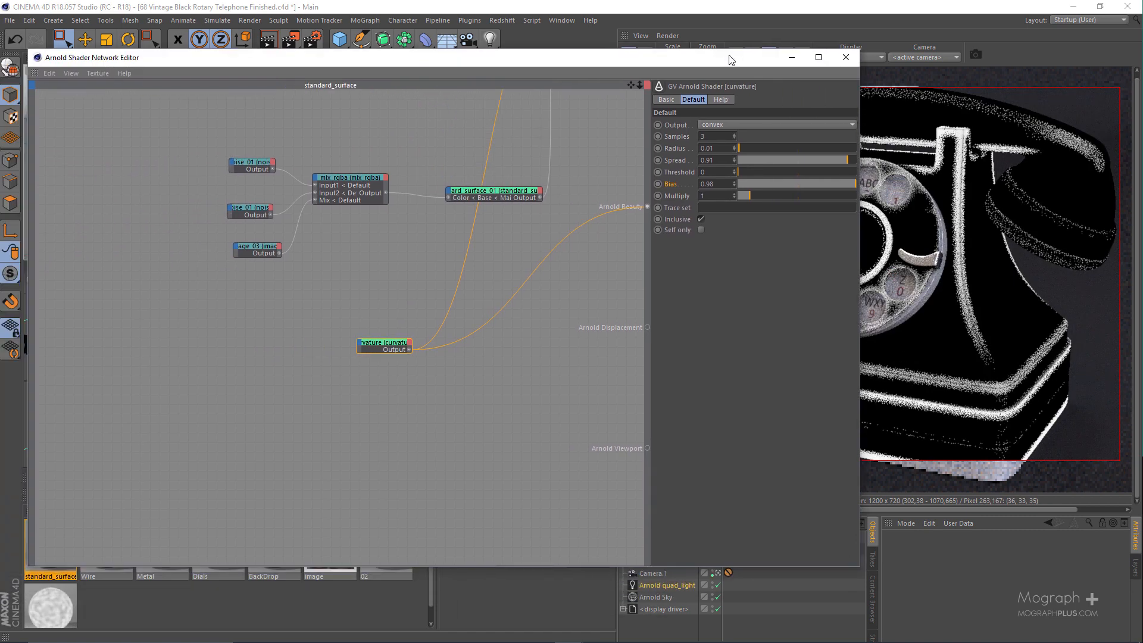
click(176, 349)
scroll(233, 363, up, 3)
scroll(314, 364, up, 4)
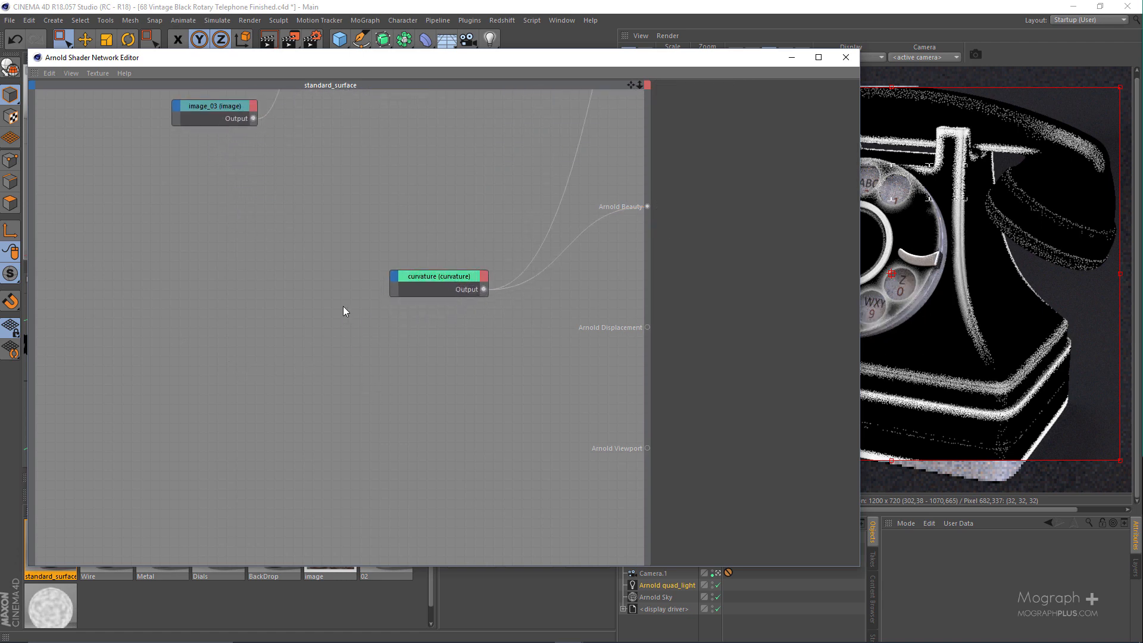
key(Tab)
text(imag)
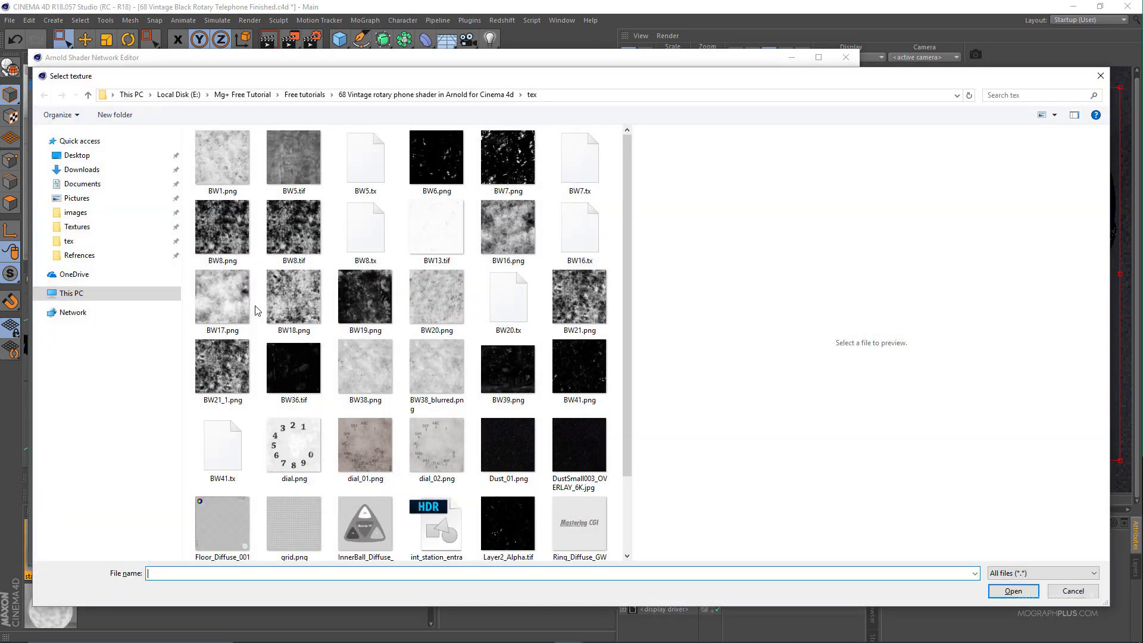
click(516, 167)
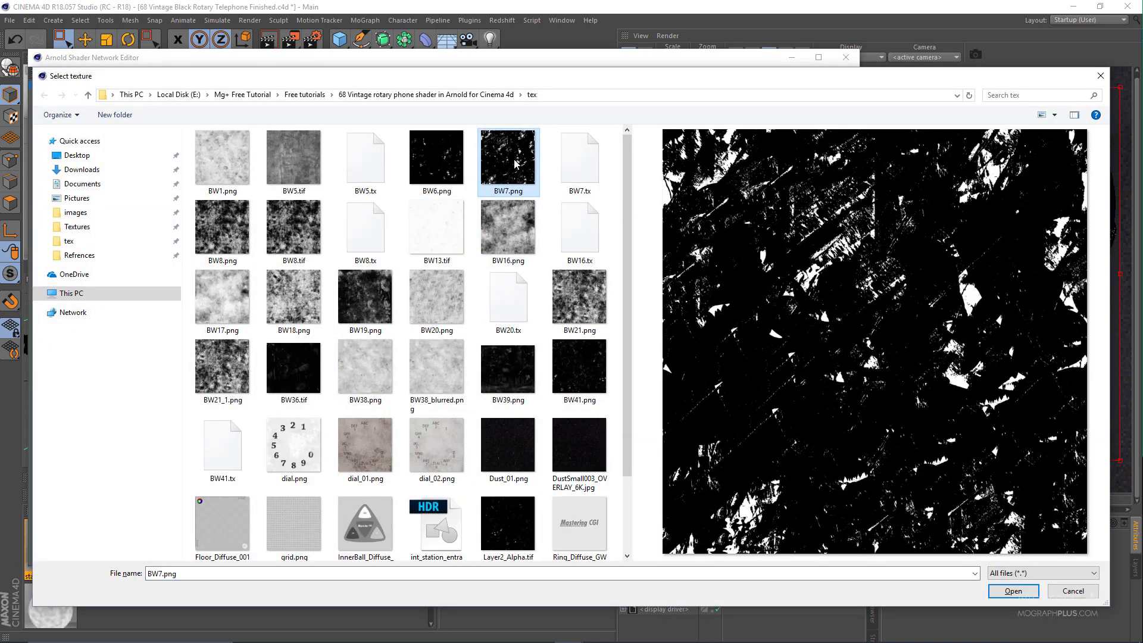
double_click(516, 165)
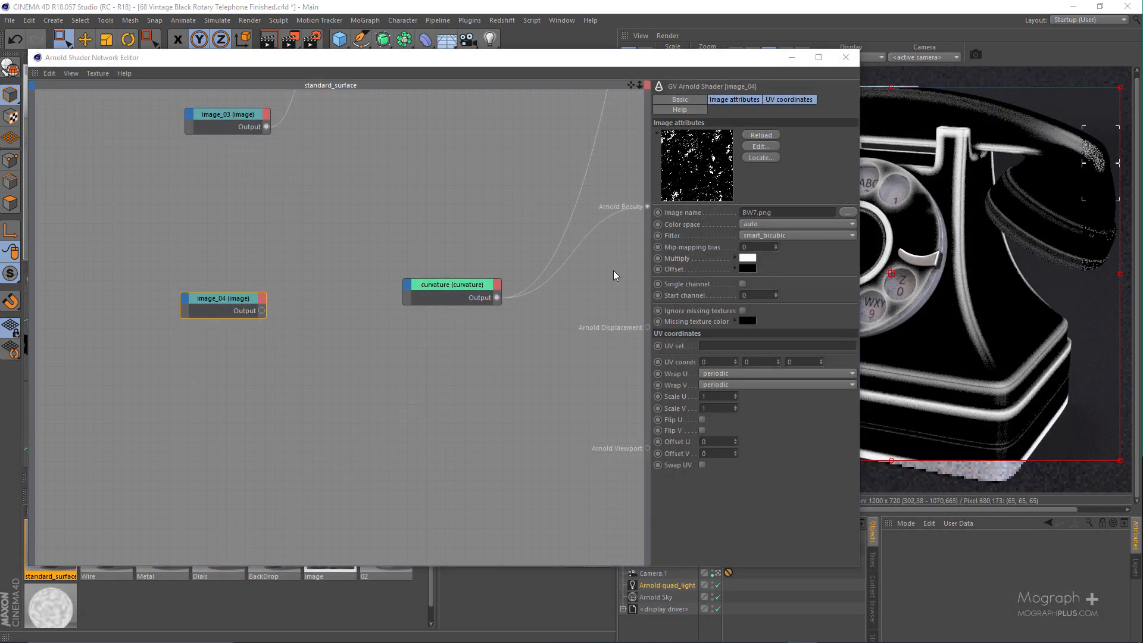
Make the BW7.png image shader the beauty root shader and set its Scale U and Scale V to 2
right_click(234, 349)
click(256, 366)
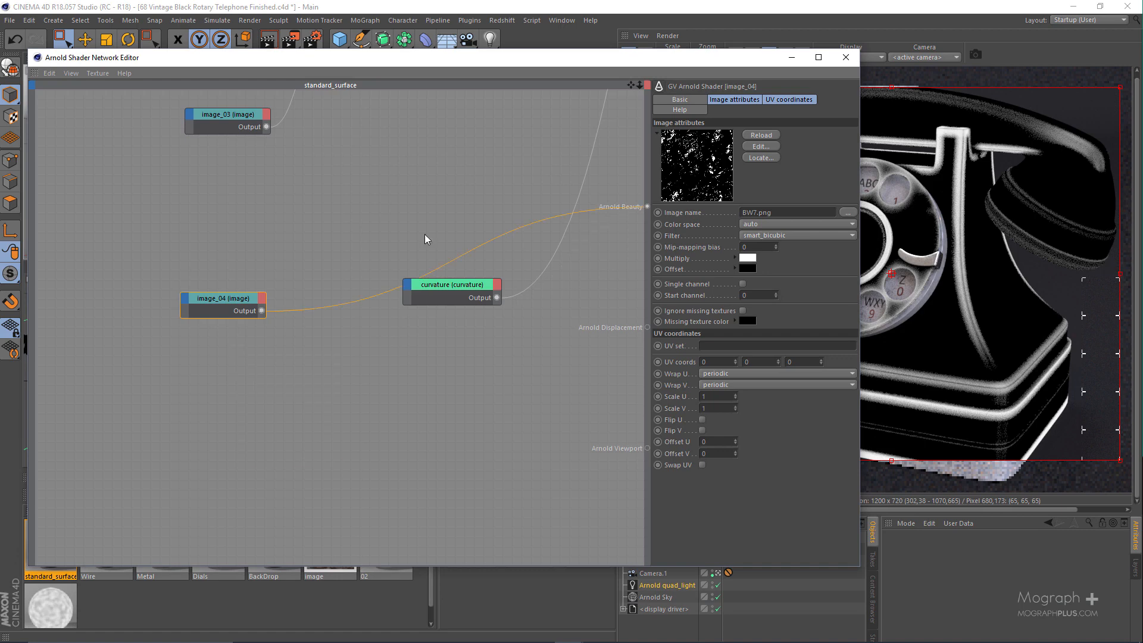
drag(651, 58, 476, 60)
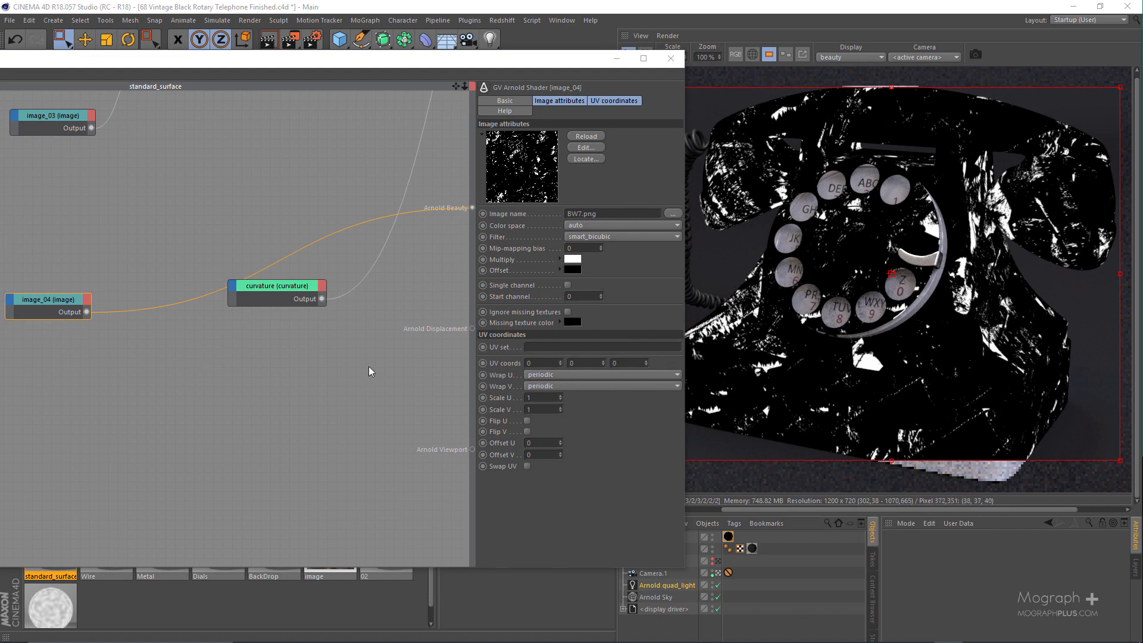
double_click(528, 410)
text(2)
key(Return)
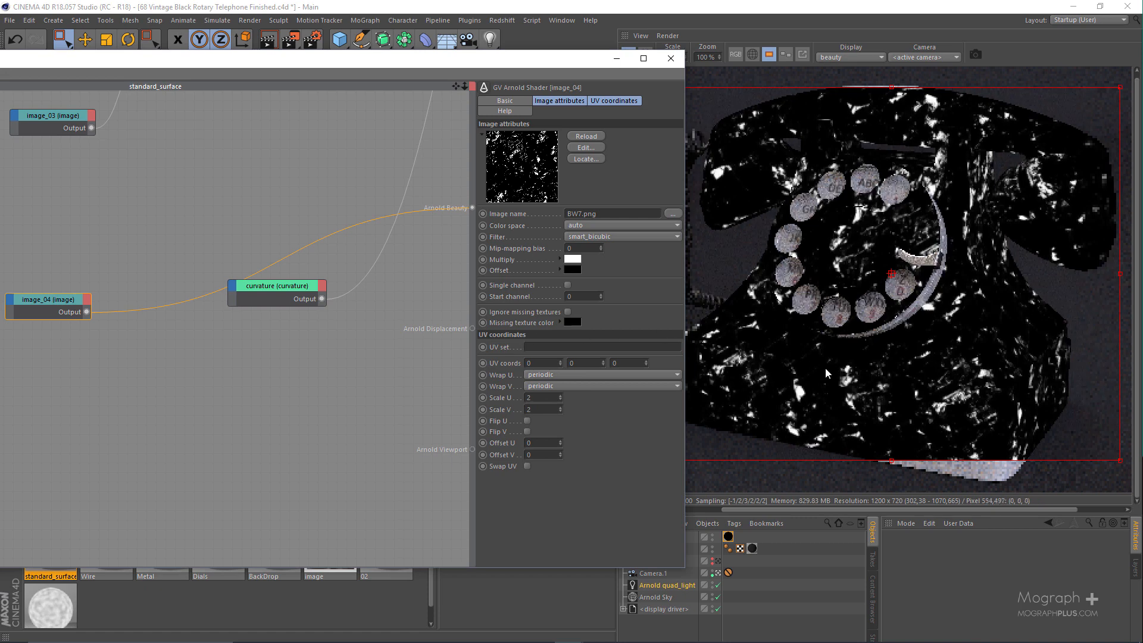
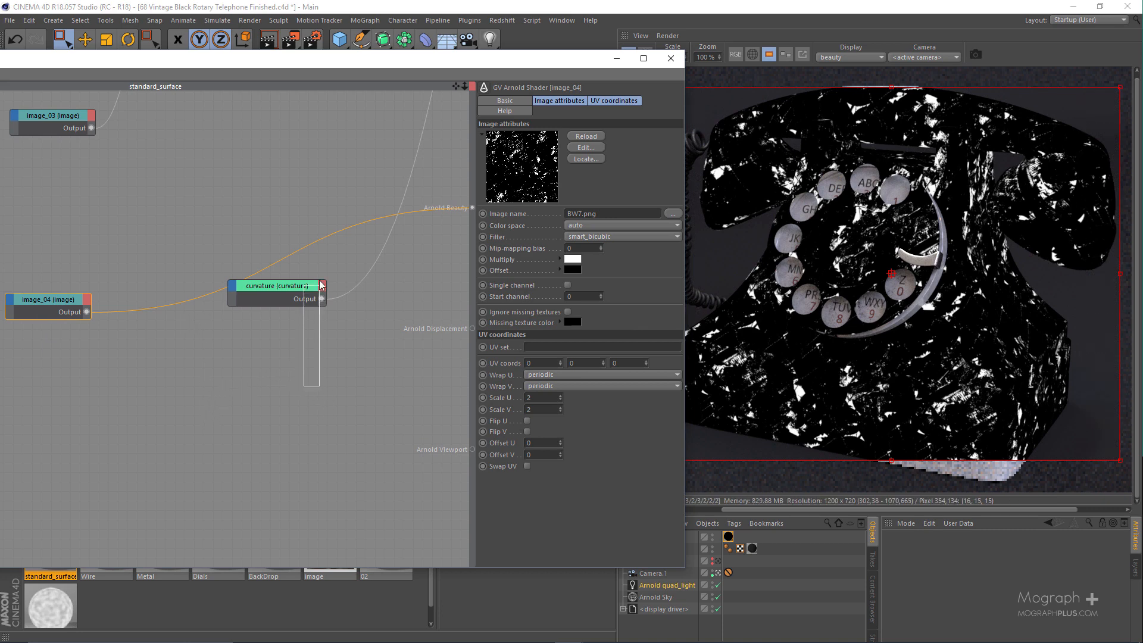
Make room next to the BW7.png image shader and add a layer_color shader to the network
drag(321, 284, 322, 284)
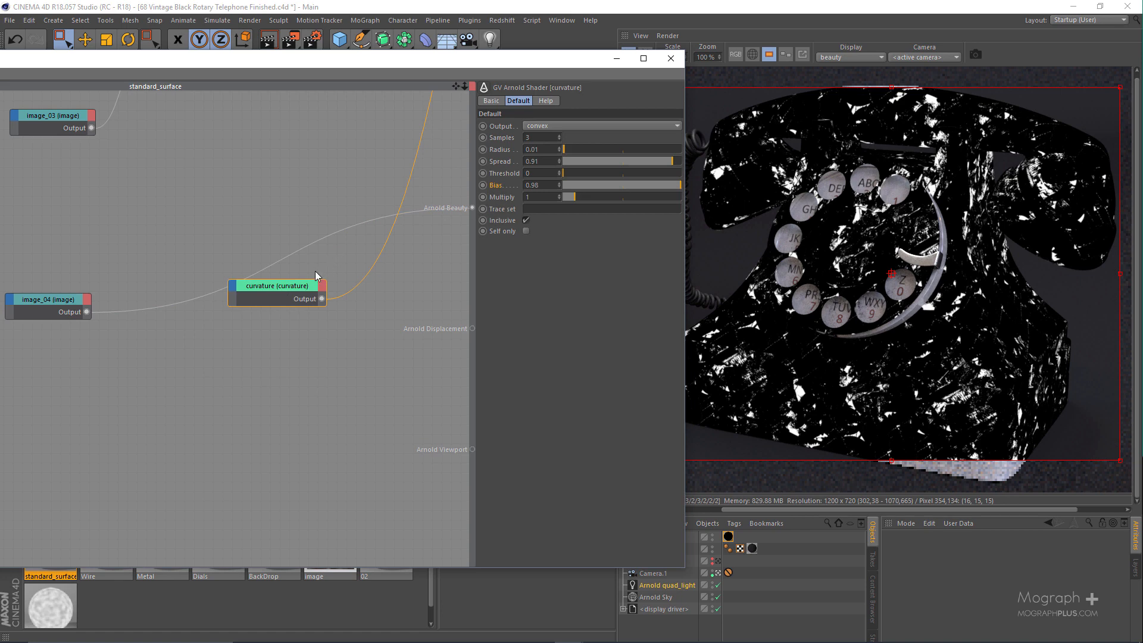
middle_drag(33, 317, 177, 321)
drag(170, 302, 96, 299)
click(256, 361)
key(Tab)
text(layer)
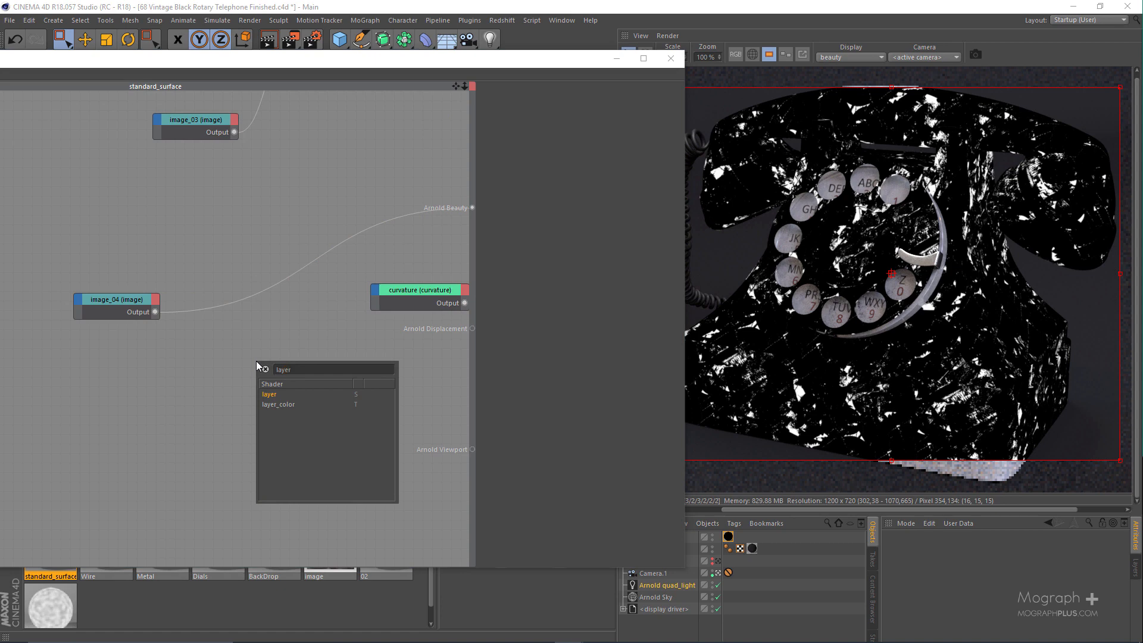
key(Down)
key(Return)
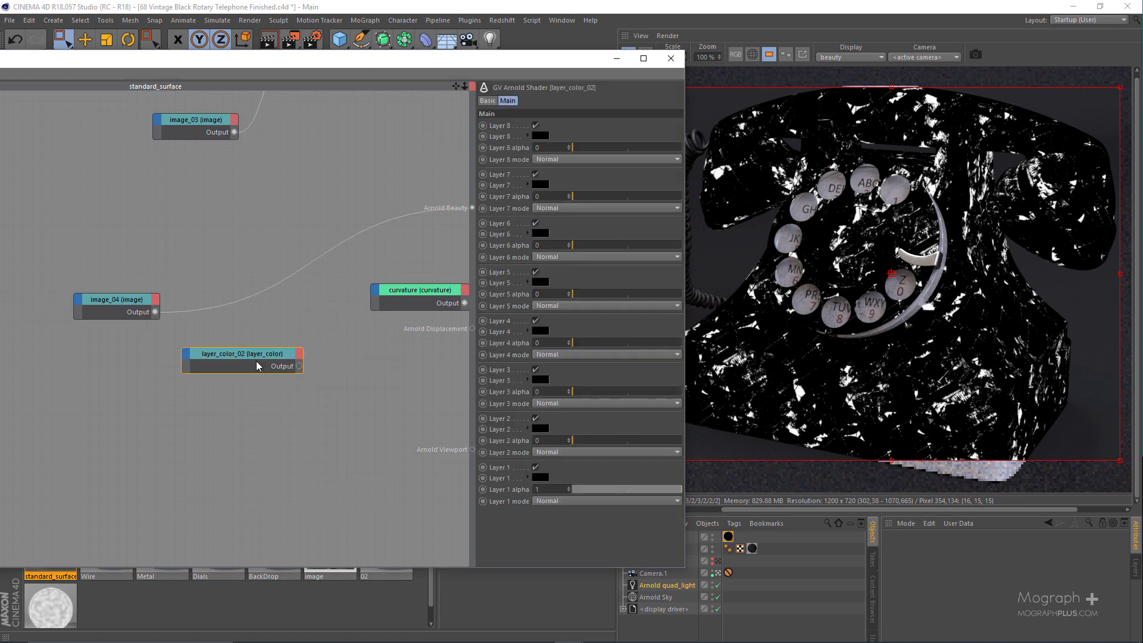
Connect the BW7.png image output to Layer 1 of the new layer_color shader and arrange the two nodes
drag(250, 355, 329, 360)
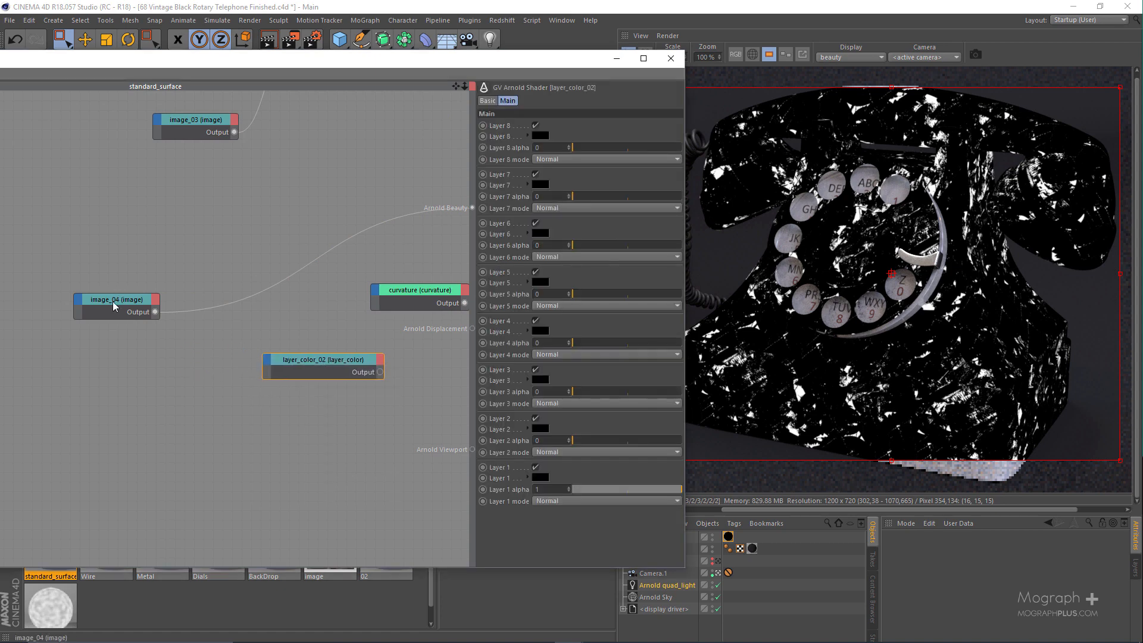
drag(115, 305, 76, 334)
drag(298, 361, 255, 519)
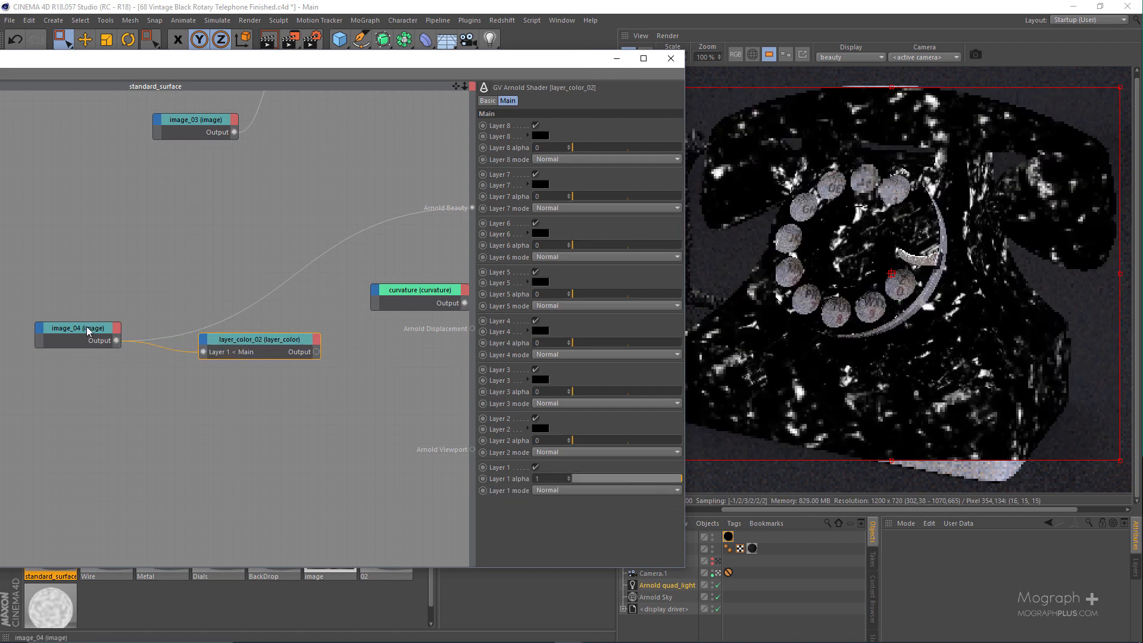
drag(92, 328, 76, 326)
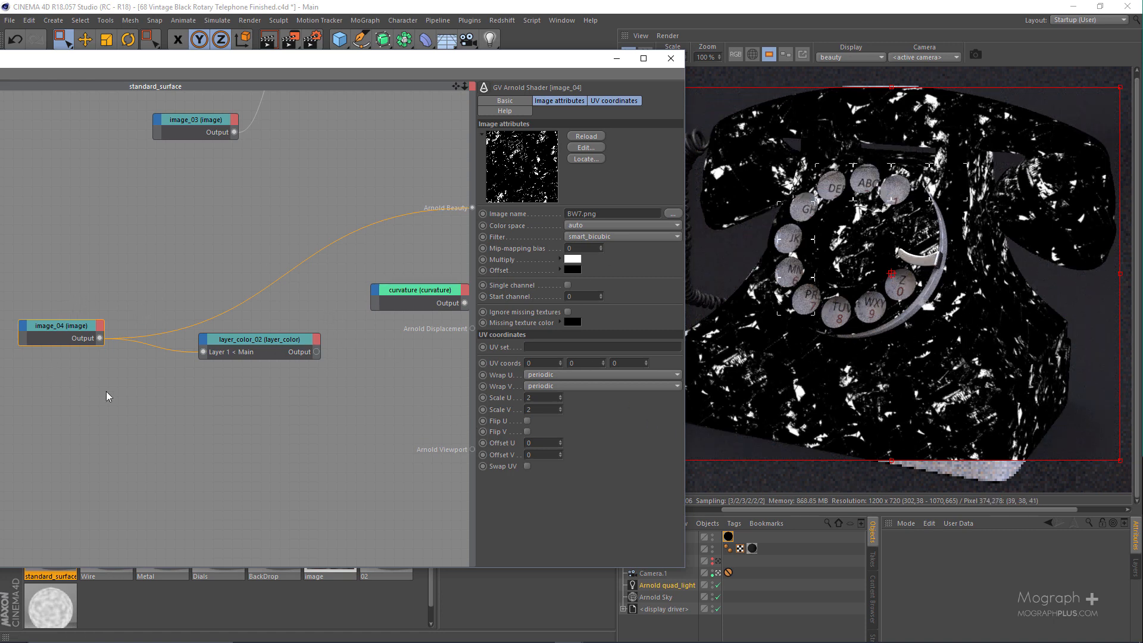
Add a uv_transform shader below the image shader and feed the BW7.png image into its Passthrough input
click(149, 401)
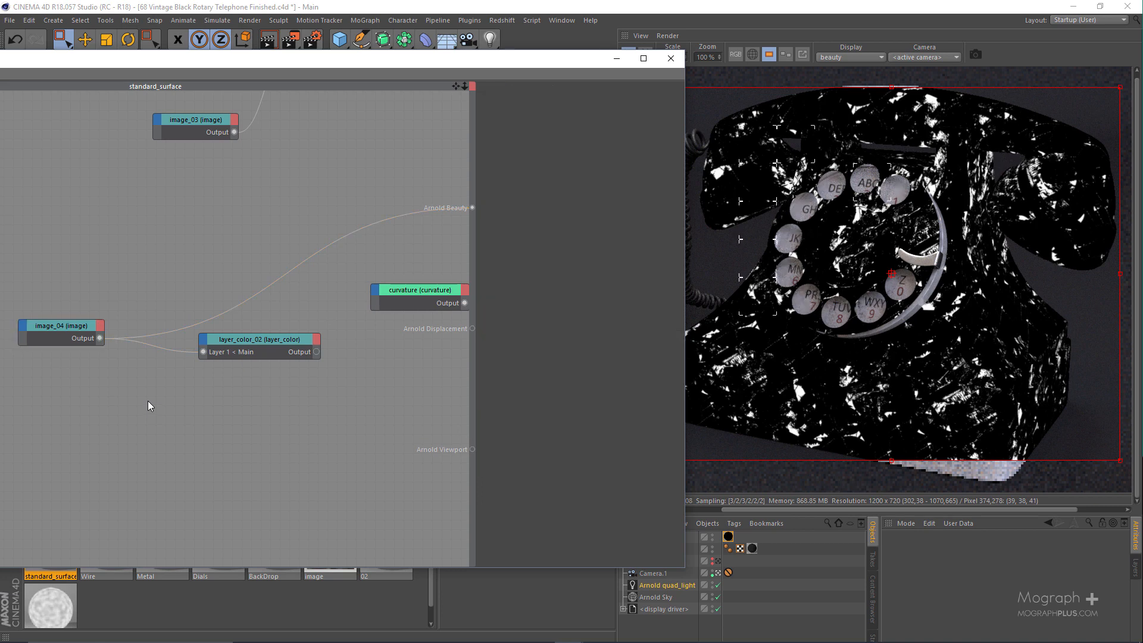
right_click(148, 401)
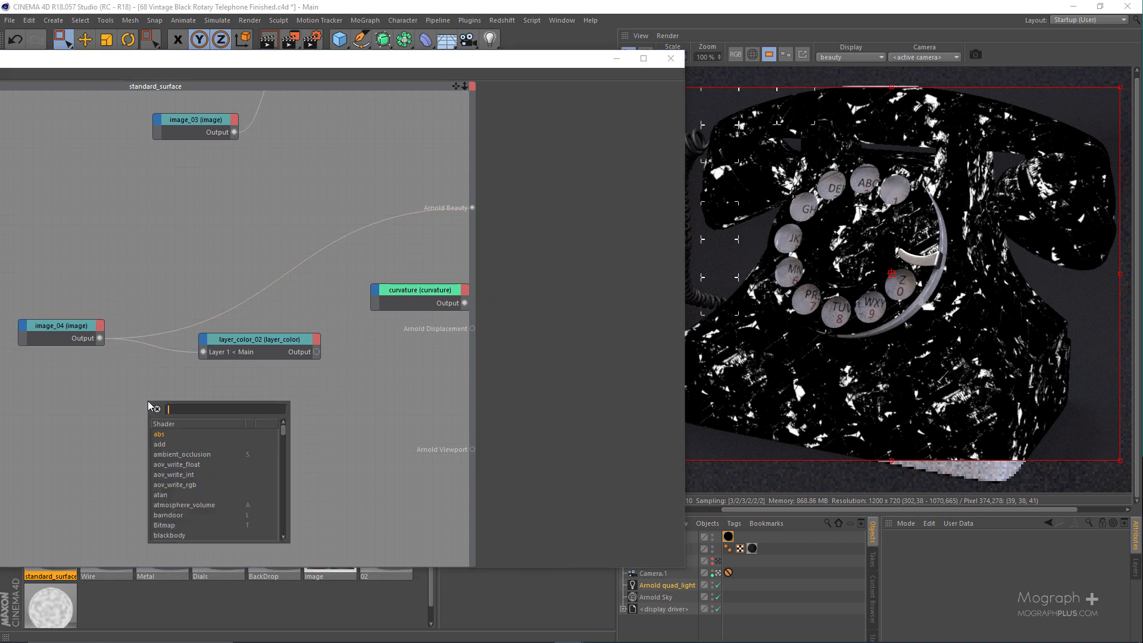
text(uv)
key(Return)
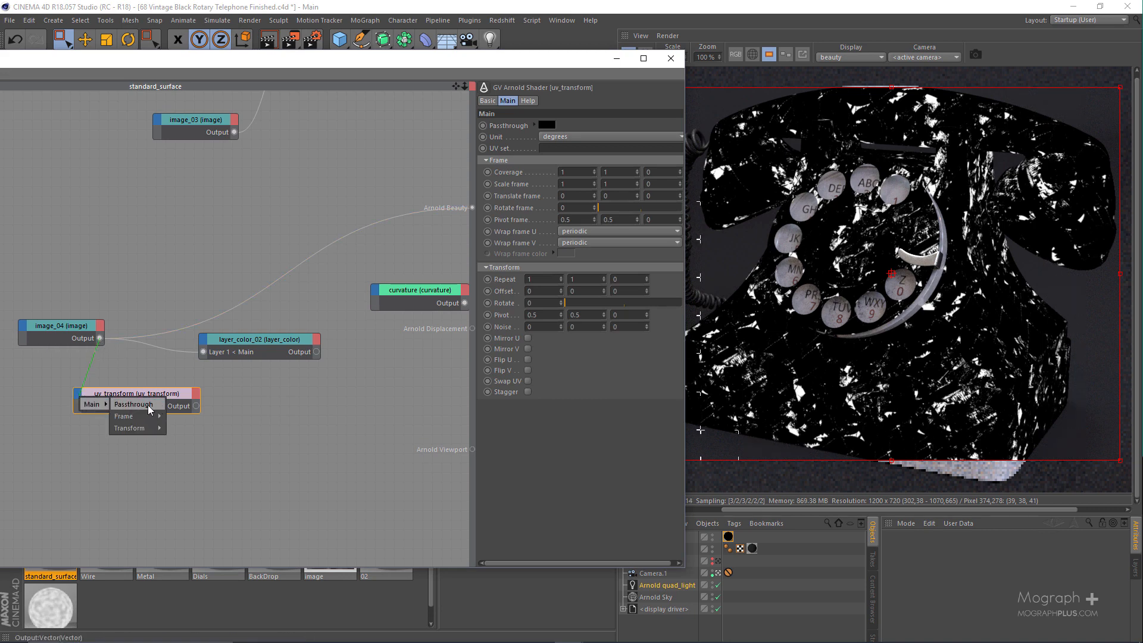
drag(148, 405, 147, 405)
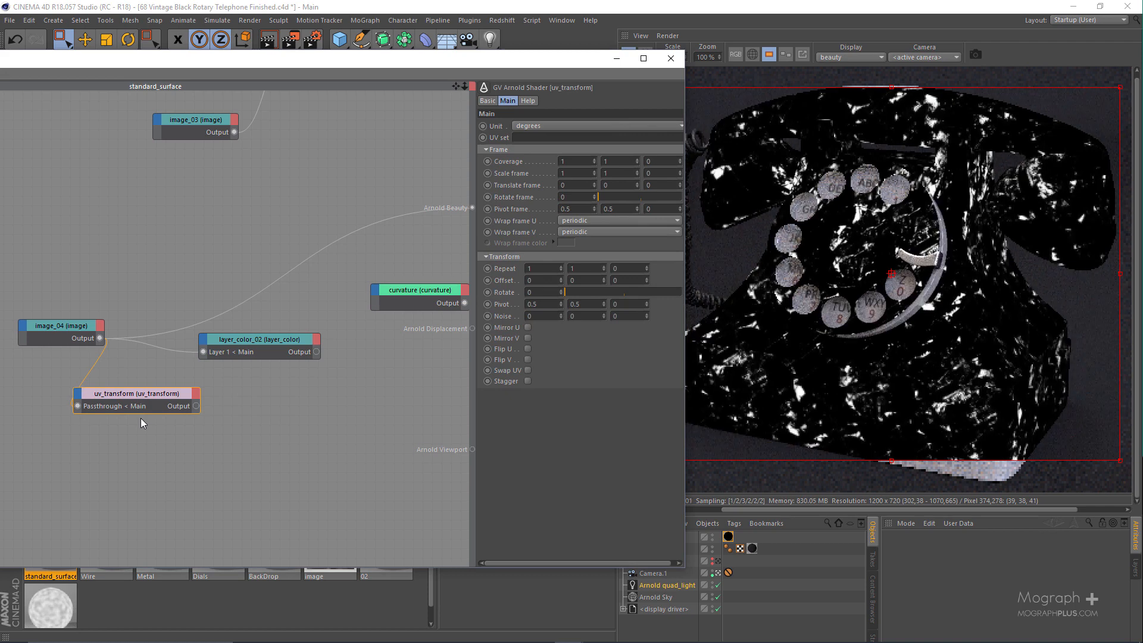
Make the uv_transform shader the beauty root shader and set its Rotate frame value to 120 degrees
key(alt+w)
key(v)
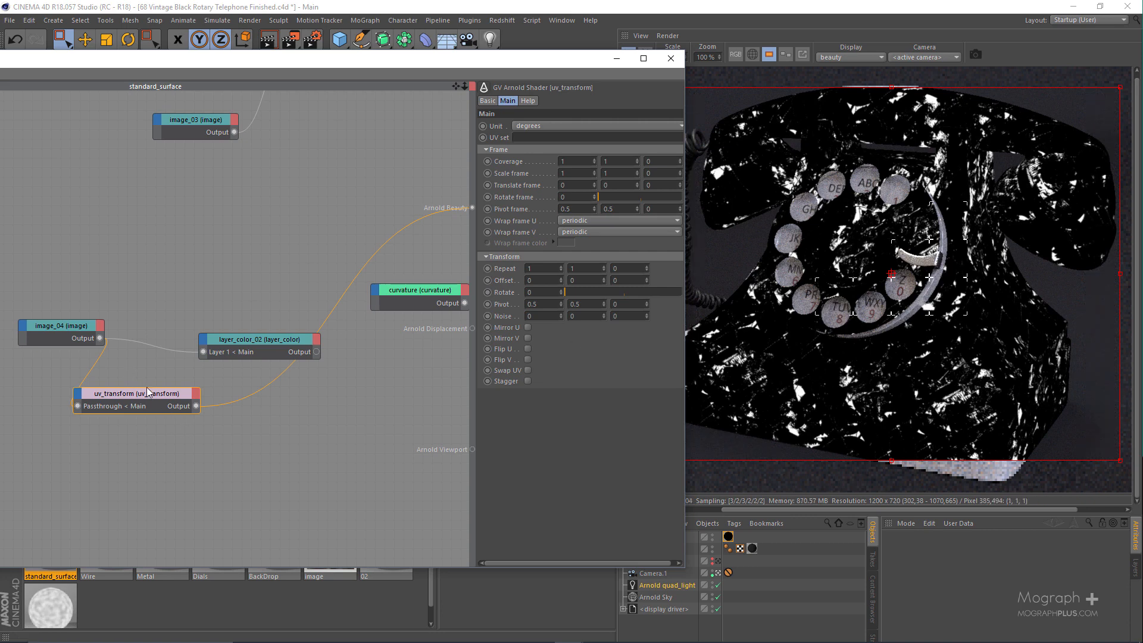
drag(62, 302, 63, 303)
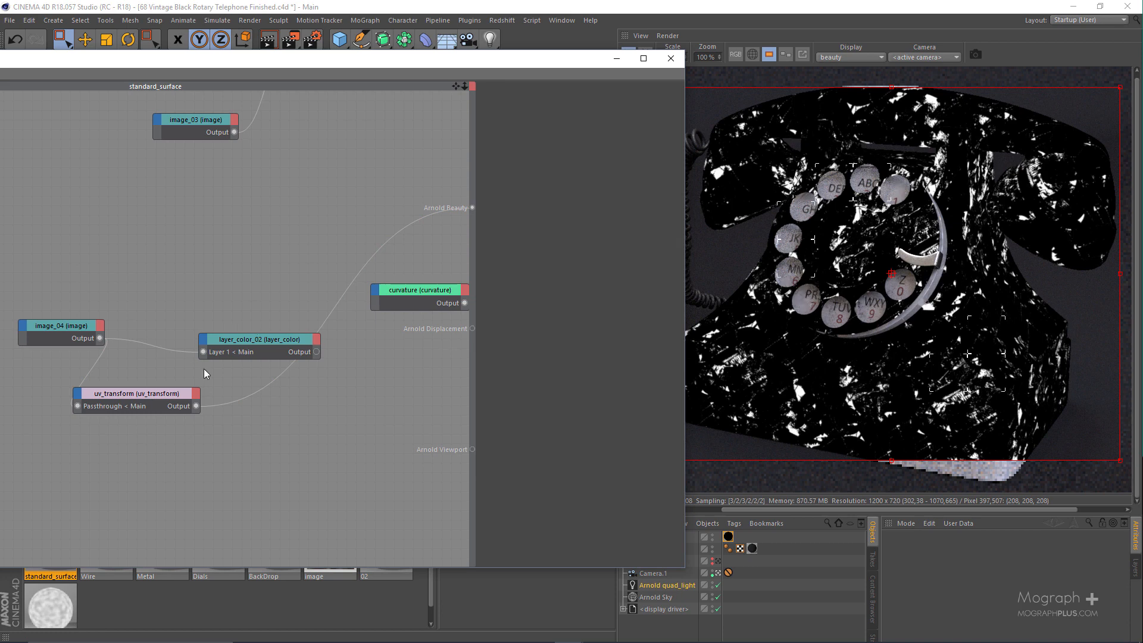
drag(140, 373, 158, 375)
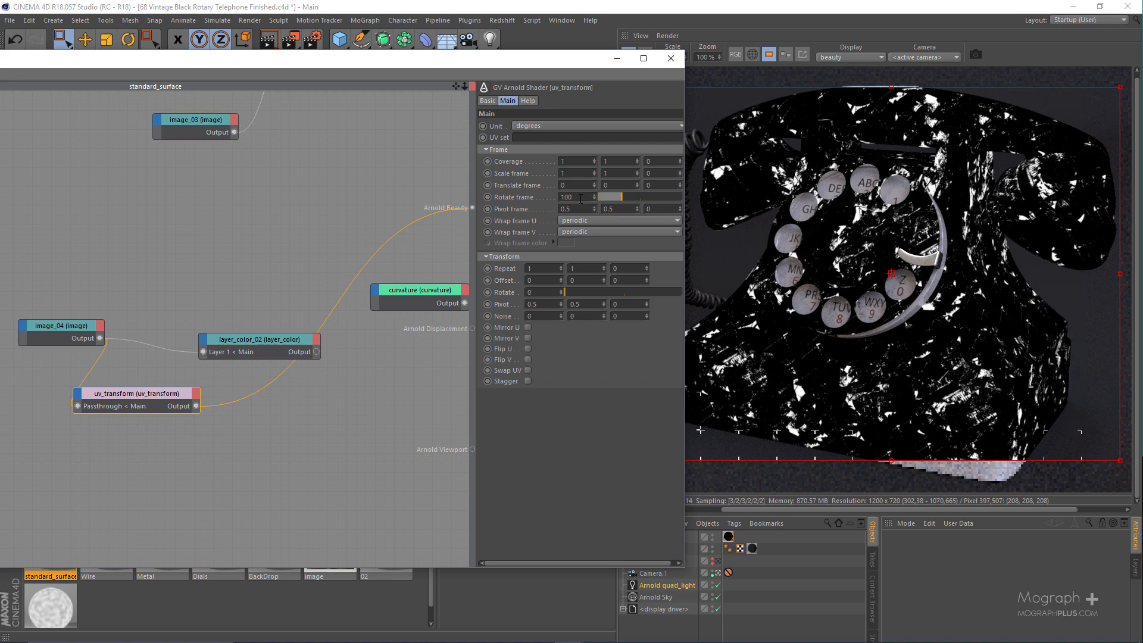
double_click(579, 198)
text(120)
key(Return)
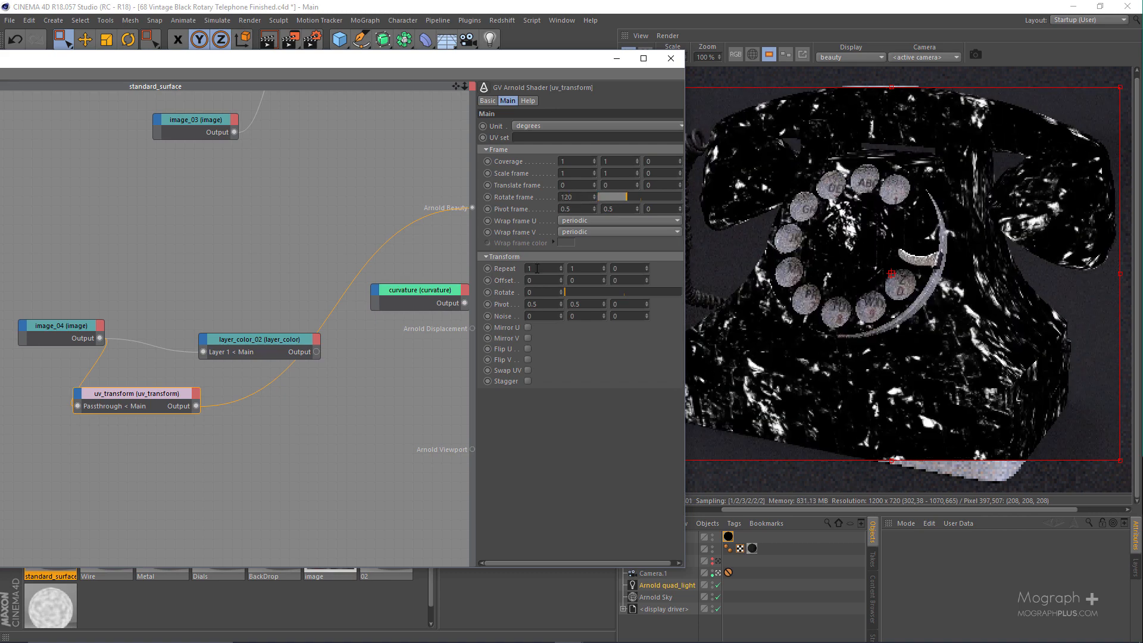
Set the uv_transform shader's Repeat values to 1.5, 1.5 and 0.5
double_click(537, 269)
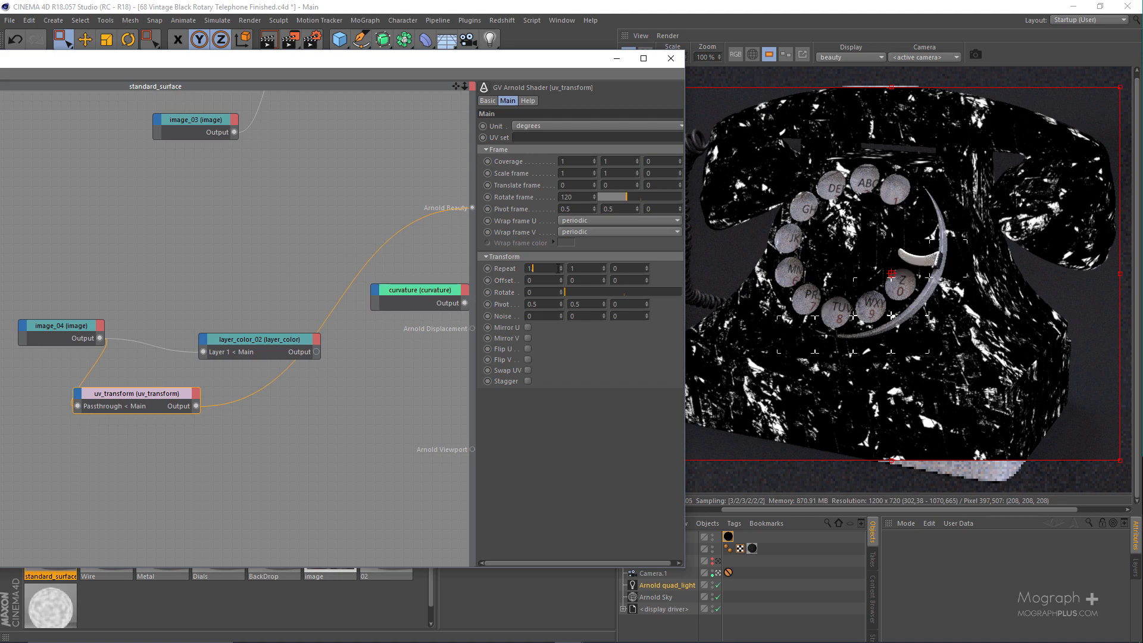
text(1.5)
key(Tab)
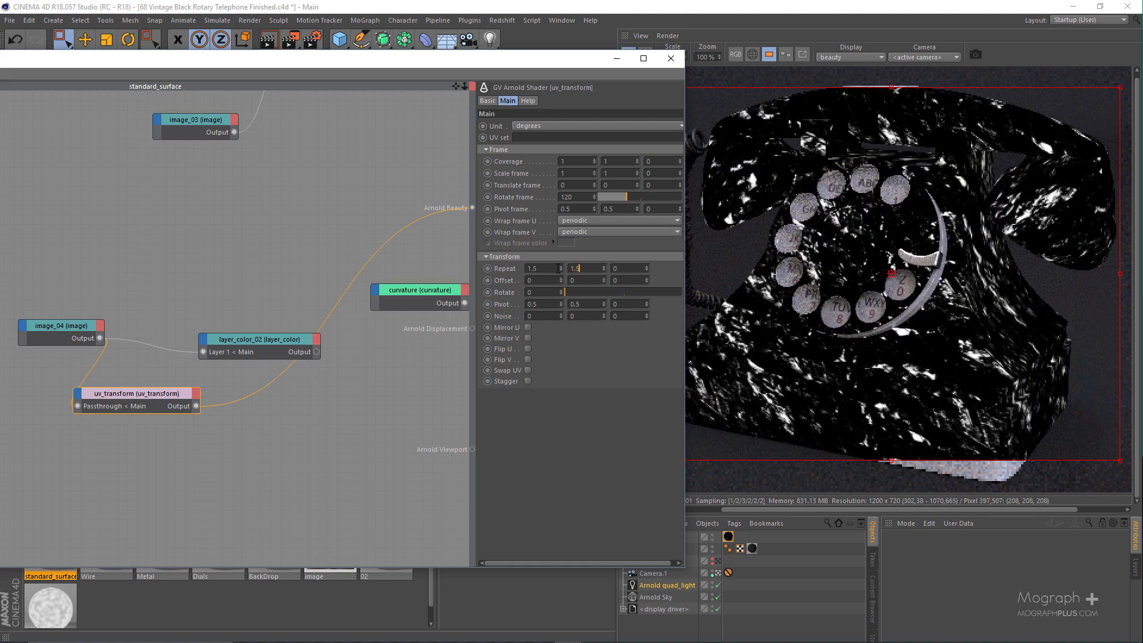
text(0.5)
key(Return)
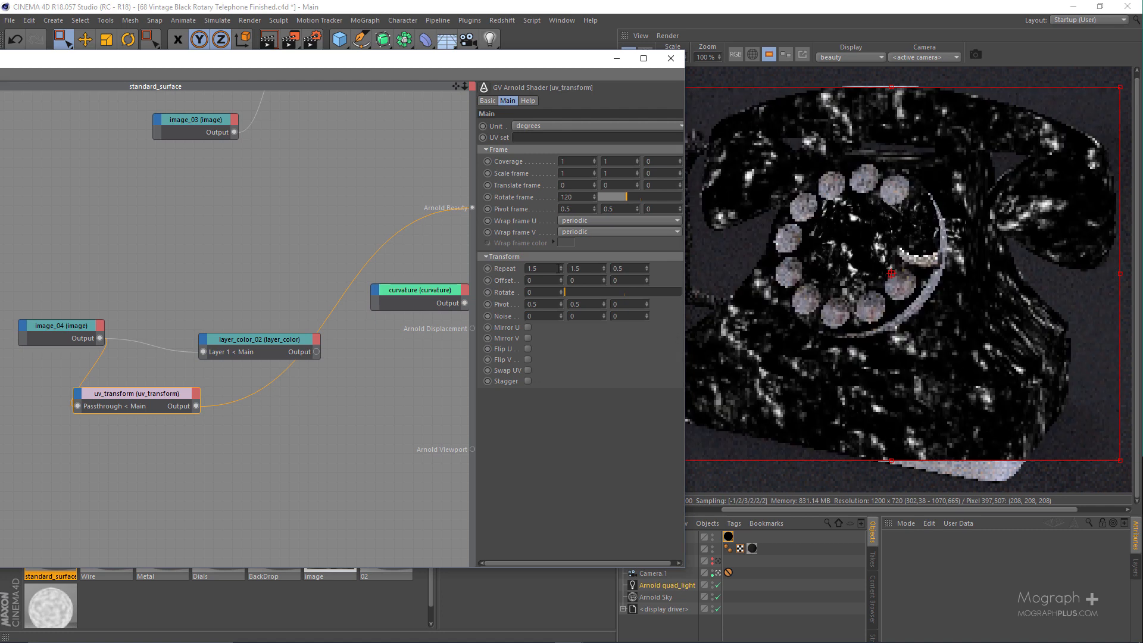
Connect the uv_transform output to Layer 2 of the layer_color shader and make layer_color the beauty root shader
middle_drag(204, 485, 191, 437)
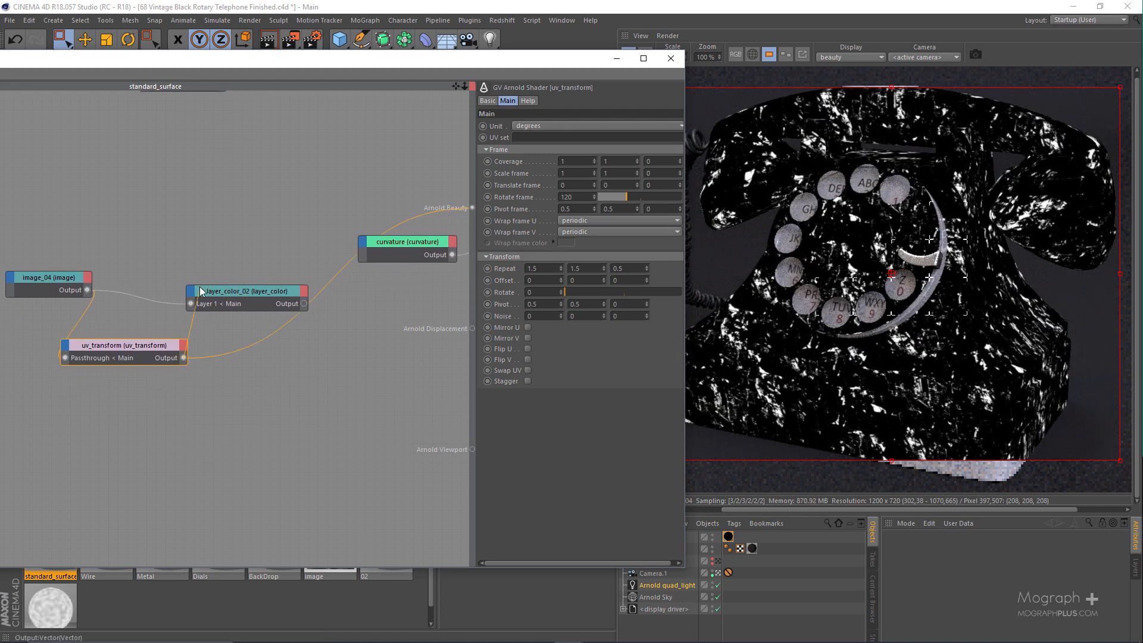
mouse_move(199, 302)
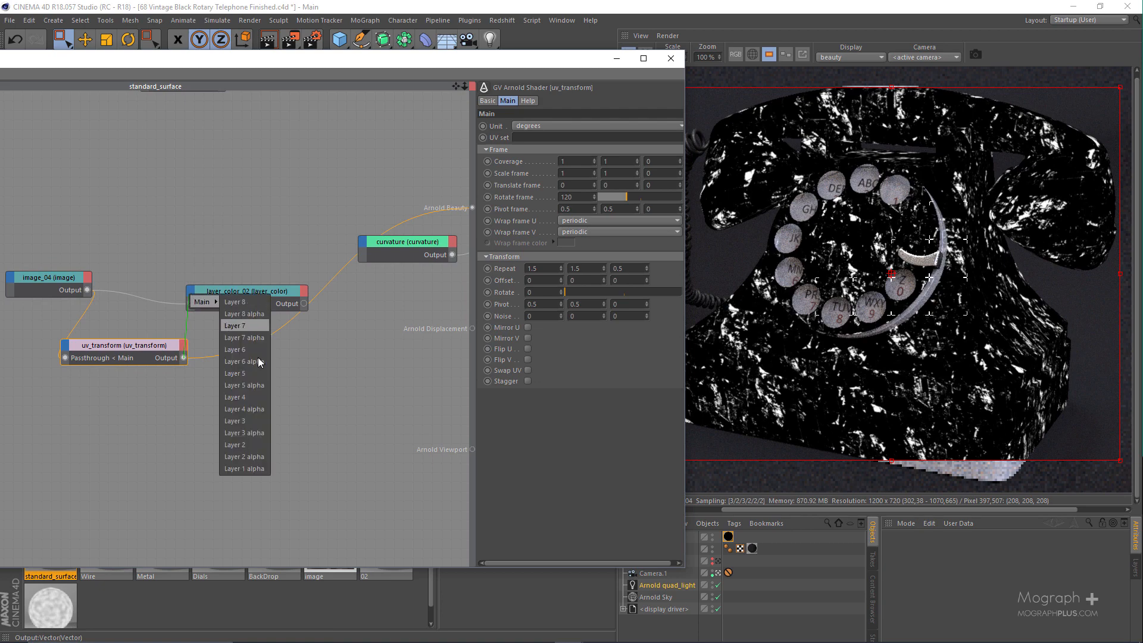
click(262, 443)
click(211, 302)
key(alt+w)
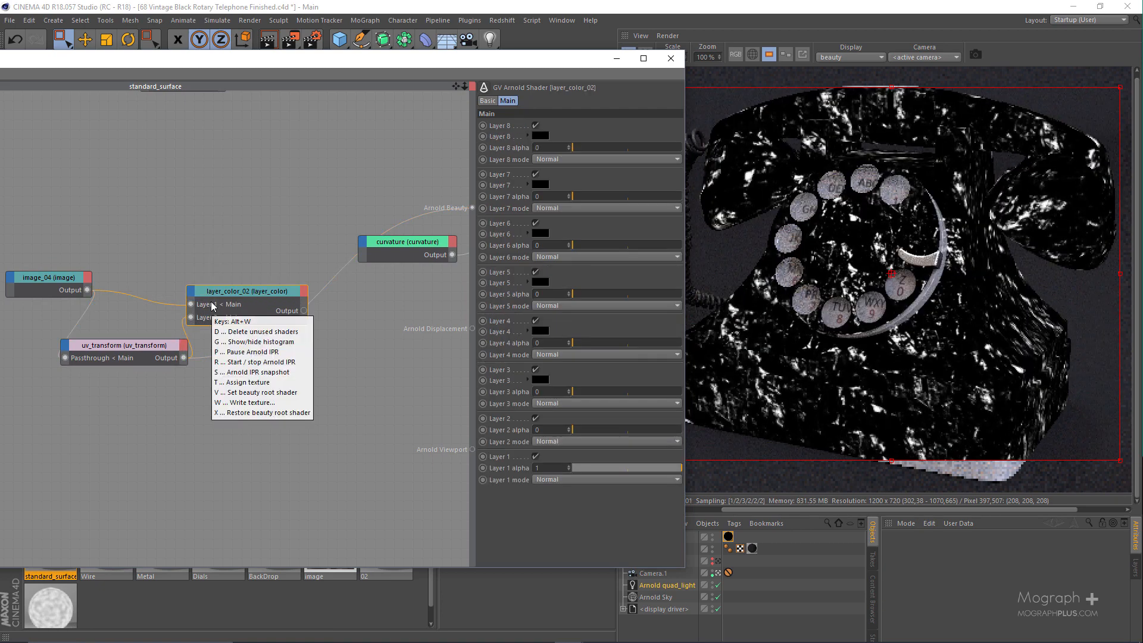
key(v)
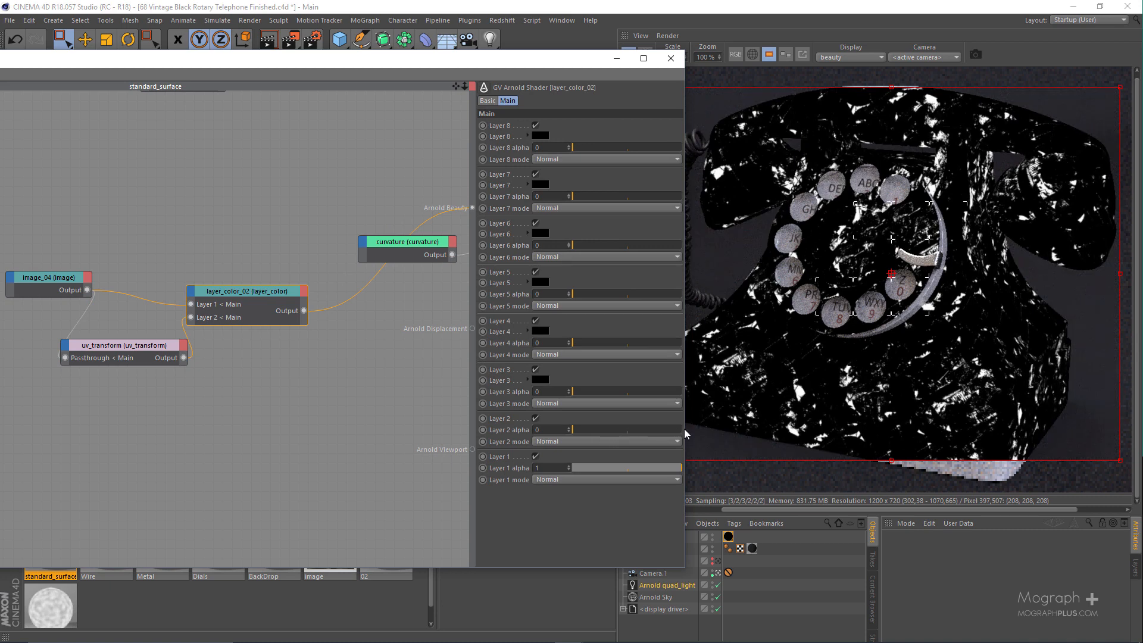
Set the layer_color shader's Layer 2 alpha to 1 and its Layer 2 mode to Add
drag(651, 430, 684, 430)
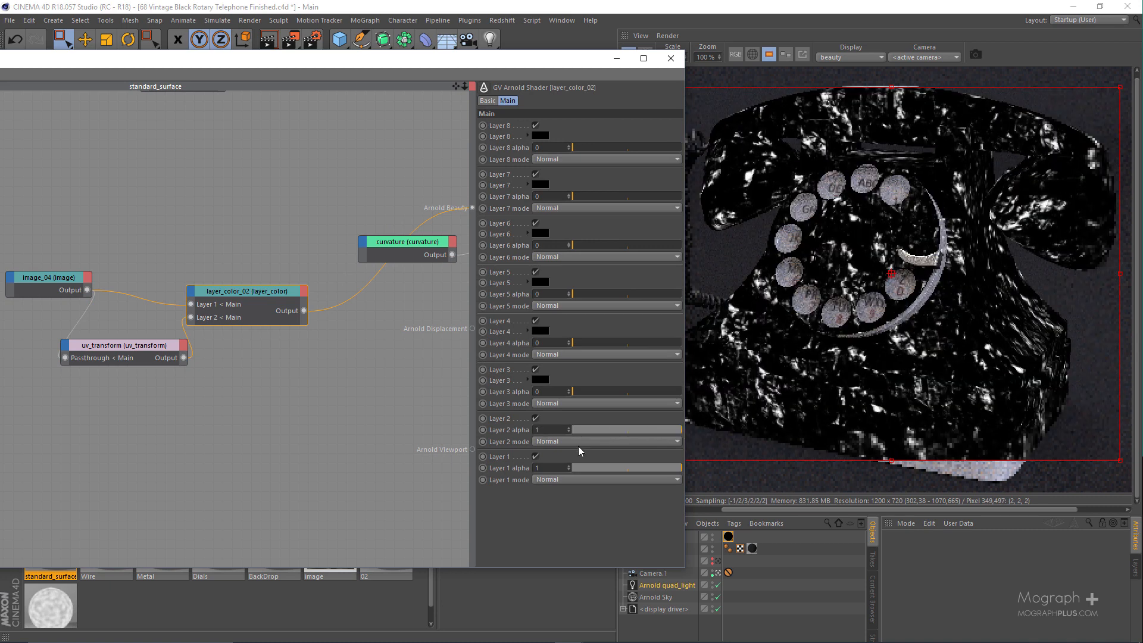
click(562, 446)
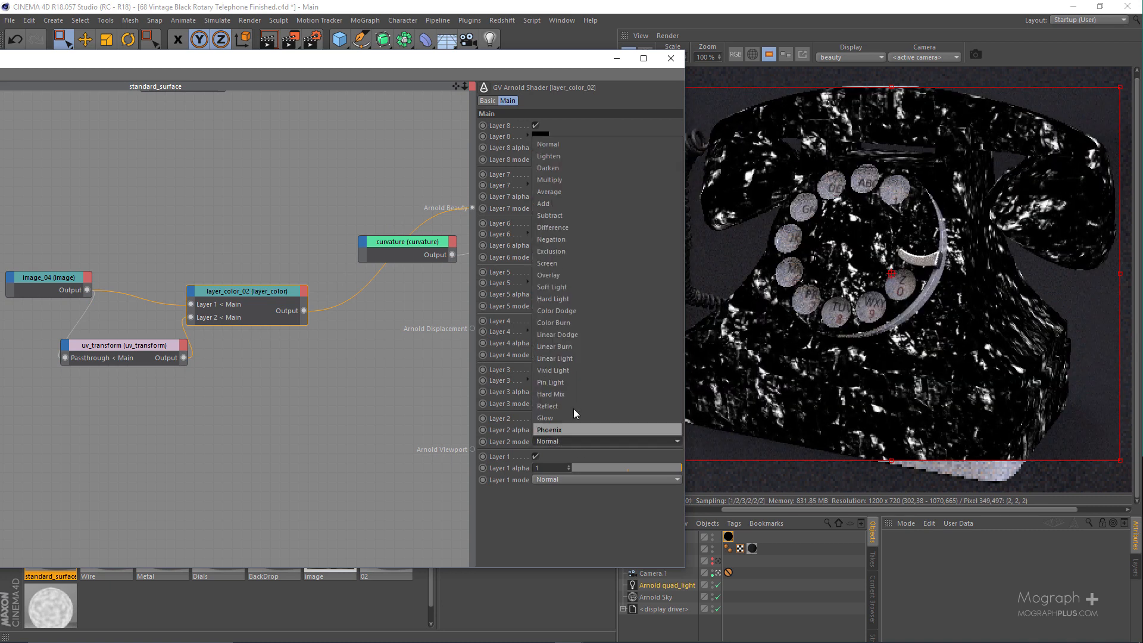
click(598, 200)
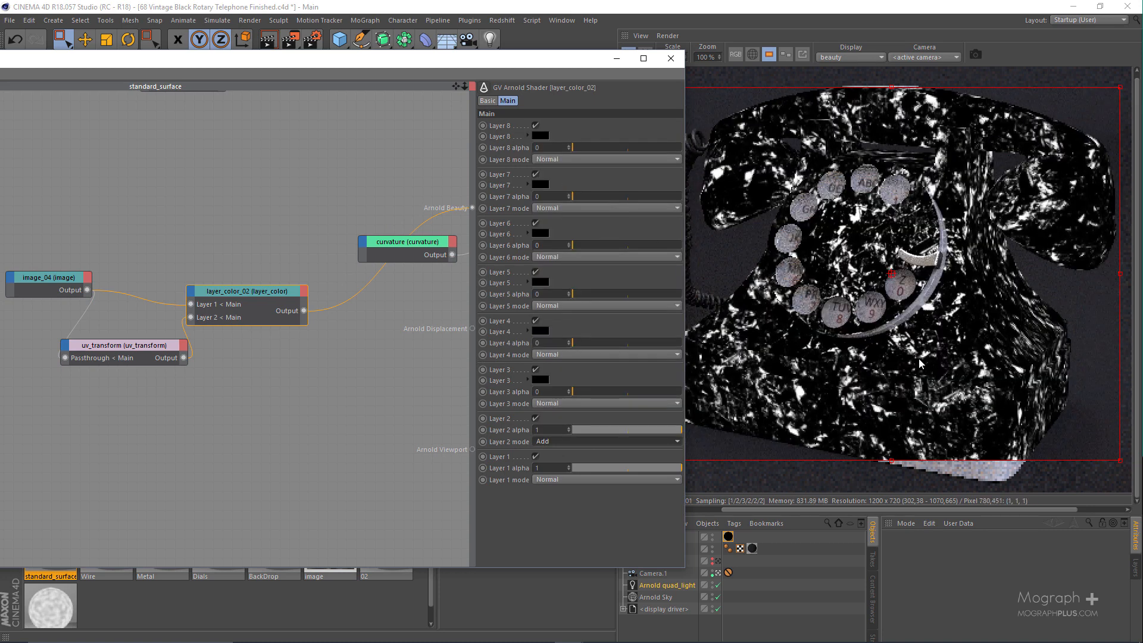
Make the BW7.png image shader the beauty root shader again to preview it without the added layer
click(57, 292)
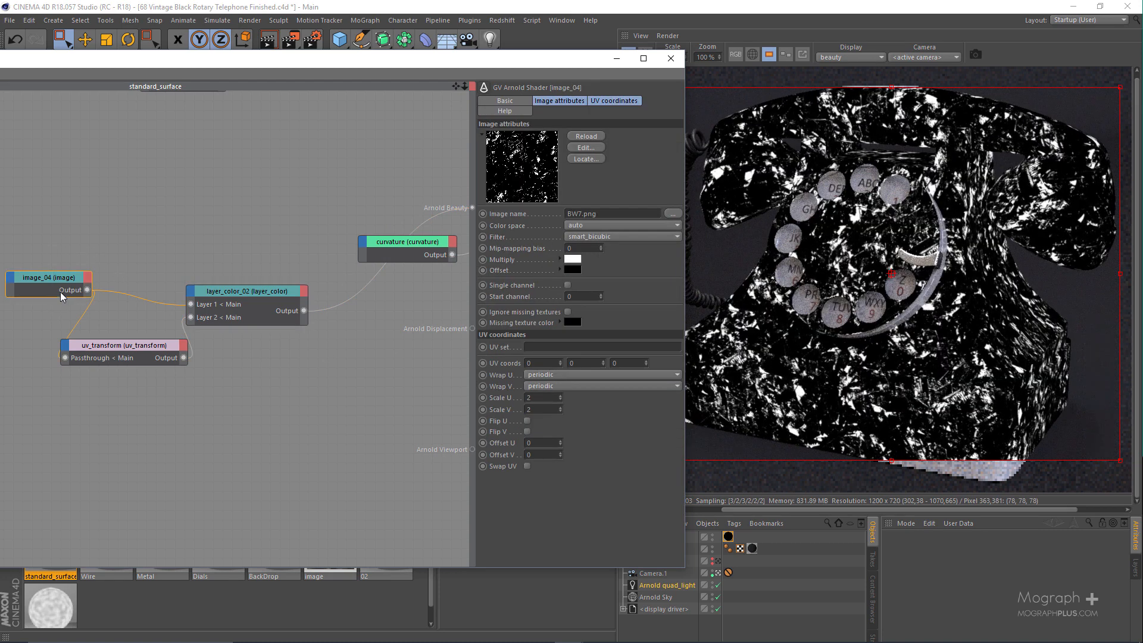
key(alt+w)
key(b)
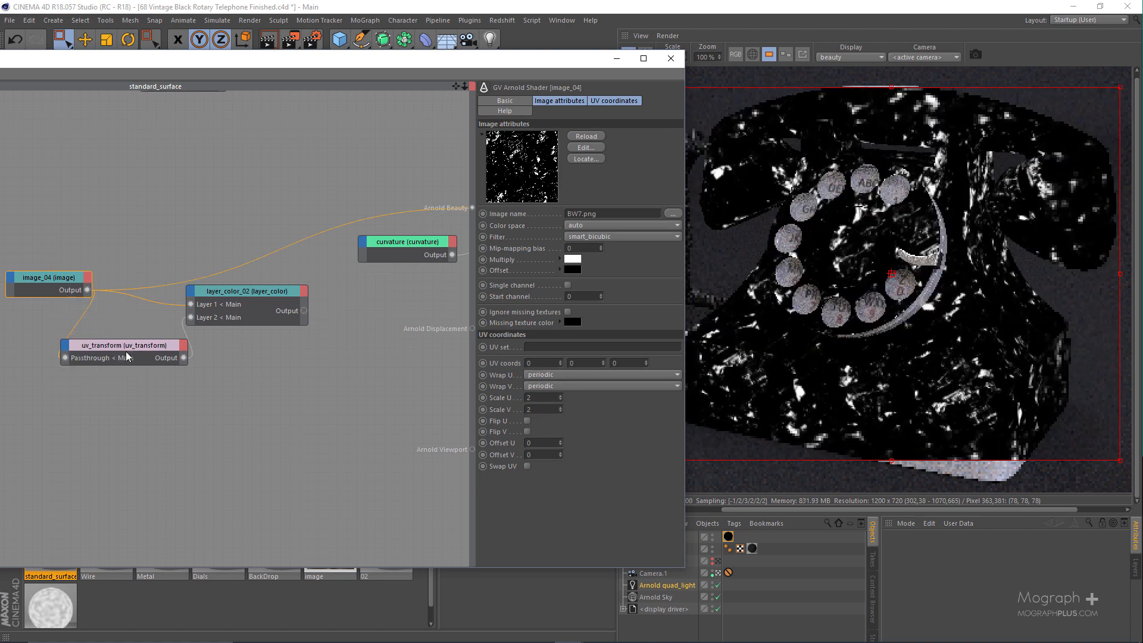
Make the uv_transform shader the beauty root shader to preview it, and examine the wear on the telephone's base in the reference photo
drag(136, 402, 120, 322)
key(alt+w)
key(b)
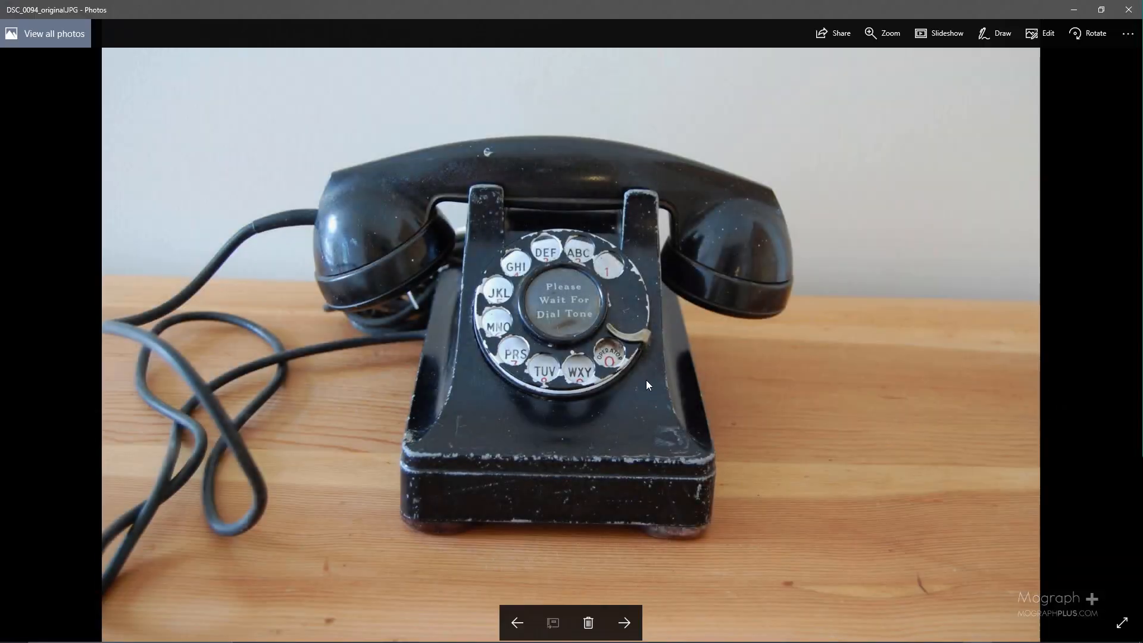
scroll(646, 380, up, 3)
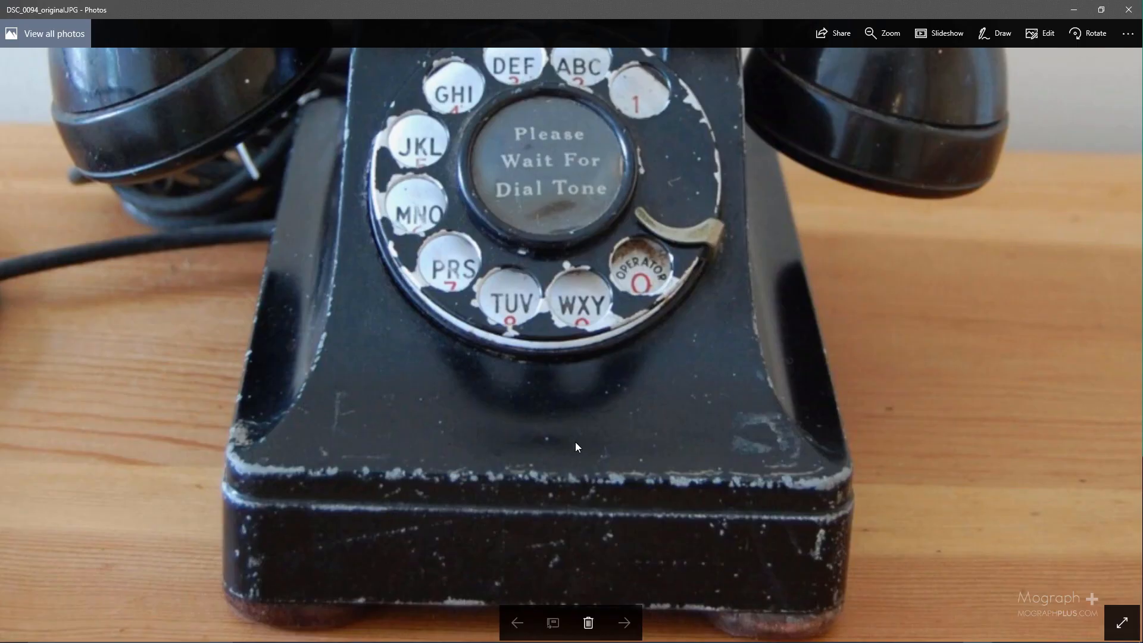
click(1125, 11)
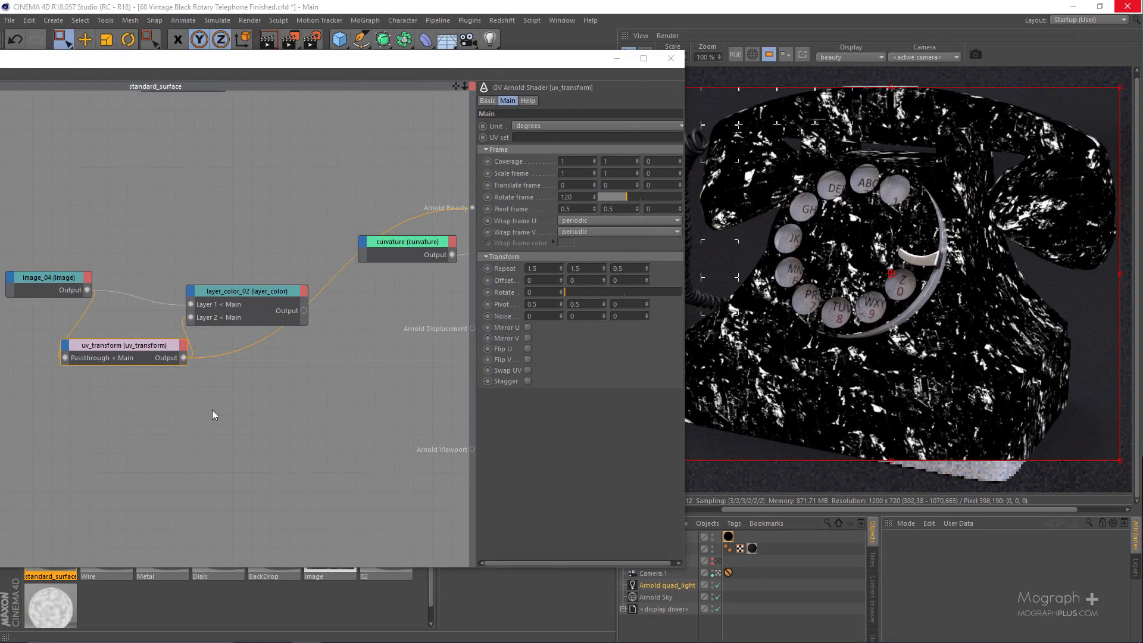
Duplicate the uv_transform shader, feed the BW7.png image into the copy's Passthrough, and make the copy the beauty root shader
middle_drag(212, 410, 261, 395)
ctrl+drag(152, 327, 146, 393)
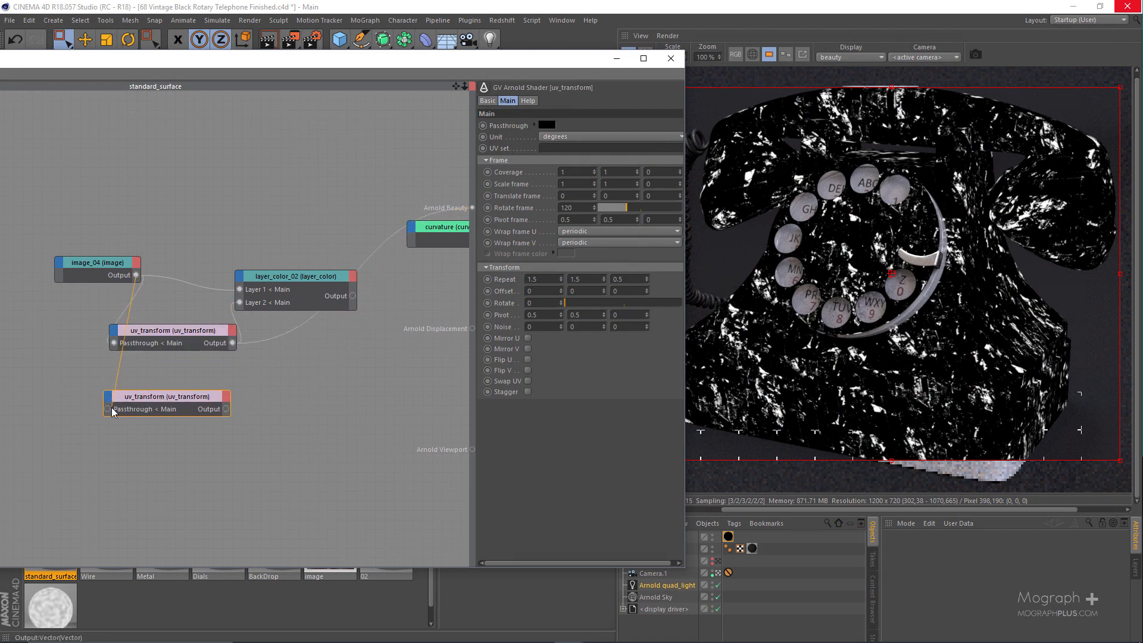
drag(109, 415, 108, 411)
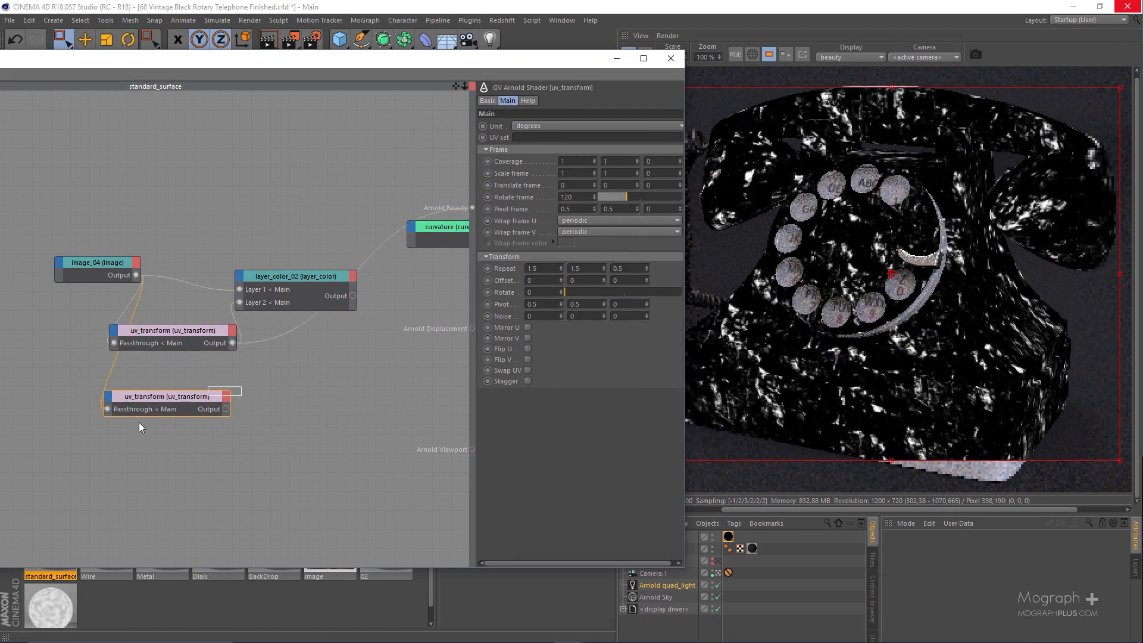
key(a)
key(v)
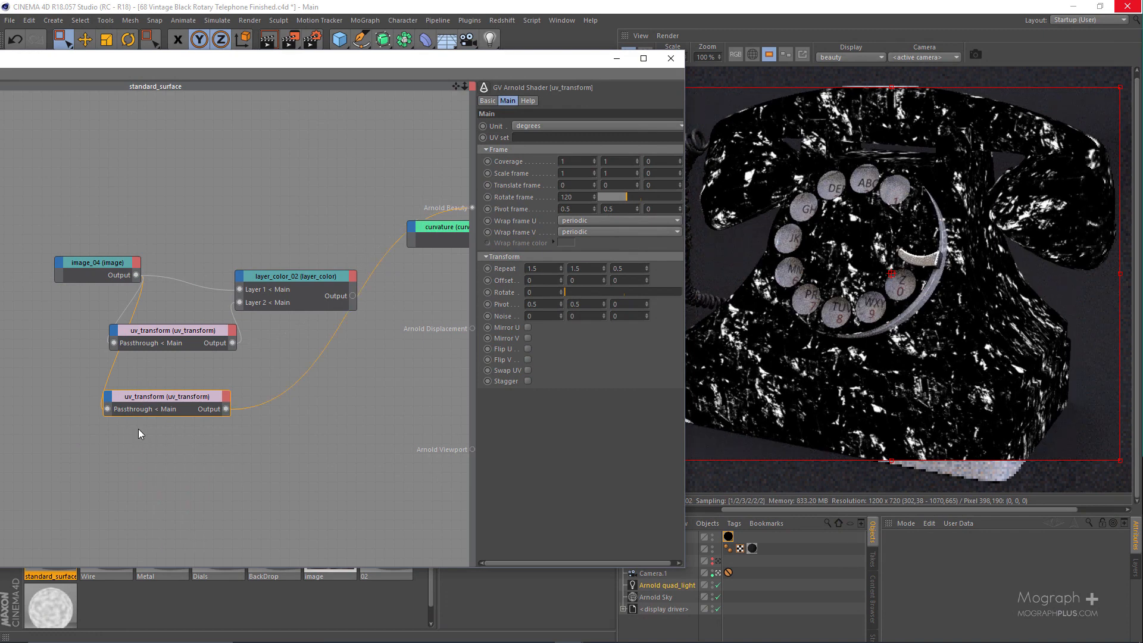
Set the duplicated uv_transform shader's Rotate frame to 198 degrees
click(568, 197)
text(190)
key(Return)
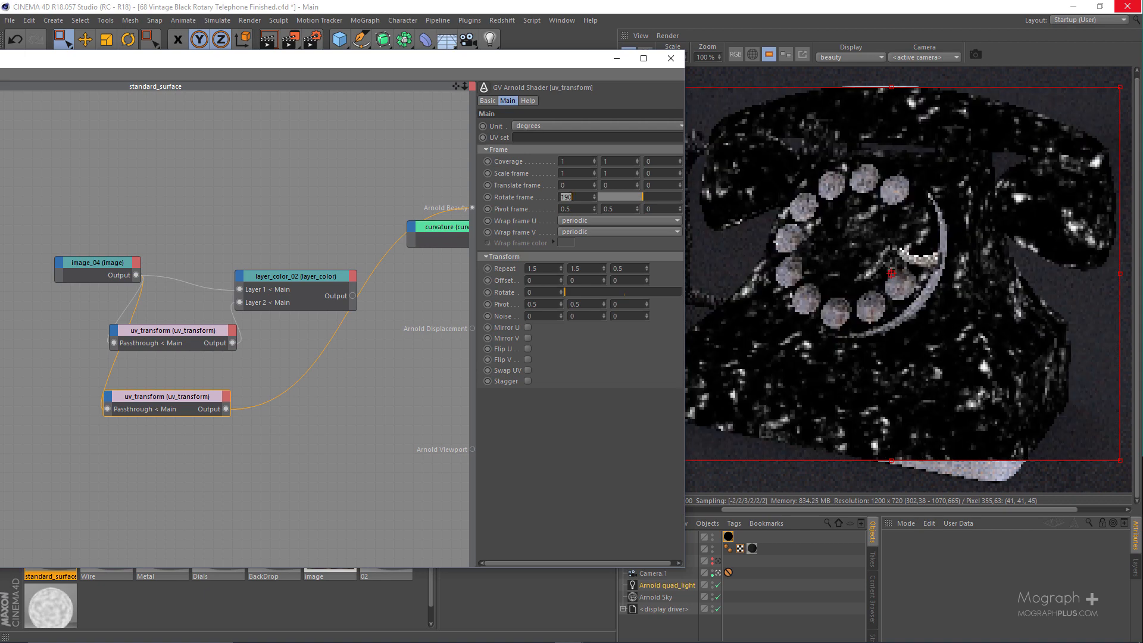
text(199)
key(Return)
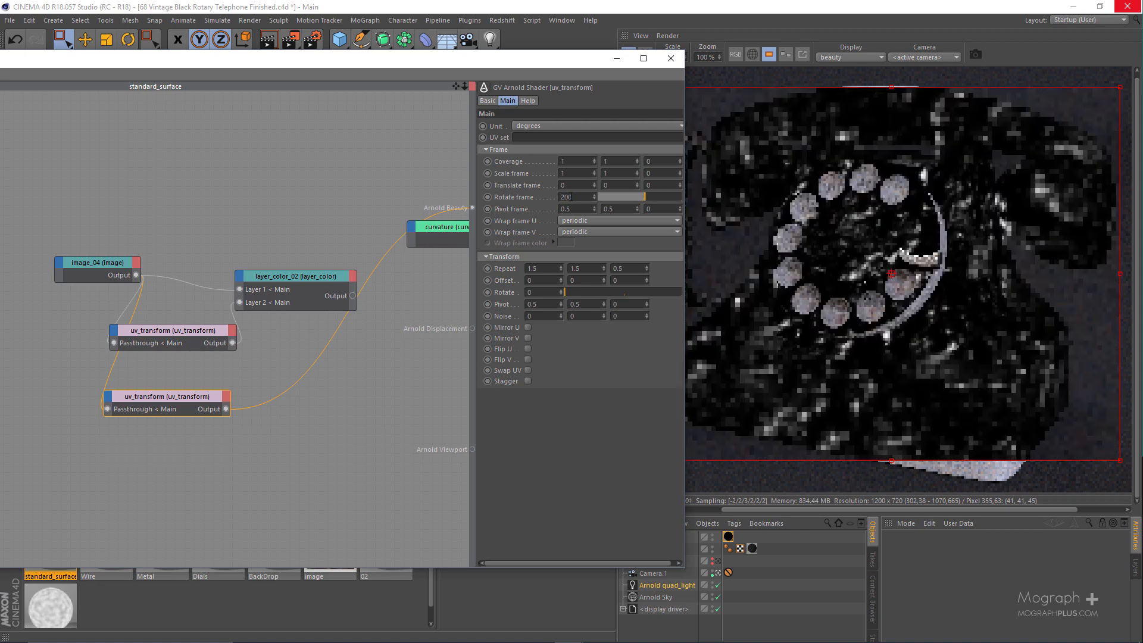
click(571, 198)
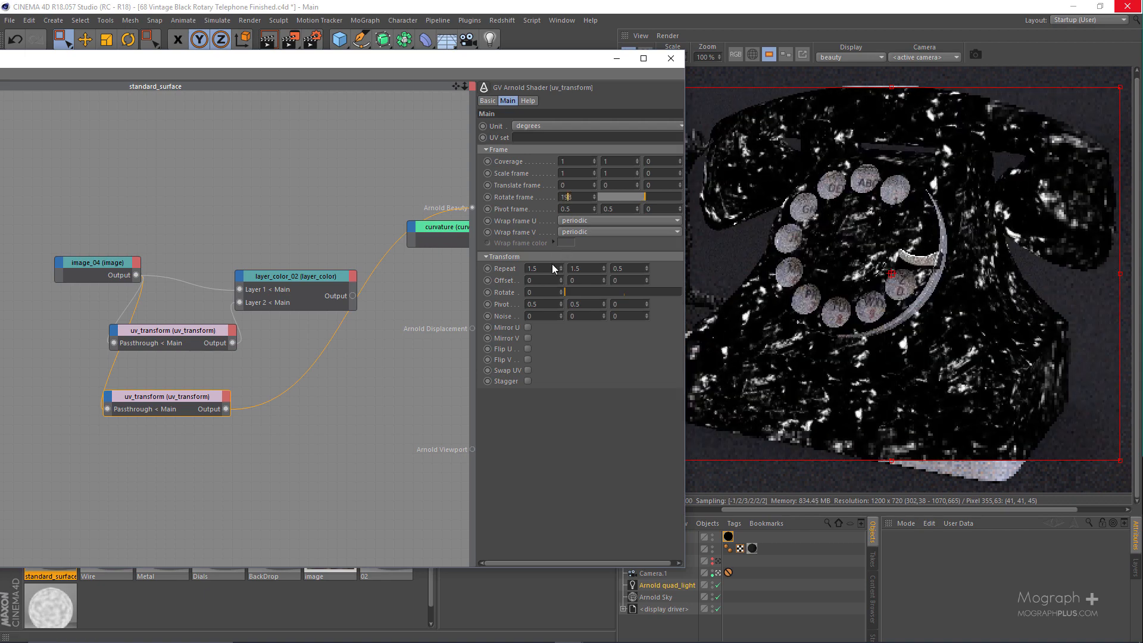
Set all three Repeat values of the second uv_transform shader to 2
double_click(543, 268)
text(2)
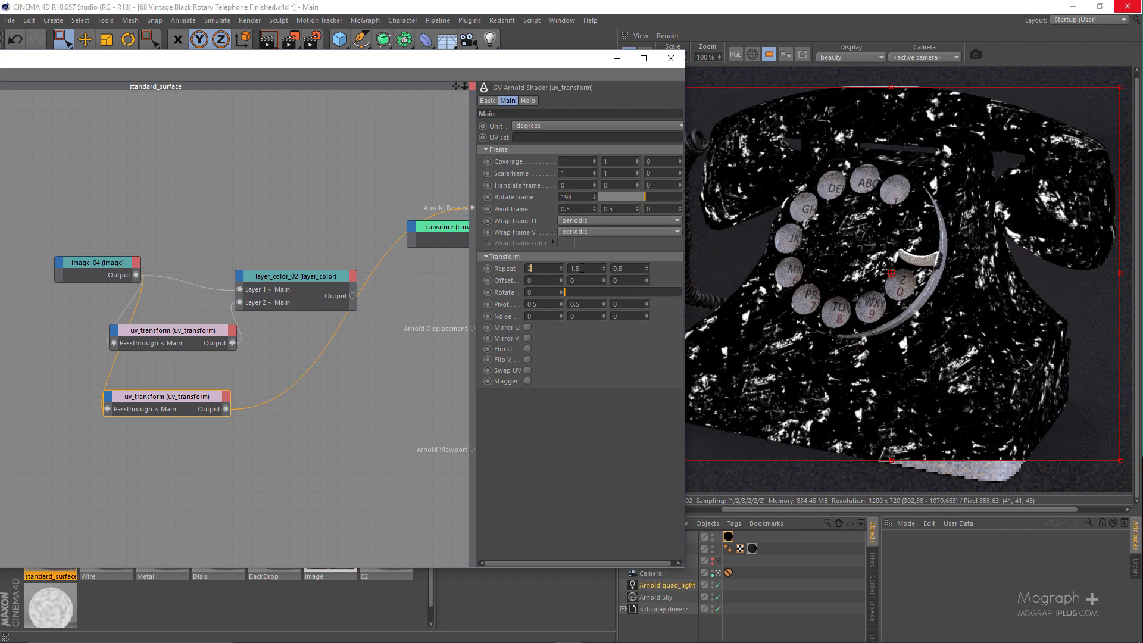
key(Tab)
text(2)
key(Tab)
text(2)
key(Return)
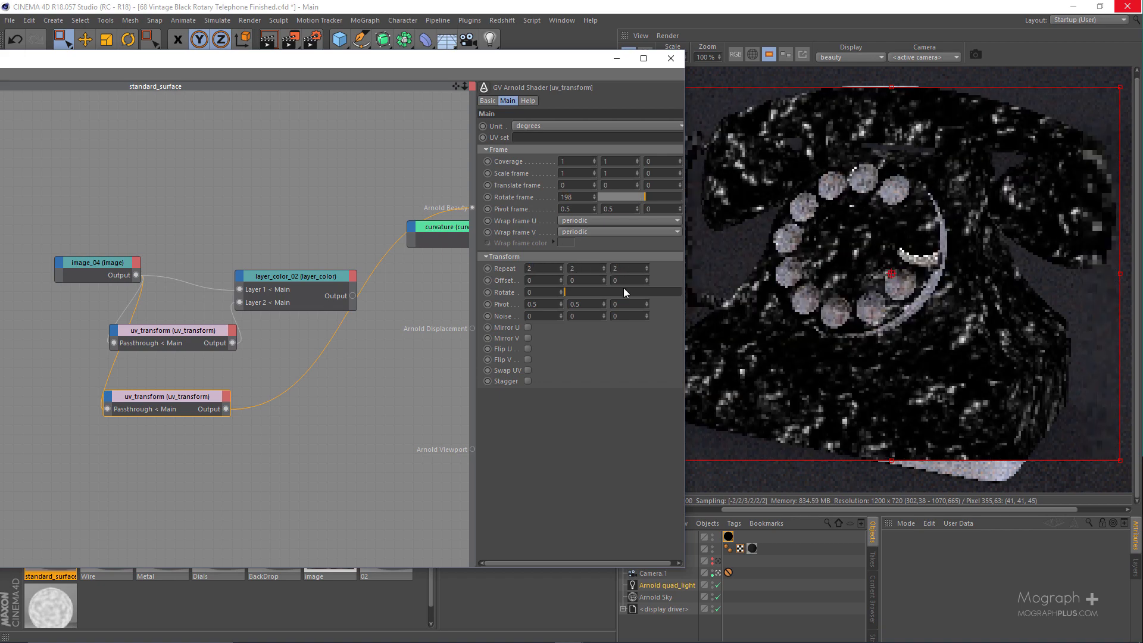
Duplicate the second uv_transform shader, feed the BW7.png image into the new copy's Passthrough, and make it the beauty root shader
ctrl+drag(203, 397, 233, 460)
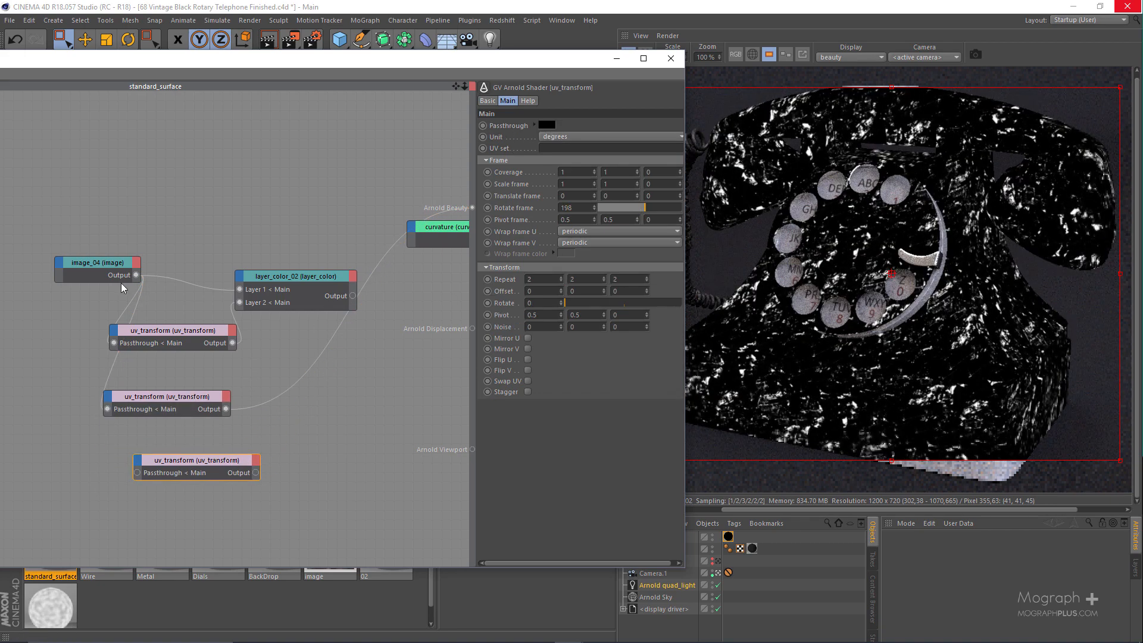
drag(137, 275, 137, 472)
key(alt+w)
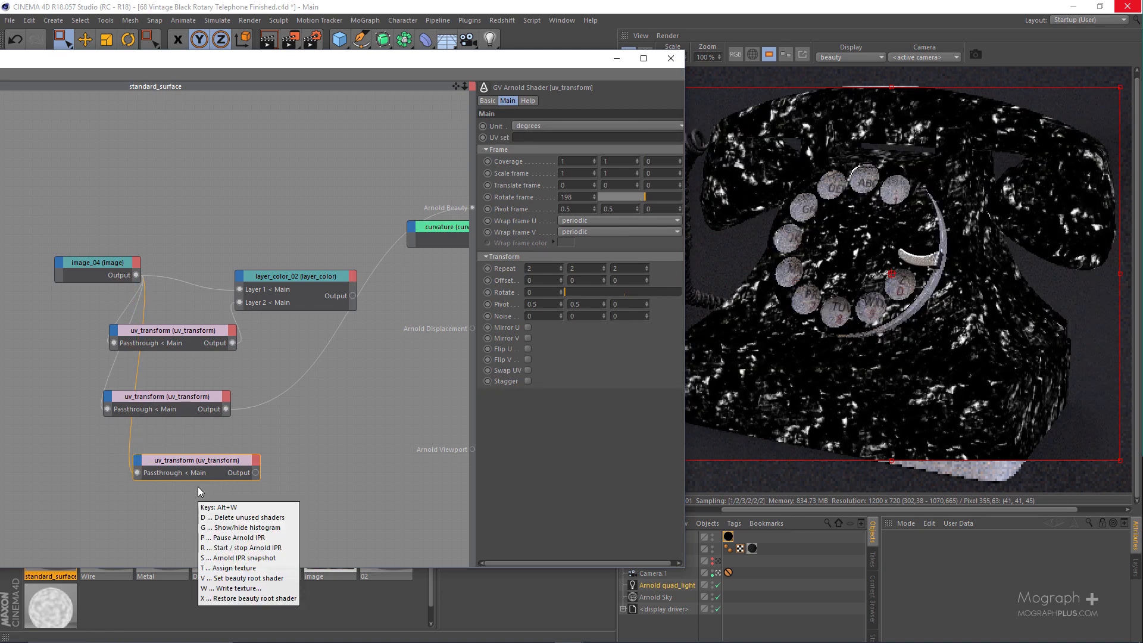
key(v)
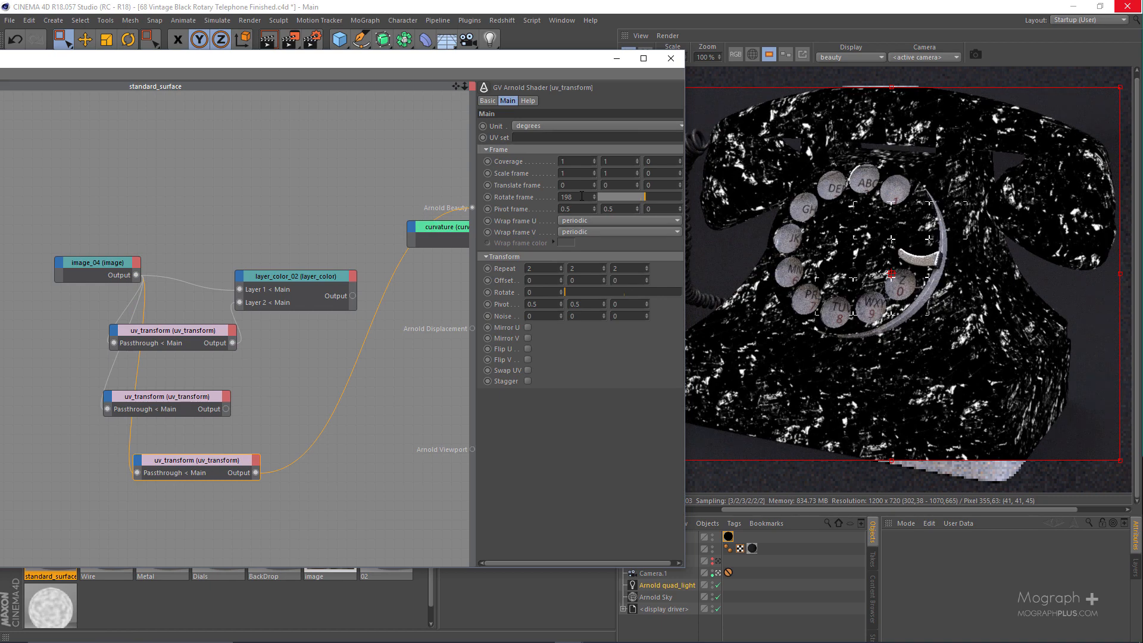
Set the third uv_transform shader's Rotate frame to 86 degrees
drag(625, 196, 618, 195)
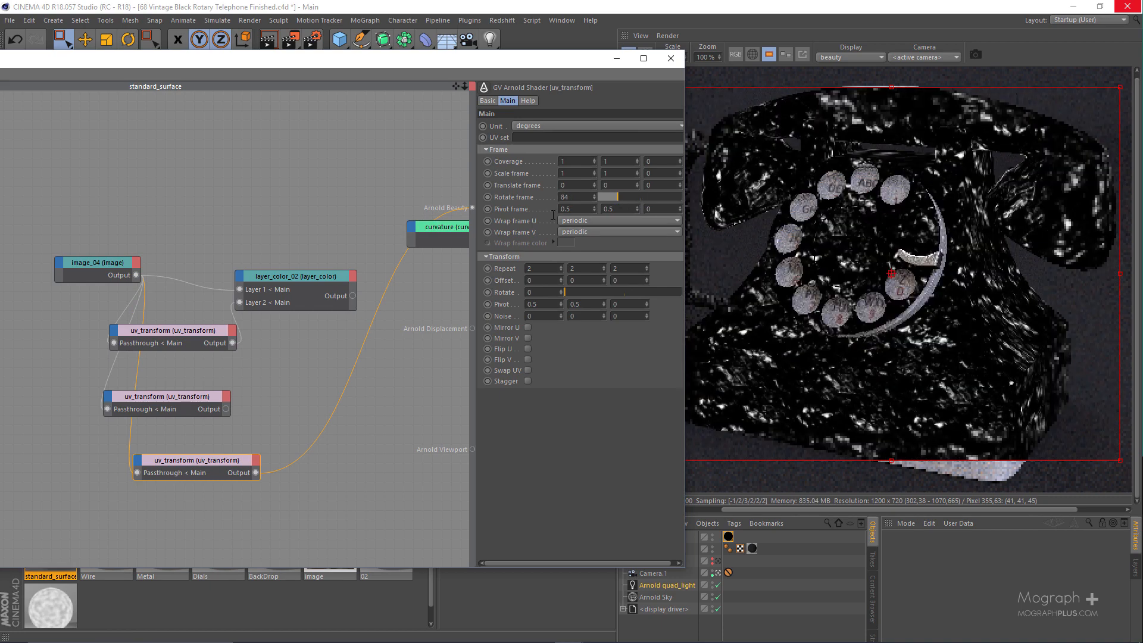
double_click(568, 196)
text(88)
key(Return)
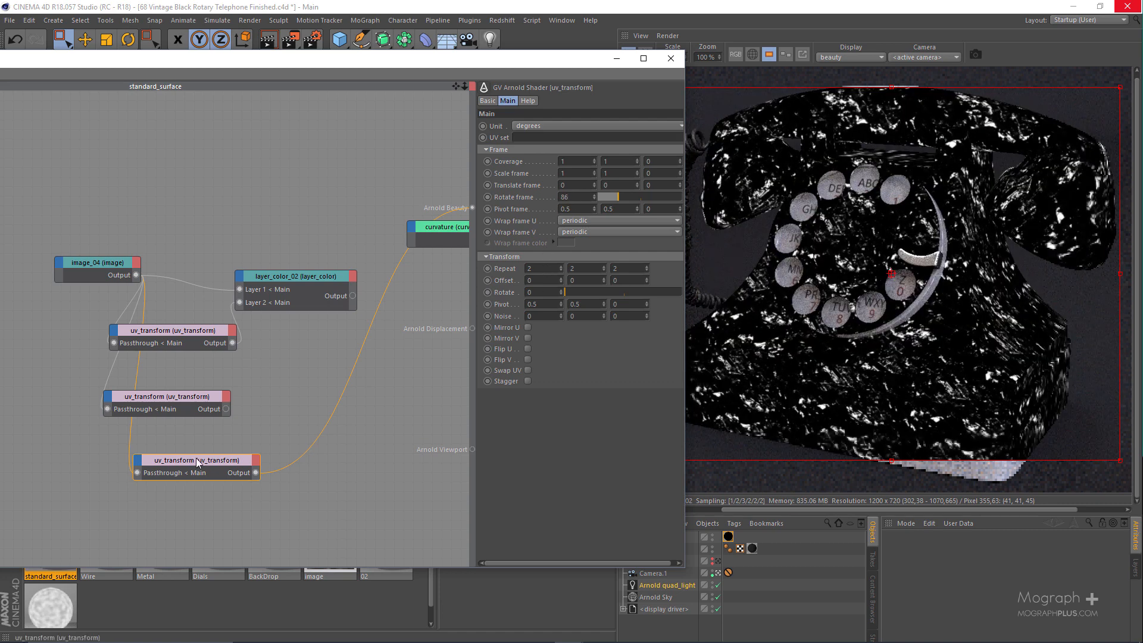
Connect the second uv_transform output to Layer 3 and the third uv_transform output to Layer 4 of the layer_color shader
drag(234, 469, 168, 464)
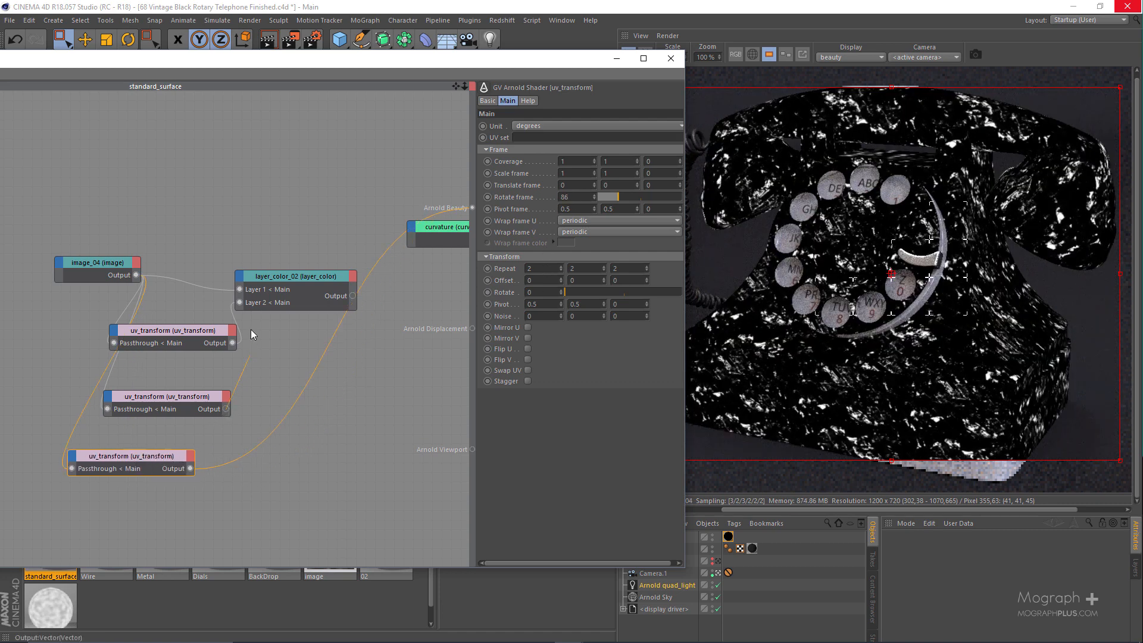
drag(241, 281, 244, 283)
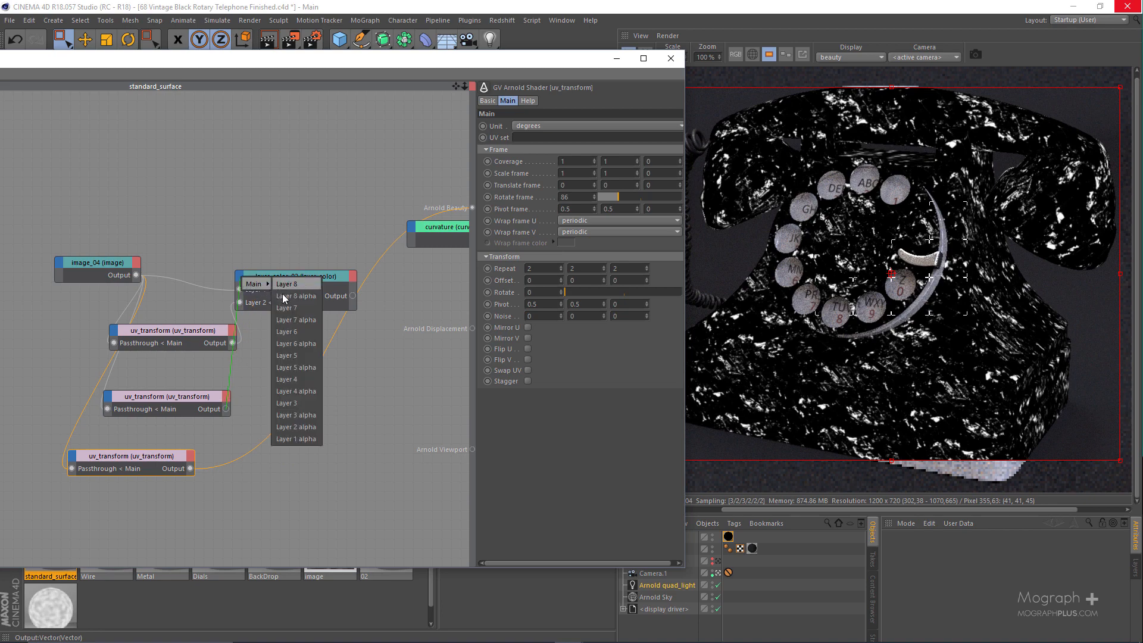
click(302, 404)
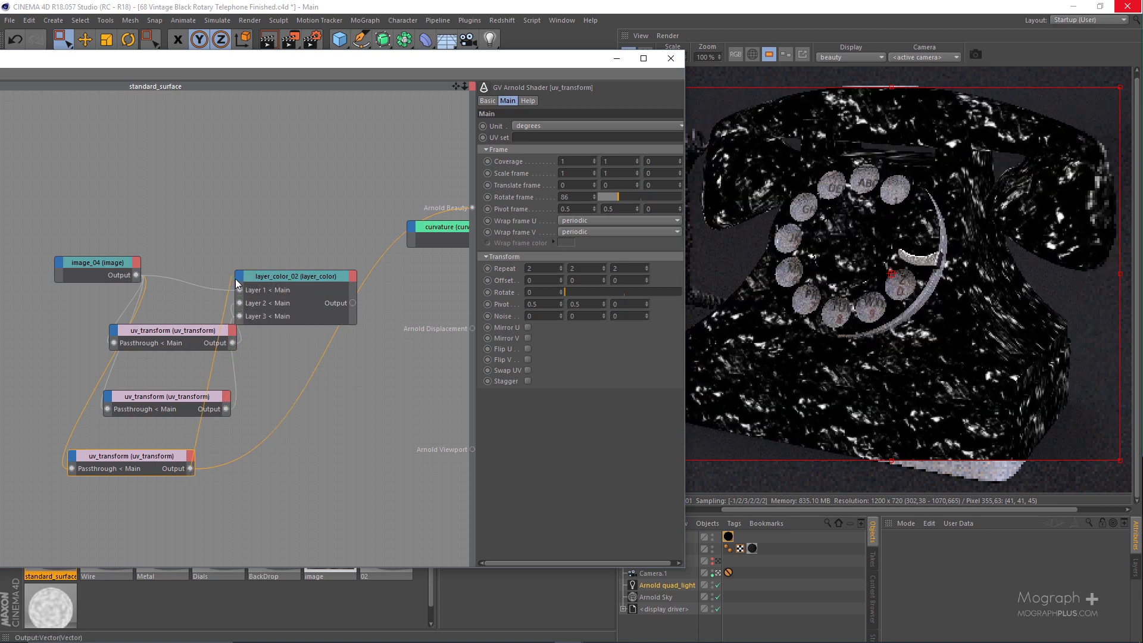
drag(240, 285, 241, 286)
click(307, 387)
Make the layer_color shader the beauty root shader and set its Layer 3 and Layer 4 alpha to 1
click(286, 333)
key(alt+w)
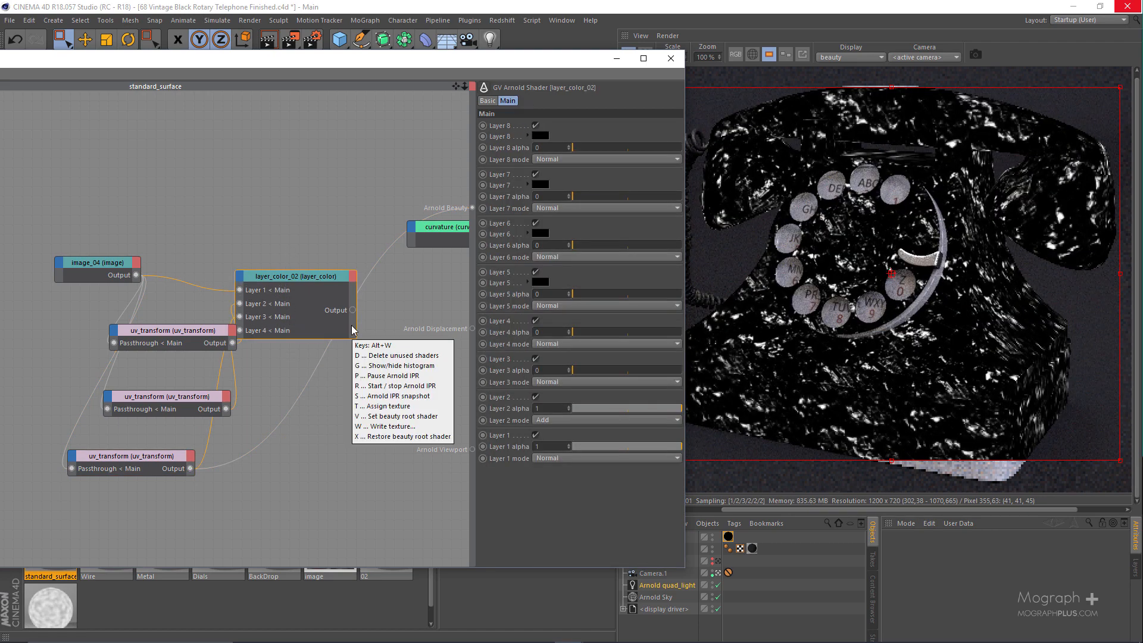
key(c)
drag(649, 371, 686, 375)
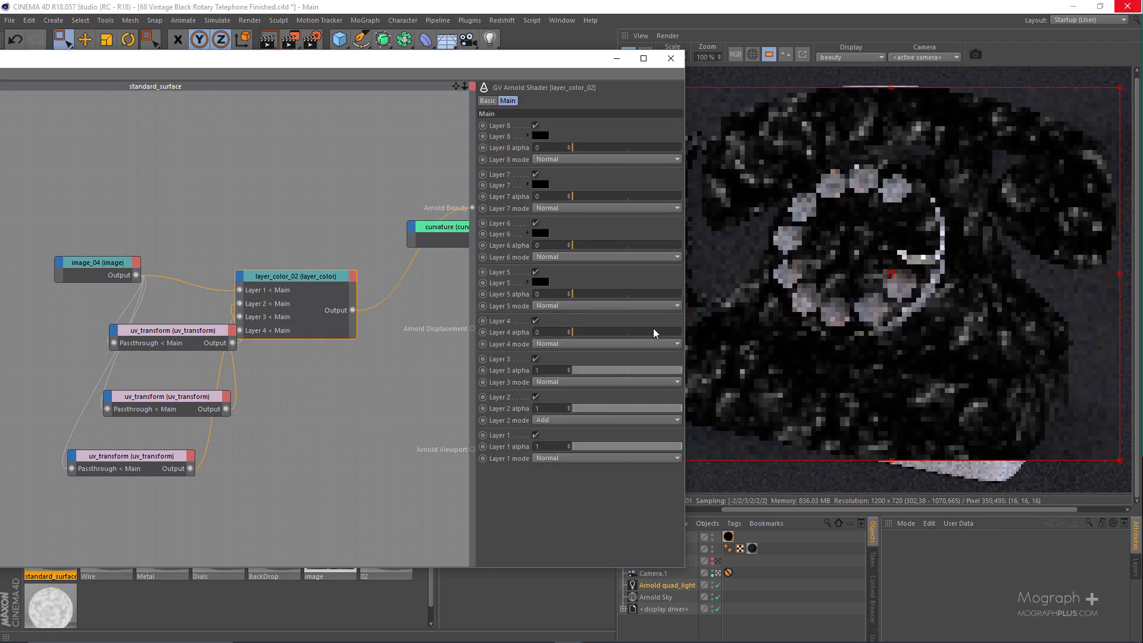
drag(634, 331, 692, 334)
Set the layer_color shader's Layer 4 mode and Layer 3 mode to Add
click(574, 344)
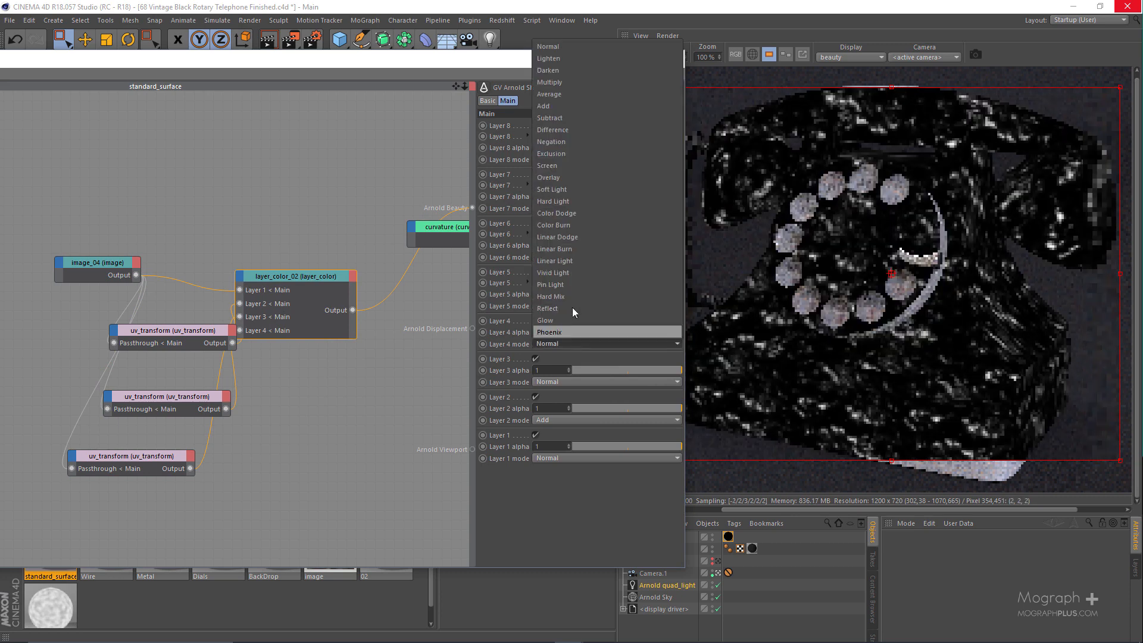
click(586, 107)
click(562, 381)
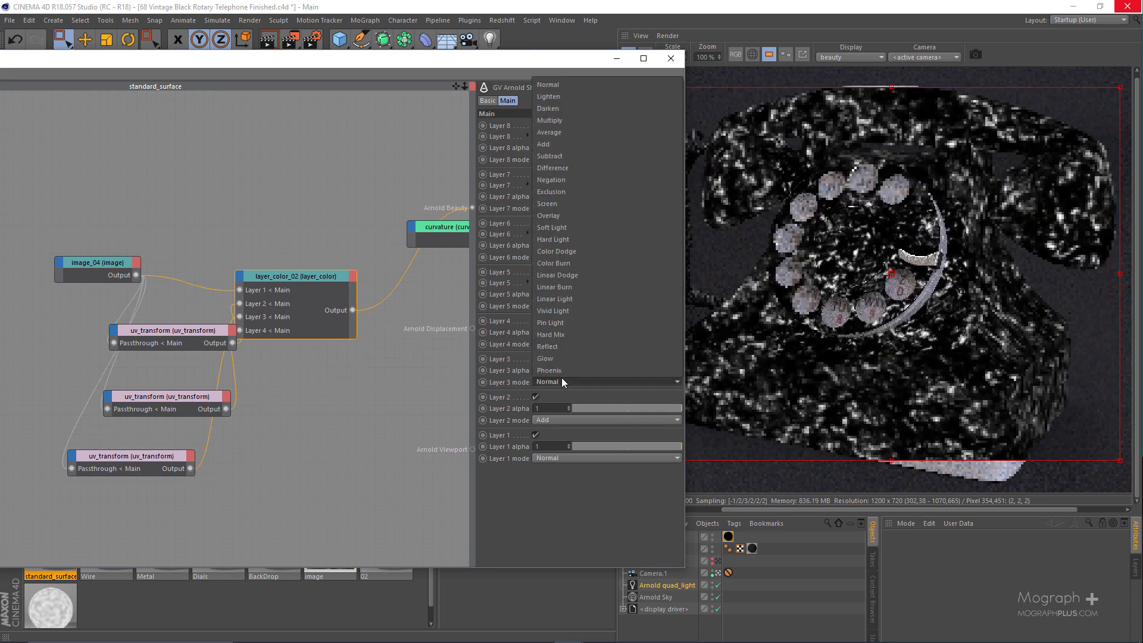
click(581, 149)
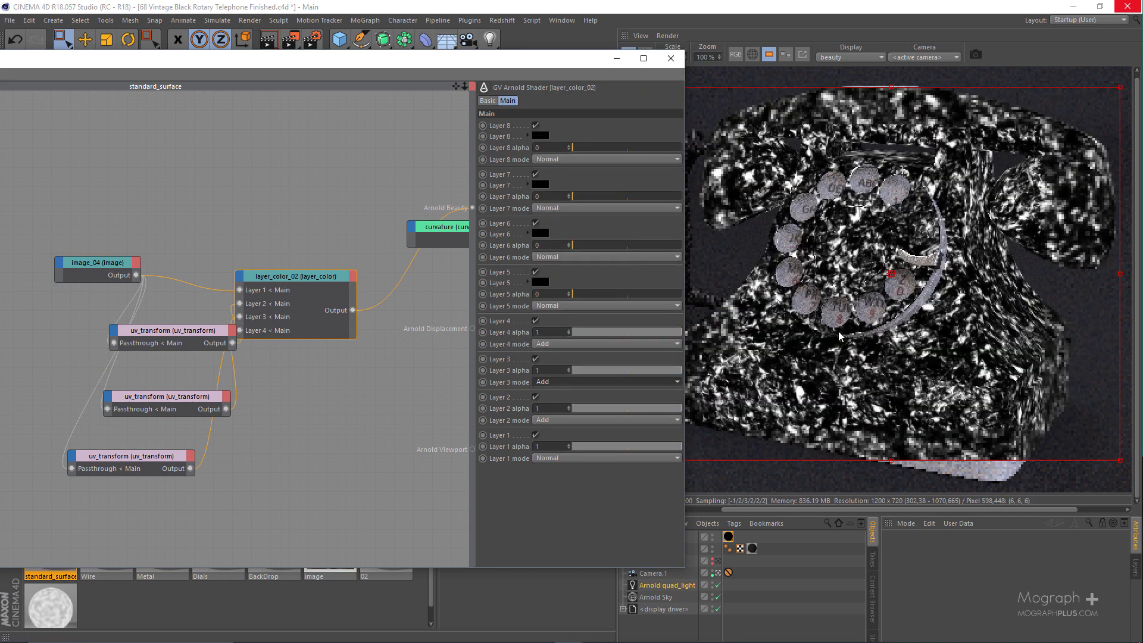
Rearrange the curvature and layer_color nodes and connect the layer_color output to the curvature shader's Multiply input
alt+middle_drag(262, 357, 90, 343)
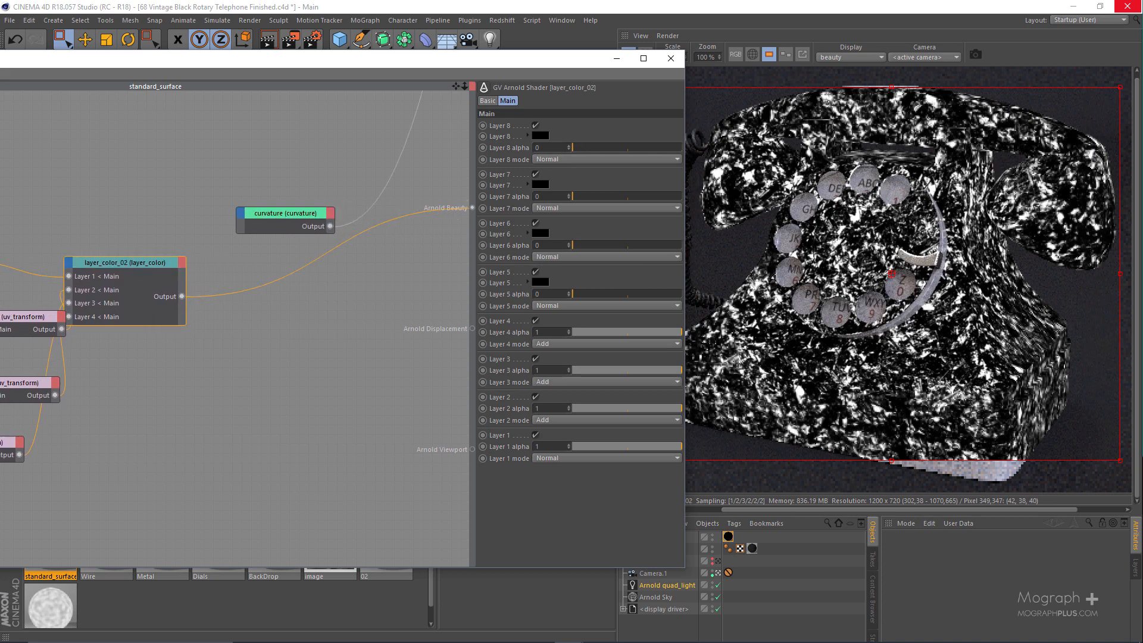
drag(280, 216, 348, 216)
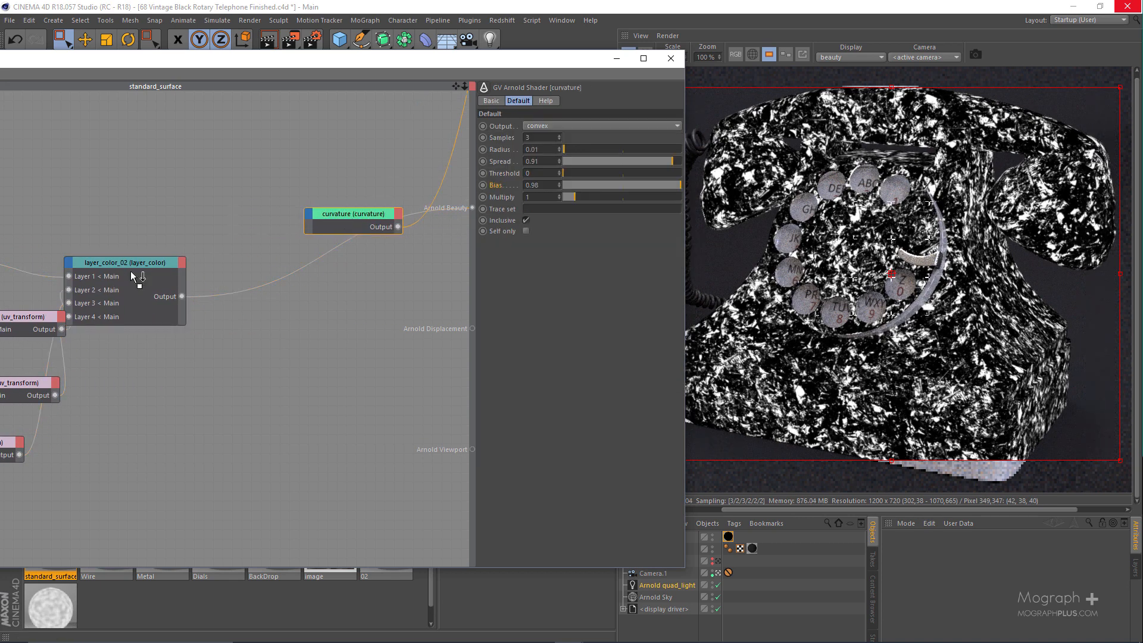
drag(133, 264, 186, 334)
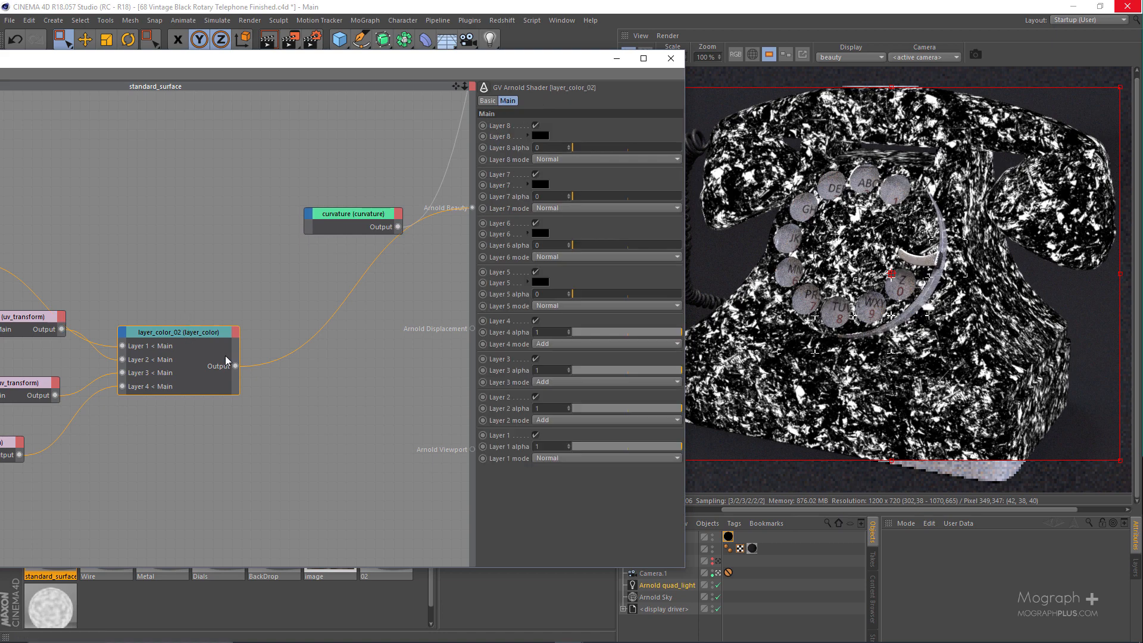
drag(236, 368, 296, 256)
drag(309, 218, 311, 221)
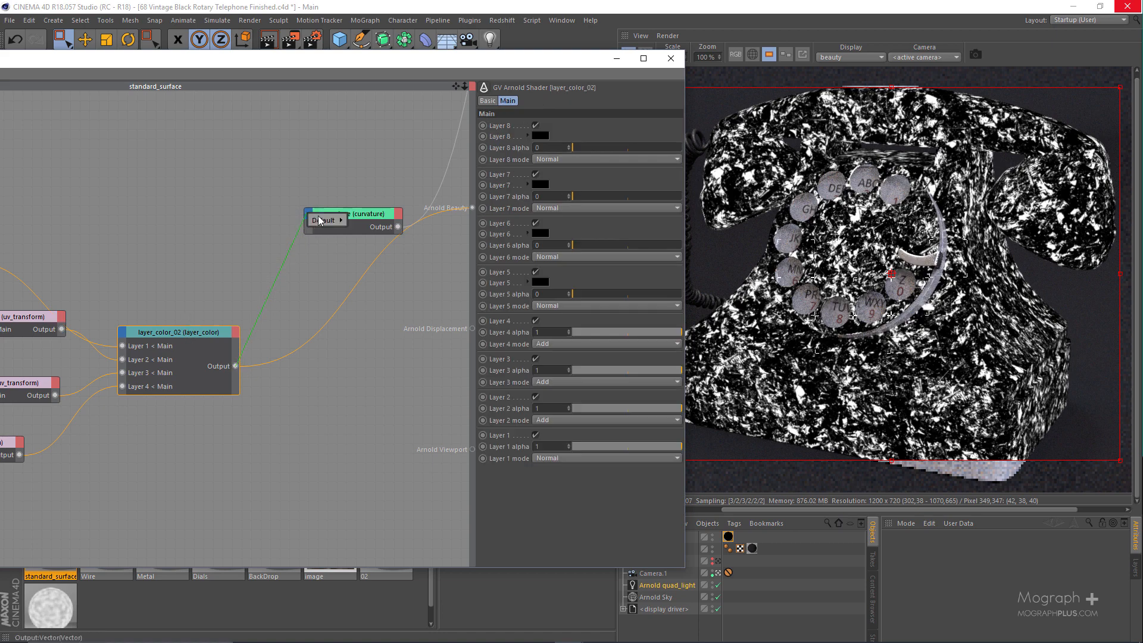
click(365, 267)
Make the curvature shader the beauty root shader and inspect the broken-up edge mask on the telephone's base in the render
click(339, 214)
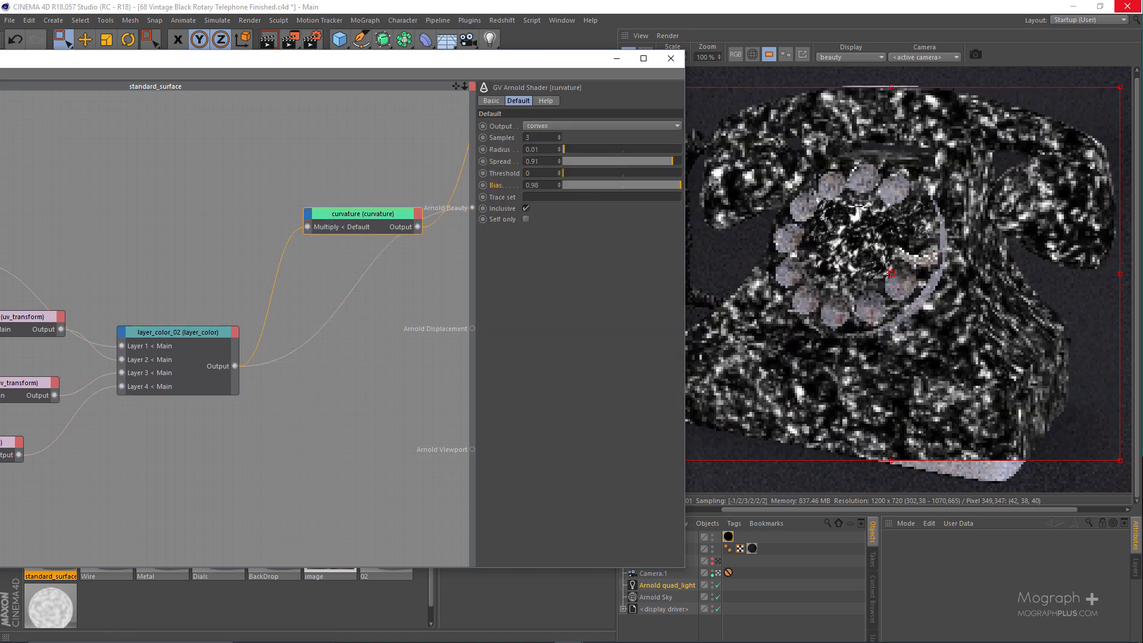
alt+middle_drag(348, 196, 294, 199)
key(shift+a)
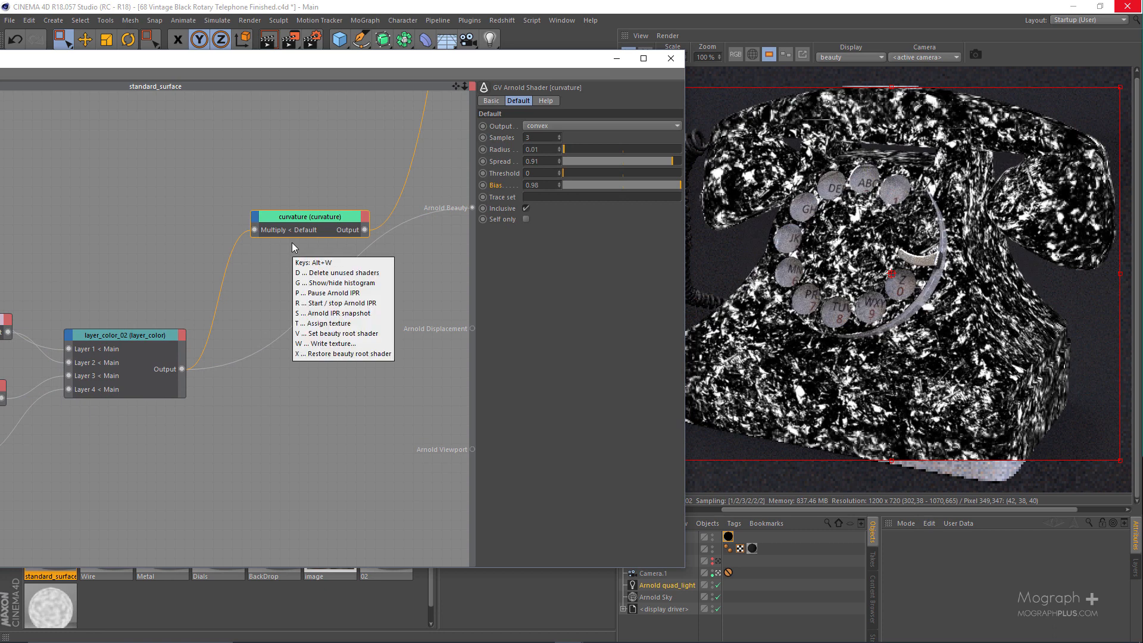
key(c)
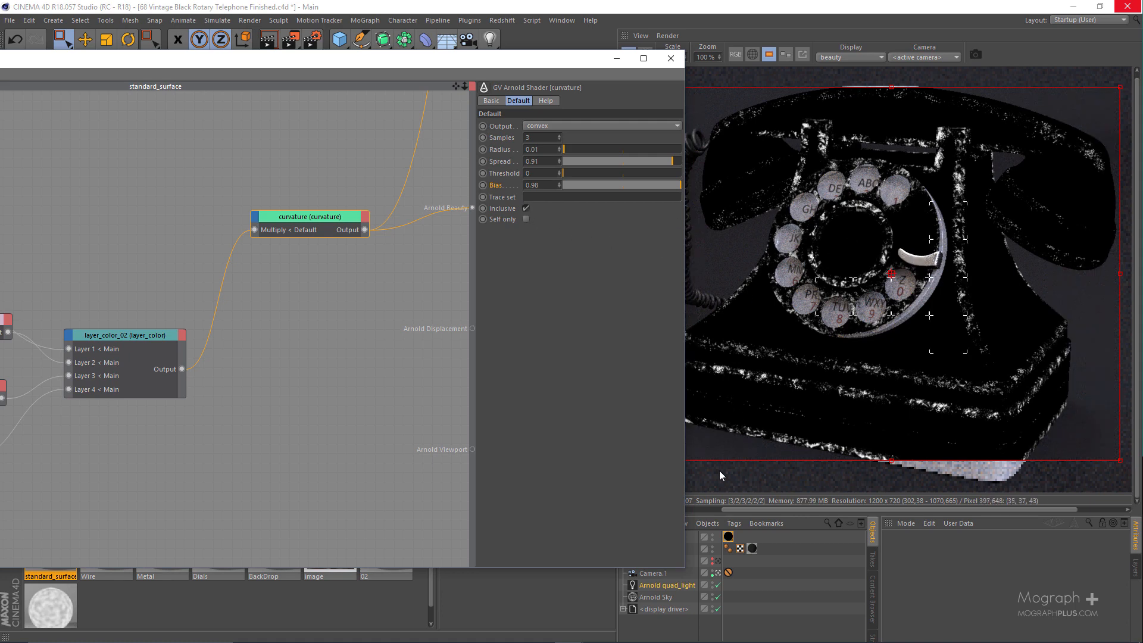
scroll(720, 470, up, 3)
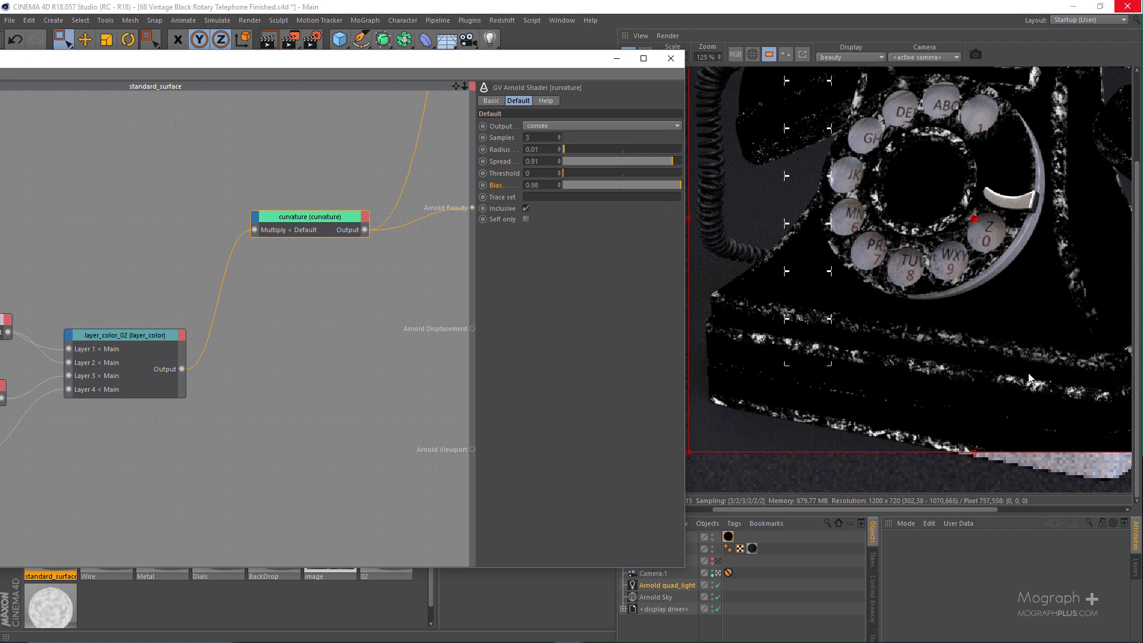
Try a Radius of 0.03 on the curvature shader and return it to 0.01
click(546, 147)
key(BackSpace)
key(BackSpace)
key(BackSpace)
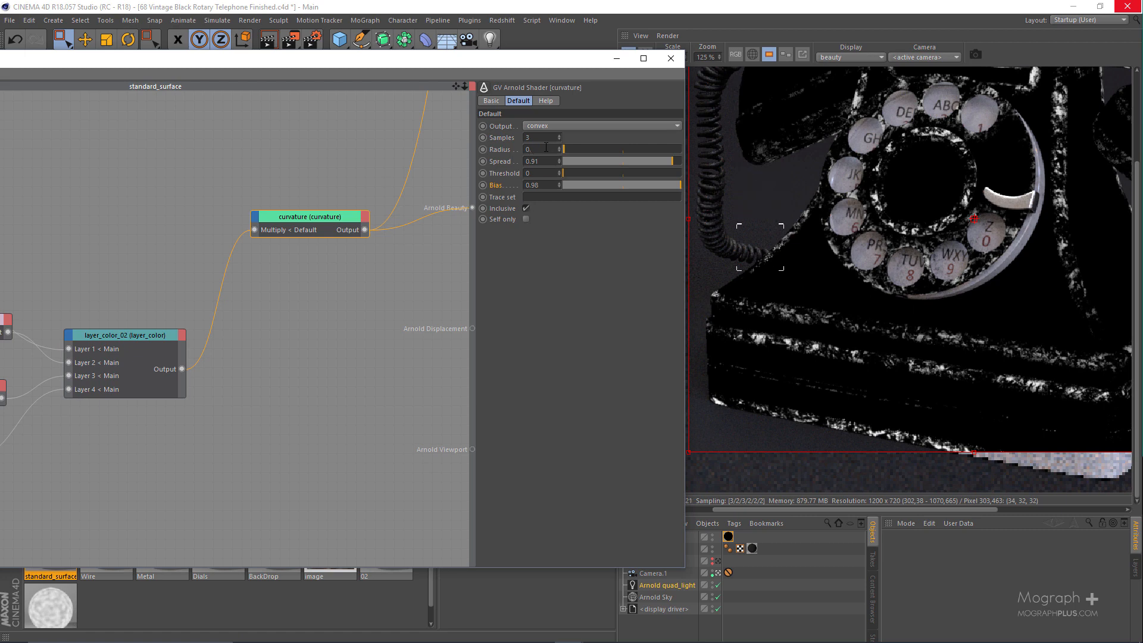
text(.03)
key(Return)
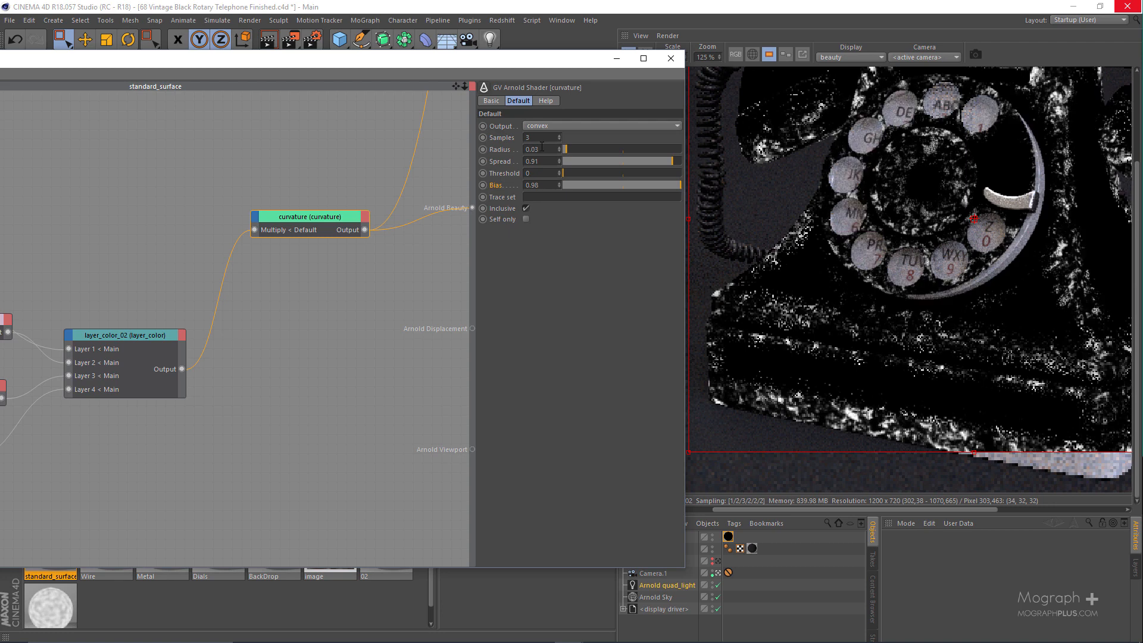
click(541, 146)
key(BackSpace)
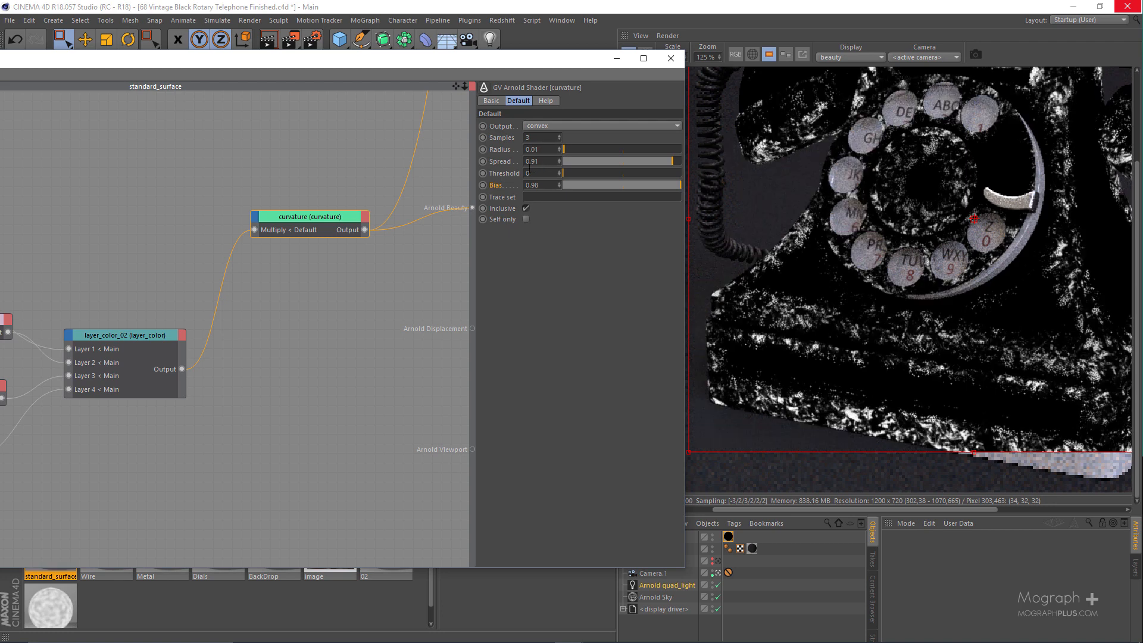
Set the curvature shader's Radius to 0.01 and reposition the network editor window to uncover its nodes
text(1)
key(Return)
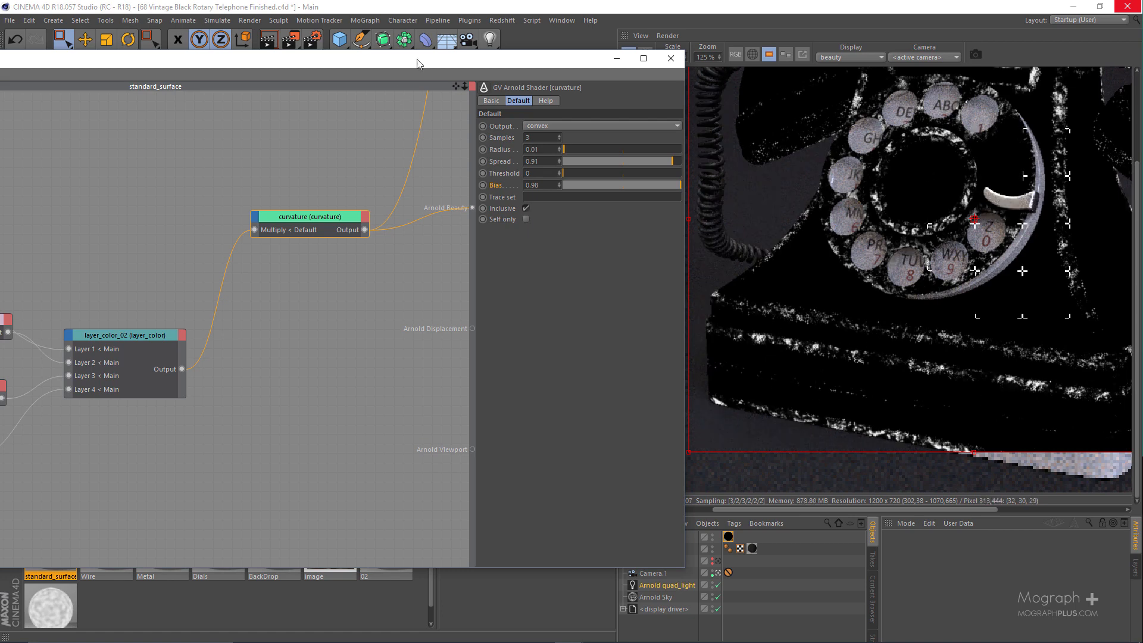
drag(407, 60, 503, 67)
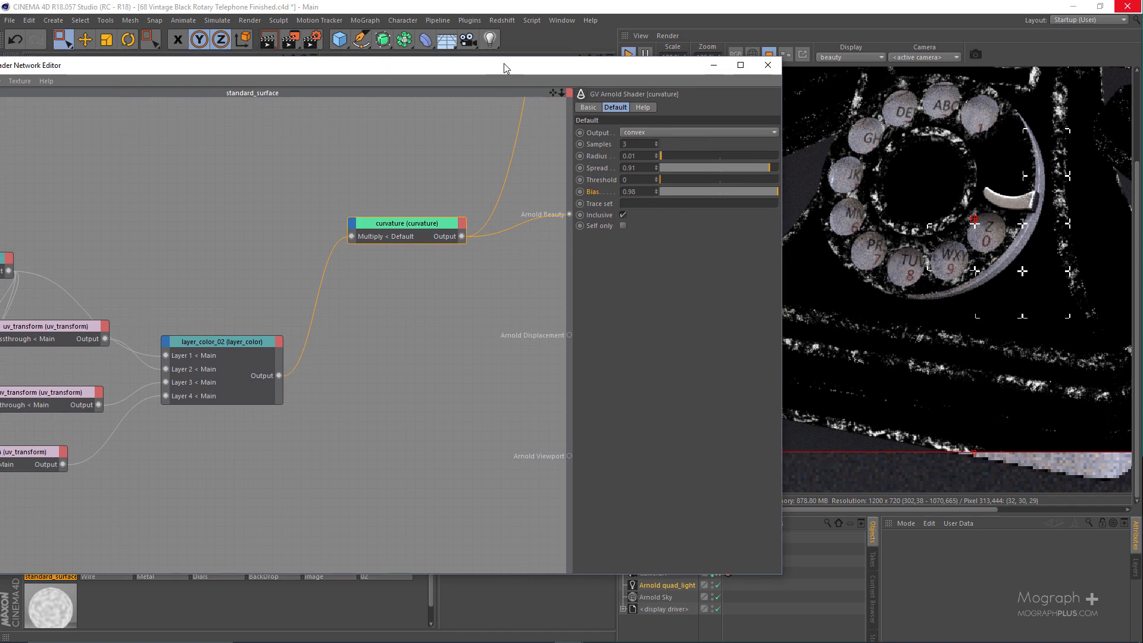
Add an image shader loaded with BW16.png in the empty area above the uv_transform nodes
click(140, 204)
scroll(188, 247, down, 3)
middle_drag(163, 242, 209, 295)
key(Tab)
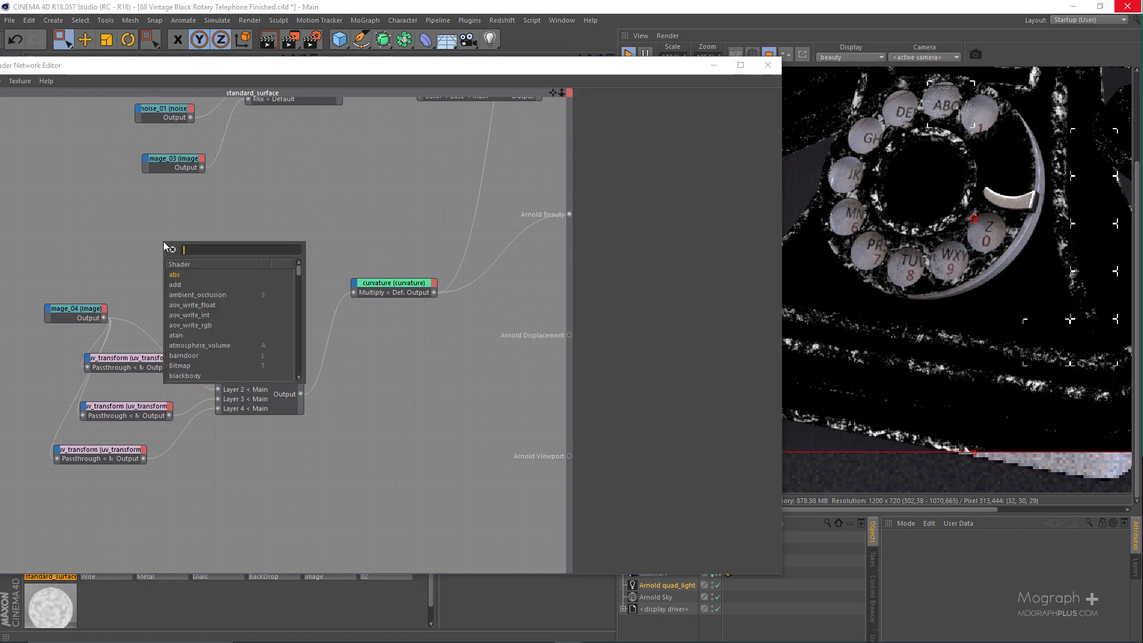
text(image)
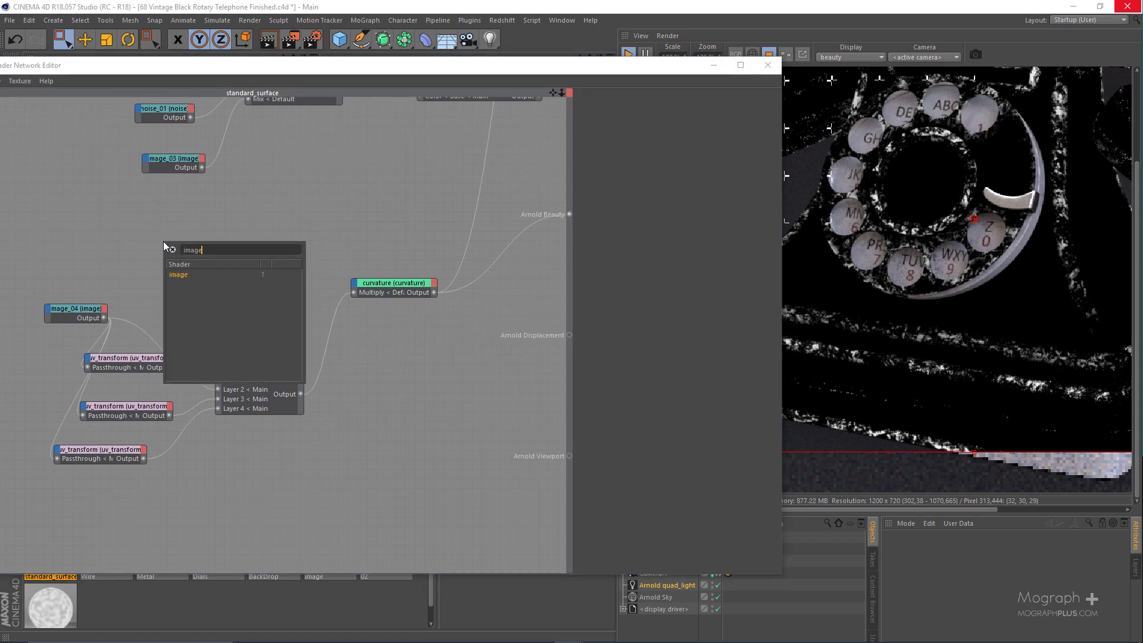
key(Return)
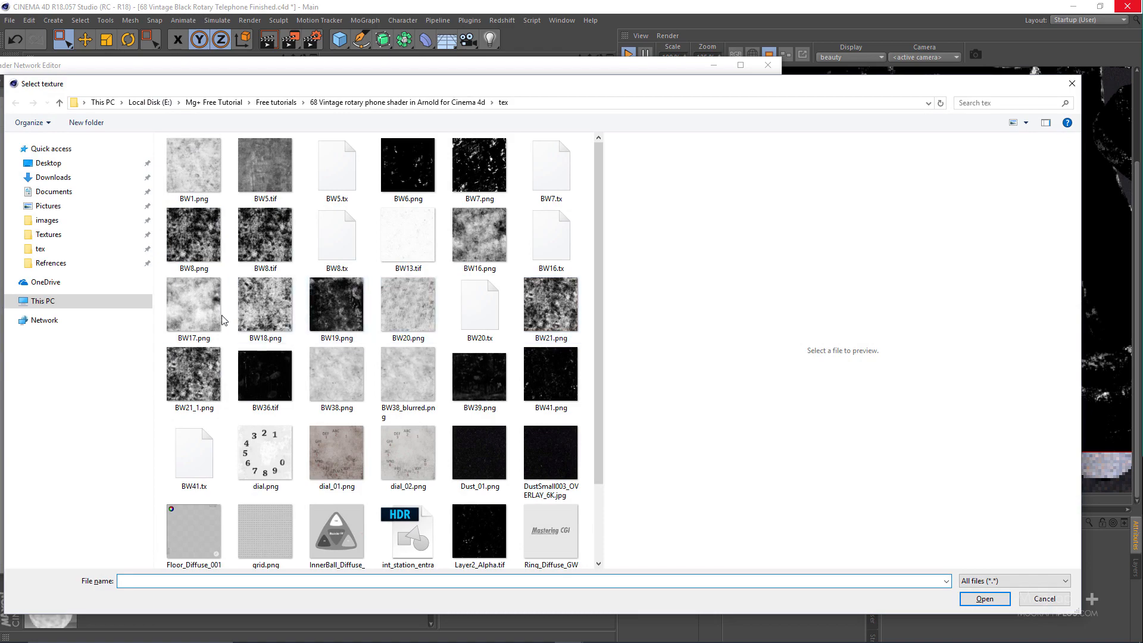
click(204, 315)
click(483, 246)
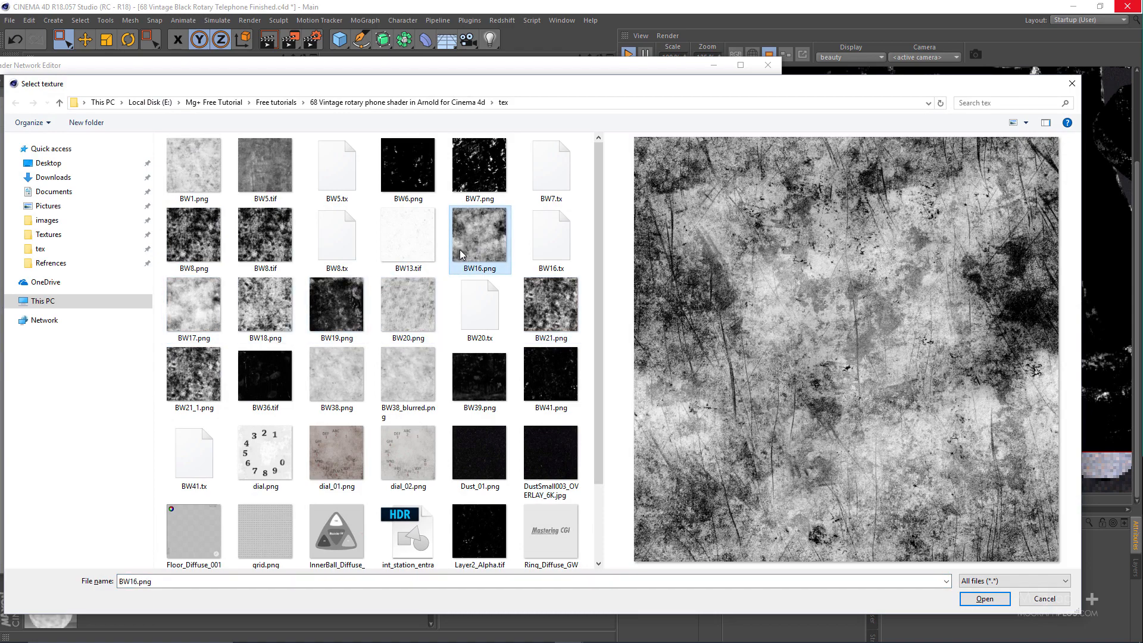
double_click(475, 231)
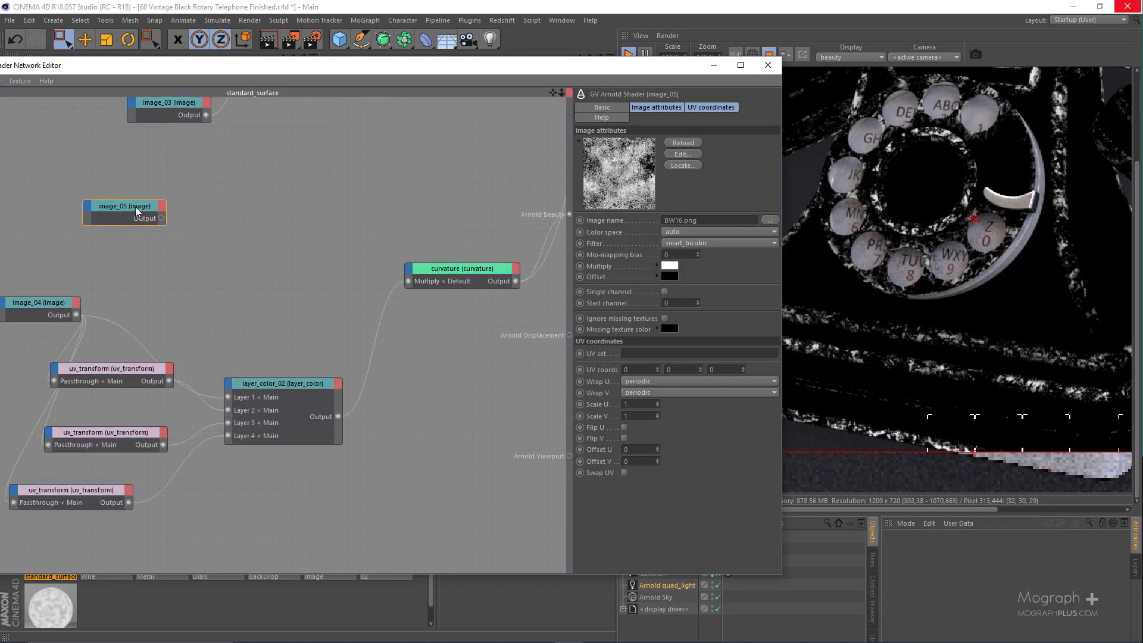
drag(134, 206, 154, 232)
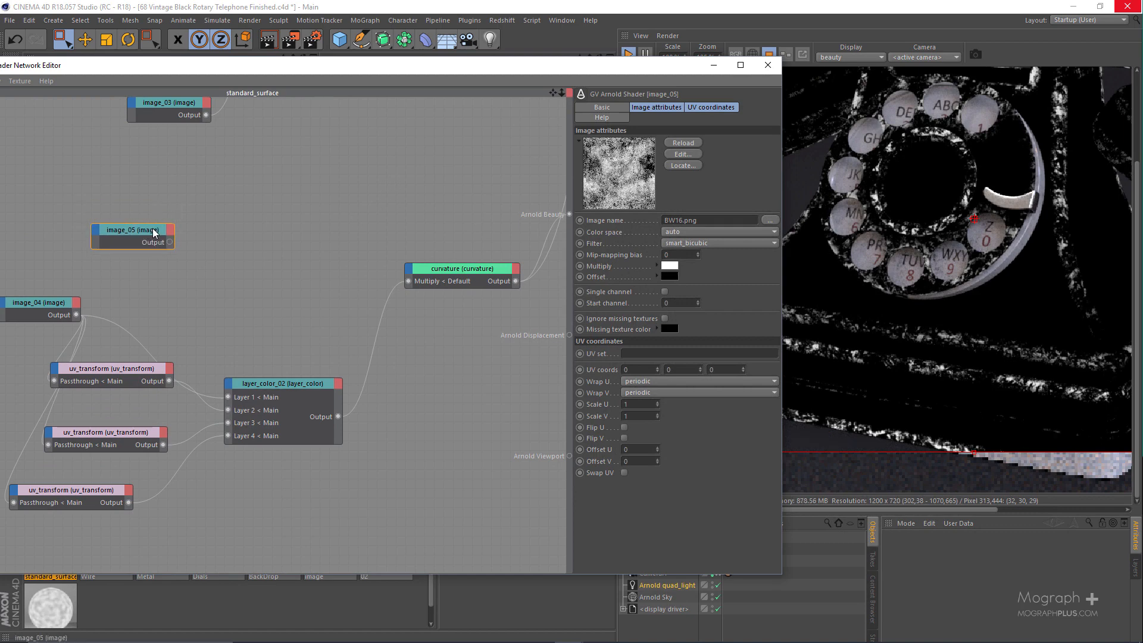
Make the BW16.png image the beauty root shader and set its Scale U and Scale V to 3
right_click(154, 234)
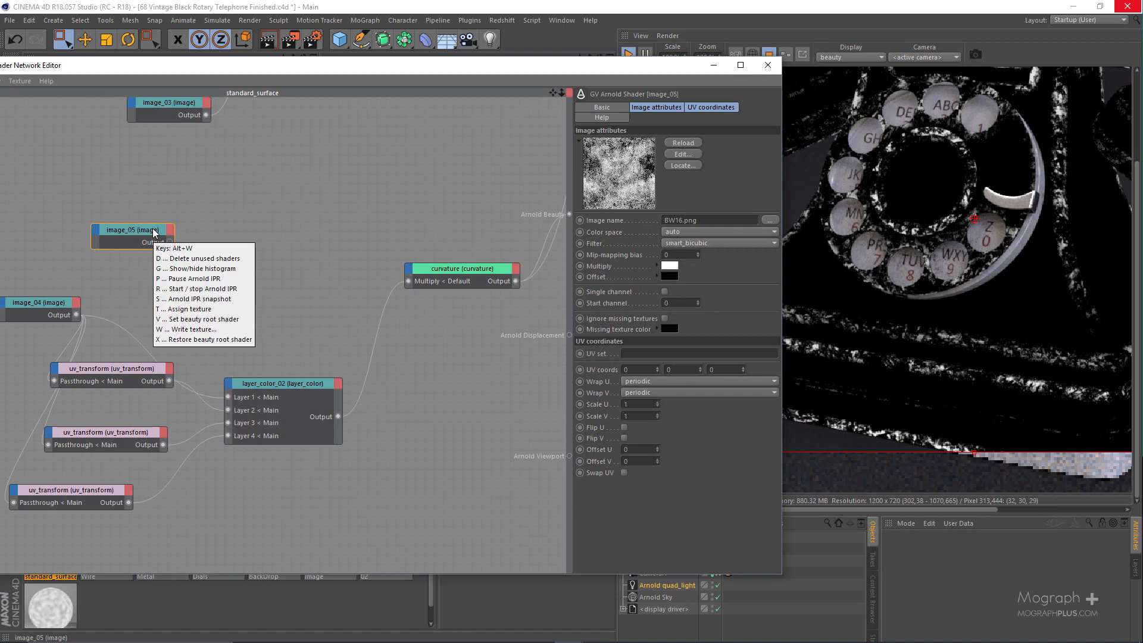
click(250, 247)
scroll(1041, 329, down, 2)
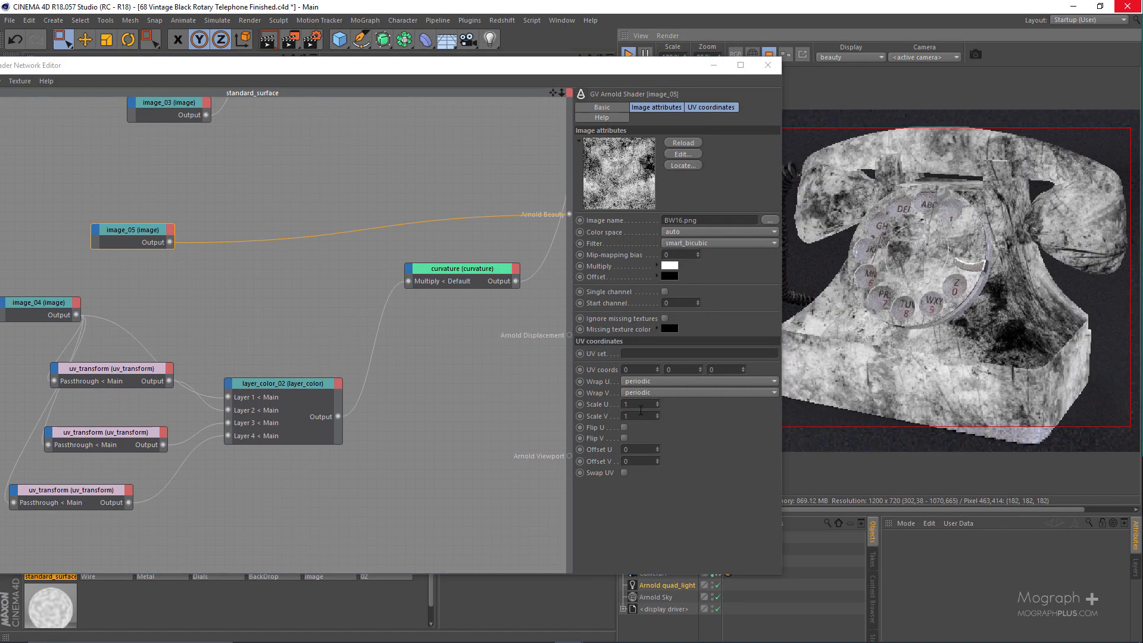
drag(640, 405, 605, 417)
text(33)
key(Return)
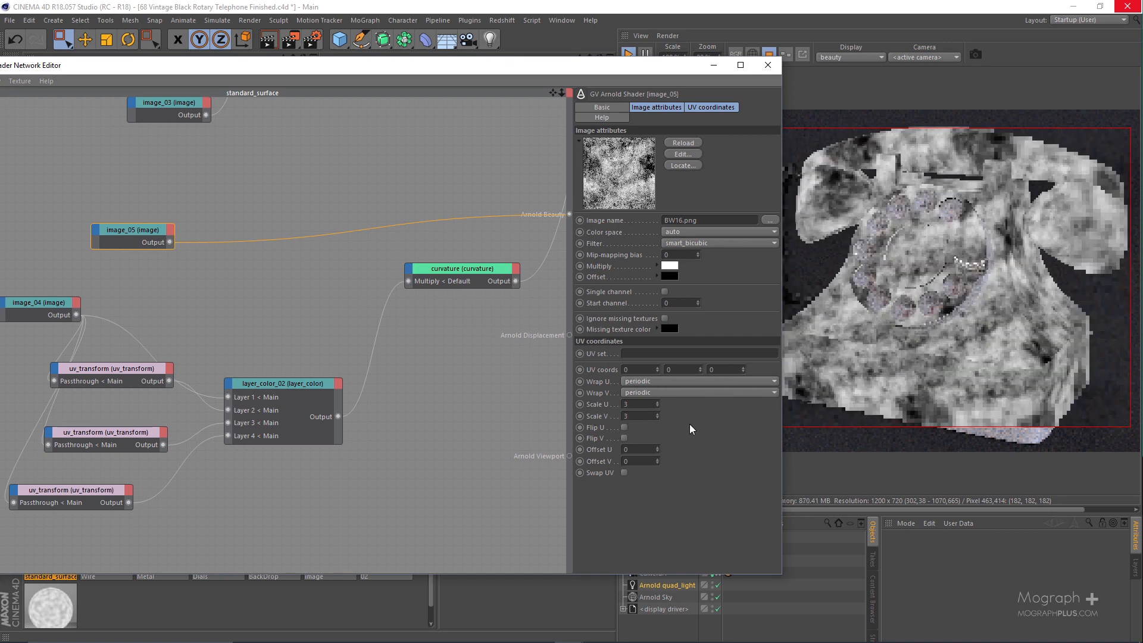
Add a color_correct shader below the BW16.png image node
middle_drag(194, 286, 223, 315)
click(46, 332)
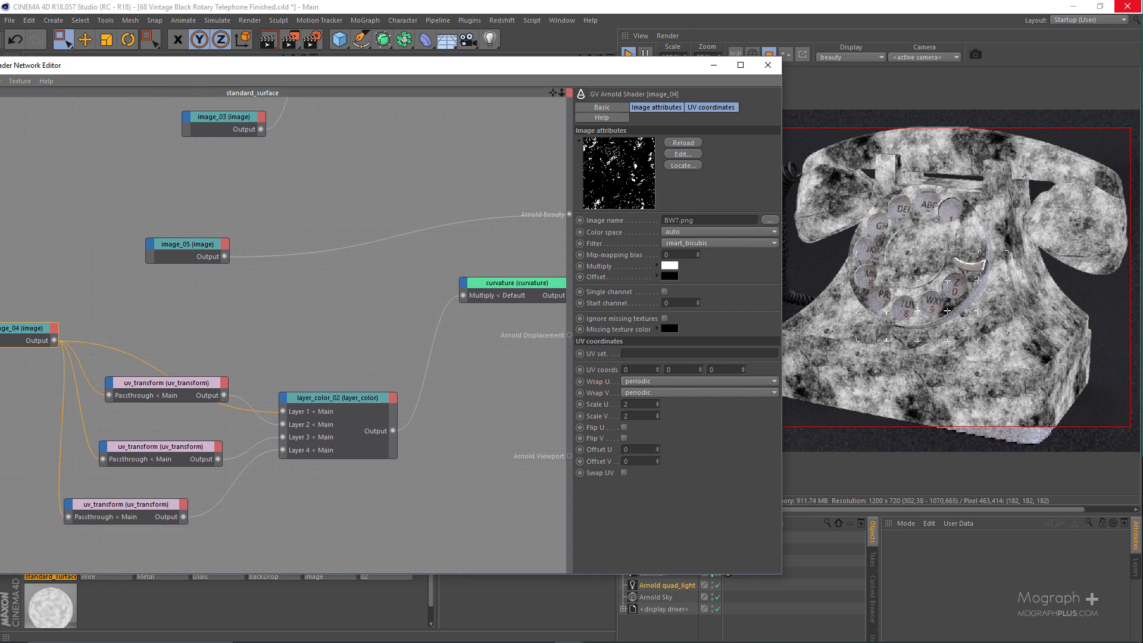
double_click(258, 288)
text(co)
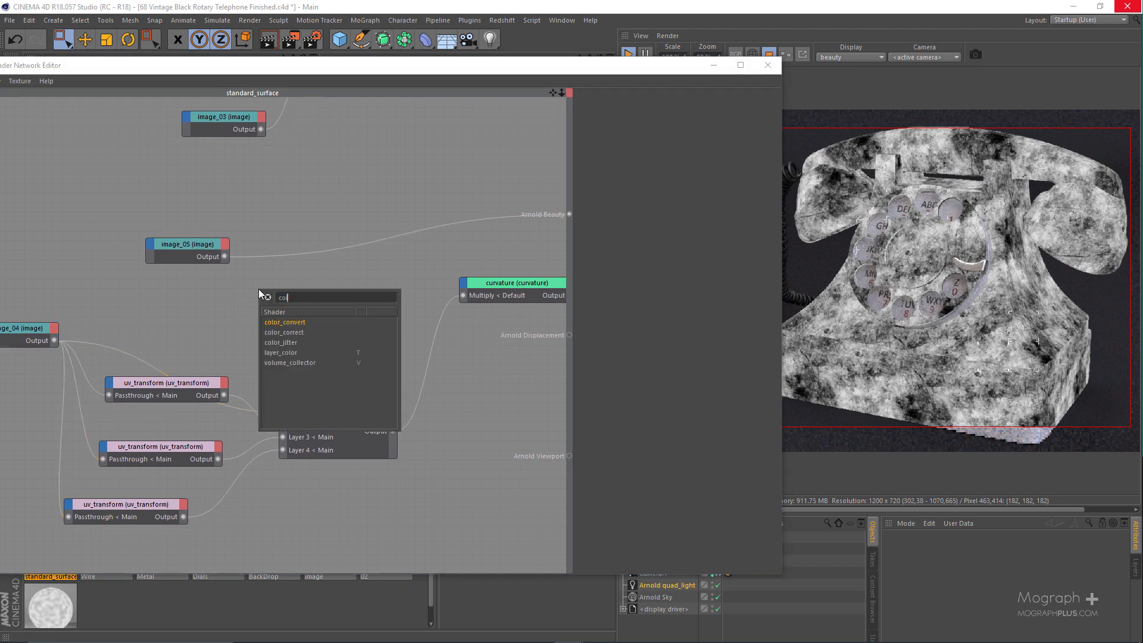
text(lor)
key(Down)
key(Return)
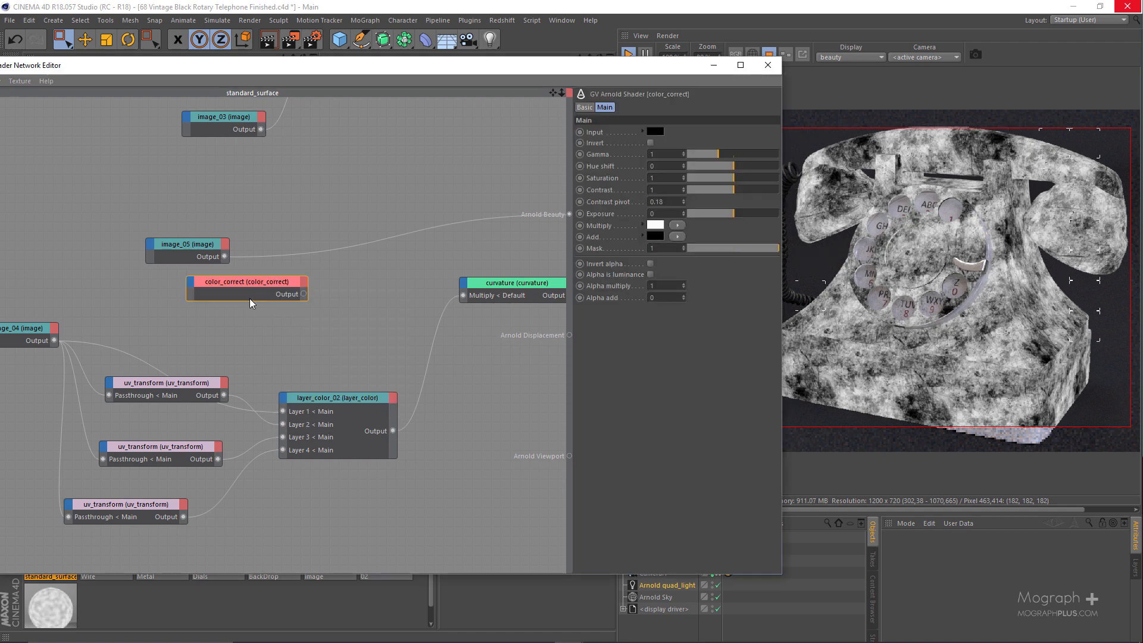
Try driving the curvature shader's Radius directly with the BW16.png image, with curvature as the beauty root shader
click(188, 259)
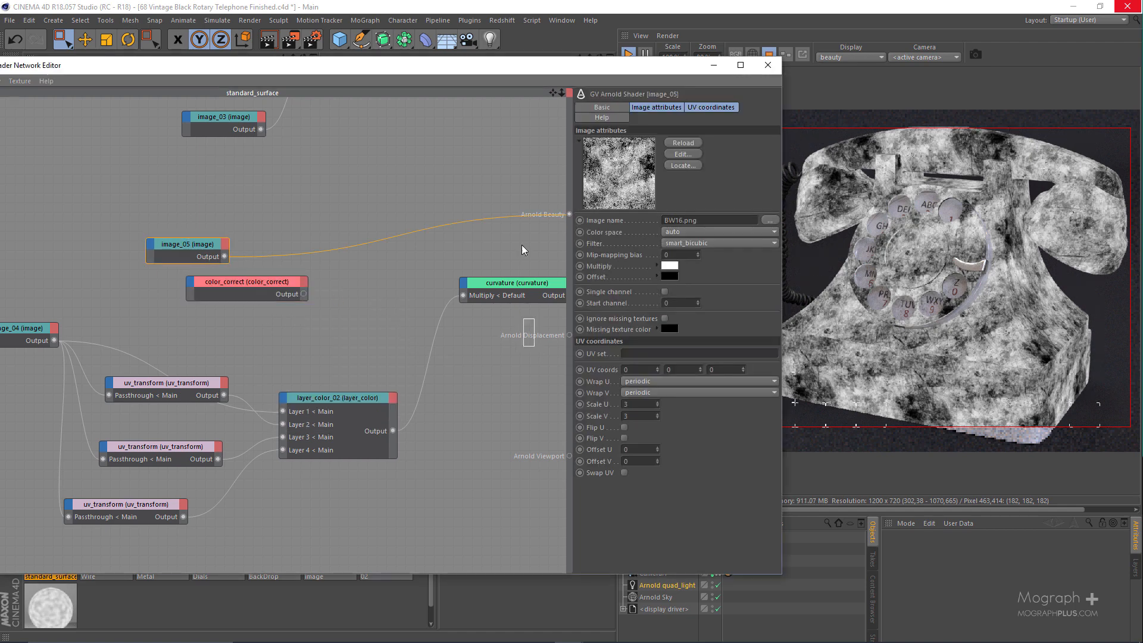
click(513, 283)
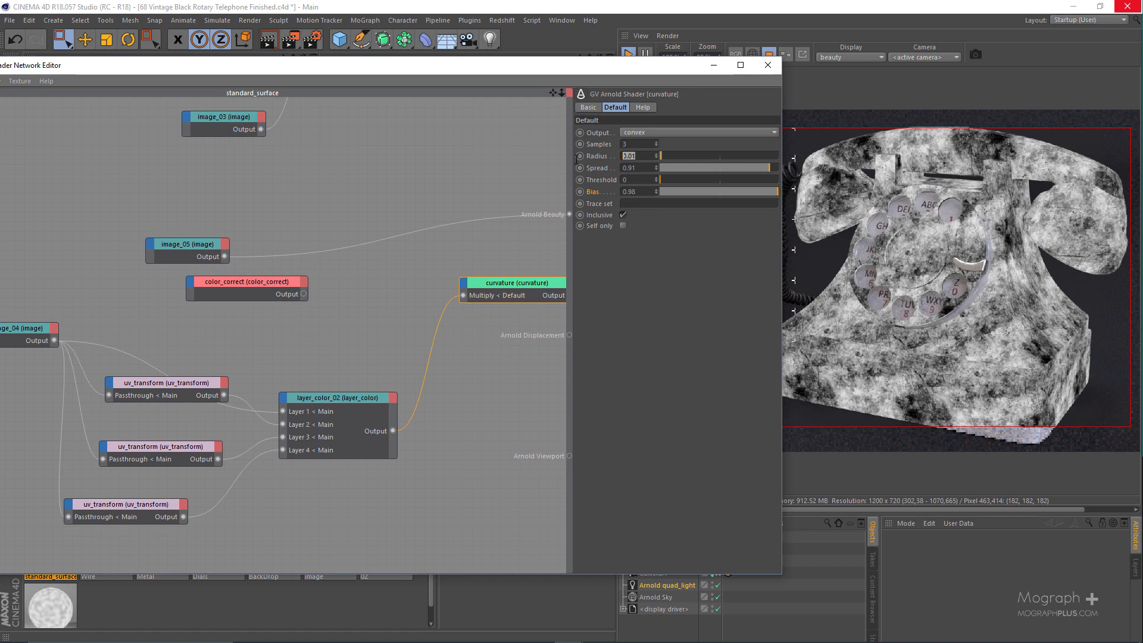
click(181, 256)
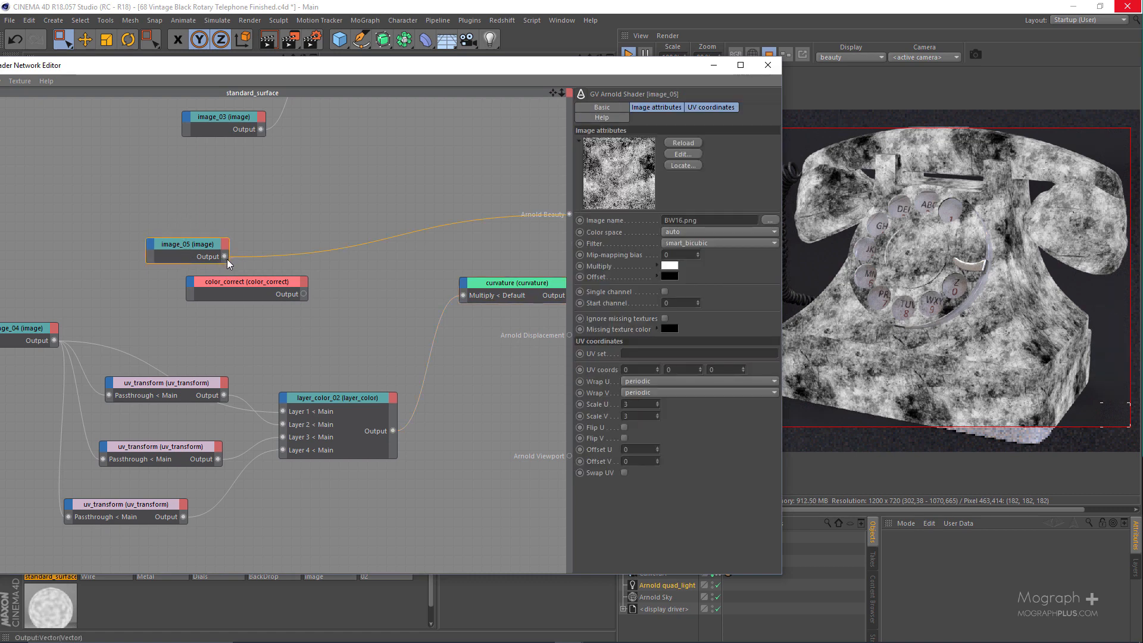
drag(225, 257, 521, 294)
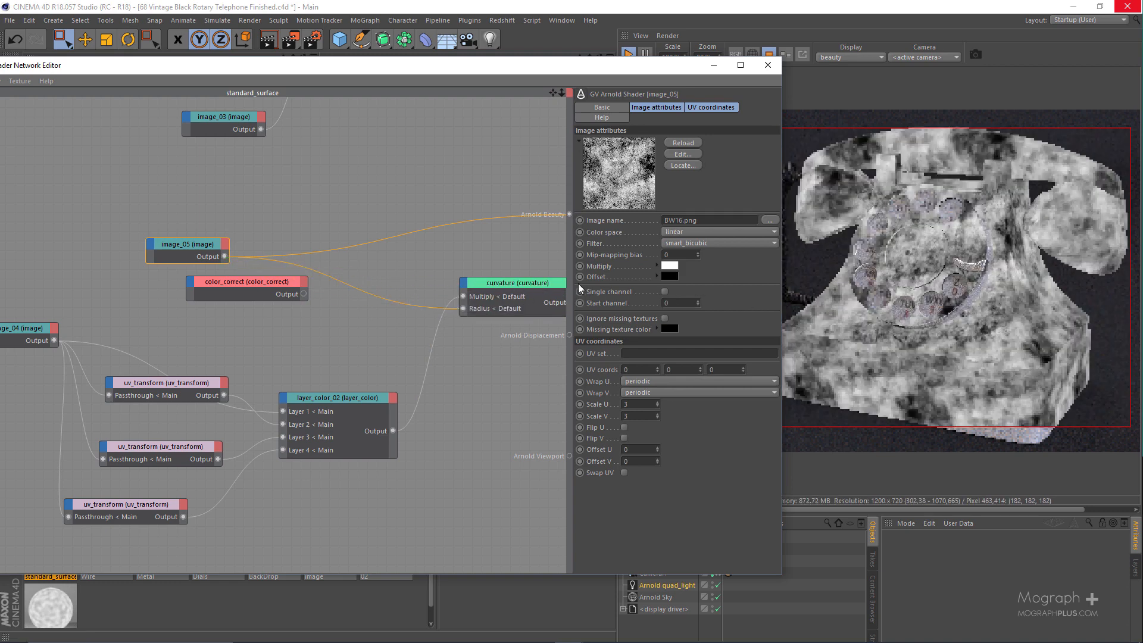
click(517, 317)
key(alt+w)
key(s)
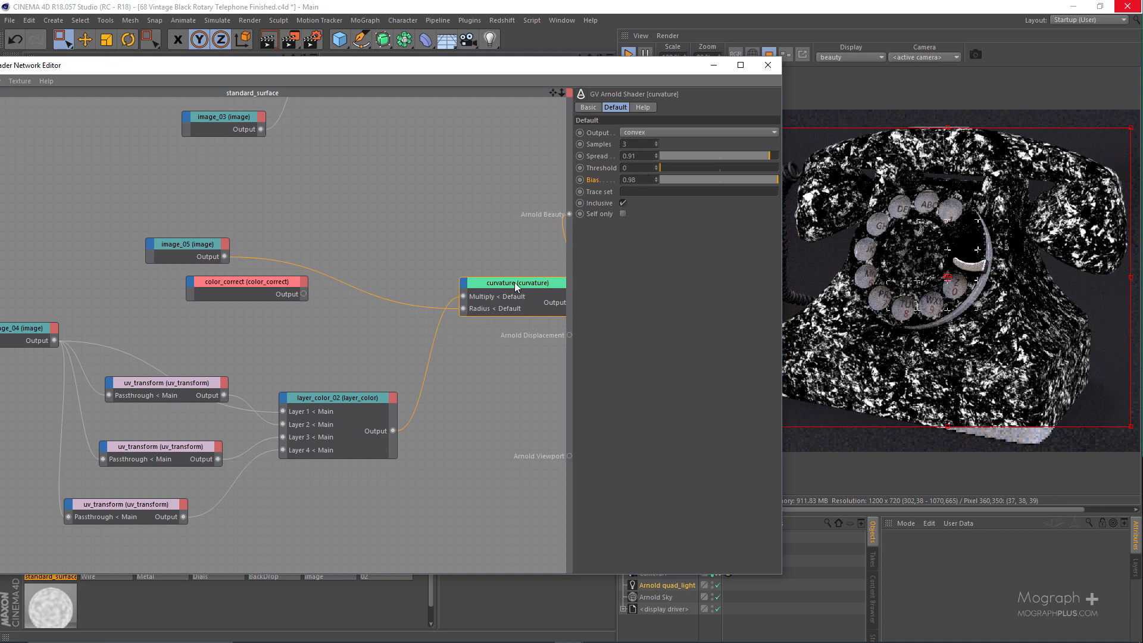
Connect the BW16.png image output to the color_correct shader's Input and make color_correct the beauty root shader
click(191, 250)
drag(208, 253, 155, 243)
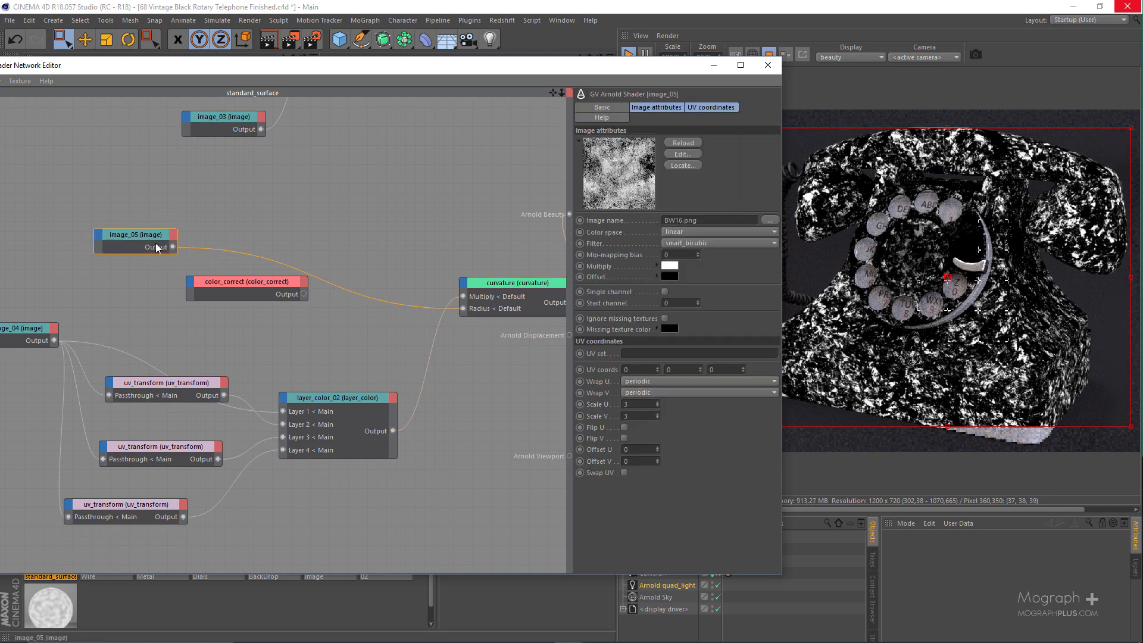
drag(187, 281, 188, 281)
mouse_move(219, 288)
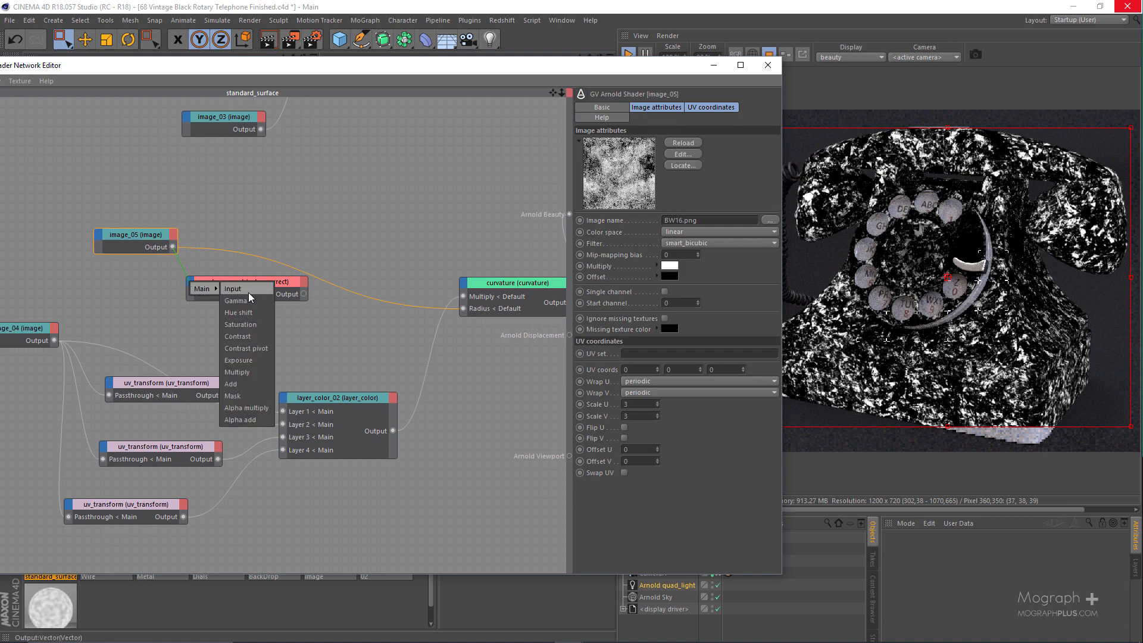
click(248, 292)
click(279, 288)
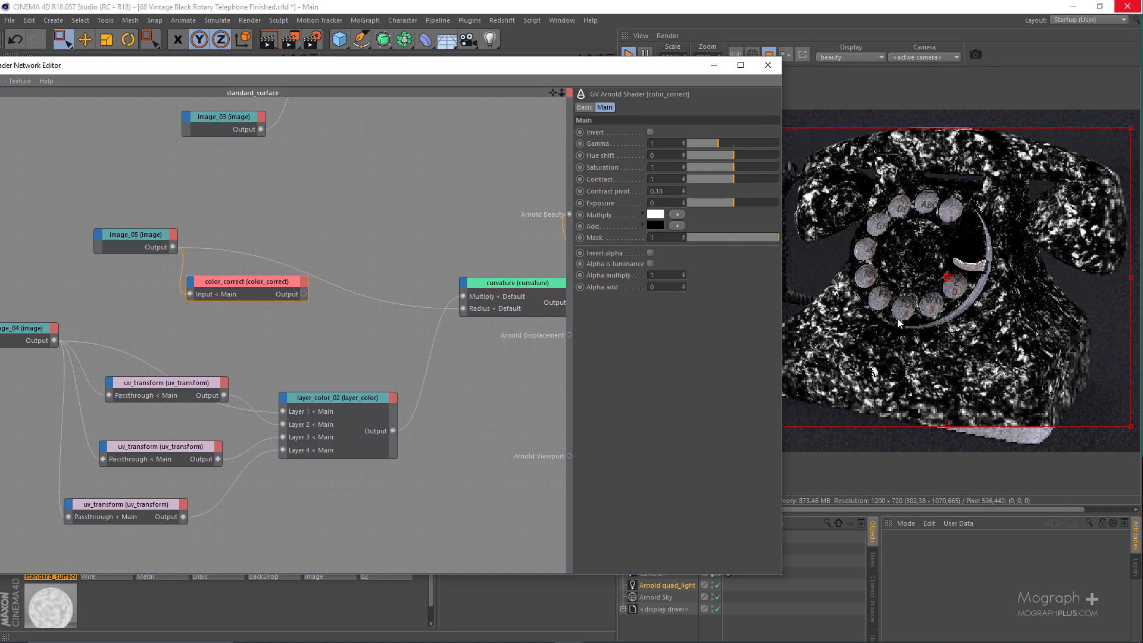
key(alt+w)
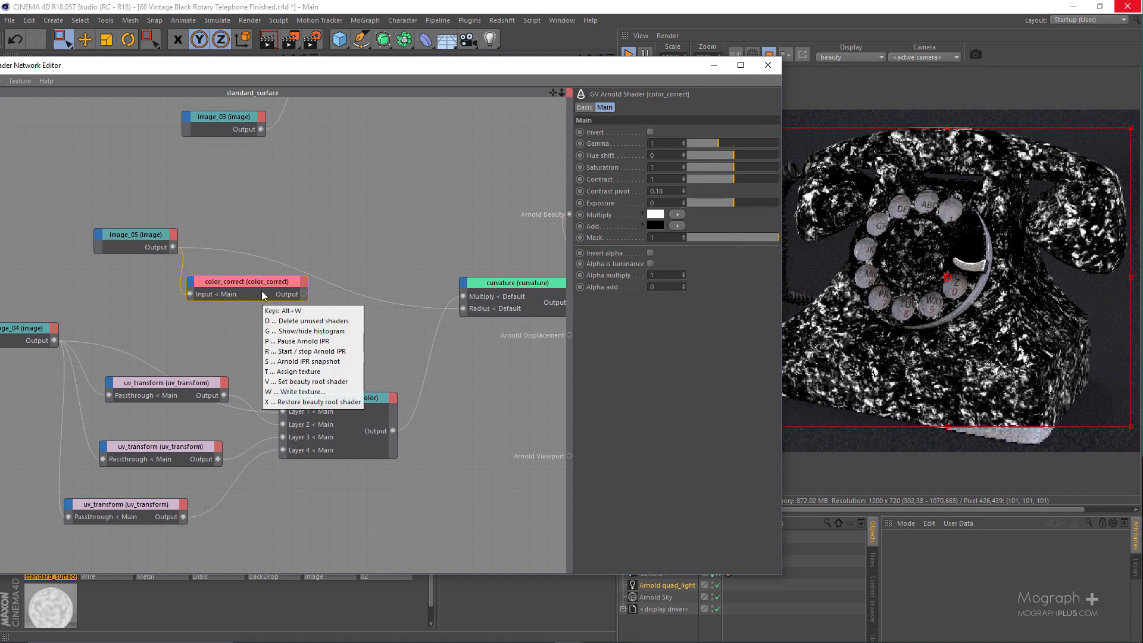
key(v)
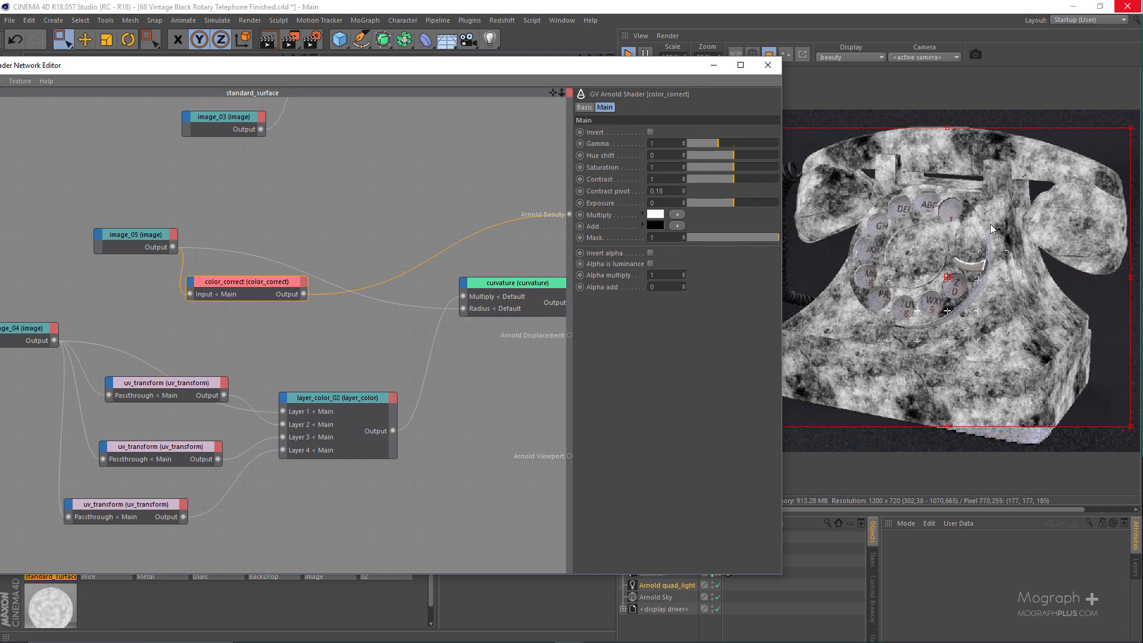
Darken the color_correct shader's Multiply color to a near-black grey
click(652, 216)
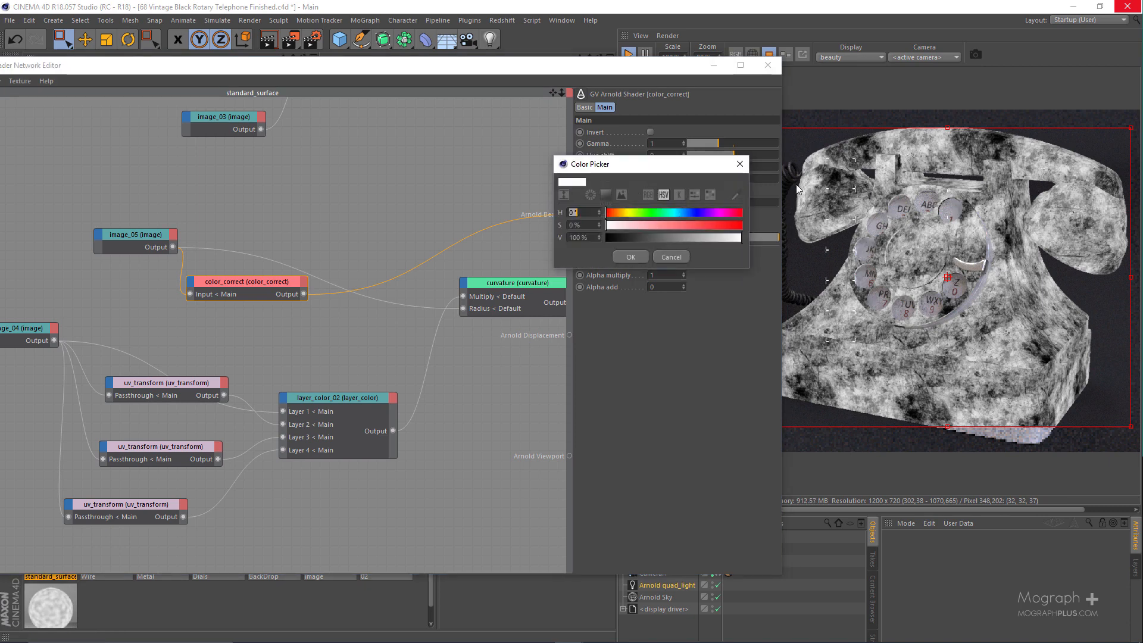
click(635, 235)
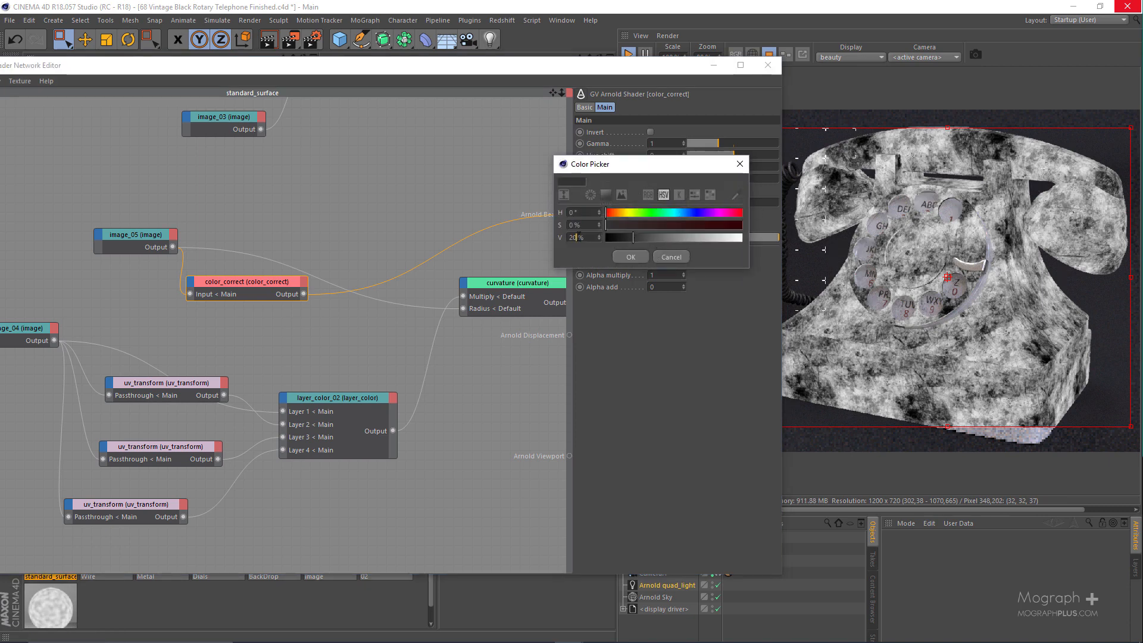
text(1)
click(628, 257)
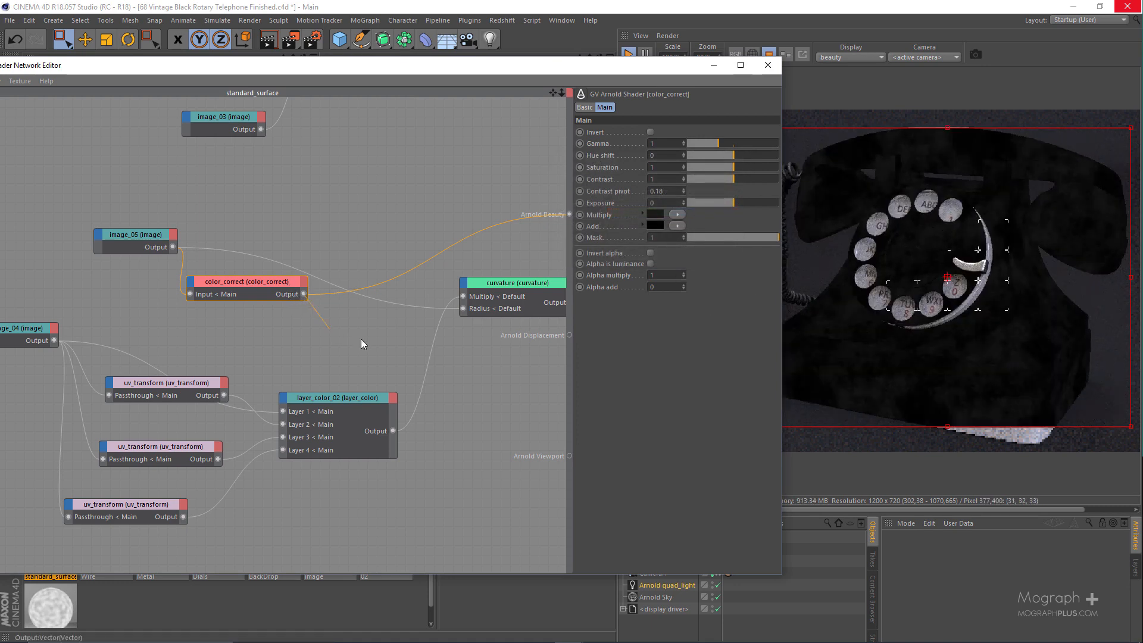
Connect the color_correct output to the curvature shader's Radius input and make curvature the beauty root shader
drag(456, 316, 463, 308)
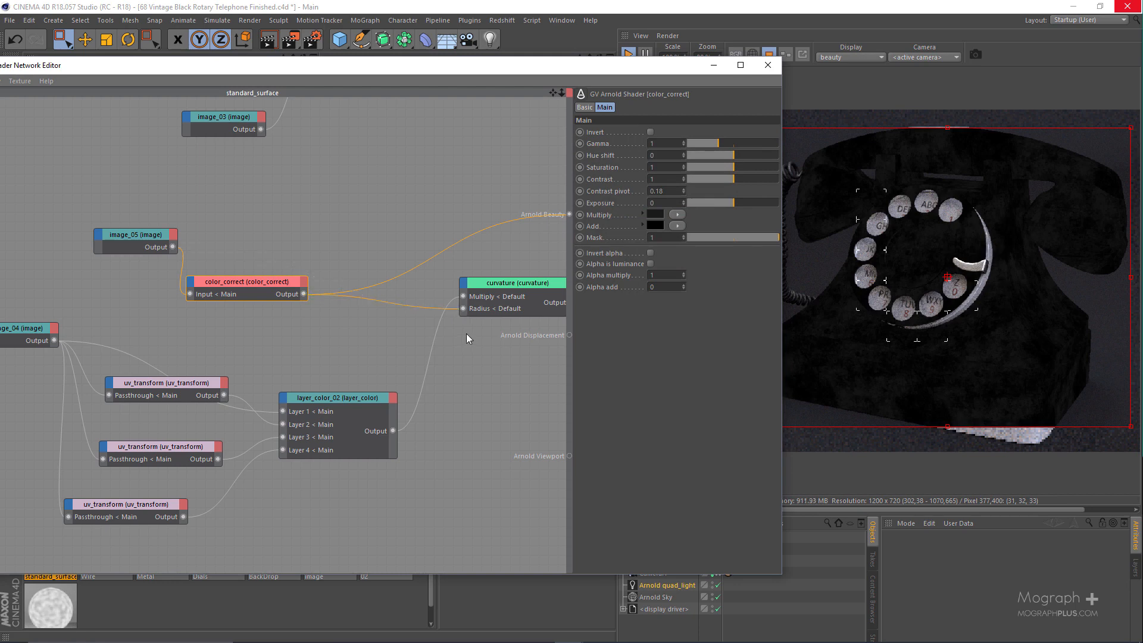
right_click(473, 283)
click(500, 297)
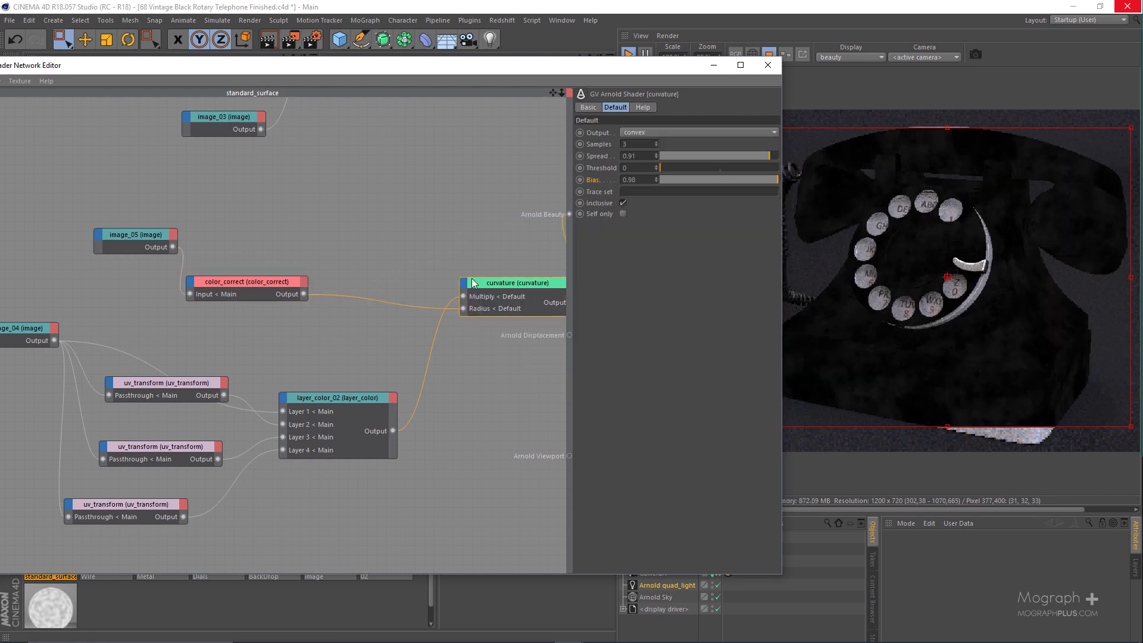
Examine the varied edge mask on the rendered telephone and compare it with the worn edges in the DSC_0094_original.JPG reference photo
scroll(905, 402, up, 2)
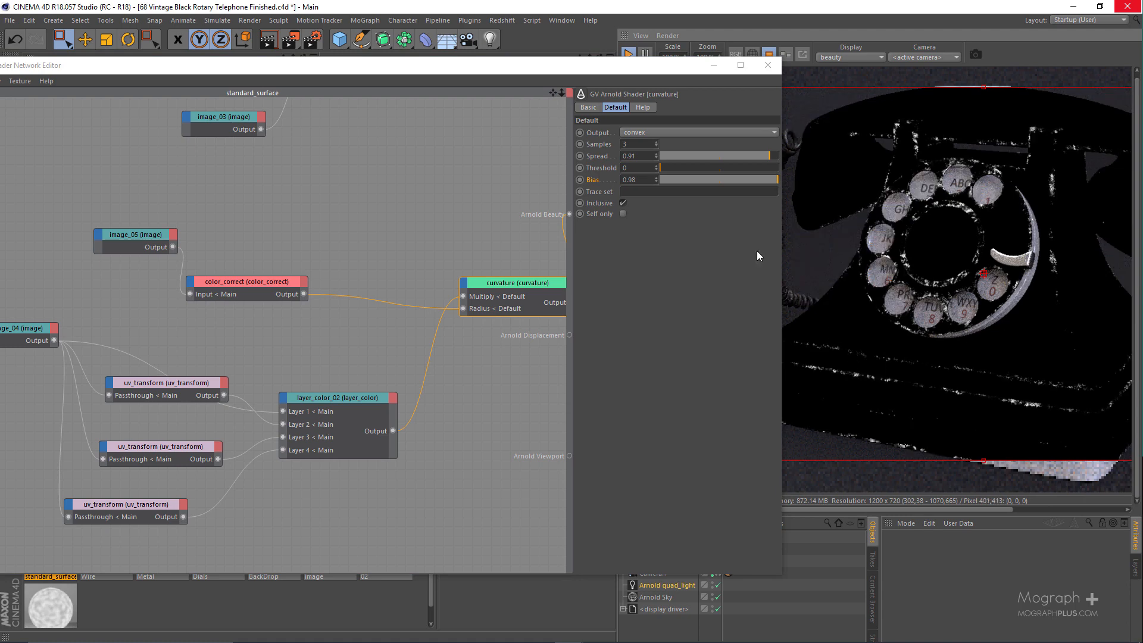
drag(601, 62, 512, 61)
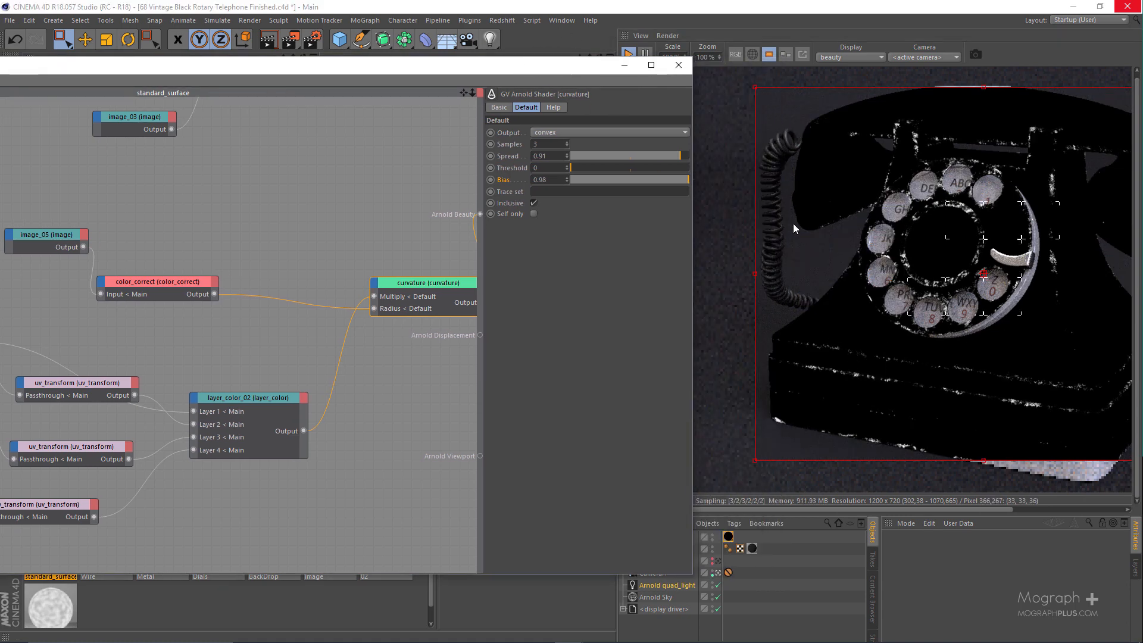
scroll(867, 428, up, 1)
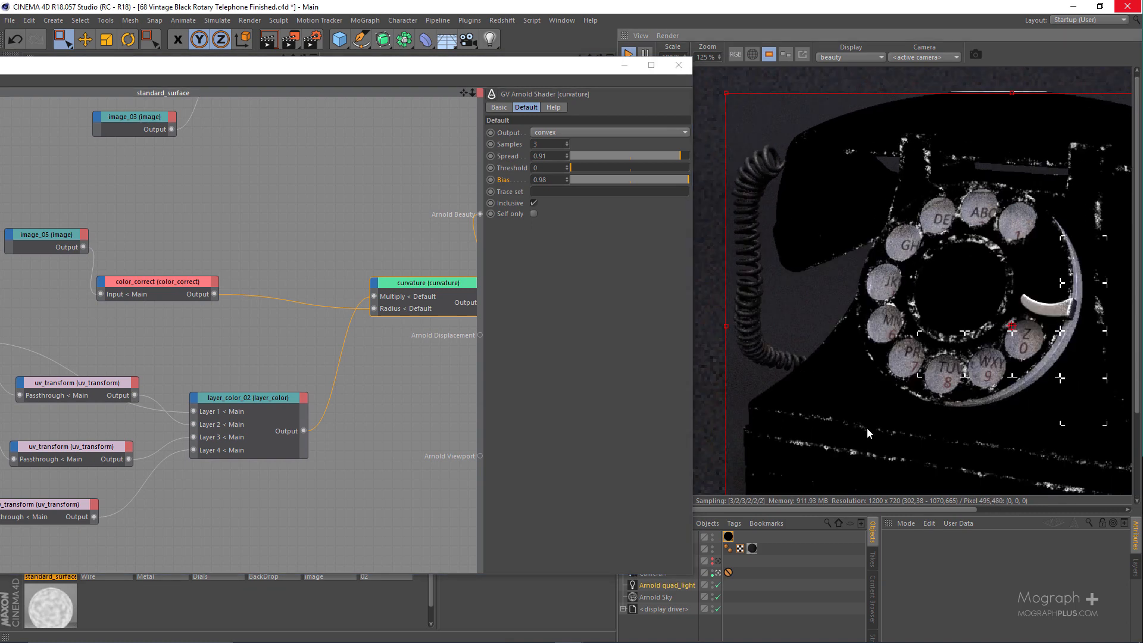
middle_drag(837, 405, 806, 258)
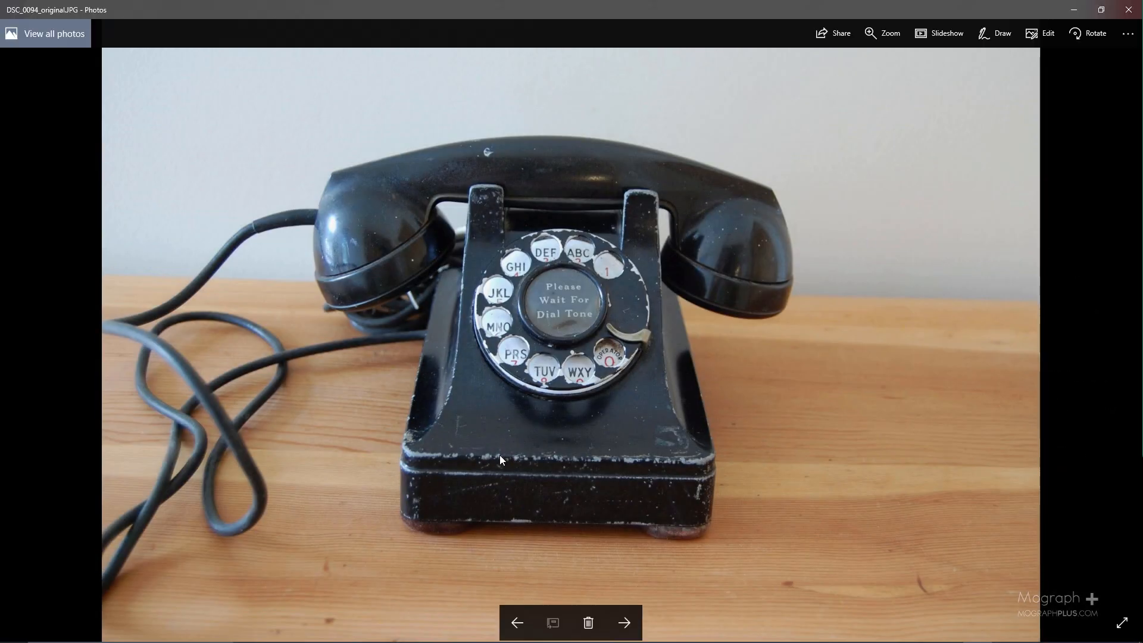
click(1129, 9)
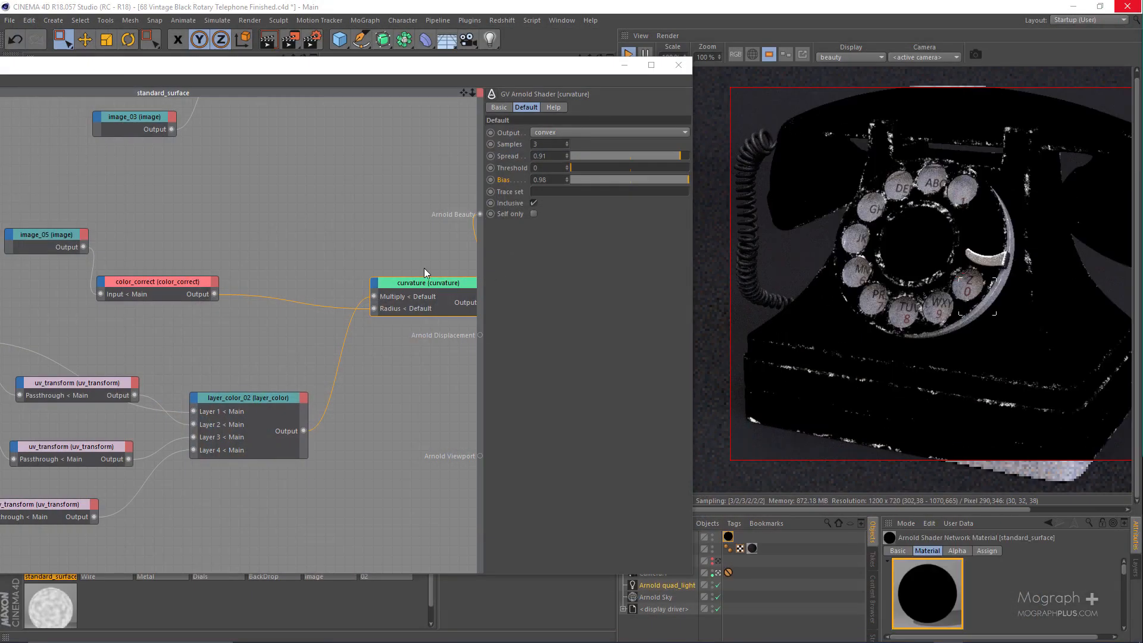
middle_drag(255, 316, 185, 298)
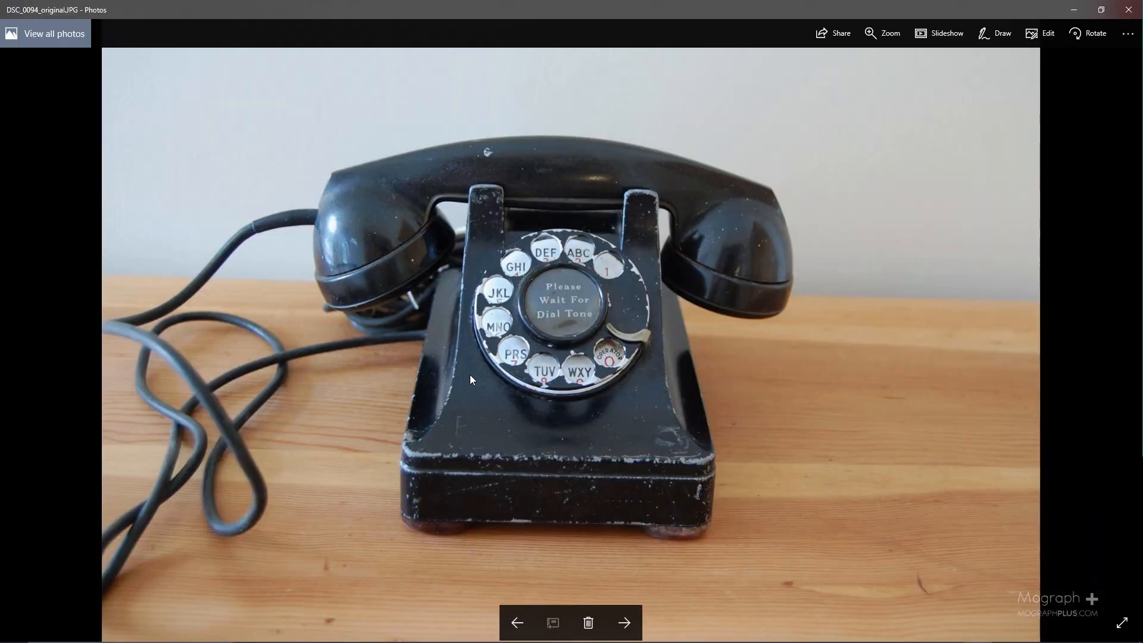
Examine the scratches and specks on the body and handset in the DSC_0094_original.JPG reference photo, and return to Cinema 4D
scroll(476, 362, up, 2)
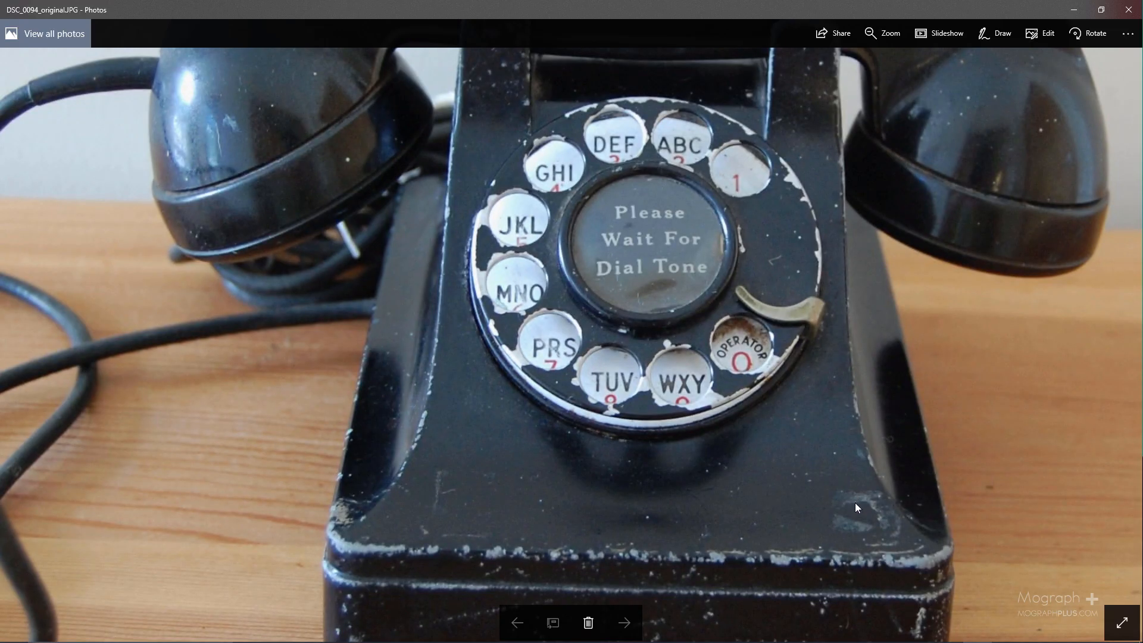
drag(767, 300, 772, 411)
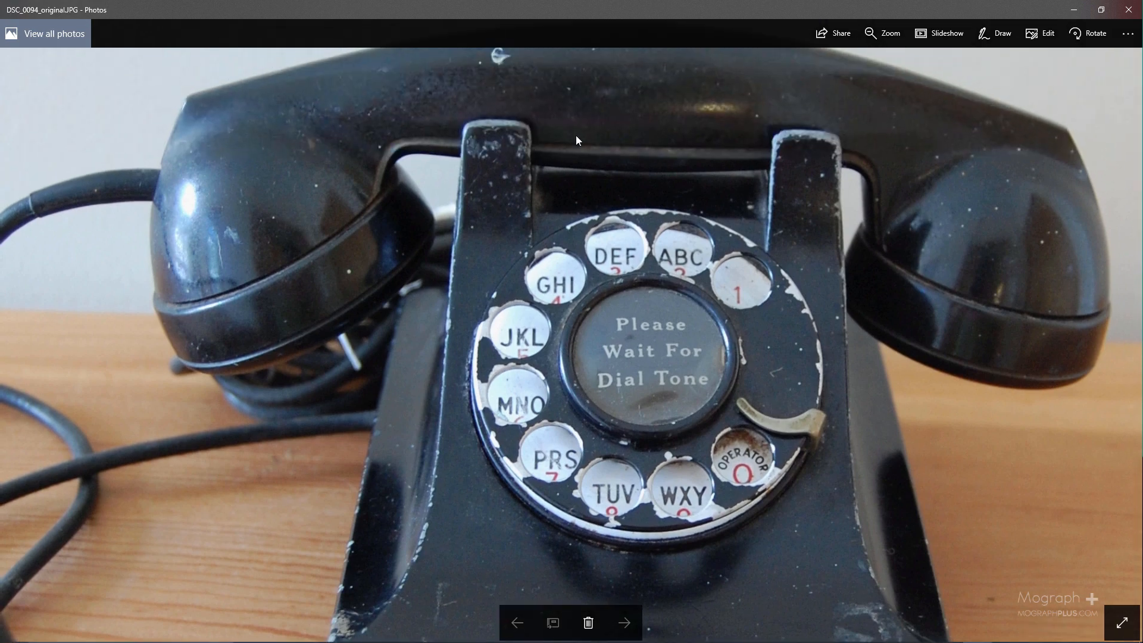
drag(647, 92, 651, 231)
drag(364, 291, 390, 181)
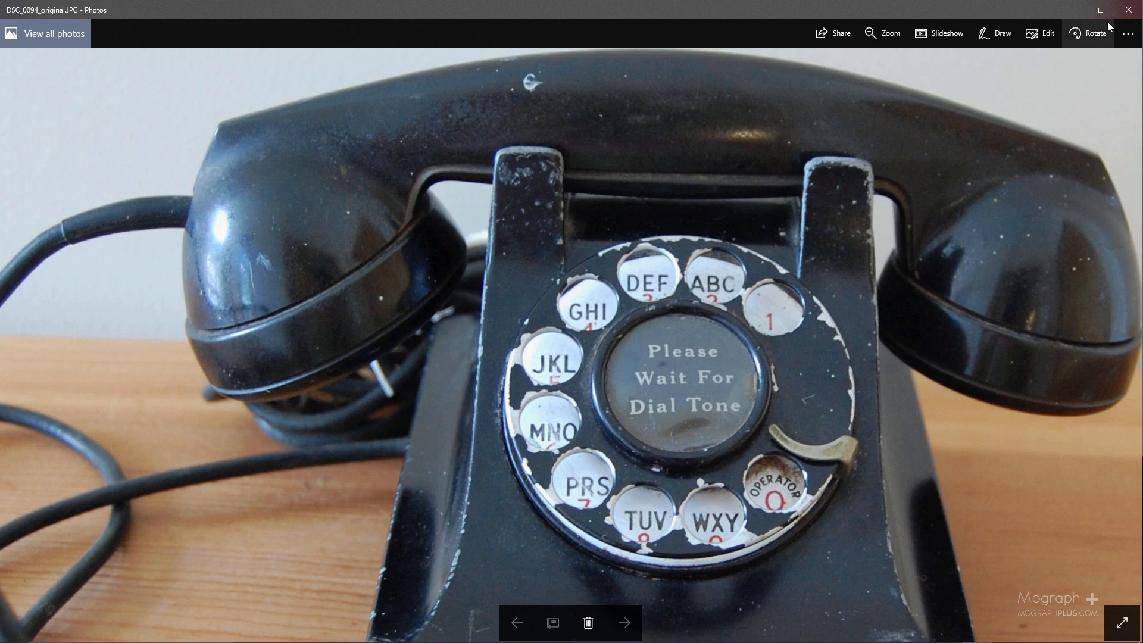
click(1128, 10)
Add an image shader loaded with BW41.png to the standard_surface network near the curvature shader
alt+middle_drag(415, 315, 318, 339)
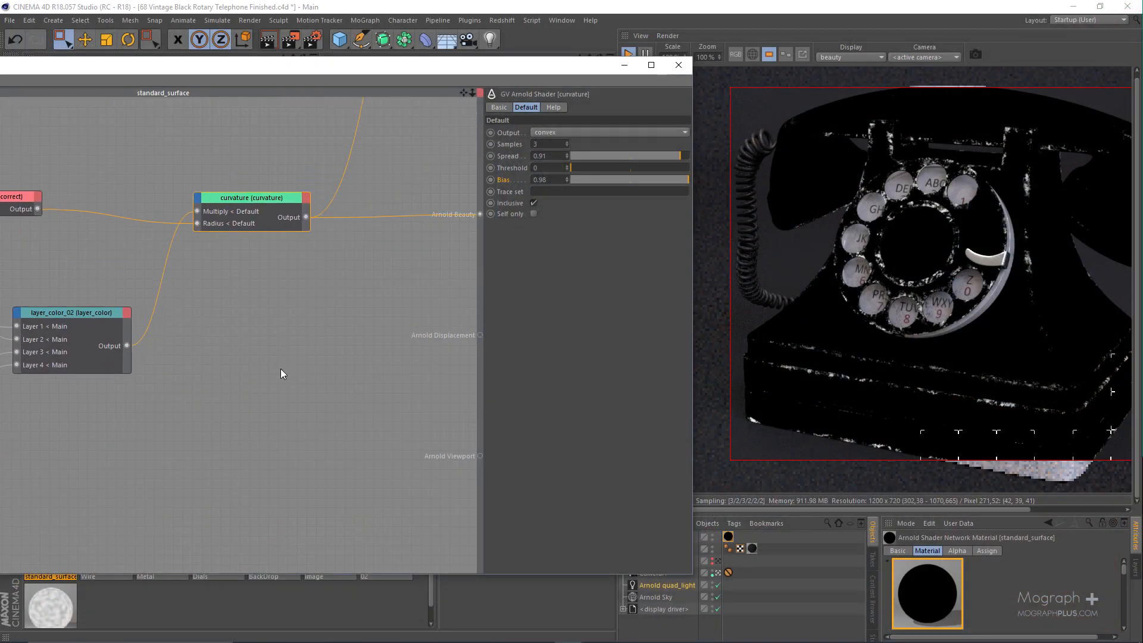
alt+middle_drag(294, 181, 209, 215)
alt+middle_drag(330, 287, 266, 321)
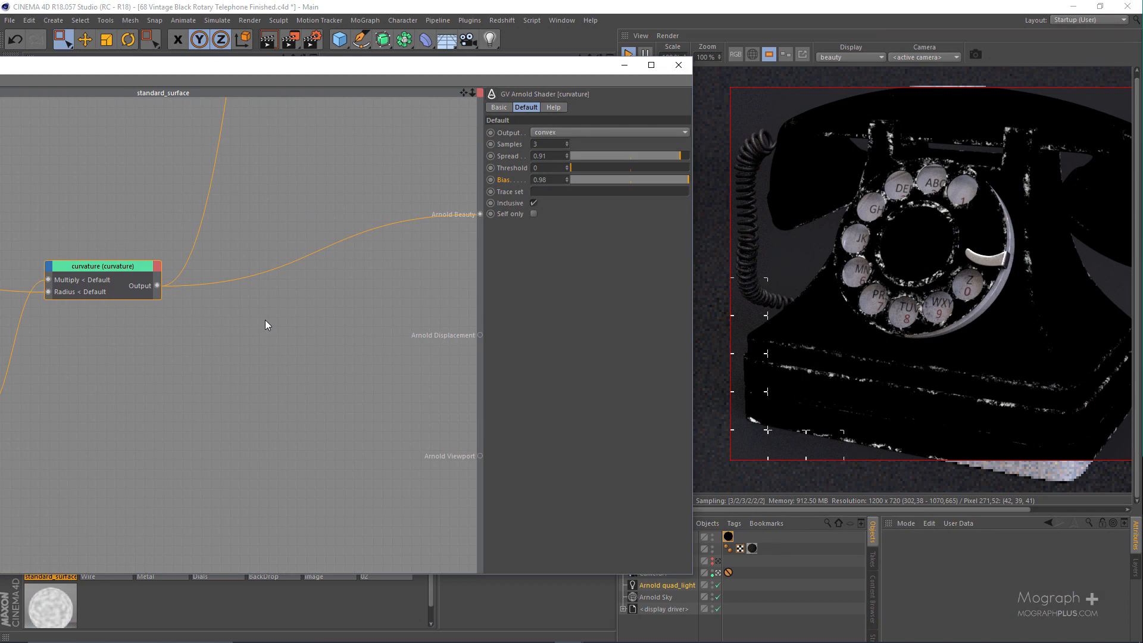
double_click(265, 322)
text(image)
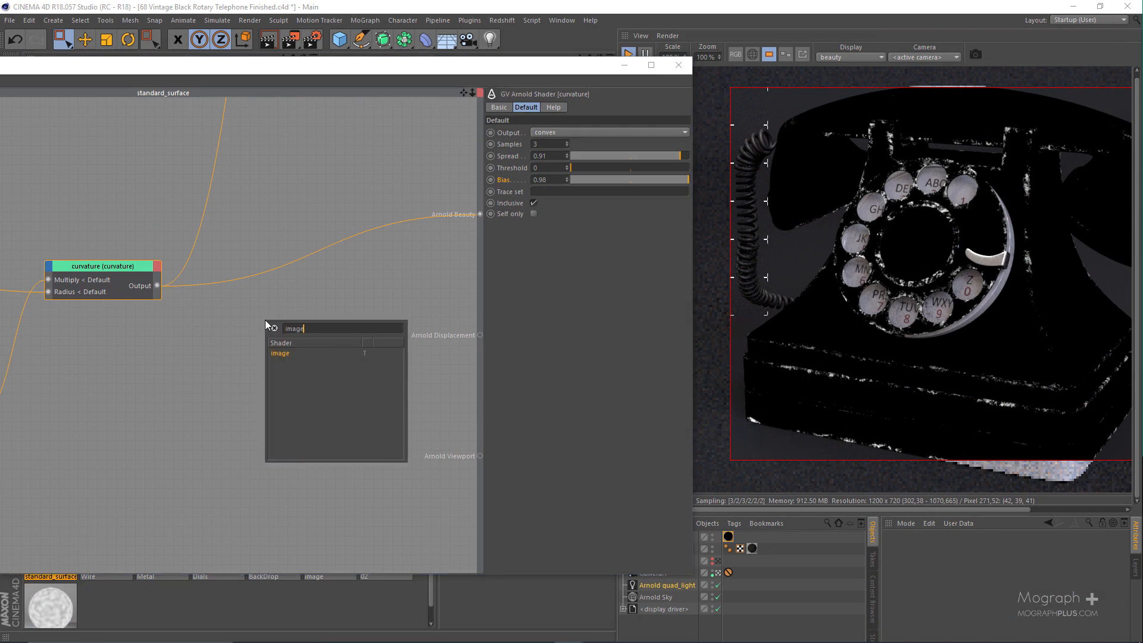
key(Return)
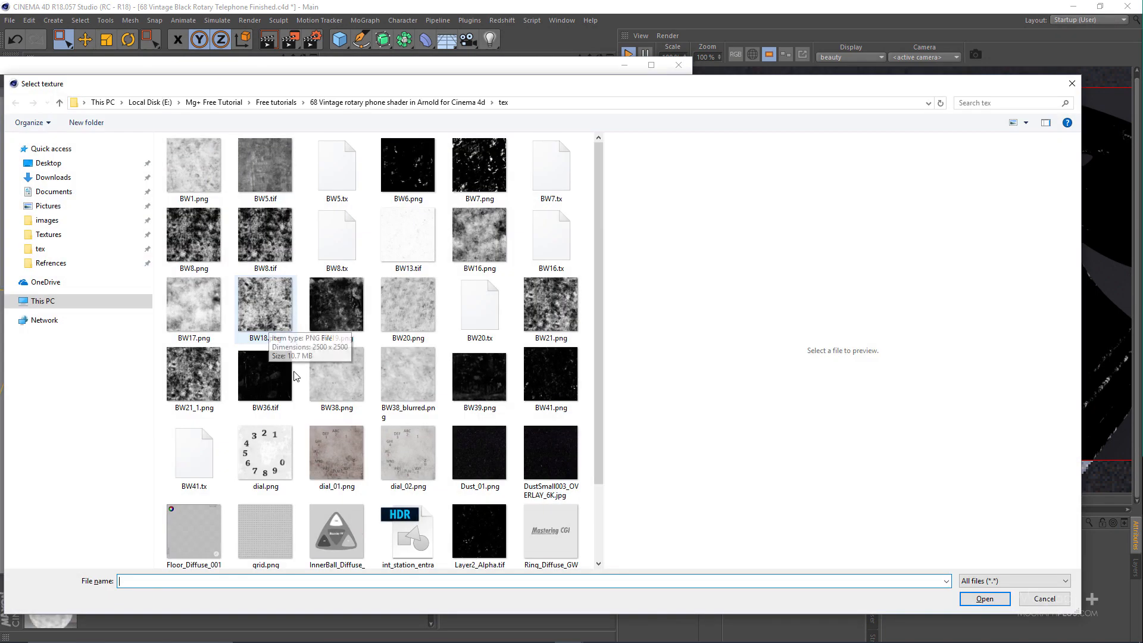
scroll(269, 325, down, 3)
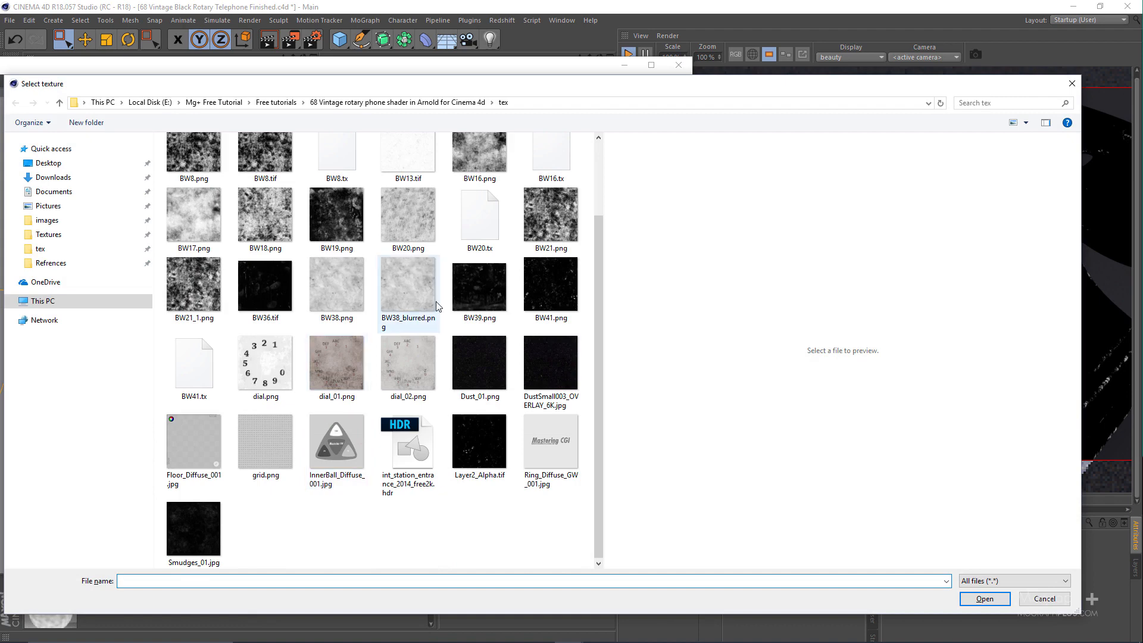
click(552, 277)
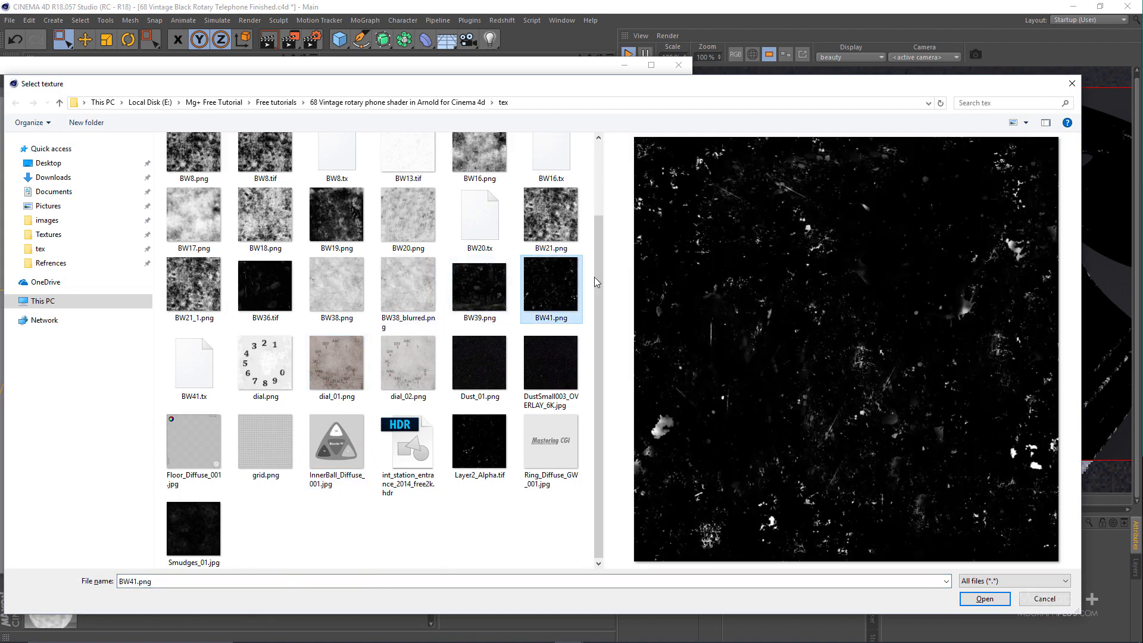
double_click(557, 285)
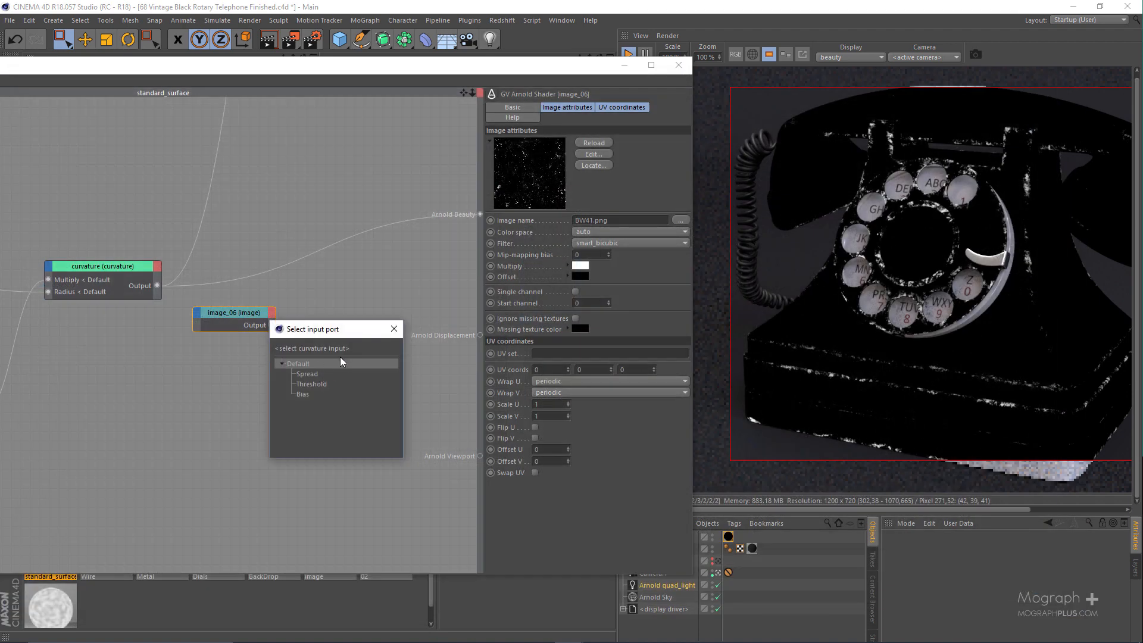
Place the BW41.png image shader below the curvature shader, leaving it unconnected to curvature, and make it the beauty root shader
click(250, 308)
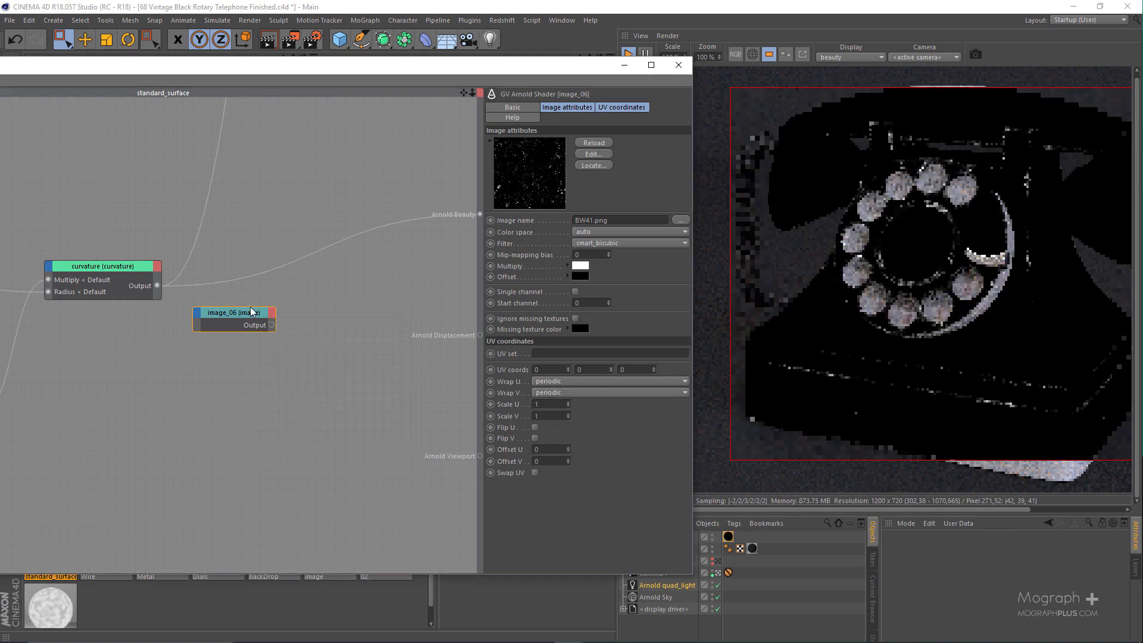
drag(209, 317, 84, 399)
alt+middle_drag(116, 363, 199, 368)
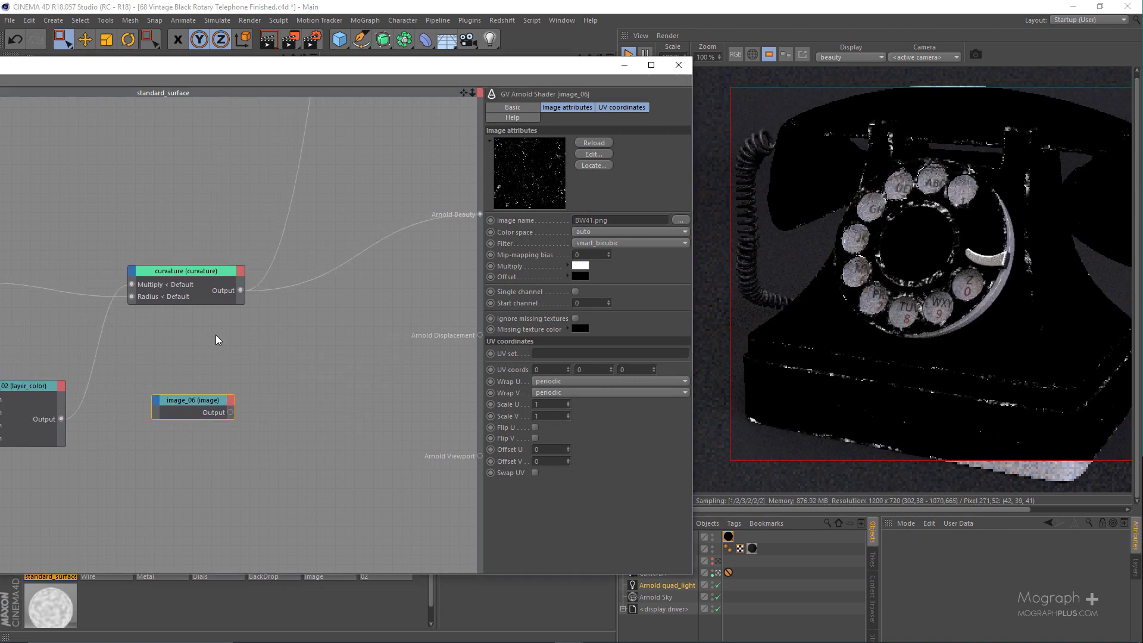
drag(243, 374, 158, 435)
key(alt+w)
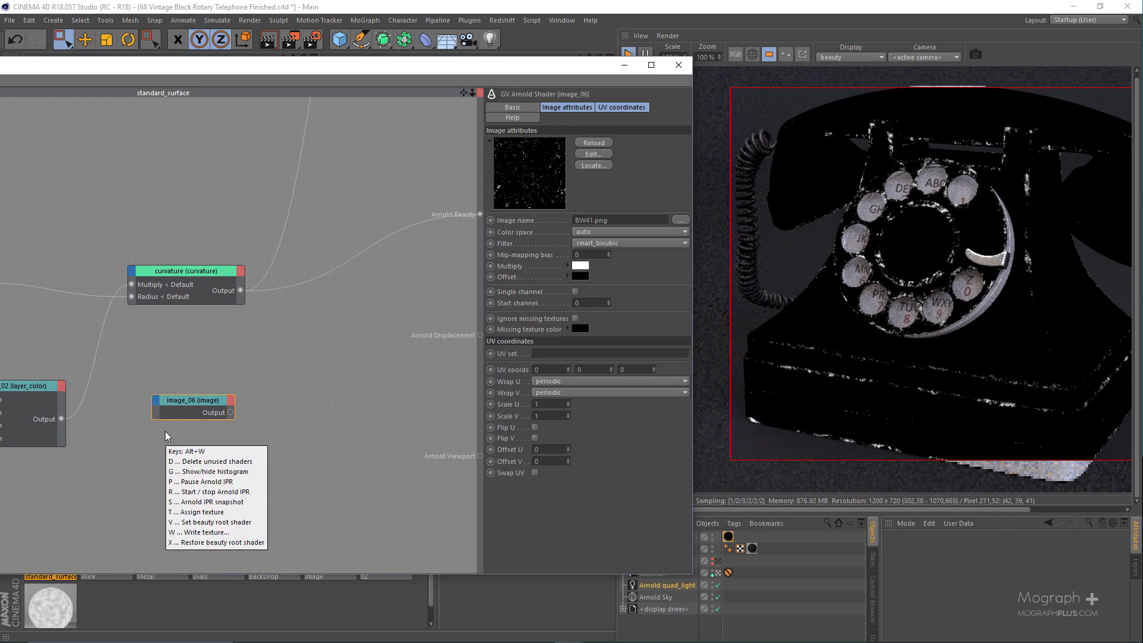
key(r)
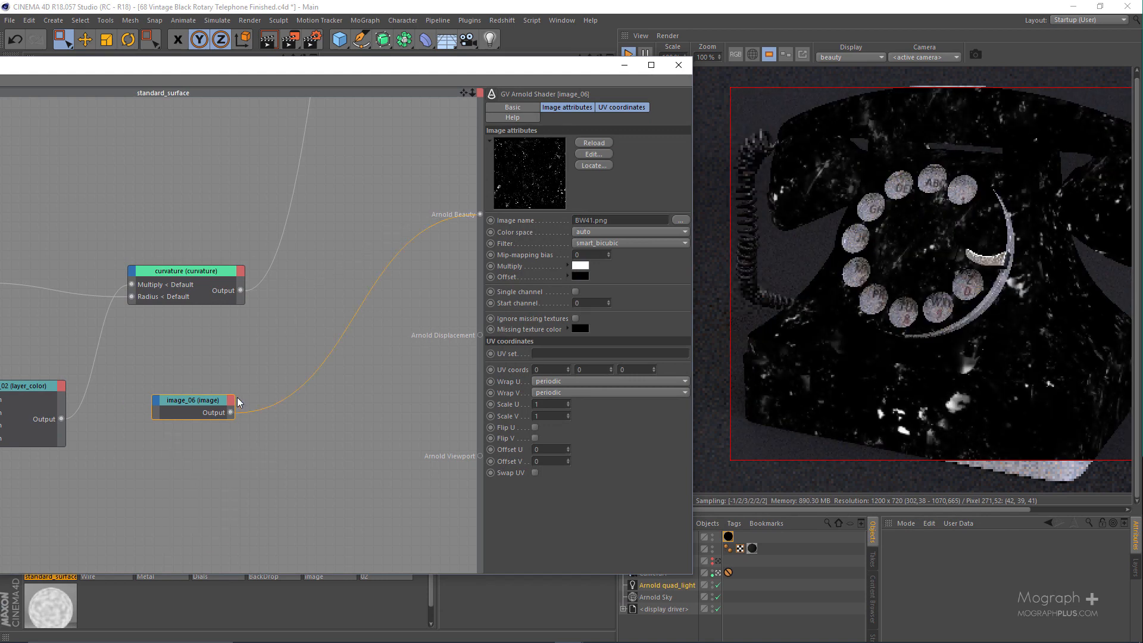
alt+middle_drag(274, 348, 256, 350)
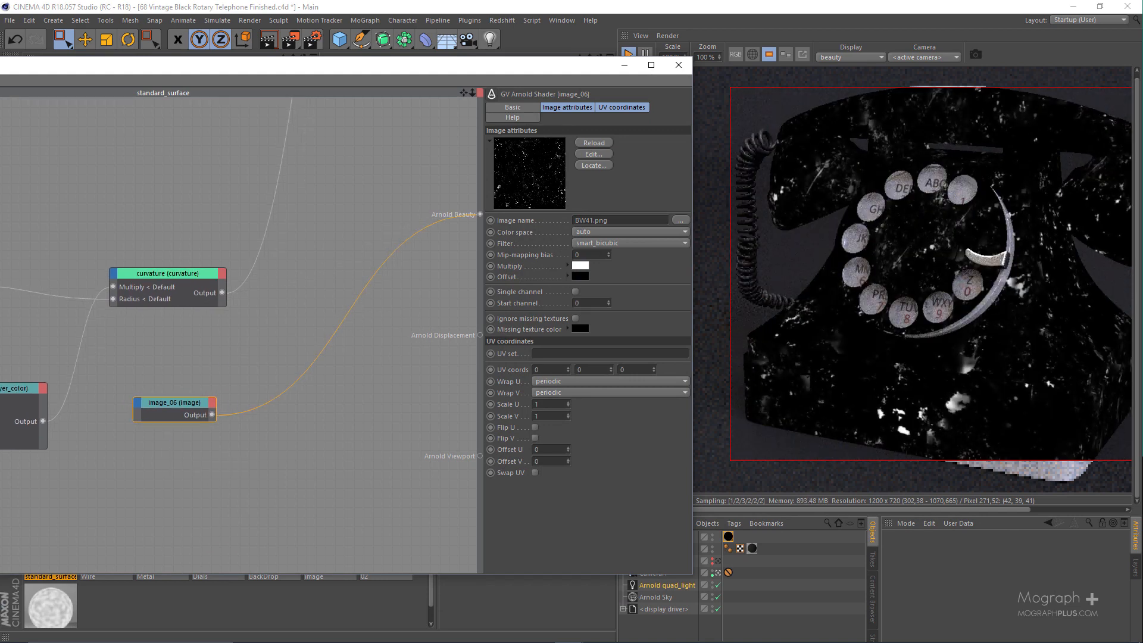
Shift the BW41.png scratches horizontally across the telephone by setting the image's Offset U to 0.68
click(1110, 266)
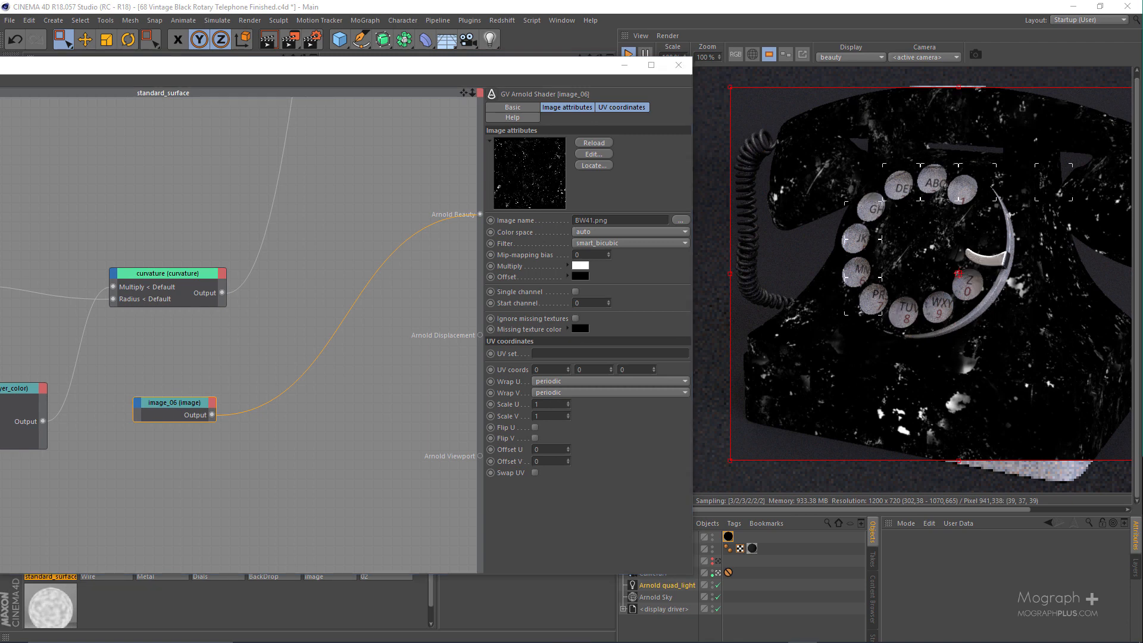
click(549, 449)
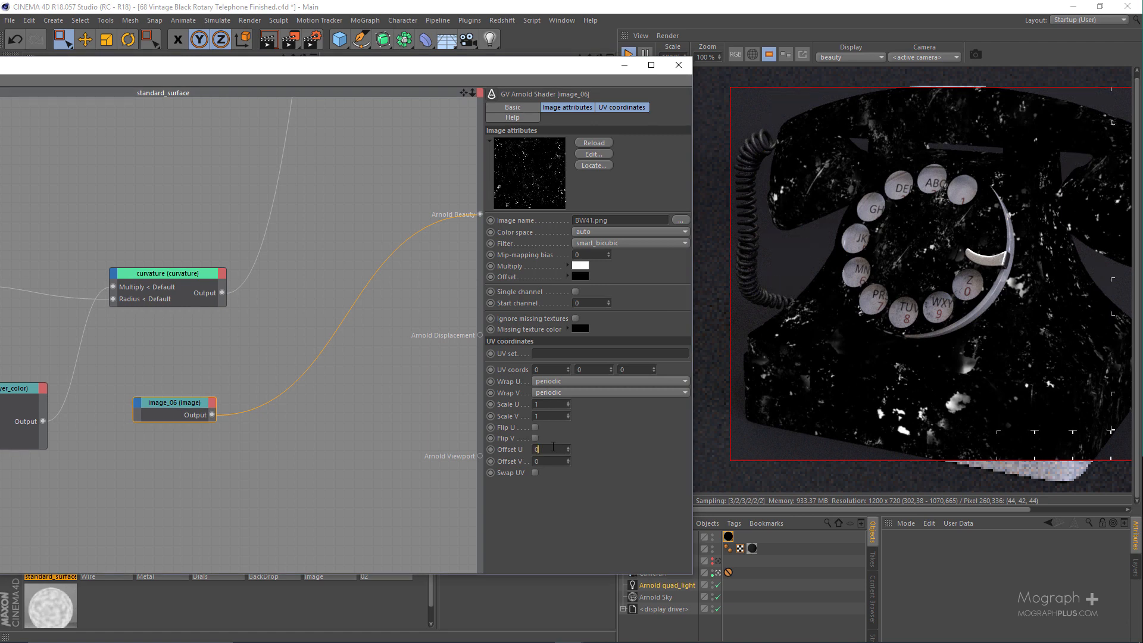
scroll(553, 447, up, 14)
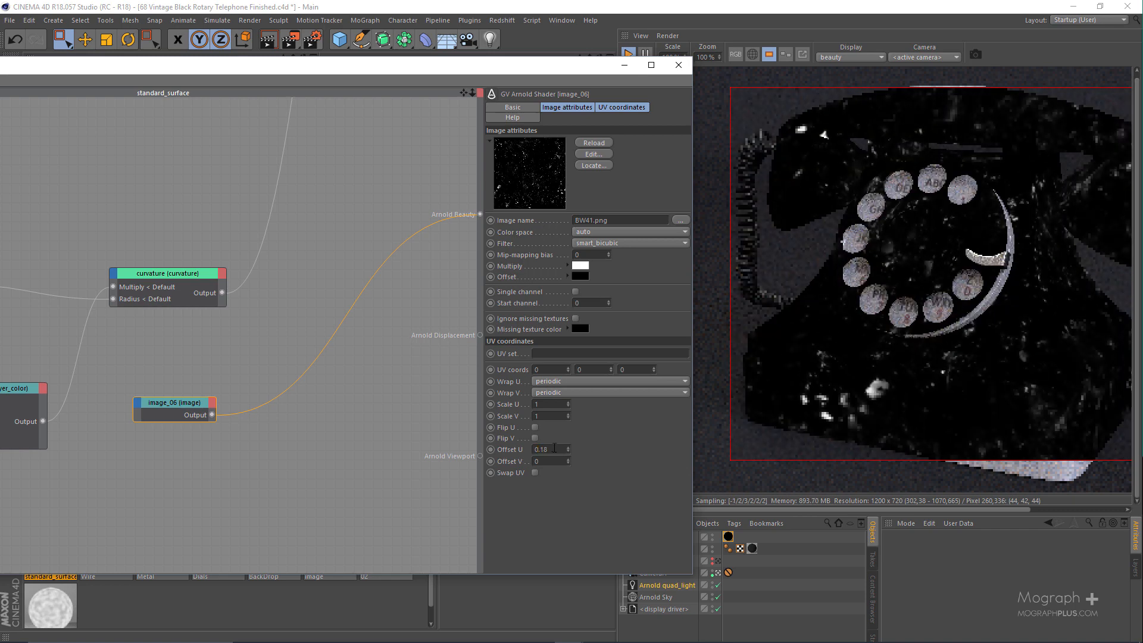
double_click(554, 449)
text(0.6)
key(Return)
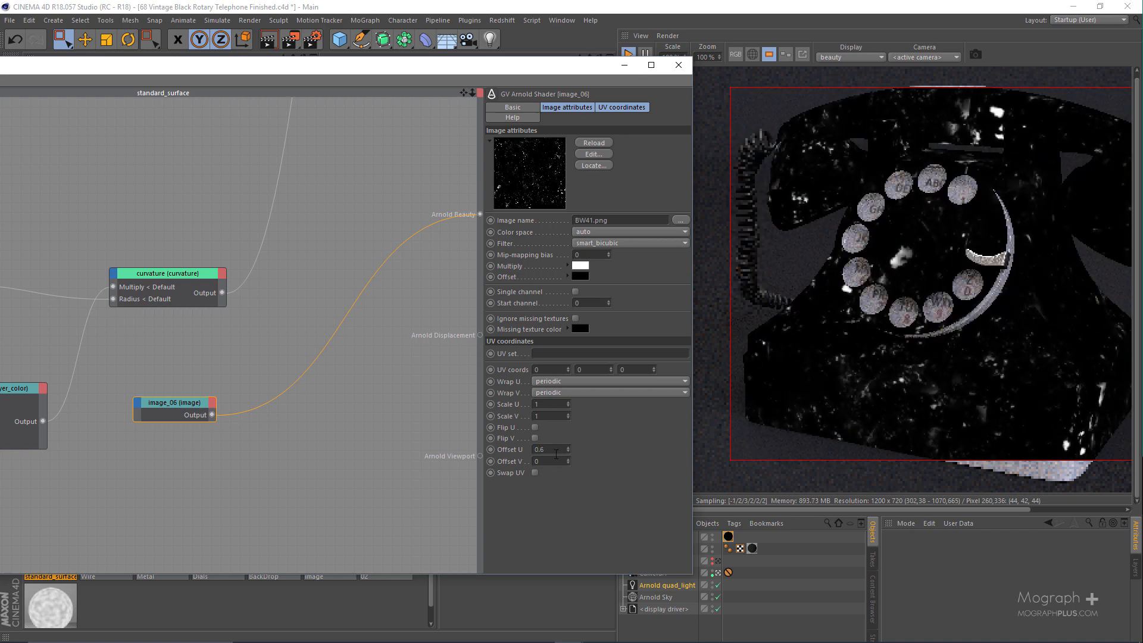
double_click(555, 451)
text(0.7)
key(Return)
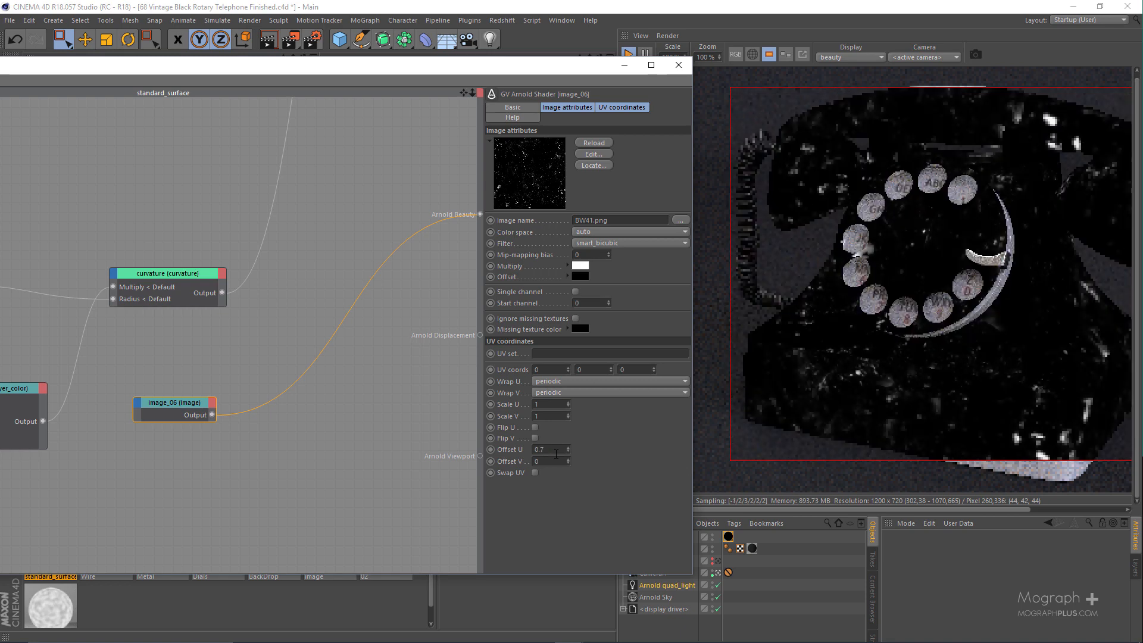
scroll(555, 449, down, 2)
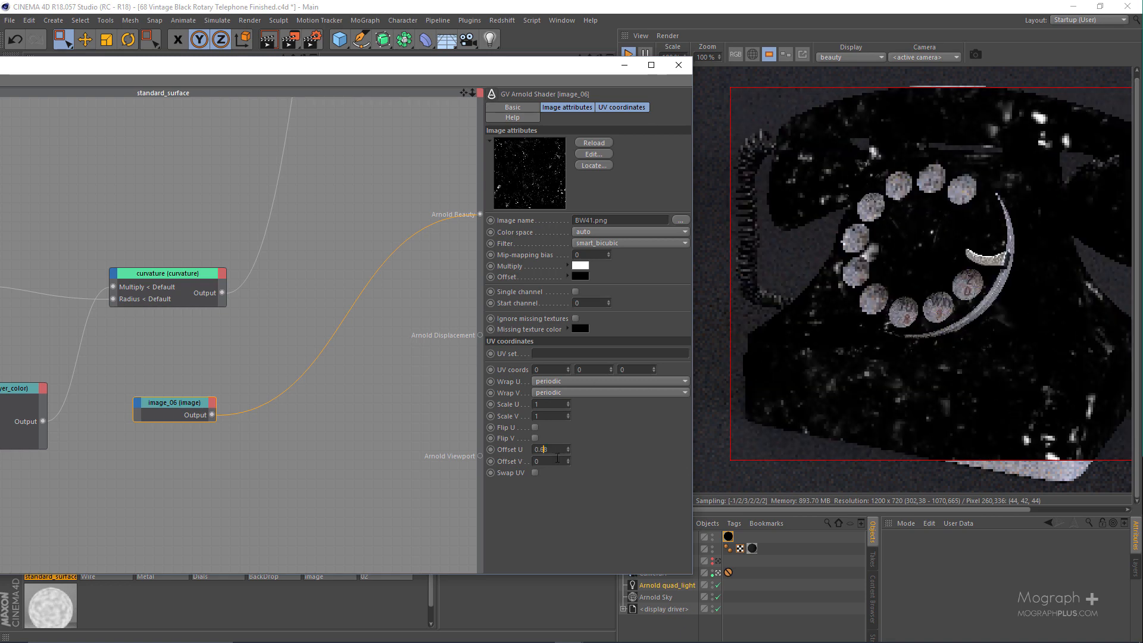
Set the BW41.png image's Offset V to -0.06 and check the scratch placement on the whole telephone
scroll(559, 461, up, 1)
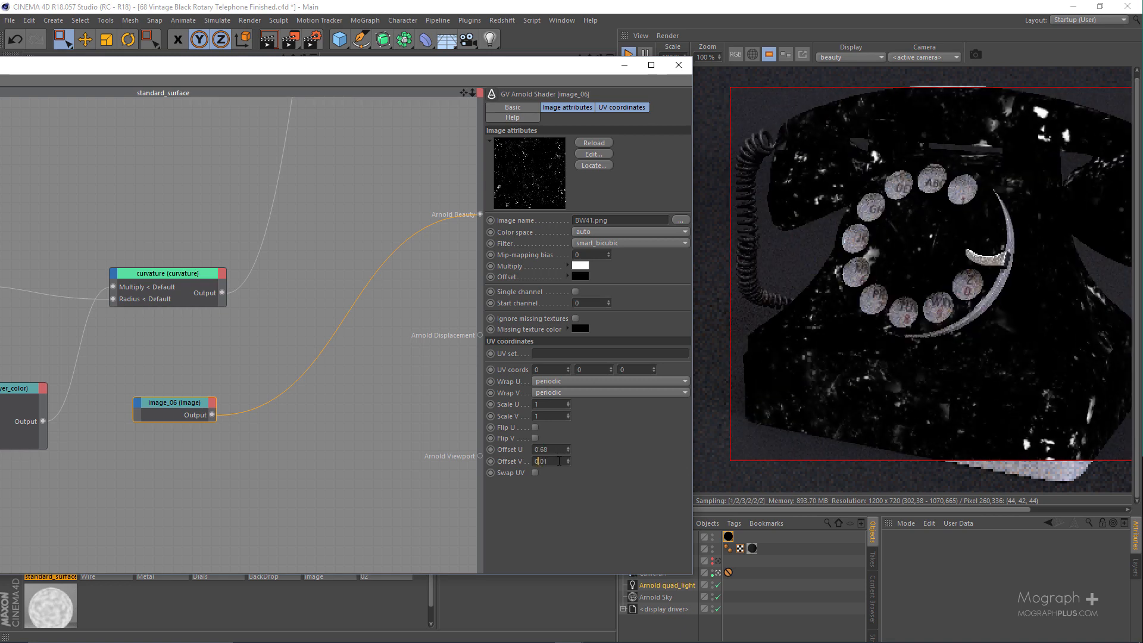
scroll(558, 461, down, 4)
scroll(559, 462, down, 3)
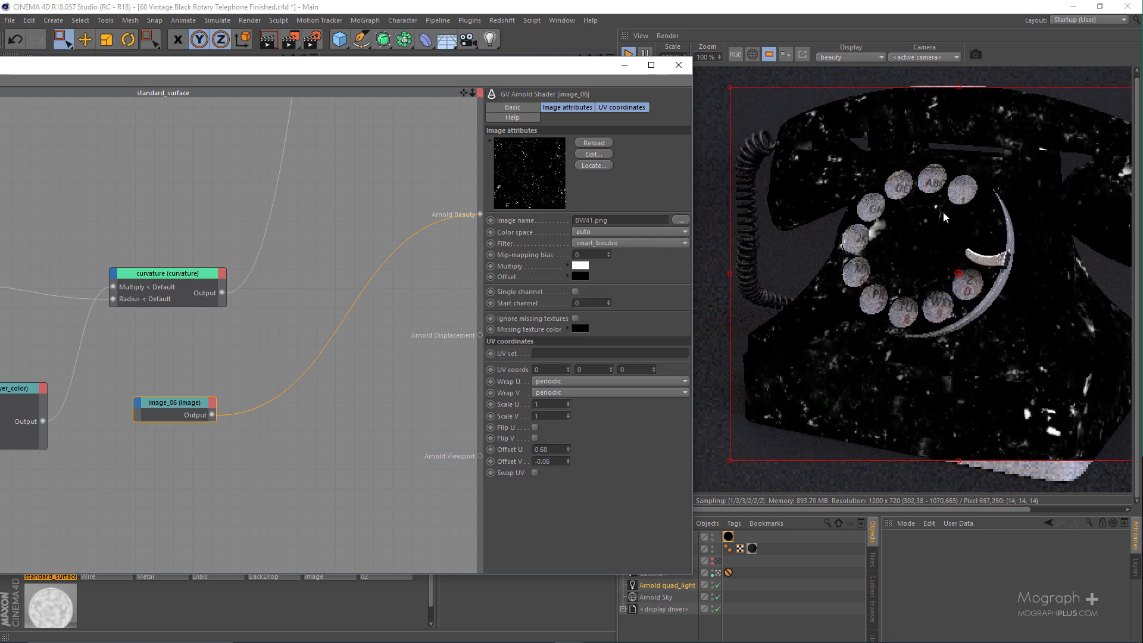
scroll(959, 299, down, 2)
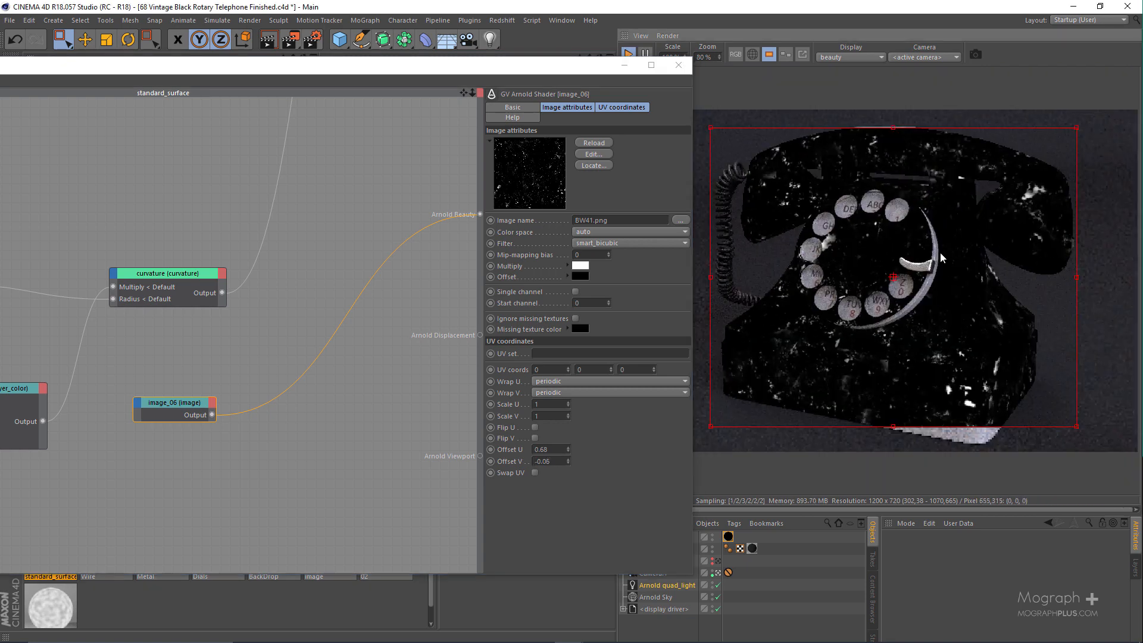
Add a layer_color shader between the curvature shader and the material output, beside the BW41.png image shader
double_click(236, 342)
text(layer)
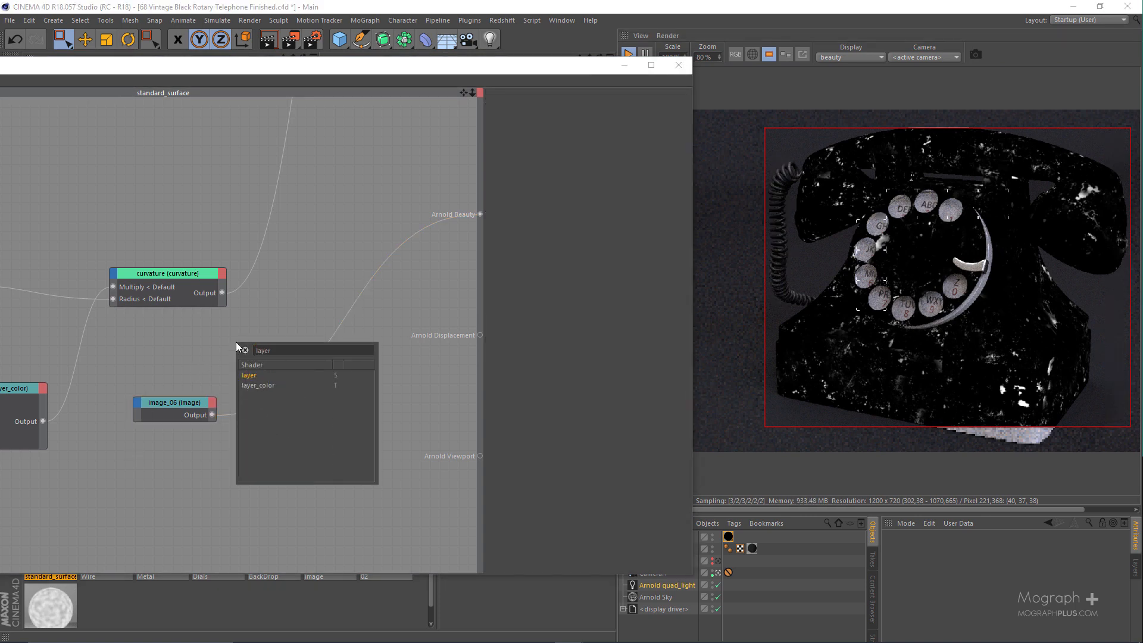
key(Down)
key(Return)
drag(229, 339, 350, 350)
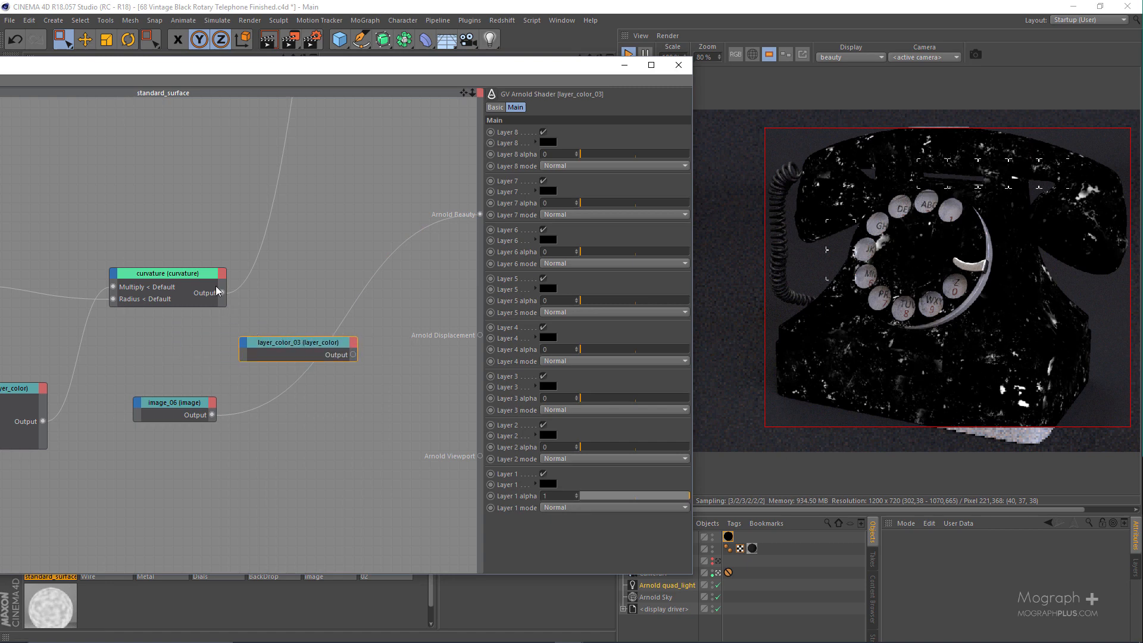
Connect the curvature output to Layer 1 and the BW41.png image output to Layer 2 of the new layer_color shader
drag(246, 349, 245, 349)
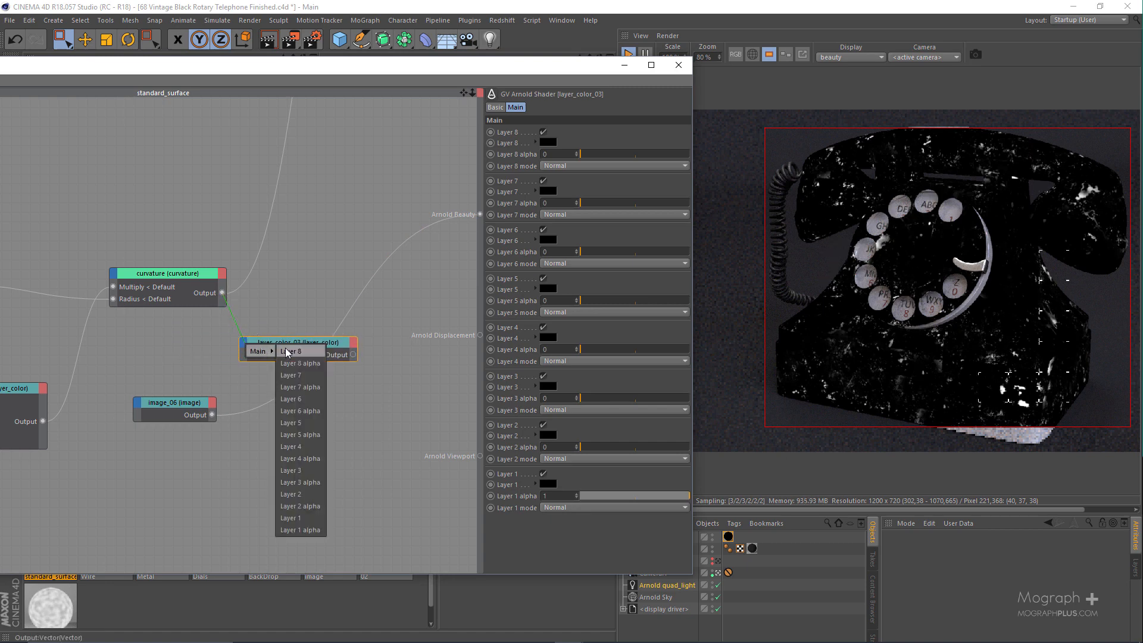
click(301, 527)
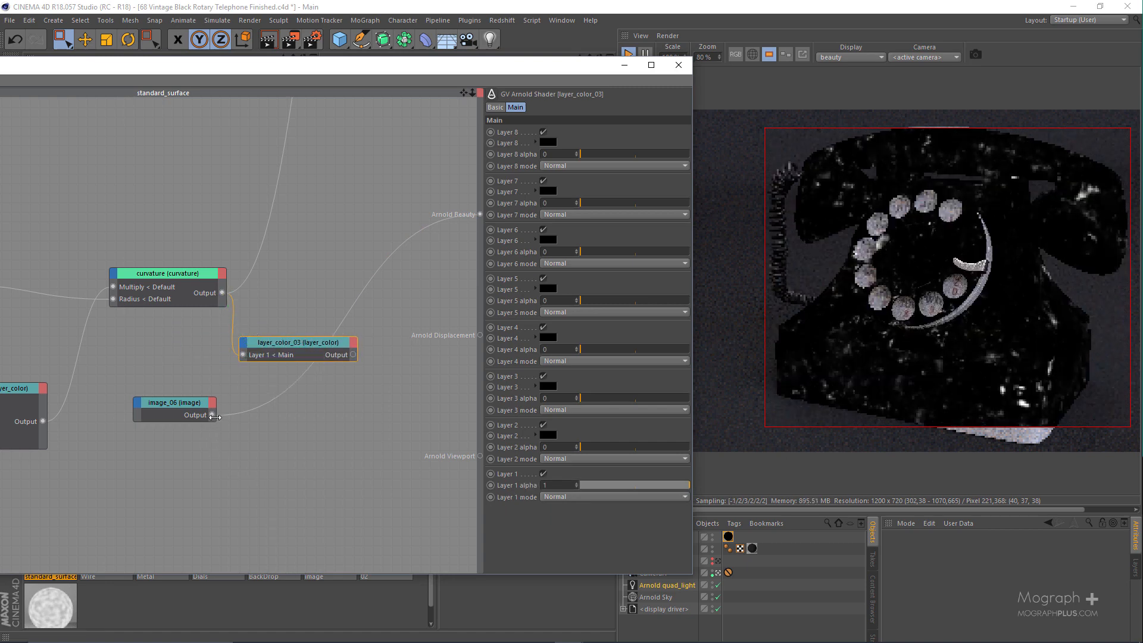
drag(244, 348, 244, 349)
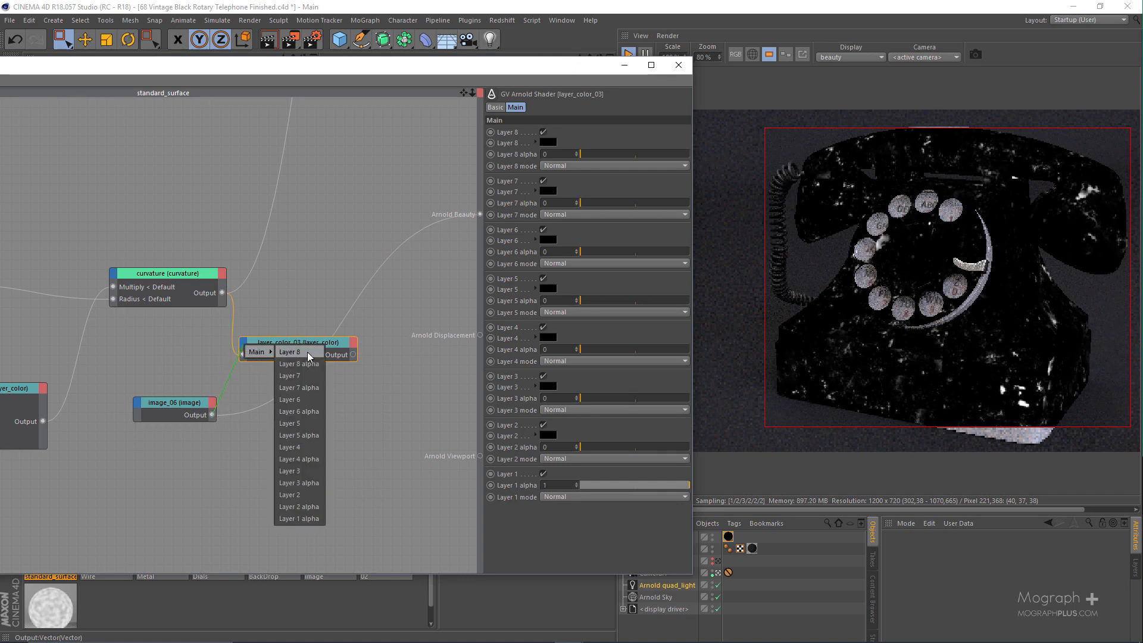
click(301, 495)
Make the new layer_color shader the beauty root shader
drag(303, 309, 278, 366)
alt+middle_drag(289, 360, 170, 368)
key(alt+w)
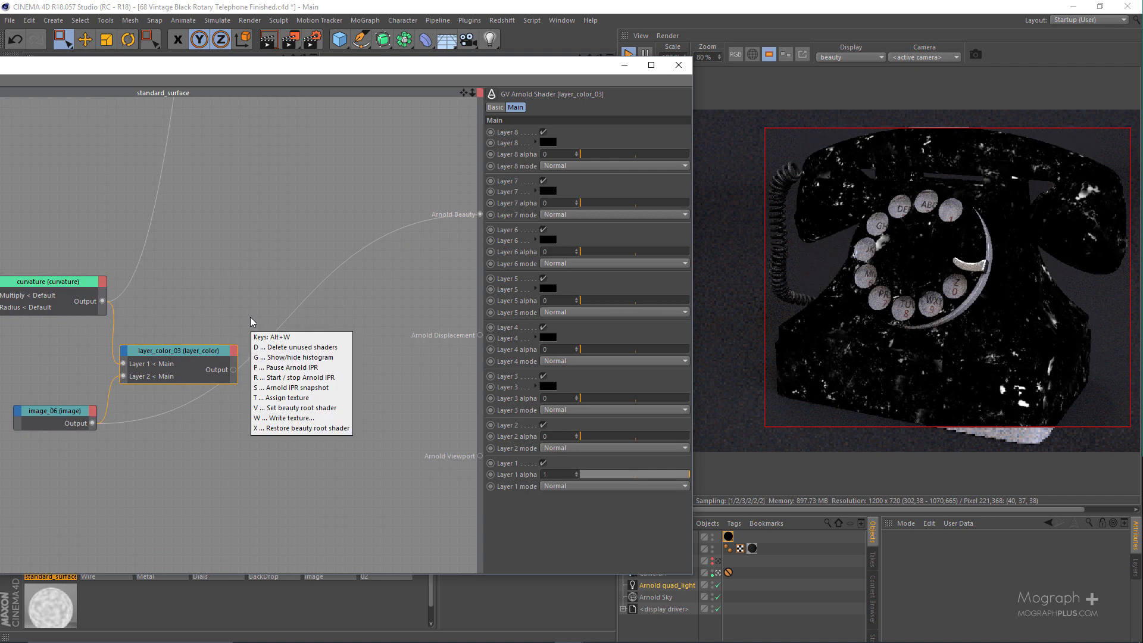
key(v)
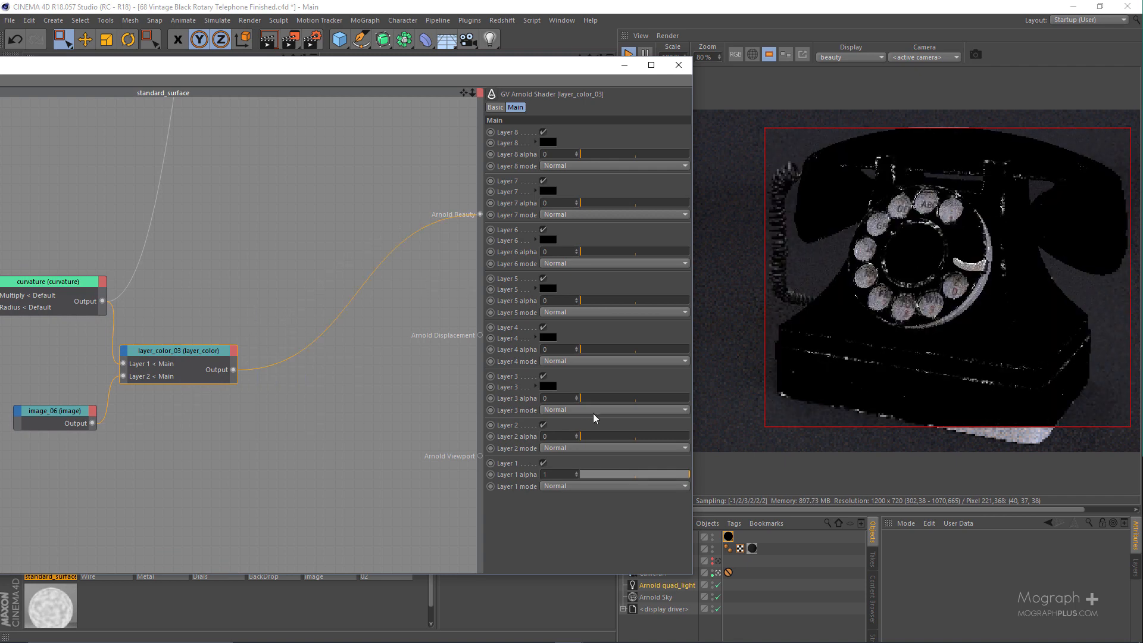
Set the new layer_color shader's Layer 2 alpha to 1 and its Layer 2 mode to Add
drag(636, 437, 695, 438)
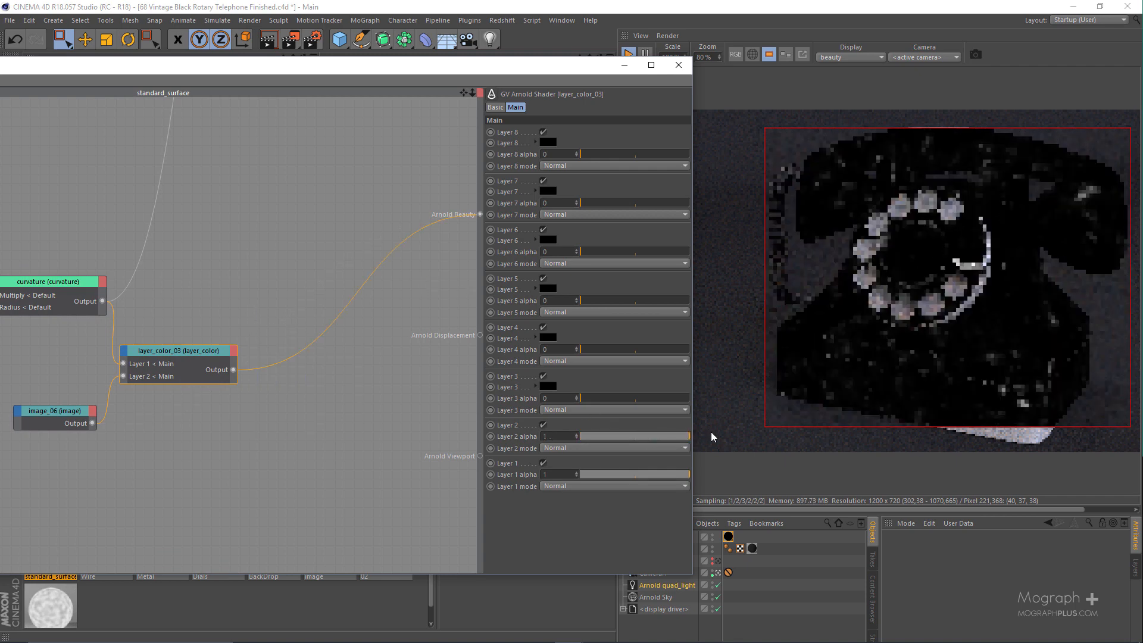
click(594, 447)
click(595, 212)
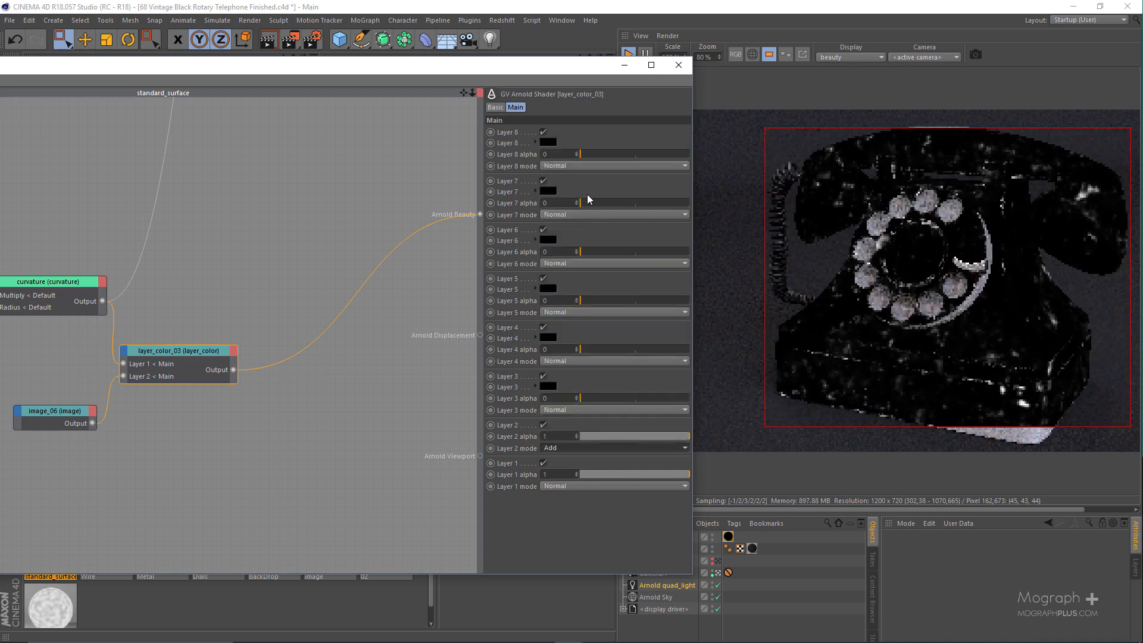
Move the layer shader that blends the two surfaces closer to the material output
alt+middle_drag(119, 337, 238, 371)
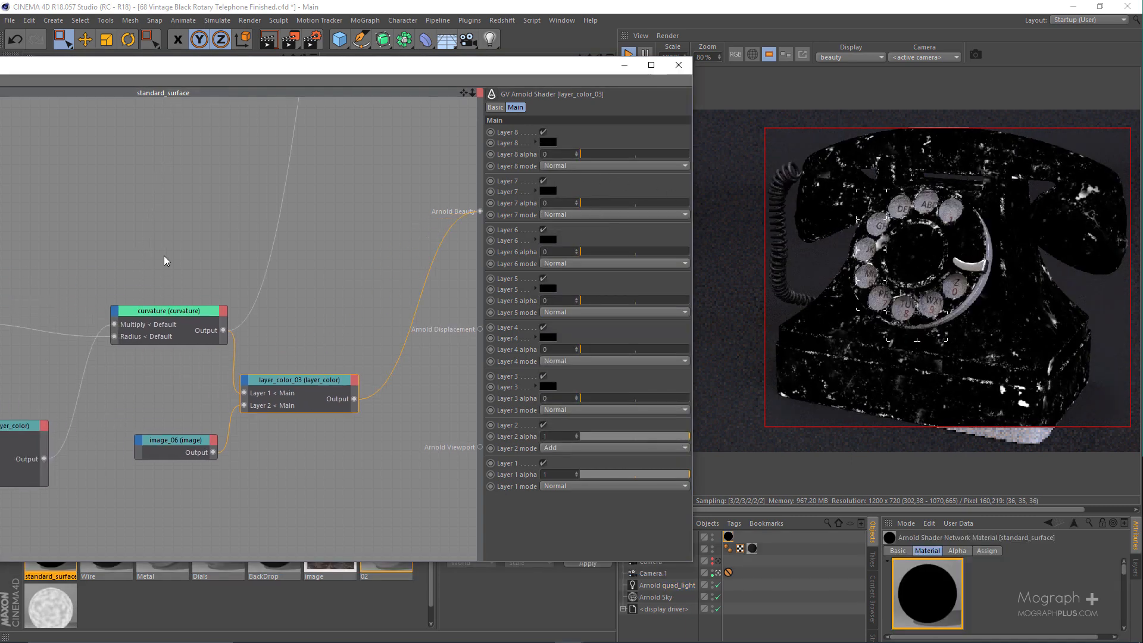
scroll(165, 256, down, 3)
alt+middle_drag(183, 258, 174, 335)
scroll(257, 280, down, 3)
alt+middle_drag(257, 280, 202, 331)
scroll(266, 275, down, 3)
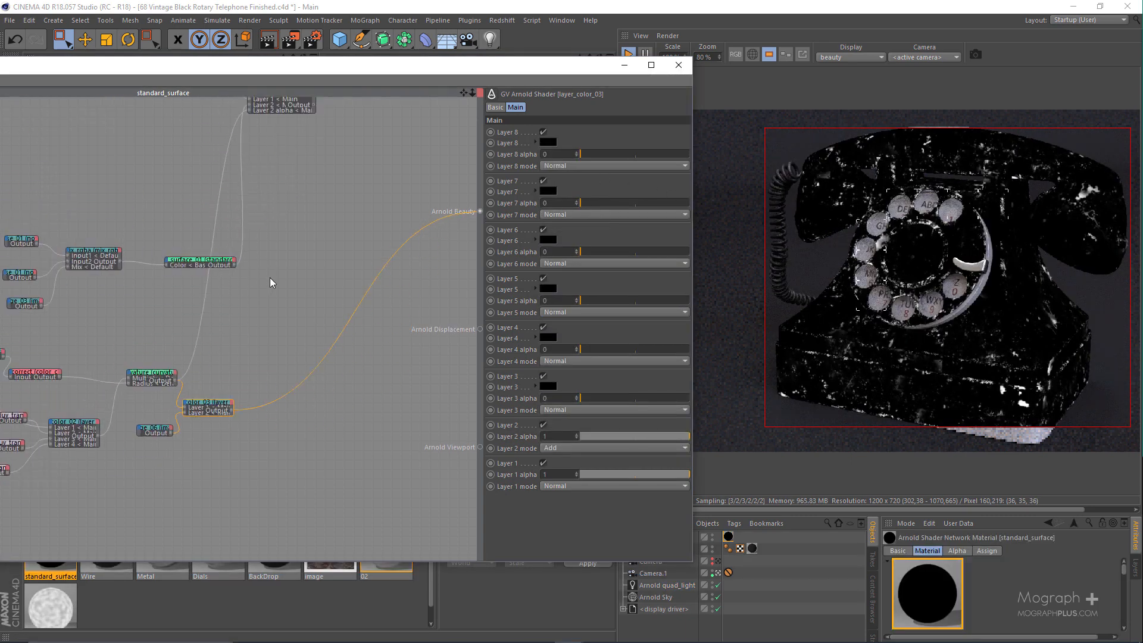
alt+middle_drag(262, 272, 277, 338)
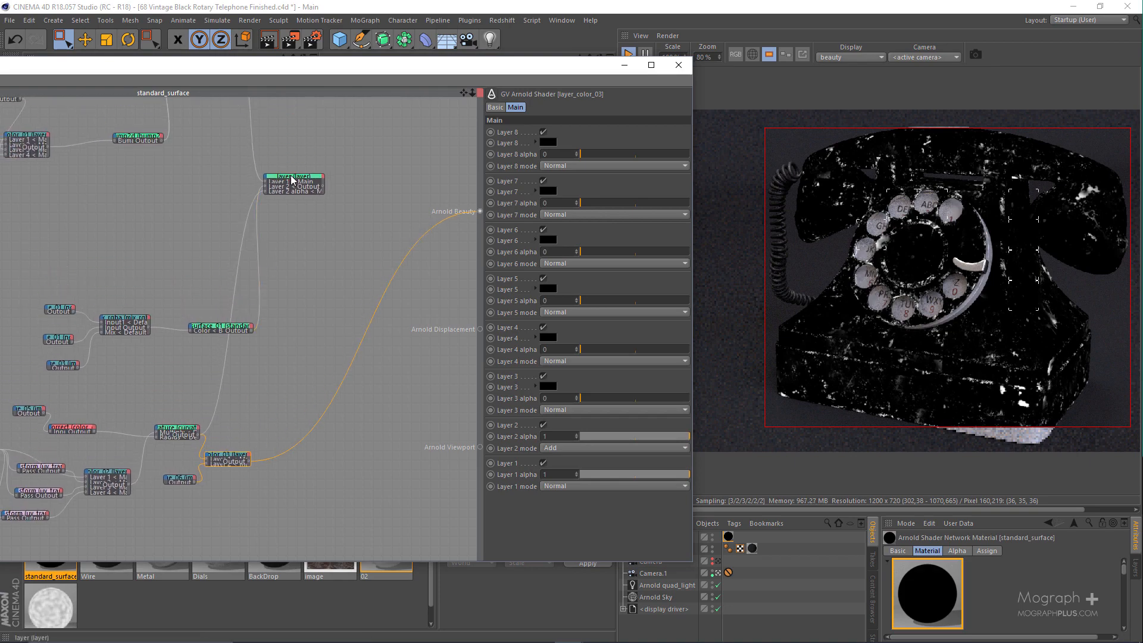
drag(291, 180, 358, 193)
scroll(256, 476, up, 3)
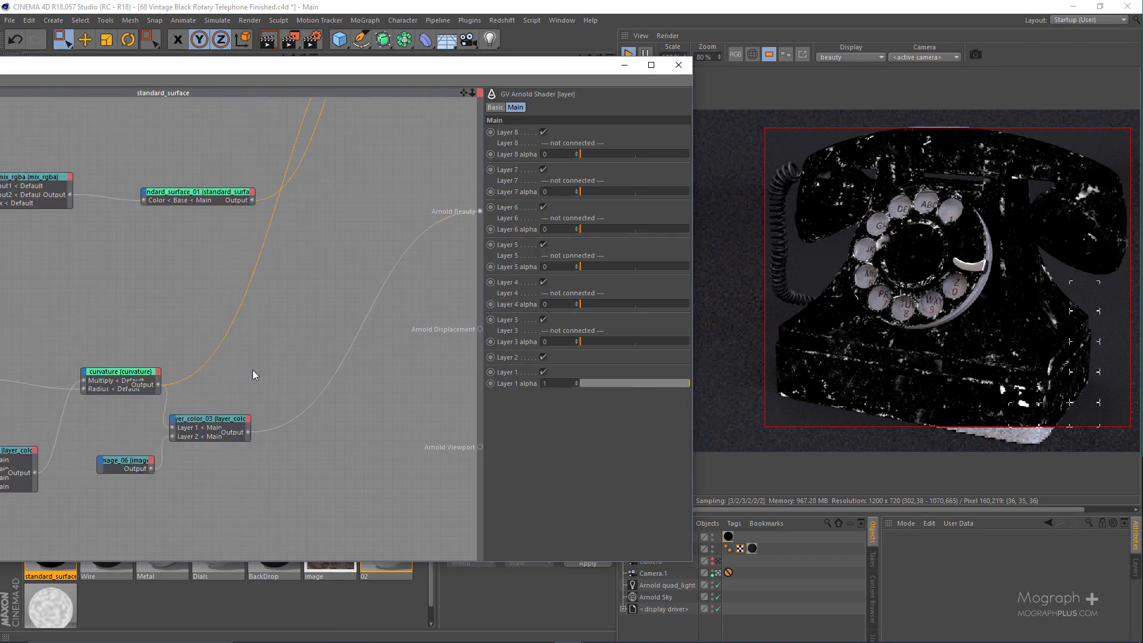
Disconnect the curvature shader from the layer shader's Layer 2 alpha
drag(252, 374, 230, 465)
scroll(309, 260, down, 4)
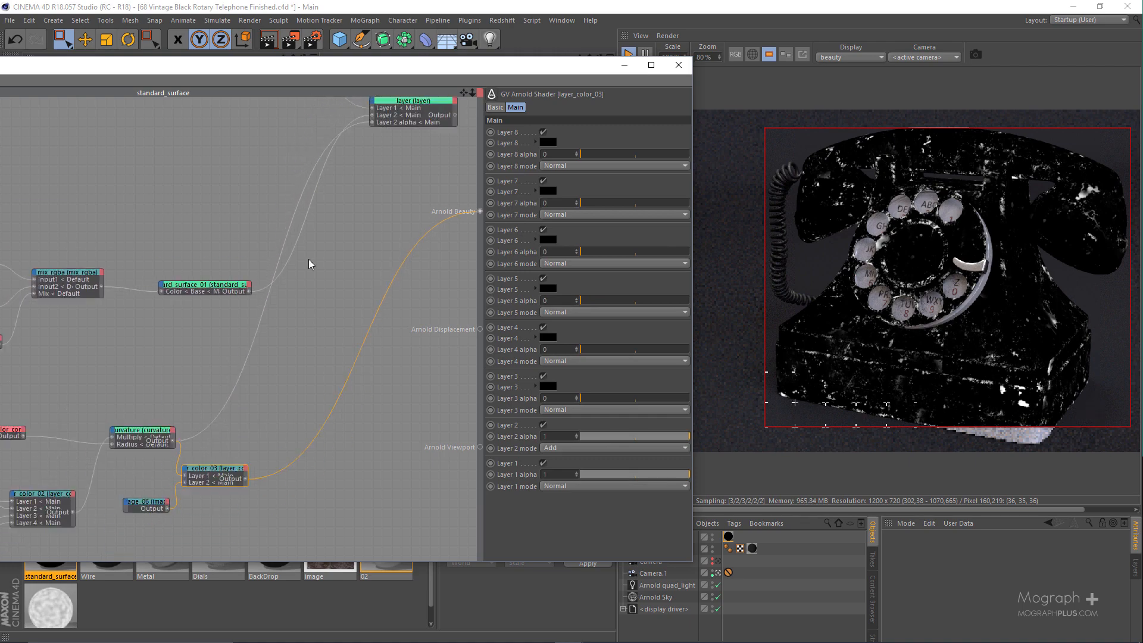
drag(369, 150, 331, 245)
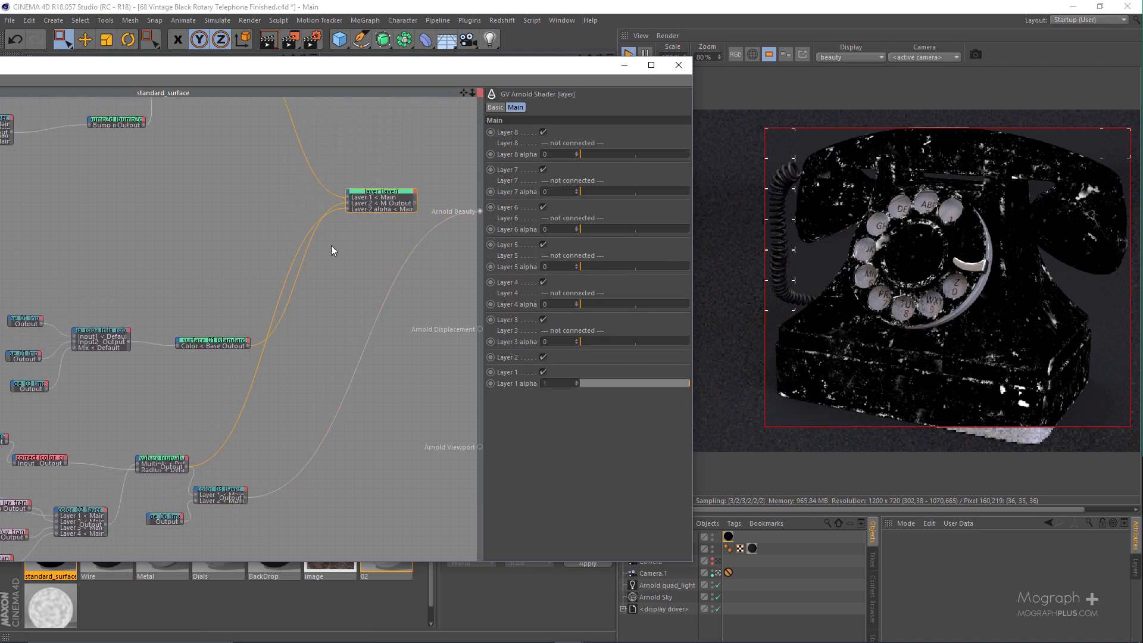
scroll(251, 282, down, 3)
scroll(271, 342, up, 5)
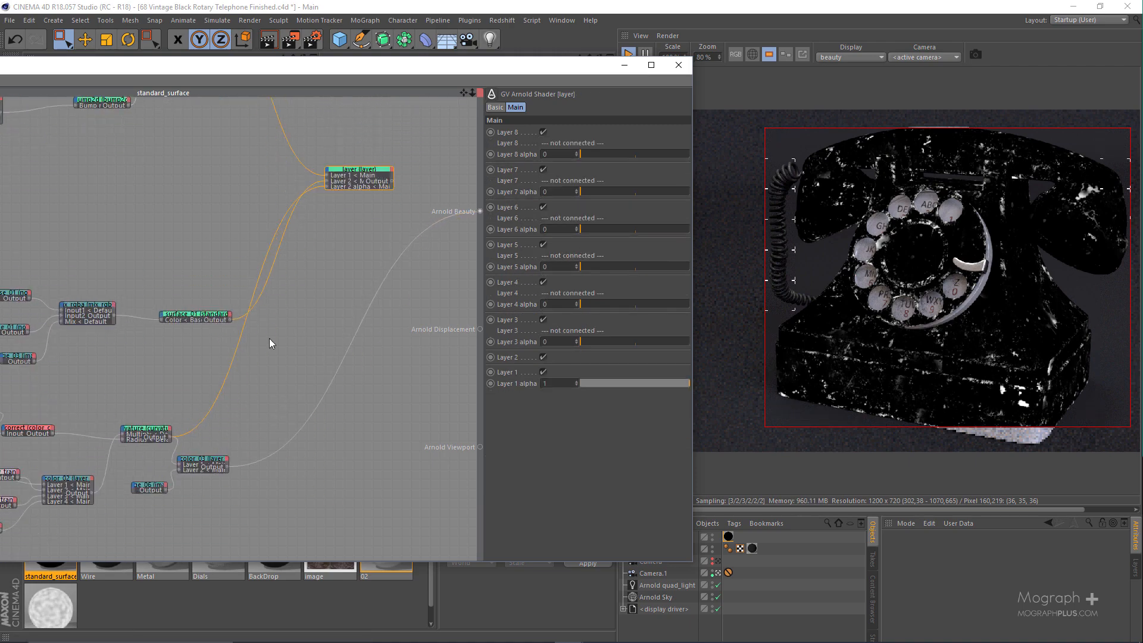
drag(221, 505, 340, 153)
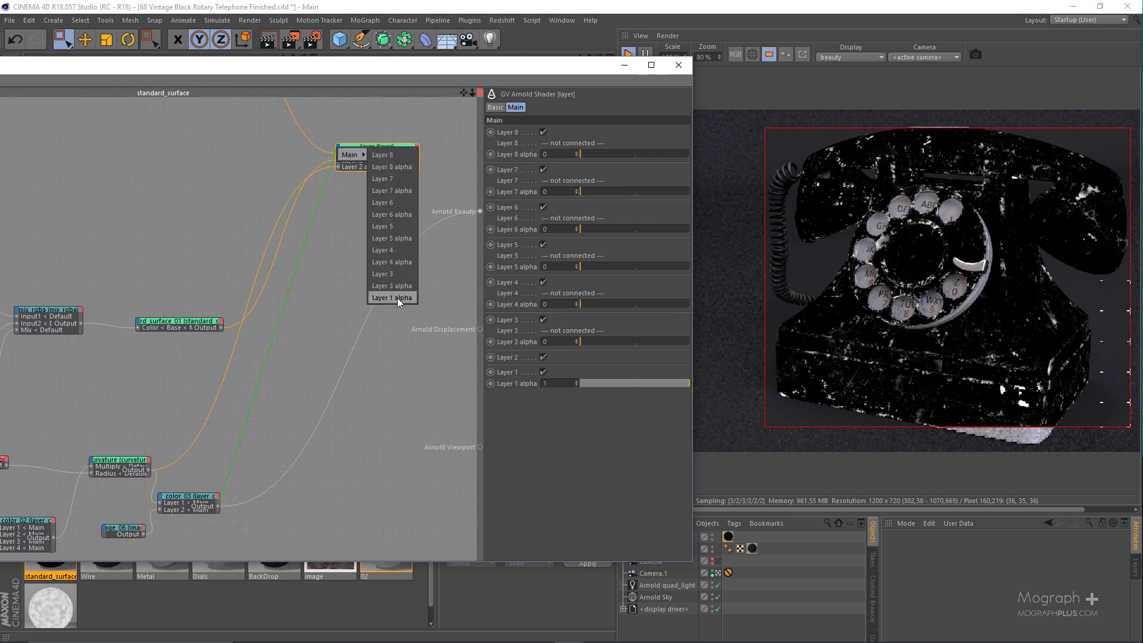
click(337, 239)
click(328, 167)
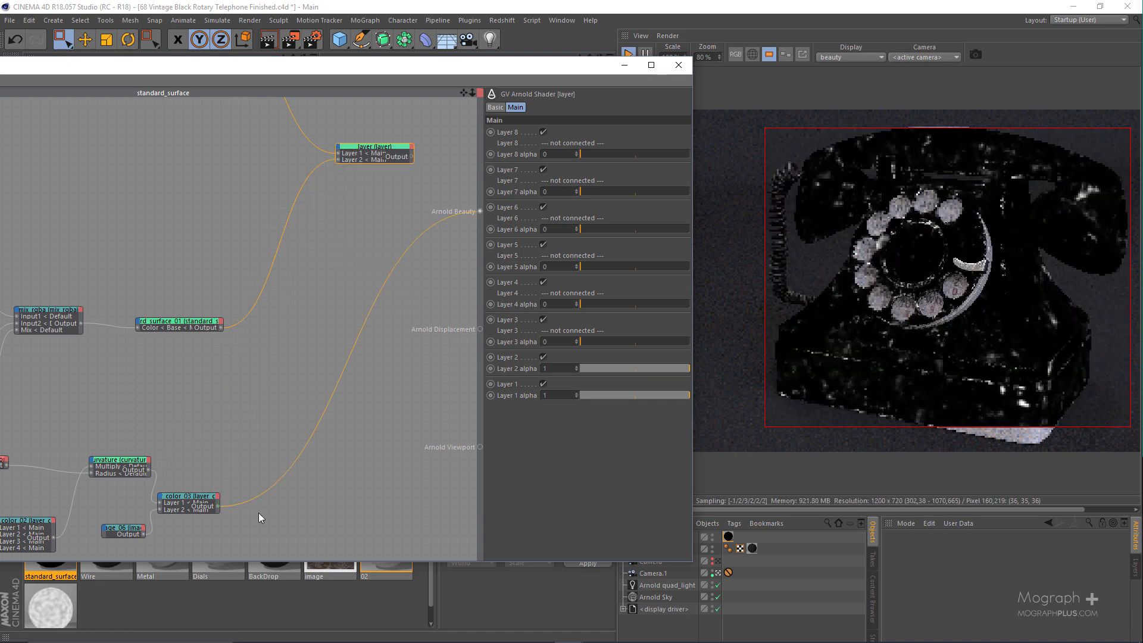
Connect the layer_color_03 output to the layer shader's Layer 2 alpha and make the layer shader the beauty root shader
drag(219, 506, 405, 300)
middle_drag(354, 205, 310, 235)
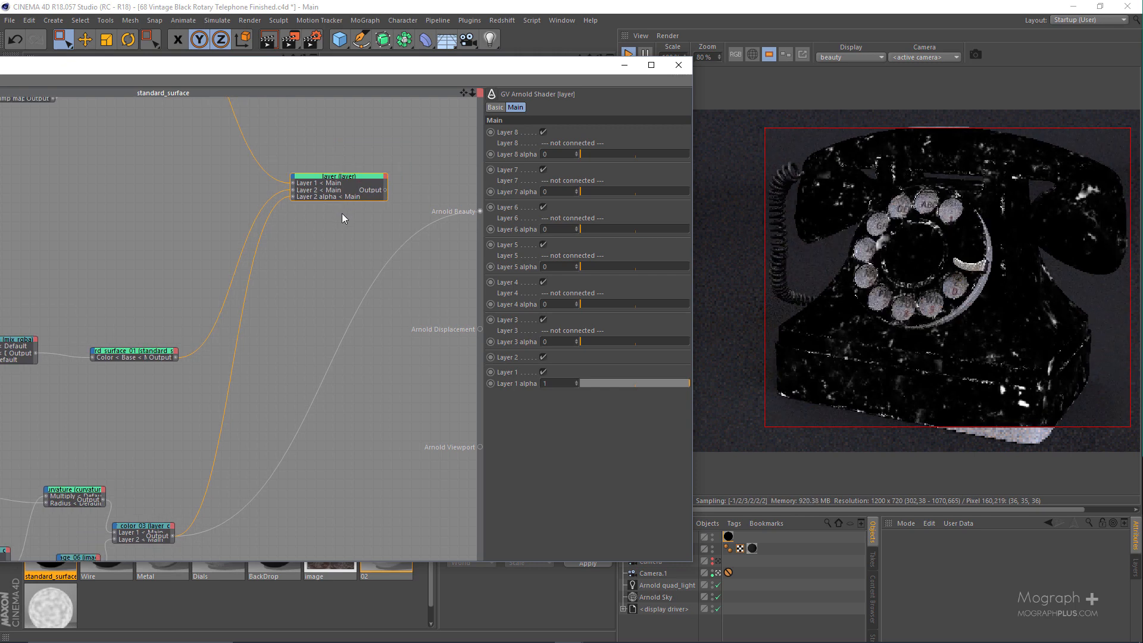
key(alt+w)
key(v)
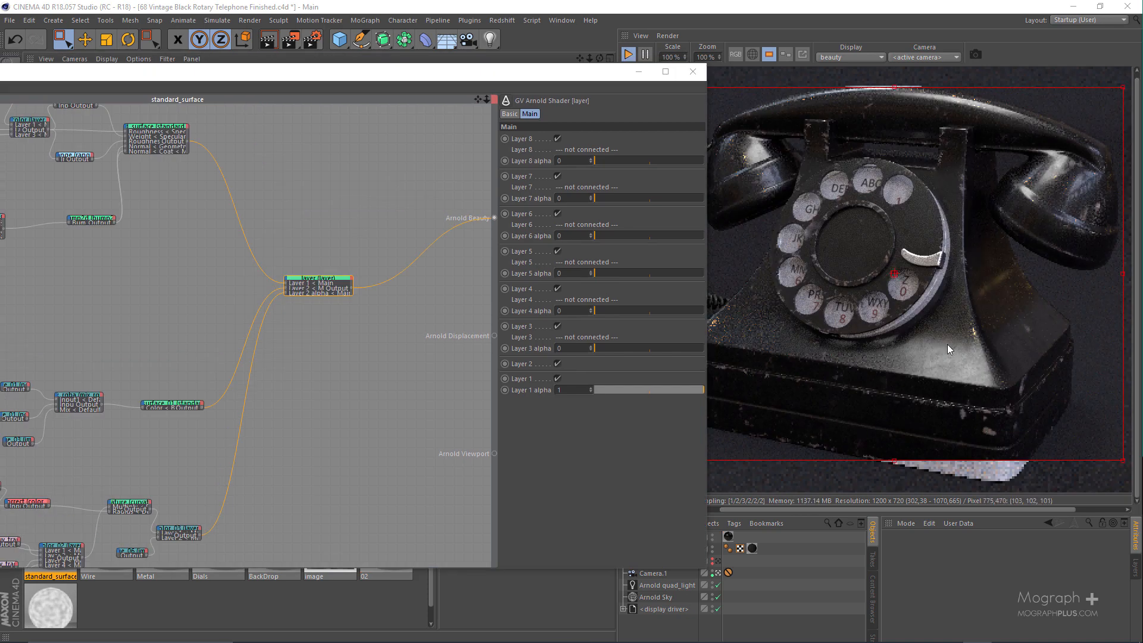
Move the Radius port above Multiply on the curvature shader and brighten the Multiply color of the color_correct shader feeding it
alt+middle_drag(113, 447, 290, 336)
scroll(115, 446, up, 3)
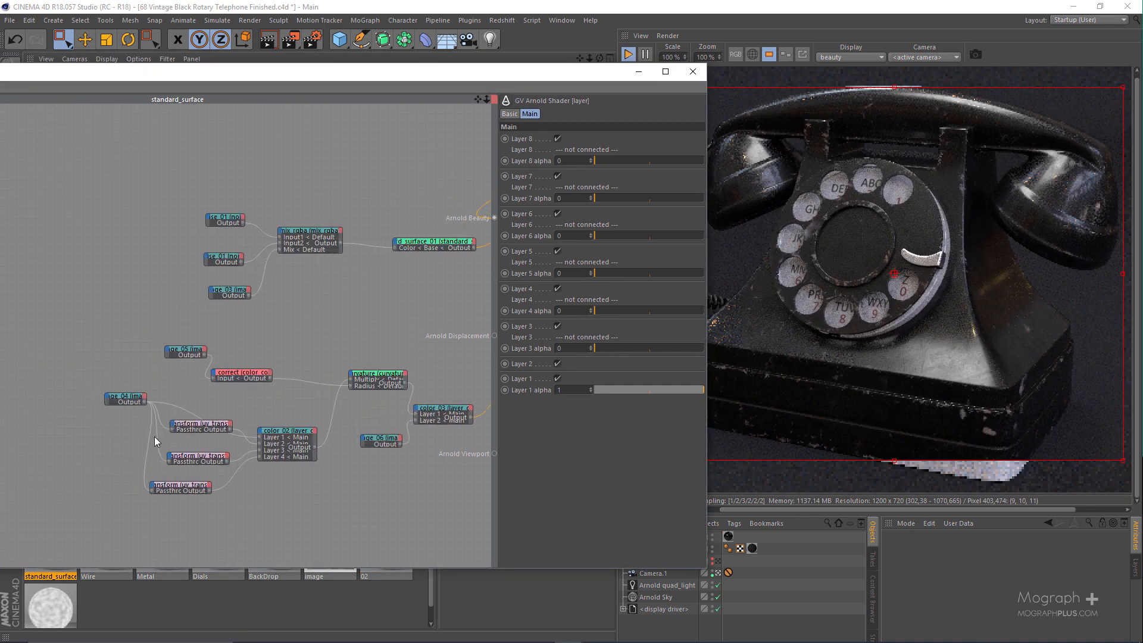
drag(241, 375, 273, 364)
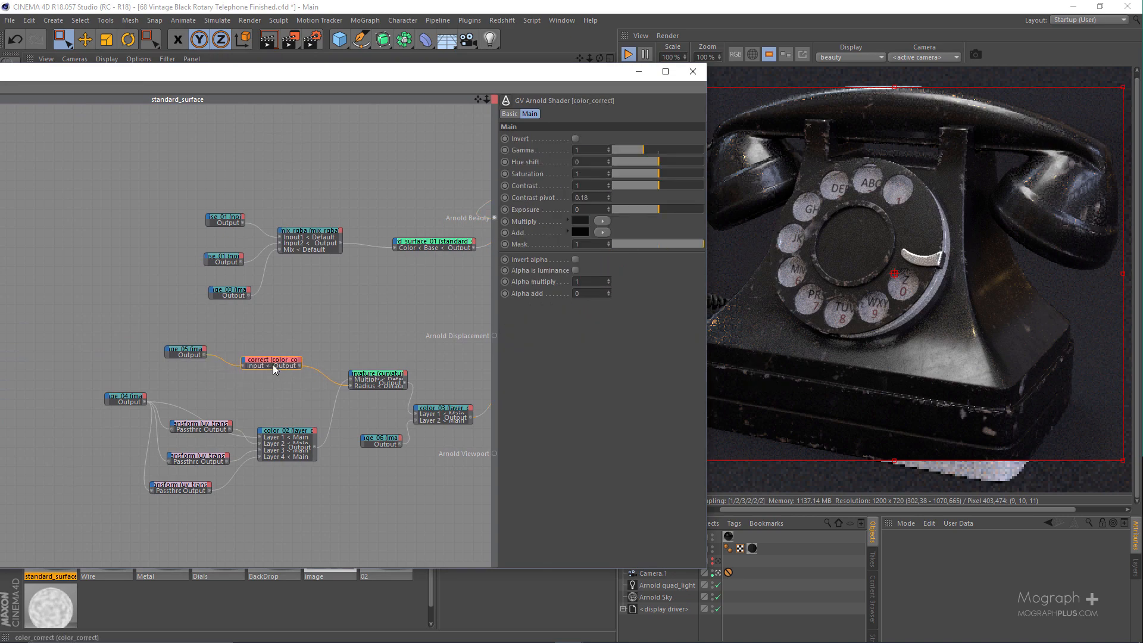
scroll(360, 391, up, 1)
scroll(360, 391, up, 3)
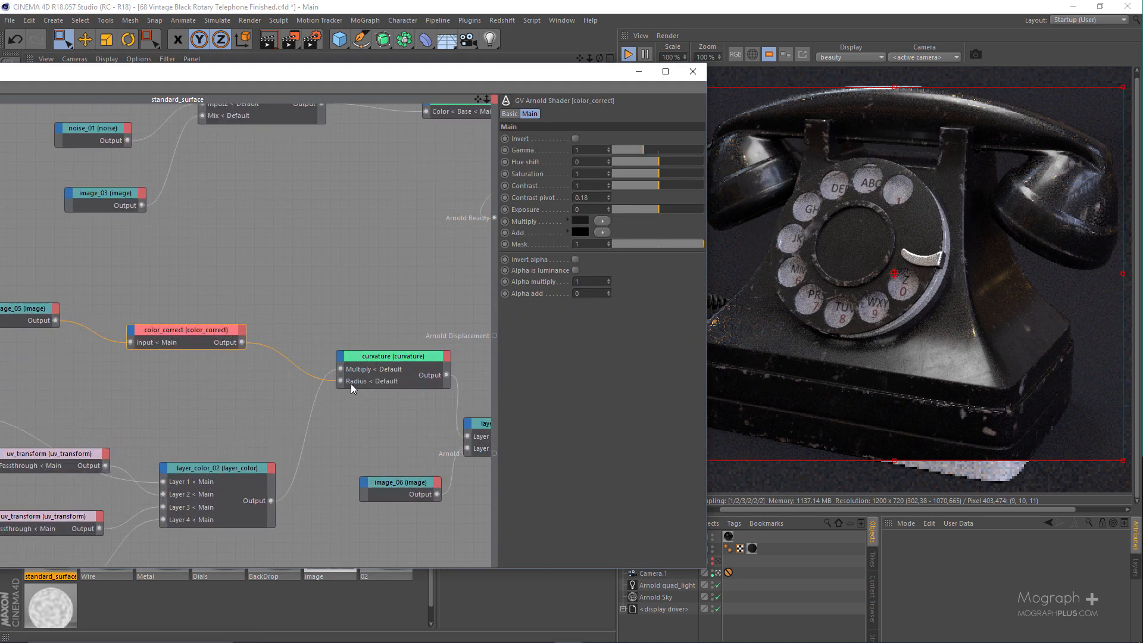
drag(351, 384, 341, 370)
click(577, 221)
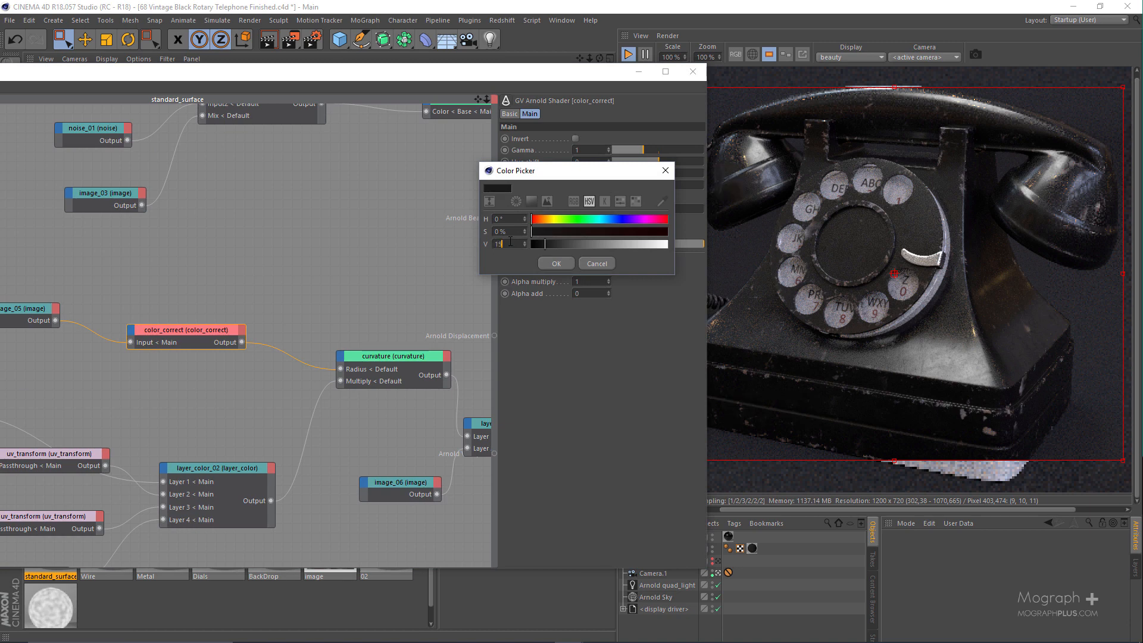
key(Return)
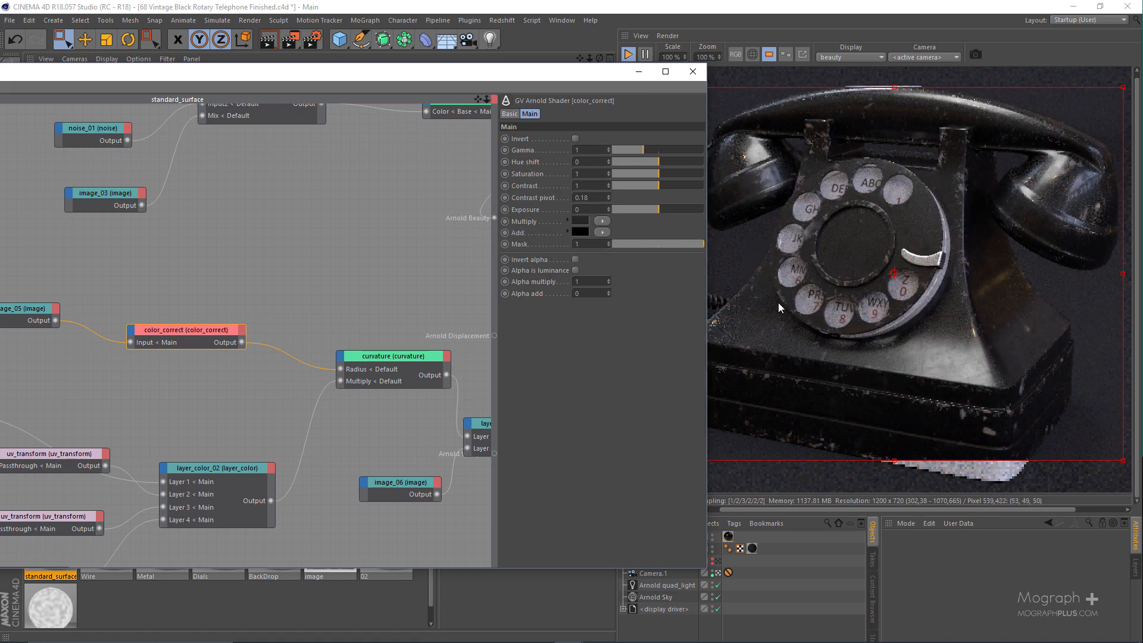
Add a bump2d shader and place it just above and beyond the layer_color_03 shader
scroll(363, 363, down, 3)
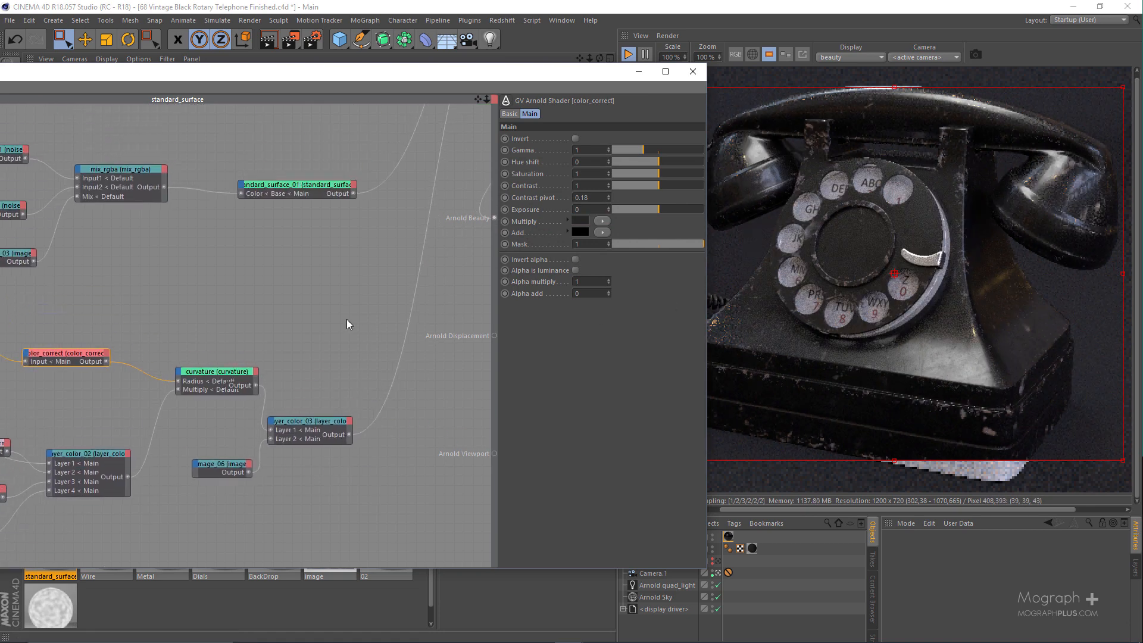
scroll(350, 301, down, 2)
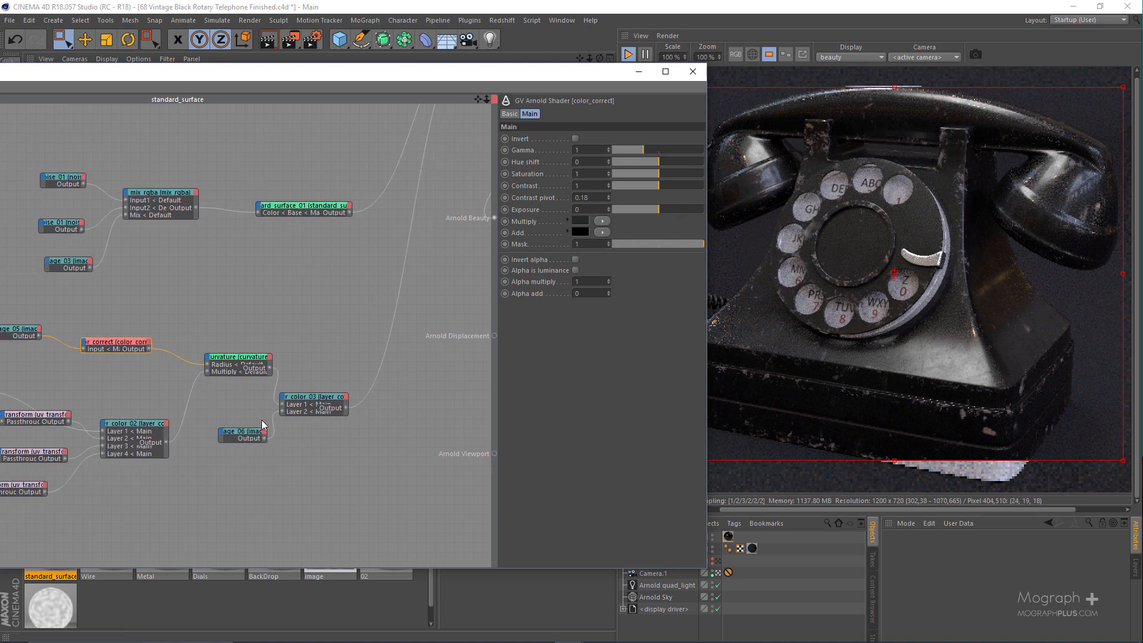
scroll(319, 460, up, 2)
click(312, 328)
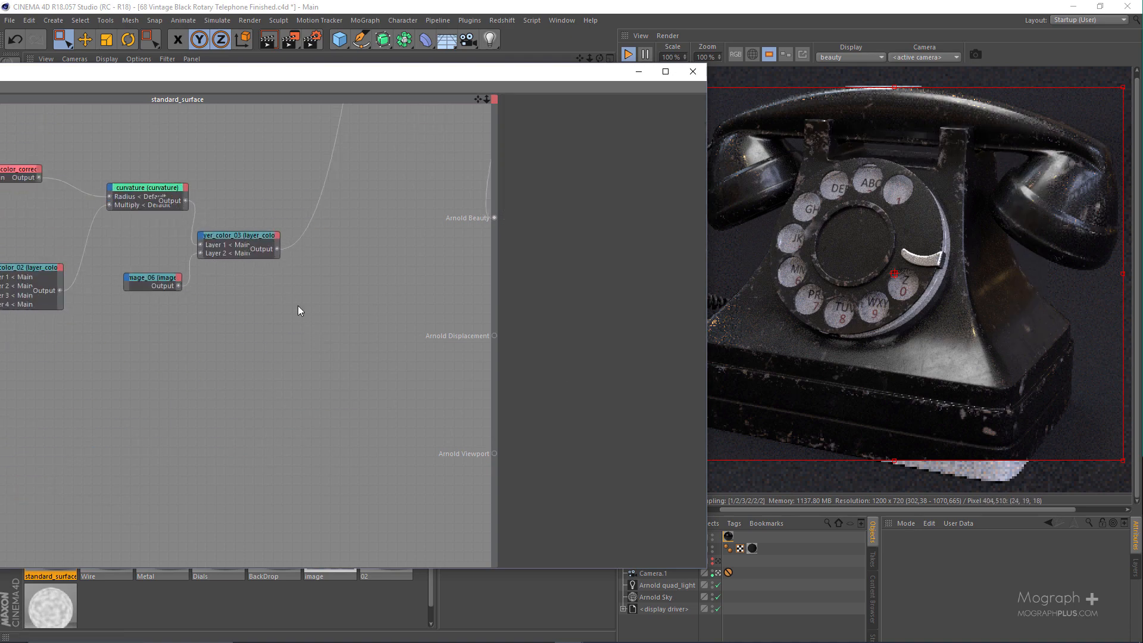
key(Tab)
text(bu)
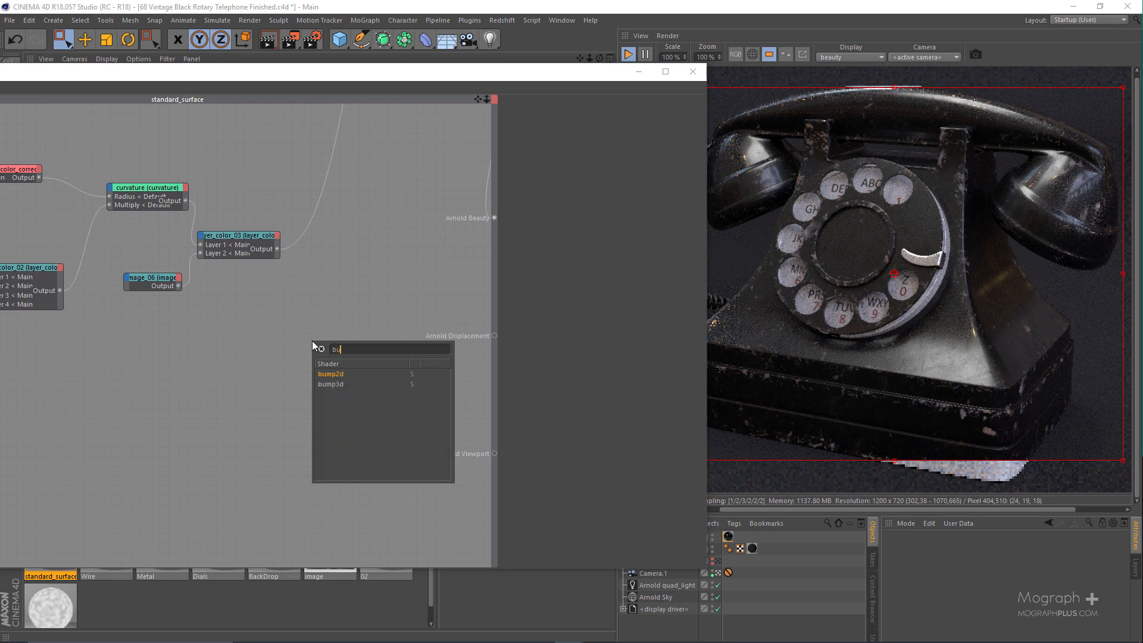
key(Return)
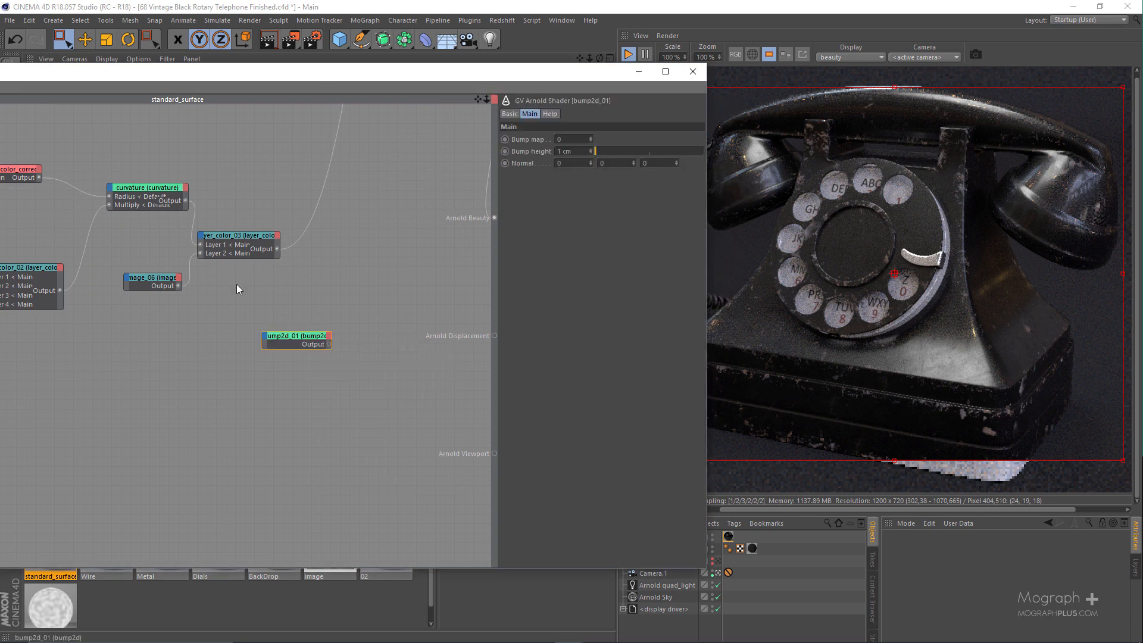
scroll(249, 263, down, 1)
middle_drag(249, 263, 265, 330)
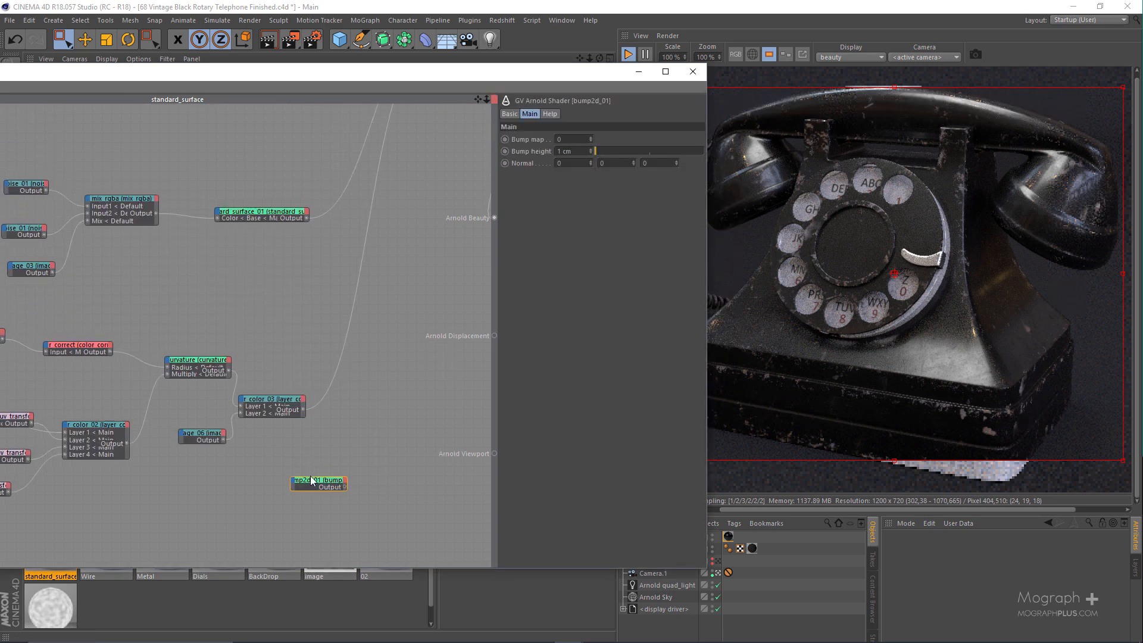
drag(308, 484, 323, 329)
Make the layer_color_03 mask shader the beauty root shader
scroll(311, 373, up, 2)
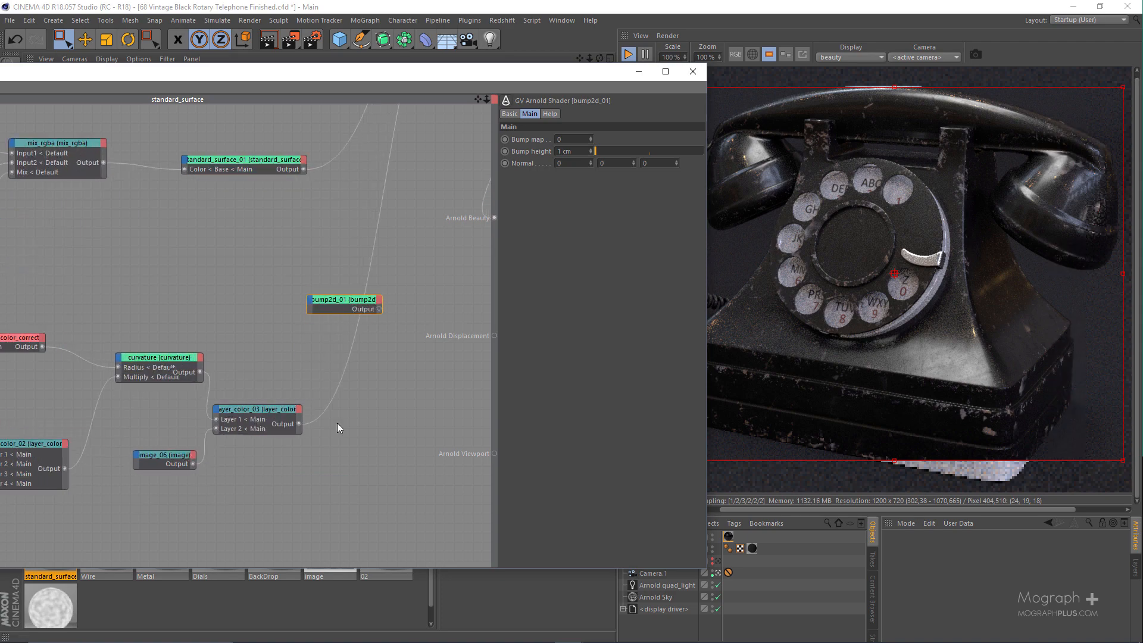
click(245, 427)
right_click(242, 439)
click(262, 470)
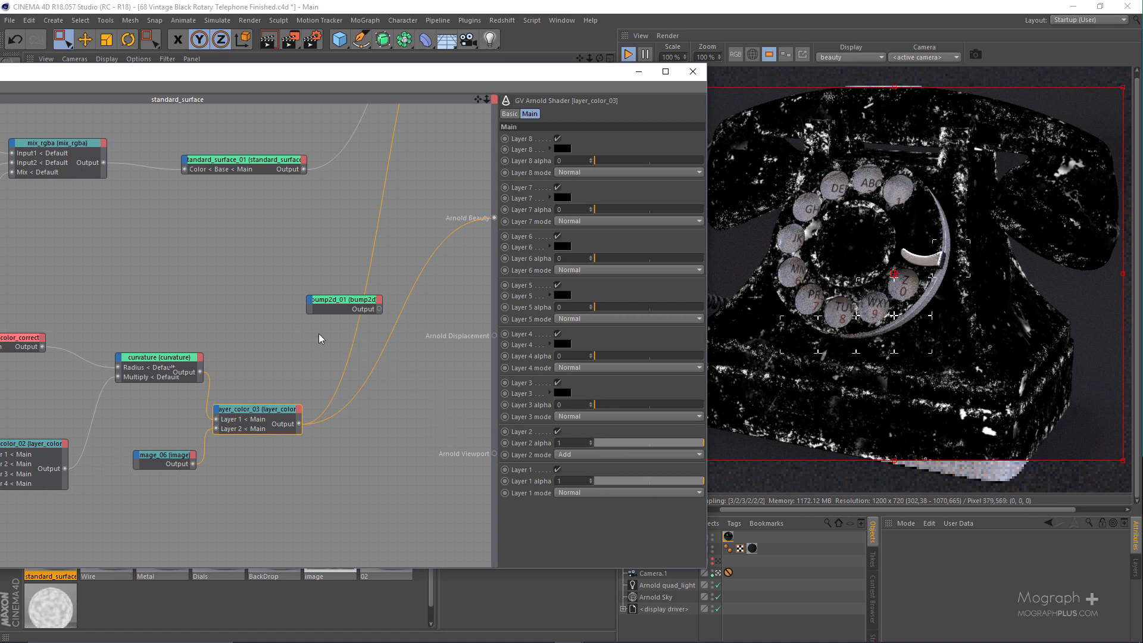
Add a complement shader fed by the layer_color_03 output and make it the beauty root shader
double_click(275, 366)
text(com)
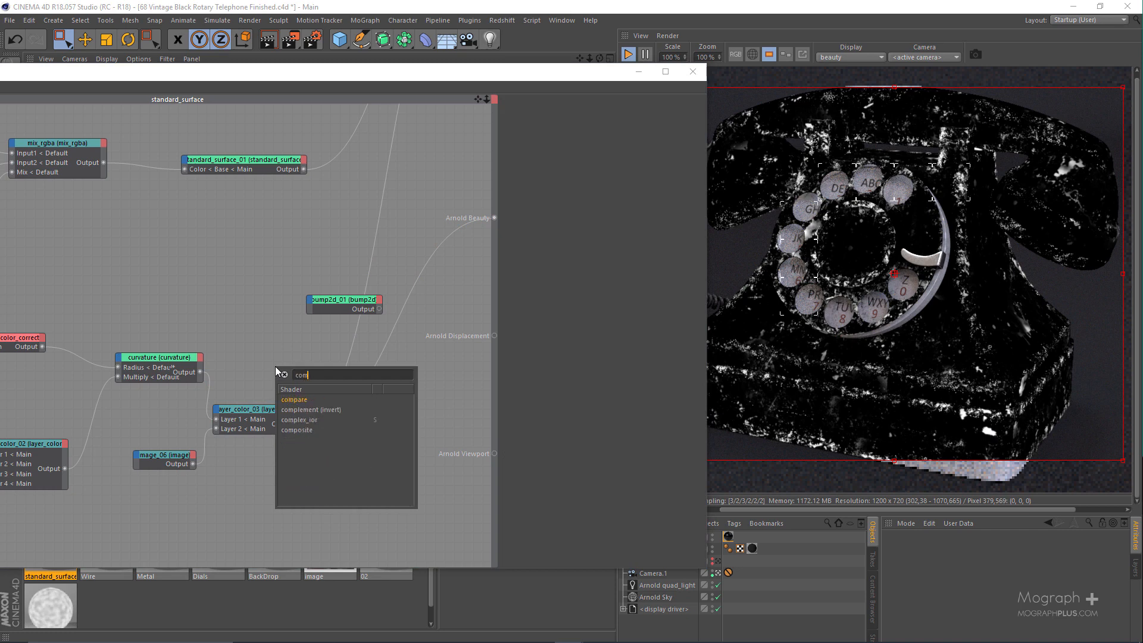
text(pl)
key(Return)
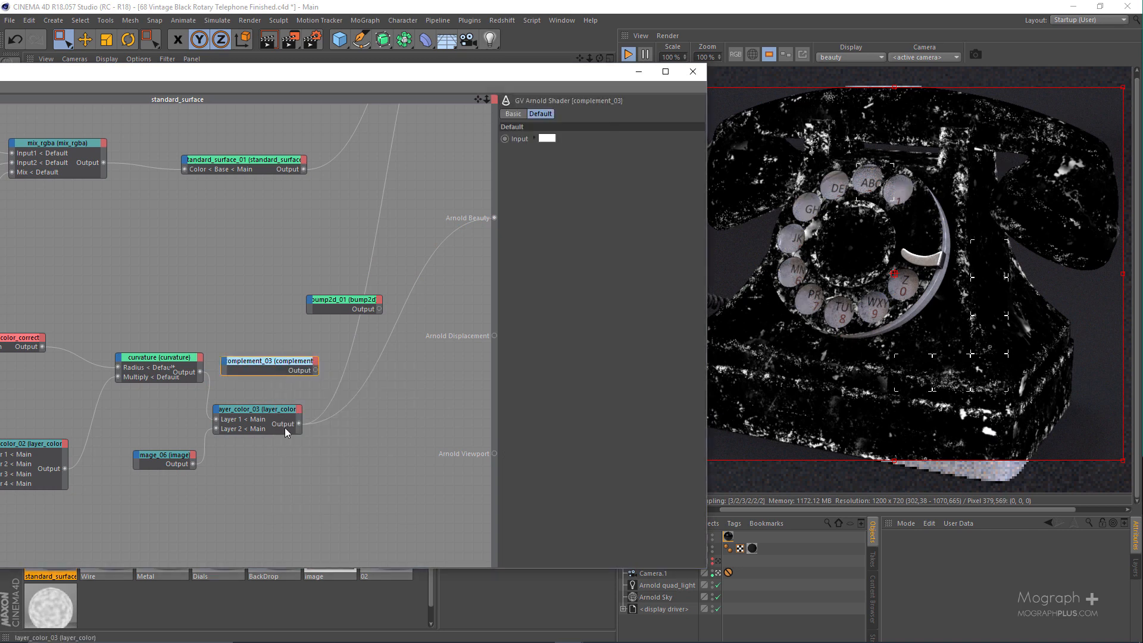
drag(274, 369, 394, 505)
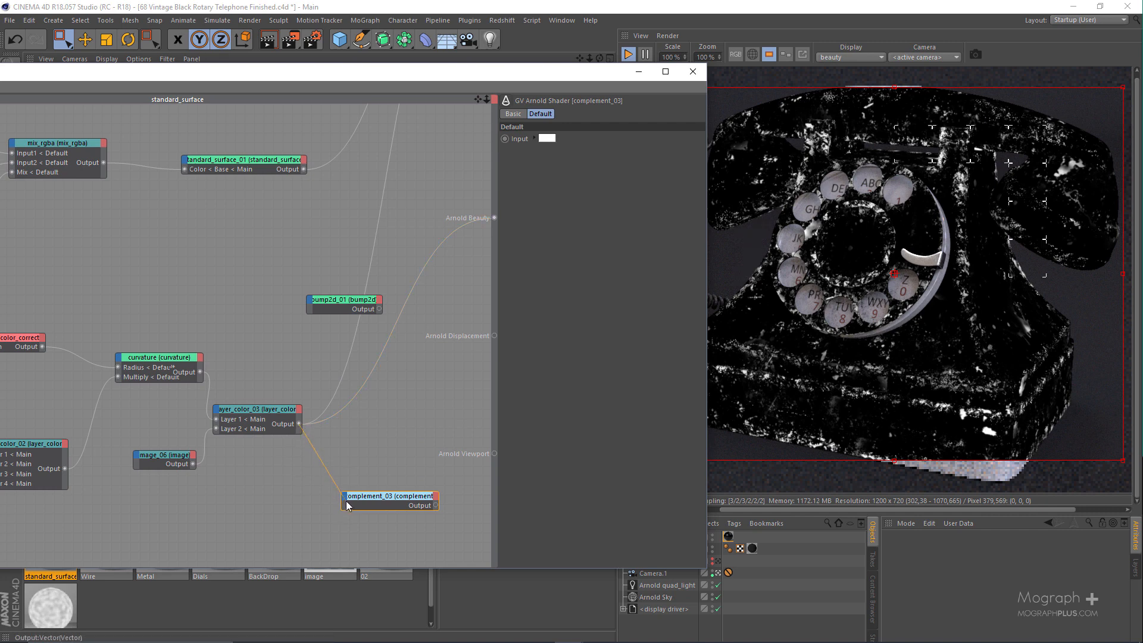
drag(345, 502, 346, 505)
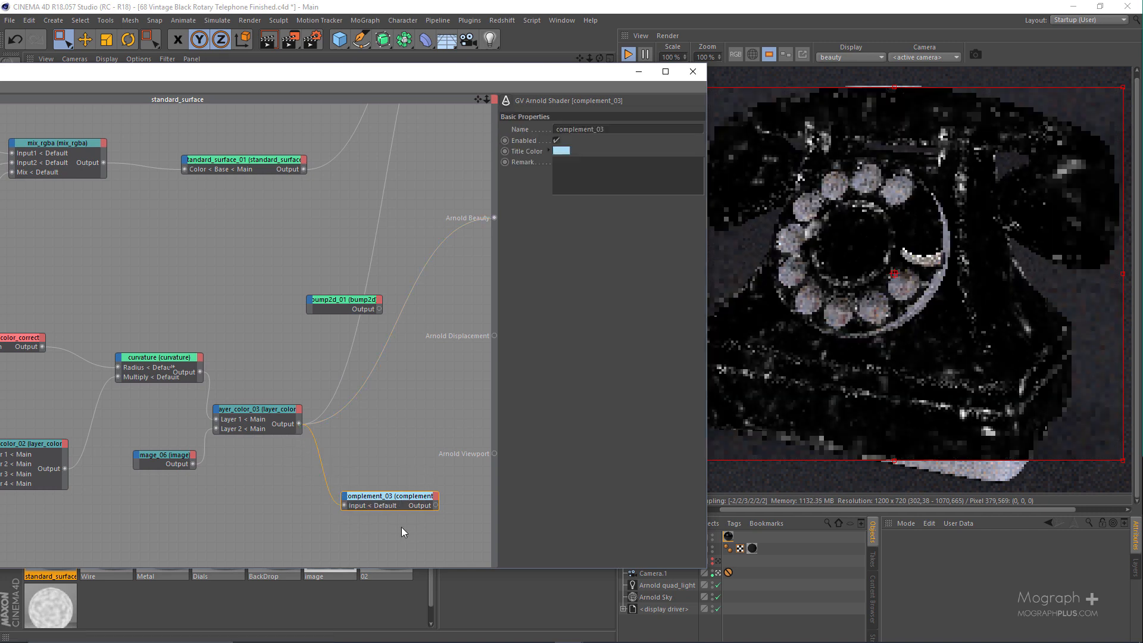
key(alt+w)
key(v)
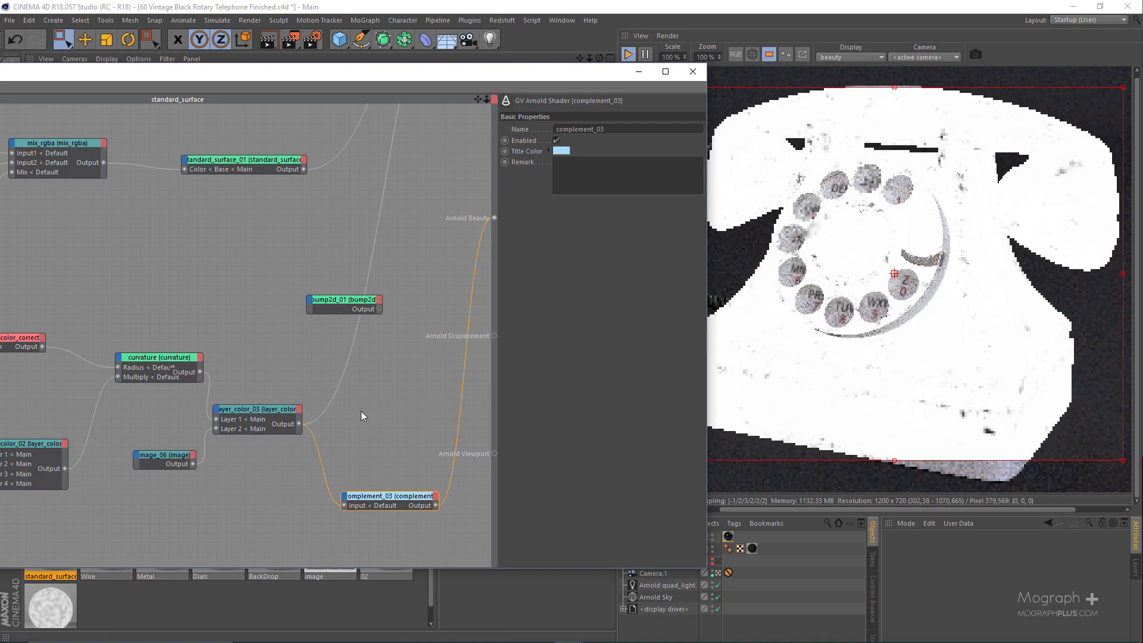
Connect the complement output to the bump2d shader's Bump map and place the bump2d shader beside the complement shader
middle_drag(361, 411, 345, 411)
drag(420, 505, 454, 544)
click(368, 308)
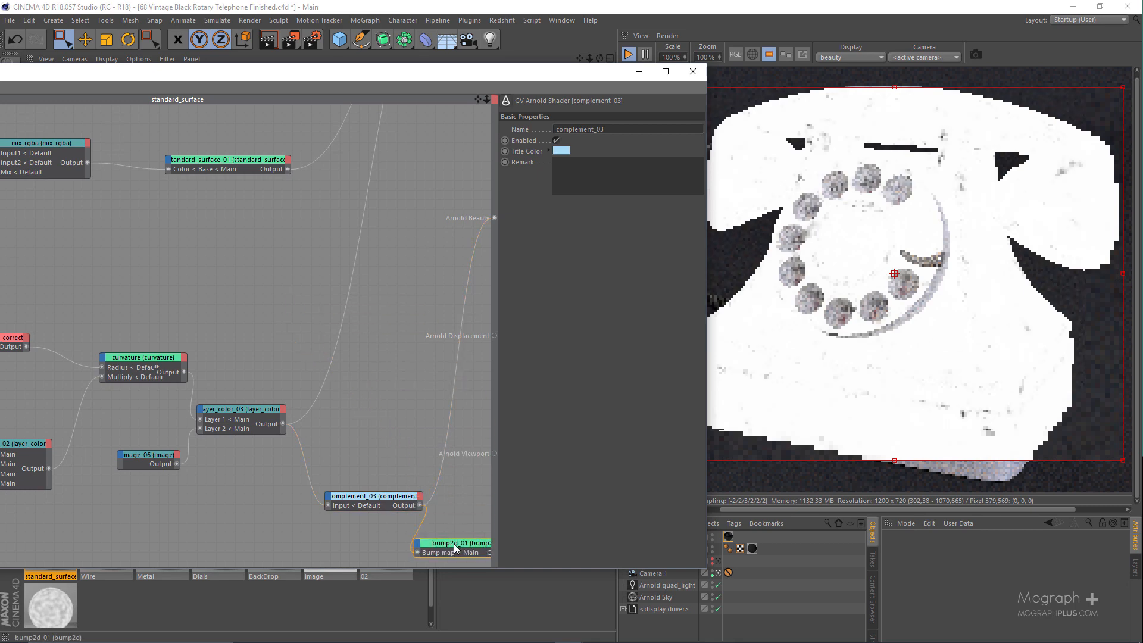
middle_drag(454, 544, 341, 476)
drag(376, 477, 422, 435)
scroll(287, 316, down, 3)
middle_drag(287, 317, 349, 411)
middle_drag(216, 213, 200, 210)
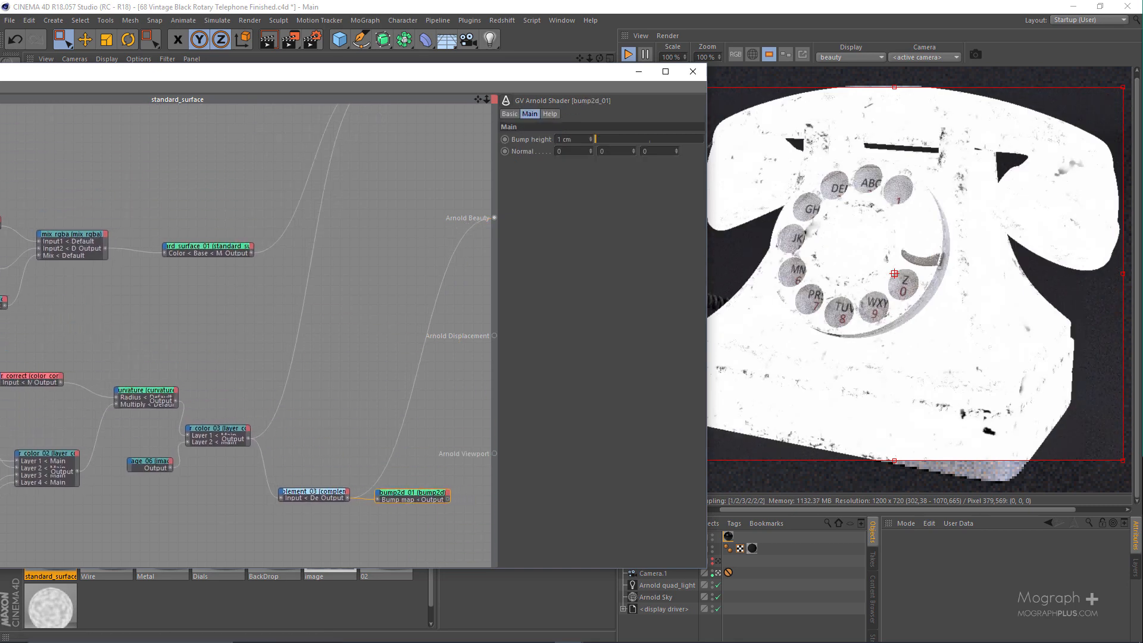
Set the bump2d shader's Bump height to 0.05 cm
scroll(322, 343, down, 2)
middle_drag(309, 306, 309, 347)
scroll(319, 386, up, 3)
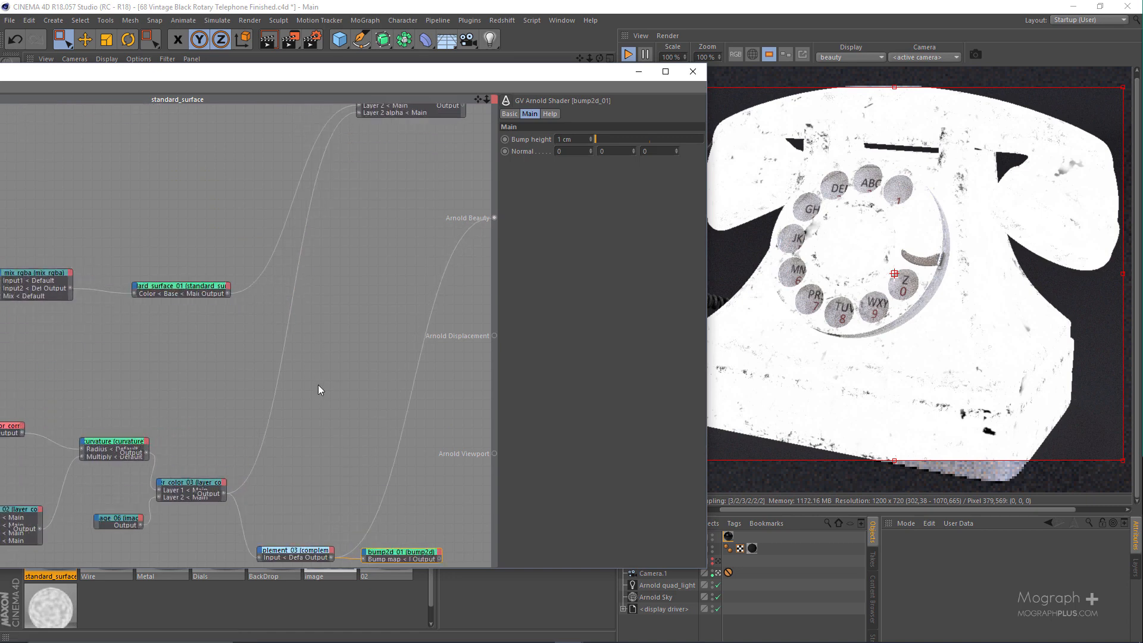
middle_drag(319, 386, 300, 306)
scroll(379, 458, up, 1)
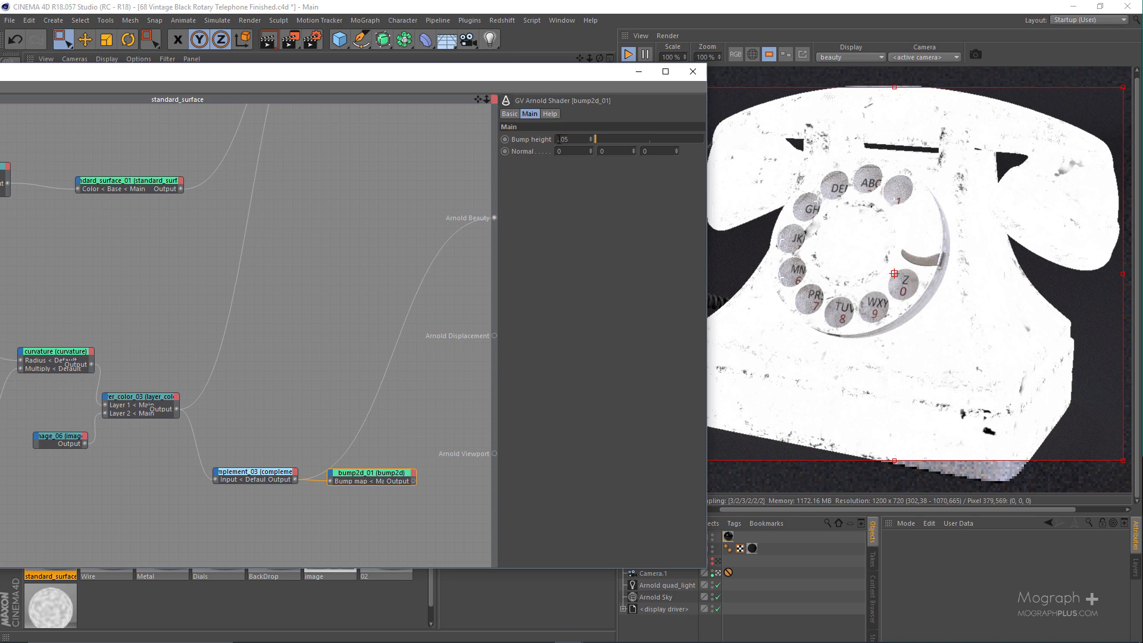
key(Return)
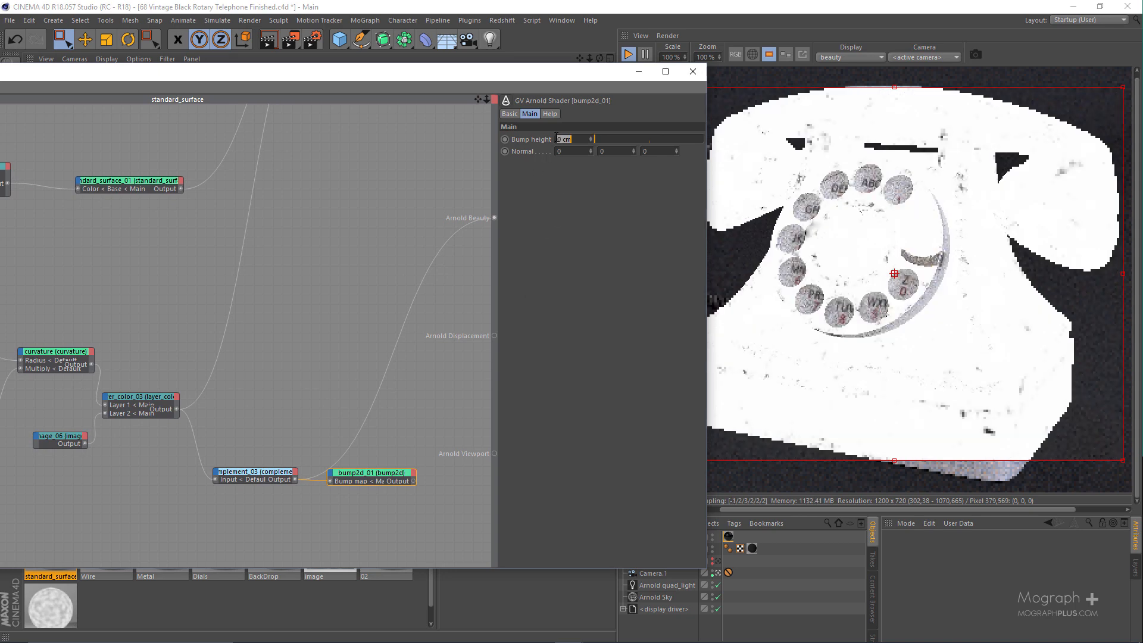
text(.05)
key(Return)
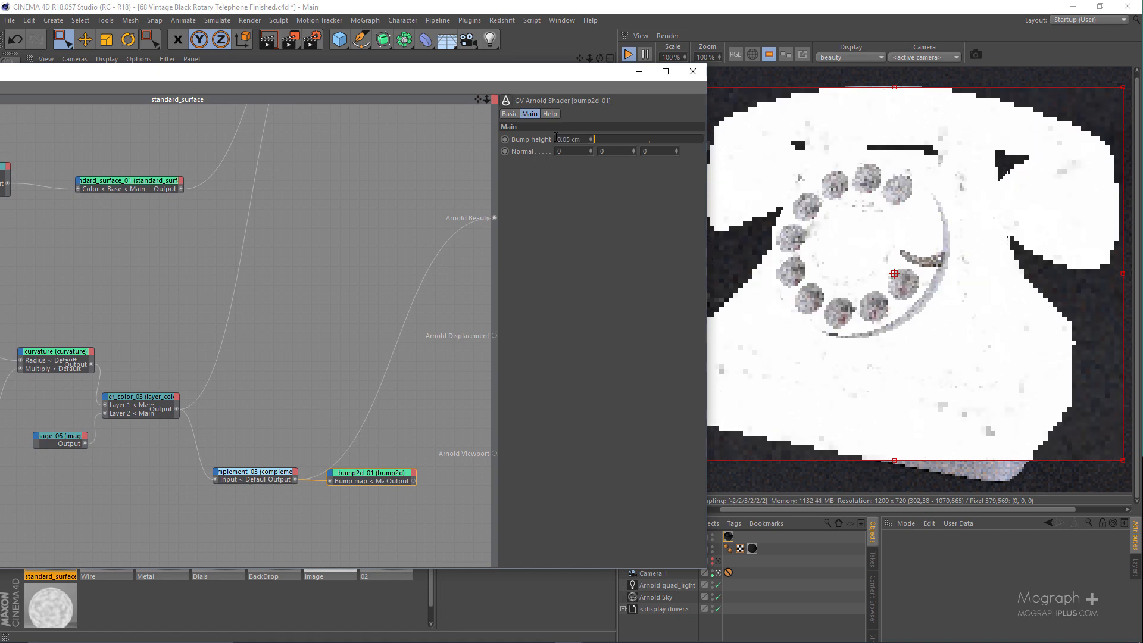
Connect the bump2d_01 output to the Geometry Normal input of standard_surface_01
alt+middle_drag(380, 467, 399, 493)
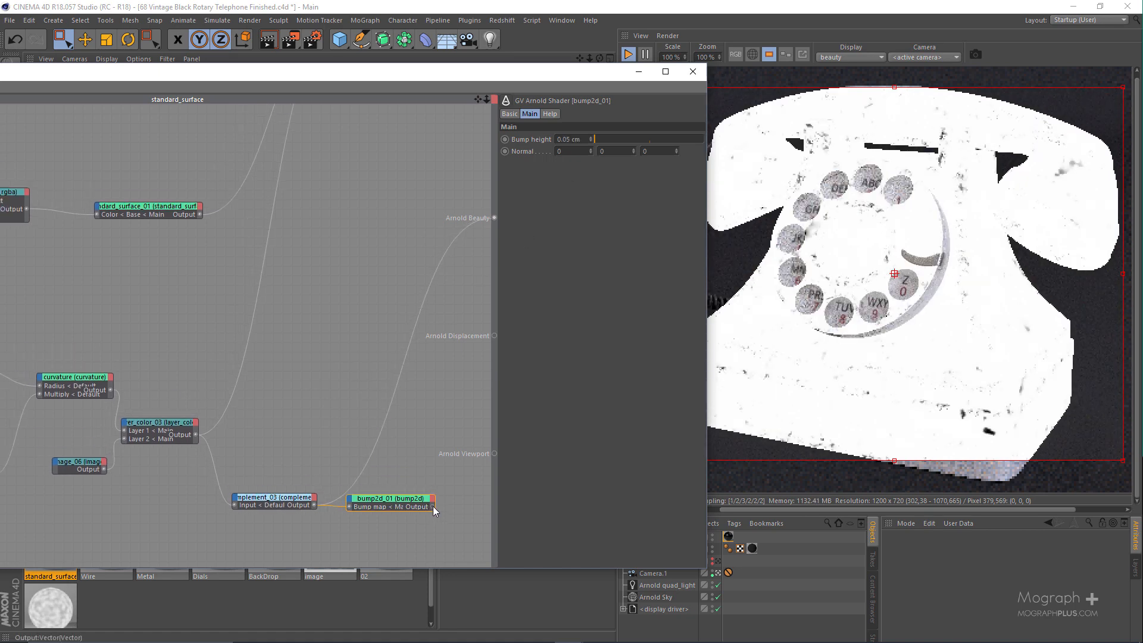
drag(433, 506, 100, 211)
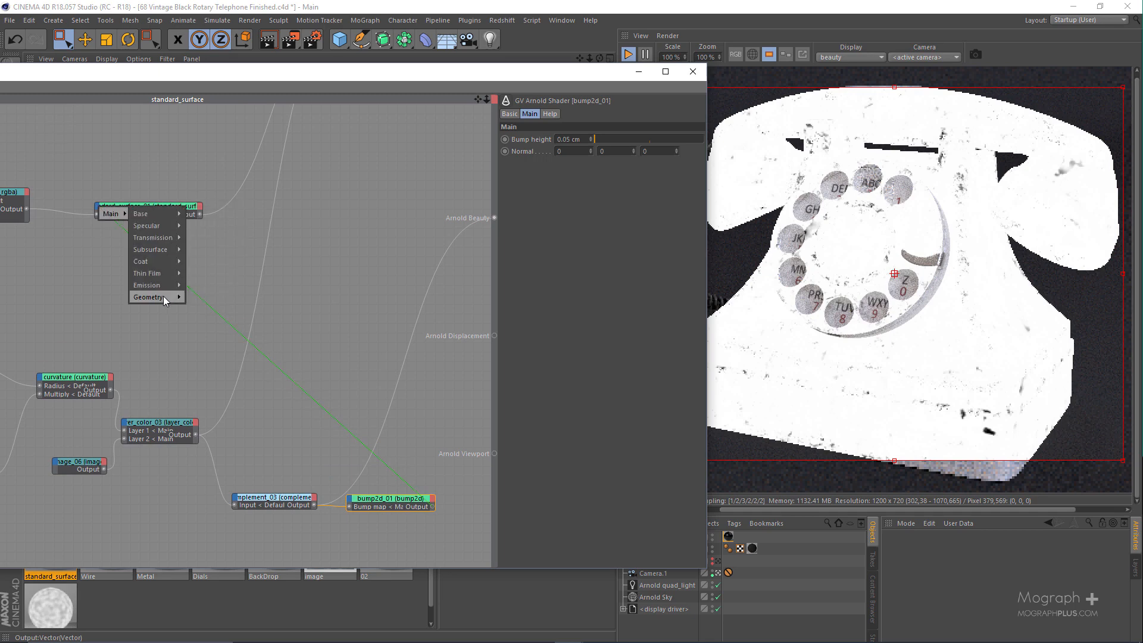
mouse_move(163, 296)
click(202, 297)
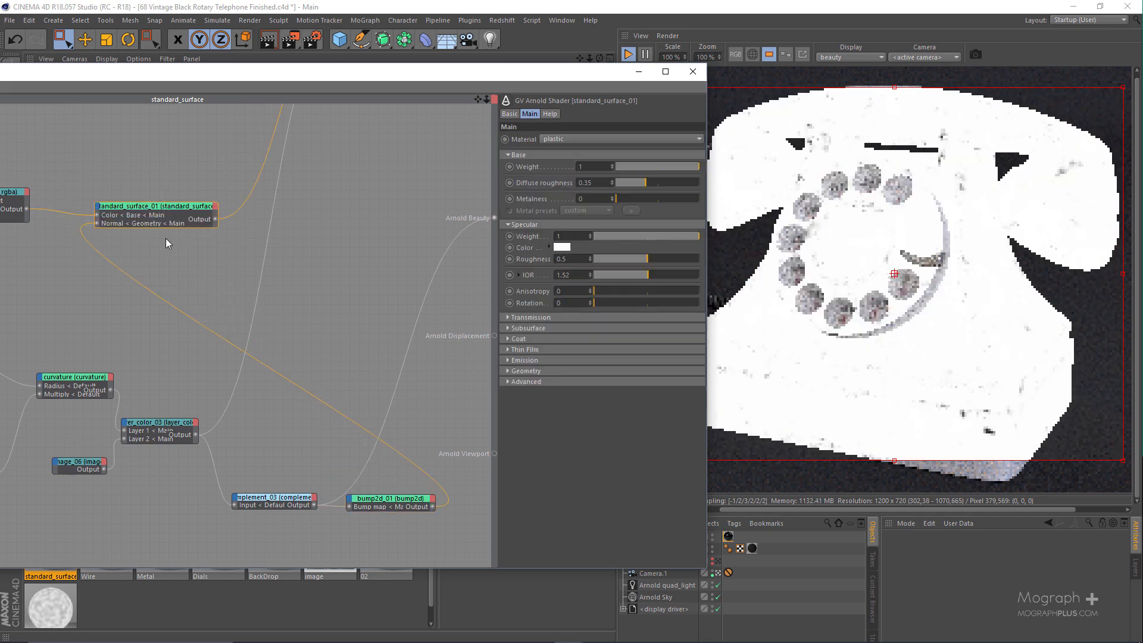
Make the layer shader the beauty root shader and inspect the worn telephone in the render preview
scroll(281, 328, down, 2)
alt+middle_drag(347, 258, 279, 440)
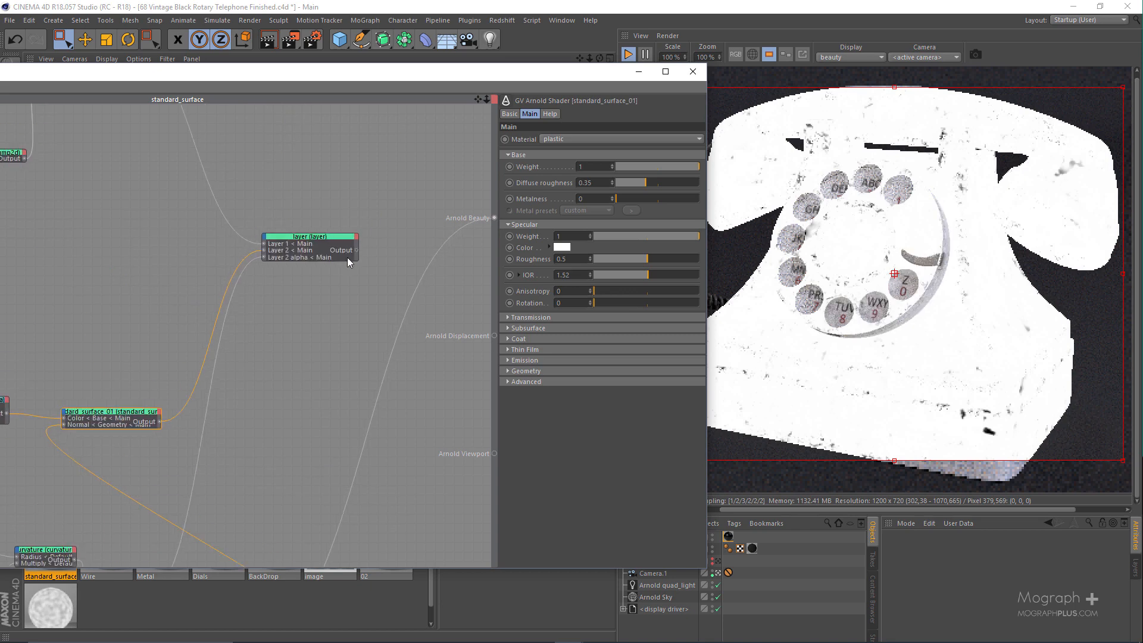
click(323, 262)
right_click(322, 262)
key(Escape)
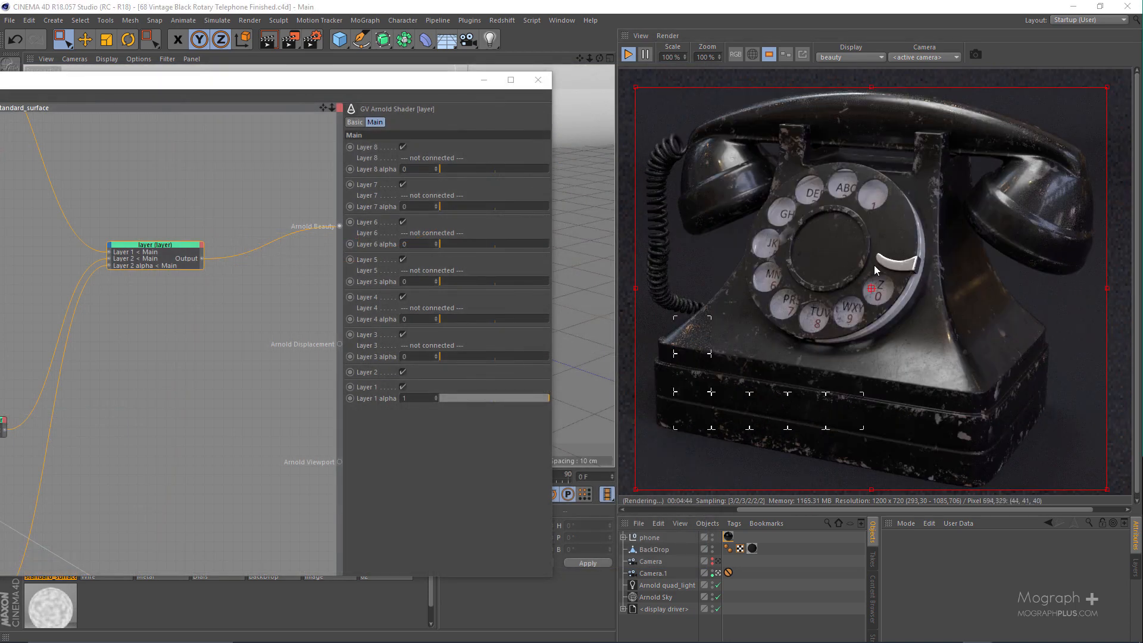
scroll(837, 405, up, 1)
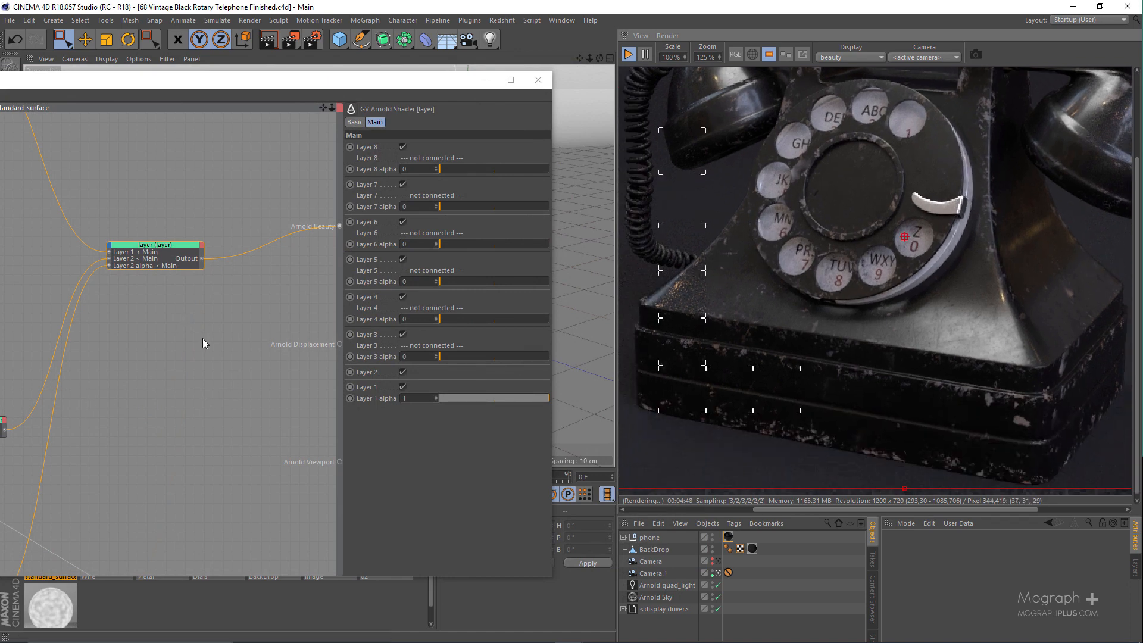
Select the color_correct shader feeding the curvature radius and limit the render preview to a region on the telephone's base
alt+middle_drag(191, 364, 352, 319)
alt+middle_drag(63, 423, 298, 322)
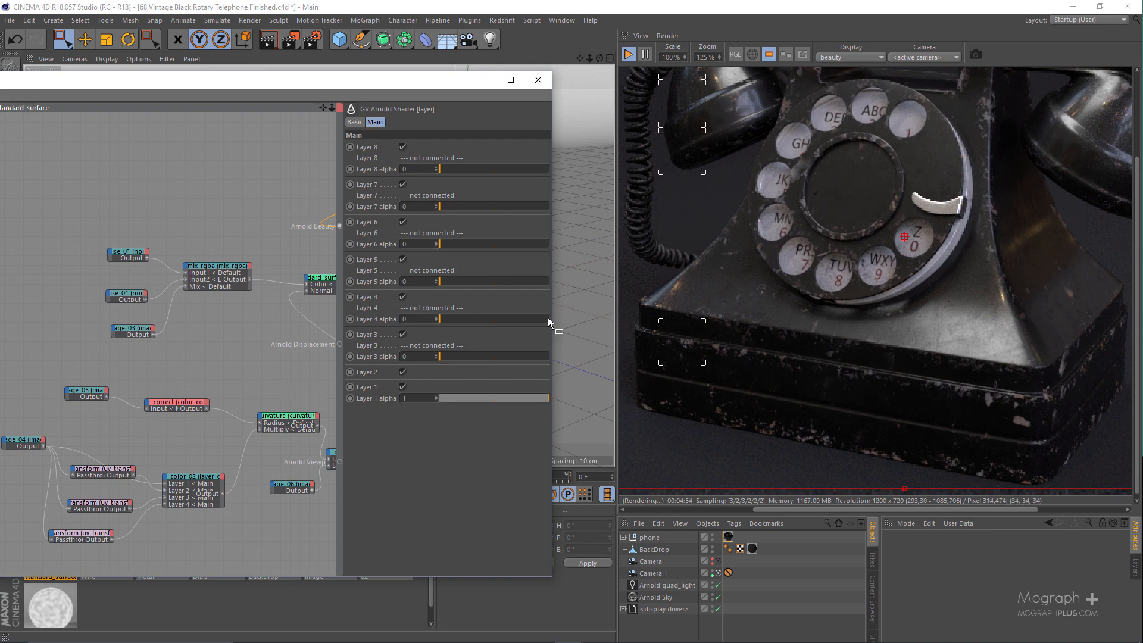
click(158, 413)
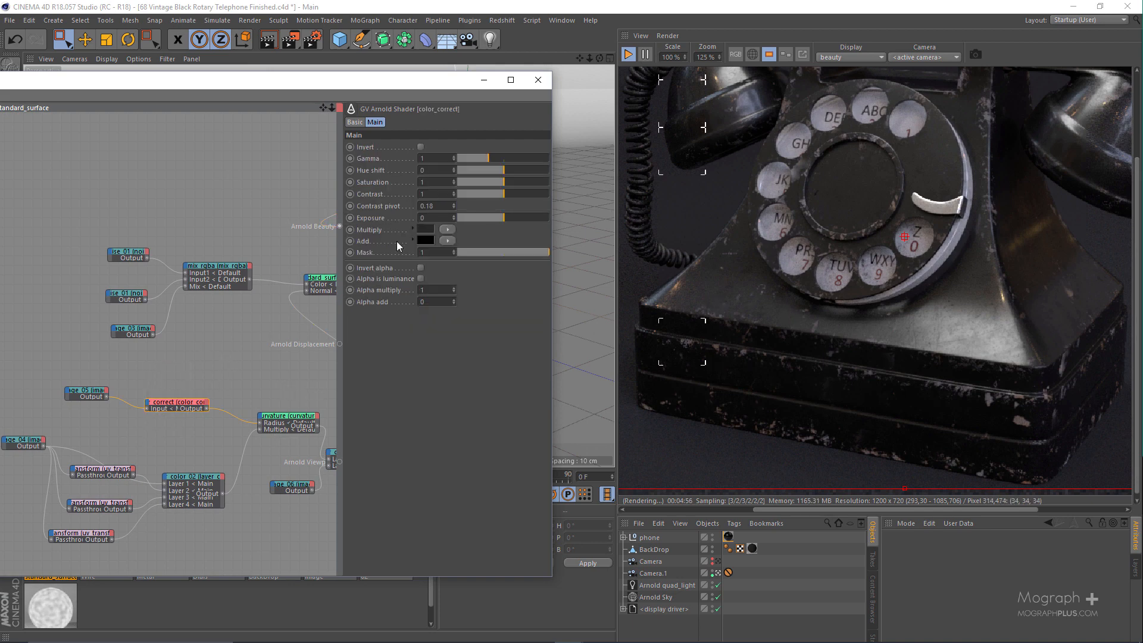
click(431, 236)
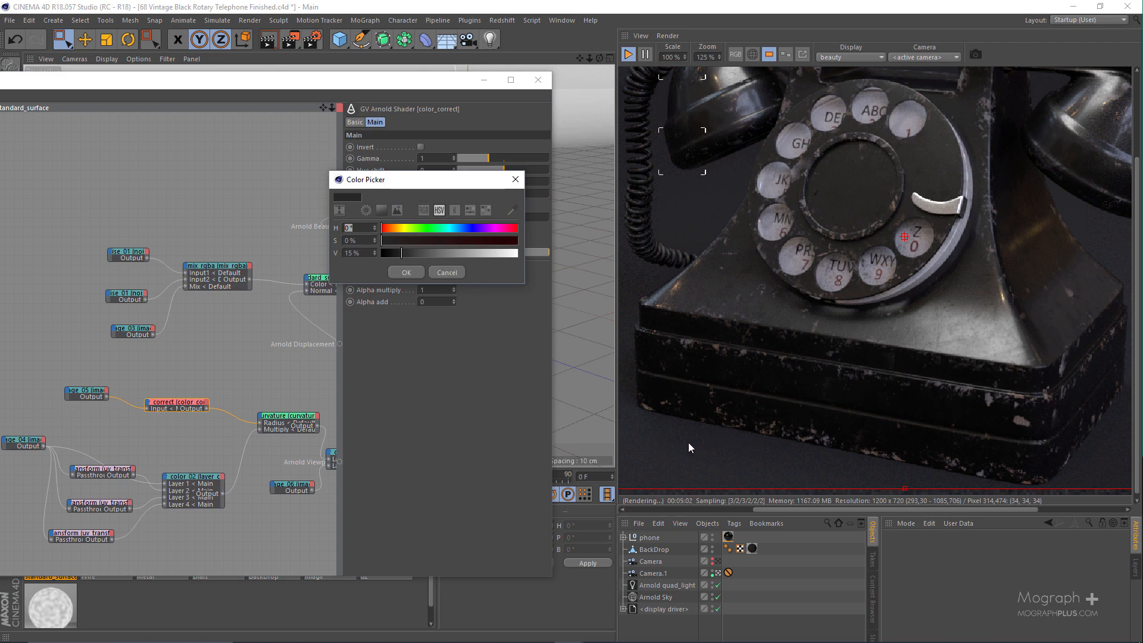
click(417, 275)
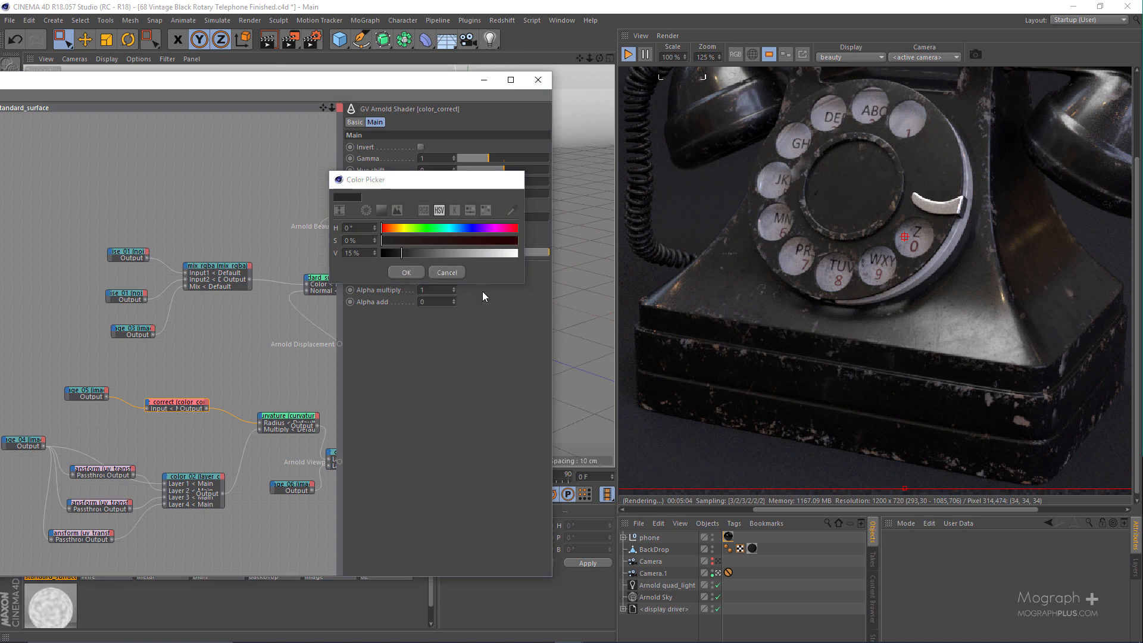
drag(708, 297, 809, 446)
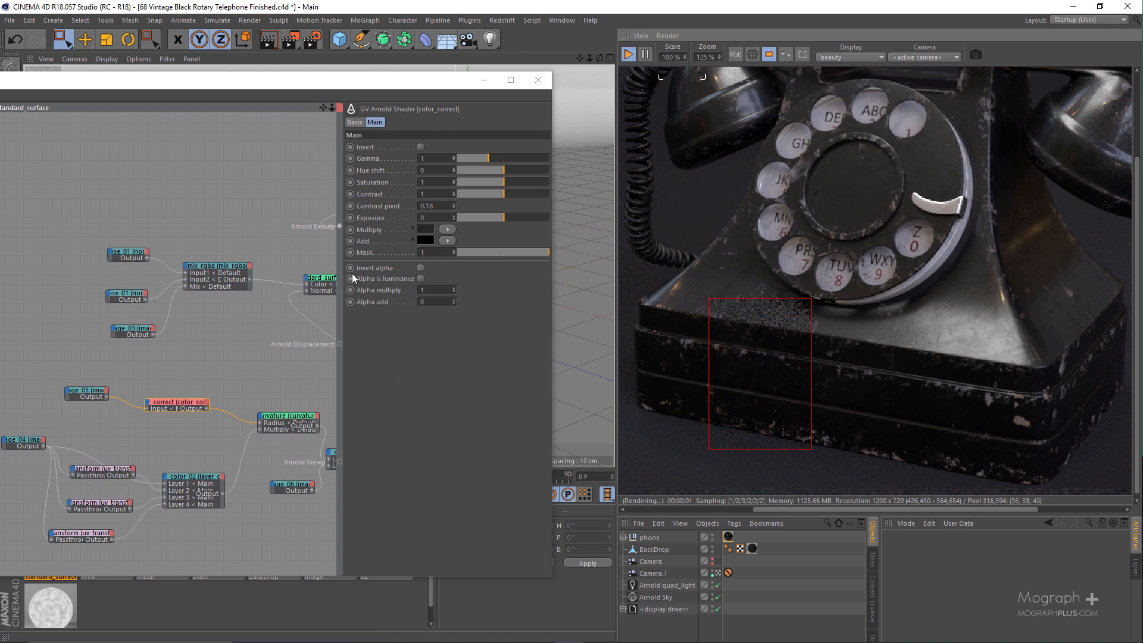
Set the brightness value of the color_correct shader's Multiply colour to 12%
click(420, 230)
double_click(352, 251)
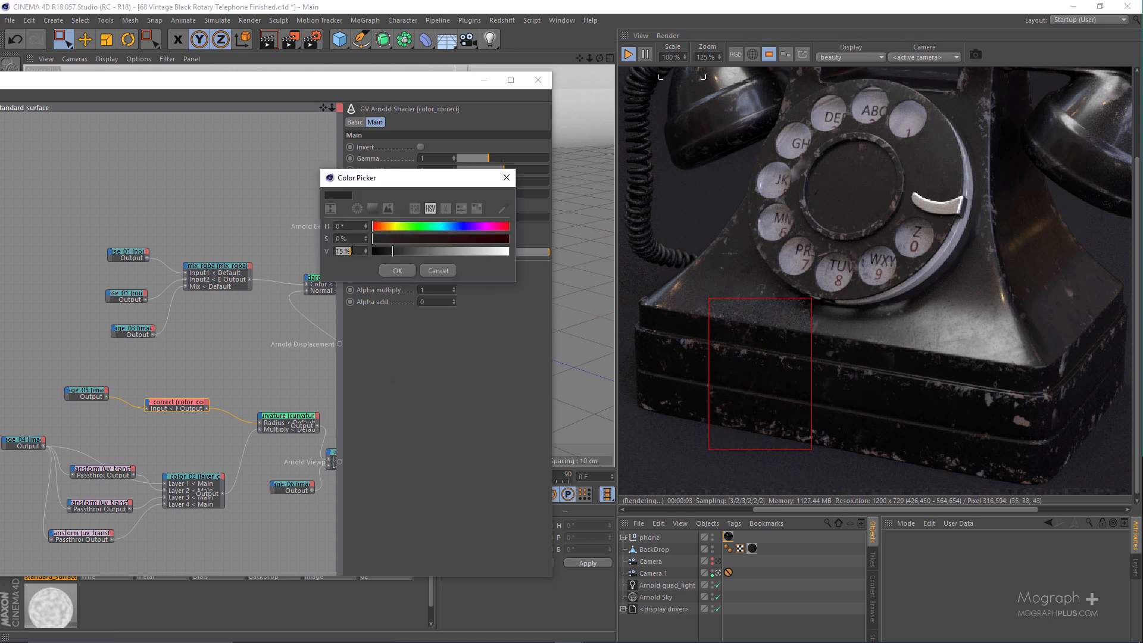
key(Return)
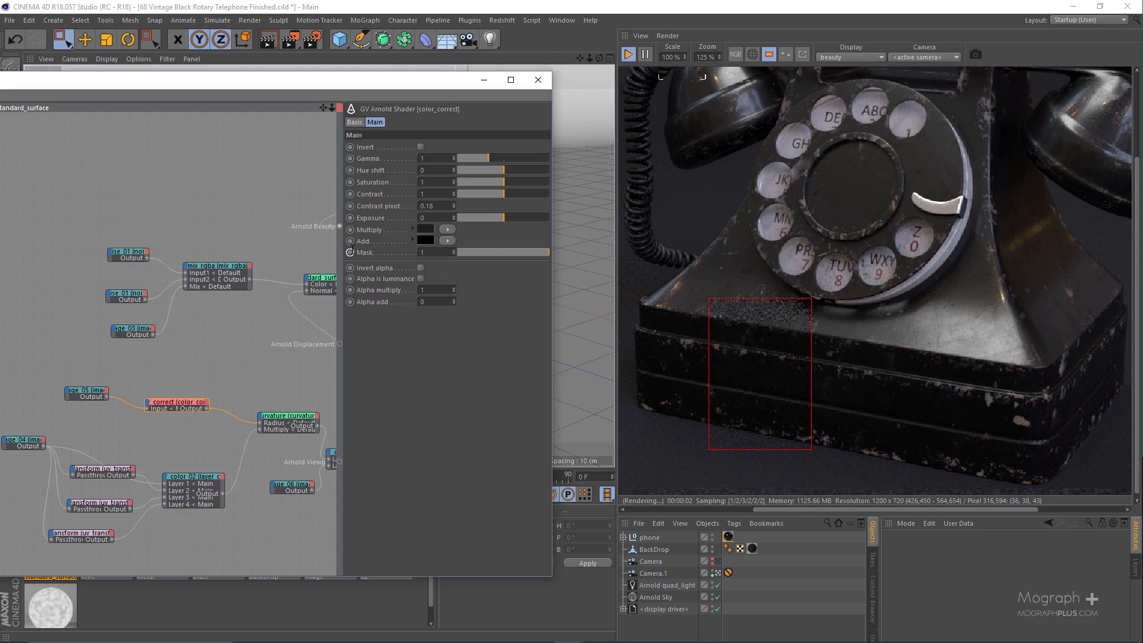
scroll(730, 393, up, 1)
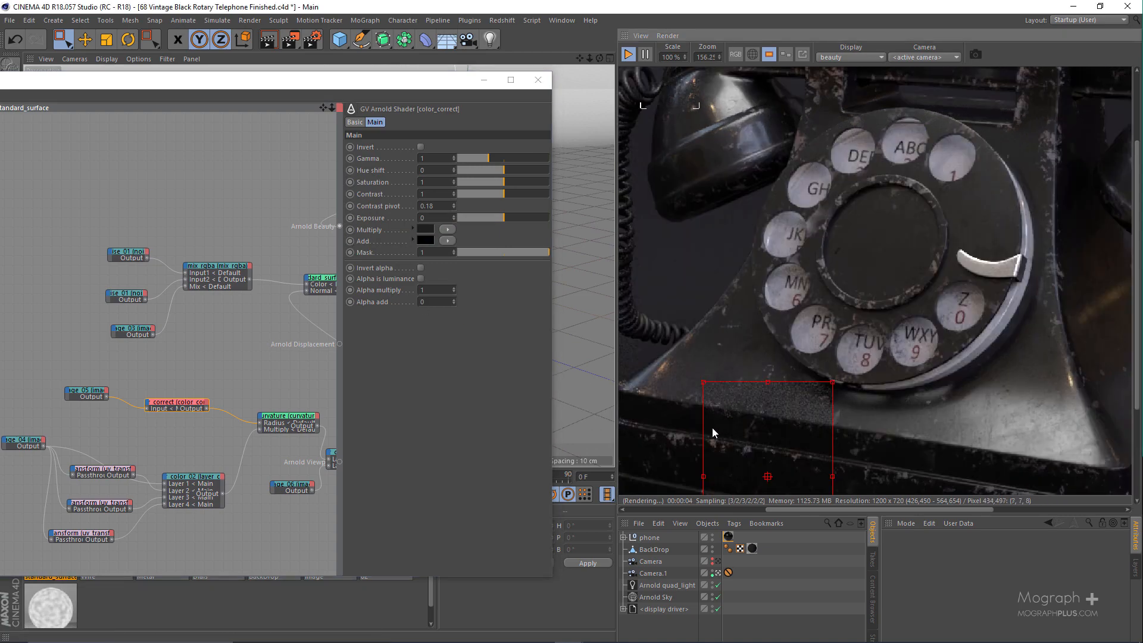
middle_drag(712, 427, 727, 292)
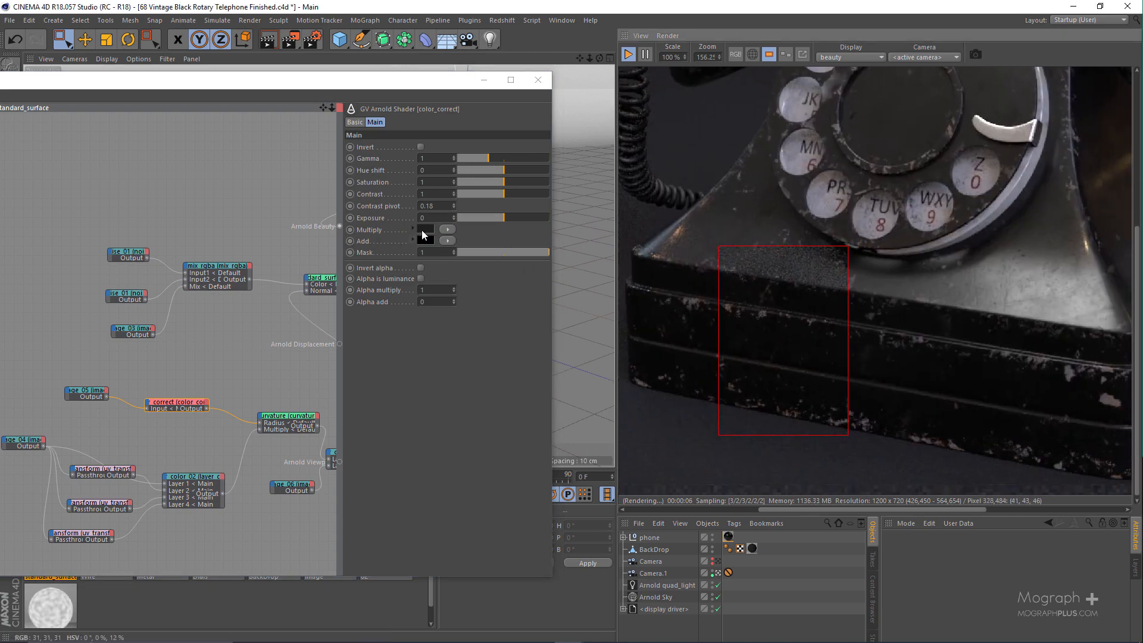
Set the color_correct shader's Multiply colour to 11% brightness and turn off the render region
click(425, 229)
double_click(357, 249)
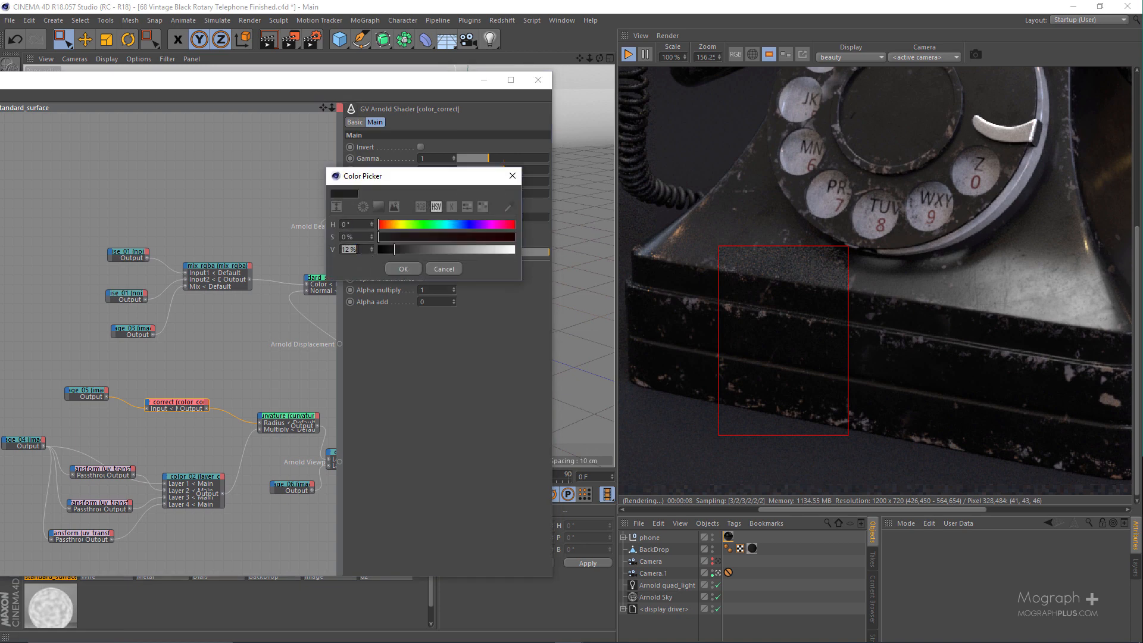
key(Return)
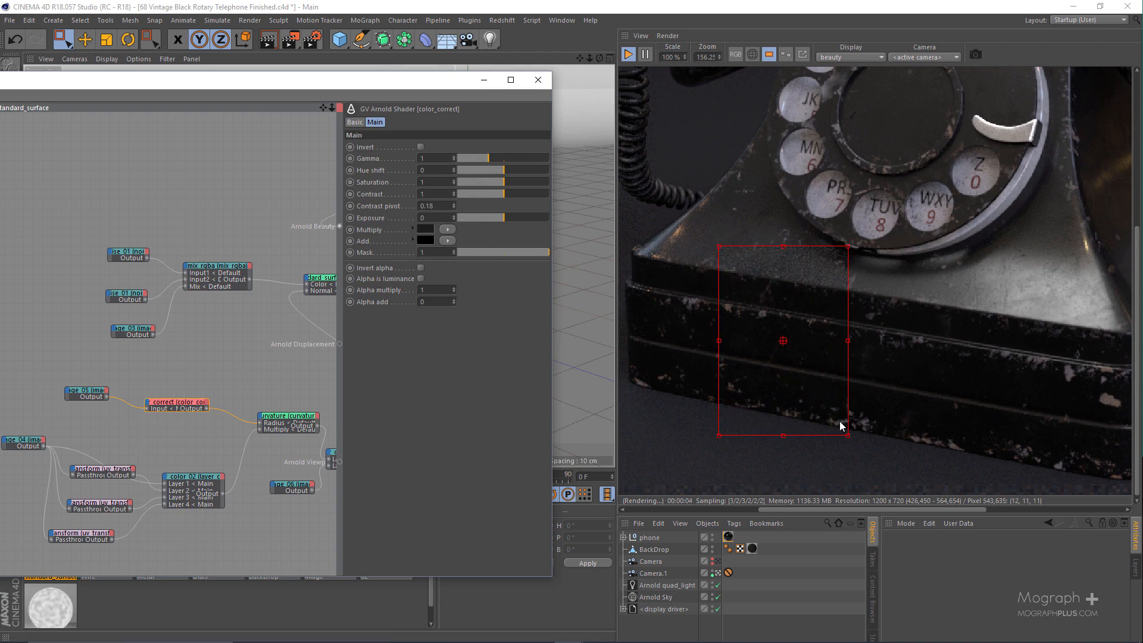
middle_drag(901, 398, 821, 395)
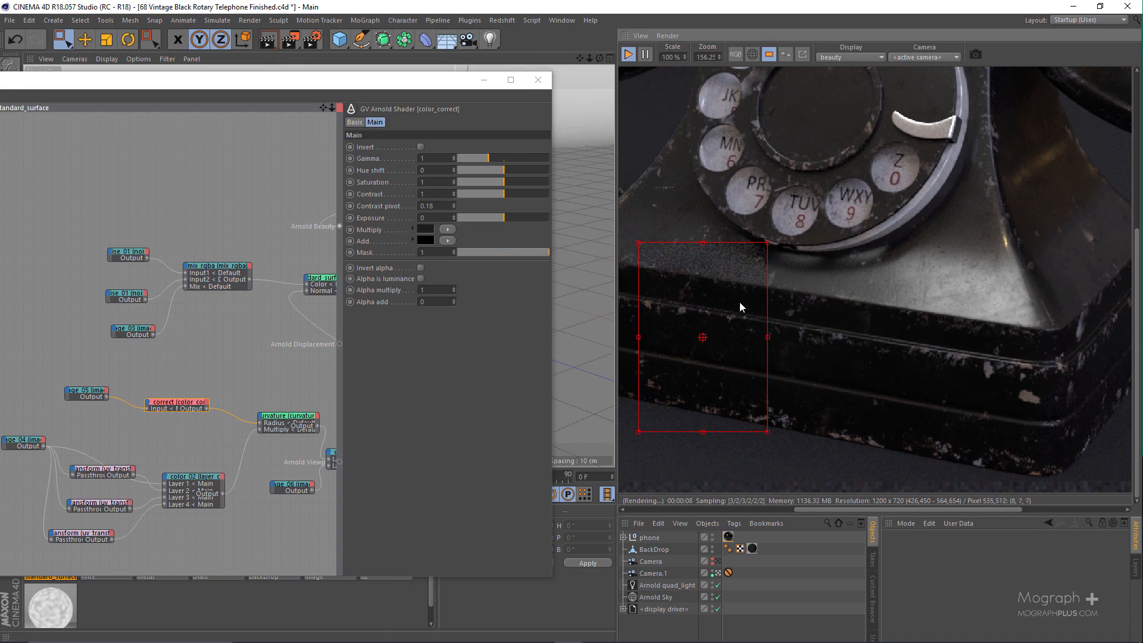
middle_drag(740, 306, 863, 301)
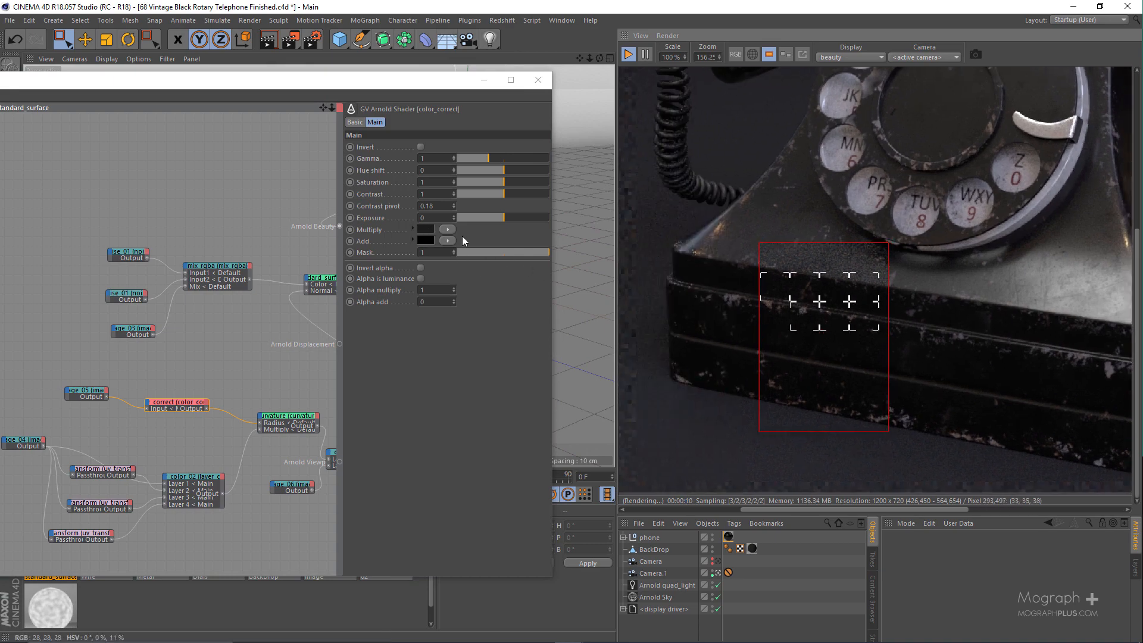
scroll(816, 340, down, 2)
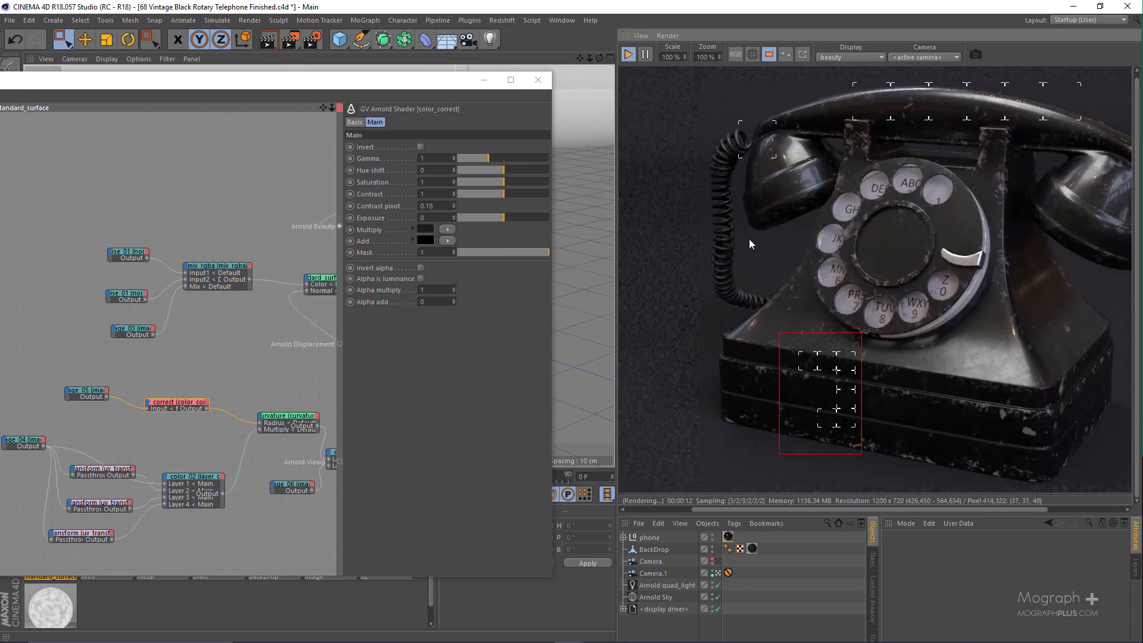
click(769, 54)
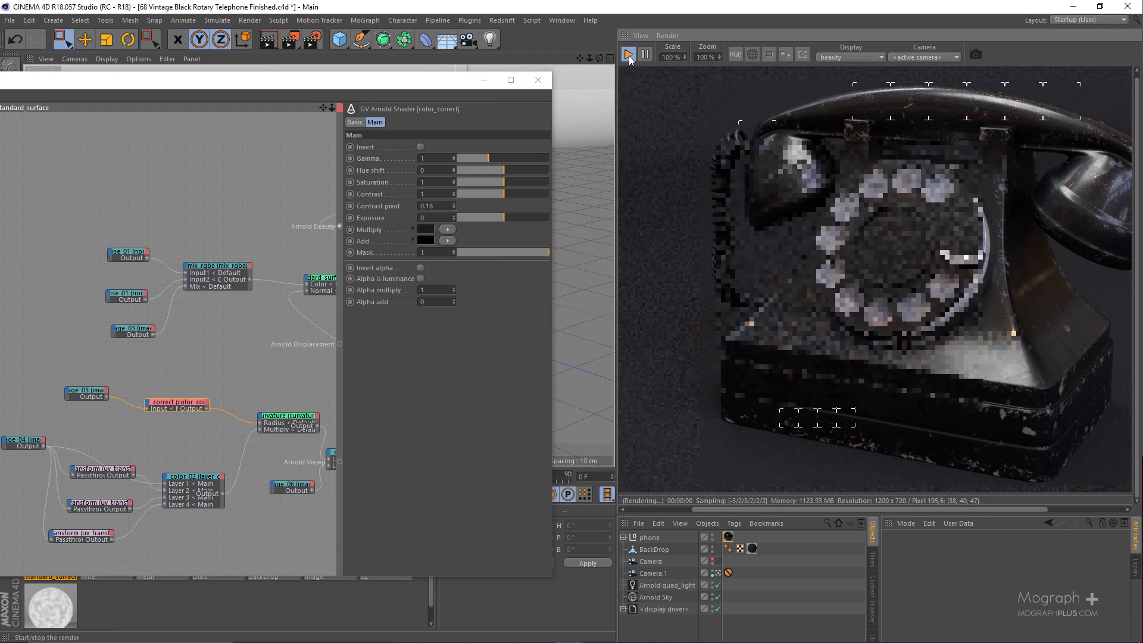
Review the complete standard_surface shader network in an enlarged editor, including both surface branches and the mask, then close it
click(509, 80)
alt+middle_drag(782, 215, 658, 350)
scroll(658, 351, down, 2)
alt+middle_drag(468, 228, 507, 278)
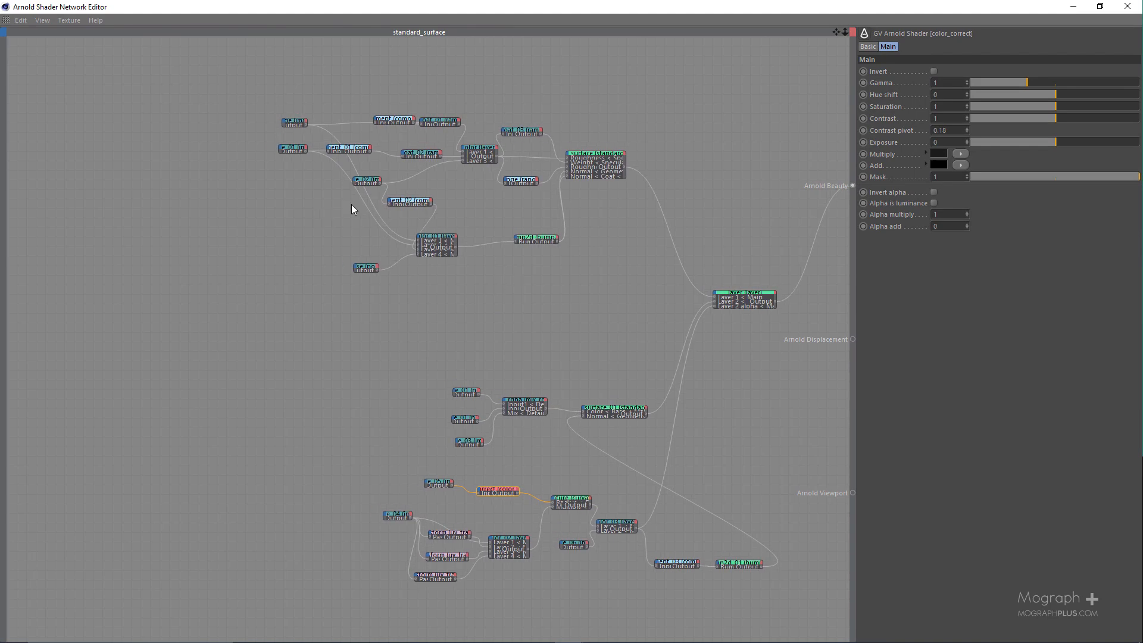
scroll(351, 205, up, 2)
alt+middle_drag(421, 293, 391, 259)
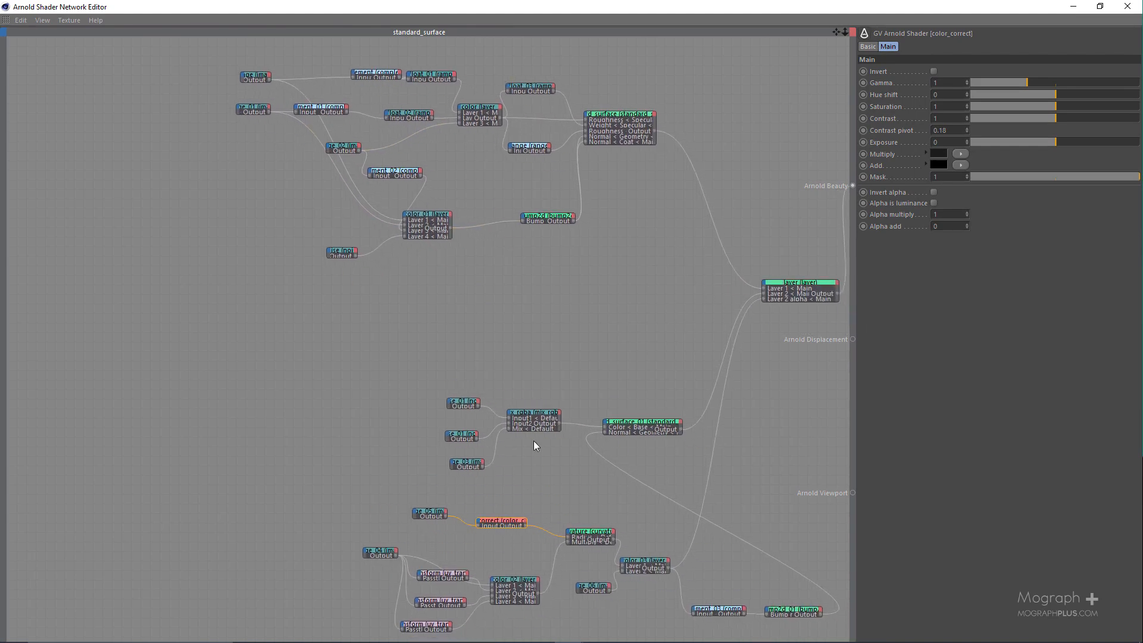
alt+middle_drag(490, 373, 374, 243)
alt+middle_drag(587, 303, 600, 308)
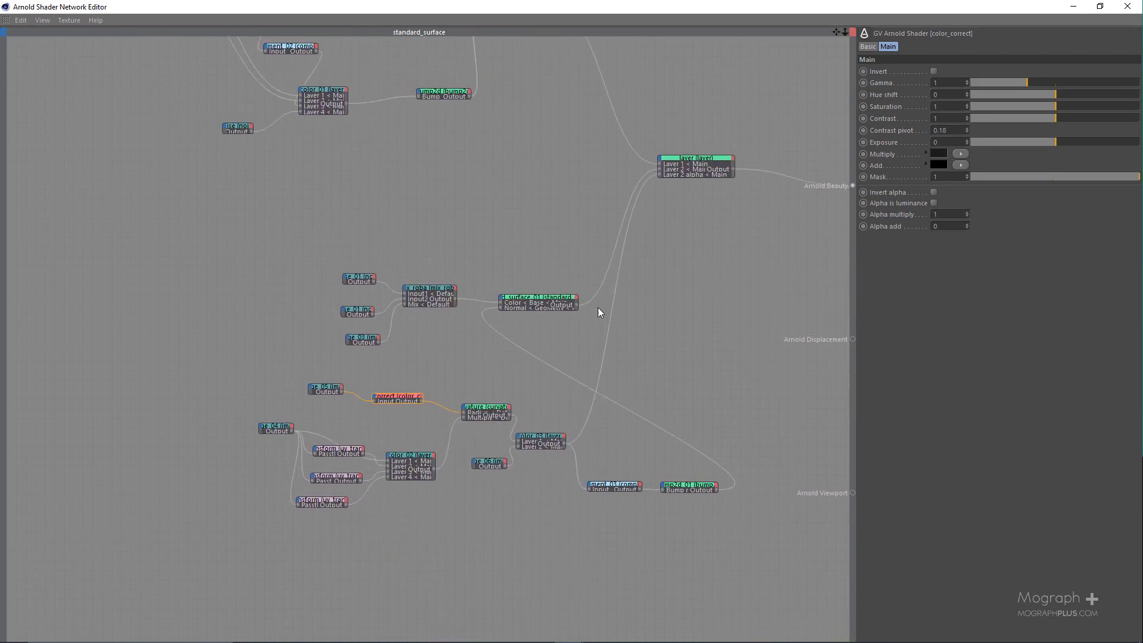
click(1133, 8)
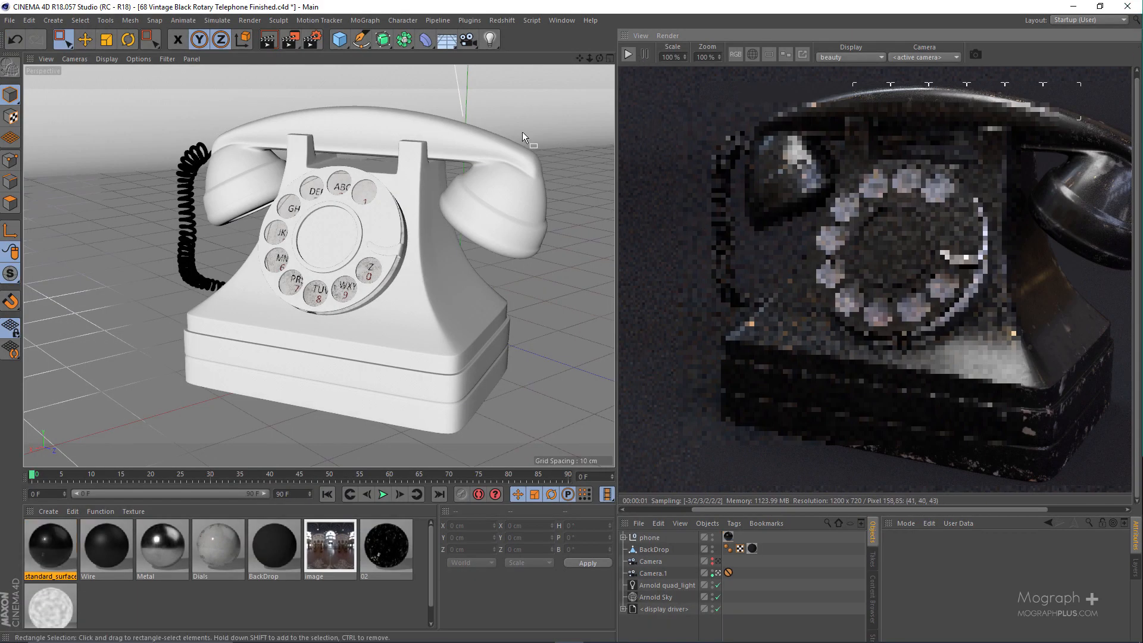
Set the Arnold render sampling to Camera (AA) 5, Diffuse 4 and Specular 4
click(312, 39)
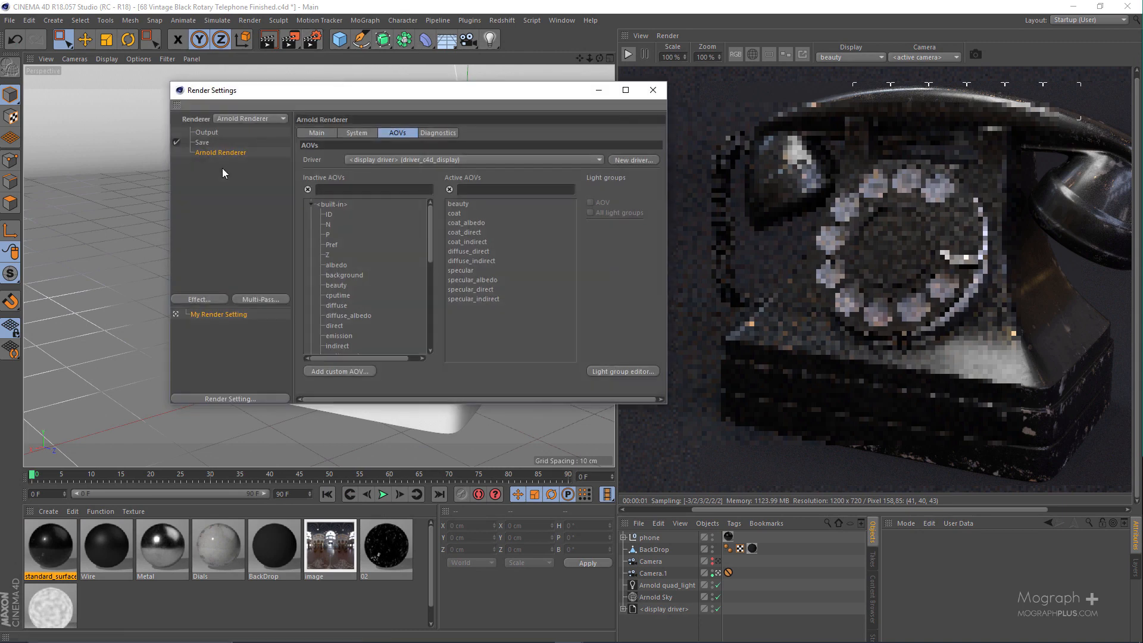
click(203, 133)
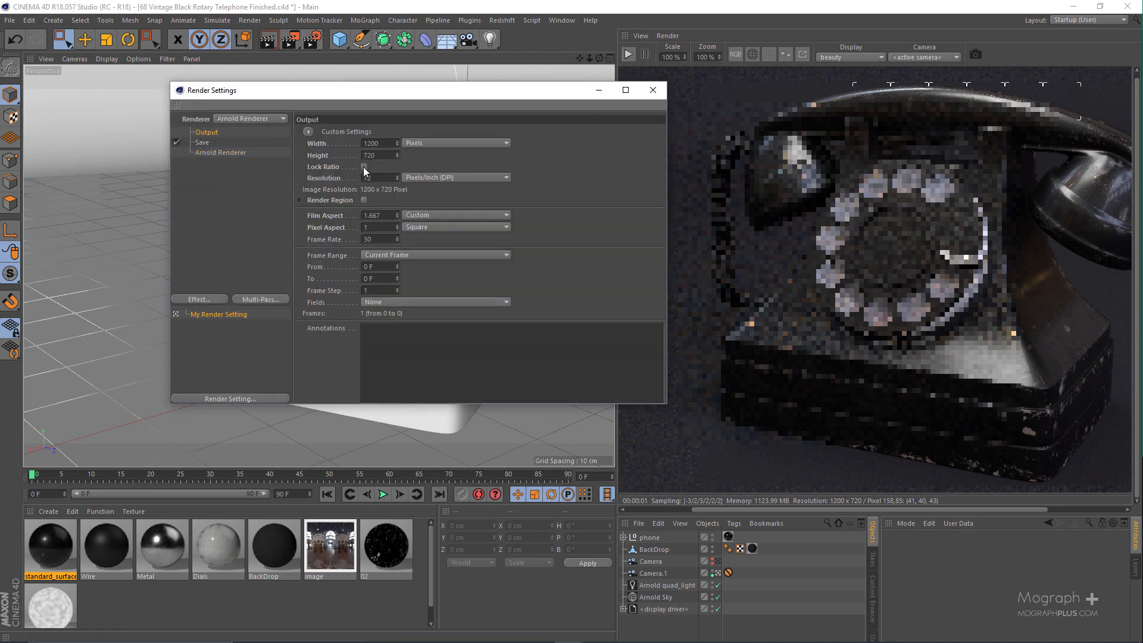
key(shift+Tab)
click(213, 152)
click(331, 134)
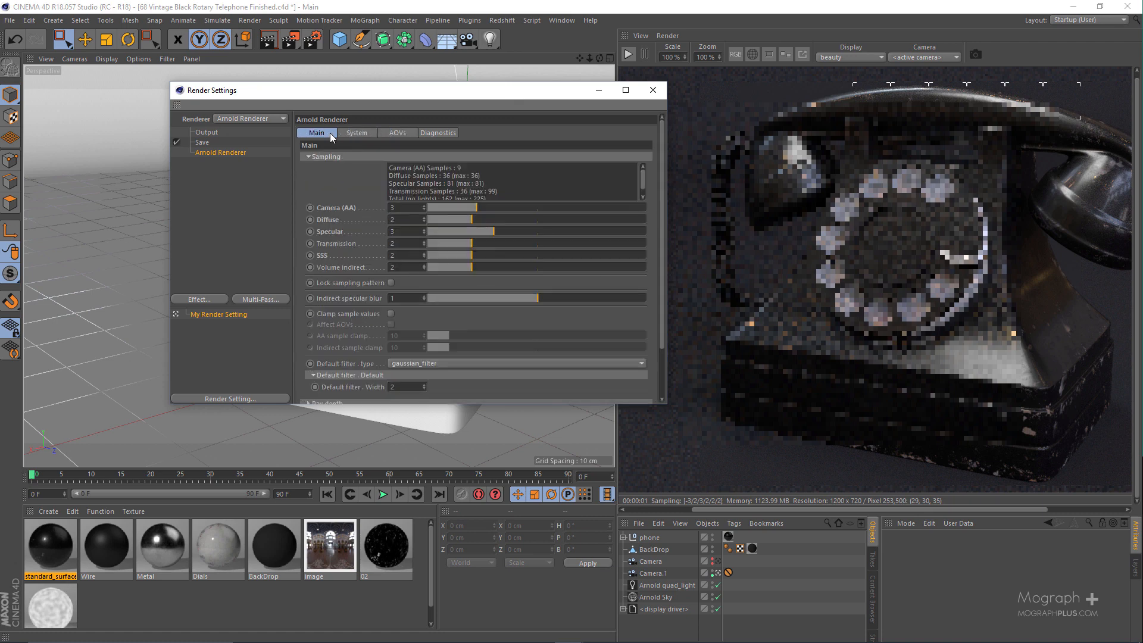
double_click(416, 208)
text(5)
key(Tab)
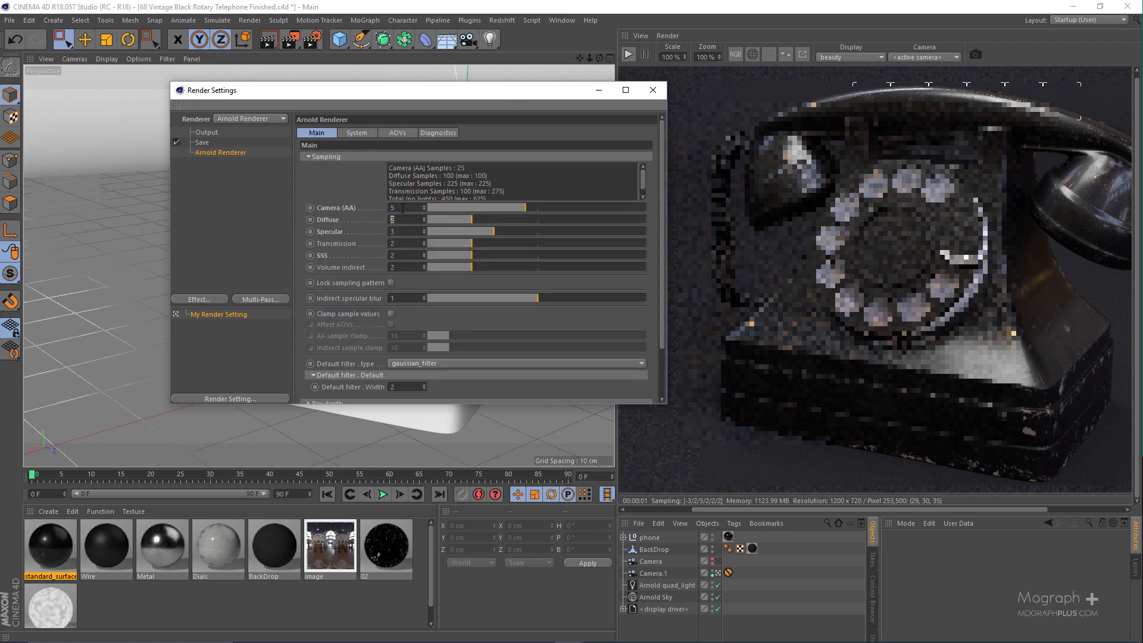
text(4)
key(Tab)
text(4)
key(Return)
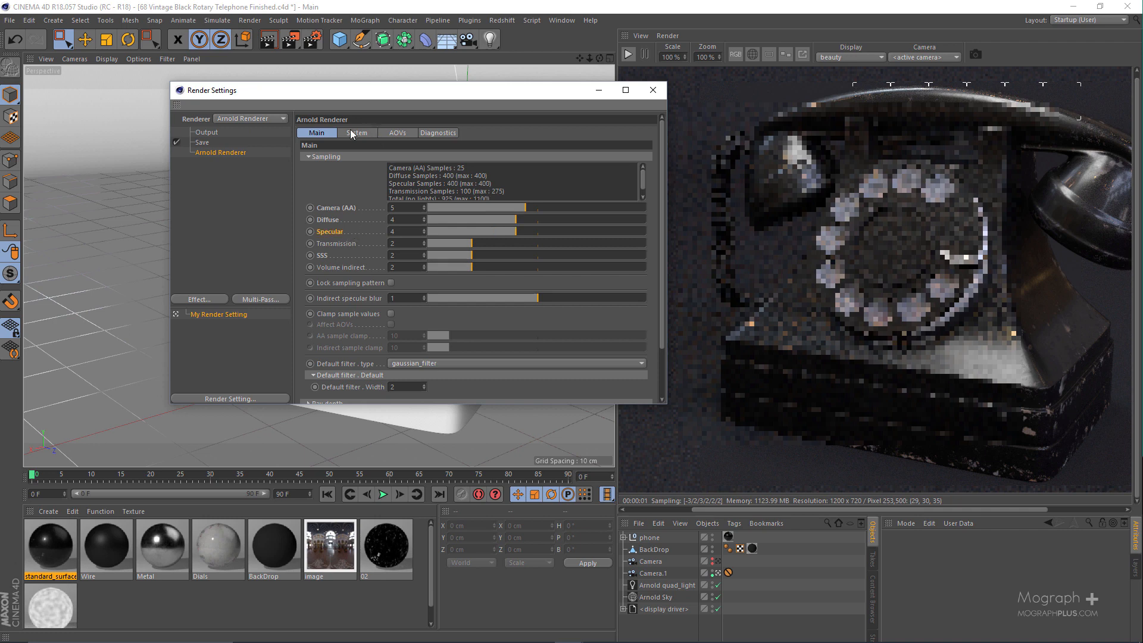
Check the Arnold Sky's sampling and set the Arnold quad_light's Samples to 4
click(658, 598)
scroll(978, 627, down, 5)
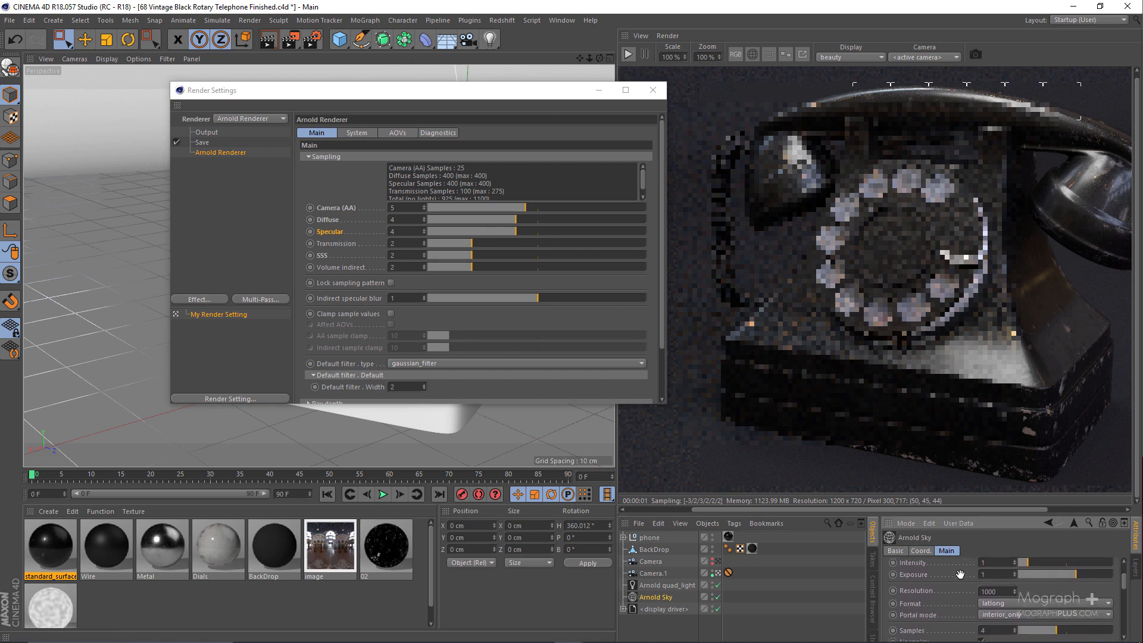
click(666, 585)
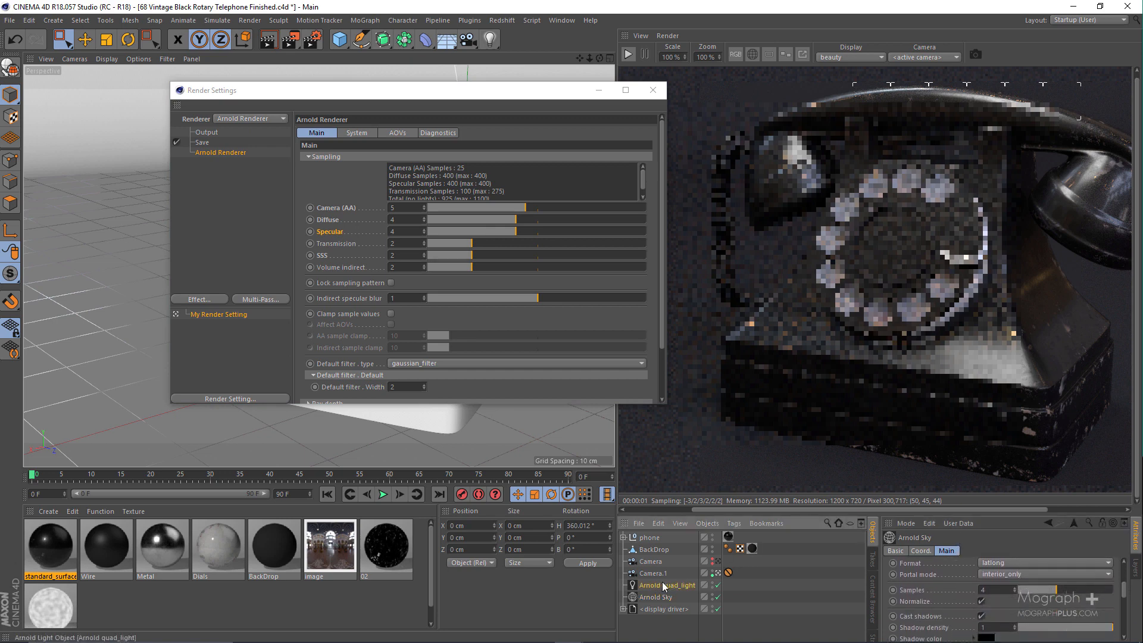
scroll(932, 575, down, 3)
scroll(932, 577, up, 3)
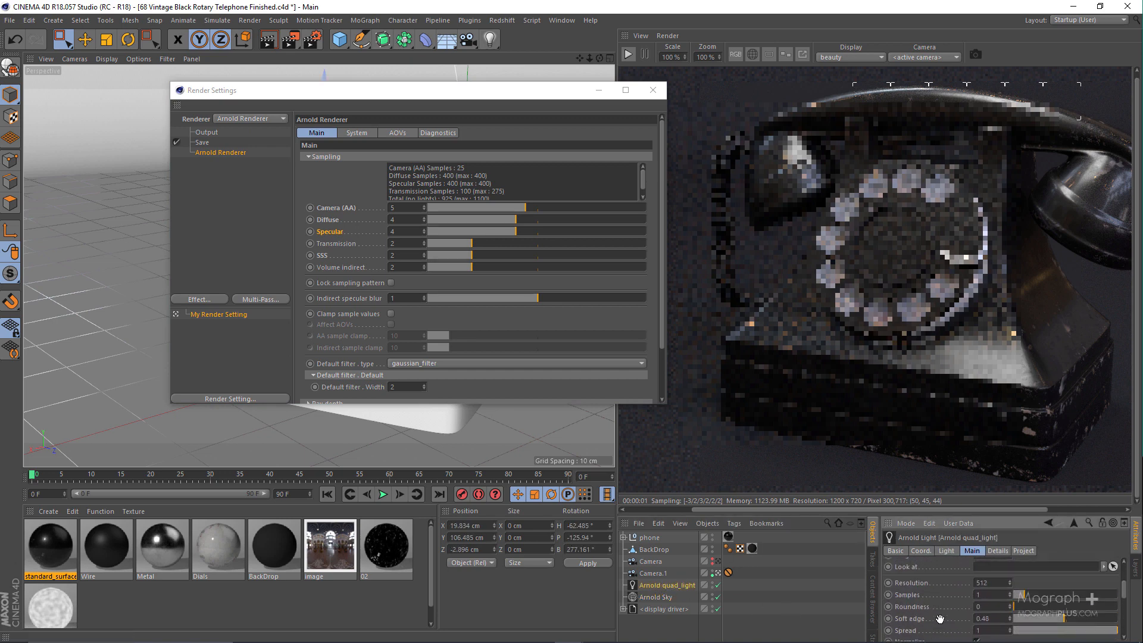
drag(940, 619, 941, 621)
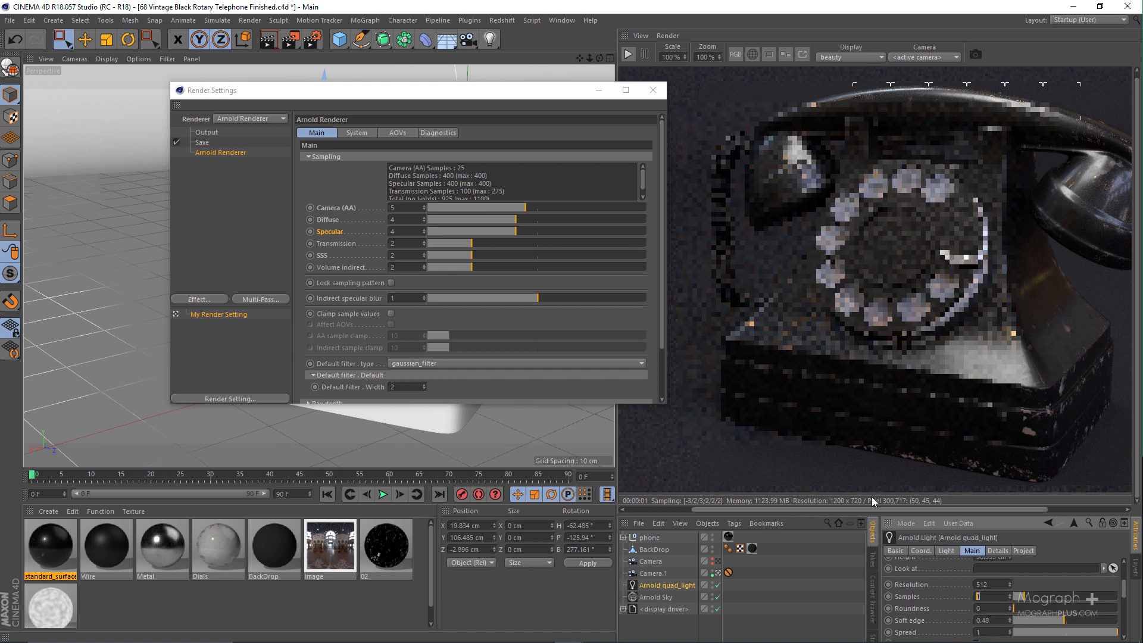
text(4)
key(Return)
Close the render settings and render the scene to the Picture Viewer
scroll(945, 242, down, 2)
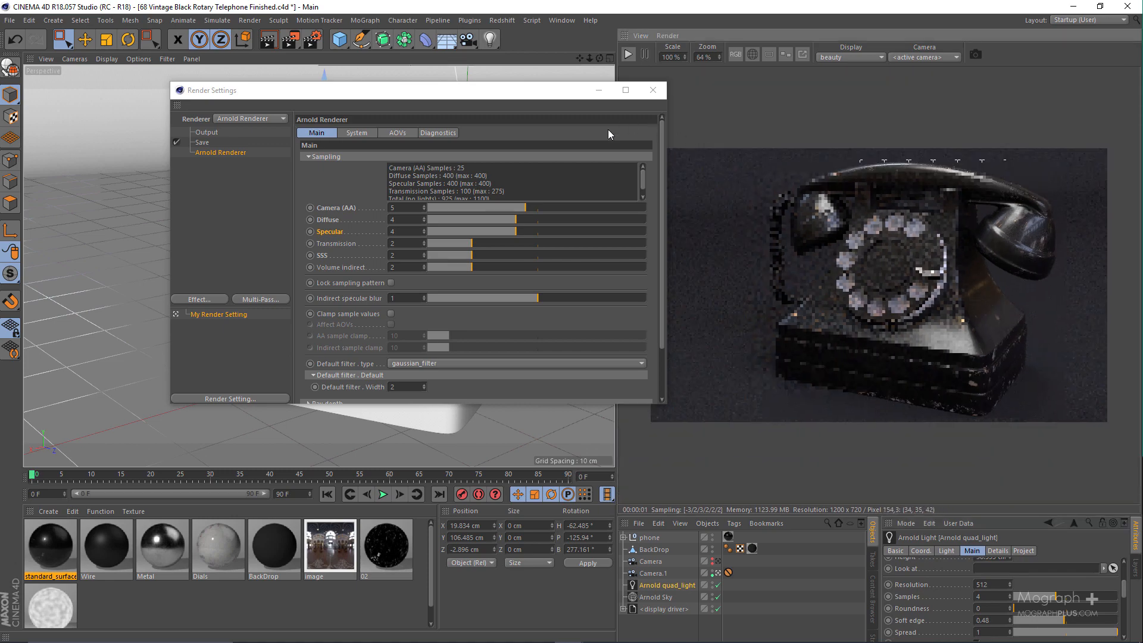
click(655, 94)
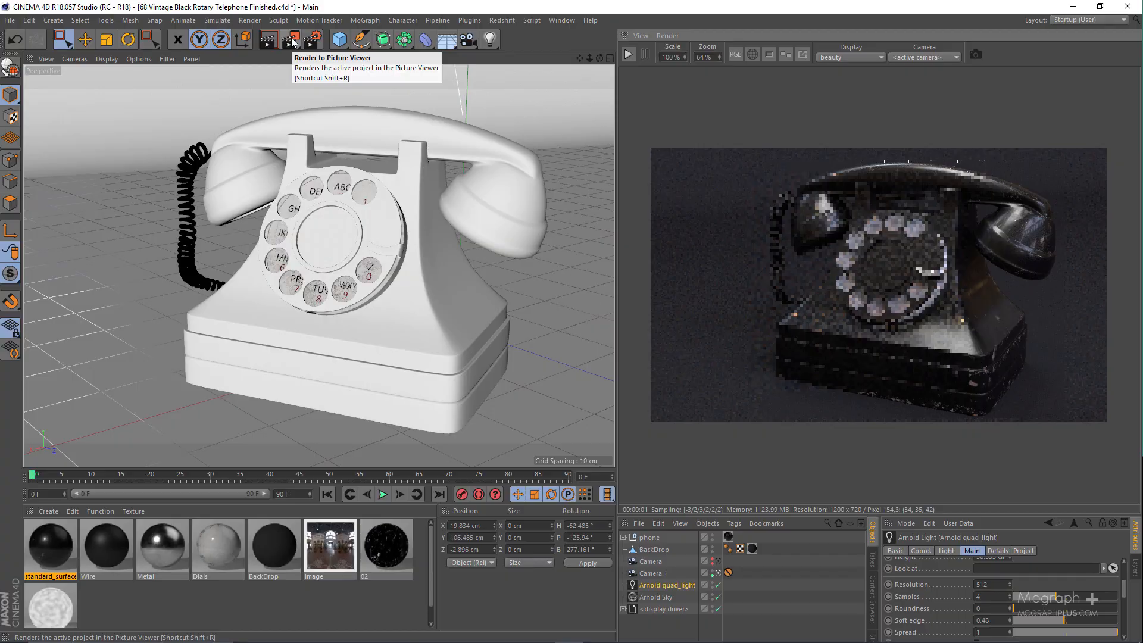
click(291, 41)
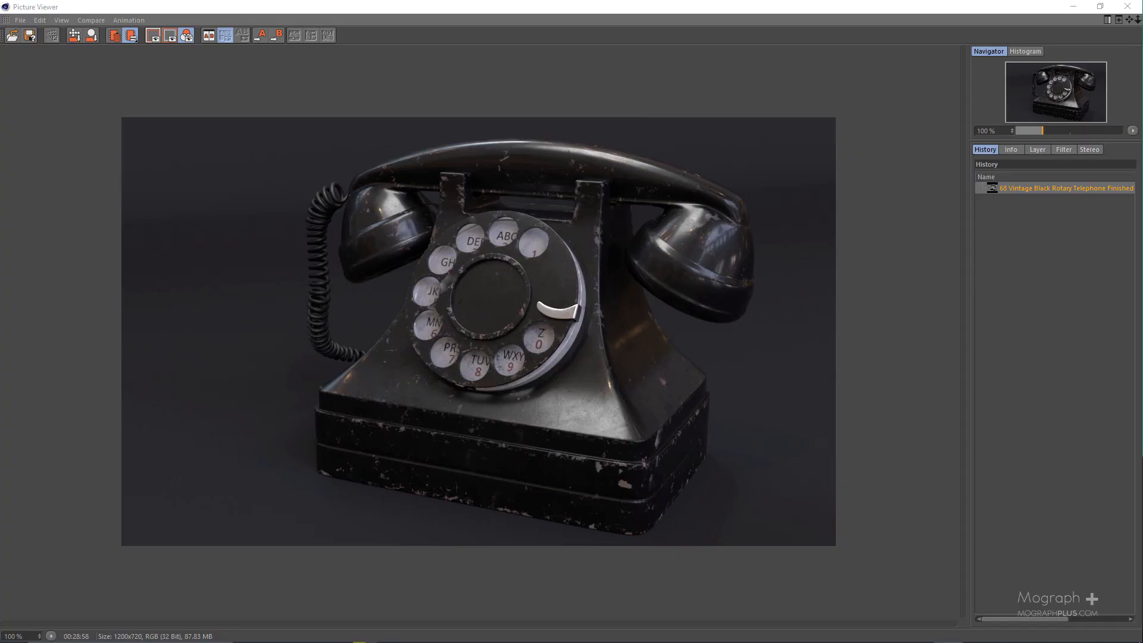